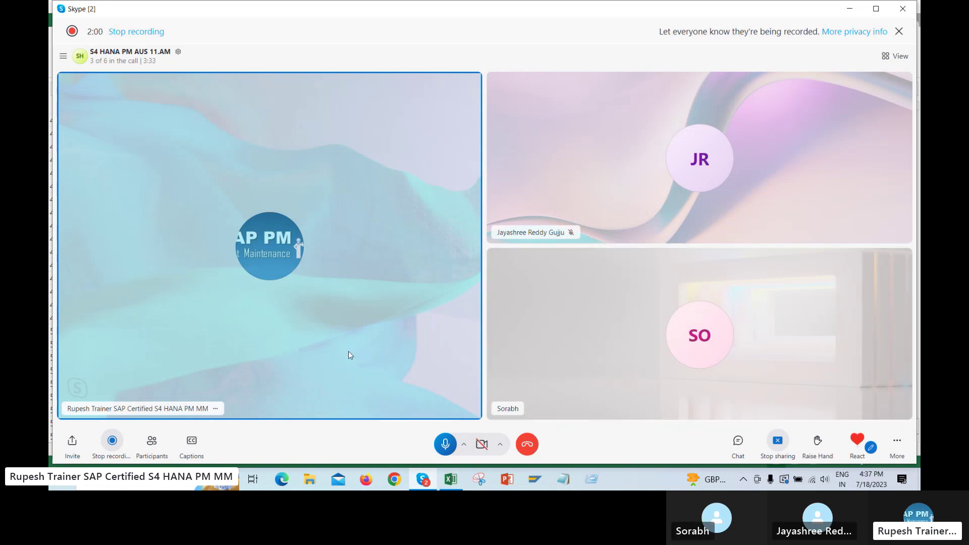
# Return to Excel's AUS sheet and scroll down to the blank rows near row 502
pyautogui.click(451, 479)
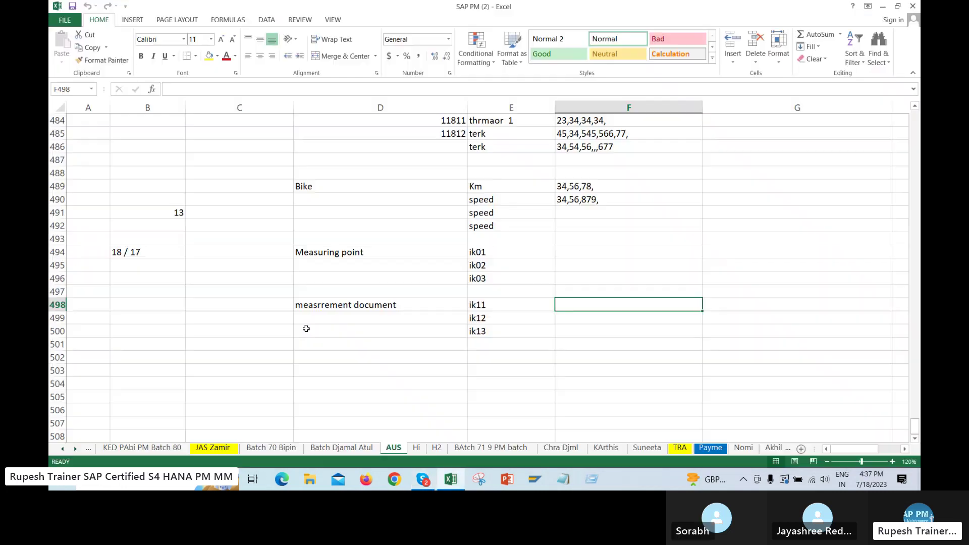
pyautogui.click(524, 353)
pyautogui.scroll(-6, 547, 322)
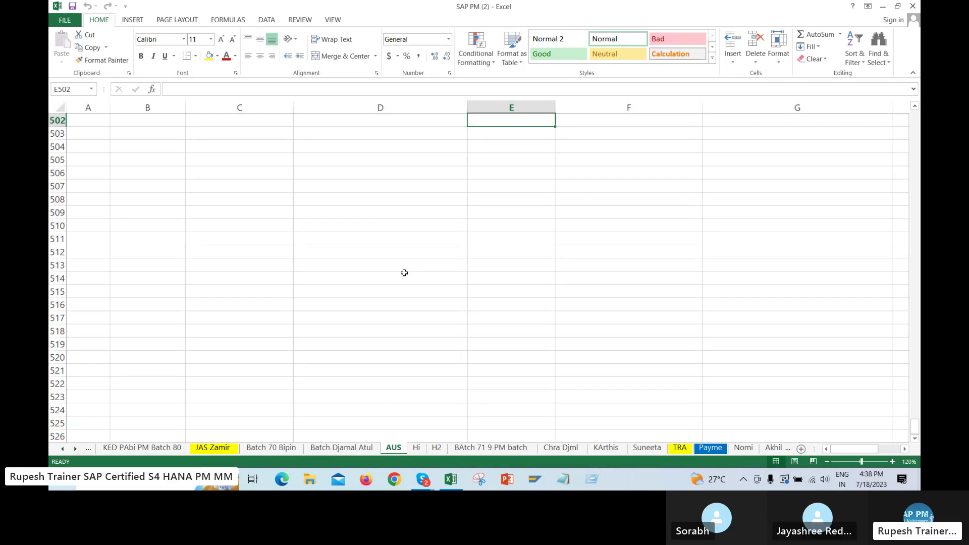
# Open the SAP PM _1 Google Sheets spreadsheet in Edge from the suggested address
pyautogui.click(281, 478)
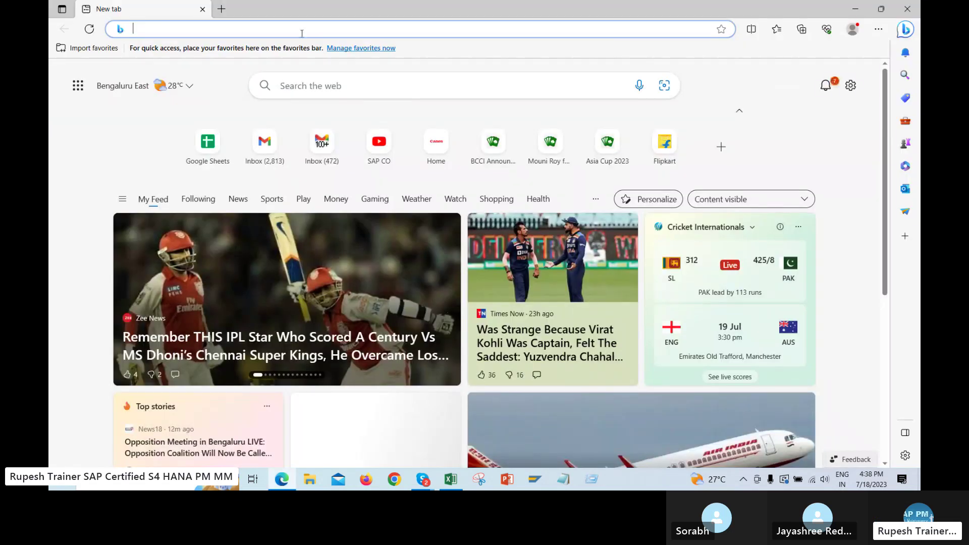
pyautogui.write('d')
pyautogui.press('Return')
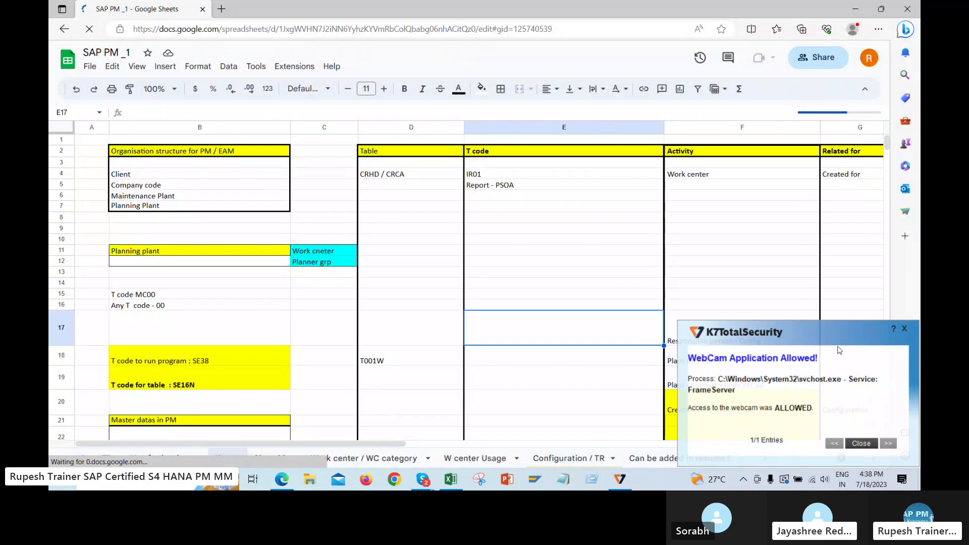
pyautogui.click(525, 333)
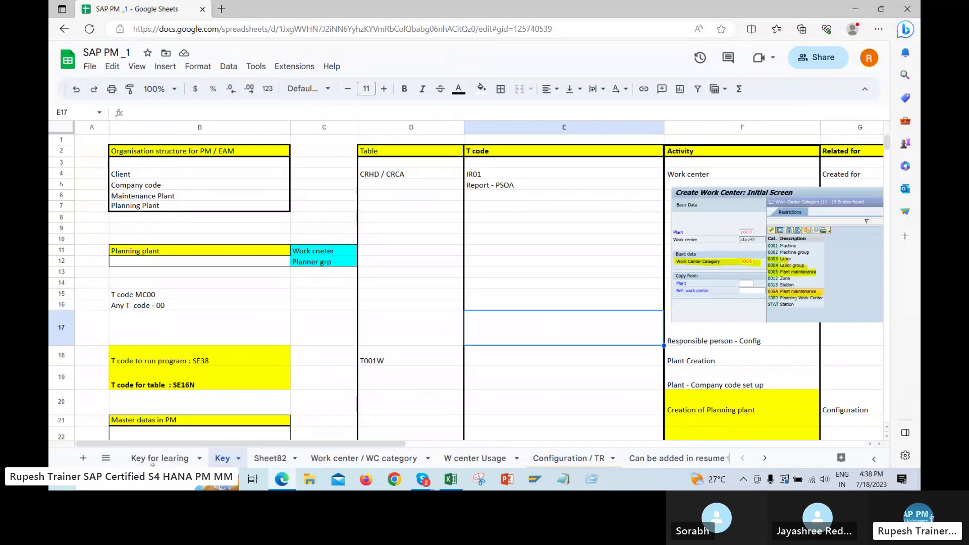
# Switch to the Equipment-1 sheet from the All Sheets list
pyautogui.click(106, 458)
pyautogui.scroll(-5, 240, 357)
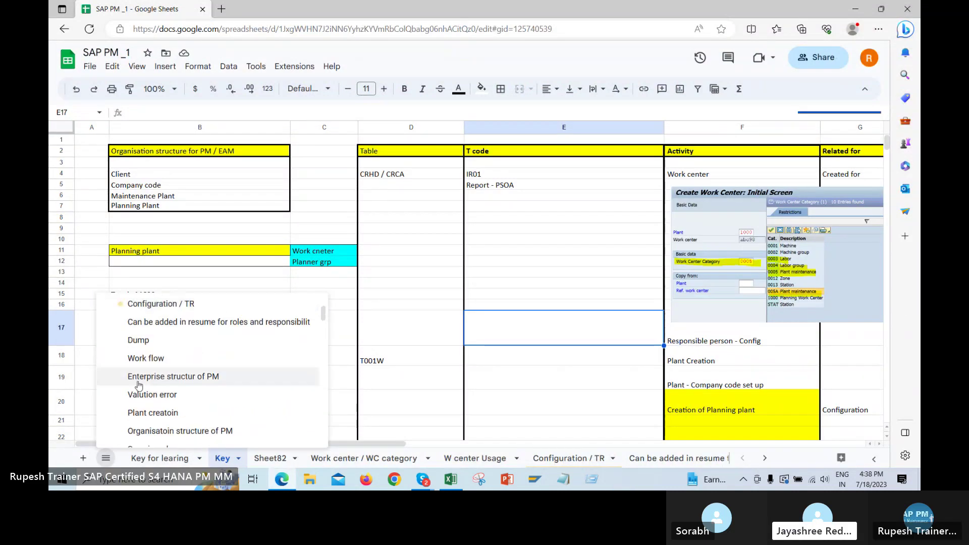
pyautogui.scroll(-3, 167, 399)
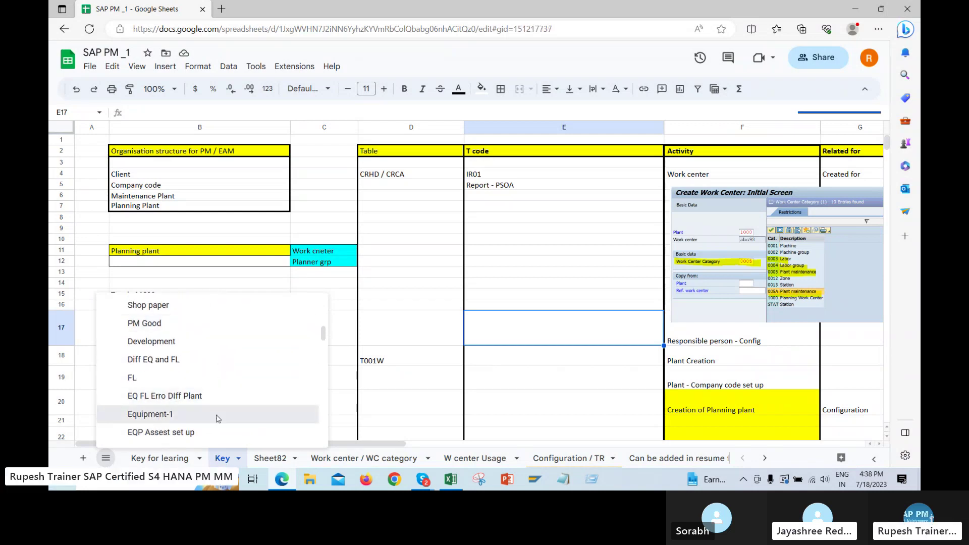
pyautogui.click(152, 413)
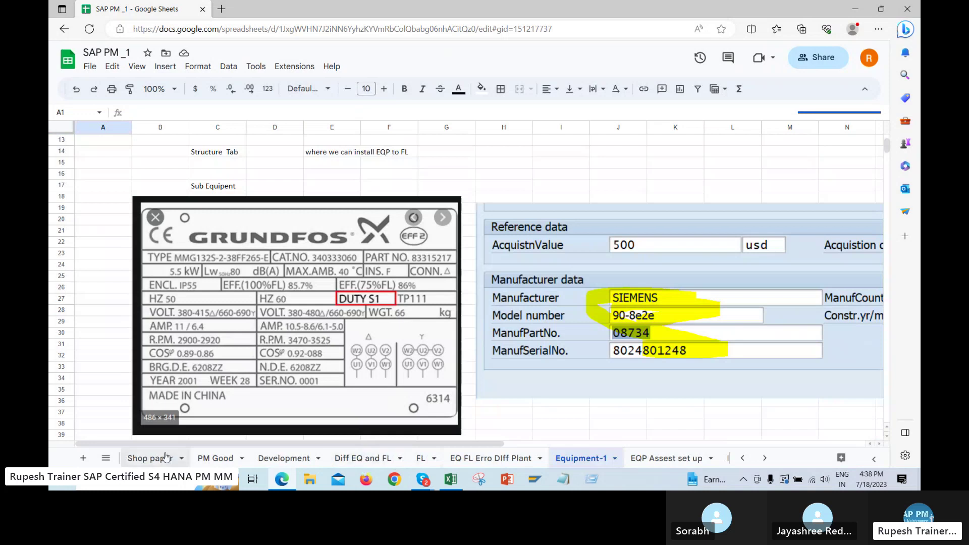
# Scroll through the All Sheets list and choose the BOM sheet
pyautogui.click(105, 458)
pyautogui.scroll(-5, 159, 387)
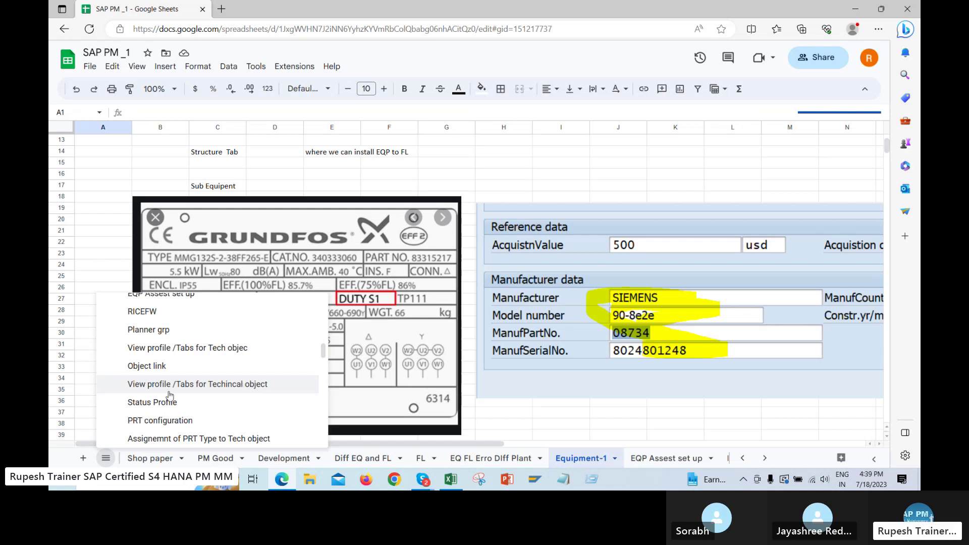
pyautogui.scroll(1, 187, 395)
pyautogui.scroll(1, 203, 394)
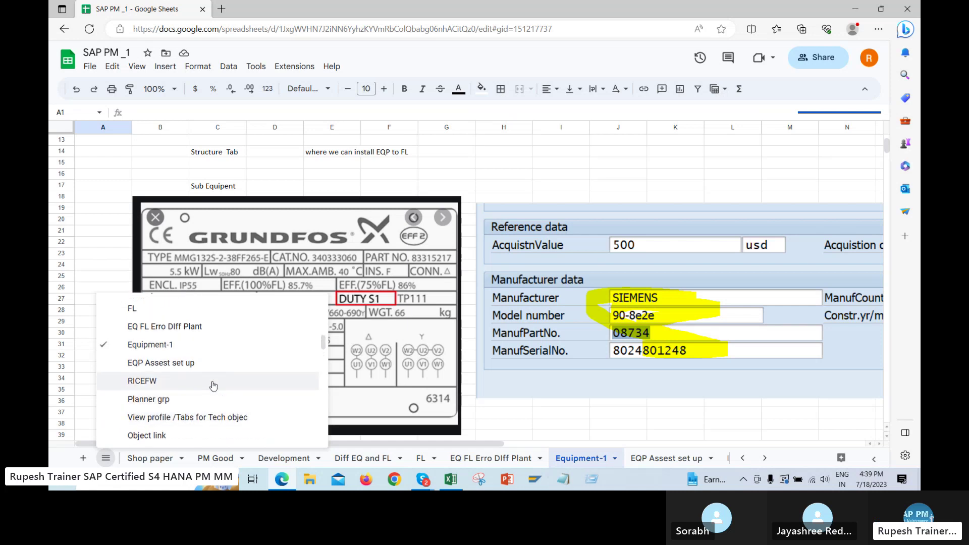
pyautogui.scroll(4, 192, 387)
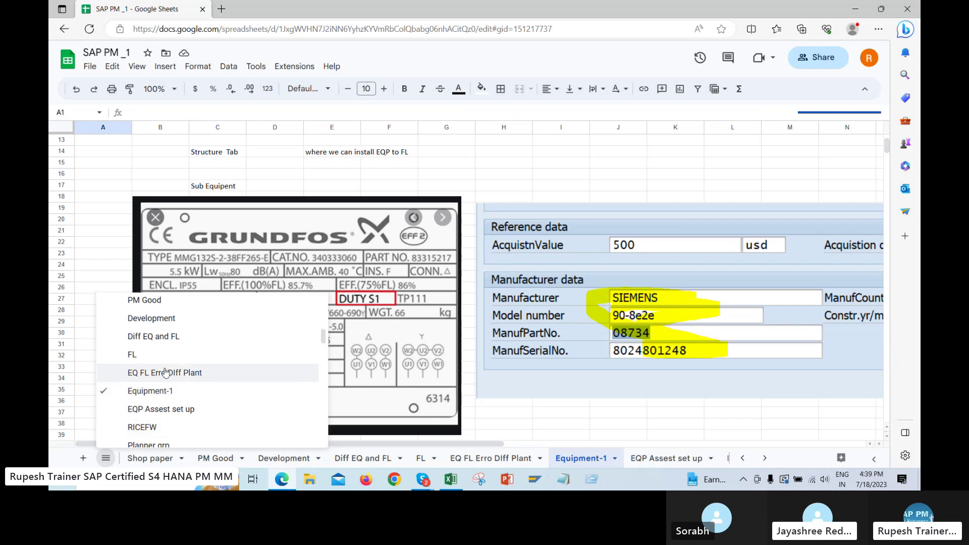
pyautogui.scroll(6, 172, 388)
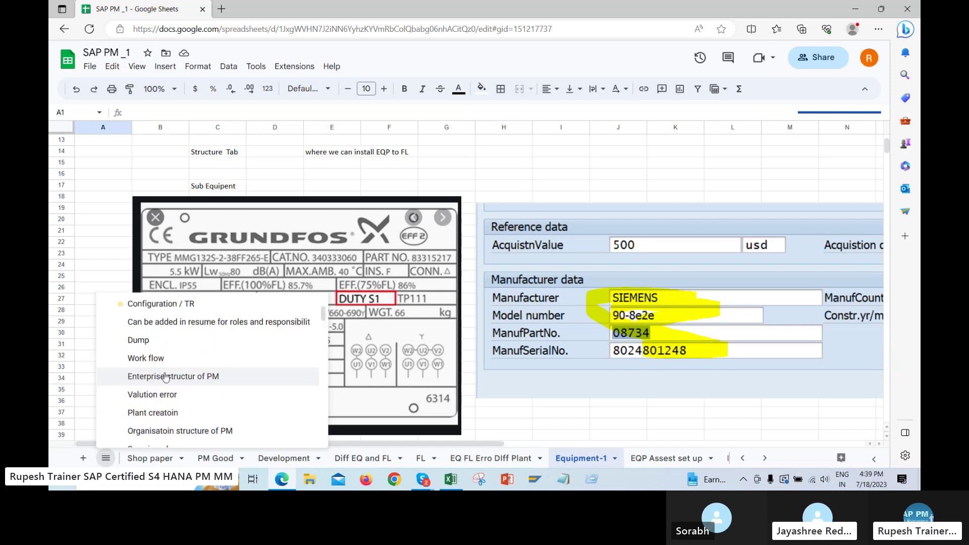
pyautogui.scroll(3, 186, 360)
pyautogui.scroll(-10, 197, 373)
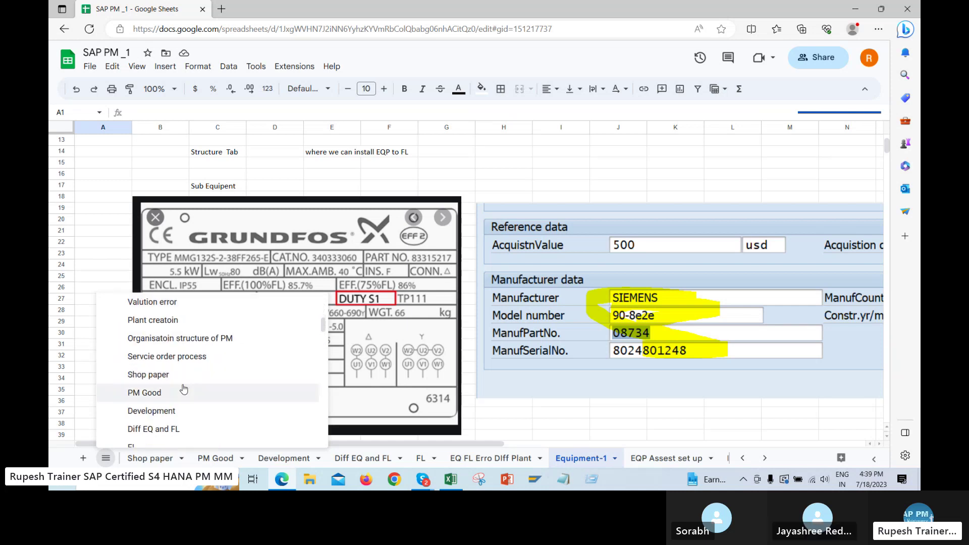
pyautogui.scroll(-5, 201, 389)
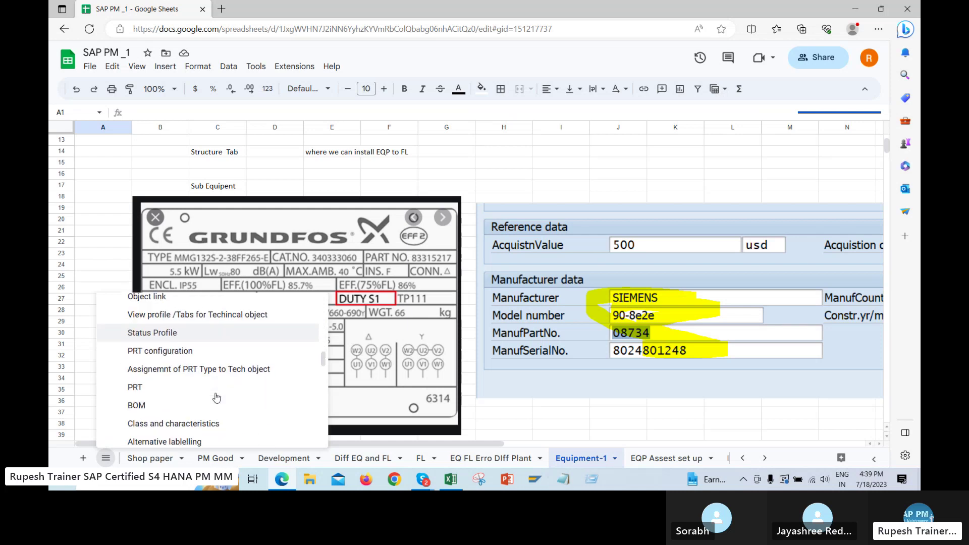
pyautogui.click(150, 408)
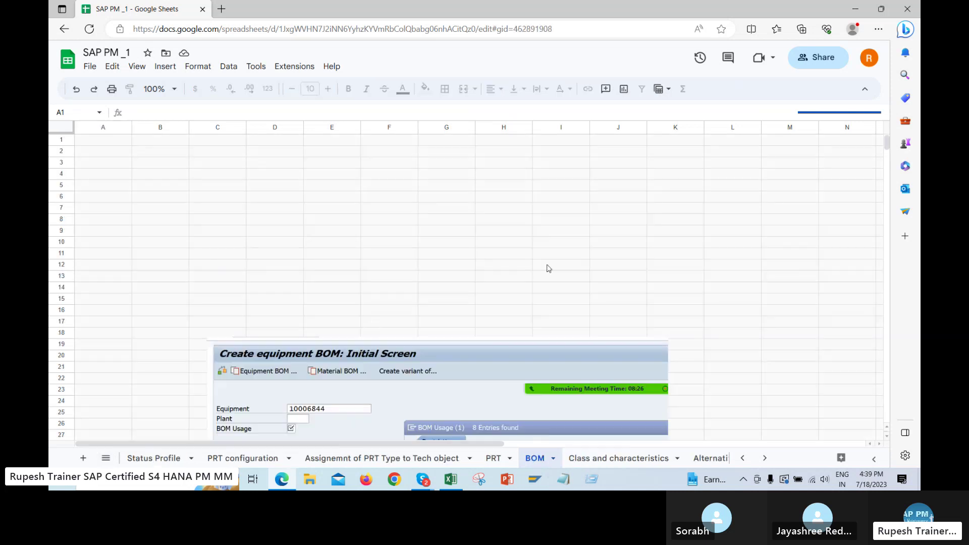
# Enter the T-code IBAU in cell M13, next to CS01
pyautogui.click(559, 275)
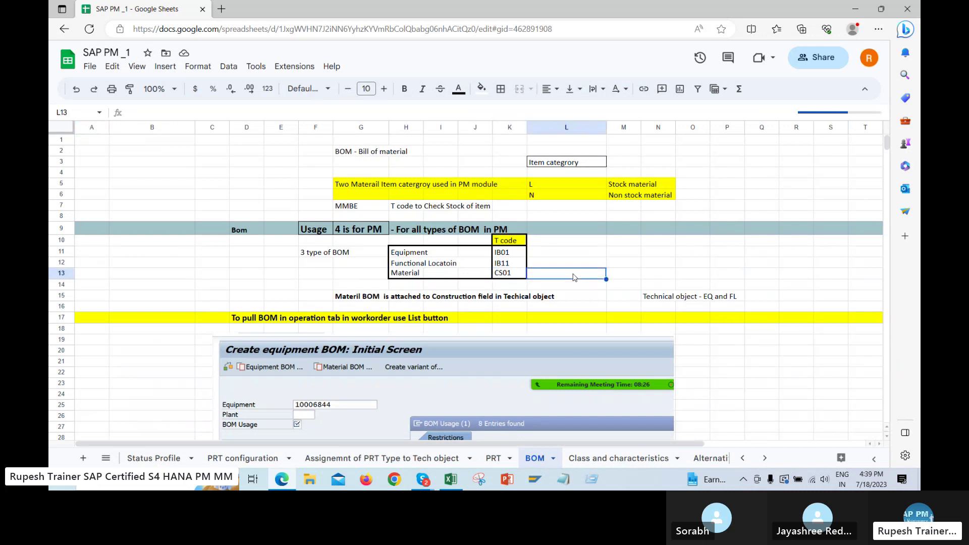
pyautogui.press('Left')
pyautogui.press('Left')
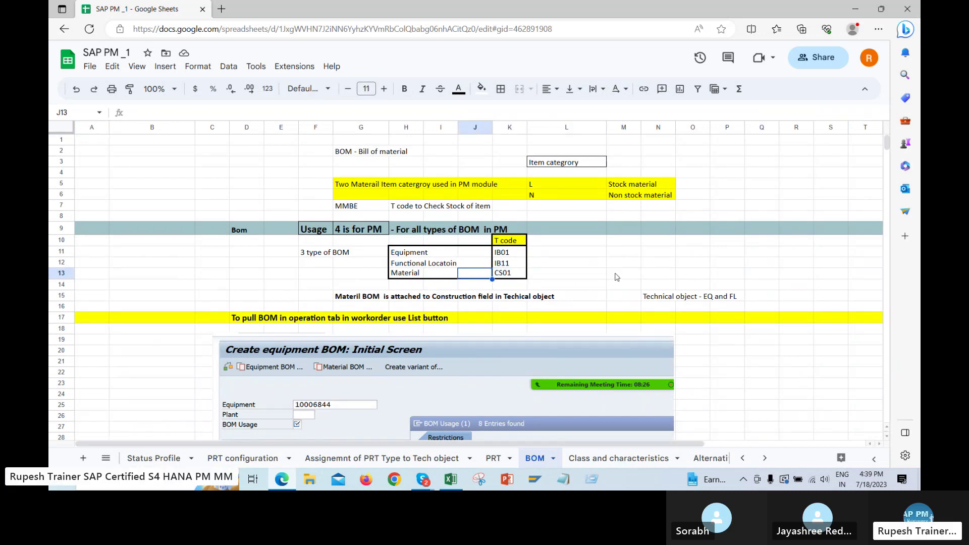
pyautogui.click(594, 277)
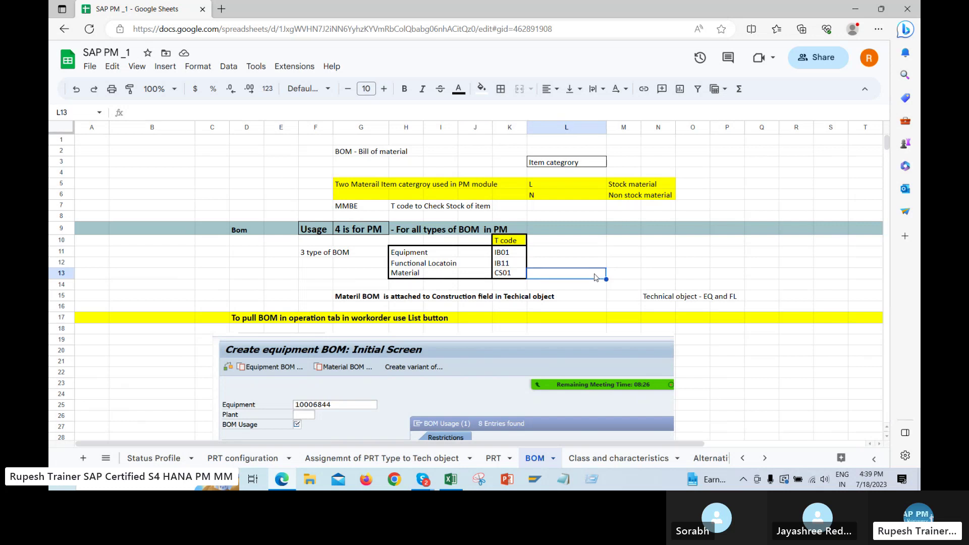
pyautogui.click(634, 278)
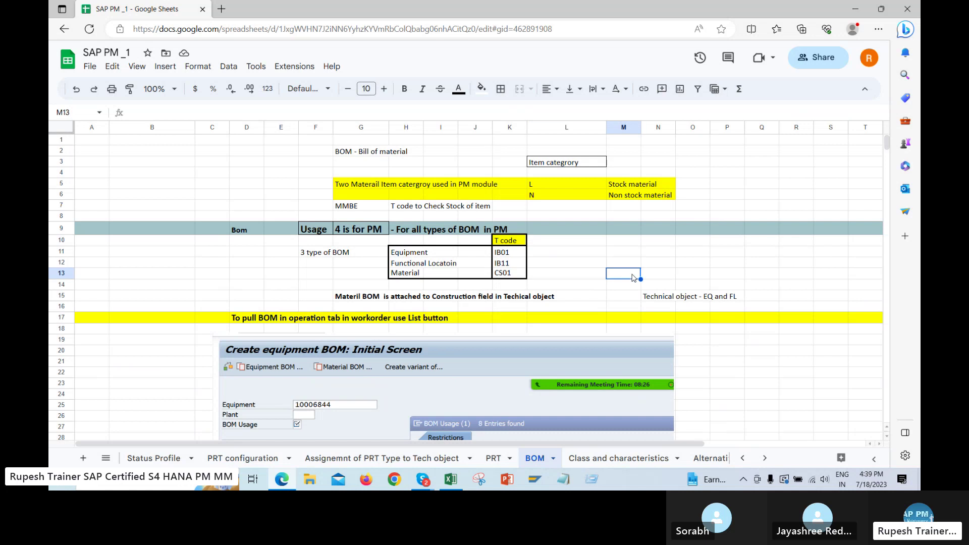
pyautogui.write('IBAU')
pyautogui.press('Return')
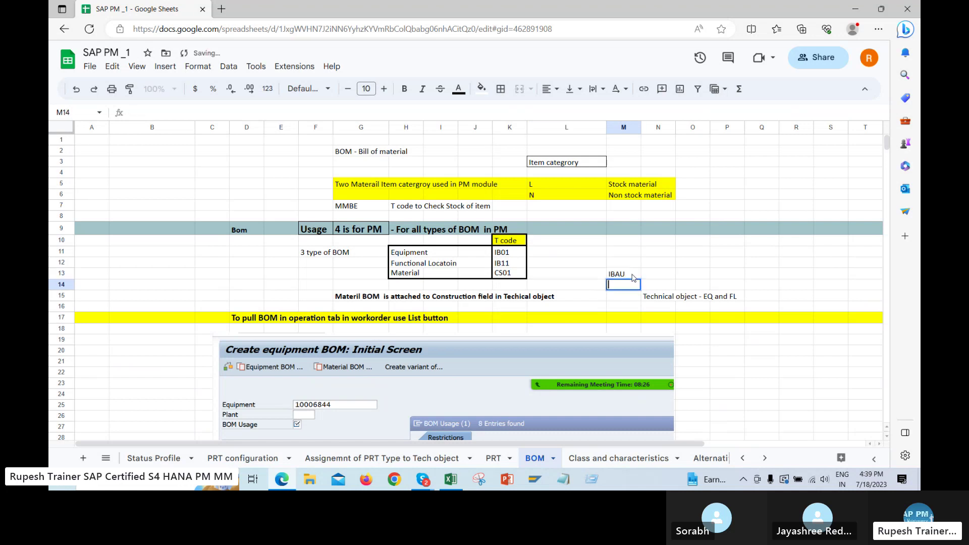
# Add the label 'Martial type' in N13 beside IBAU
pyautogui.click(663, 279)
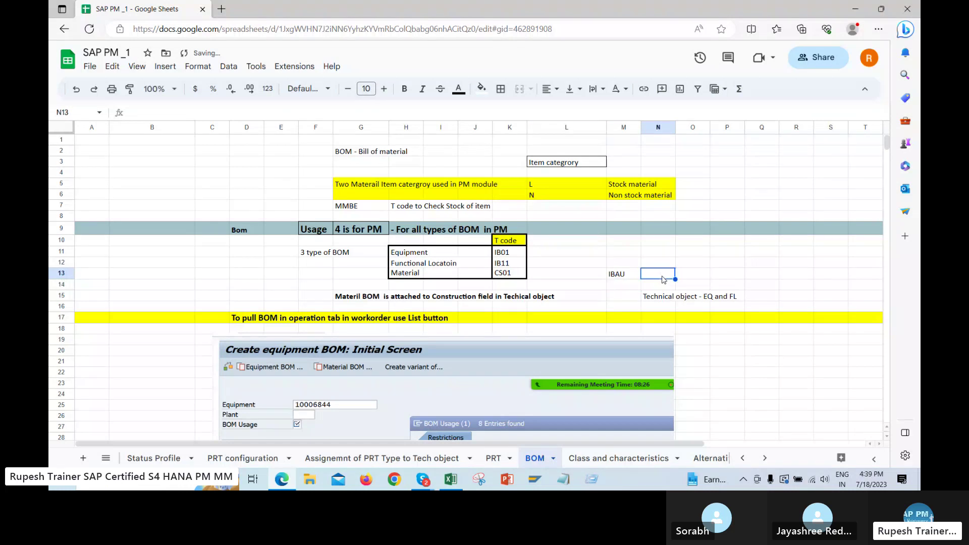
pyautogui.write('Martial type')
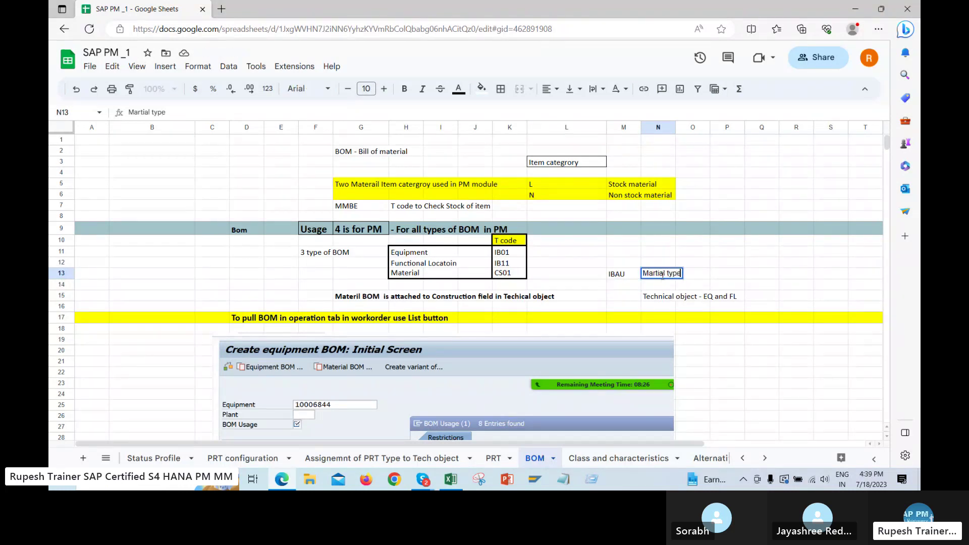
pyautogui.press('Return')
pyautogui.click(764, 304)
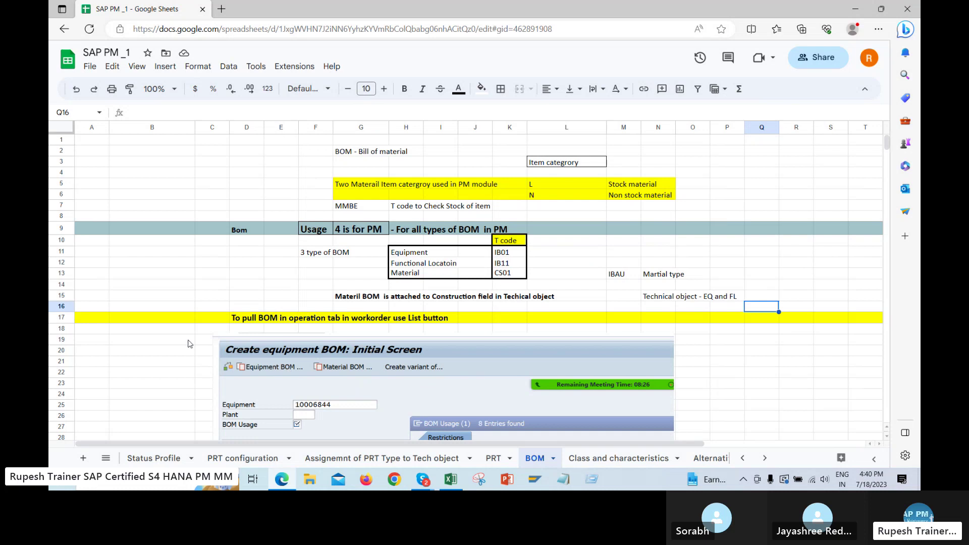
# Scroll down the BOM sheet to the component assignment screenshot for operation 0010
pyautogui.scroll(-10, 320, 325)
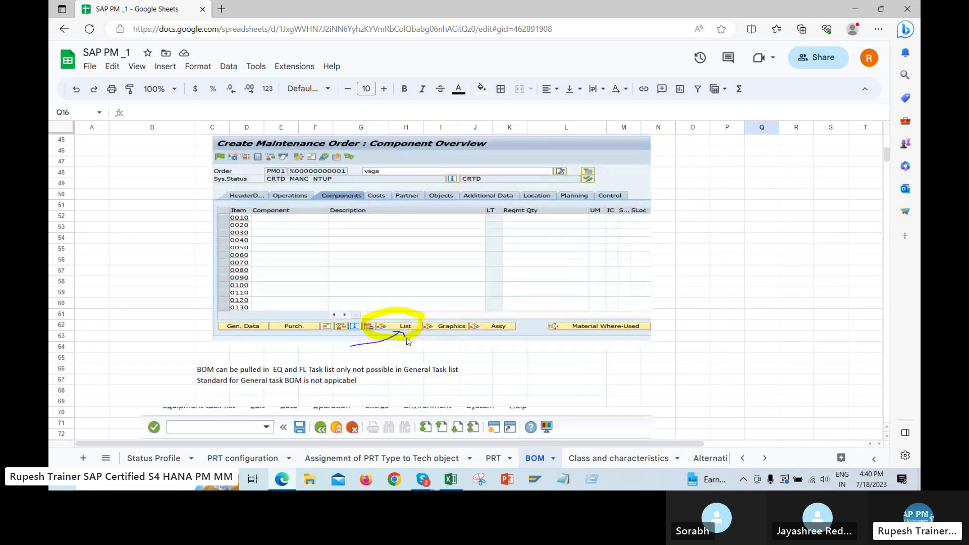
pyautogui.scroll(-11, 523, 337)
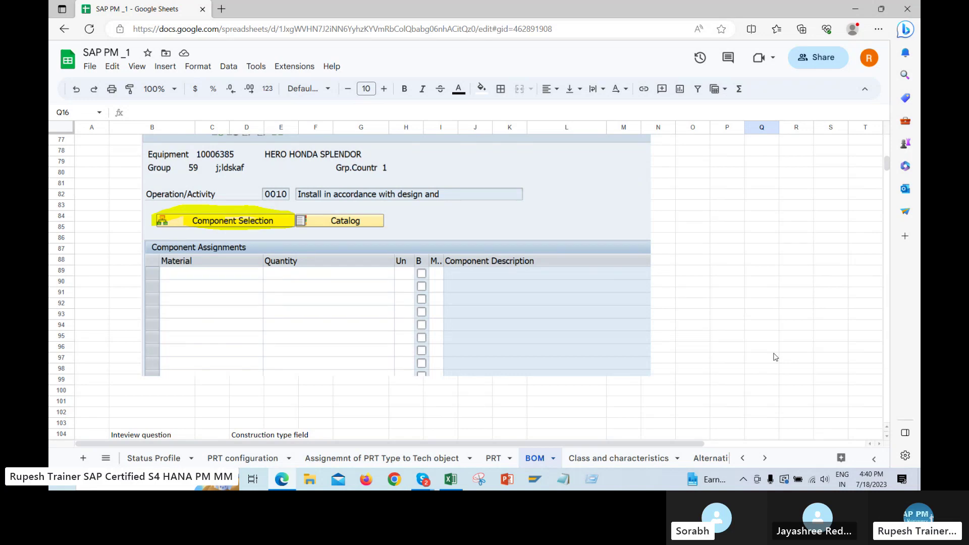
# Bring the Excel workbook back to the front and look at the Hi sheet
pyautogui.moveTo(451, 480)
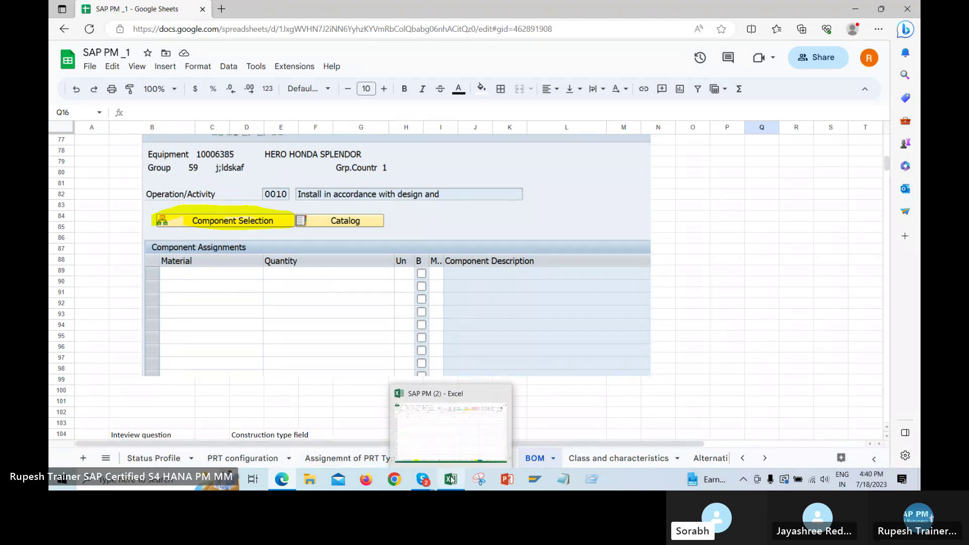
pyautogui.click(398, 406)
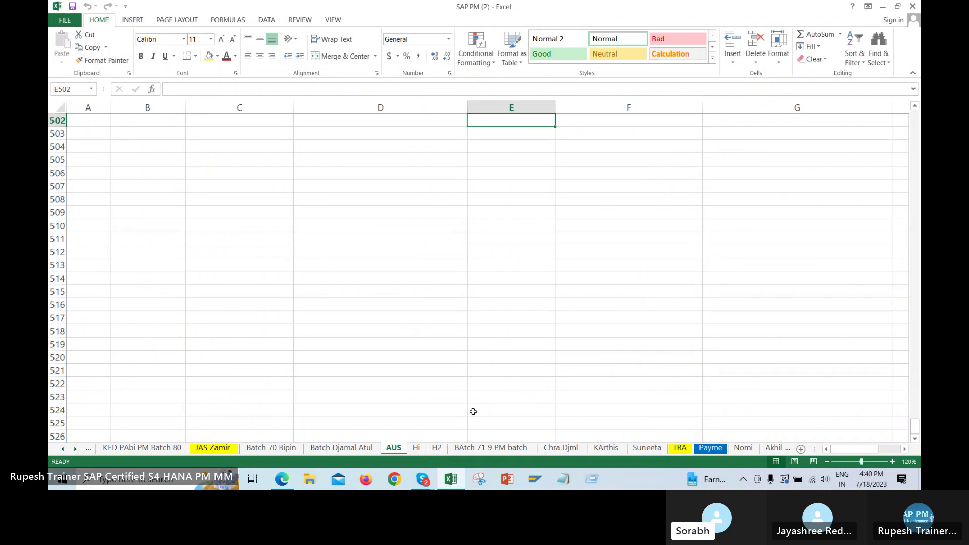
pyautogui.click(418, 449)
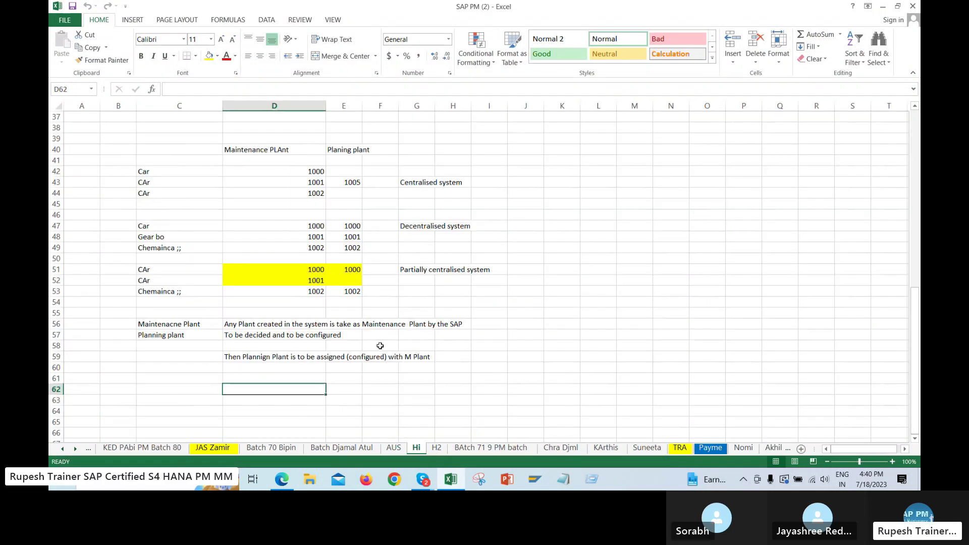
pyautogui.scroll(7, 498, 340)
pyautogui.scroll(-4, 499, 339)
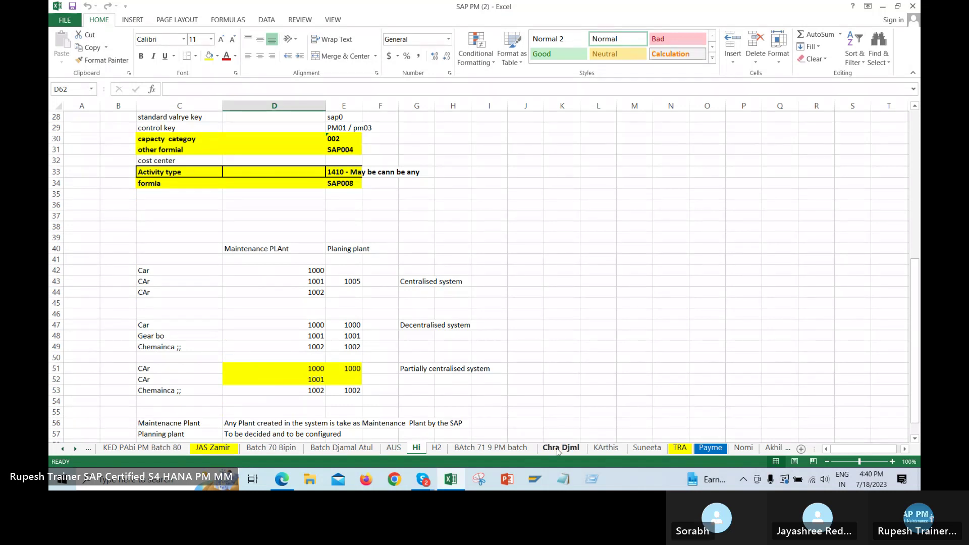
pyautogui.click(327, 450)
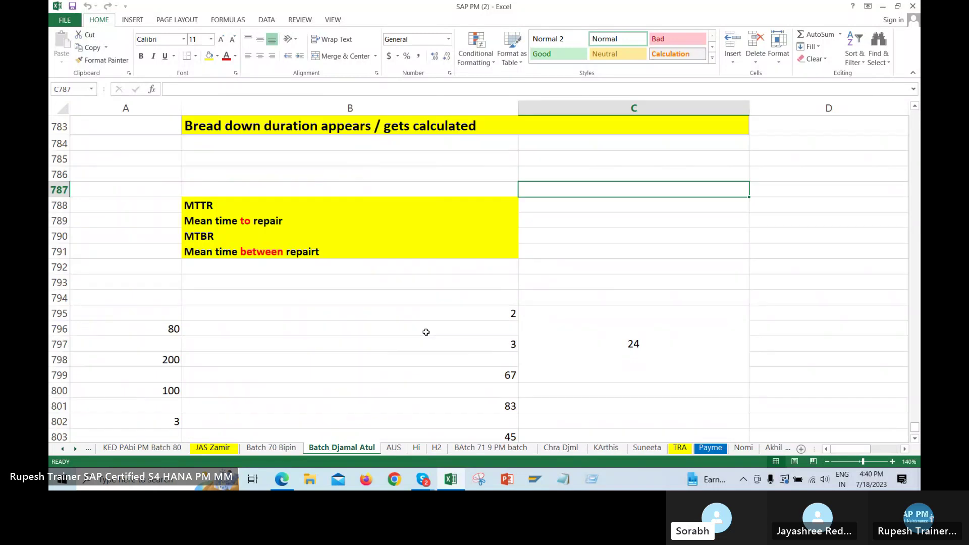
pyautogui.scroll(4, 393, 328)
pyautogui.scroll(6, 449, 328)
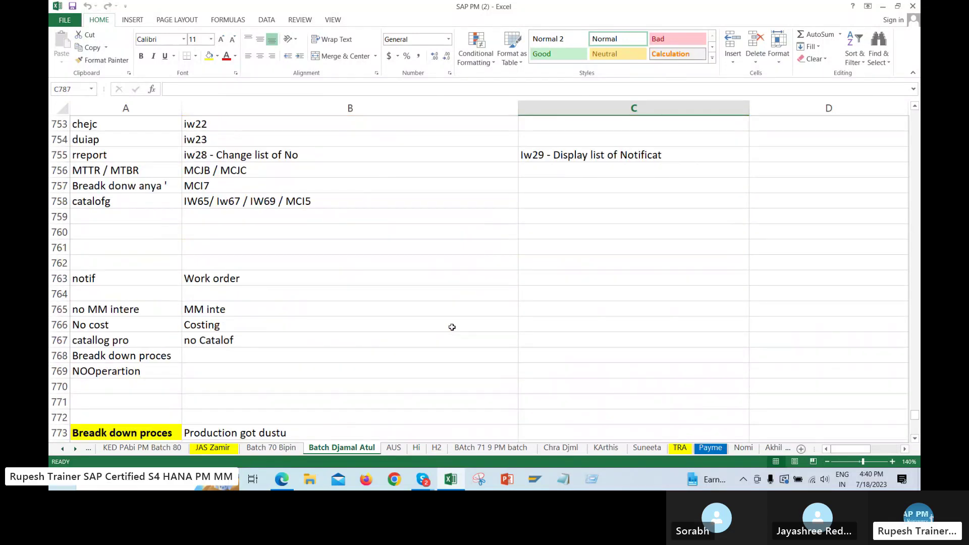
pyautogui.scroll(2, 457, 329)
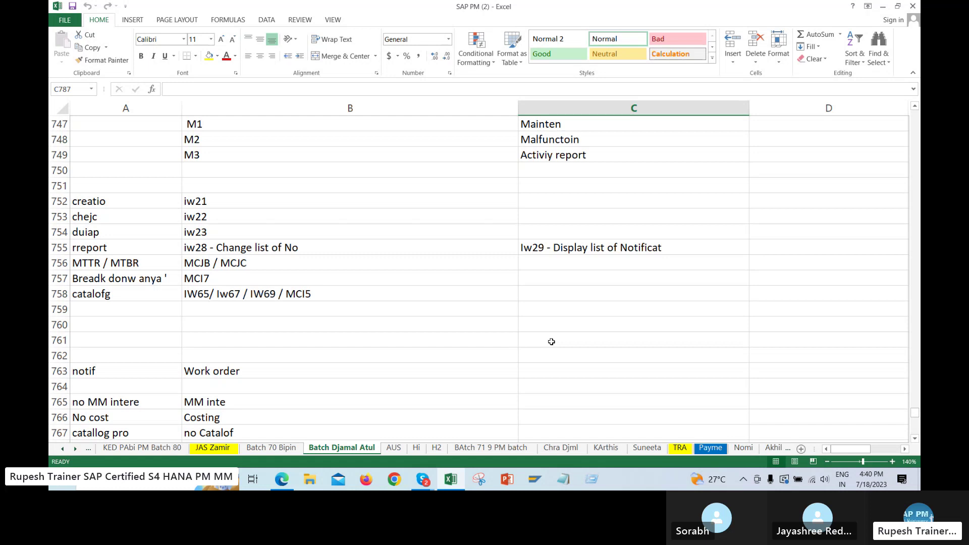
pyautogui.scroll(2, 544, 334)
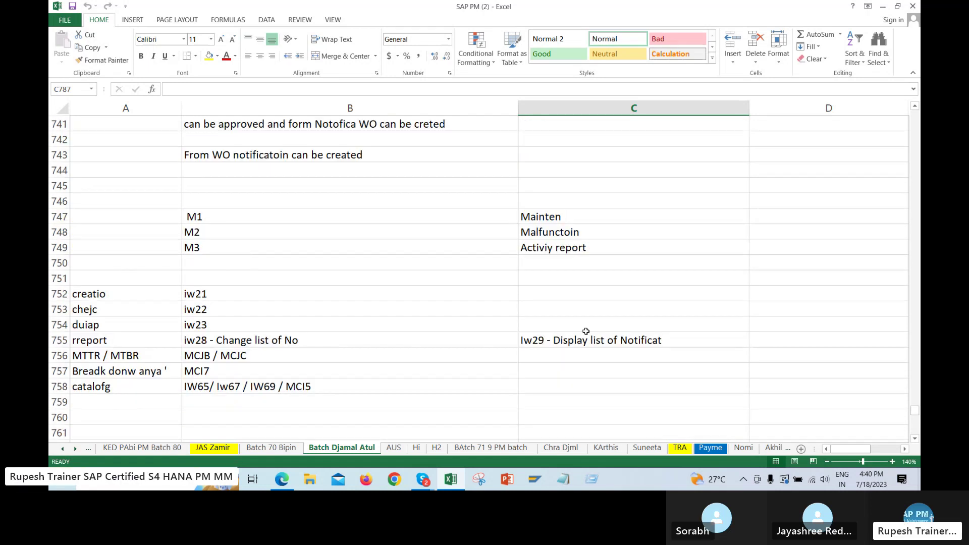
pyautogui.scroll(2, 585, 331)
pyautogui.scroll(2, 623, 305)
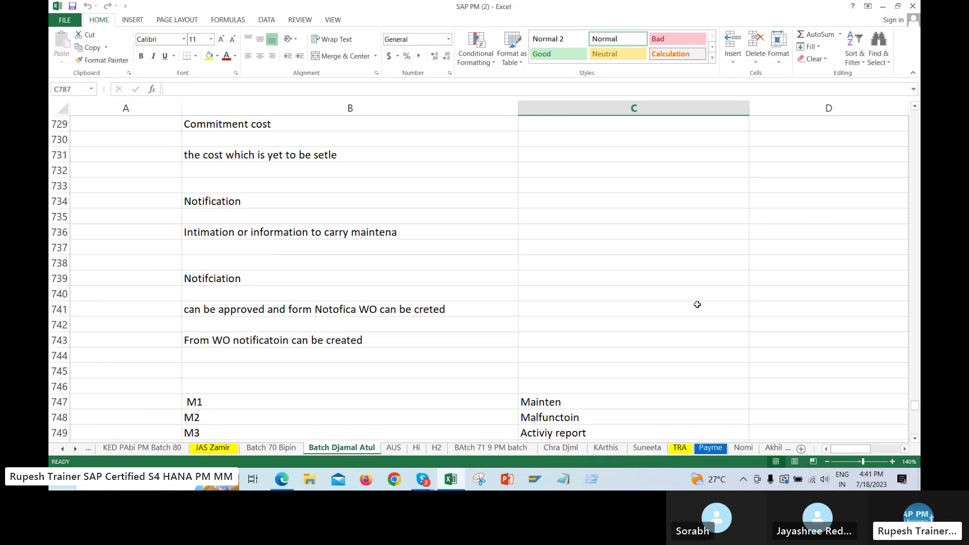
pyautogui.scroll(3, 563, 297)
pyautogui.scroll(7, 564, 298)
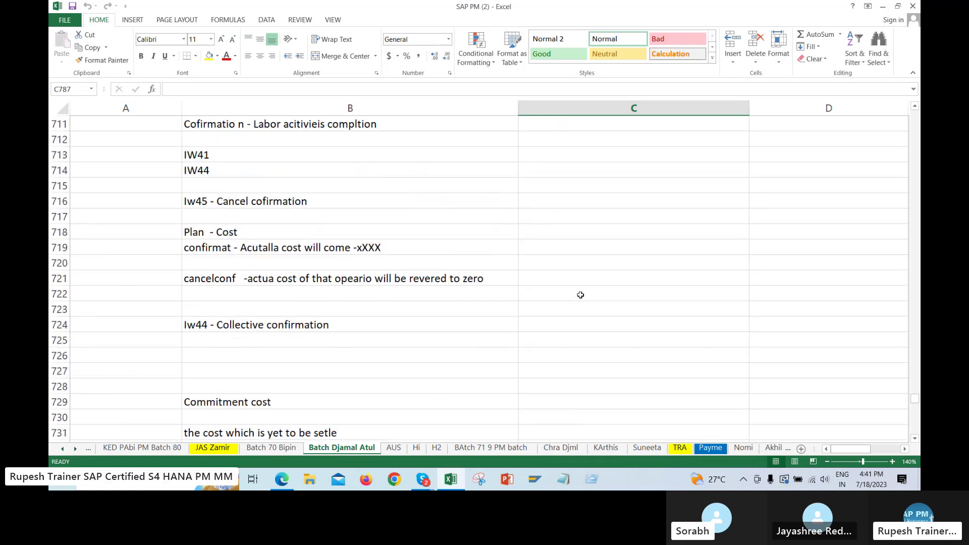
pyautogui.scroll(6, 579, 277)
pyautogui.scroll(8, 617, 280)
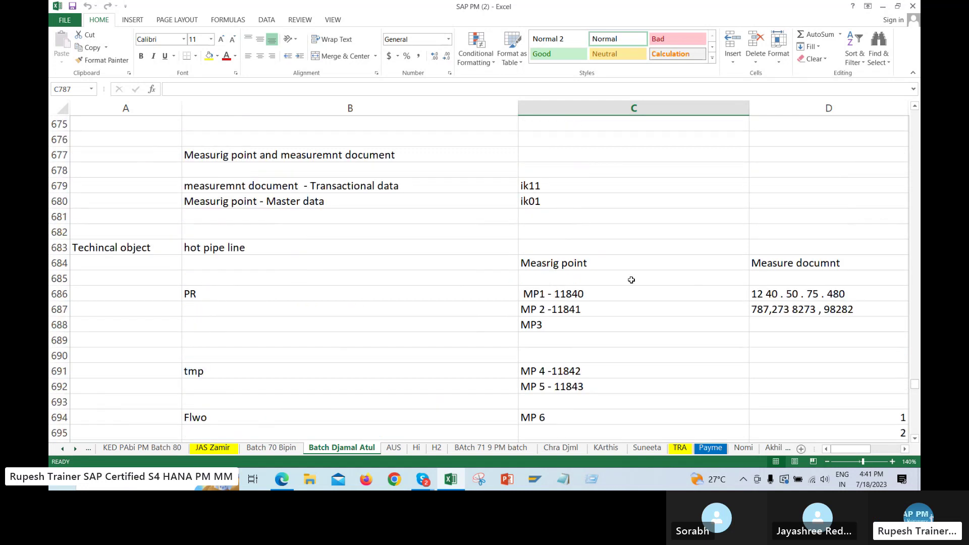
pyautogui.scroll(9, 560, 262)
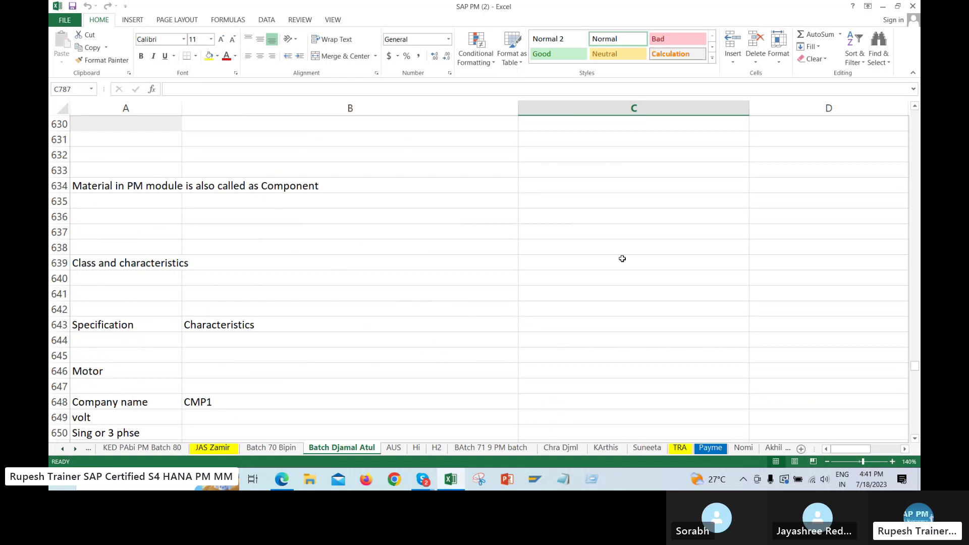
# Search the sheet for 'release' and jump to the Release step at F259
pyautogui.hotkey('ctrl', 'f')
pyautogui.write('rele')
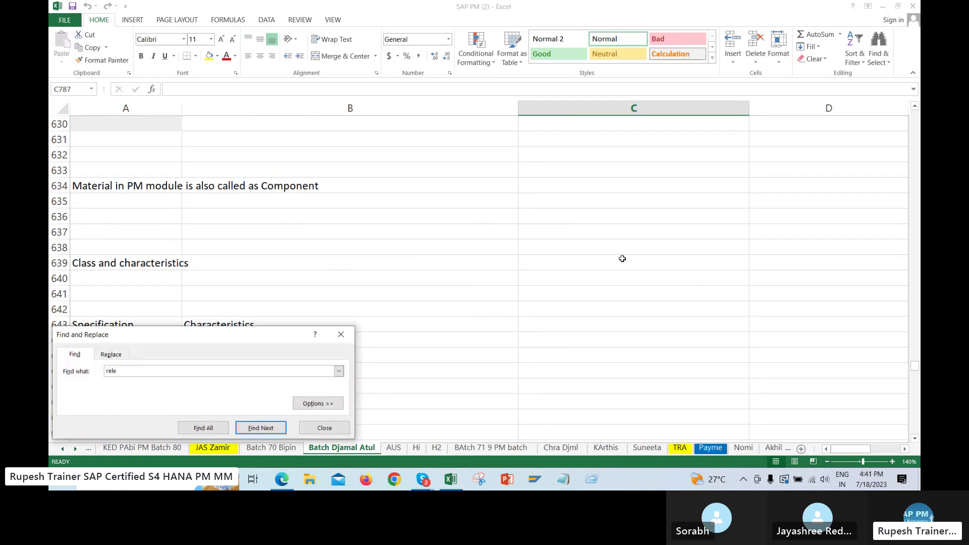
pyautogui.write('ase')
pyautogui.press('Return')
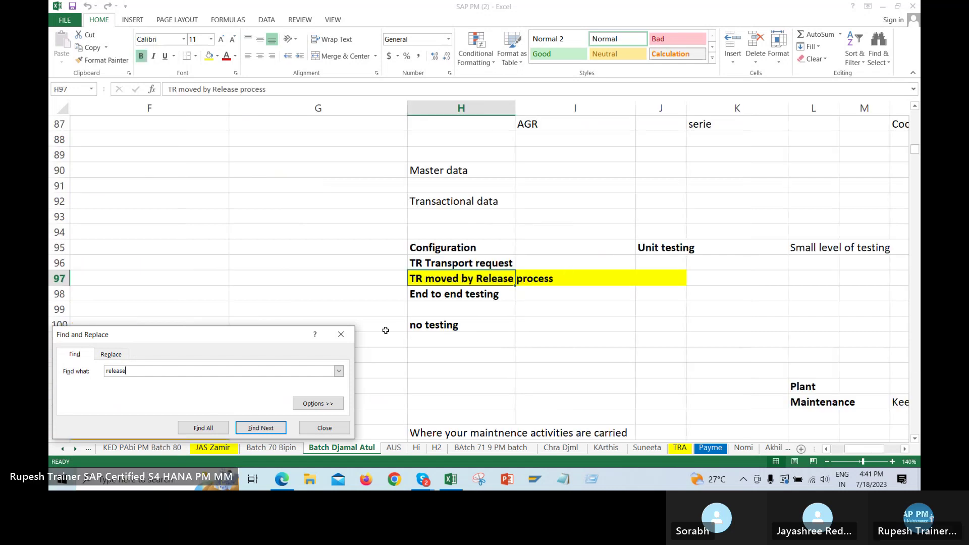
pyautogui.click(261, 428)
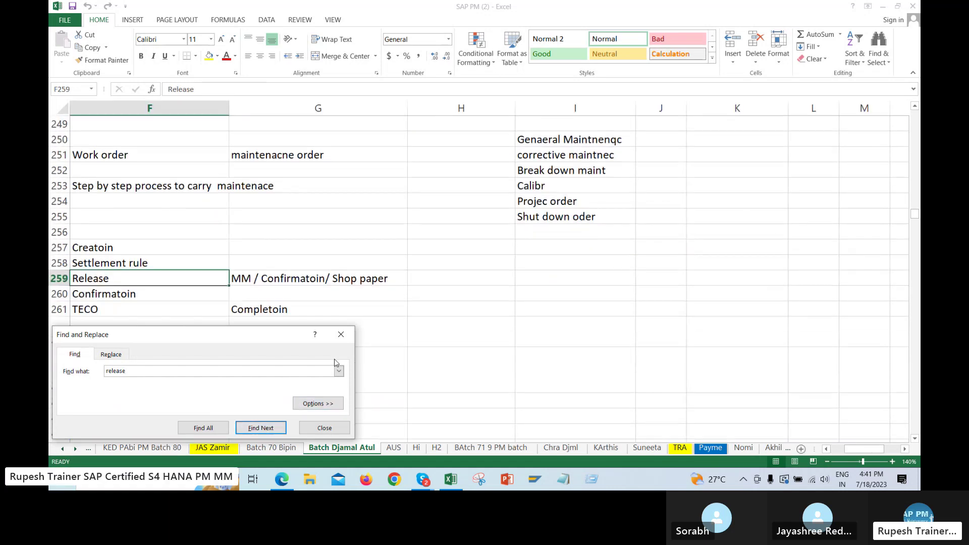
pyautogui.click(340, 334)
pyautogui.click(191, 234)
# Select and copy the order lifecycle table C258:G263, Receiver decider through Business closure
pyautogui.press('Left')
pyautogui.press('Left')
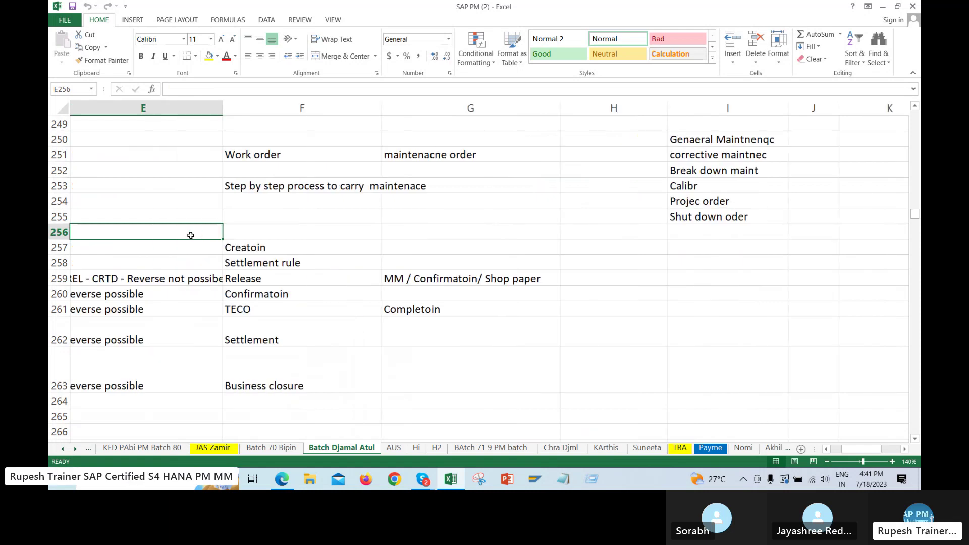
pyautogui.press('Left')
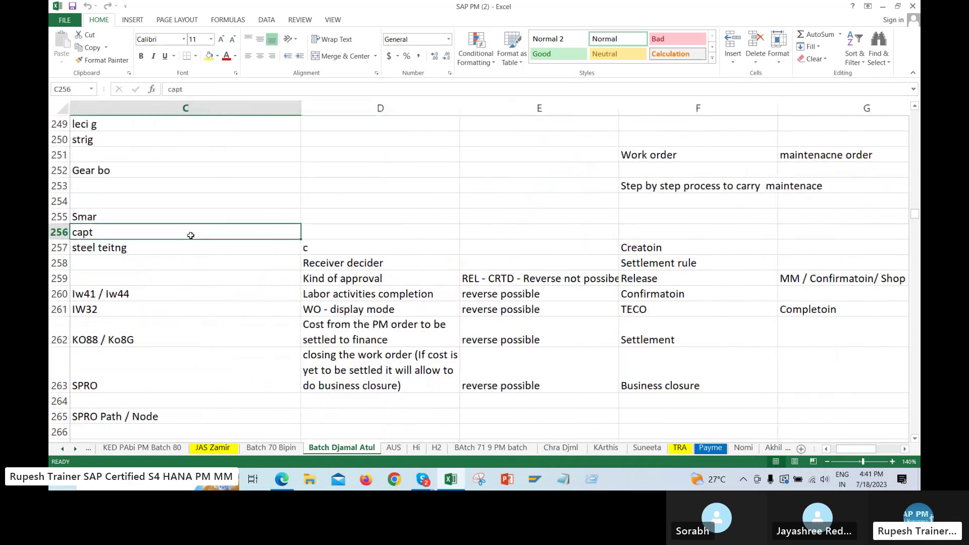
pyautogui.press('Left')
pyautogui.press('Down')
pyautogui.press('Right')
pyautogui.press('Right')
pyautogui.press('Right')
pyautogui.press('Left')
pyautogui.press('Left')
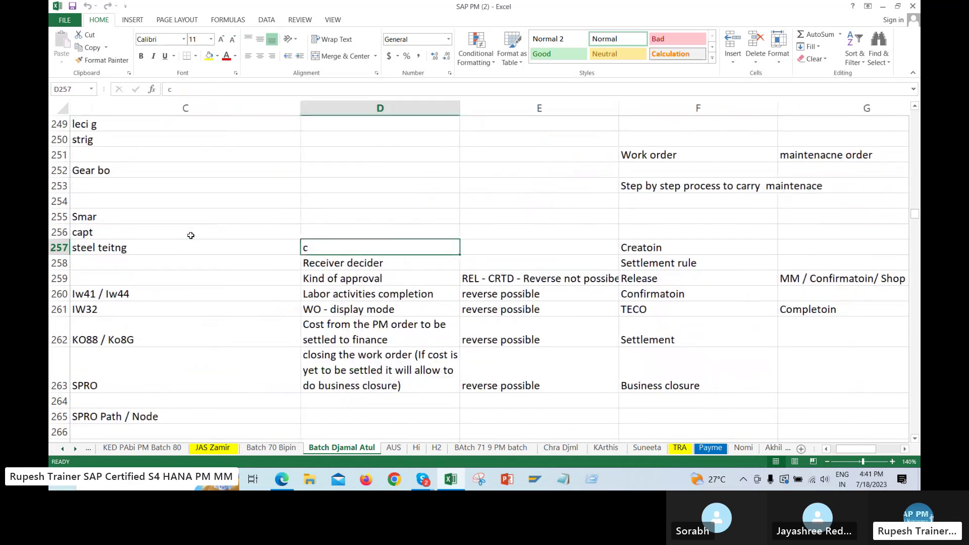
pyautogui.press('Down')
pyautogui.hotkey('shift', 'Right')
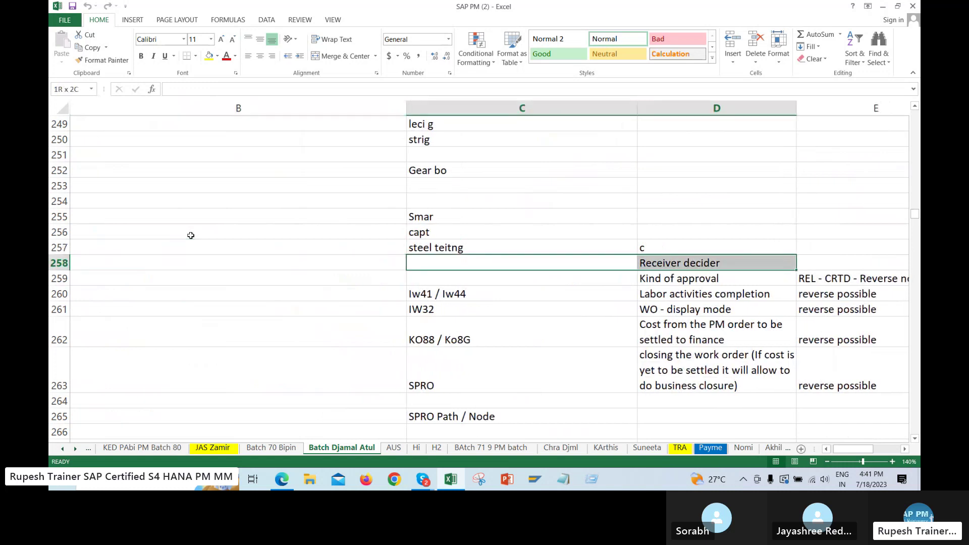
pyautogui.hotkey('shift', 'Right')
pyautogui.hotkey('shift', 'Right')
pyautogui.hotkey('shift', 'Right')
pyautogui.hotkey('shift', 'Down')
pyautogui.hotkey('shift', 'Down')
pyautogui.hotkey('shift', 'Down')
pyautogui.hotkey('shift', 'Down')
pyautogui.hotkey('shift', 'Down')
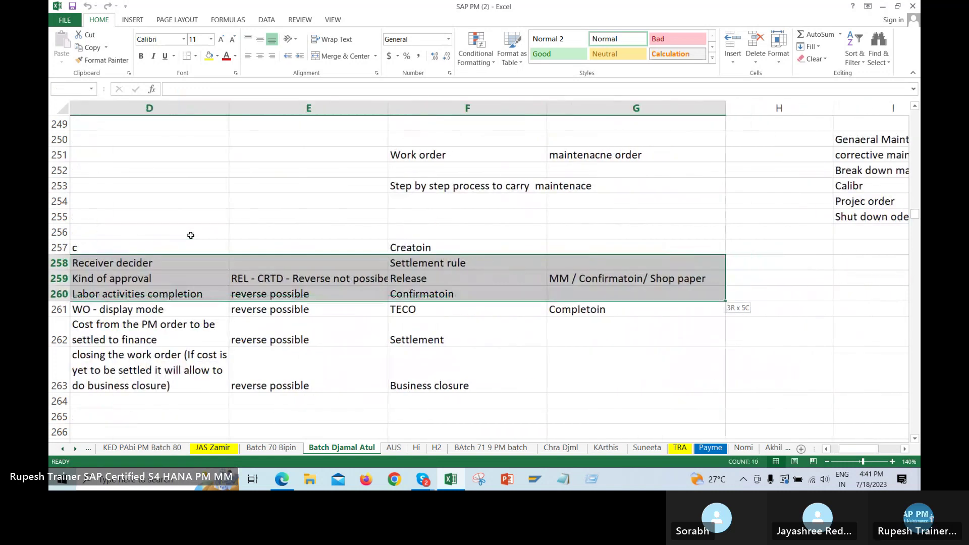
pyautogui.hotkey('ctrl', 'c')
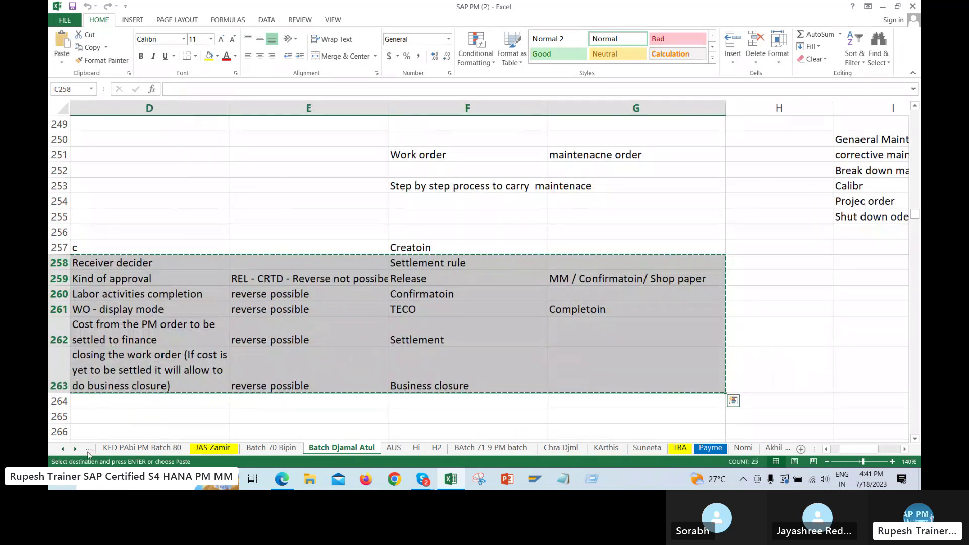
# Paste the table on the AUS sheet at B504 and widen column C to fit
pyautogui.rightClick(69, 448)
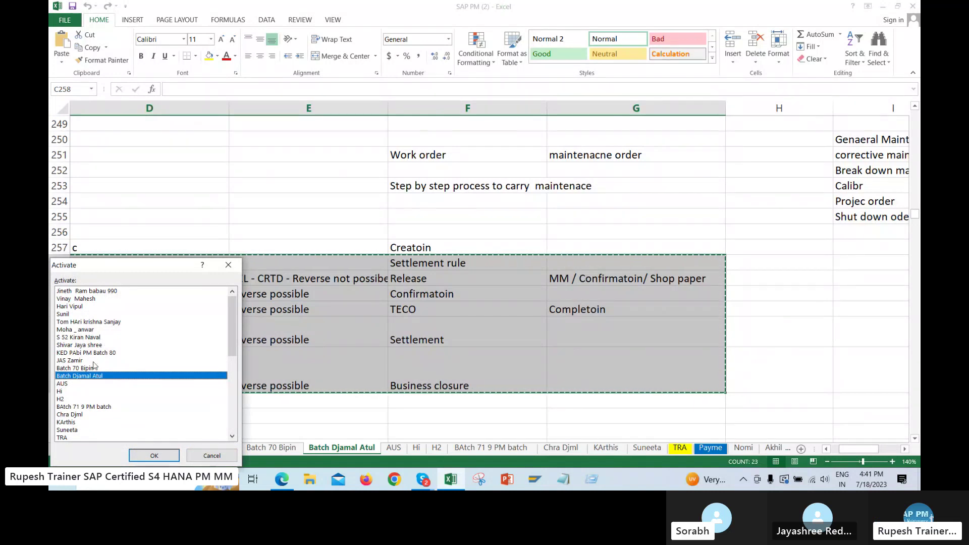
pyautogui.click(86, 384)
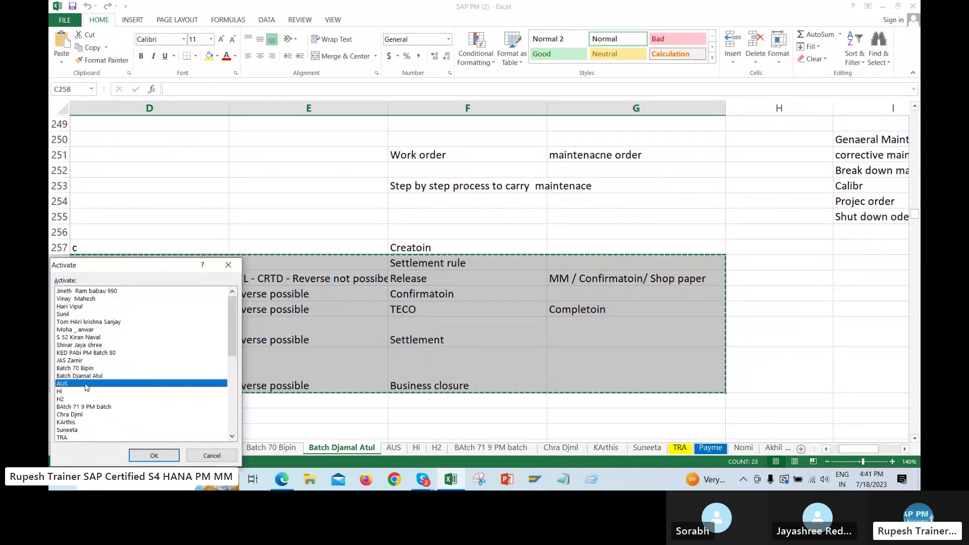
pyautogui.click(154, 455)
pyautogui.click(321, 267)
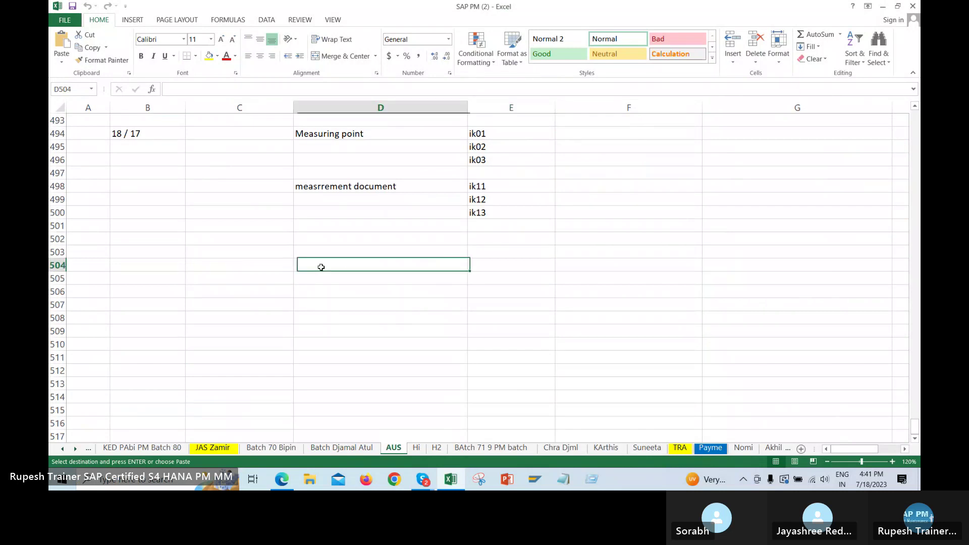
pyautogui.press('Left')
pyautogui.press('Left')
pyautogui.press('Left')
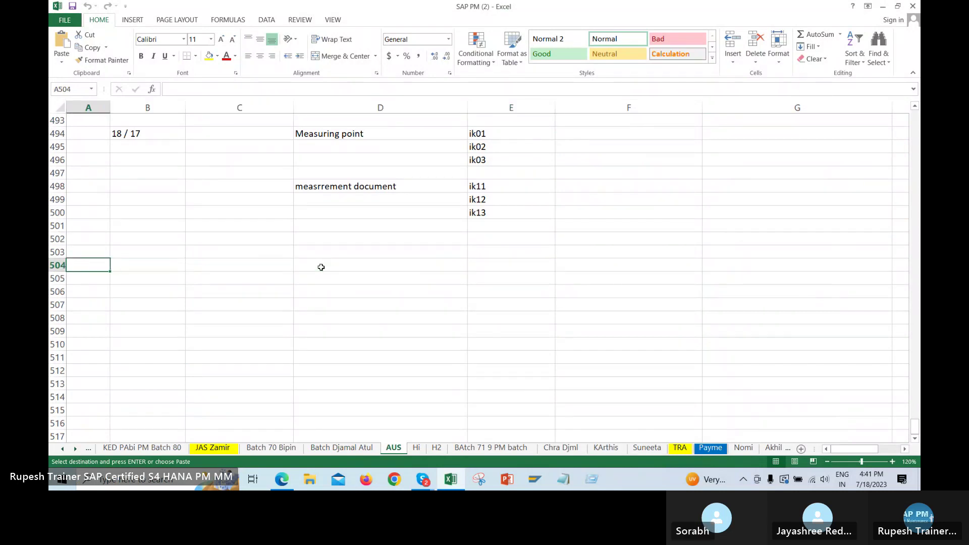
pyautogui.hotkey('ctrl', 'v')
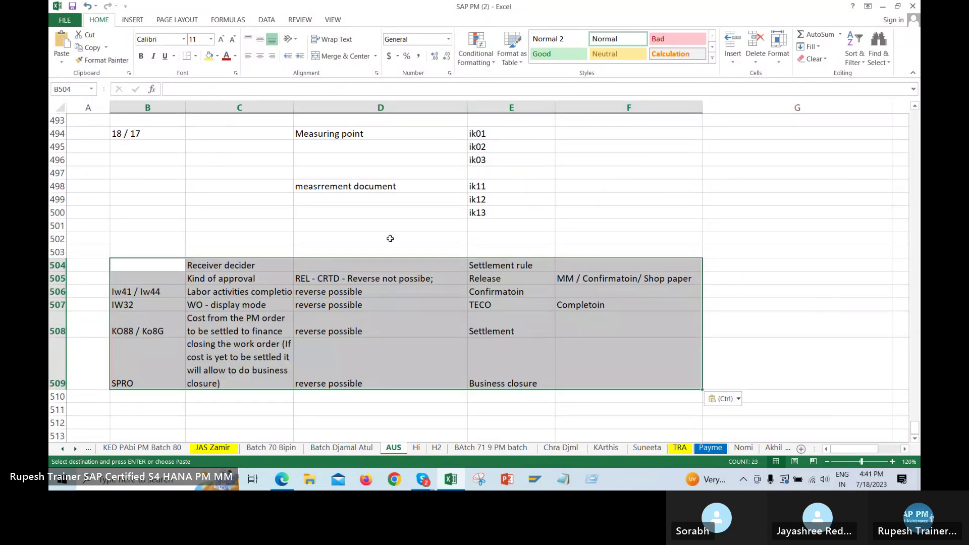
pyautogui.click(311, 239)
pyautogui.moveTo(293, 108); pyautogui.dragTo(322, 107)
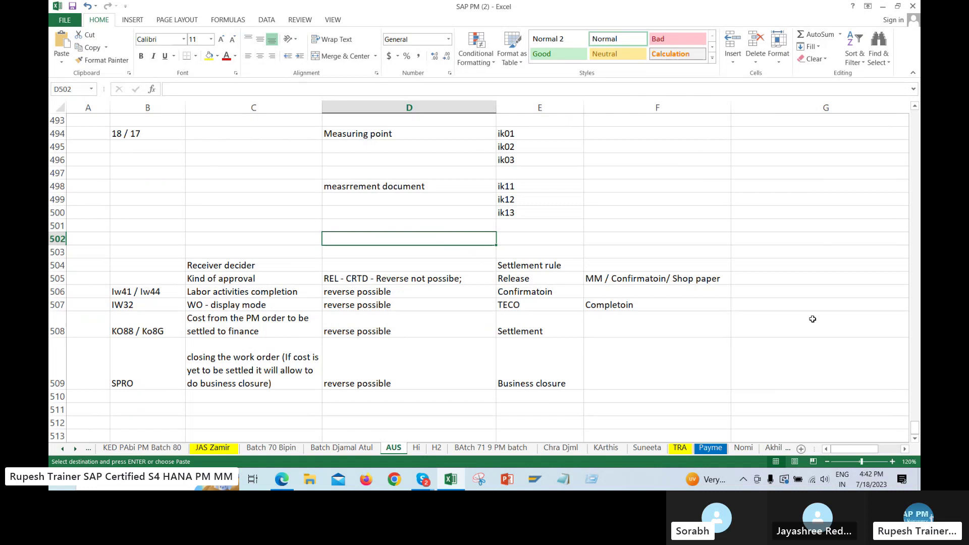
pyautogui.click(811, 305)
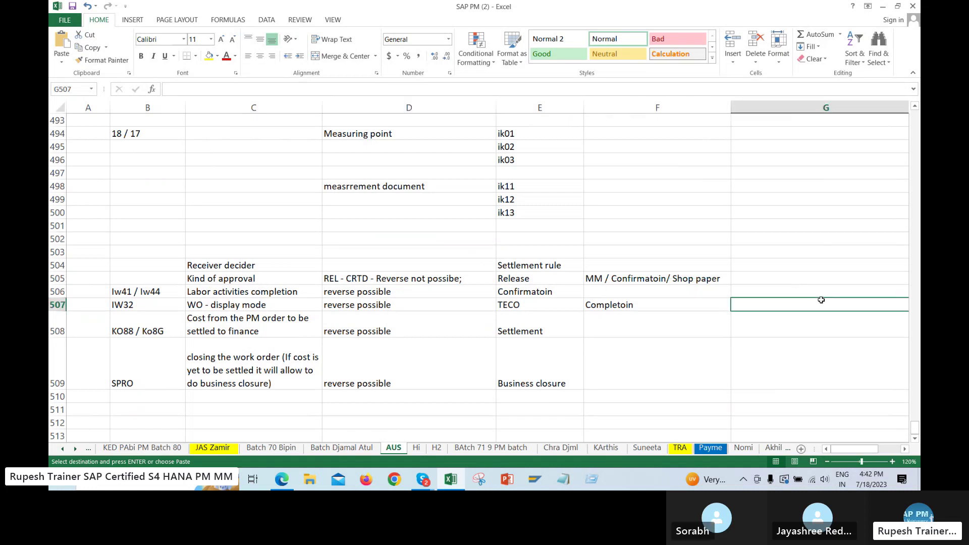
pyautogui.click(784, 361)
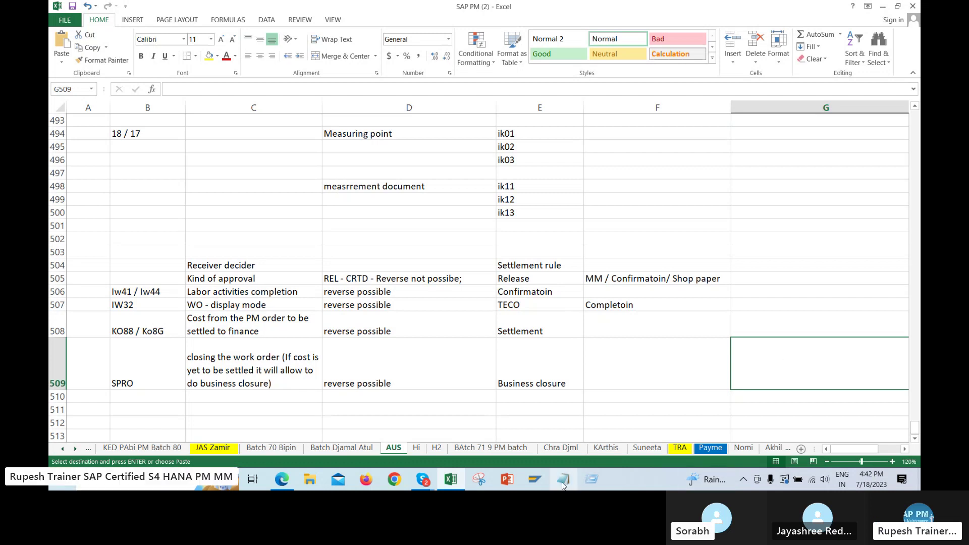
# Log on to the Test system in SAP Logon with the saved user name and password
pyautogui.click(563, 483)
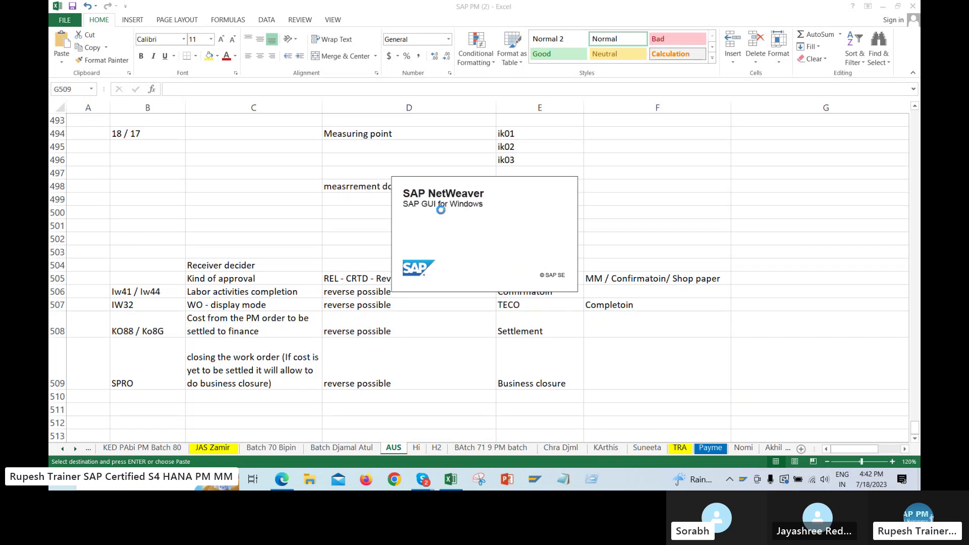
pyautogui.click(479, 226)
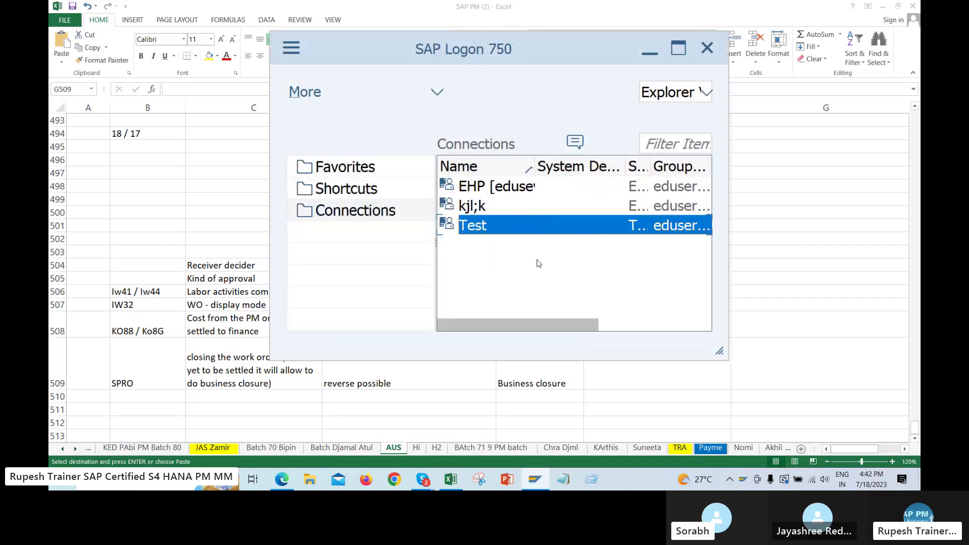
pyautogui.press('Return')
pyautogui.click(178, 126)
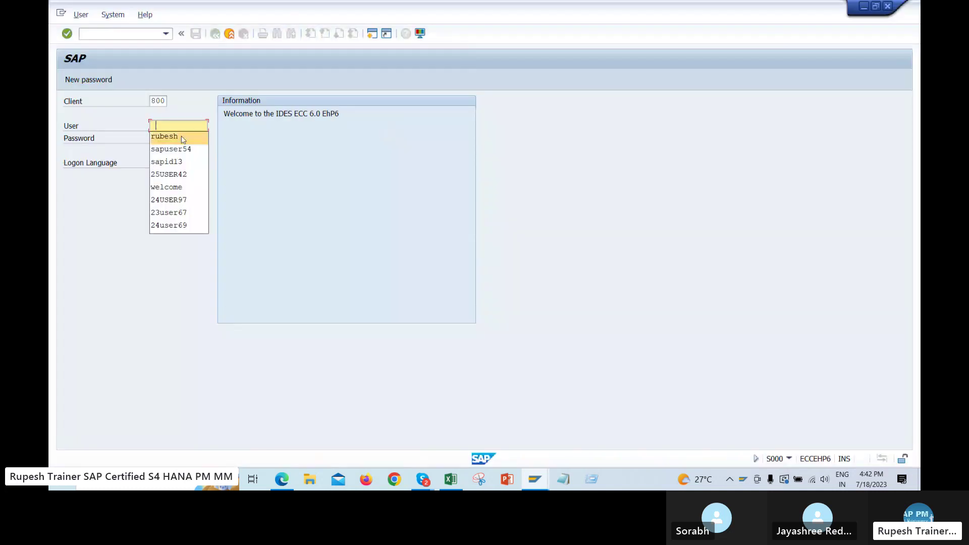
pyautogui.click(181, 140)
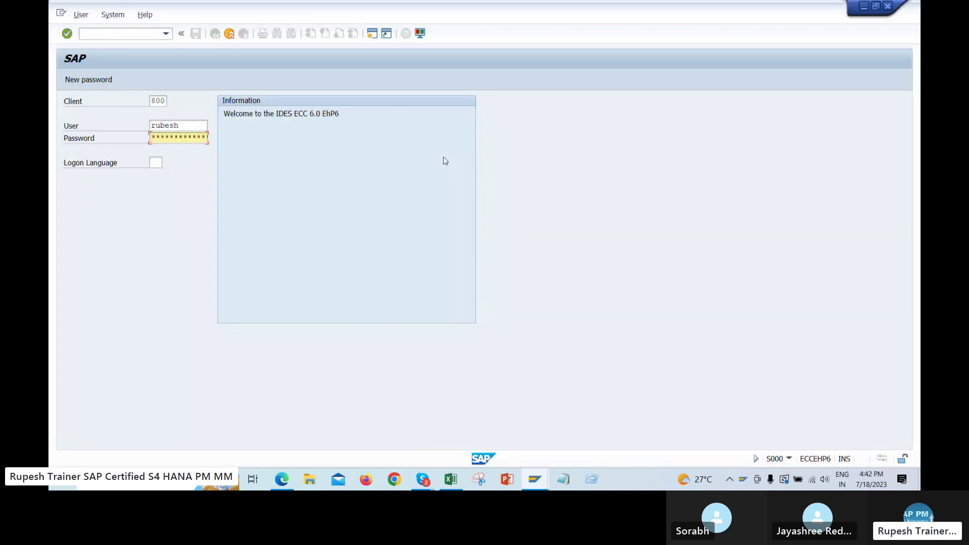
pyautogui.write('**')
pyautogui.press('Return')
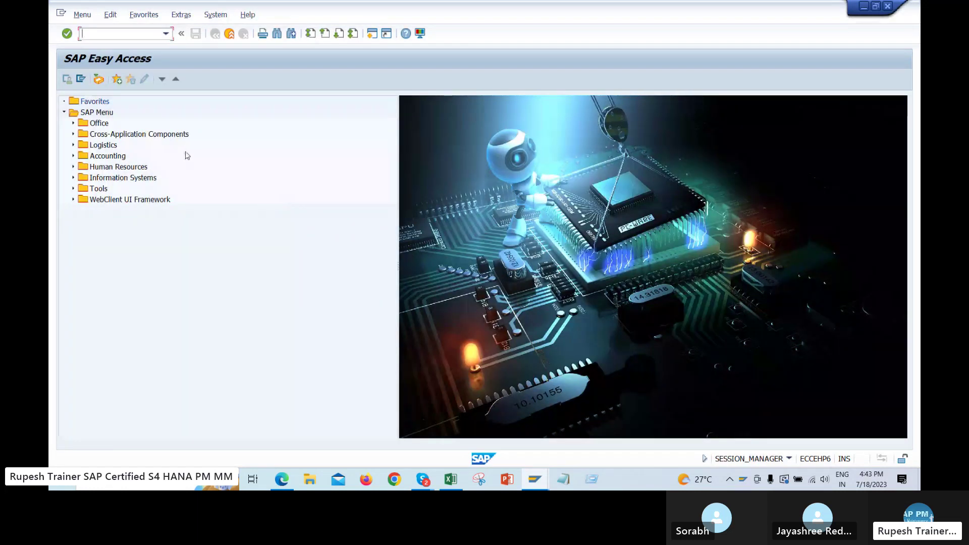
# Run IE02 and open equipment ENG01-789C for changing
pyautogui.write('ie02')
pyautogui.press('Return')
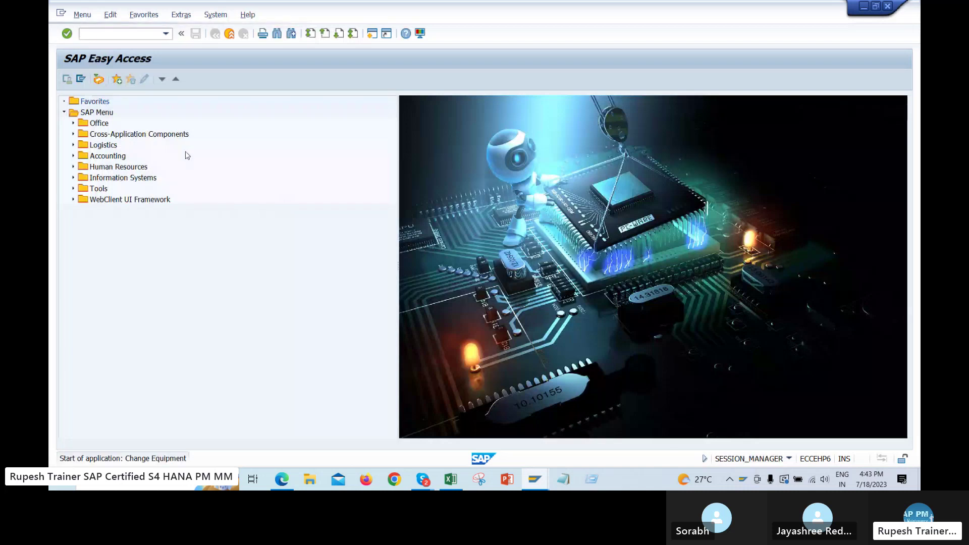
pyautogui.press('Return')
pyautogui.press('Down')
pyautogui.press('Down')
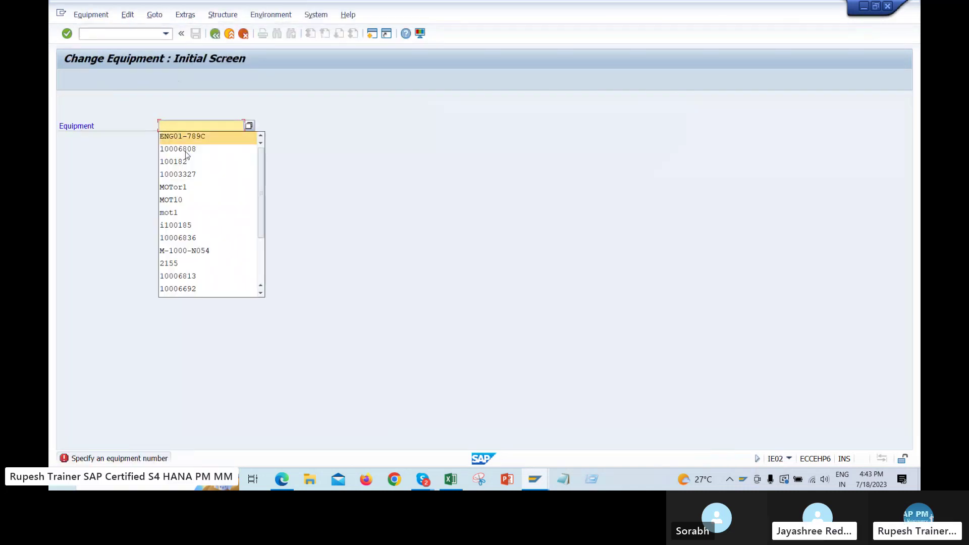
pyautogui.press('Return')
pyautogui.press('Return')
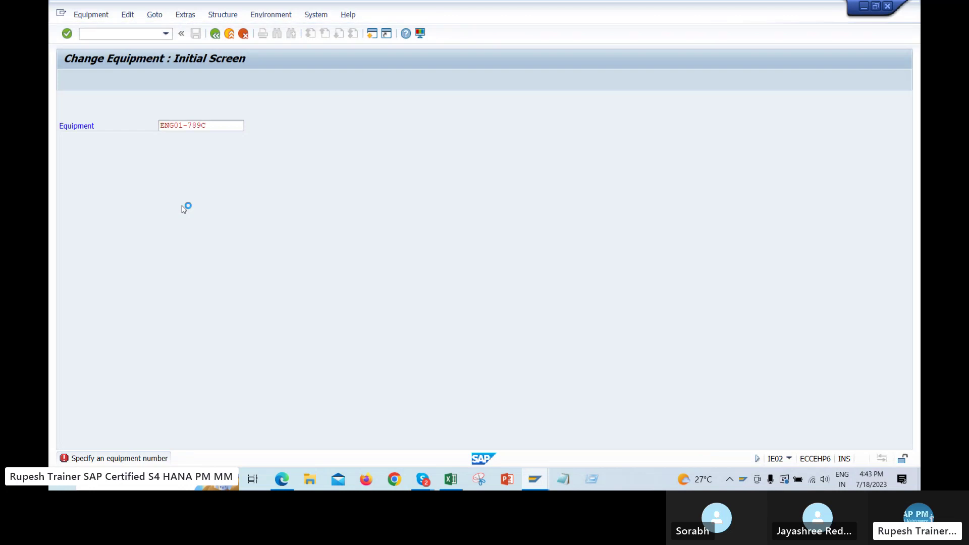
# Dismiss the deletion-flag warning and open equipment 10003327 from the input history instead
pyautogui.click(276, 190)
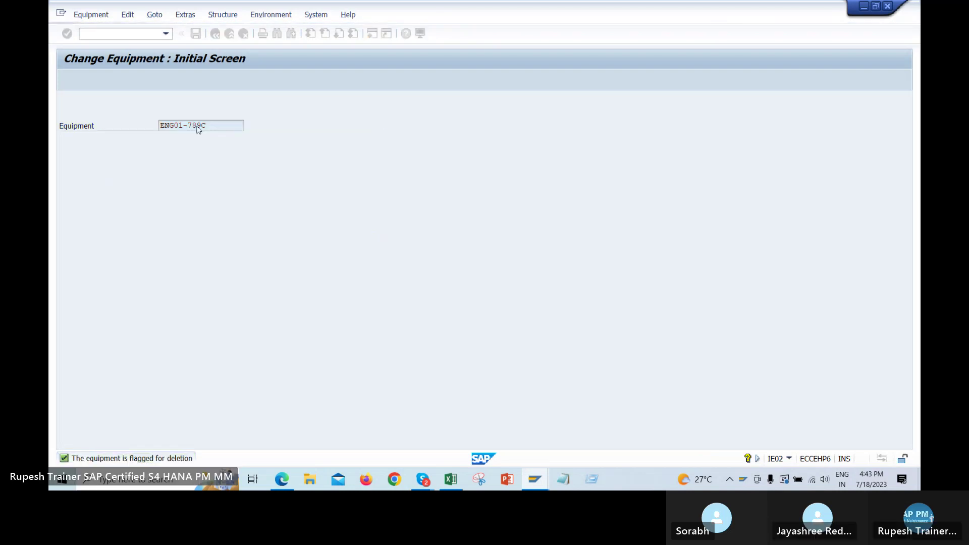
pyautogui.doubleClick(195, 128)
pyautogui.press('Delete')
pyautogui.click(191, 175)
pyautogui.press('Return')
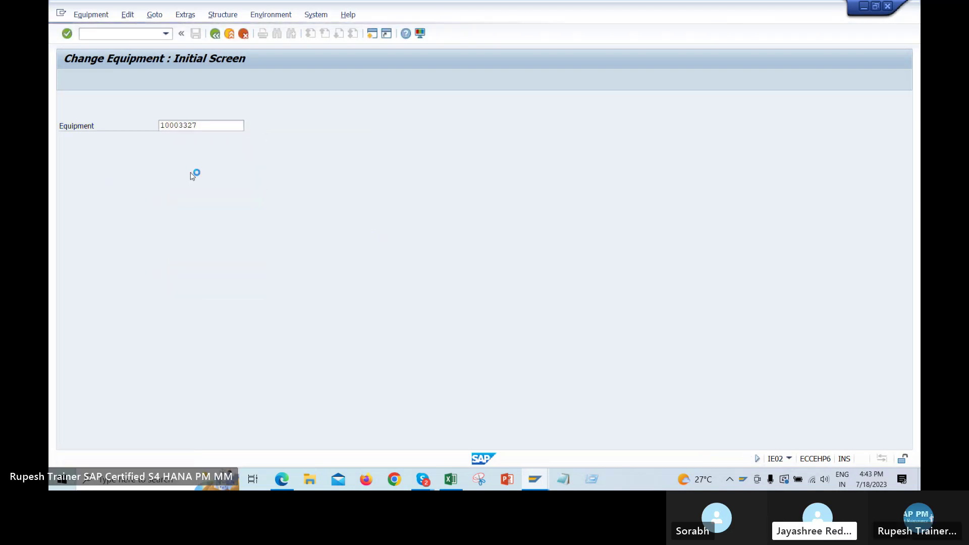
# Press F4 in equipment 10003327's Class field to list the class types
pyautogui.click(169, 187)
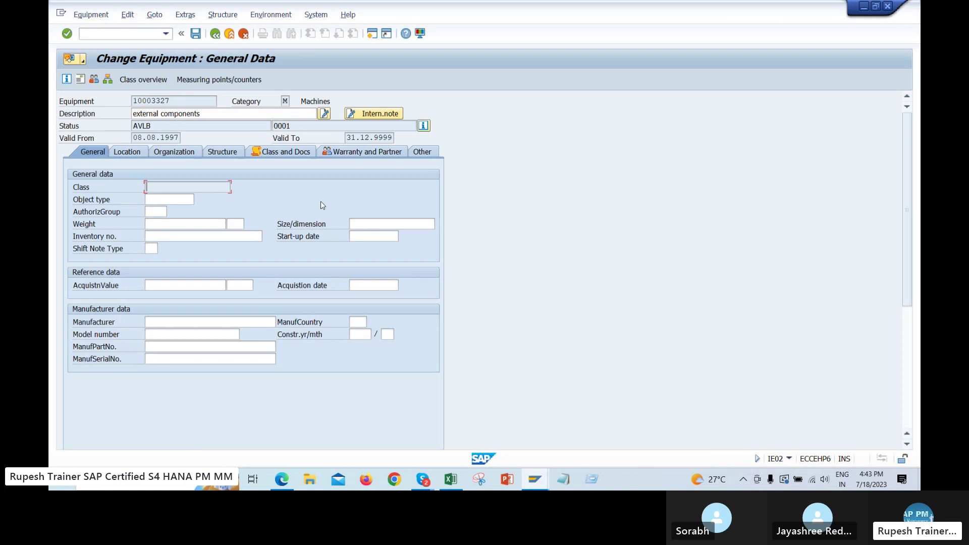
pyautogui.click(309, 193)
pyautogui.click(179, 190)
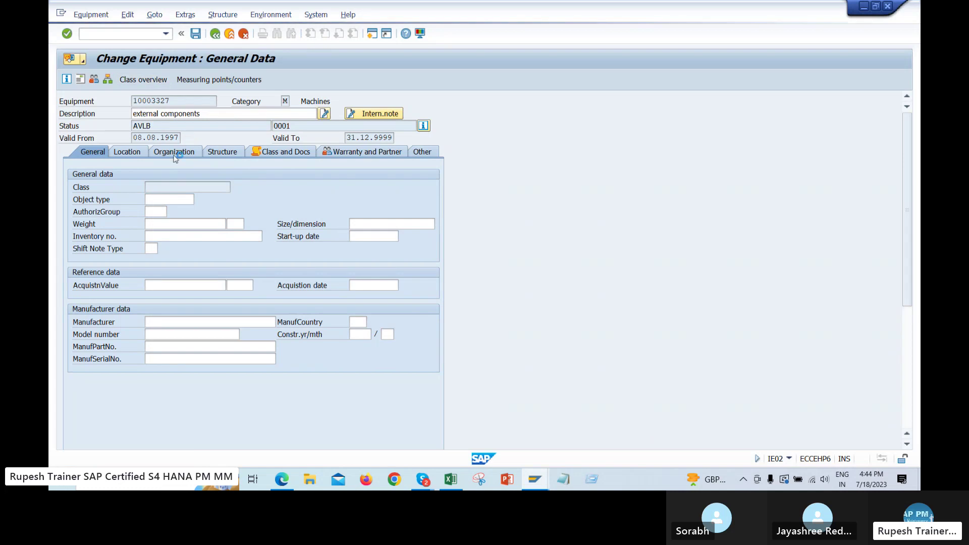
pyautogui.press('F4')
# Choose class type 002 and try the earlier classes COMP12 and MOTOR
pyautogui.doubleClick(157, 76)
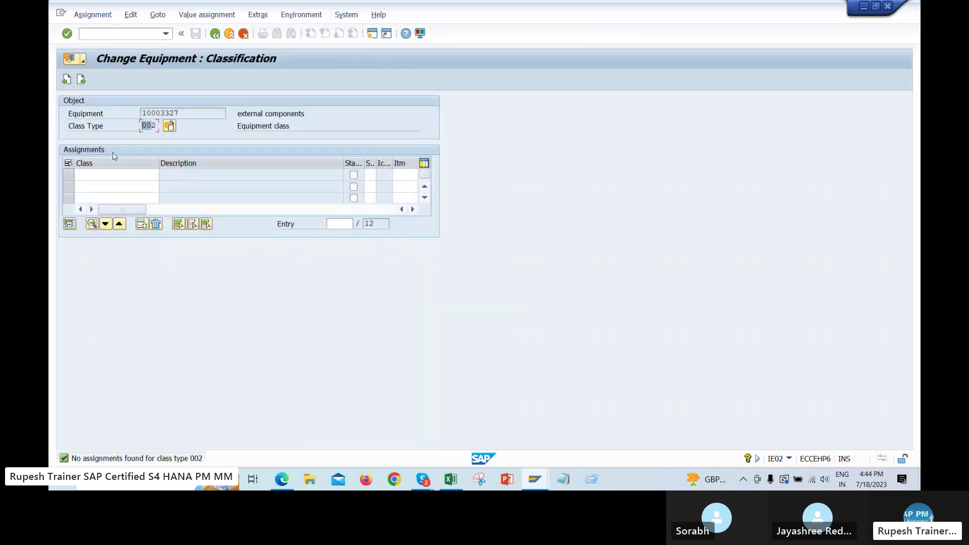
pyautogui.click(115, 174)
pyautogui.click(114, 187)
pyautogui.press('Return')
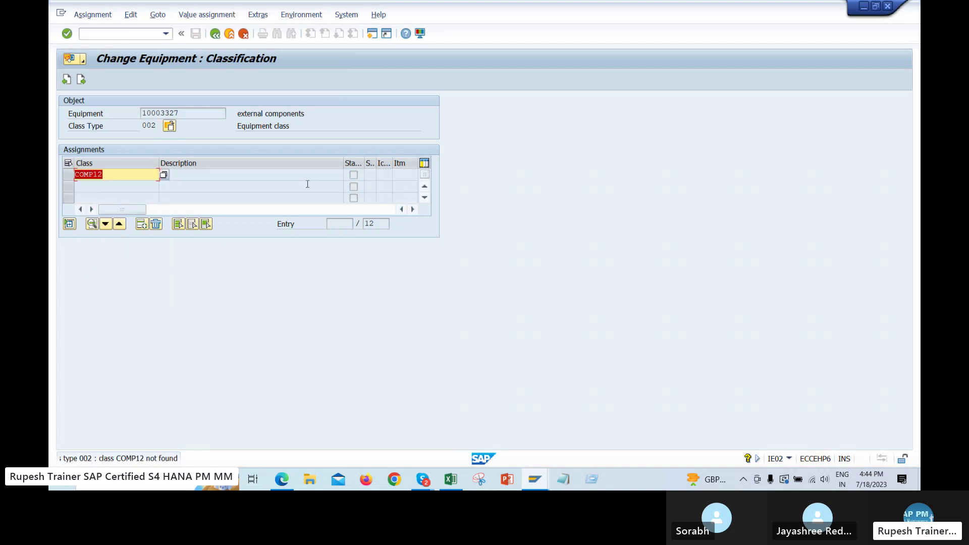
pyautogui.press('BackSpace')
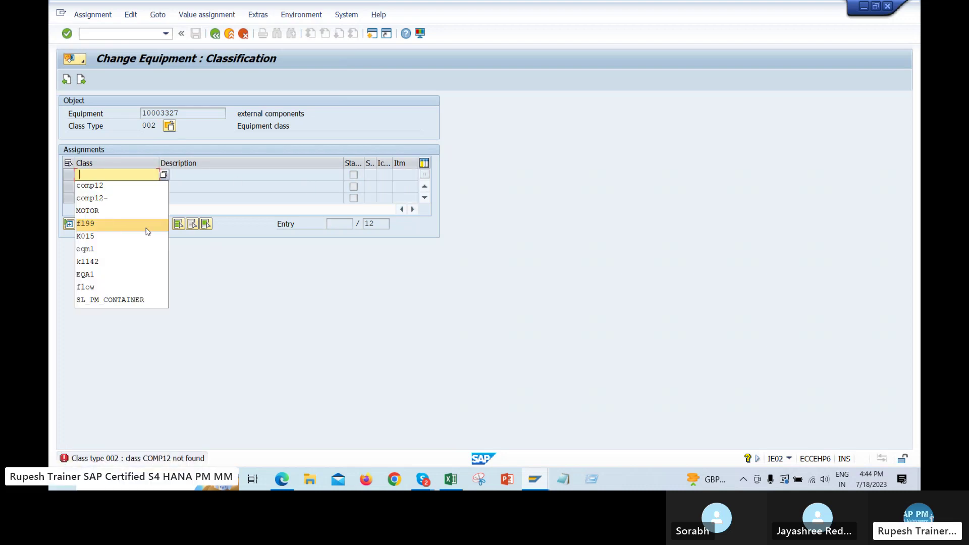
pyautogui.click(116, 209)
pyautogui.press('Return')
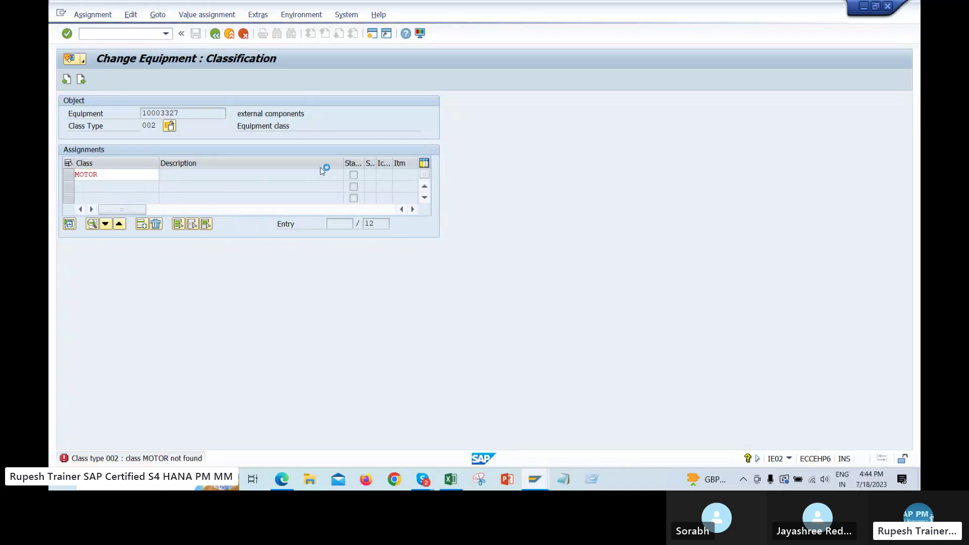
# Find class ED13 (Generators) by keyword search, assign it, and go back to Excel
pyautogui.press('F4')
pyautogui.press('Return')
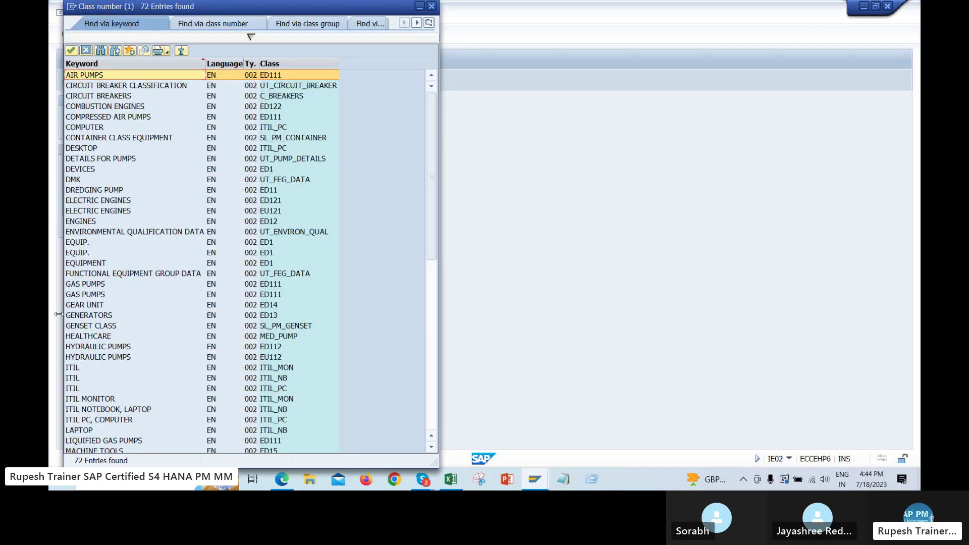
pyautogui.doubleClick(98, 315)
pyautogui.press('Return')
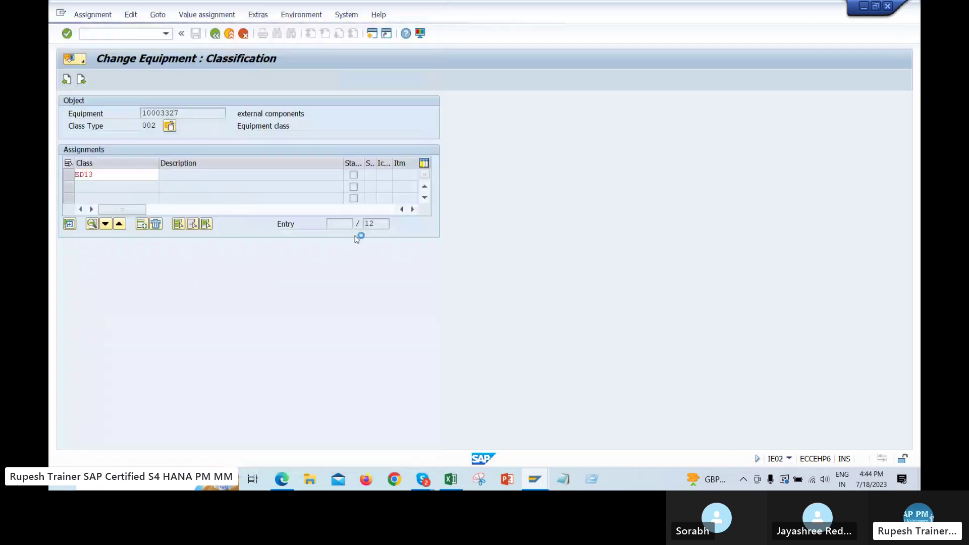
pyautogui.click(216, 34)
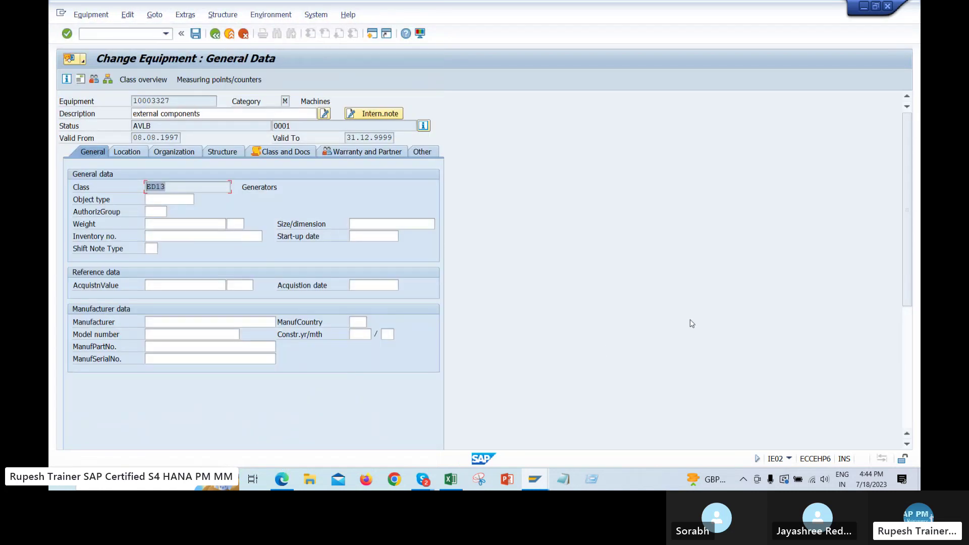
pyautogui.click(451, 479)
# Copy the process table B504:F509 from AUS and paste it at C61 on the Hi sheet
pyautogui.click(57, 225)
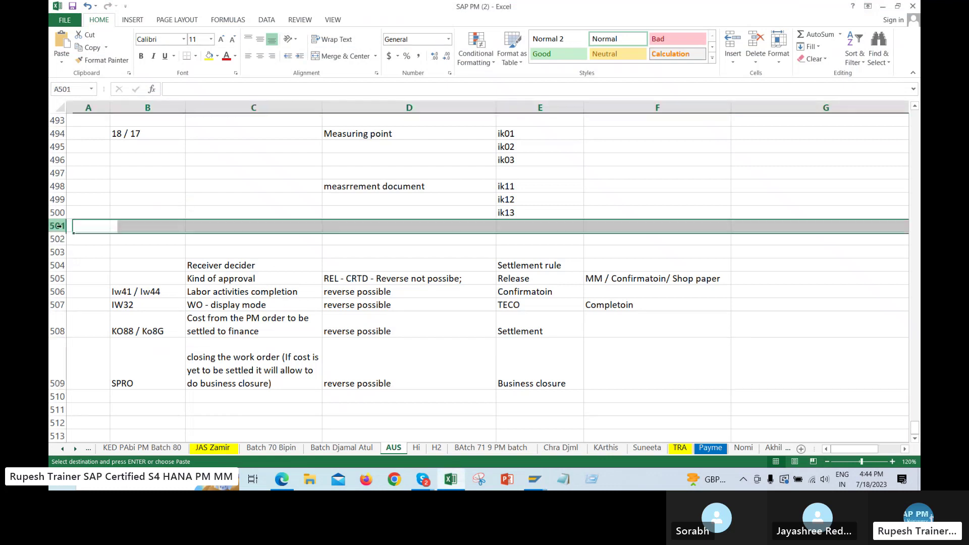
pyautogui.click(656, 323)
pyautogui.moveTo(183, 266); pyautogui.dragTo(656, 373)
pyautogui.rightClick(487, 331)
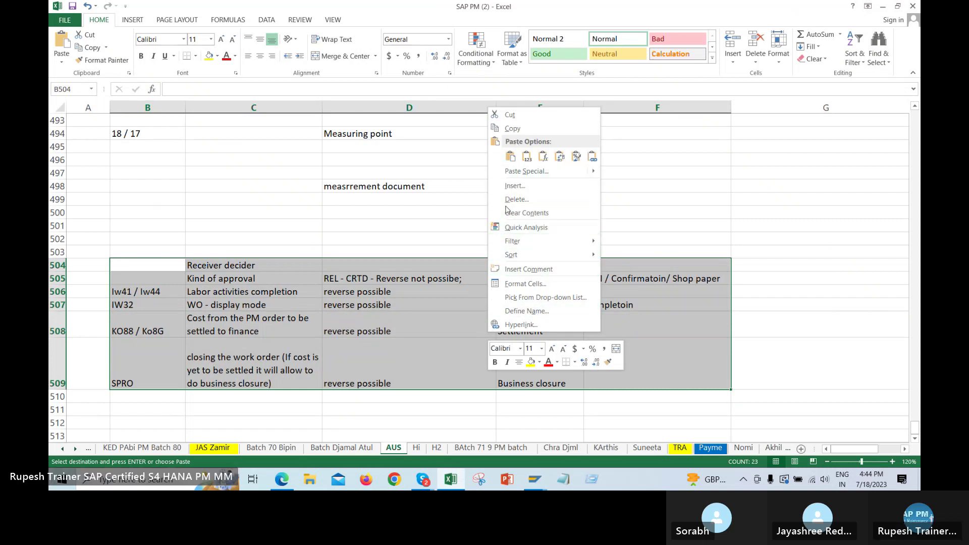
pyautogui.click(512, 128)
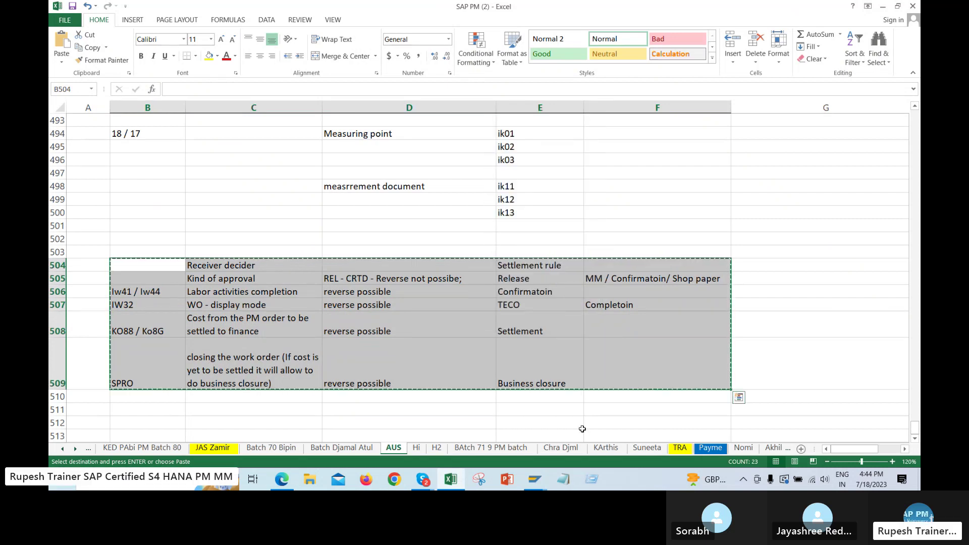
pyautogui.click(416, 448)
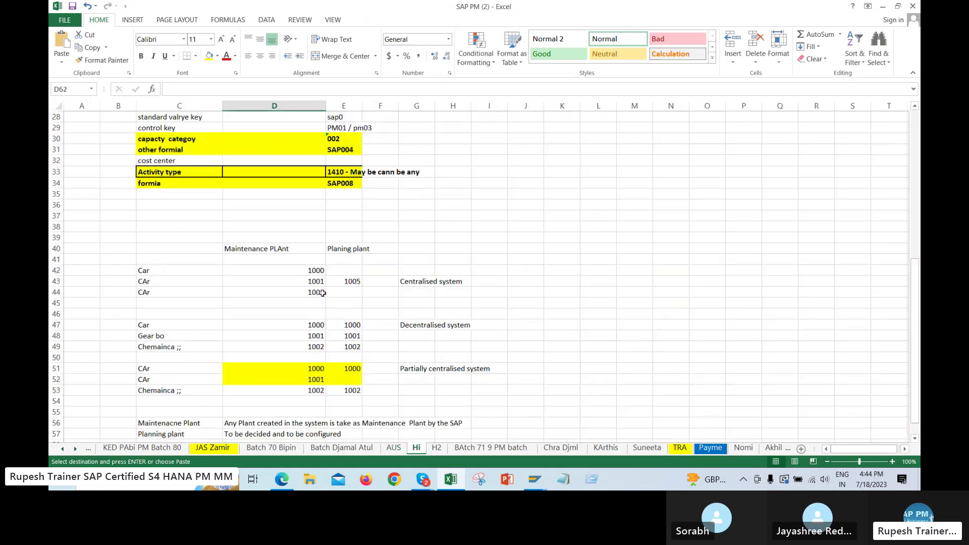
pyautogui.scroll(-8, 419, 295)
pyautogui.click(152, 349)
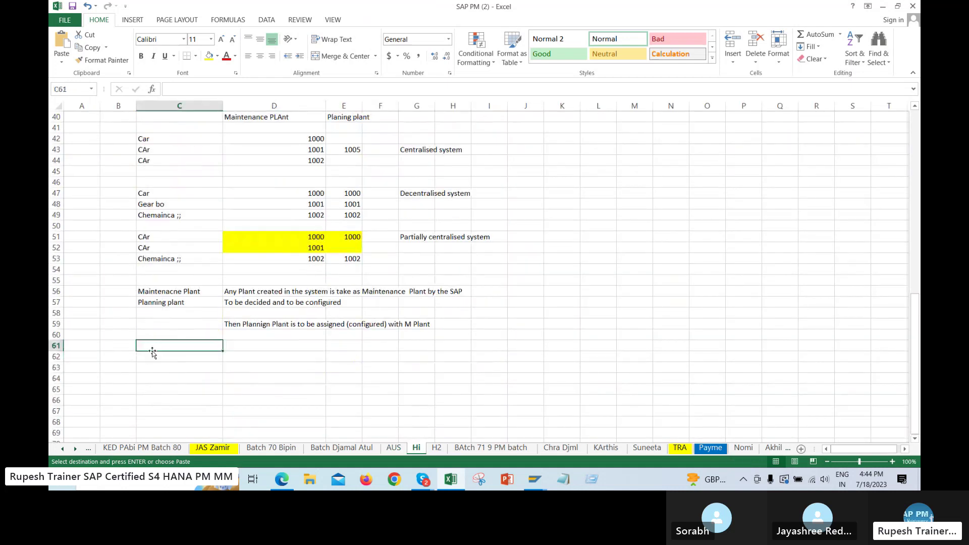
pyautogui.hotkey('ctrl', 'v')
pyautogui.click(598, 346)
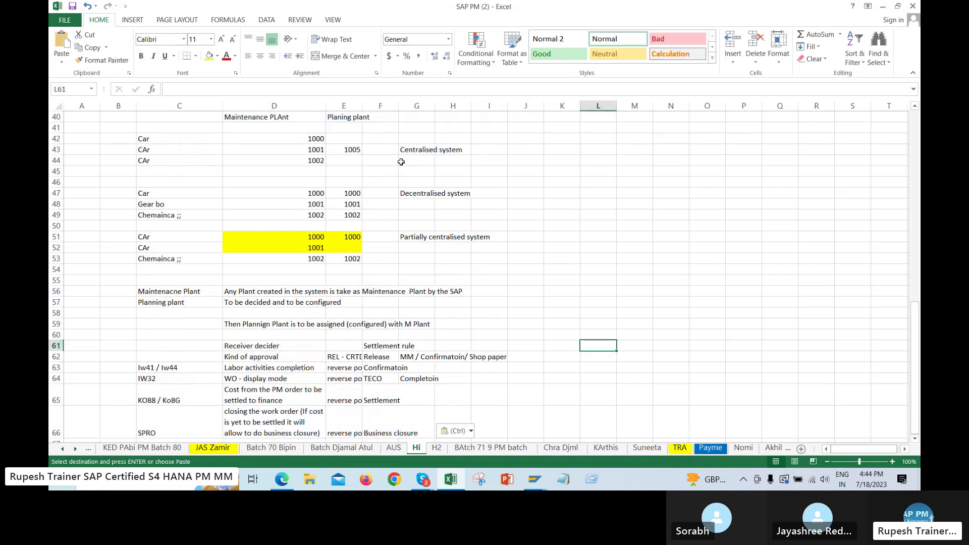
# Autofit columns F and E and widen column D to about 24 characters
pyautogui.doubleClick(398, 106)
pyautogui.doubleClick(364, 110)
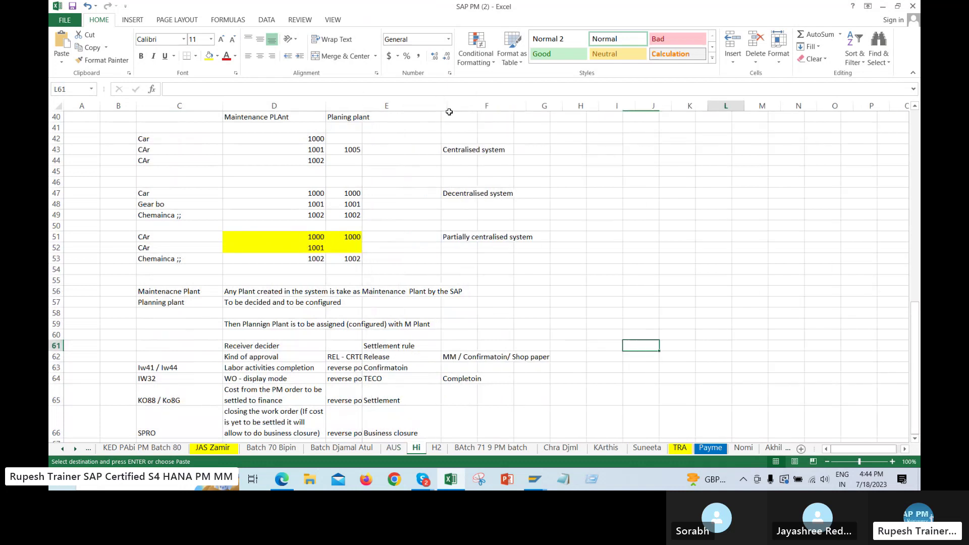
pyautogui.moveTo(326, 107); pyautogui.dragTo(453, 112)
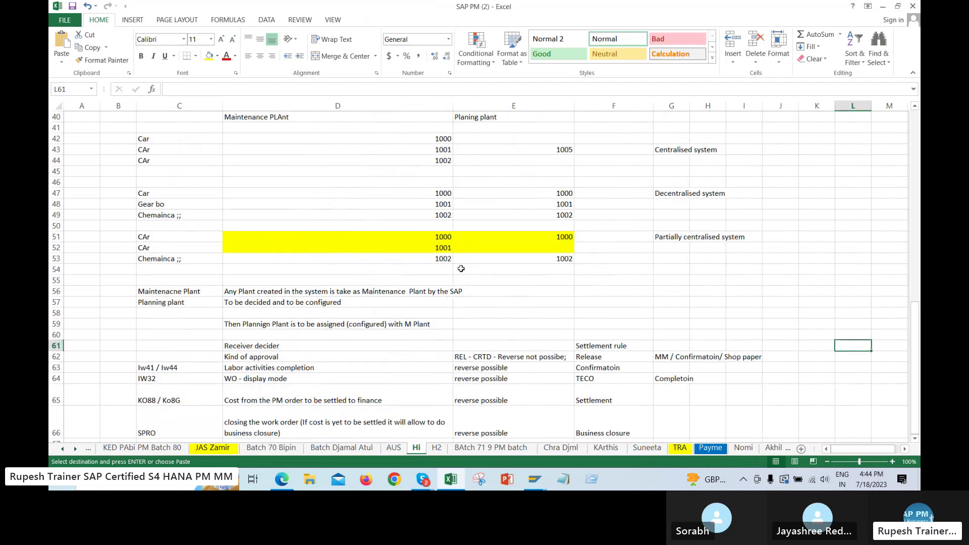
pyautogui.click(393, 447)
# Enter the headings 'work order' in C502 and 'Maintenance order' in D502
pyautogui.click(599, 235)
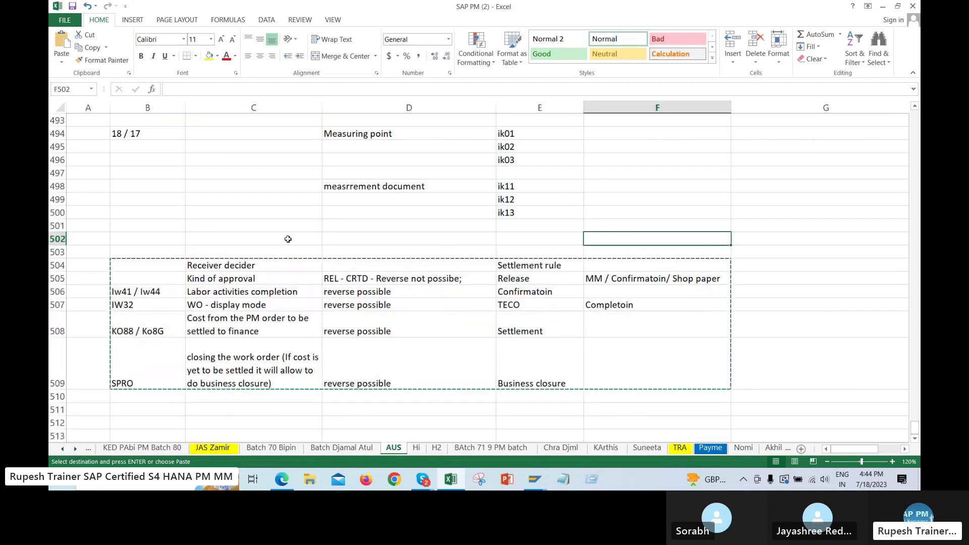
pyautogui.click(282, 239)
pyautogui.write('wor')
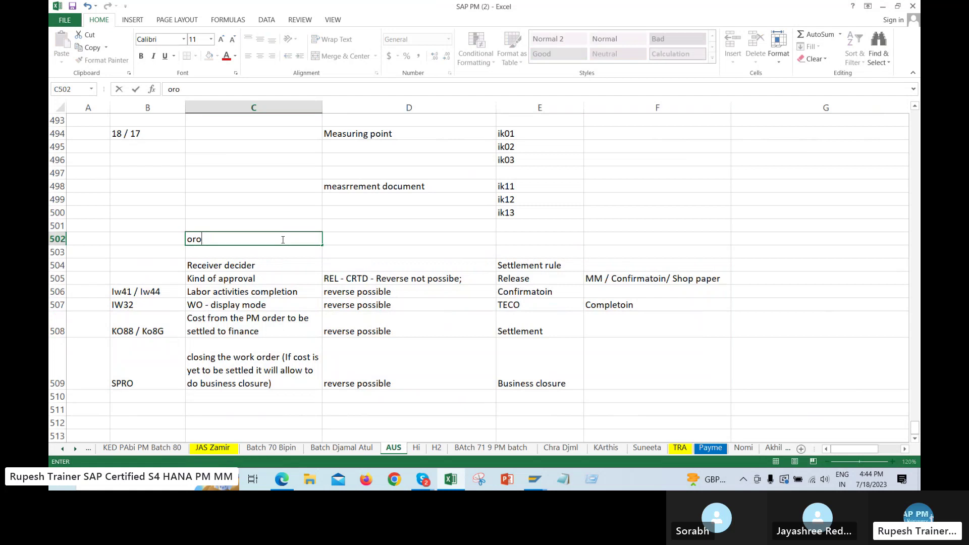
pyautogui.press('BackSpace')
pyautogui.press('BackSpace')
pyautogui.write('ork order')
pyautogui.press('Tab')
pyautogui.write('Maintena')
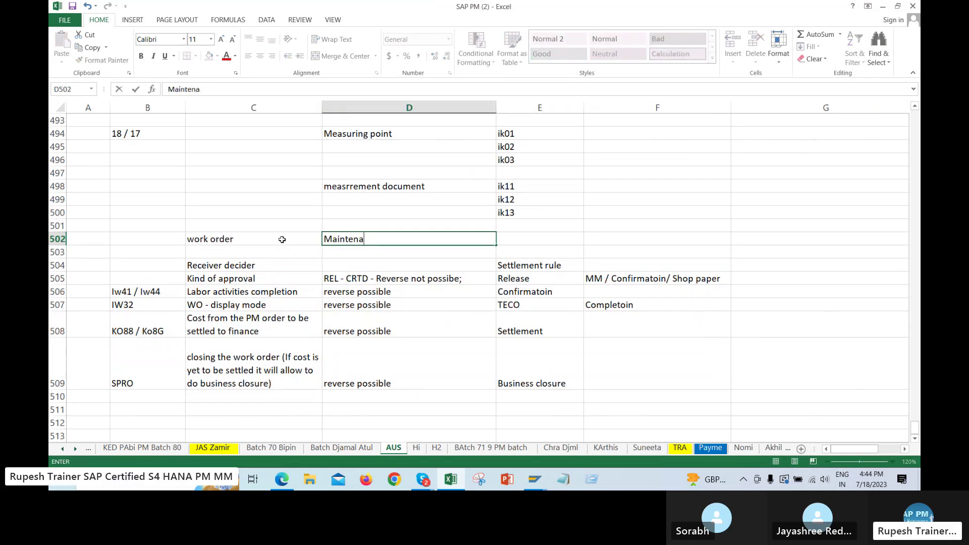
pyautogui.write('cce order')
pyautogui.press('Return')
pyautogui.press('Down')
pyautogui.press('Down')
pyautogui.press('Down')
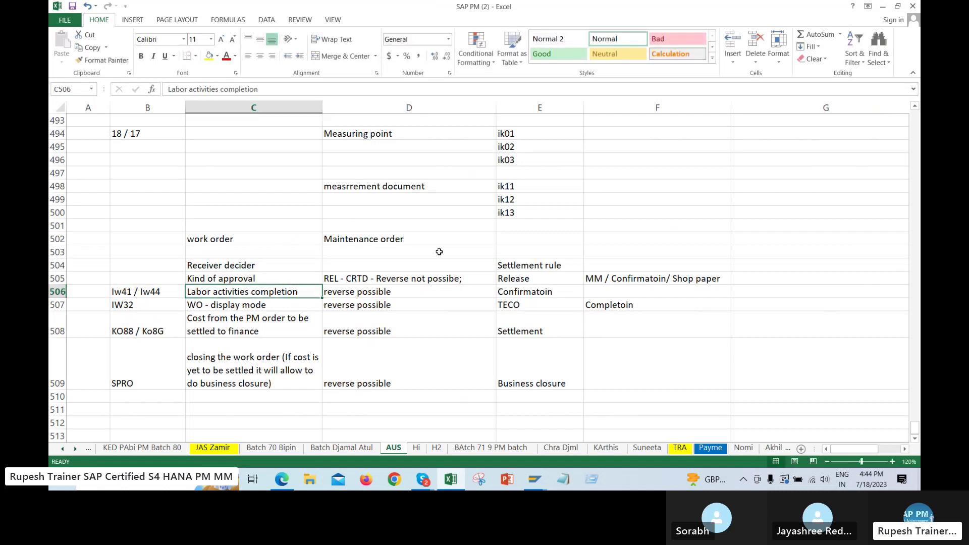
# Add the process step 'Creation of WO' in E503
pyautogui.click(709, 335)
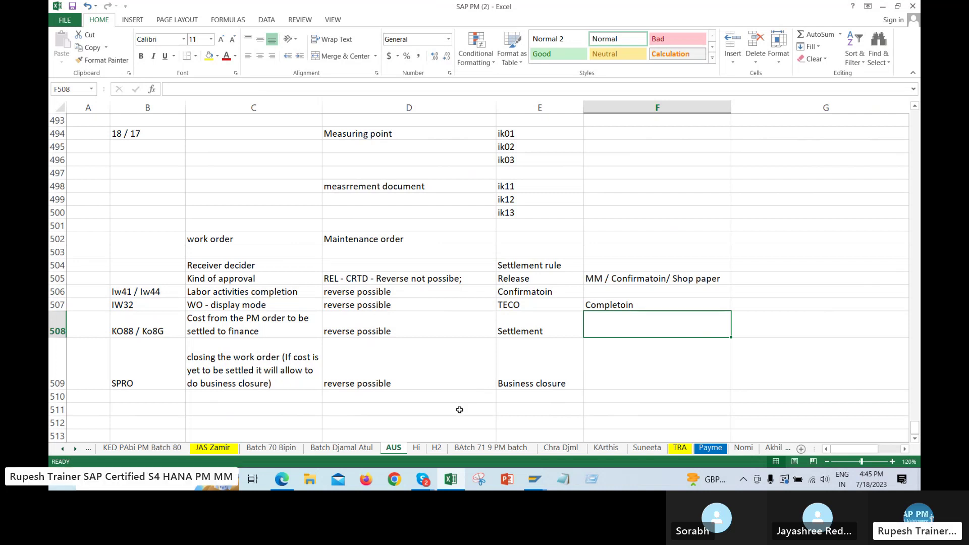
pyautogui.click(533, 254)
pyautogui.write('Creation')
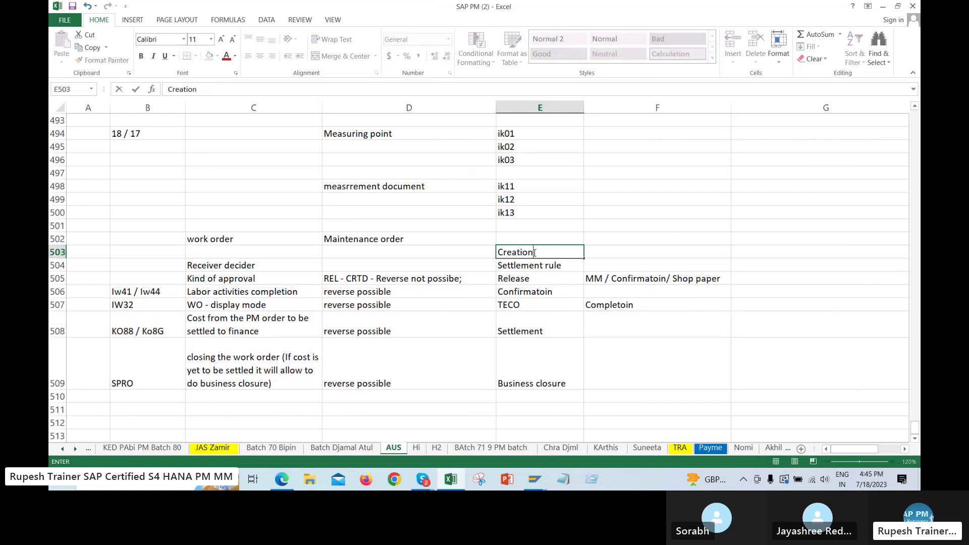
pyautogui.write(' ok')
pyautogui.write('WO')
pyautogui.press('Return')
pyautogui.press('Return')
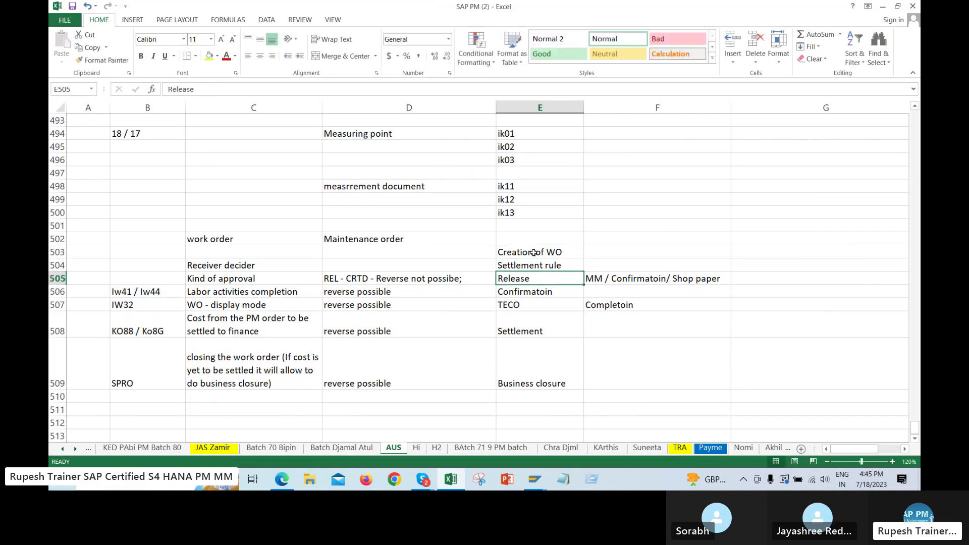
# Enter 'IW31/ IW21' in B503, then bring the SAP Change Equipment screen back
pyautogui.click(151, 260)
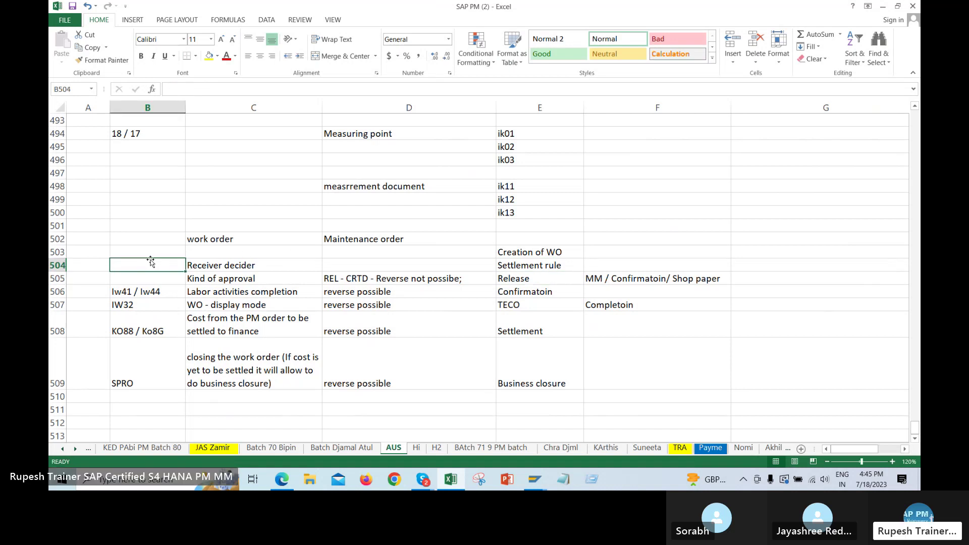
pyautogui.write('IW31')
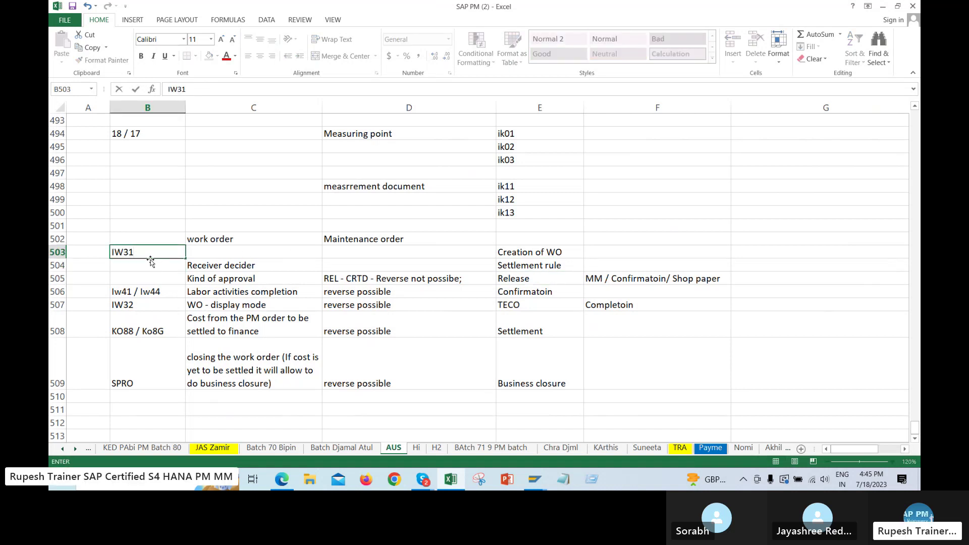
pyautogui.press('F2')
pyautogui.write('/ IW21')
pyautogui.press('Return')
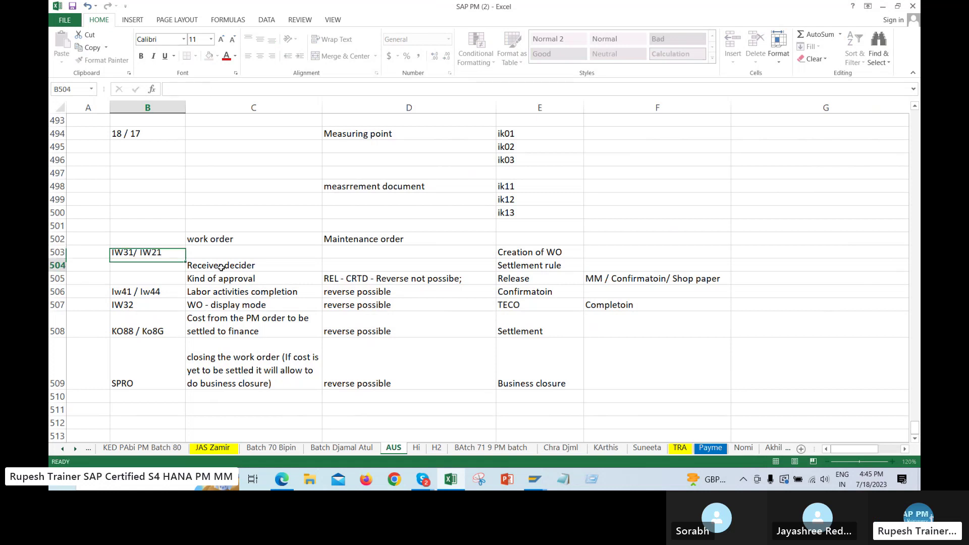
pyautogui.click(146, 254)
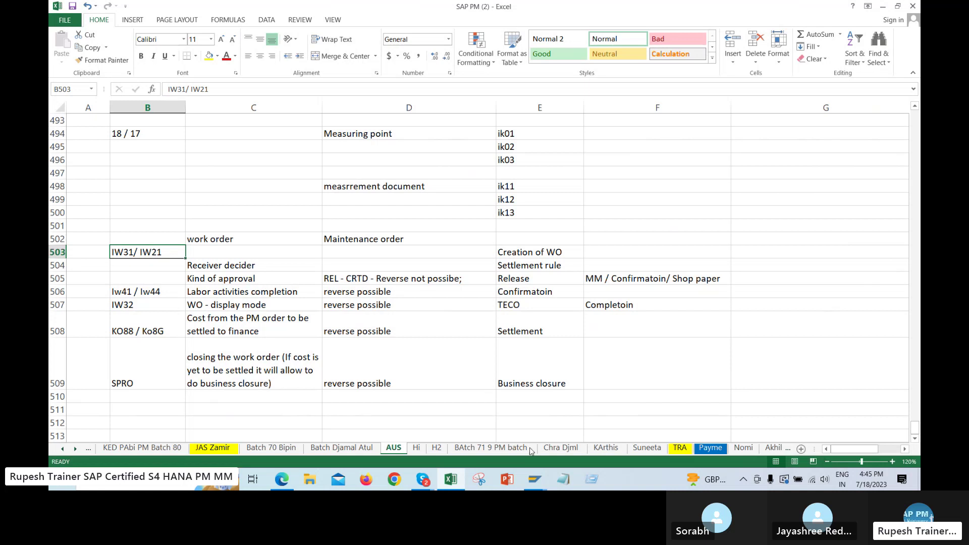
pyautogui.click(535, 479)
pyautogui.click(622, 443)
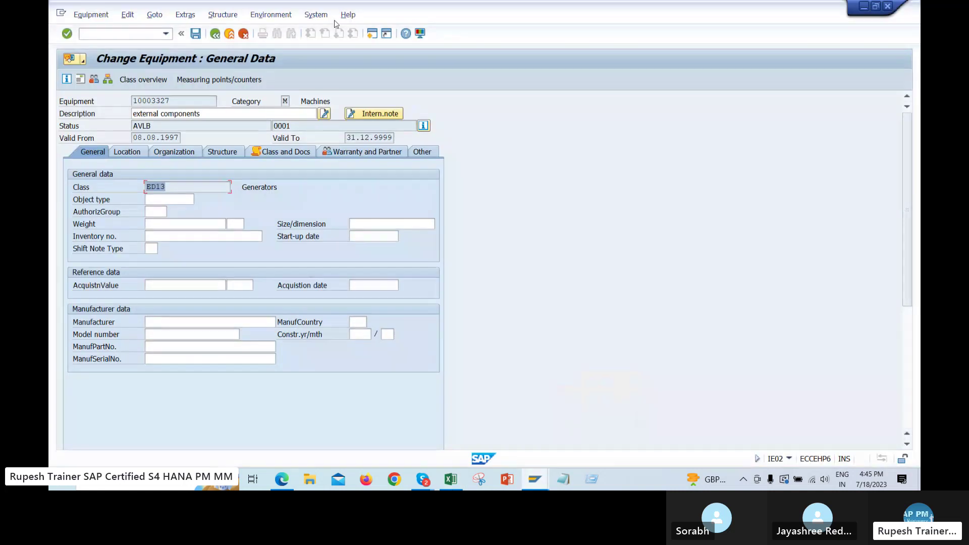
# Open the measuring points of the equipment from the SAP menus
pyautogui.click(317, 14)
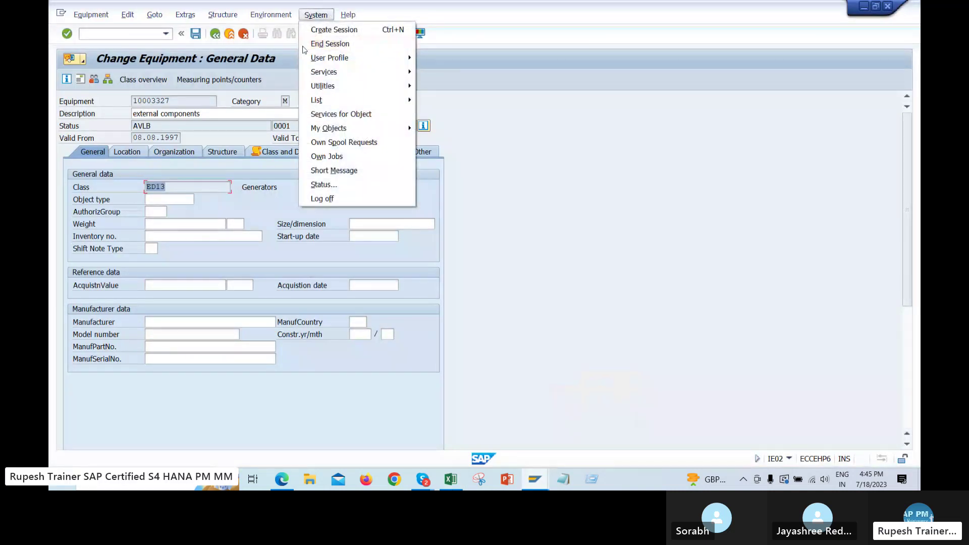
pyautogui.click(277, 15)
pyautogui.click(277, 16)
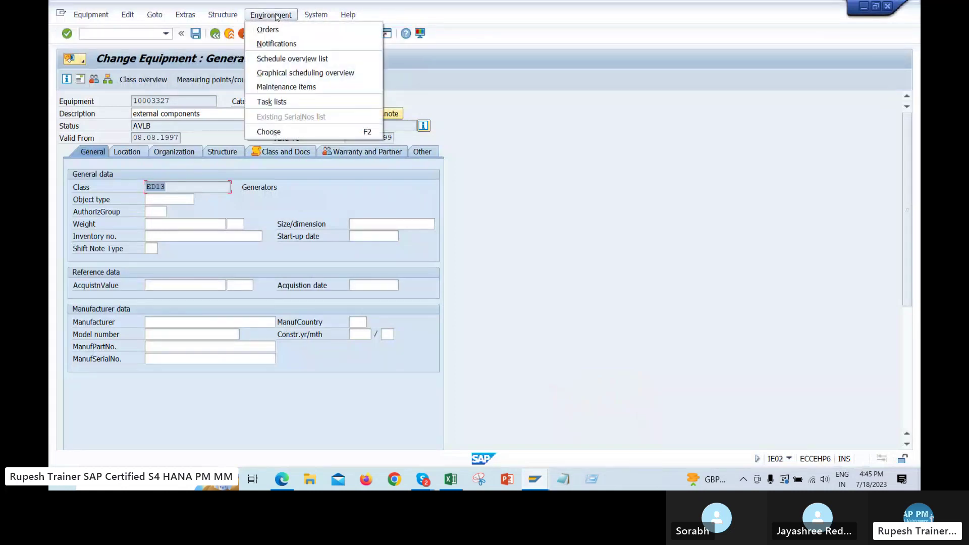
pyautogui.click(202, 79)
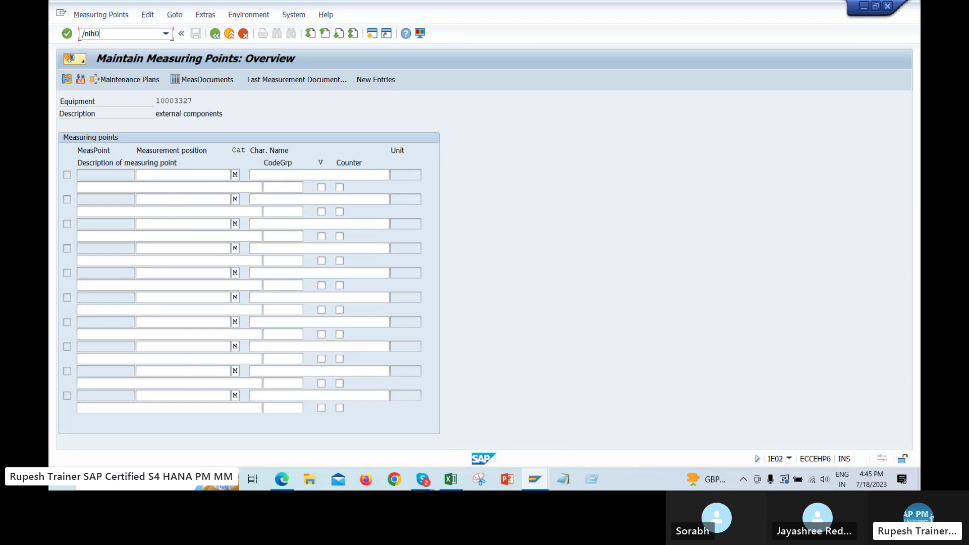
# Run /nih06 to list functional locations for maintenance plant 1000
pyautogui.click(139, 37)
pyautogui.write('/nih06')
pyautogui.press('Return')
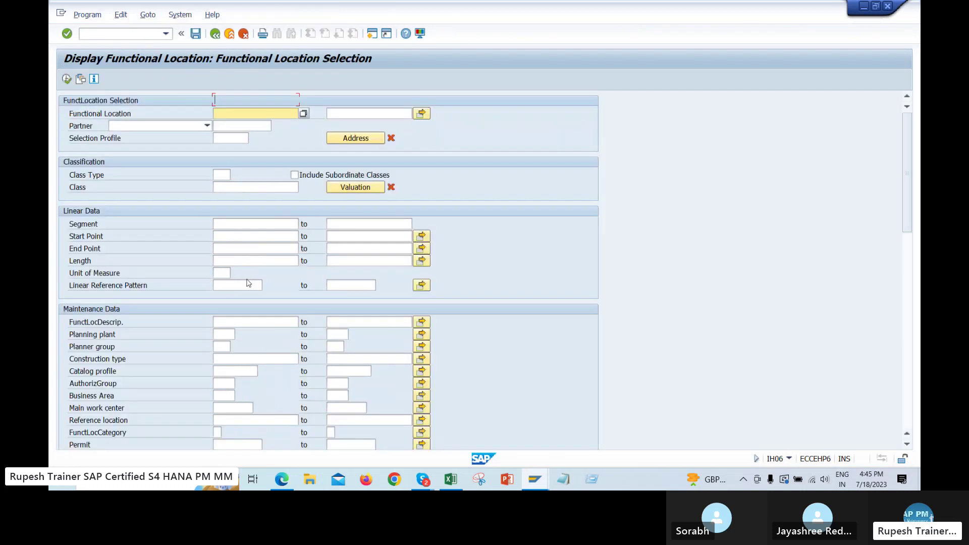
pyautogui.scroll(-3, 264, 305)
pyautogui.click(224, 365)
pyautogui.click(226, 377)
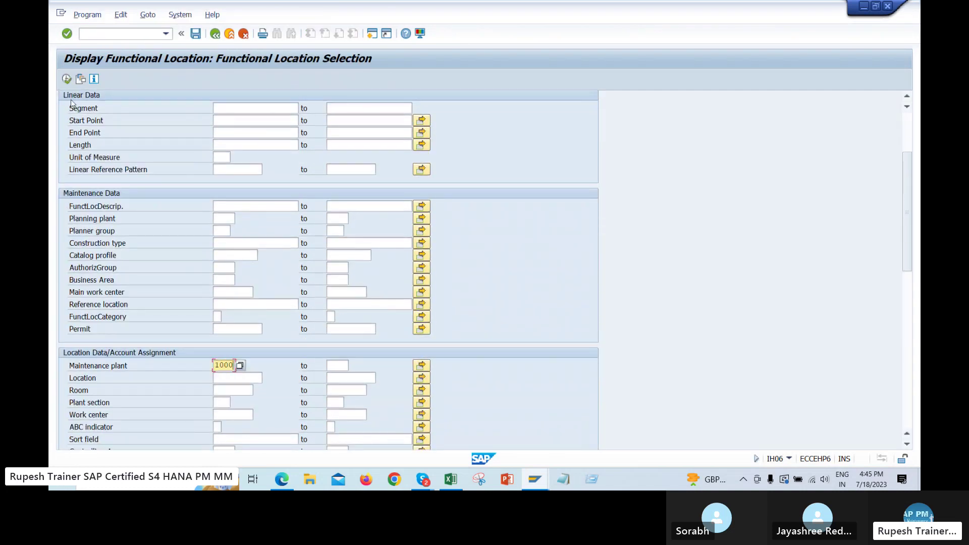
pyautogui.click(67, 79)
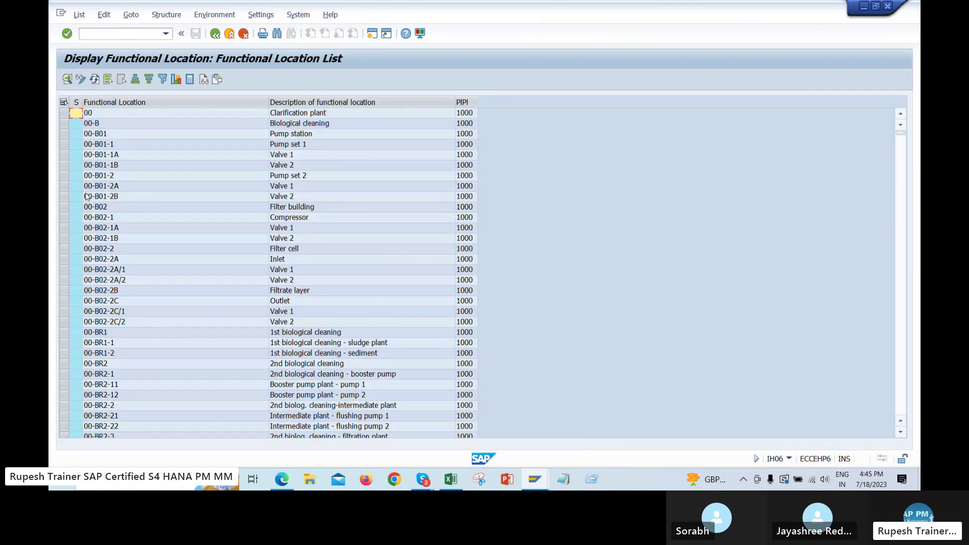
# Select functional location 00-B01-2B and browse its structure views
pyautogui.click(85, 196)
pyautogui.click(162, 15)
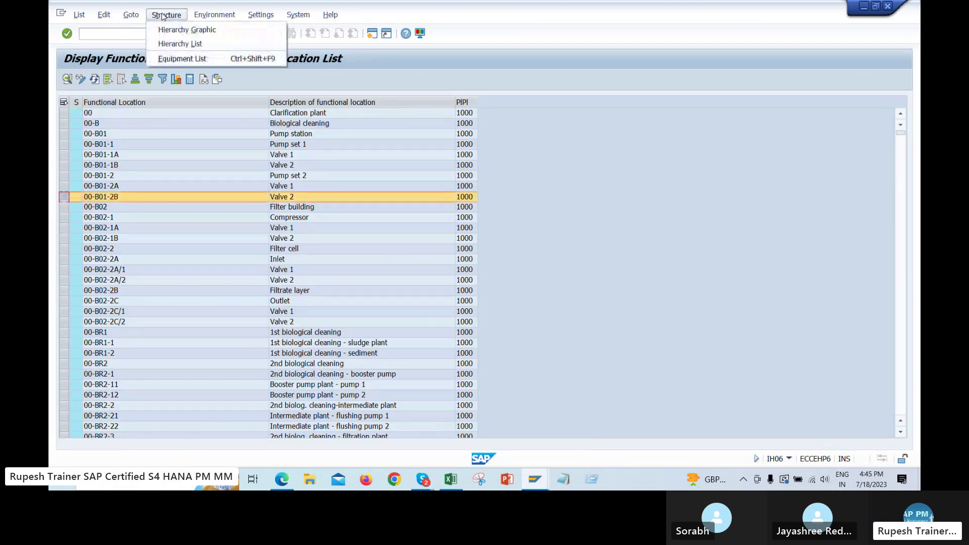
pyautogui.moveTo(201, 18)
pyautogui.moveTo(130, 15)
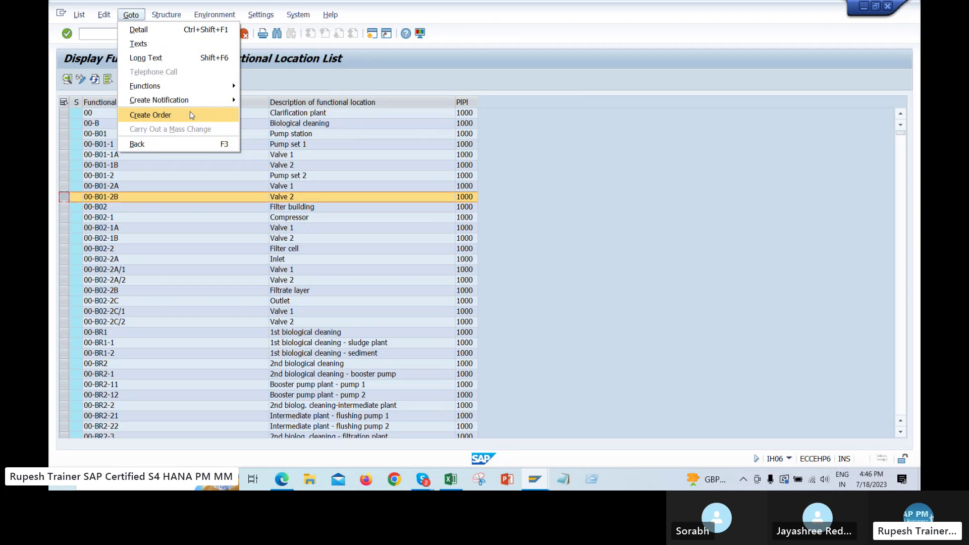
pyautogui.click(281, 479)
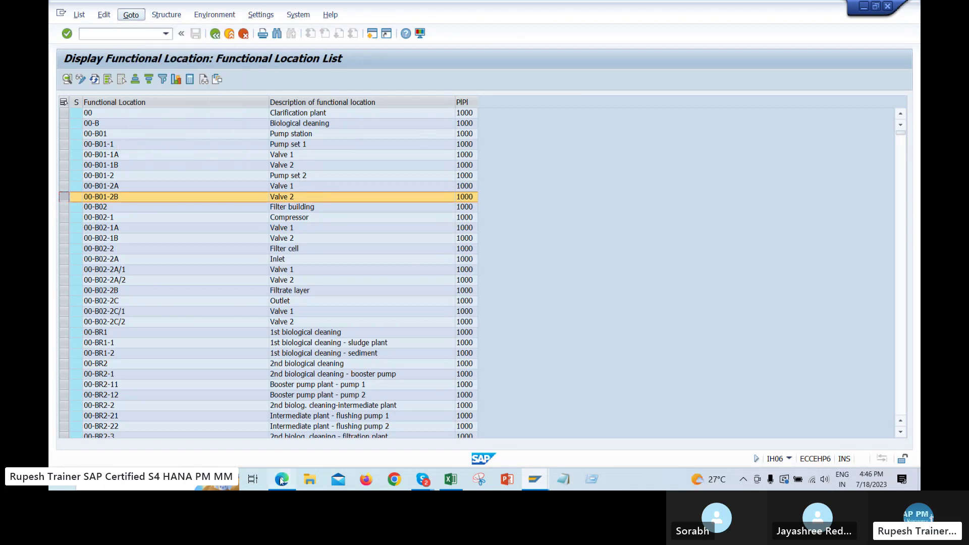
# Open the Work order sheet and read the transaction codes in E5 and the note in D6
pyautogui.click(106, 457)
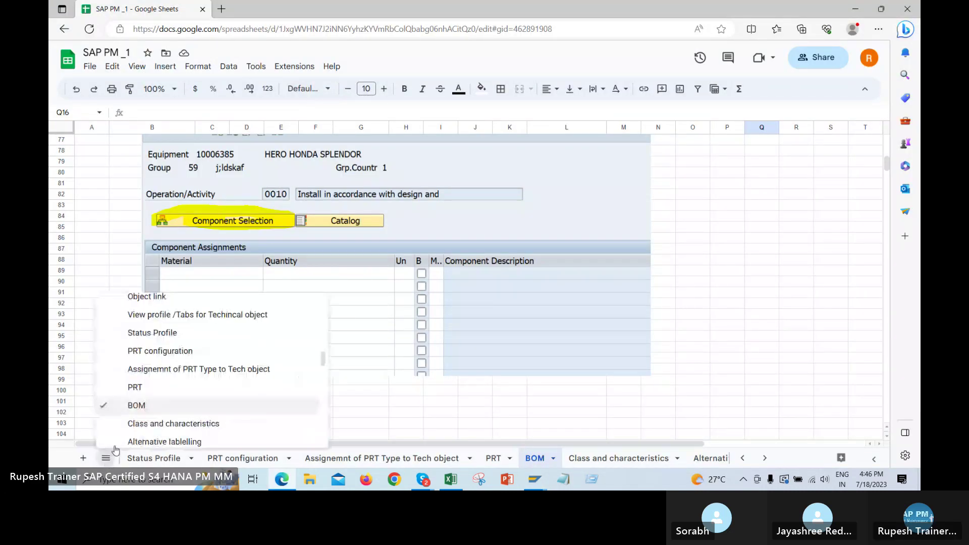
pyautogui.scroll(-4, 177, 388)
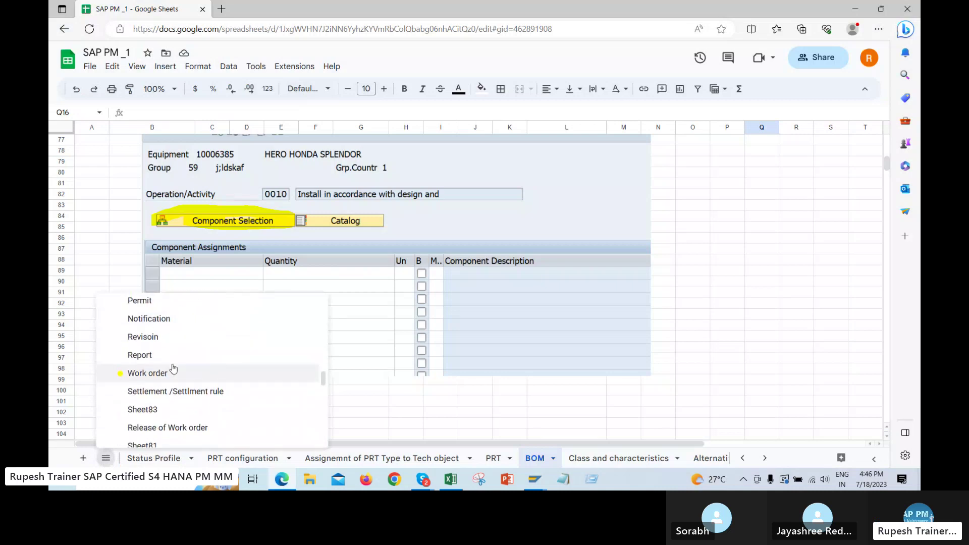
pyautogui.click(152, 347)
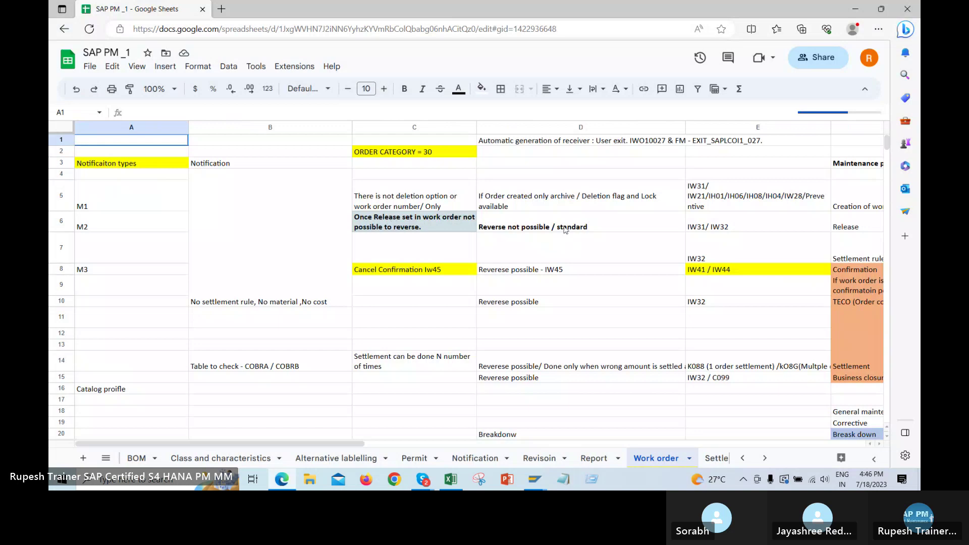
pyautogui.click(737, 204)
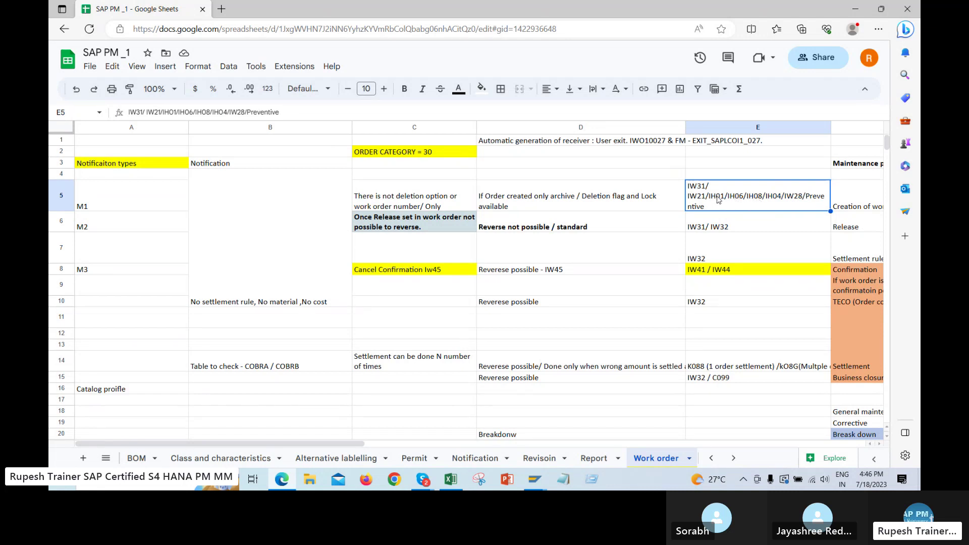
pyautogui.doubleClick(750, 207)
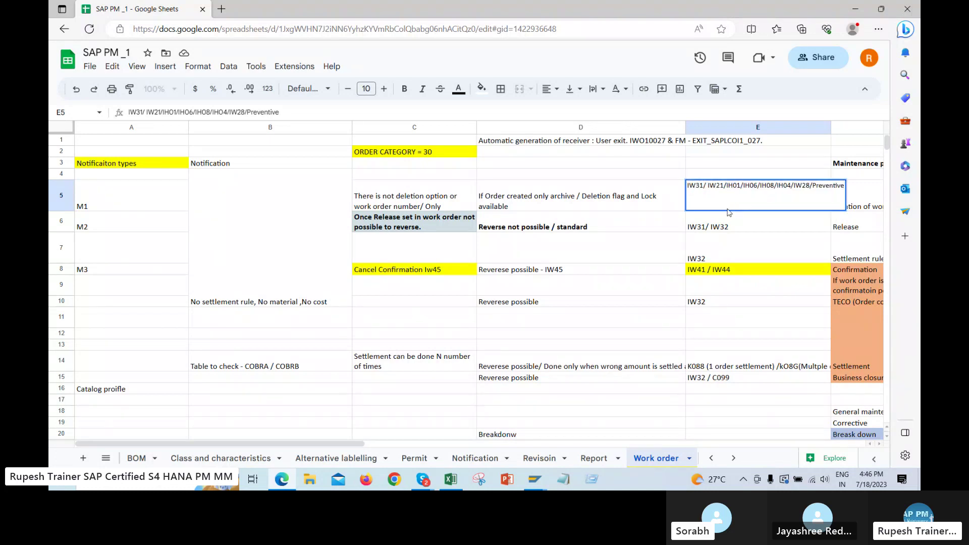
pyautogui.press('Escape')
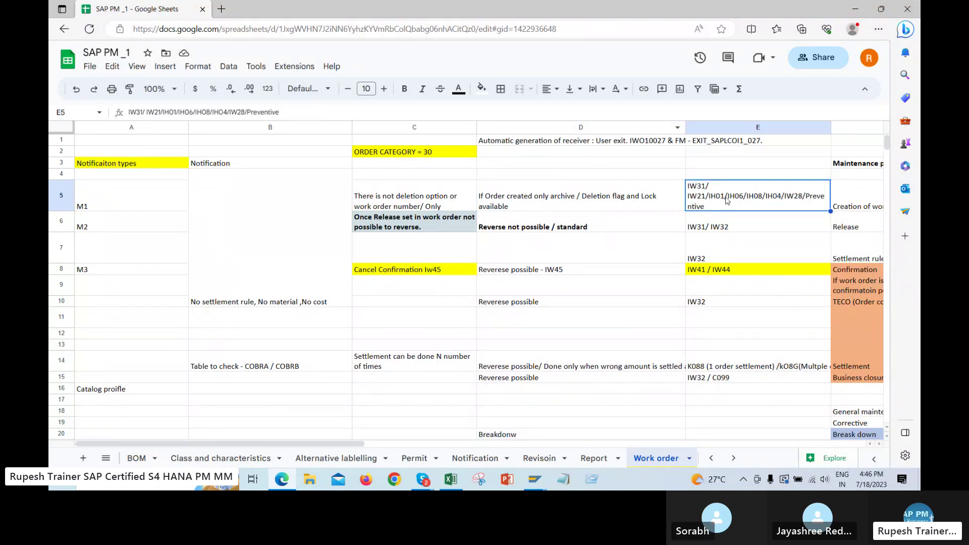
pyautogui.click(586, 225)
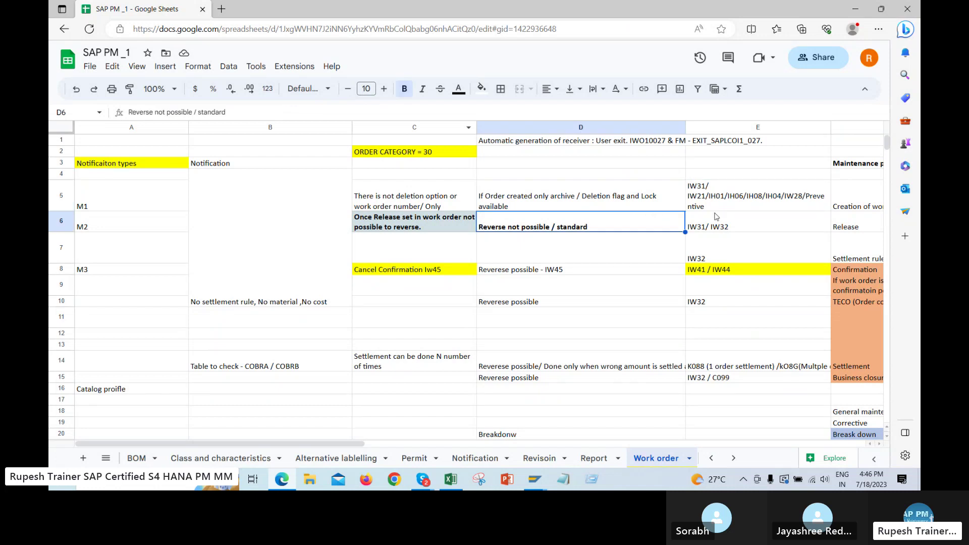
pyautogui.click(716, 206)
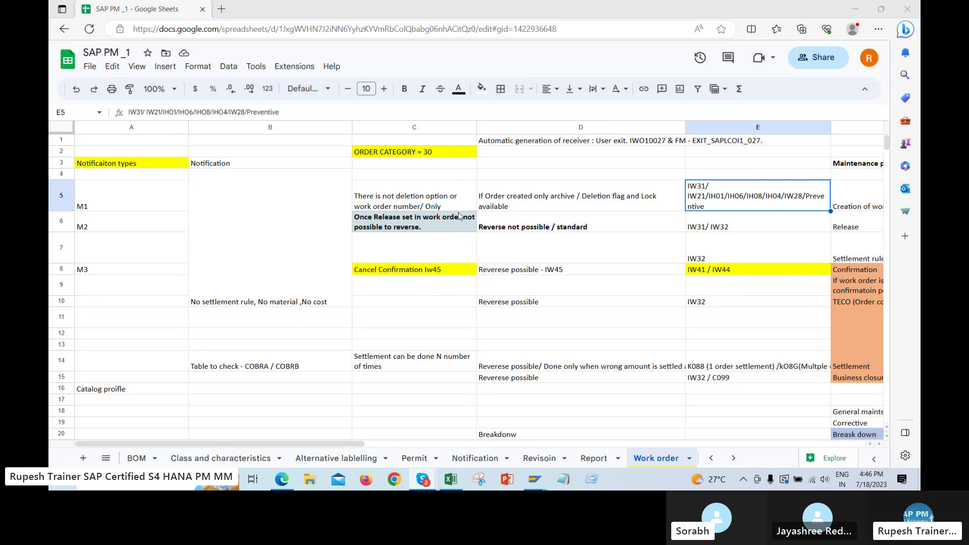
pyautogui.click(449, 480)
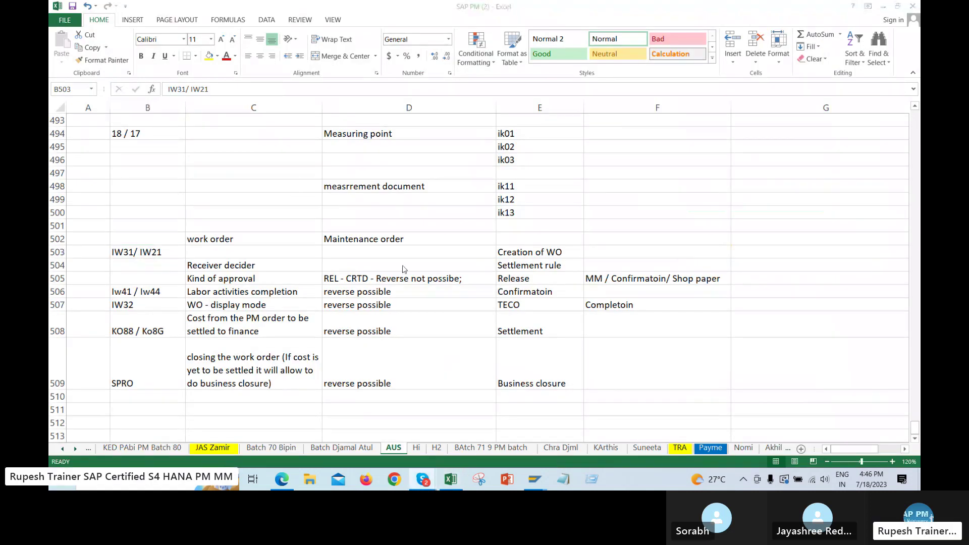
pyautogui.click(303, 252)
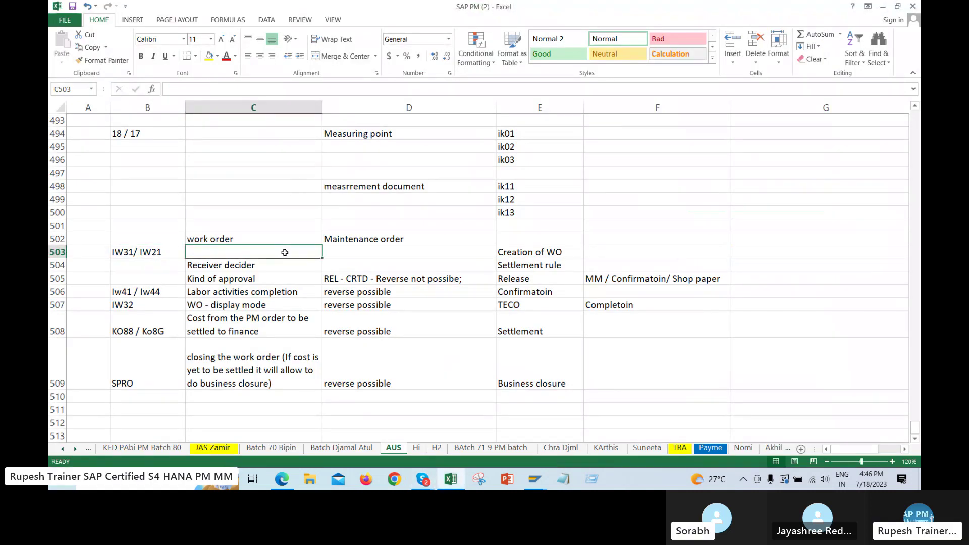
pyautogui.click(146, 252)
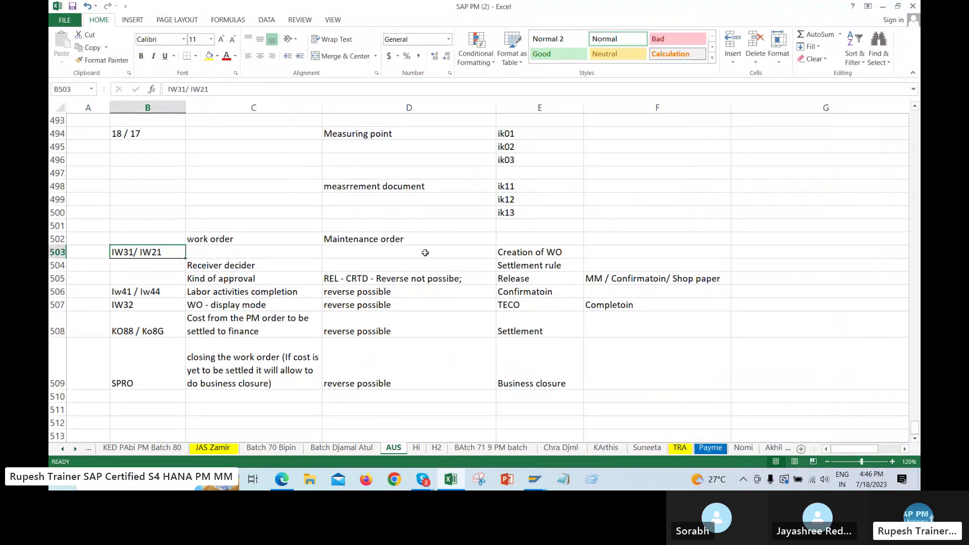
pyautogui.click(546, 266)
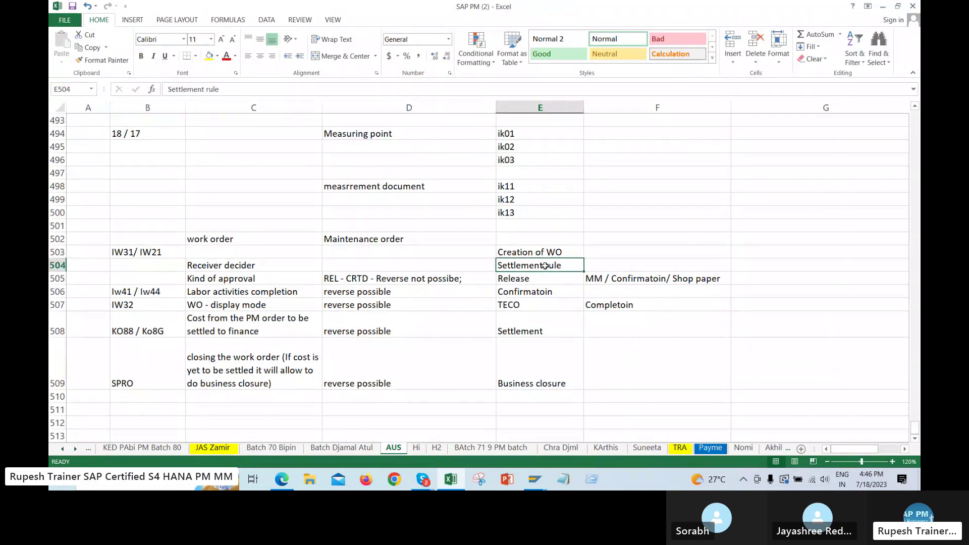
pyautogui.click(520, 278)
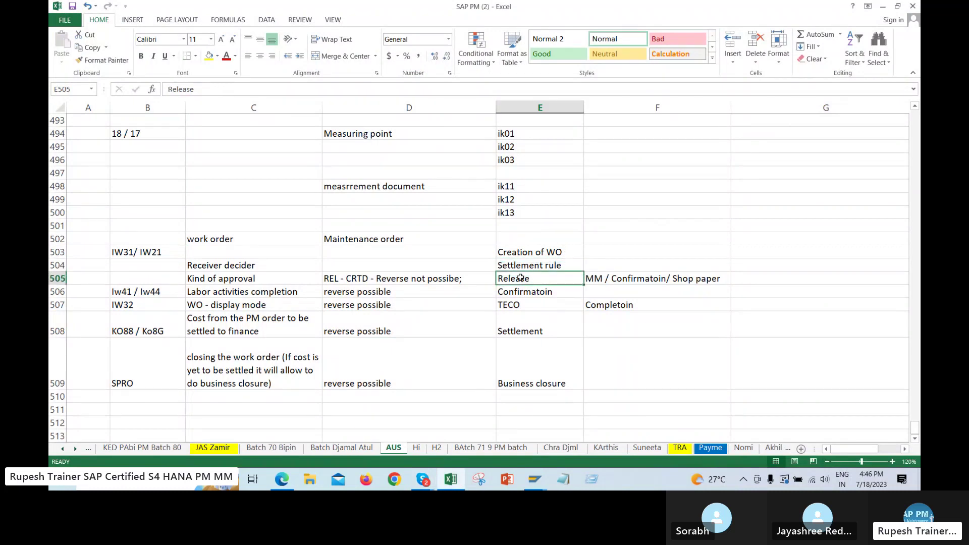
pyautogui.click(273, 279)
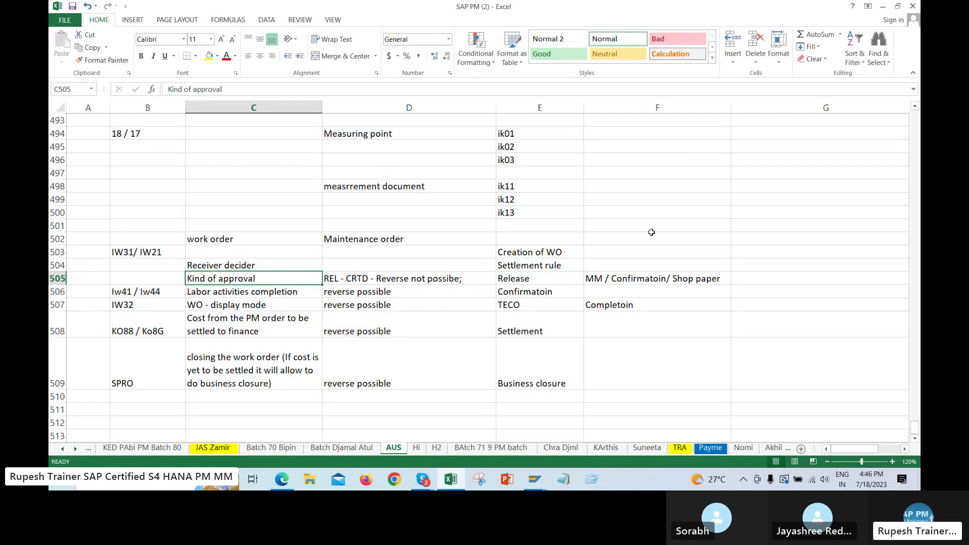
pyautogui.click(644, 278)
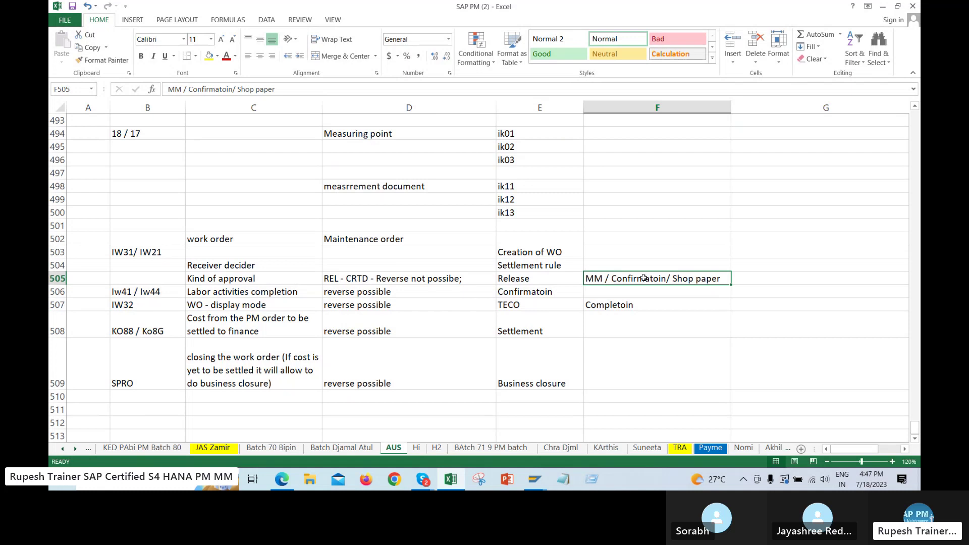
# Append '/ estimated cost' to the Release details in F505
pyautogui.click(395, 90)
pyautogui.write('/ ')
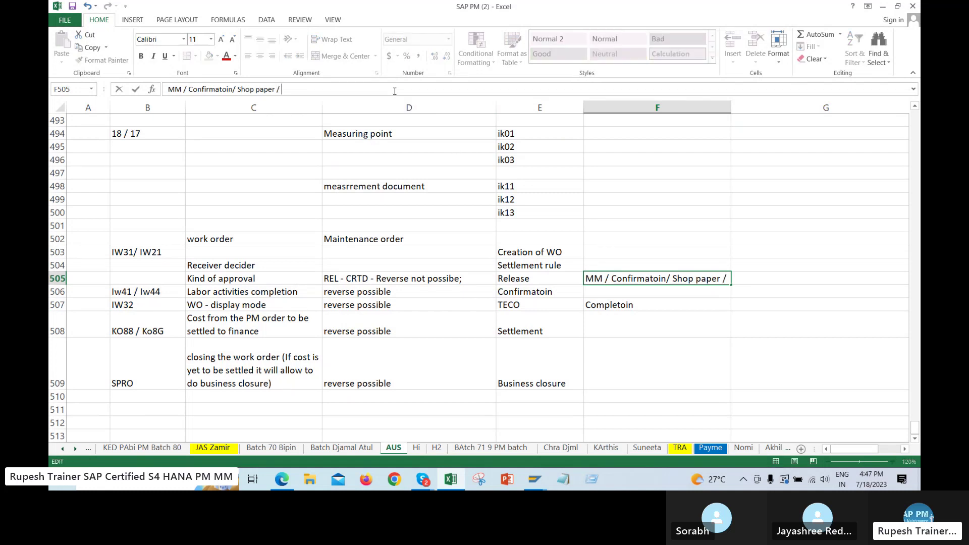
pyautogui.write('estimated cost')
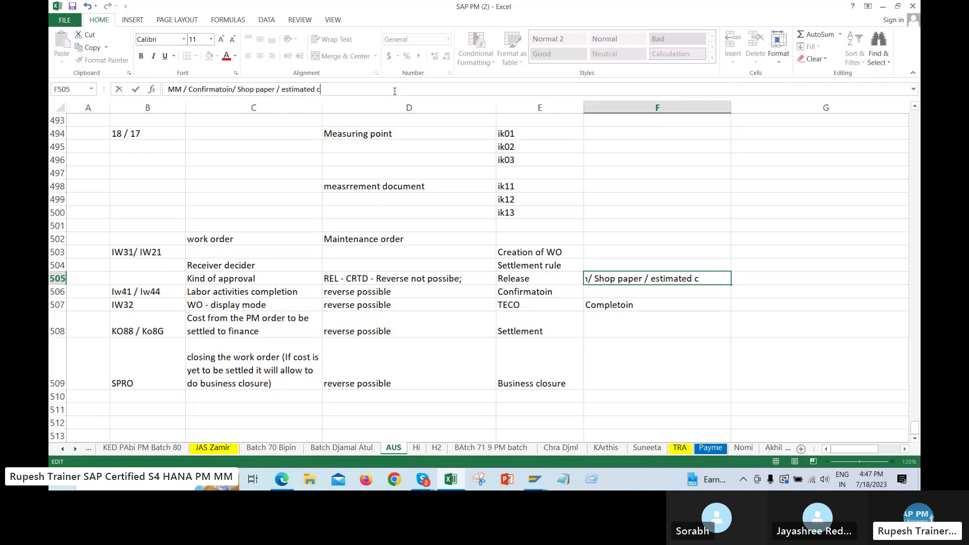
pyautogui.press('Return')
pyautogui.press('Return')
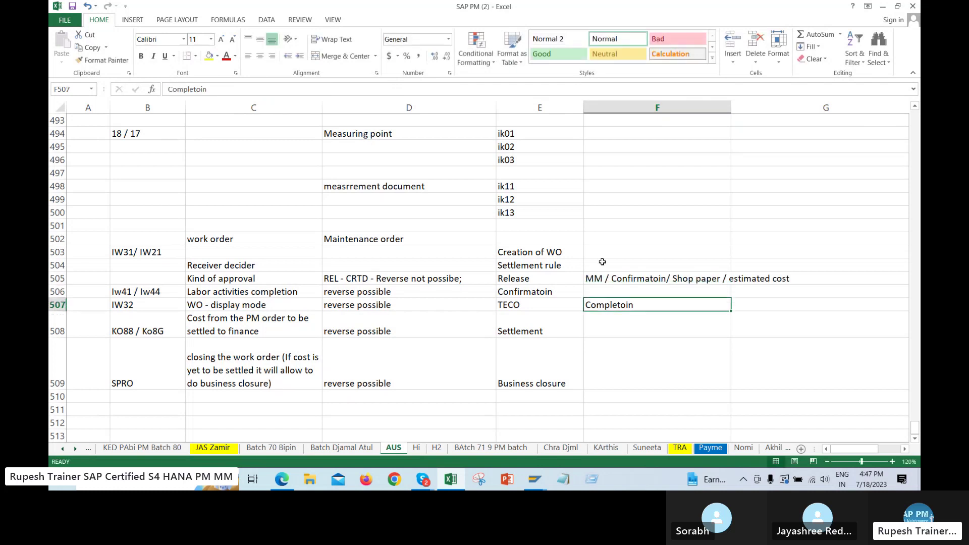
pyautogui.click(633, 283)
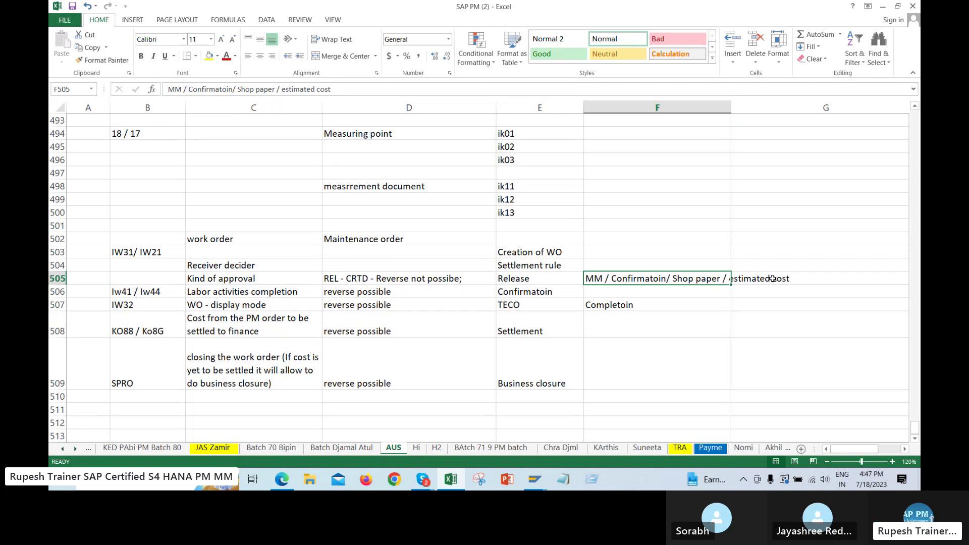
# Review the Release row notes and select the Labor activities completion cell C506
pyautogui.click(419, 279)
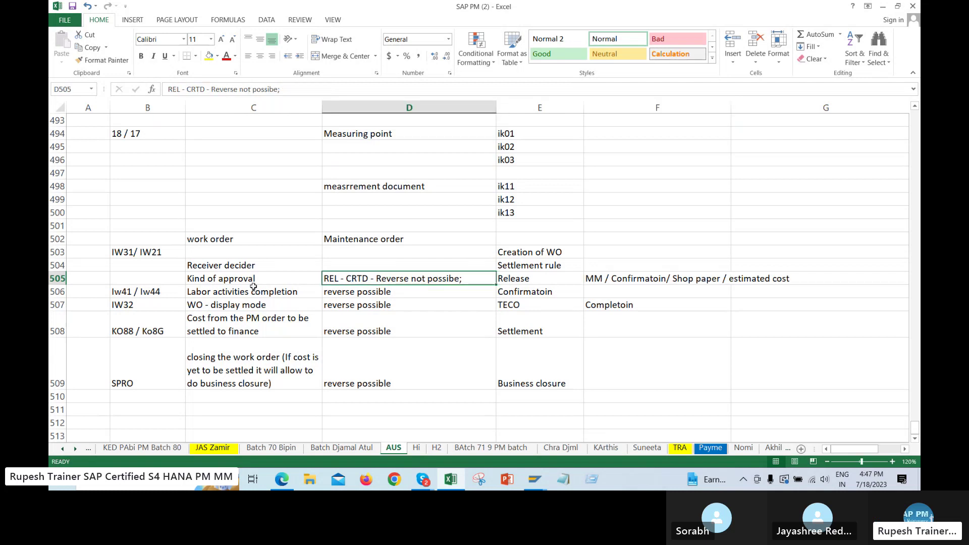
pyautogui.click(251, 278)
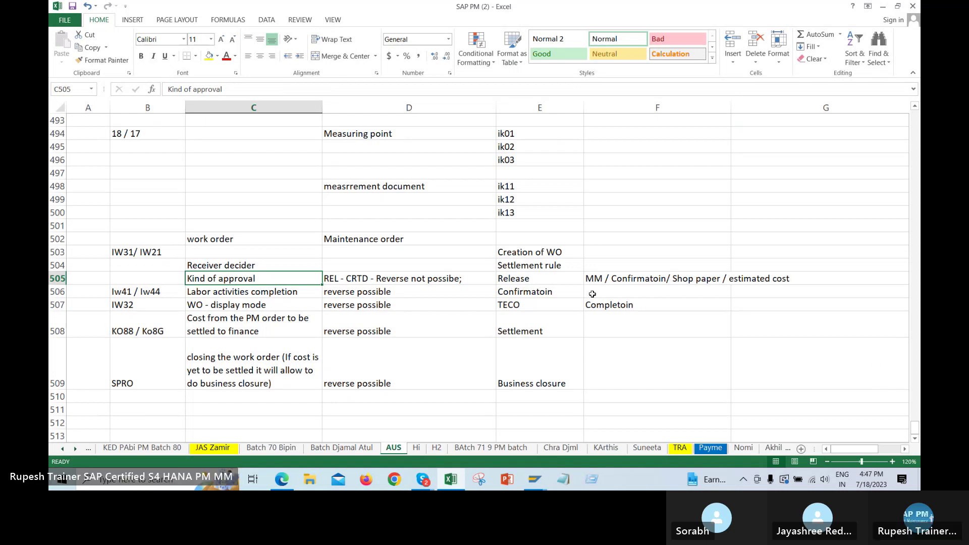
pyautogui.click(538, 292)
pyautogui.click(533, 280)
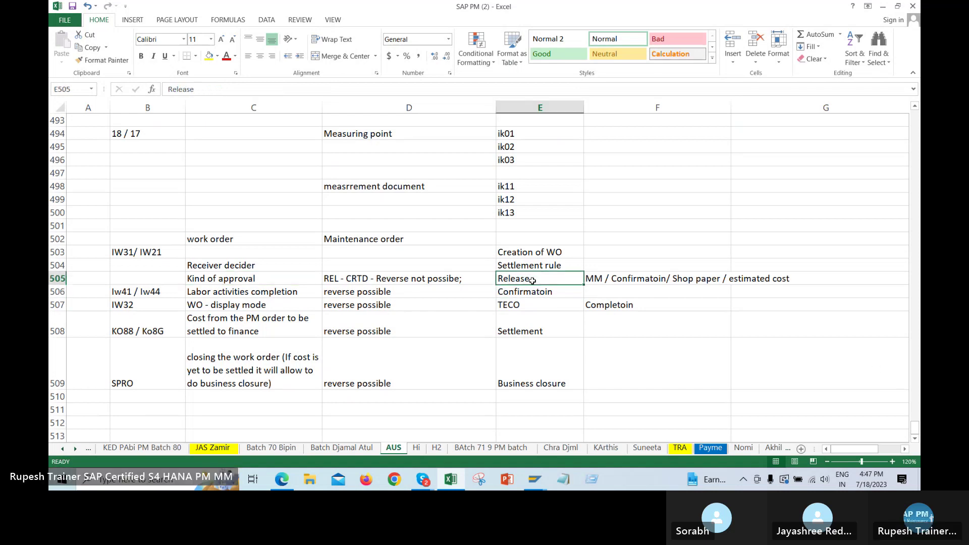
pyautogui.click(538, 292)
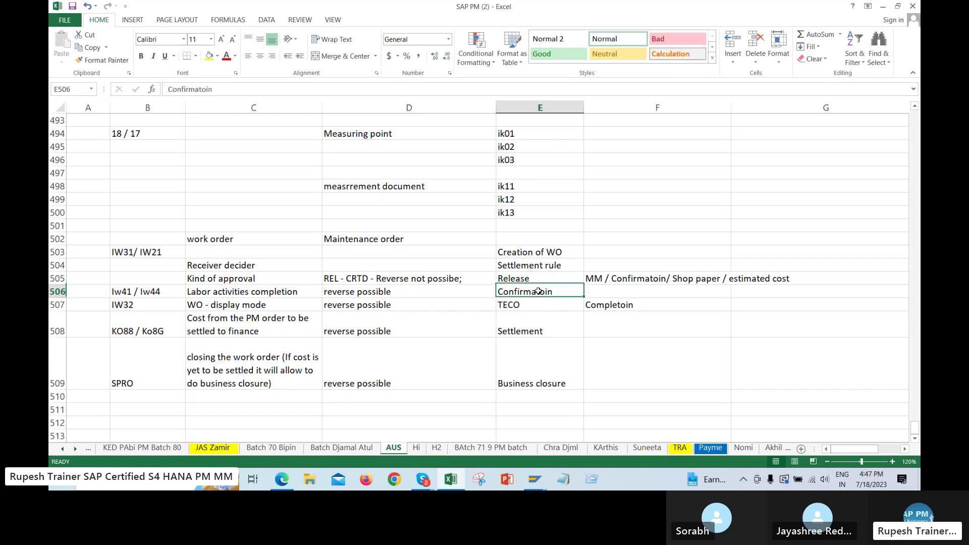
pyautogui.click(250, 294)
# Give Labor activities completion a yellow fill and bold text
pyautogui.click(208, 56)
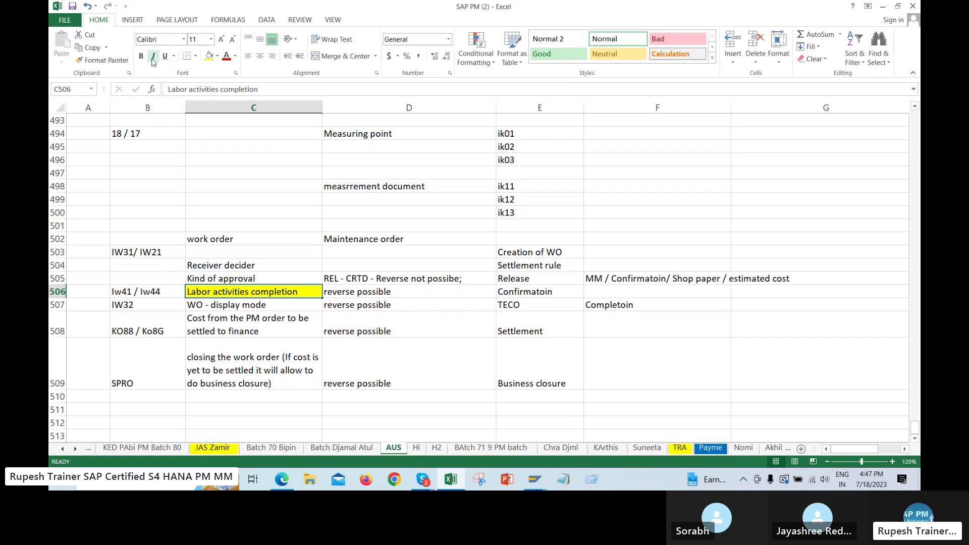
pyautogui.click(140, 55)
pyautogui.click(507, 291)
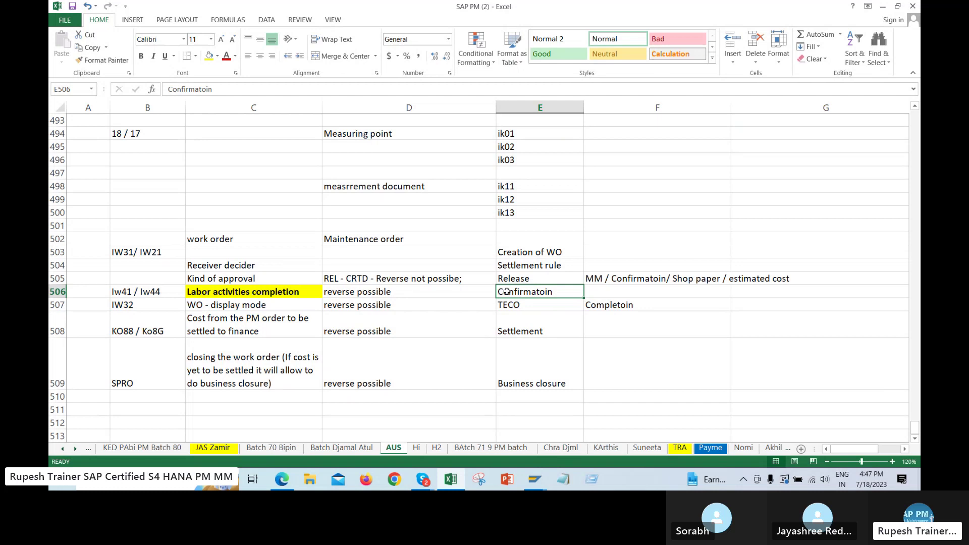
pyautogui.press('Left')
pyautogui.press('Left')
pyautogui.press('Left')
pyautogui.press('Left')
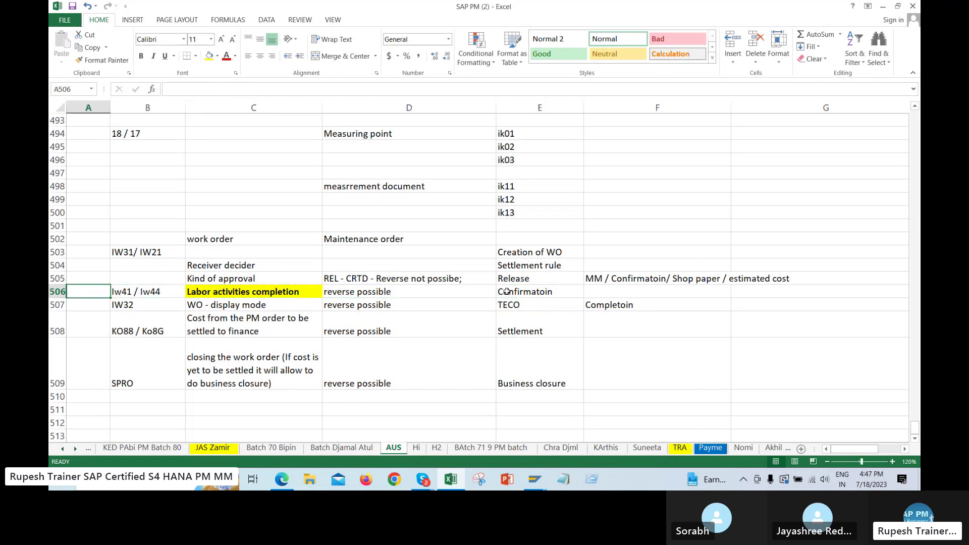
pyautogui.press('Right')
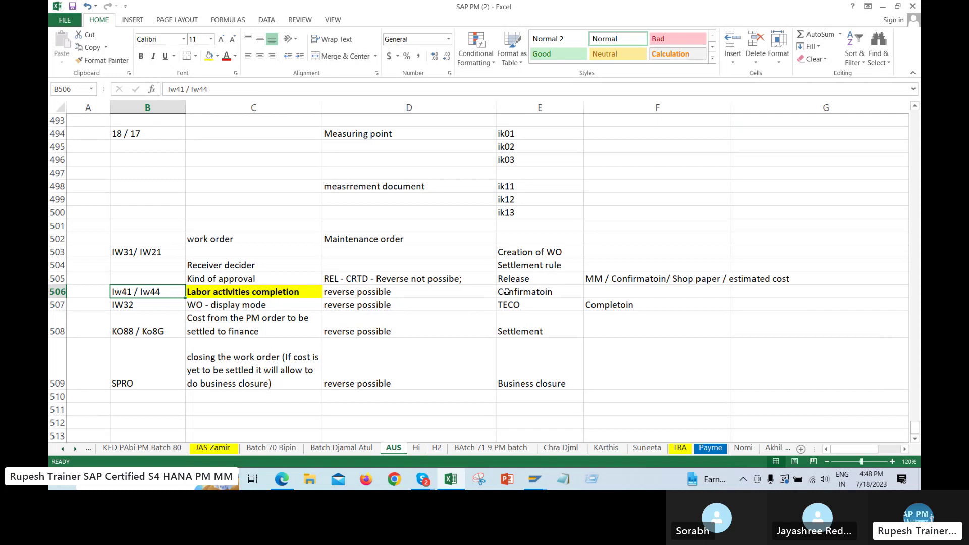
# Review the TECO and WO - display mode cells, then select row 508
pyautogui.click(522, 303)
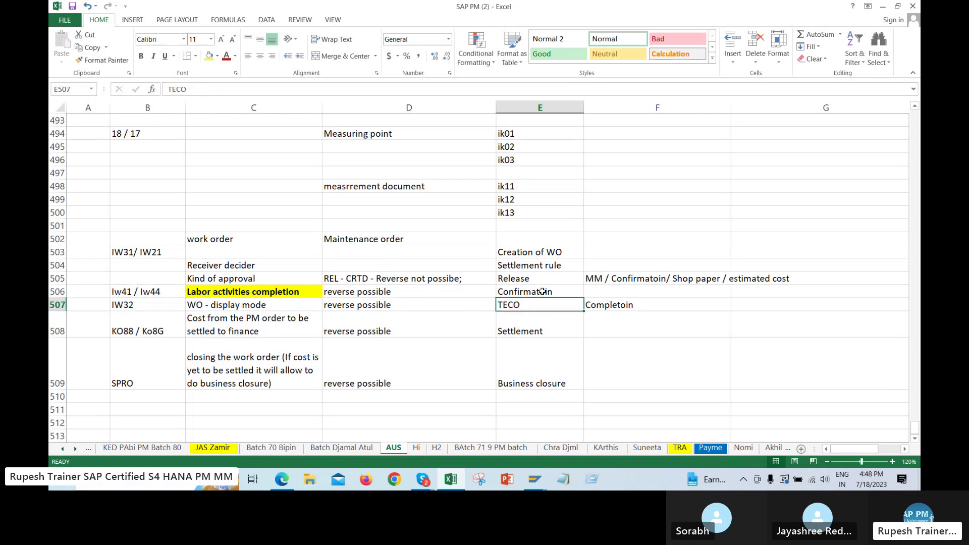
pyautogui.click(542, 291)
pyautogui.click(535, 307)
pyautogui.click(269, 305)
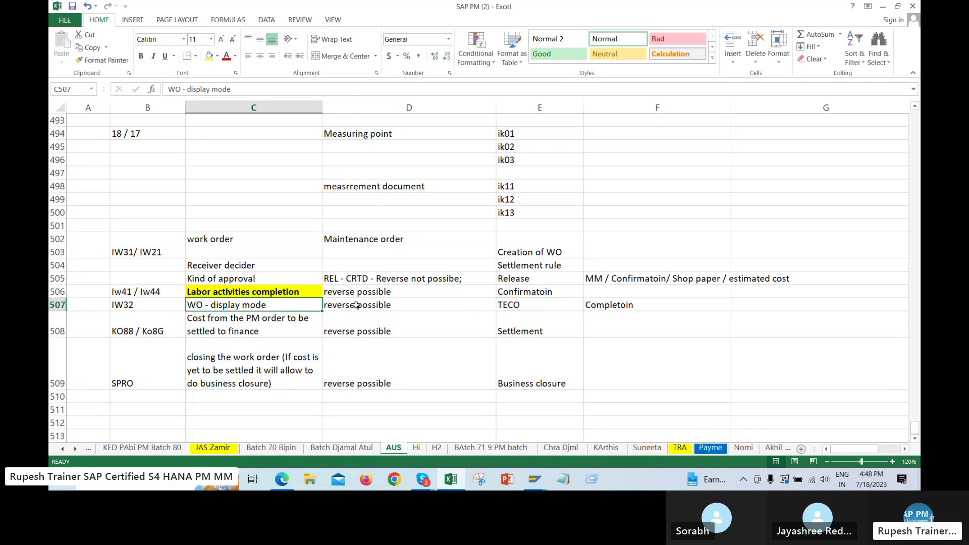
pyautogui.click(59, 327)
# Insert a row after TECO holding the wrapped note 'all my maintnecne acitive r completed' in column E
pyautogui.rightClick(189, 330)
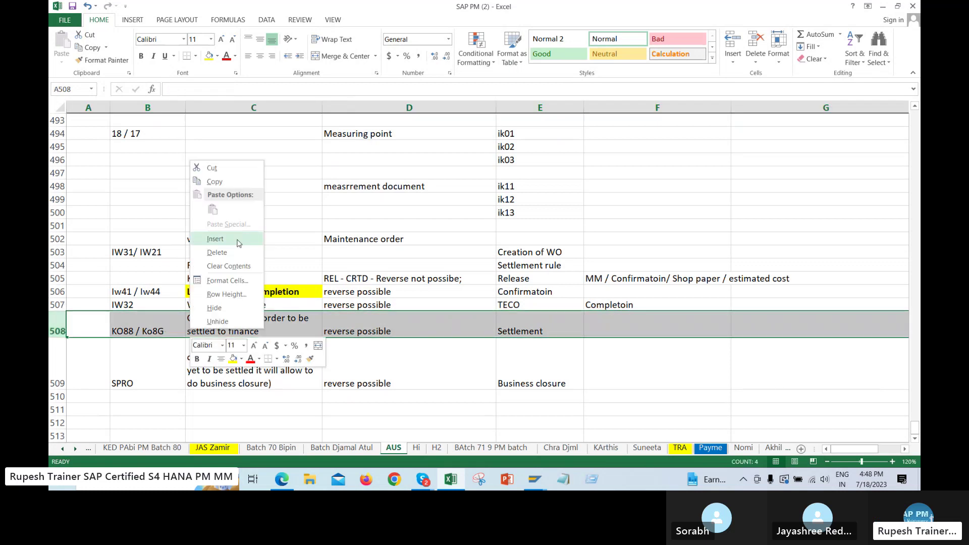
pyautogui.click(228, 245)
pyautogui.click(522, 314)
pyautogui.write('I')
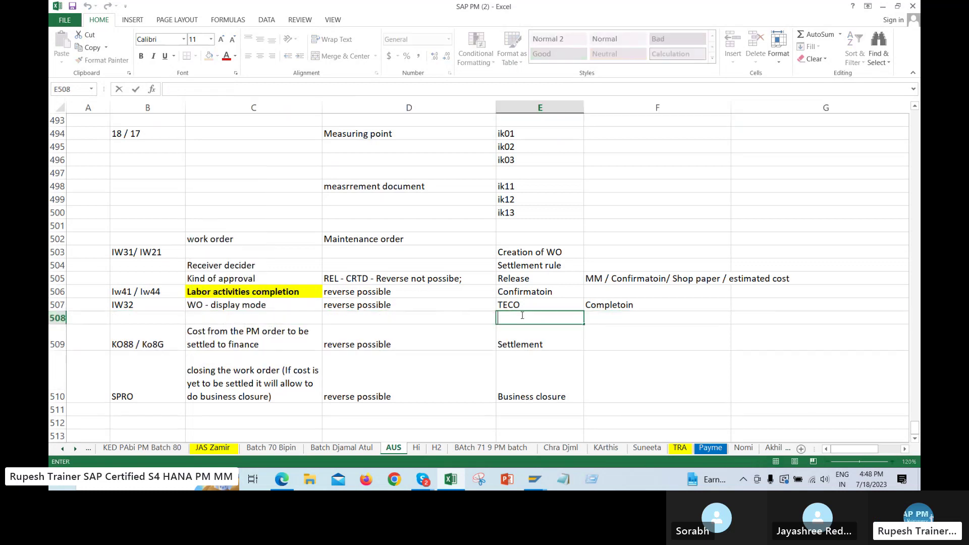
pyautogui.write('l')
pyautogui.press('BackSpace')
pyautogui.press('BackSpace')
pyautogui.write('all my a')
pyautogui.press('BackSpace')
pyautogui.write('maintnecne acitive r')
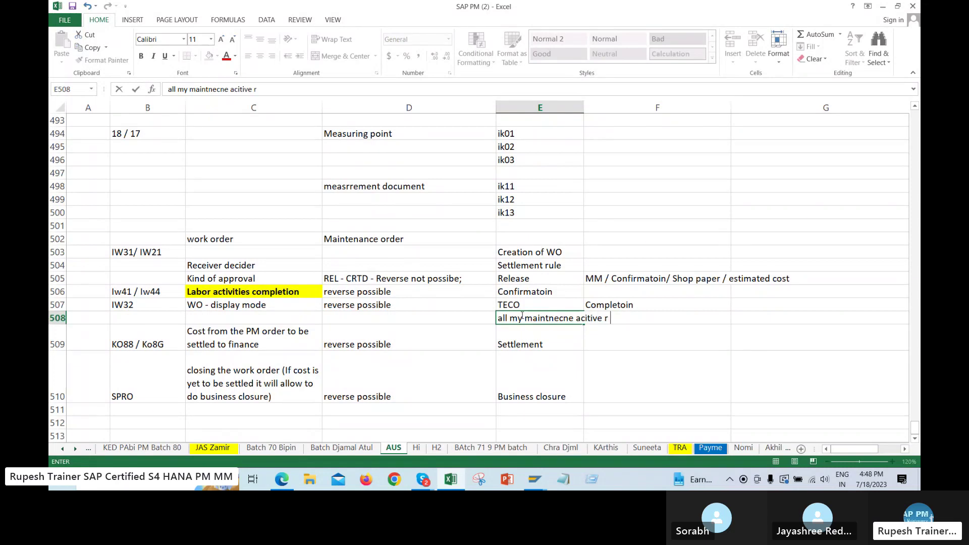
pyautogui.write(' completed')
pyautogui.click(530, 384)
pyautogui.click(527, 318)
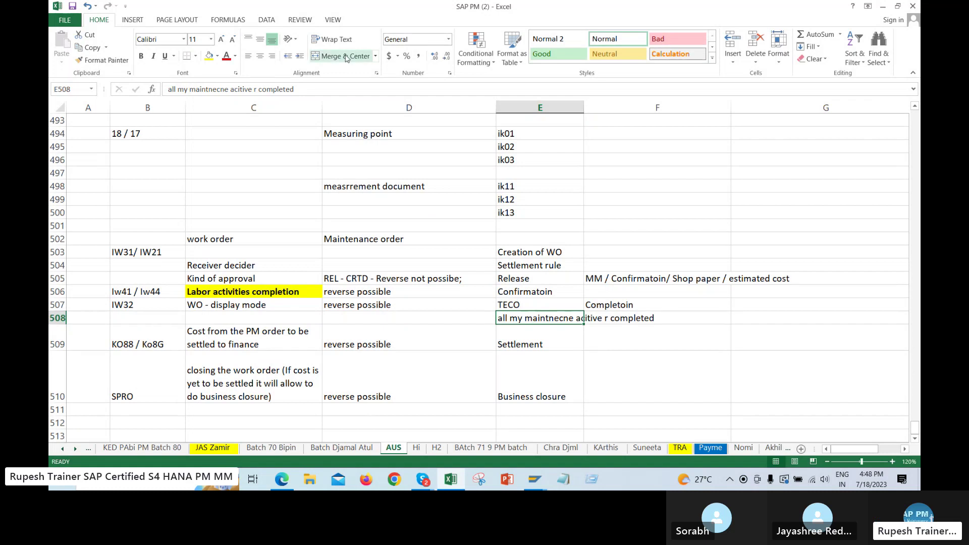
pyautogui.click(332, 39)
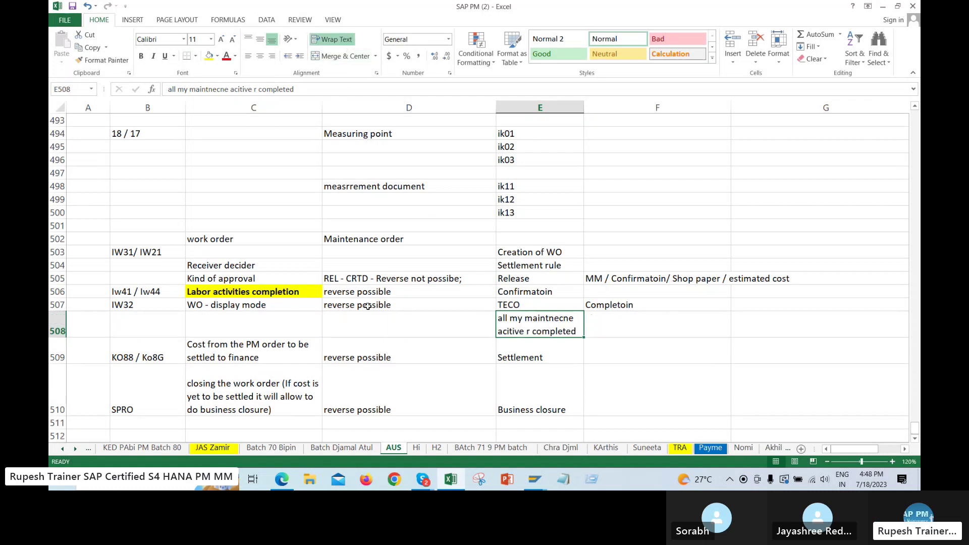
# Review the WO - display mode, TECO, new note and Settlement cells
pyautogui.click(253, 305)
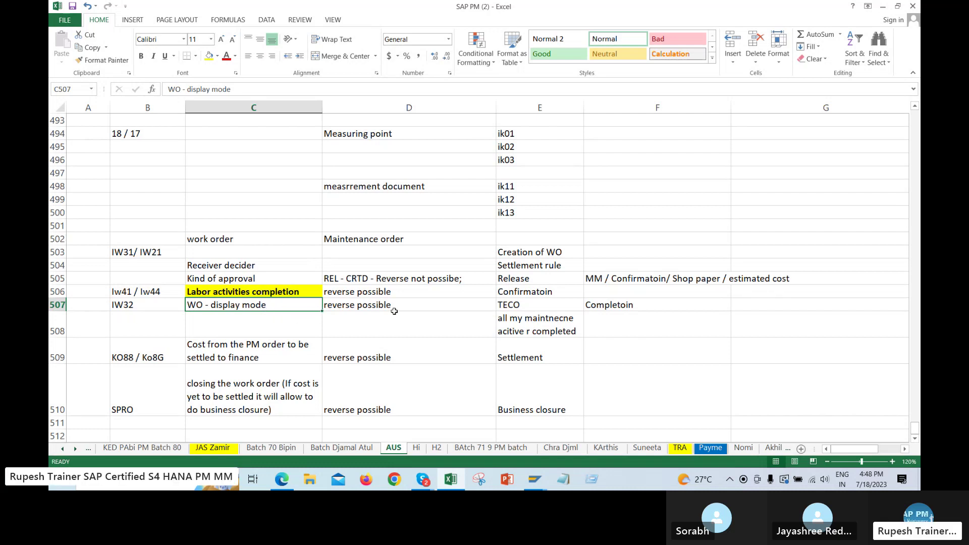
pyautogui.click(525, 306)
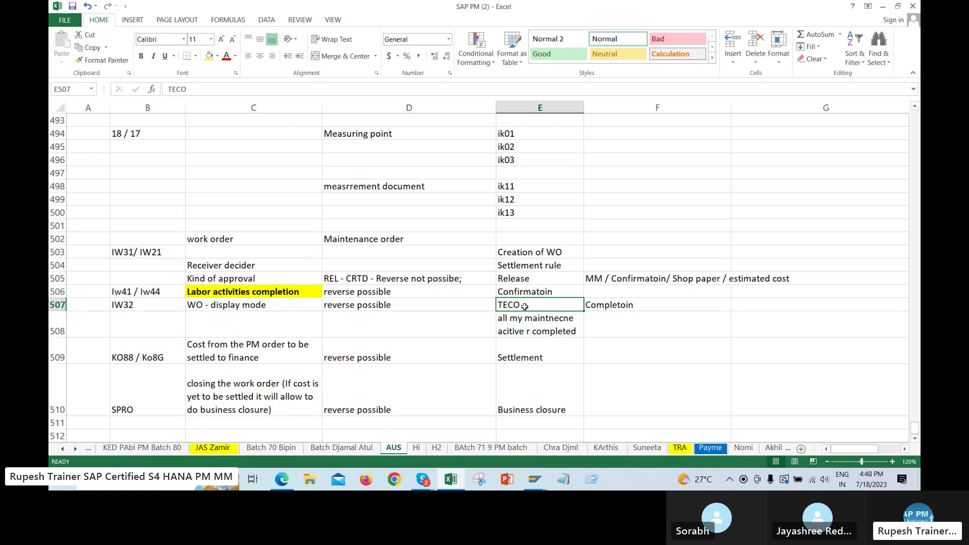
pyautogui.click(520, 315)
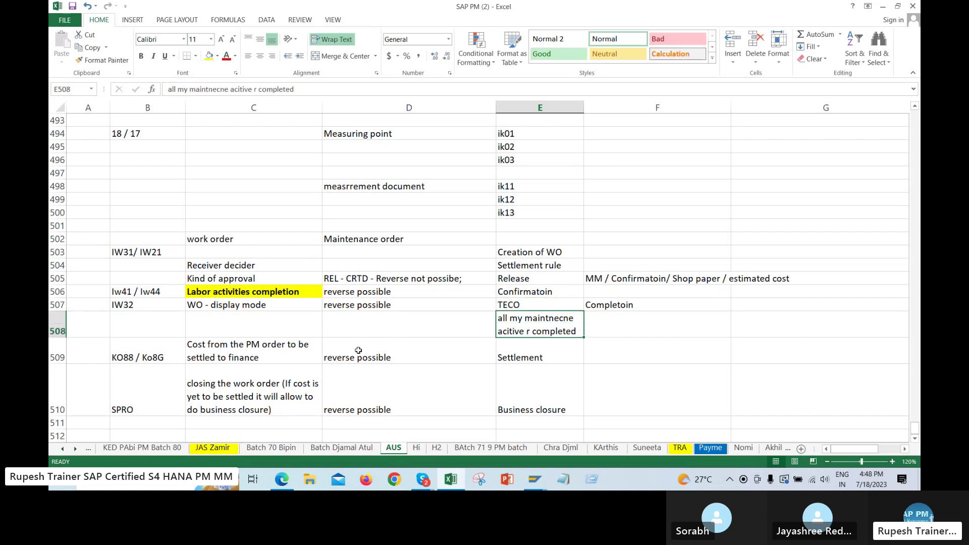
pyautogui.click(510, 355)
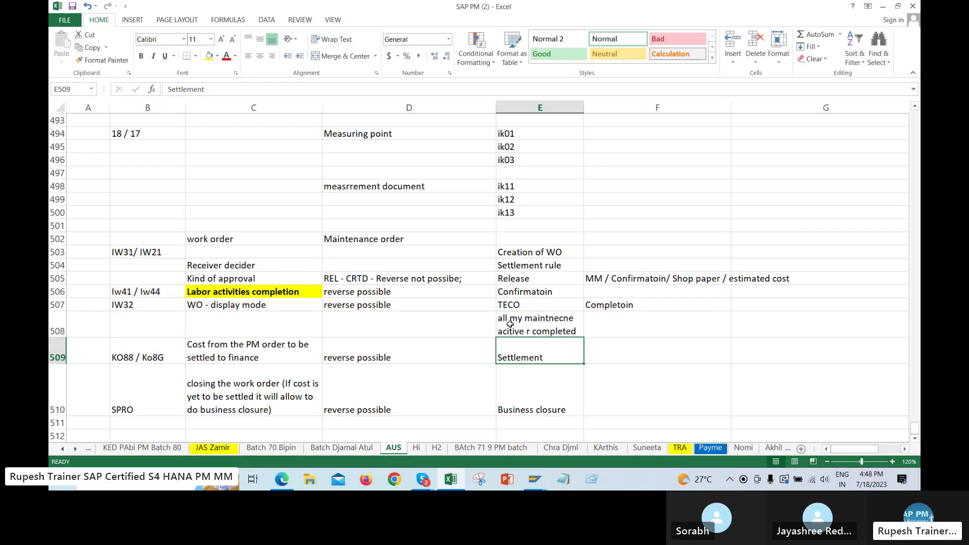
# Type Labor, mateir and servcie into D513, D514 and D515
pyautogui.scroll(-1, 639, 347)
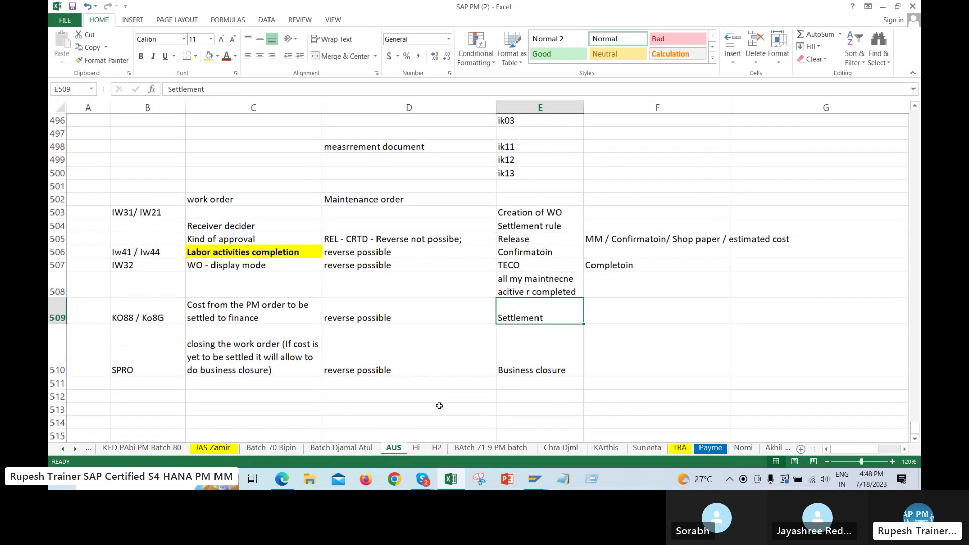
pyautogui.click(365, 410)
pyautogui.write('Labor')
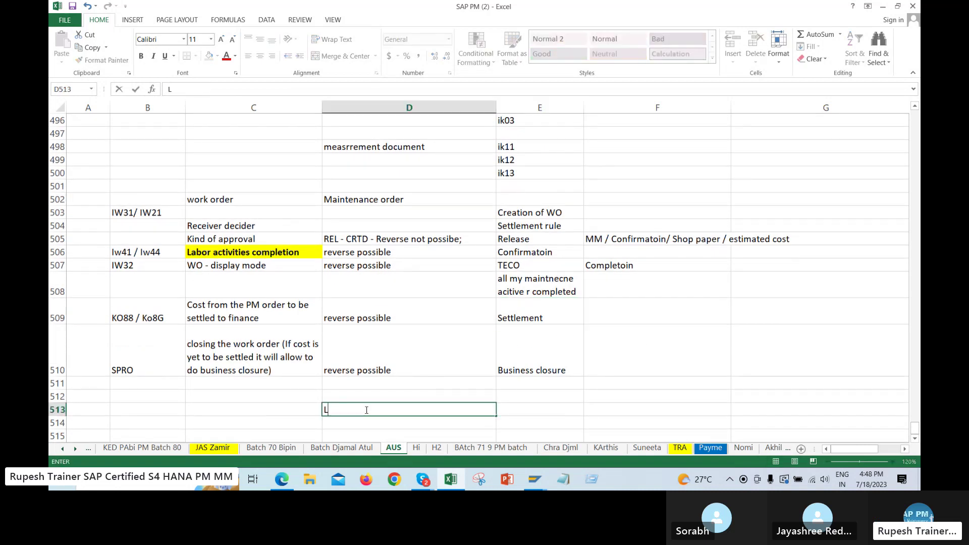
pyautogui.press('Return')
pyautogui.write('cm')
pyautogui.press('BackSpace')
pyautogui.press('BackSpace')
pyautogui.write('mateir')
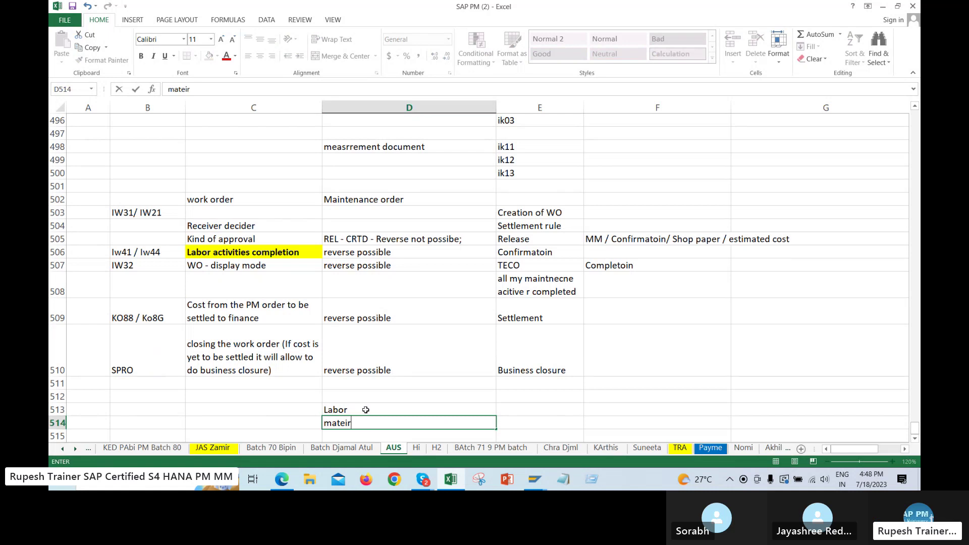
pyautogui.press('Return')
pyautogui.write('se')
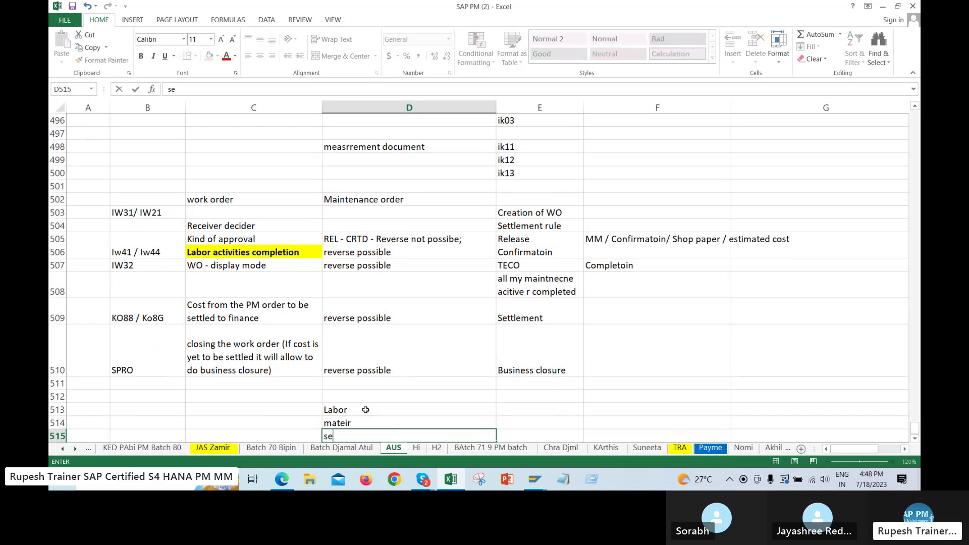
pyautogui.write('rvcie')
pyautogui.press('Return')
pyautogui.press('Return')
pyautogui.press('Return')
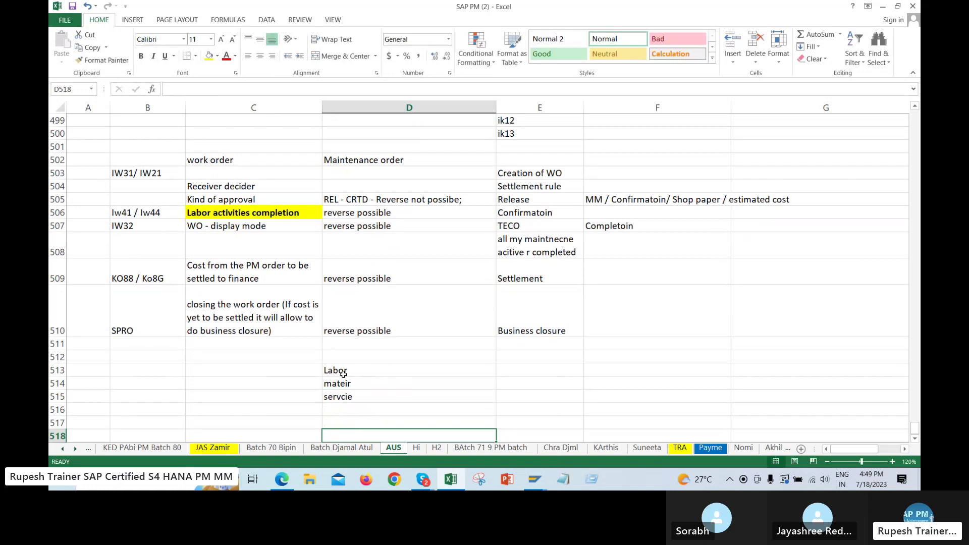
# Select the new list and the steps from Creation of WO to Settlement
pyautogui.moveTo(343, 373); pyautogui.dragTo(346, 392)
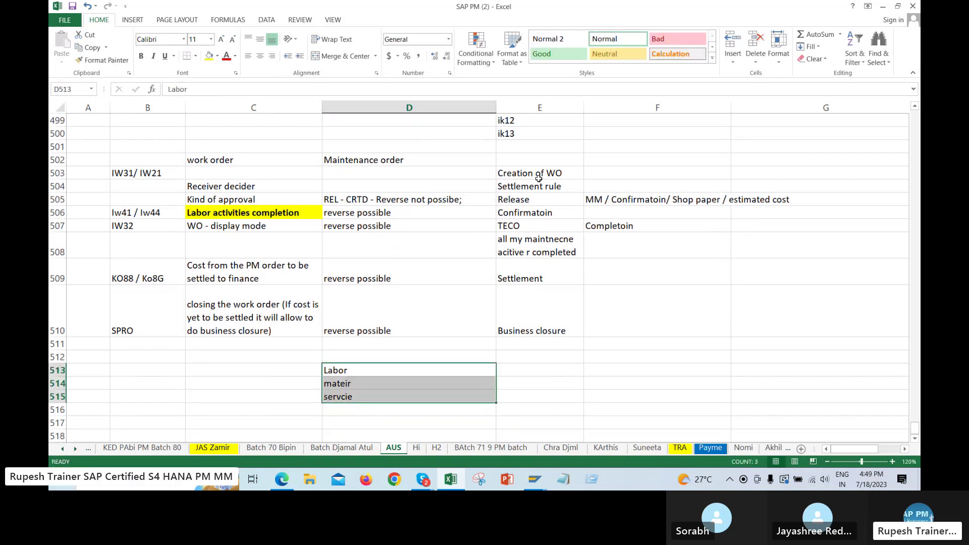
pyautogui.moveTo(539, 175); pyautogui.dragTo(539, 247)
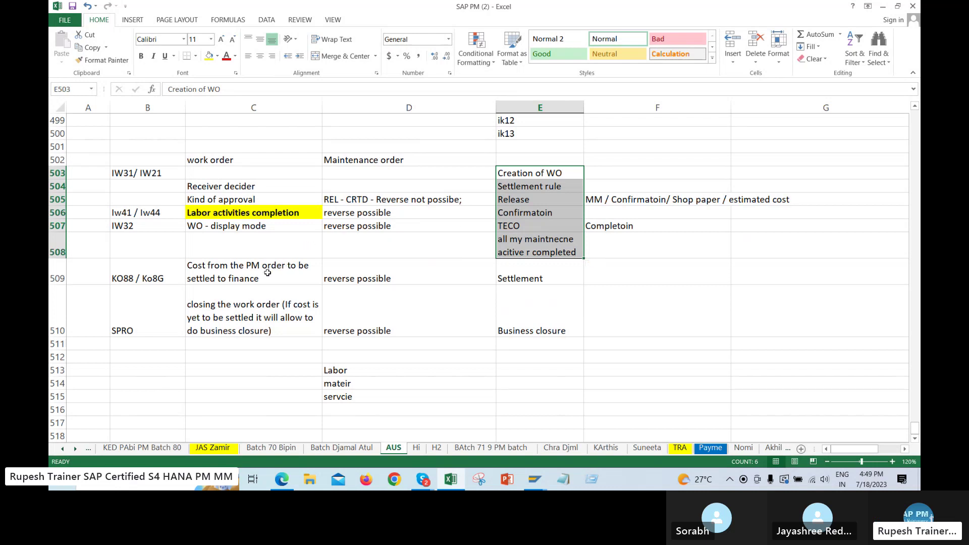
pyautogui.click(531, 272)
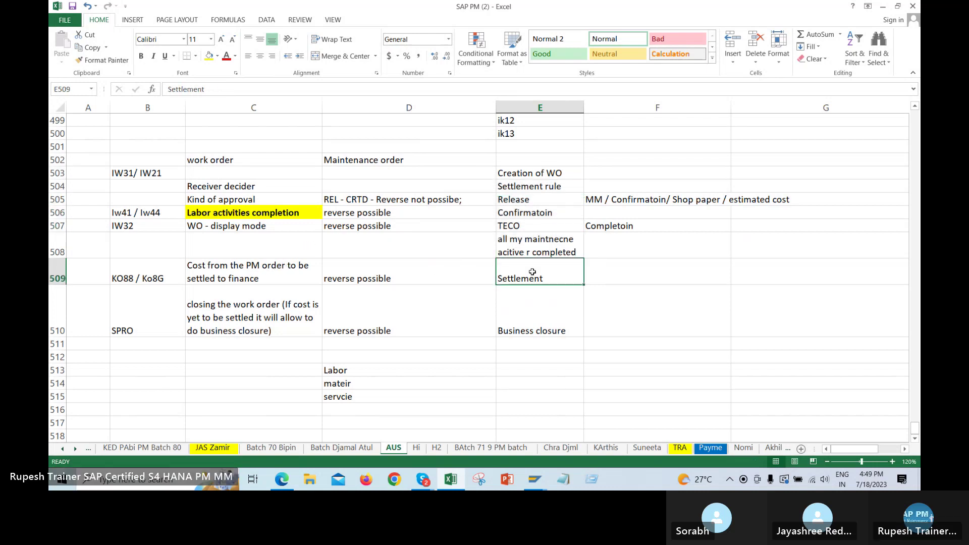
pyautogui.scroll(1, 419, 189)
pyautogui.scroll(1, 420, 189)
pyautogui.click(419, 199)
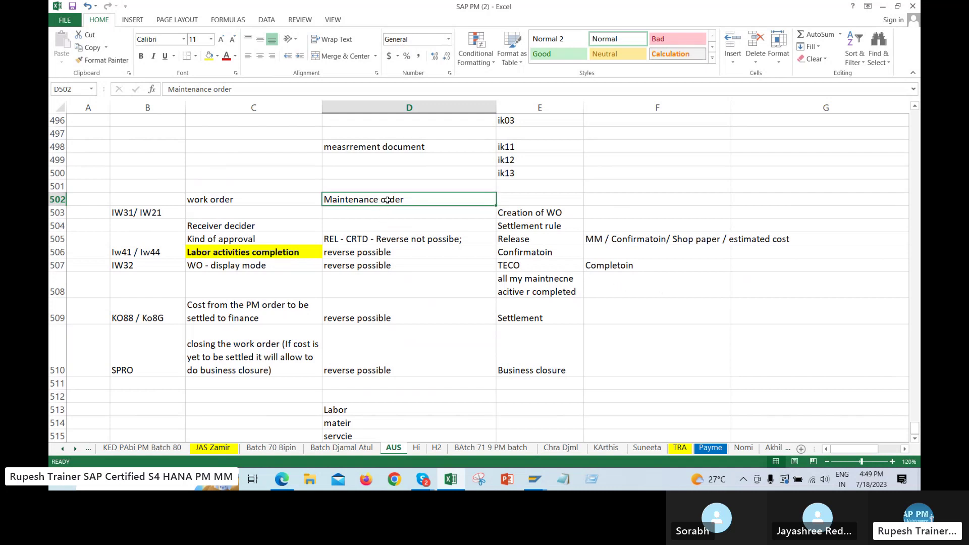
pyautogui.click(255, 318)
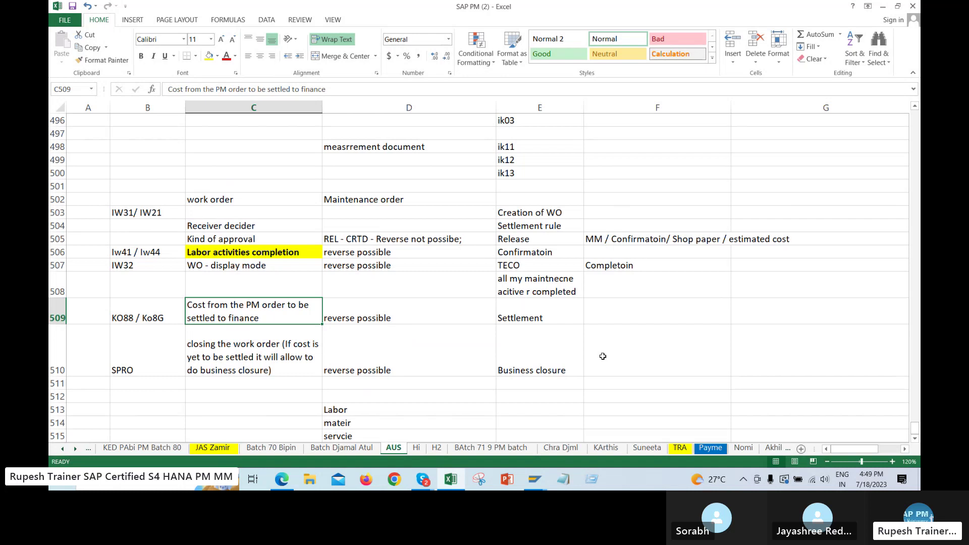
pyautogui.click(543, 315)
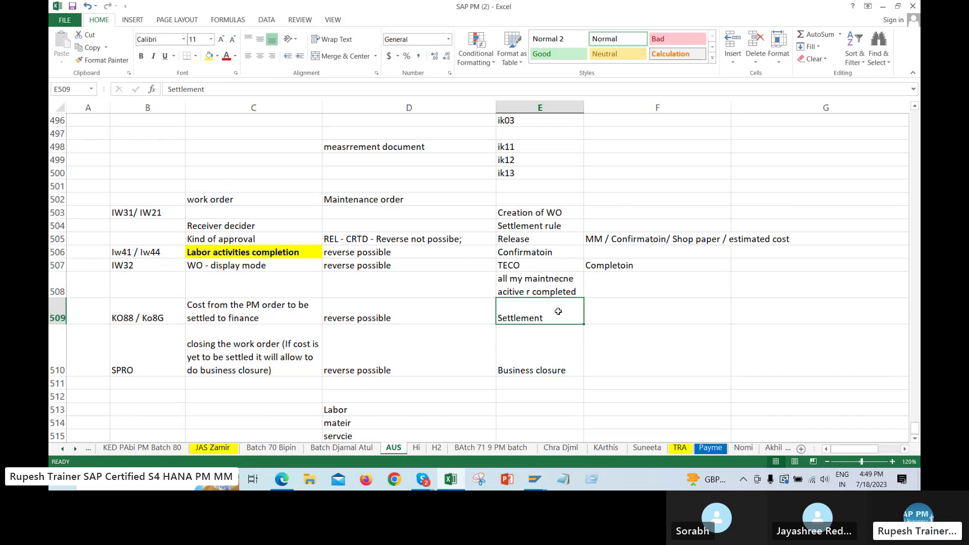
pyautogui.click(248, 318)
pyautogui.click(133, 318)
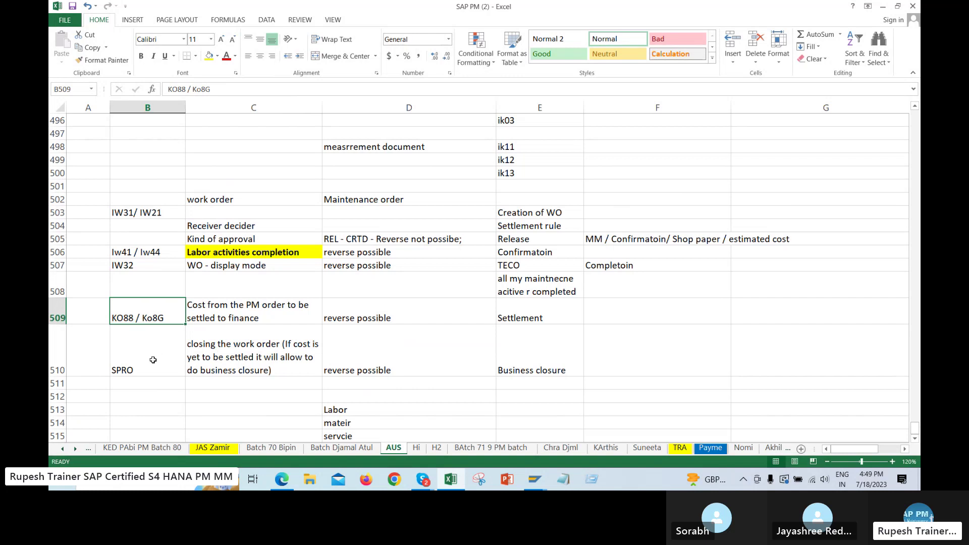
pyautogui.click(547, 352)
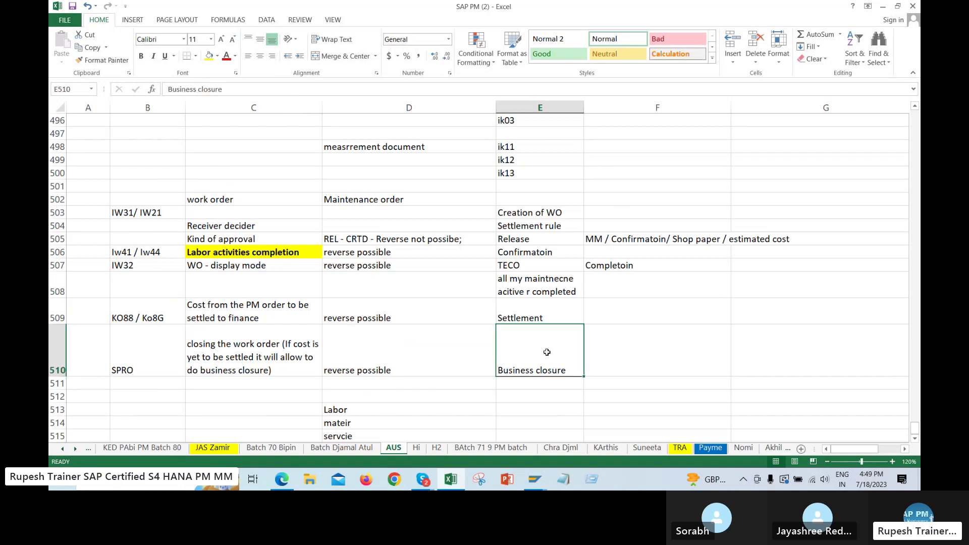
pyautogui.click(659, 352)
pyautogui.click(221, 360)
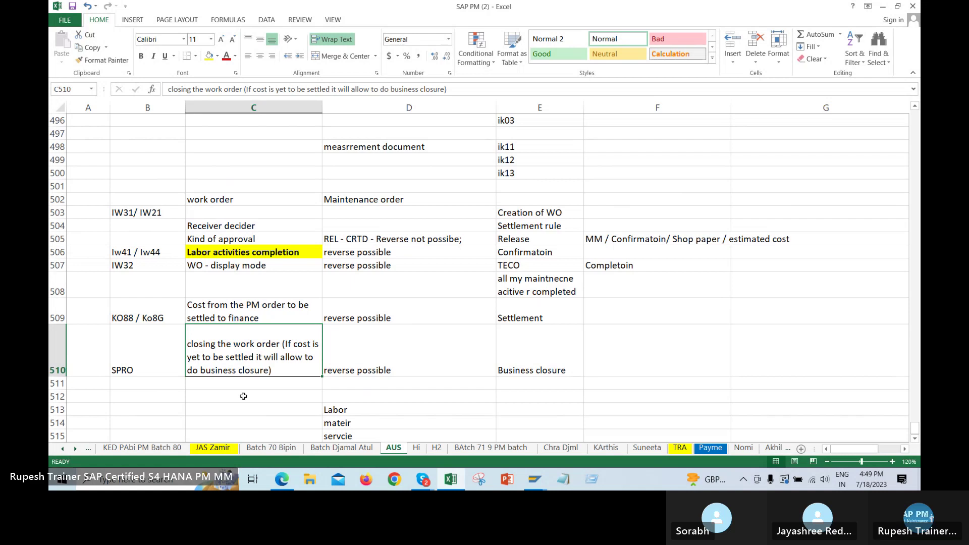
pyautogui.click(516, 355)
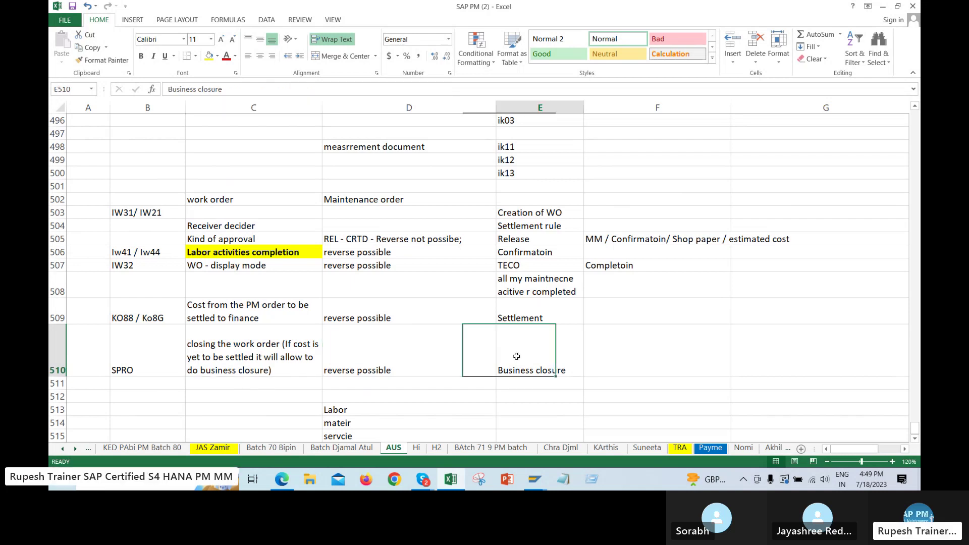
pyautogui.click(668, 355)
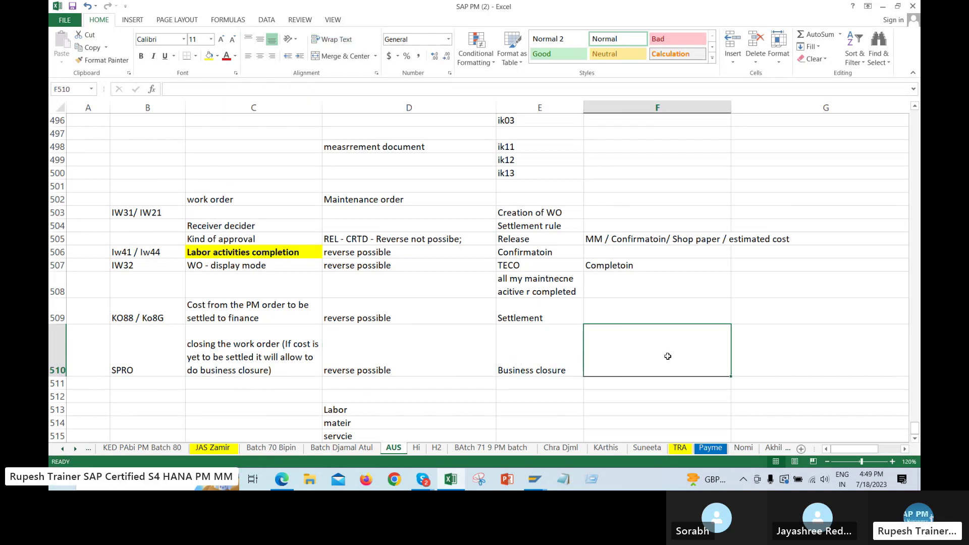
pyautogui.moveTo(183, 303); pyautogui.dragTo(551, 360)
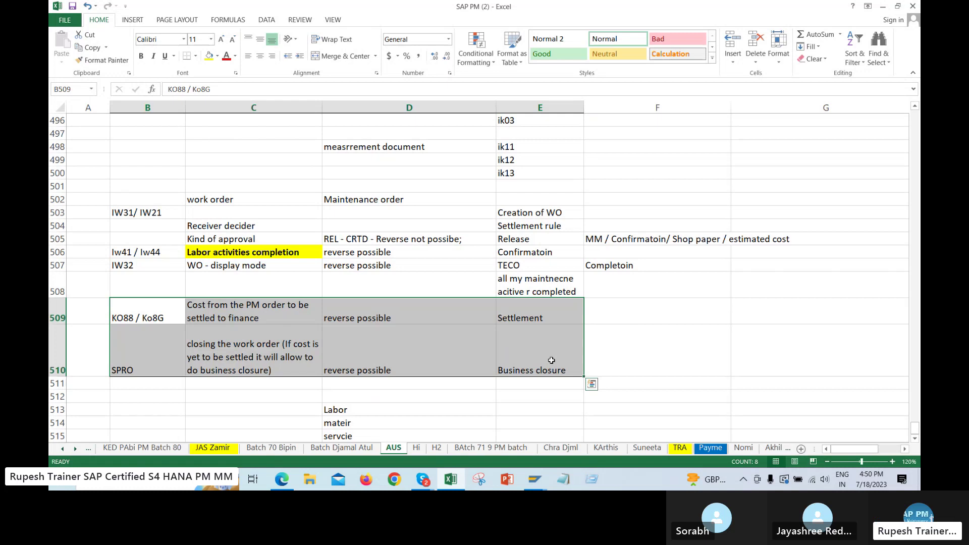
pyautogui.click(593, 360)
pyautogui.moveTo(547, 214); pyautogui.dragTo(539, 274)
pyautogui.click(535, 227)
pyautogui.click(553, 210)
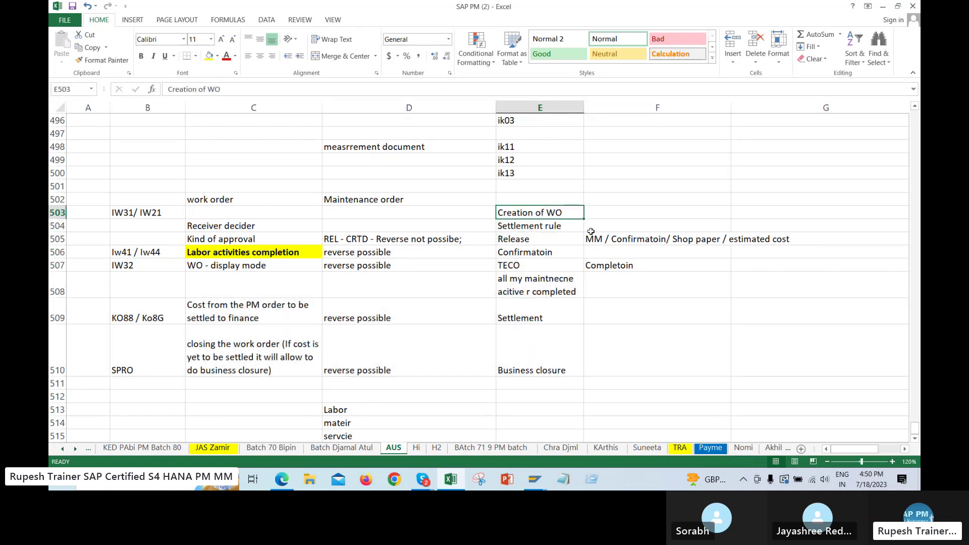
pyautogui.click(530, 240)
pyautogui.click(548, 254)
pyautogui.click(519, 264)
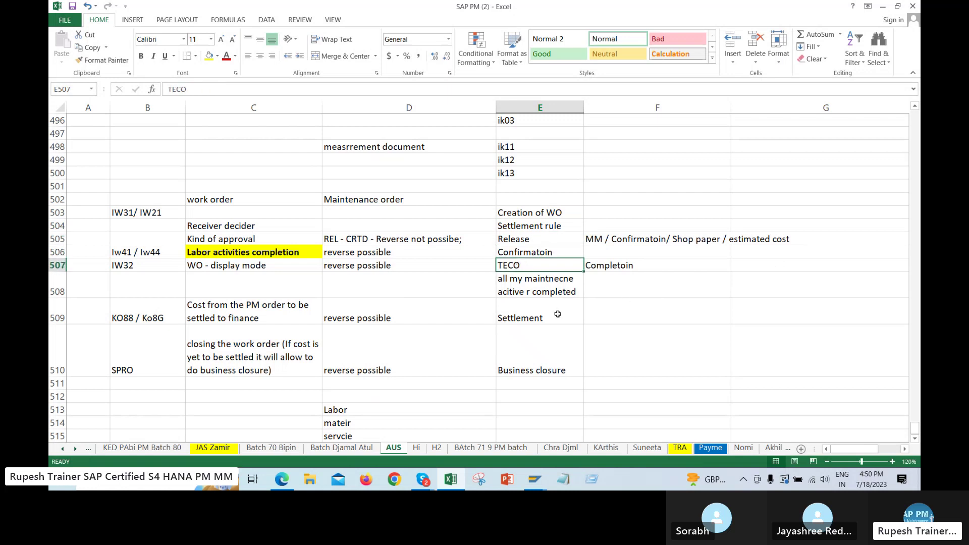
pyautogui.moveTo(519, 316); pyautogui.dragTo(521, 361)
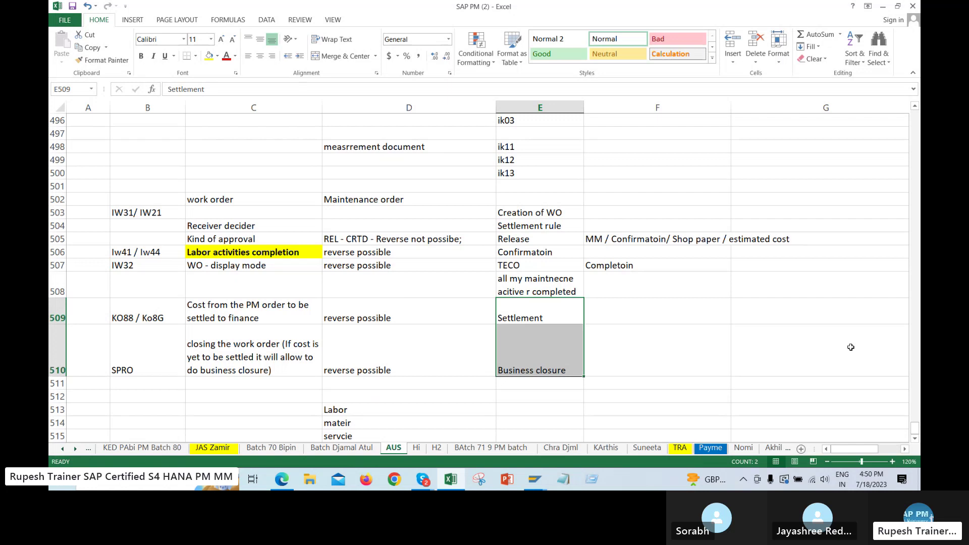
pyautogui.click(547, 309)
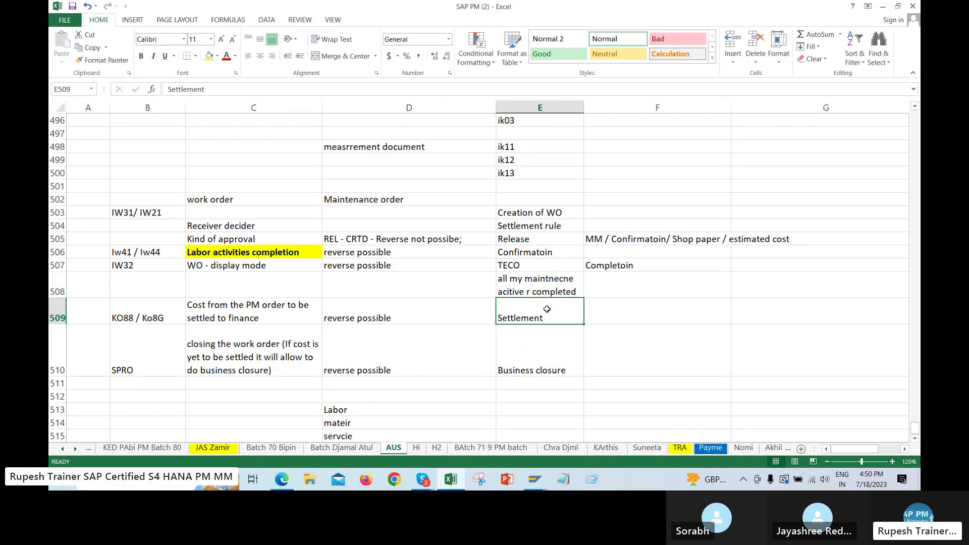
pyautogui.click(707, 335)
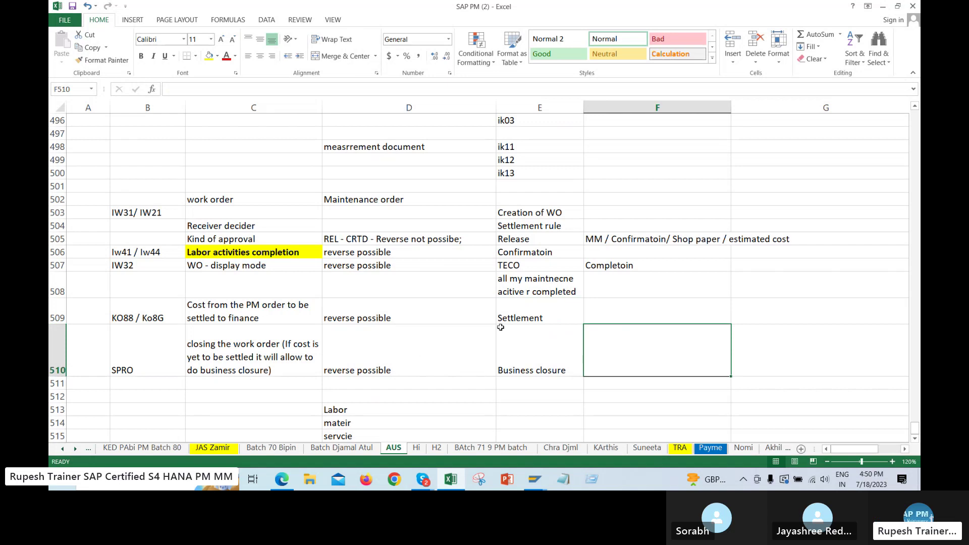
pyautogui.moveTo(404, 255); pyautogui.dragTo(400, 360)
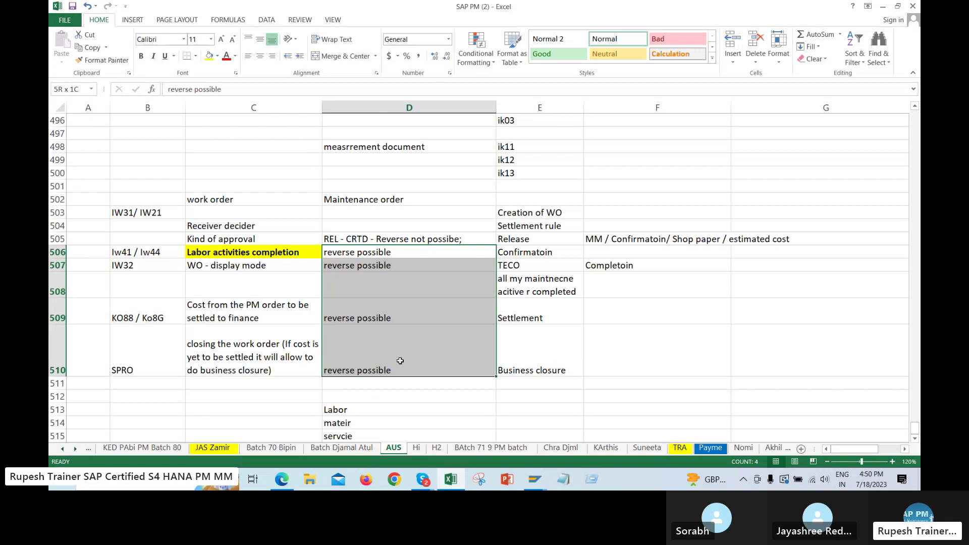
pyautogui.click(549, 305)
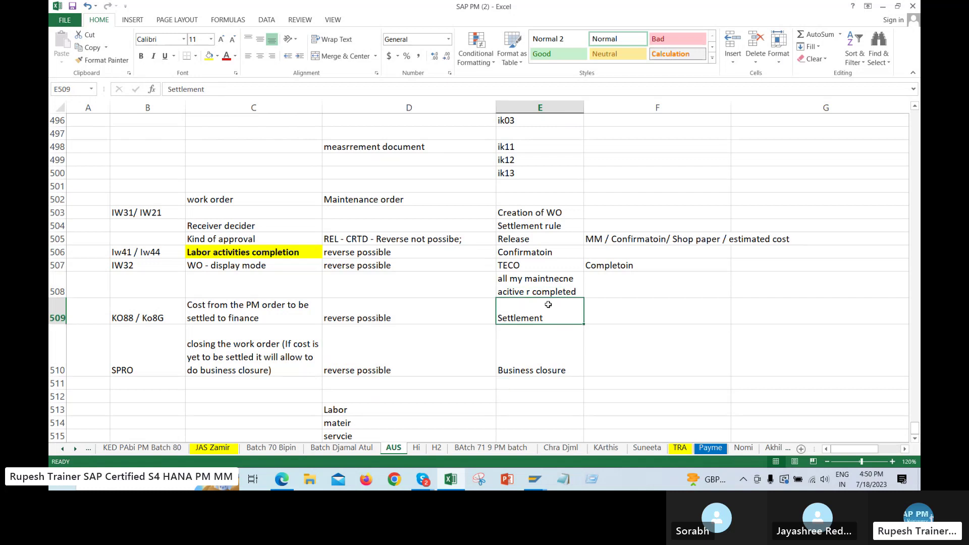
pyautogui.click(387, 303)
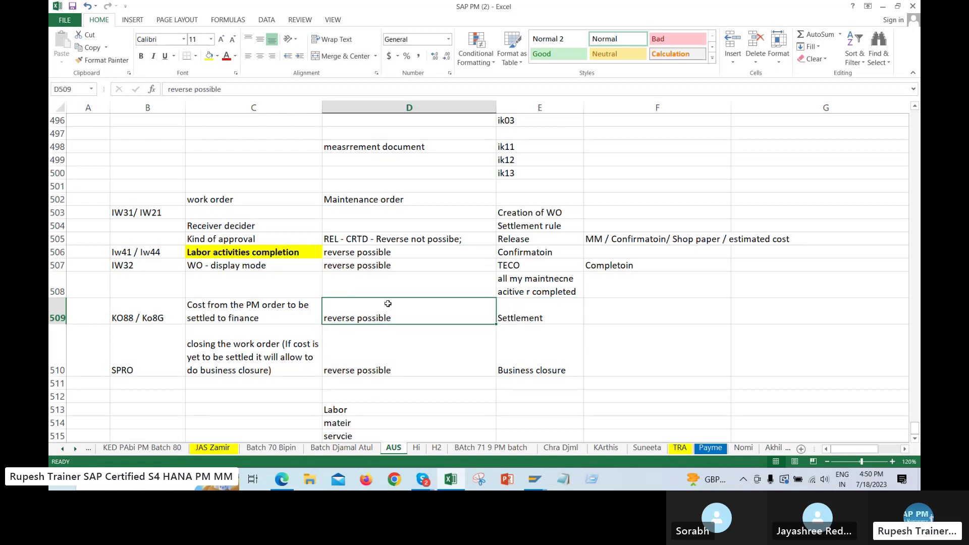
pyautogui.click(523, 257)
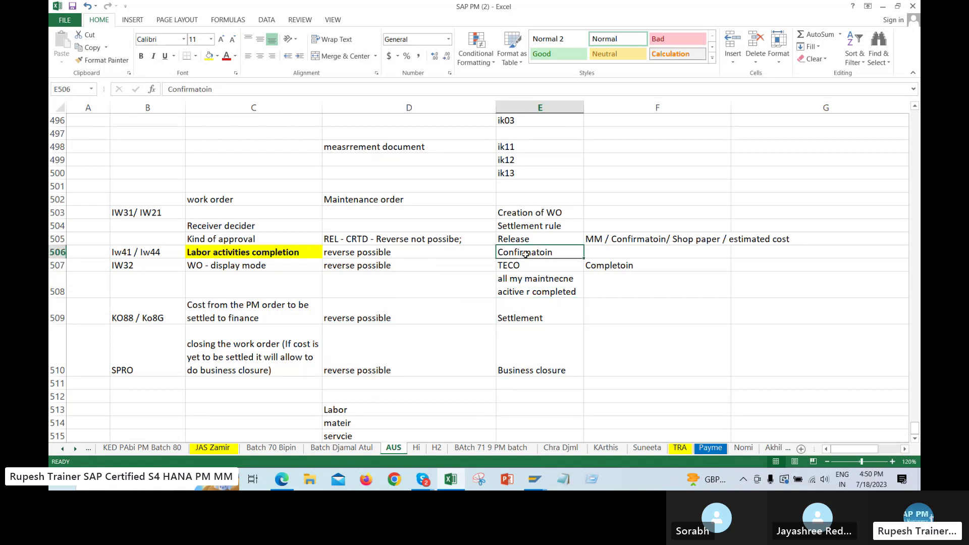
pyautogui.click(417, 254)
pyautogui.click(531, 268)
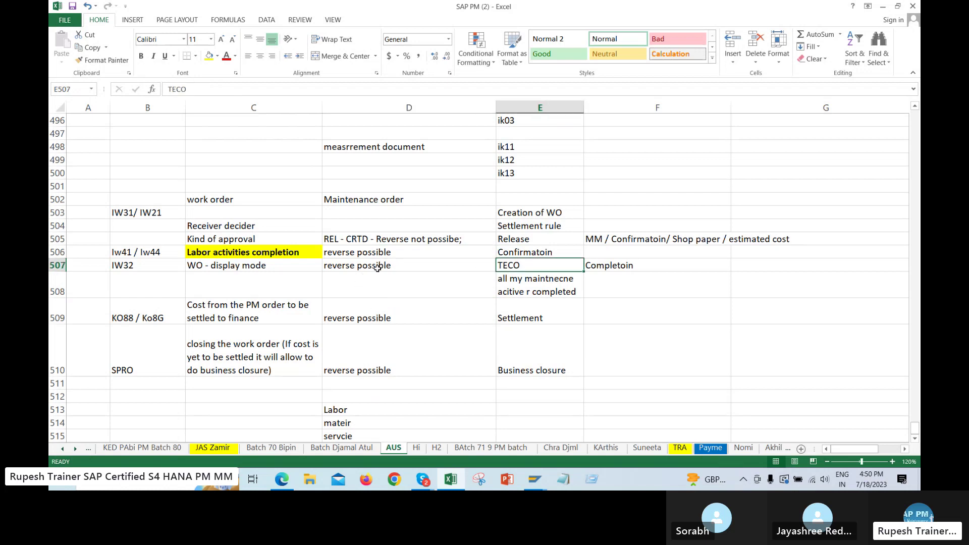
pyautogui.click(536, 238)
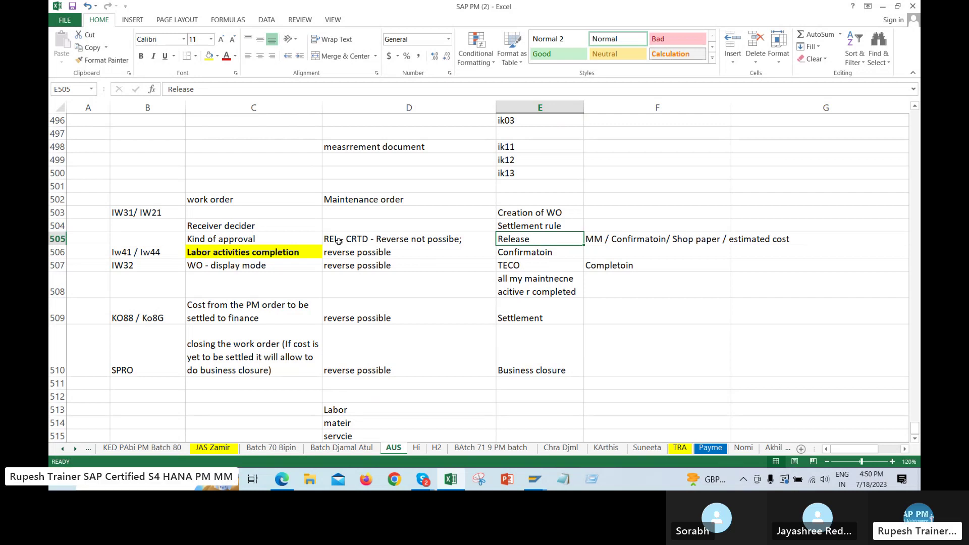
# Enter CRTD in D503 beside Creation of WO
pyautogui.click(532, 213)
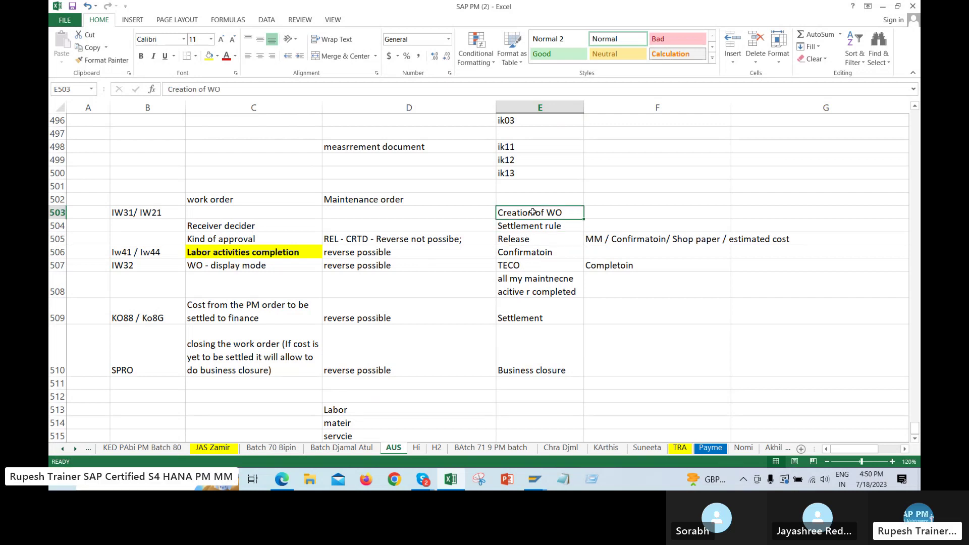
pyautogui.click(464, 213)
pyautogui.write('CRTD')
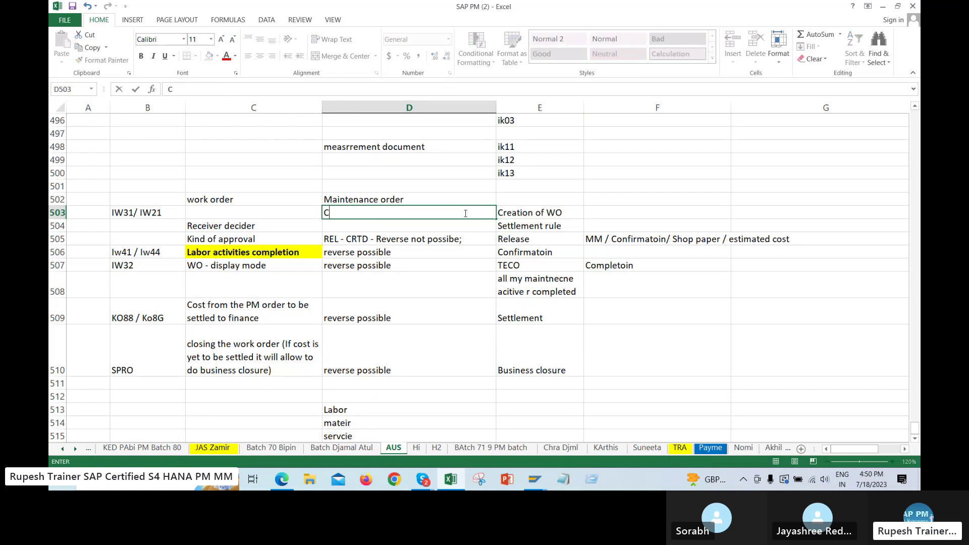
pyautogui.press('Return')
pyautogui.press('Return')
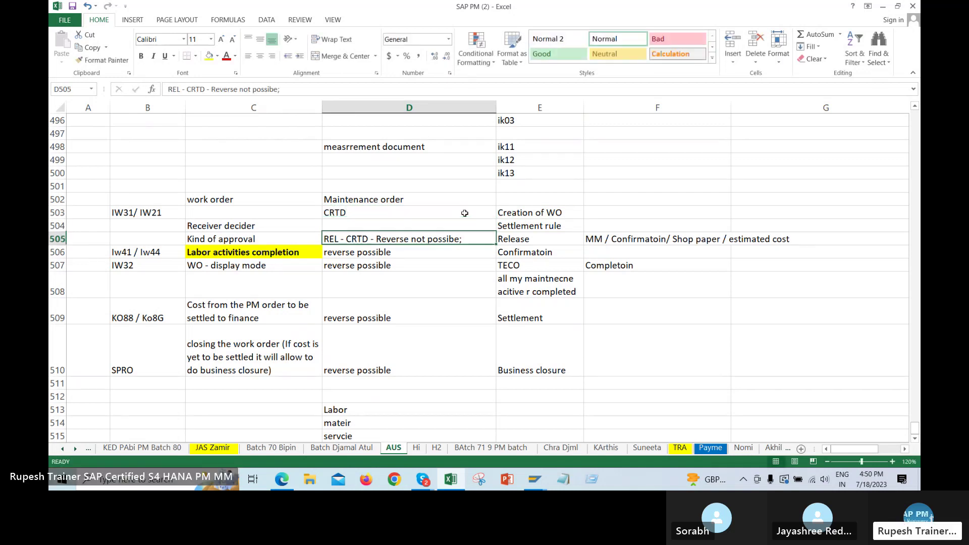
# Compare the Release and Creation of WO steps and select Confirmatoin through Business closure
pyautogui.click(565, 241)
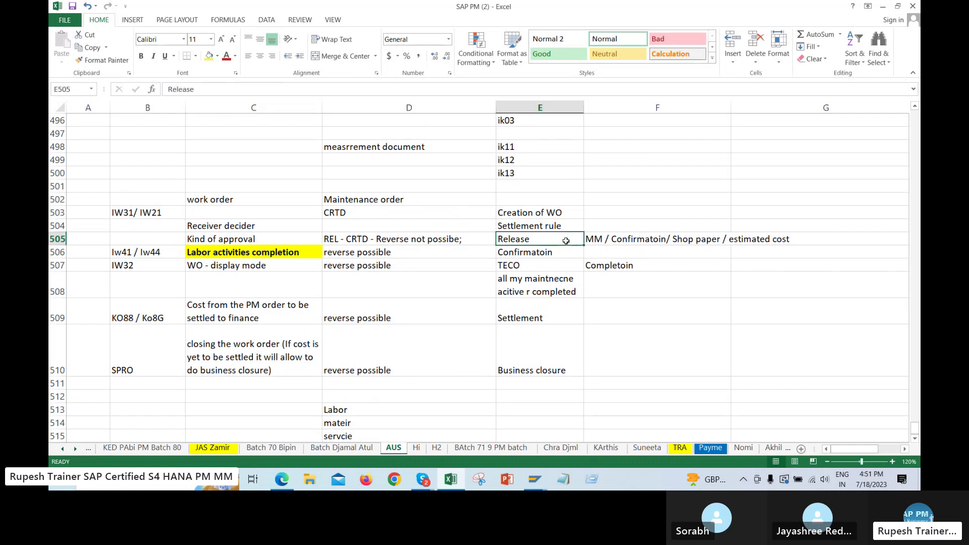
pyautogui.click(566, 213)
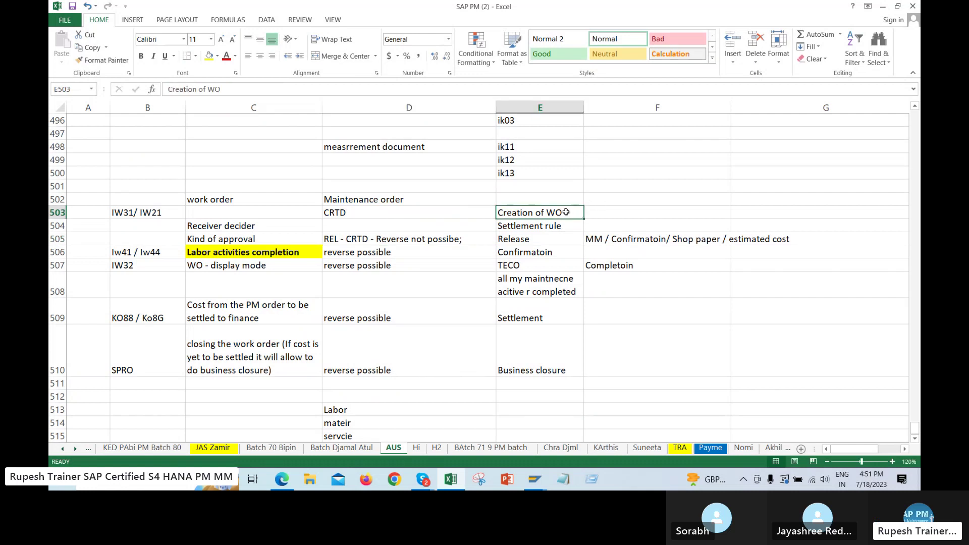
pyautogui.click(530, 233)
pyautogui.click(550, 210)
pyautogui.click(420, 242)
pyautogui.moveTo(535, 252); pyautogui.dragTo(537, 347)
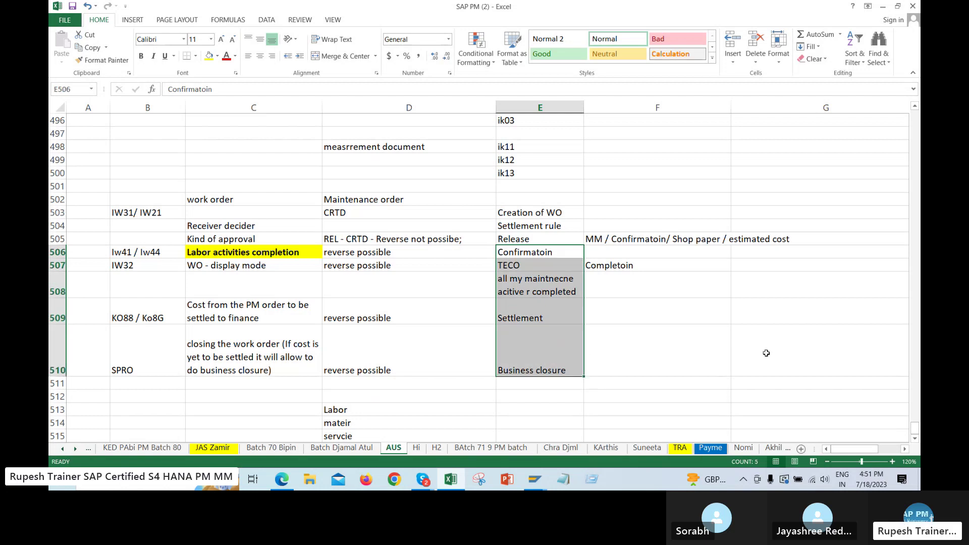
# Drag the completion note from E508 into F508 under Completoin
pyautogui.click(566, 293)
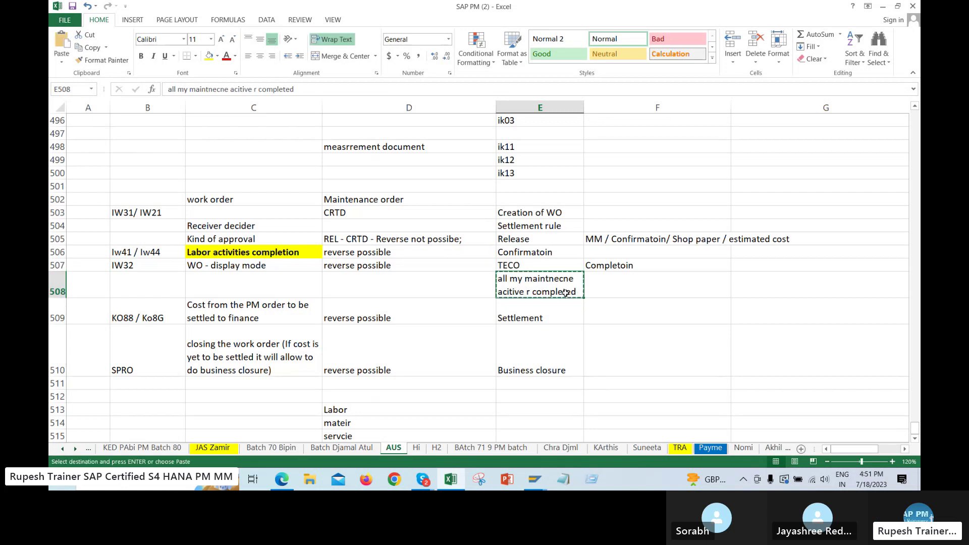
pyautogui.moveTo(565, 293); pyautogui.dragTo(653, 293)
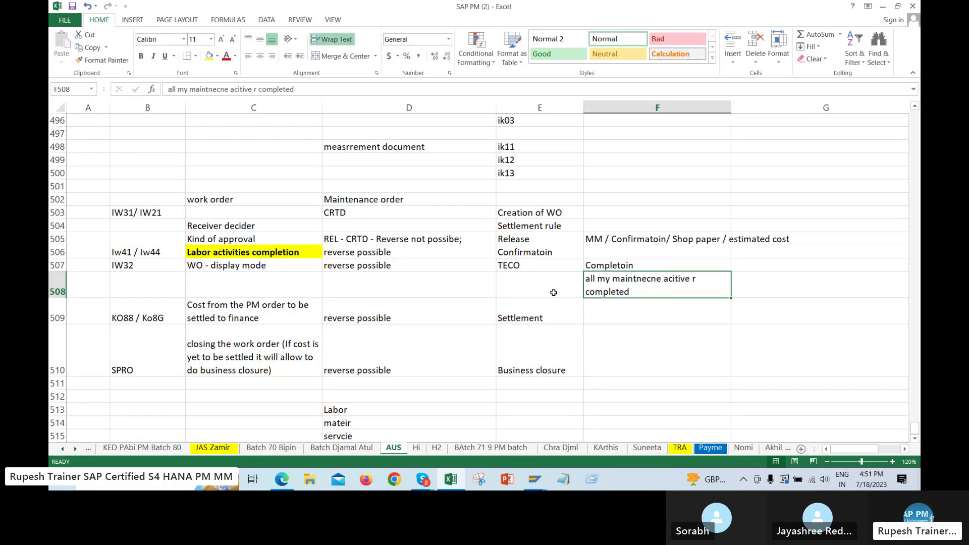
pyautogui.click(675, 337)
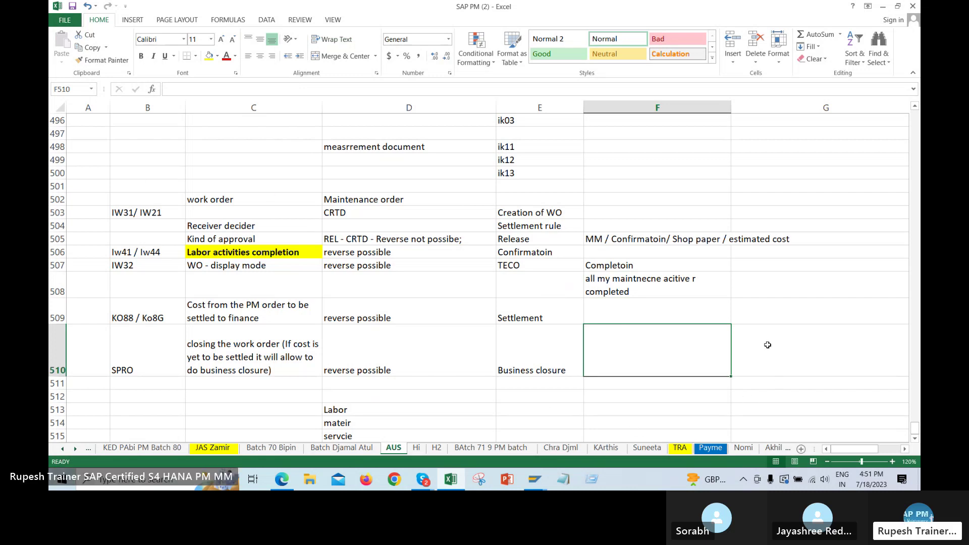
pyautogui.click(803, 307)
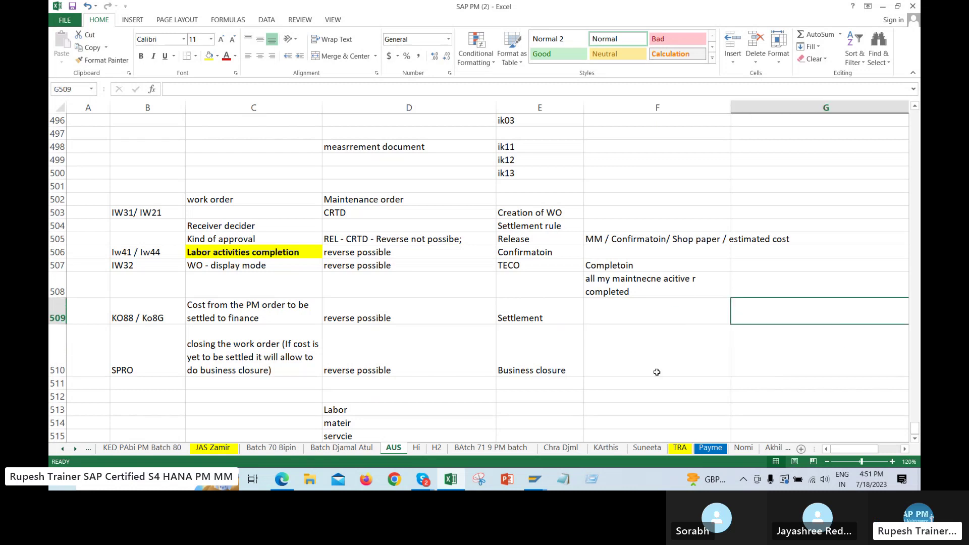
pyautogui.click(577, 393)
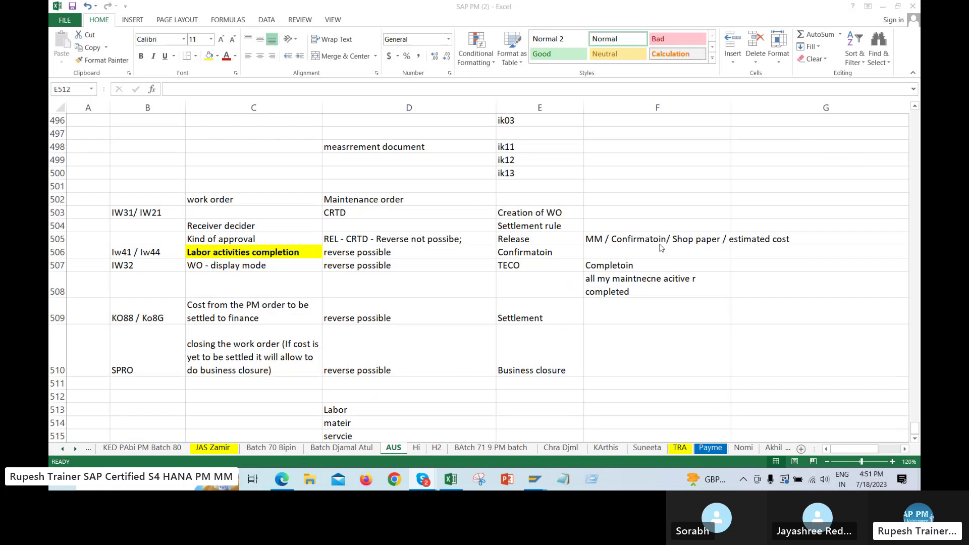
pyautogui.click(656, 383)
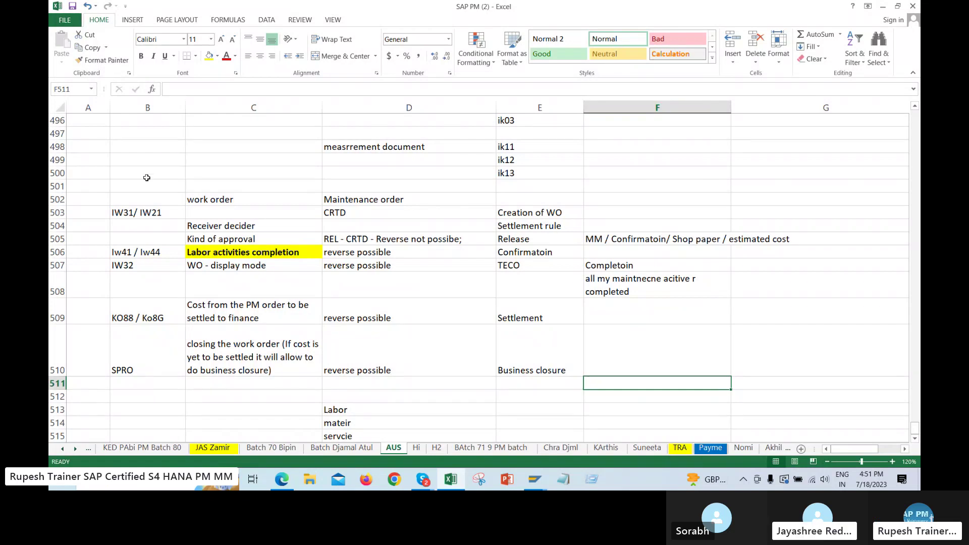
pyautogui.moveTo(147, 174); pyautogui.dragTo(747, 383)
pyautogui.click(452, 292)
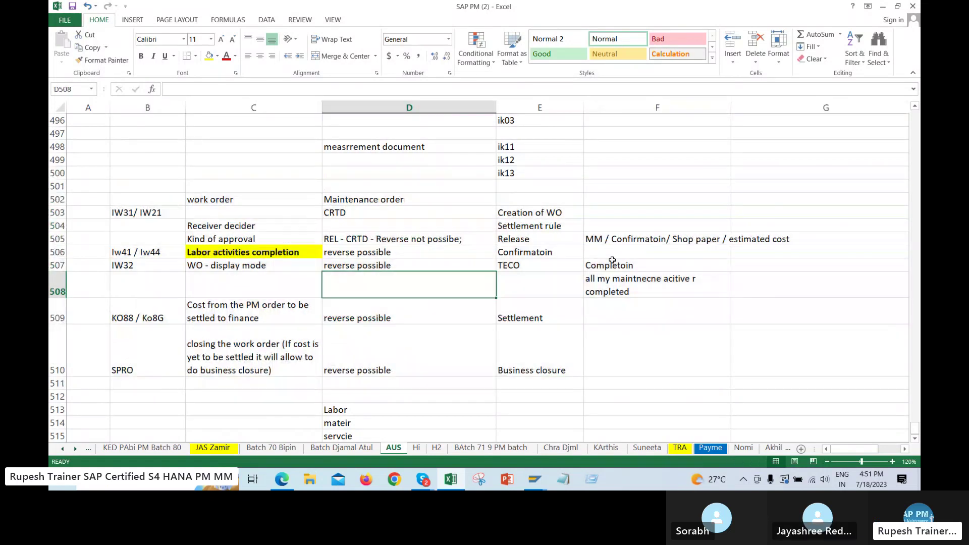
pyautogui.click(562, 360)
pyautogui.click(390, 306)
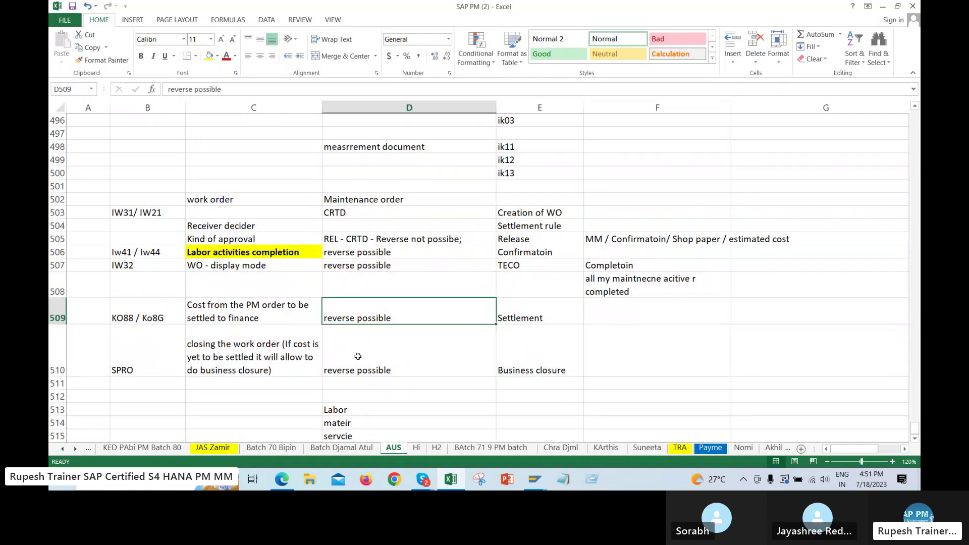
pyautogui.click(232, 254)
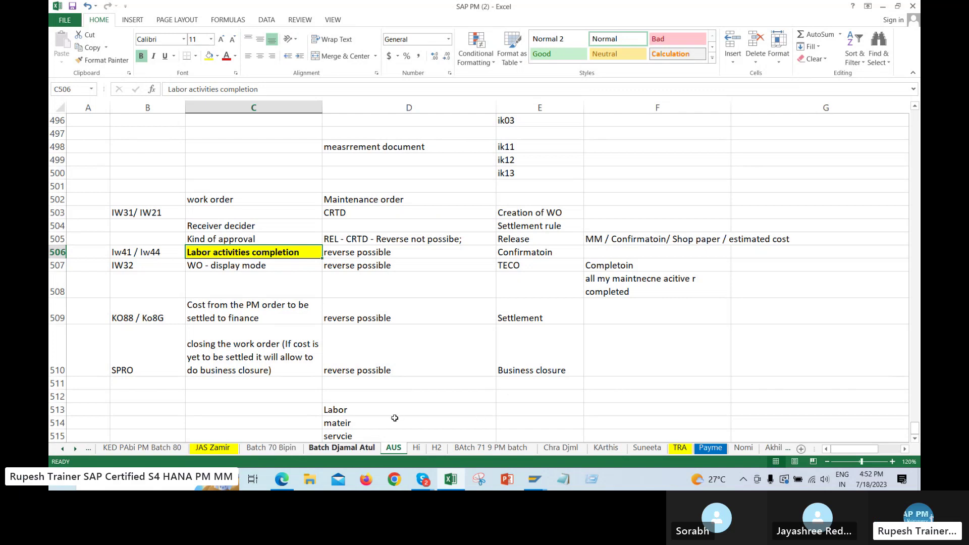
pyautogui.click(341, 448)
pyautogui.scroll(3, 757, 284)
pyautogui.moveTo(868, 276); pyautogui.dragTo(866, 355)
pyautogui.rightClick(865, 324)
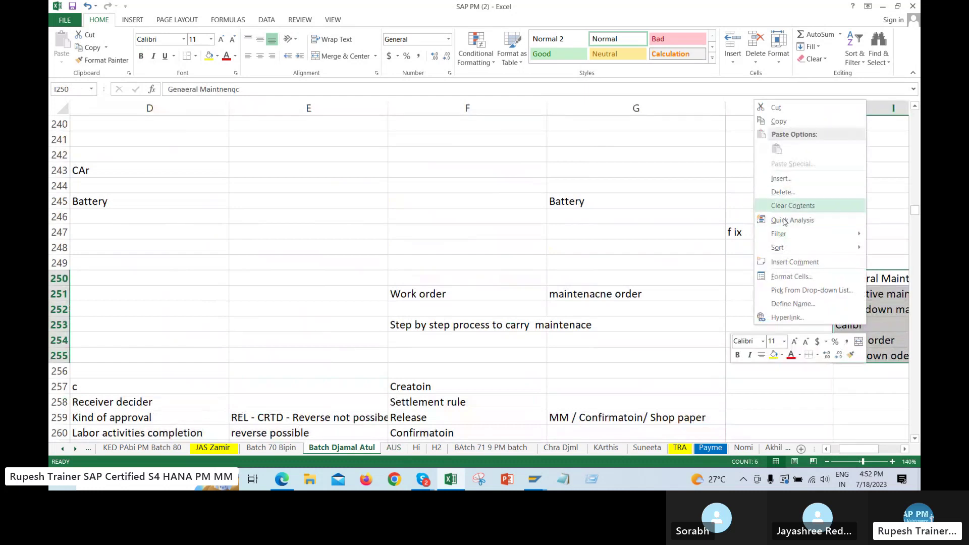
pyautogui.click(779, 121)
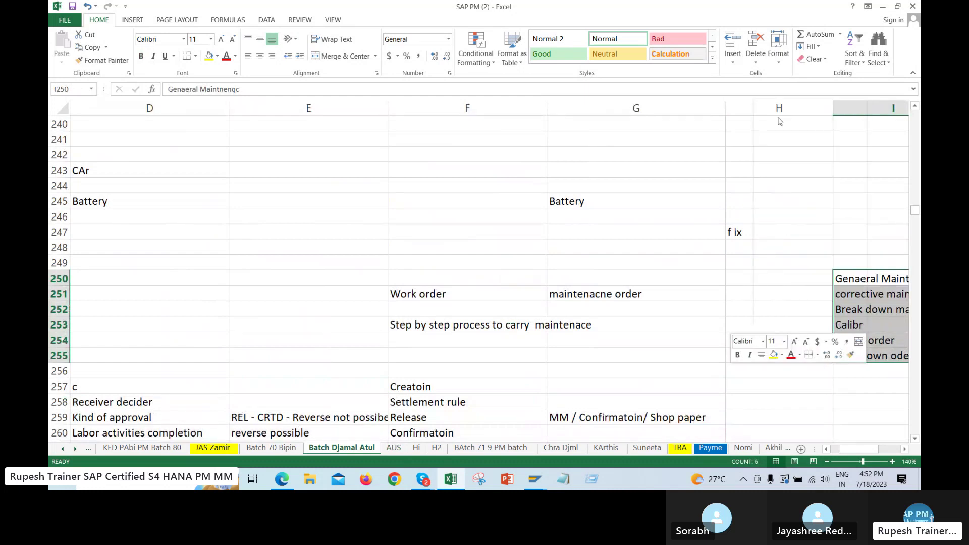
pyautogui.hscroll(3, 779, 121)
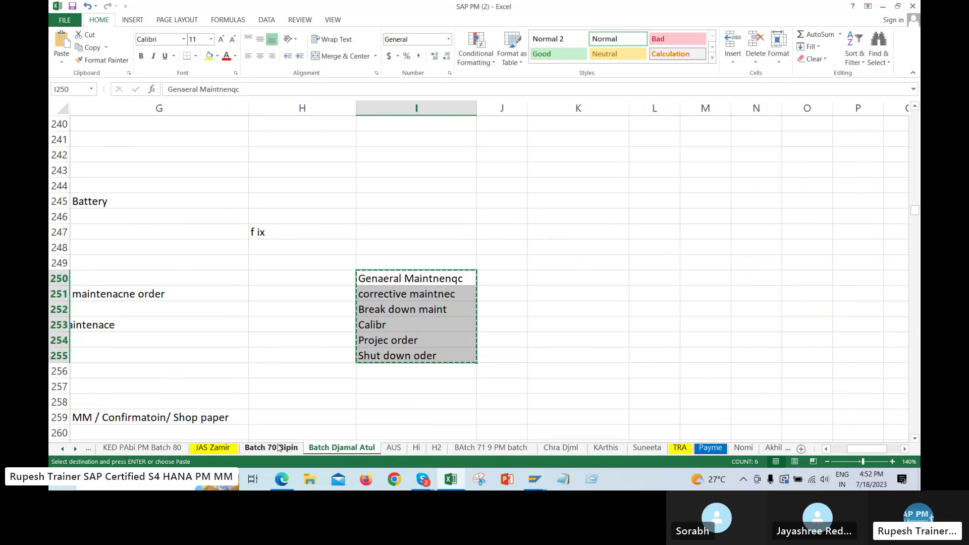
# Paste the order types into C518:C523 on the AUS sheet and select the first two
pyautogui.hotkey('ctrl', 'pagedown')
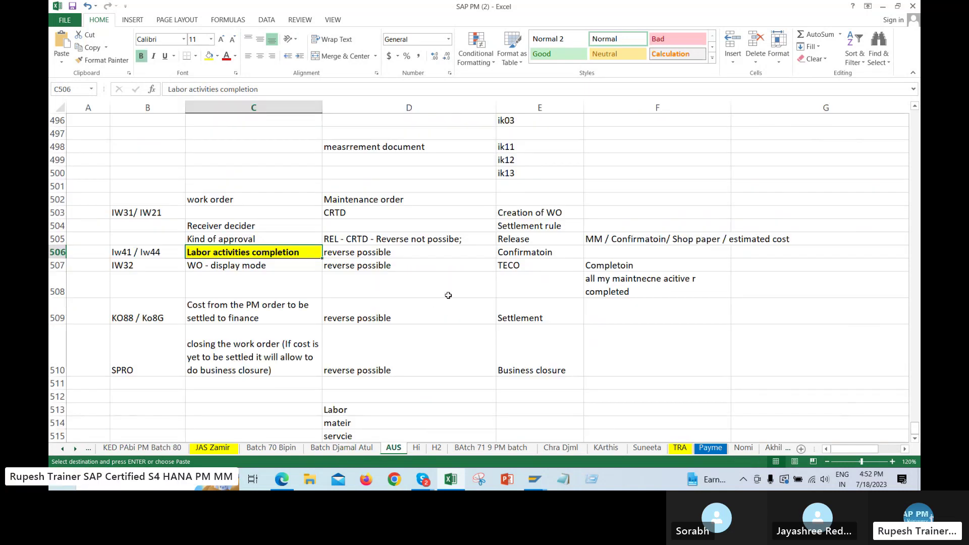
pyautogui.scroll(-2, 435, 323)
pyautogui.click(231, 390)
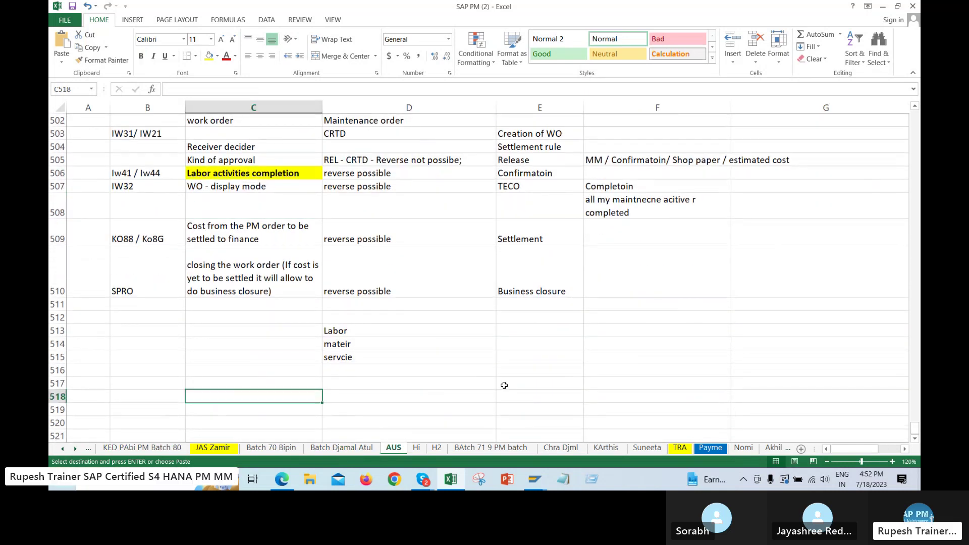
pyautogui.hotkey('ctrl', 'v')
pyautogui.scroll(-2, 231, 390)
pyautogui.click(146, 343)
pyautogui.moveTo(246, 322); pyautogui.dragTo(250, 384)
pyautogui.click(353, 344)
pyautogui.moveTo(255, 318); pyautogui.dragTo(257, 332)
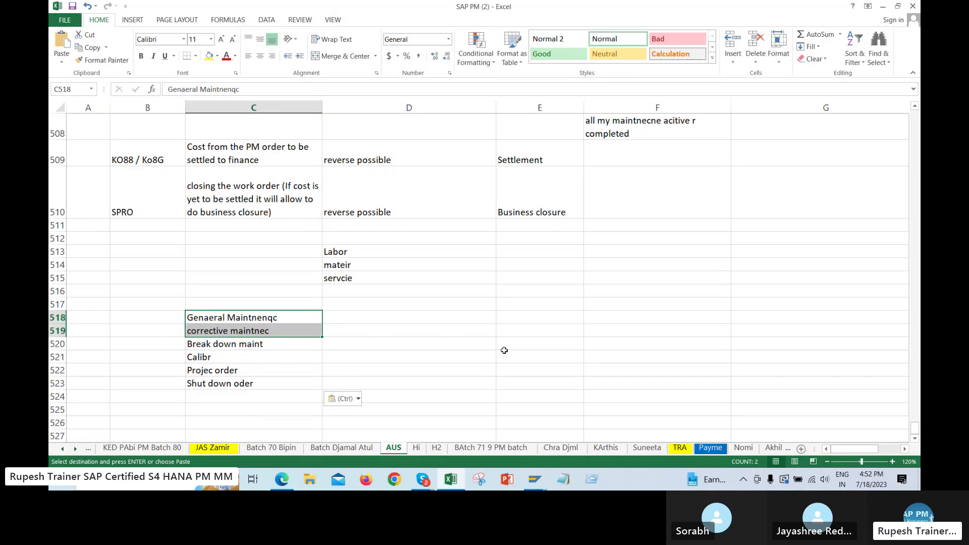
# Enter Prevnitive in C524 and copy the seven order types in C518:C524
pyautogui.click(247, 394)
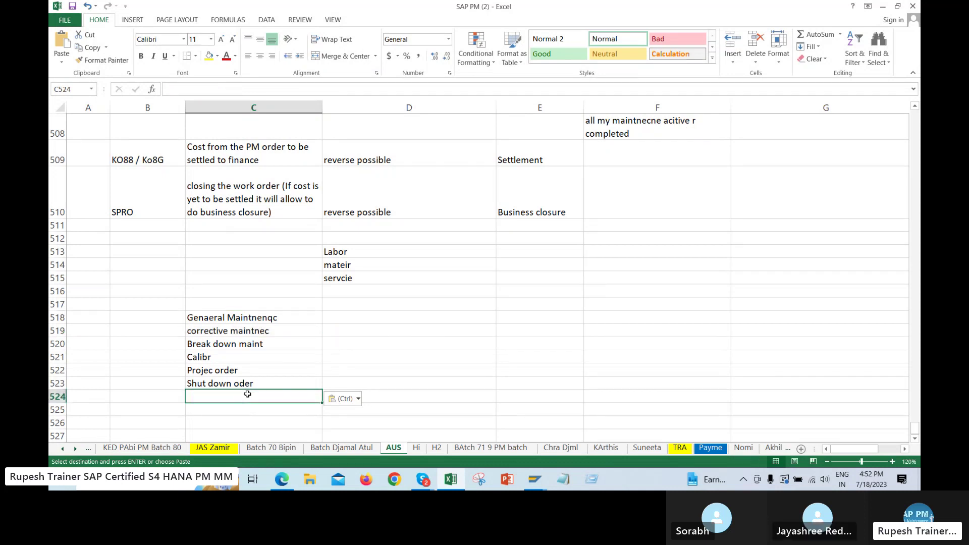
pyautogui.write('PRevnitive')
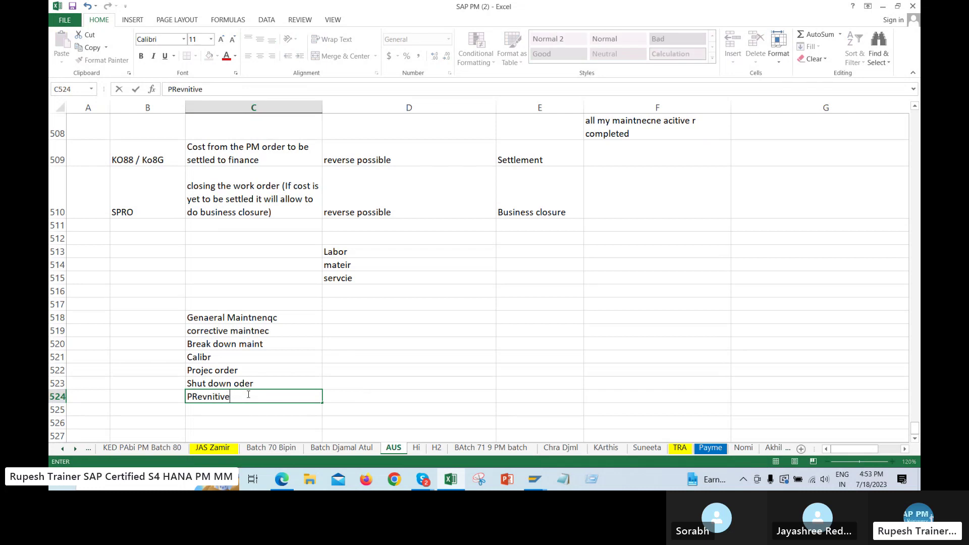
pyautogui.press('Return')
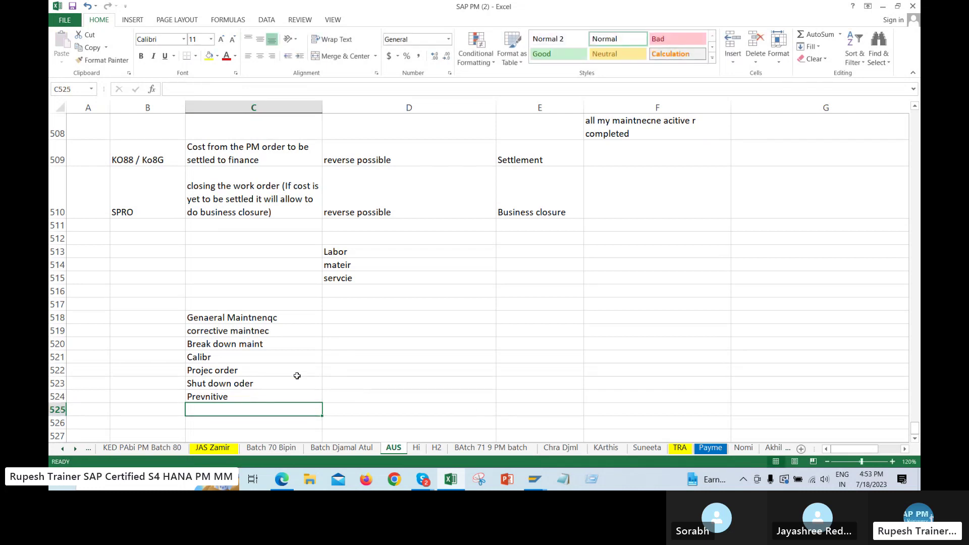
pyautogui.moveTo(236, 318); pyautogui.dragTo(237, 392)
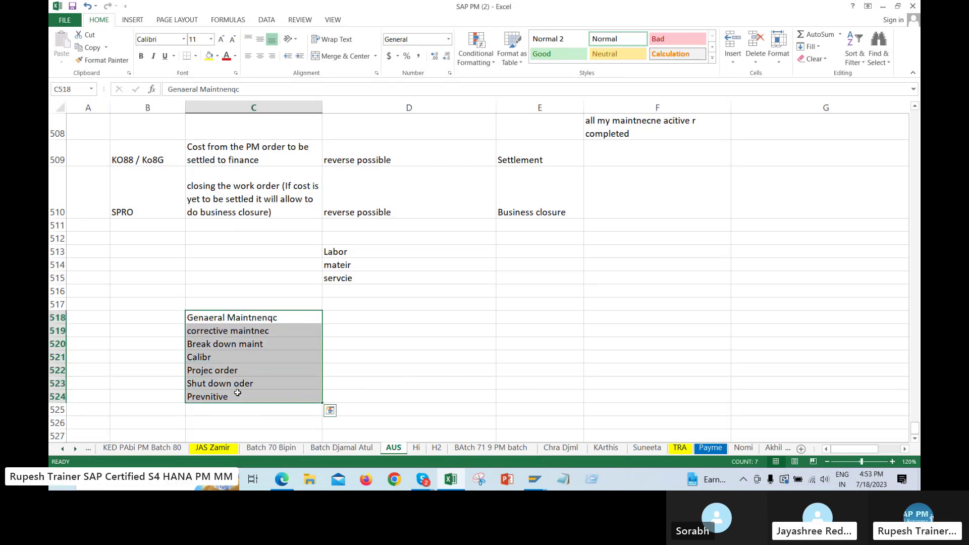
pyautogui.hotkey('ctrl', 'c')
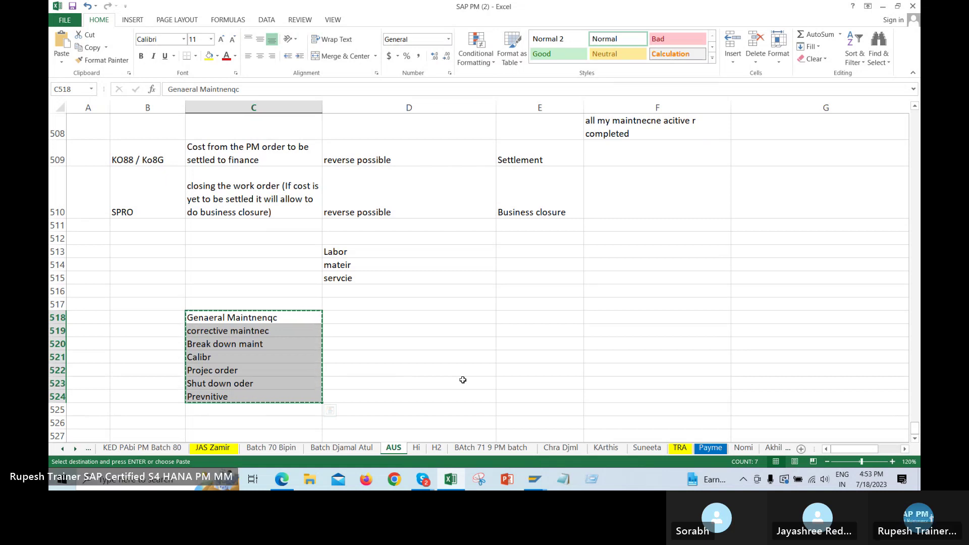
# Review the Break down maint through Prevnitive entries, then select C518:C519
pyautogui.click(575, 362)
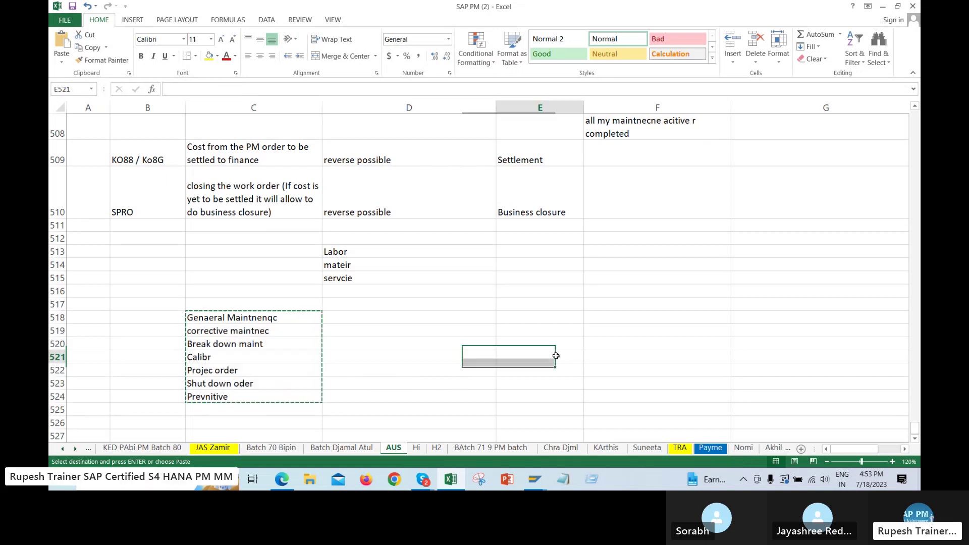
pyautogui.click(259, 343)
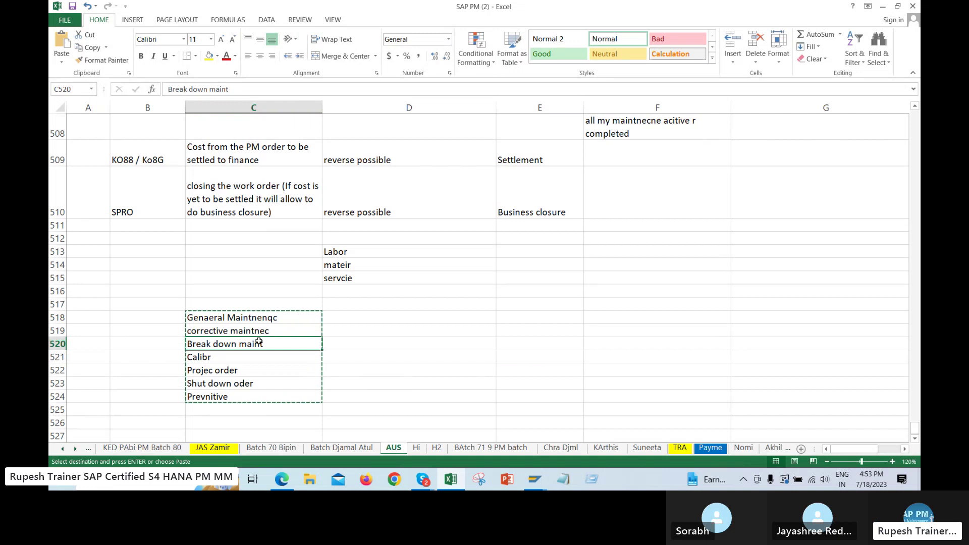
pyautogui.click(238, 358)
pyautogui.click(243, 369)
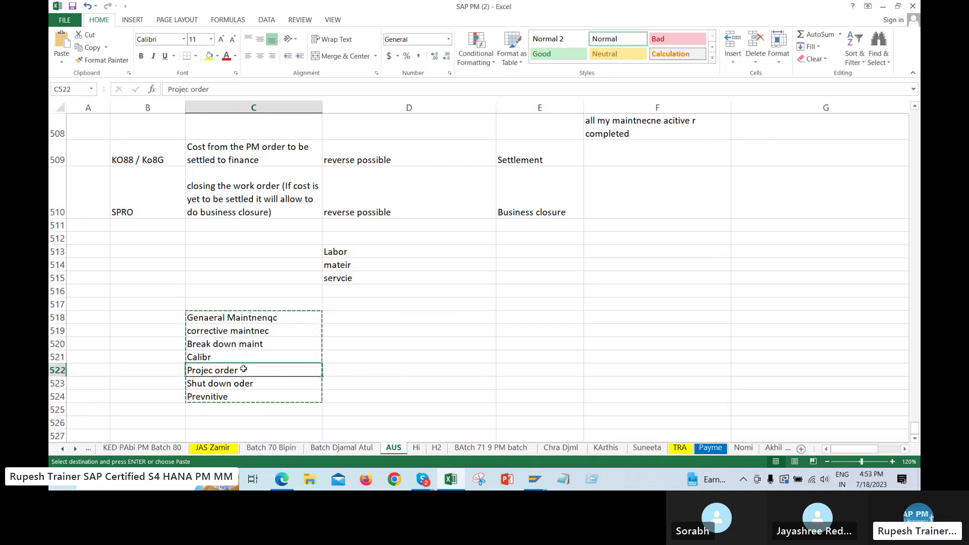
pyautogui.click(244, 383)
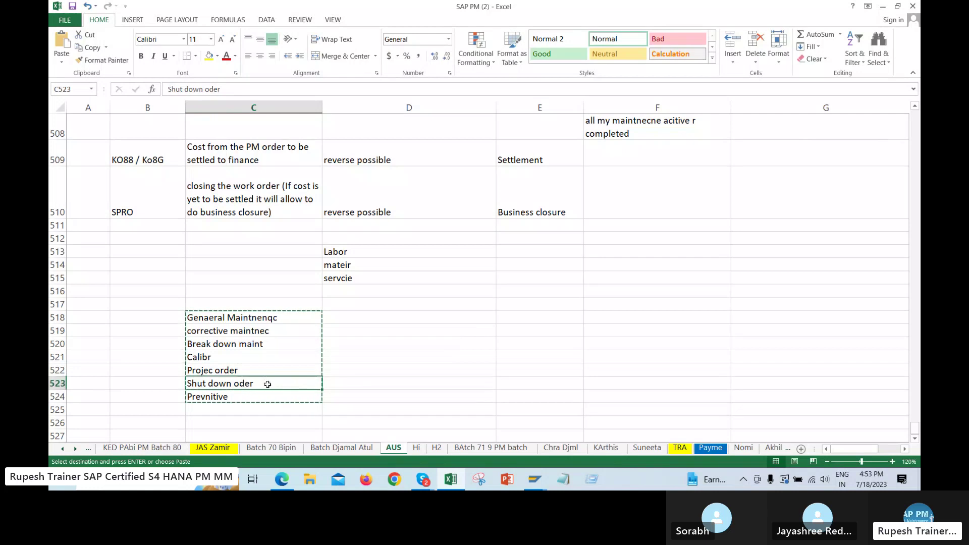
pyautogui.click(256, 400)
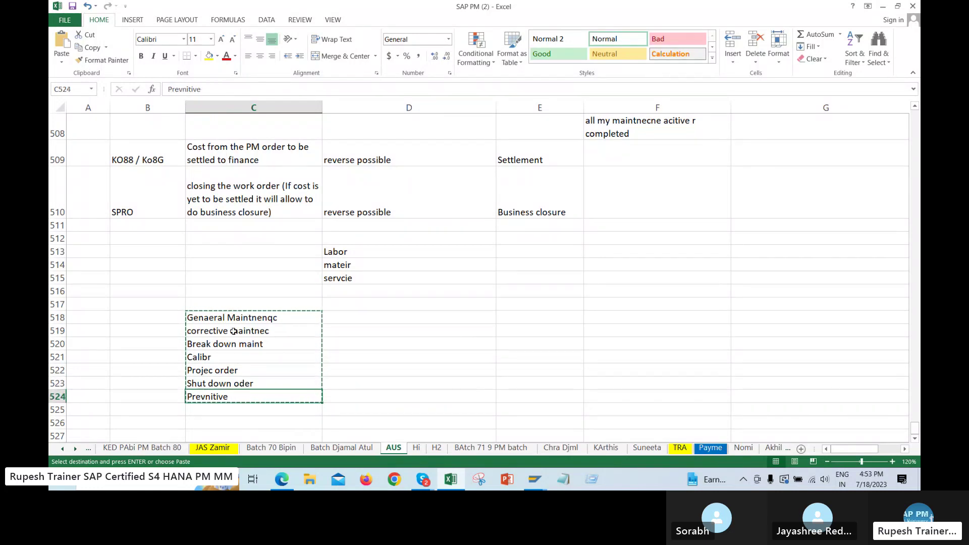
pyautogui.moveTo(235, 318); pyautogui.dragTo(241, 329)
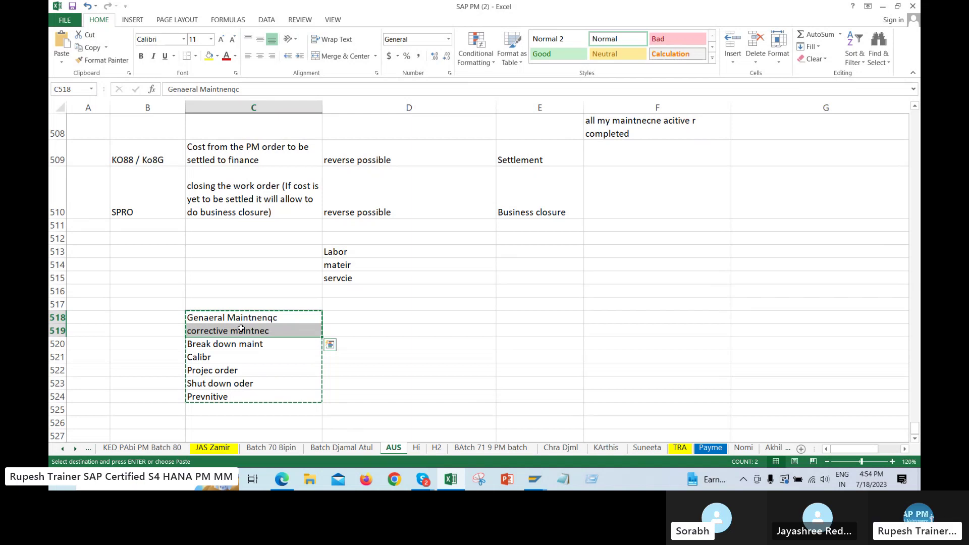
# Copy C518:C519, insert them at row 54 on the Hi sheet, then undo it
pyautogui.hotkey('ctrl', 'c')
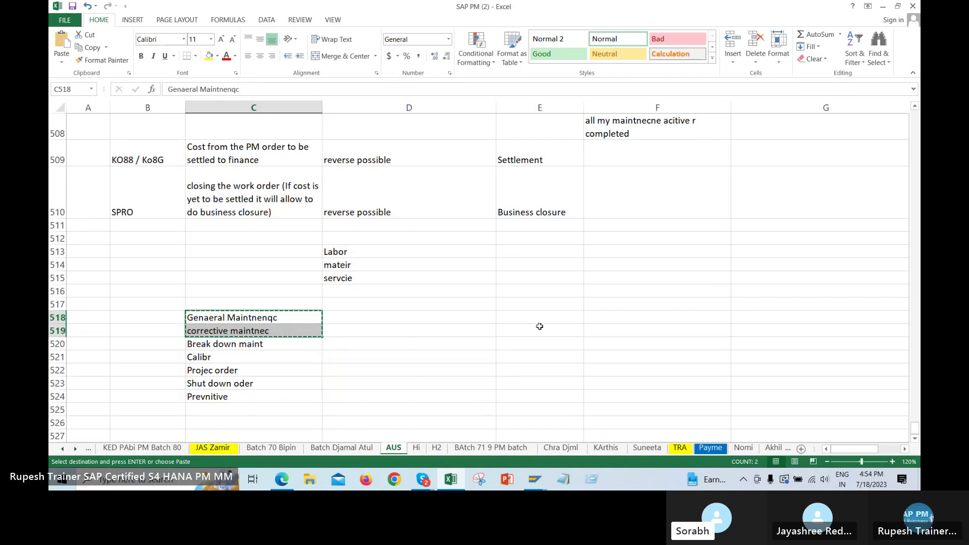
pyautogui.click(416, 448)
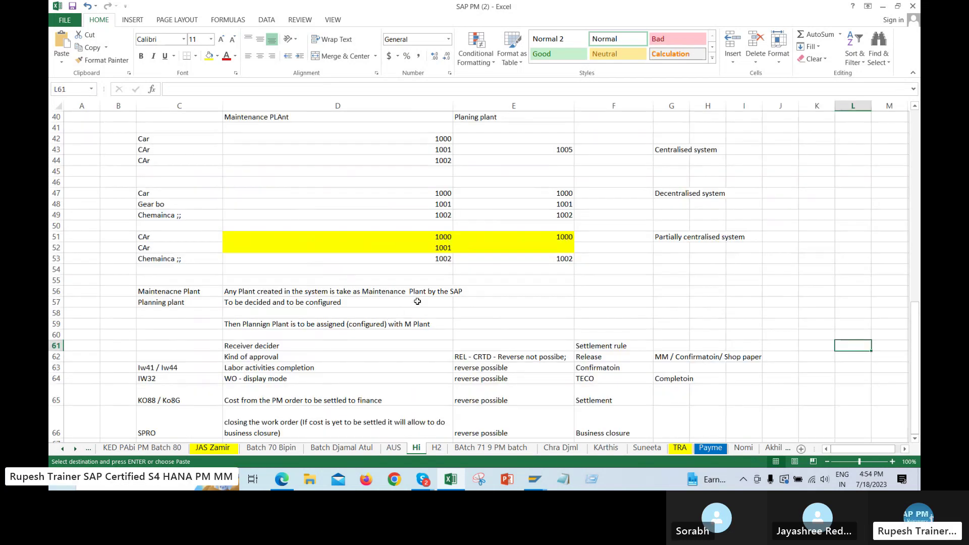
pyautogui.scroll(-1, 453, 284)
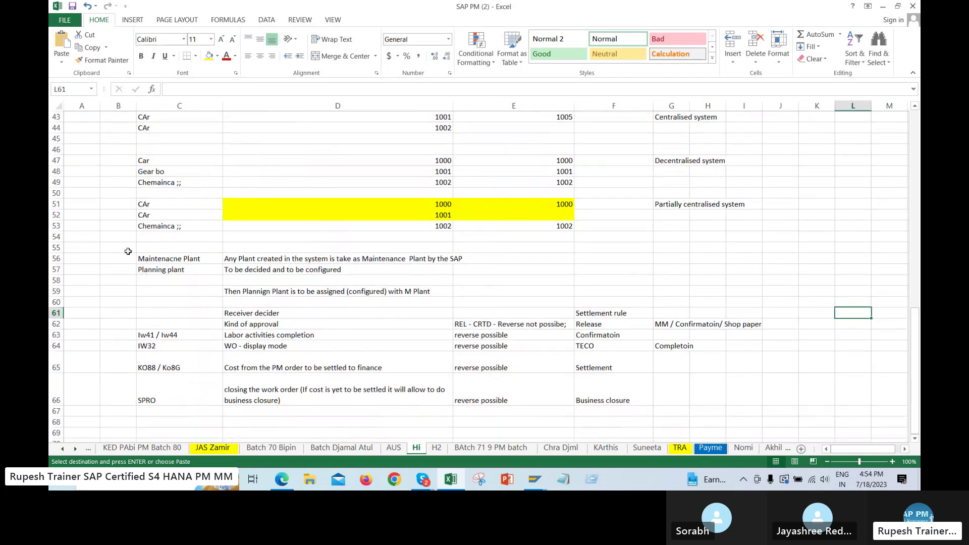
pyautogui.rightClick(141, 241)
pyautogui.click(59, 239)
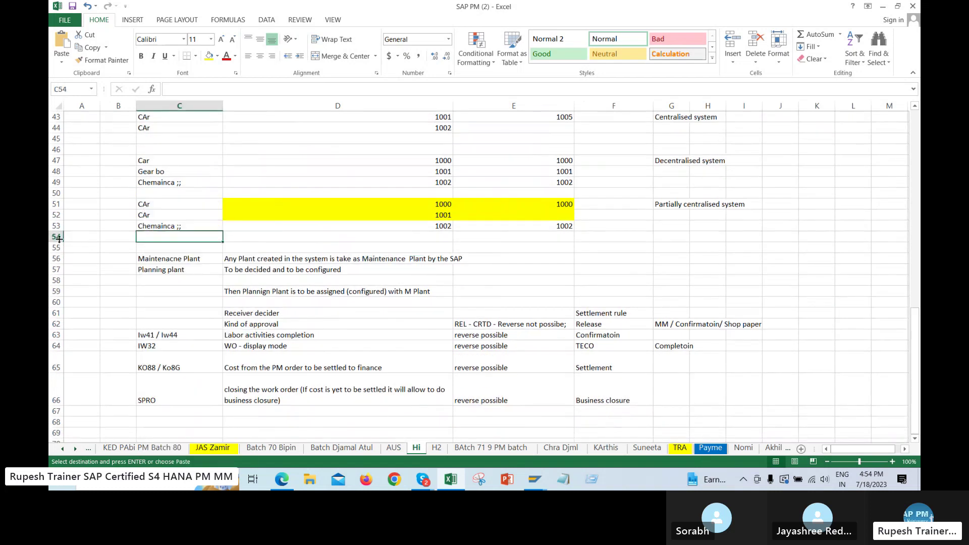
pyautogui.click(58, 237)
pyautogui.rightClick(133, 236)
pyautogui.click(161, 310)
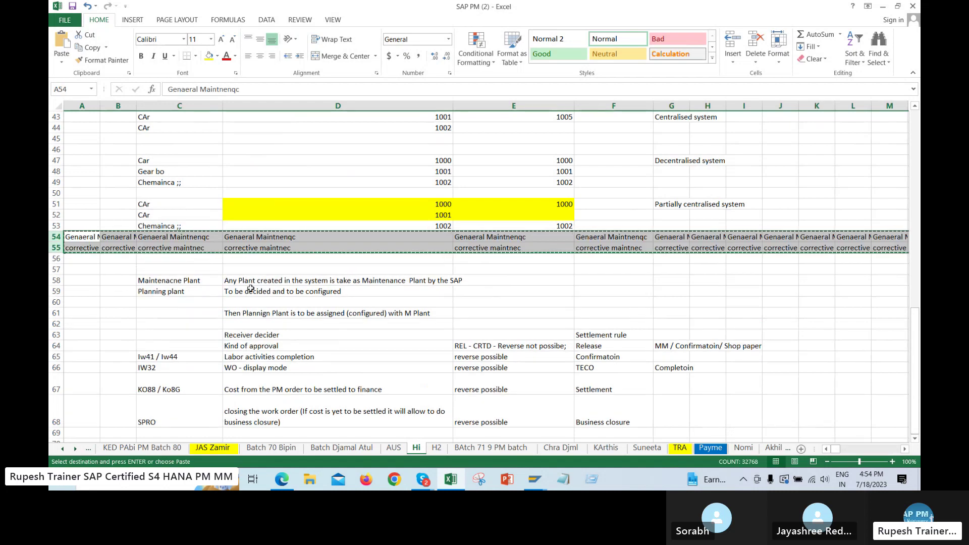
pyautogui.hotkey('ctrl', 'z')
# Cancel the pending copy on the AUS sheet and return to row 55 on Hi
pyautogui.click(228, 289)
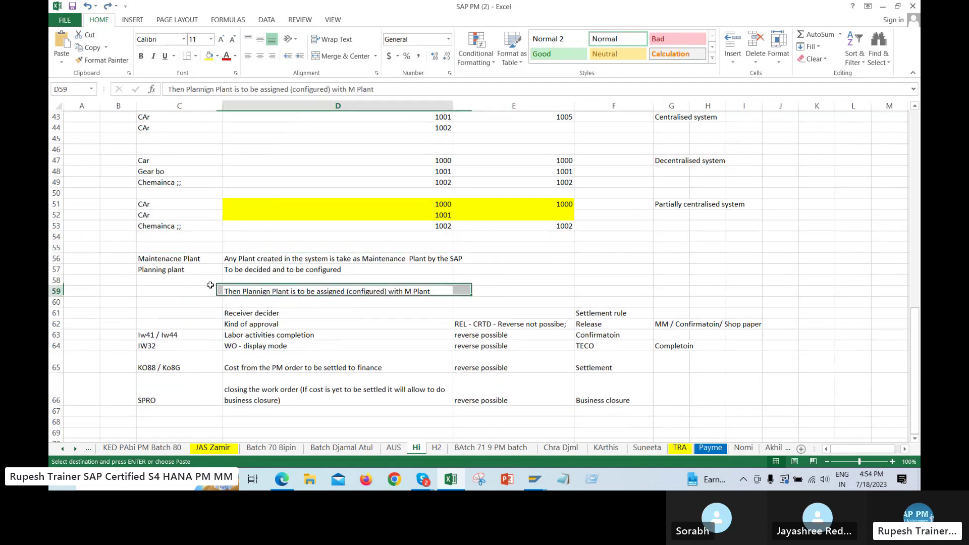
pyautogui.click(56, 248)
pyautogui.rightClick(161, 248)
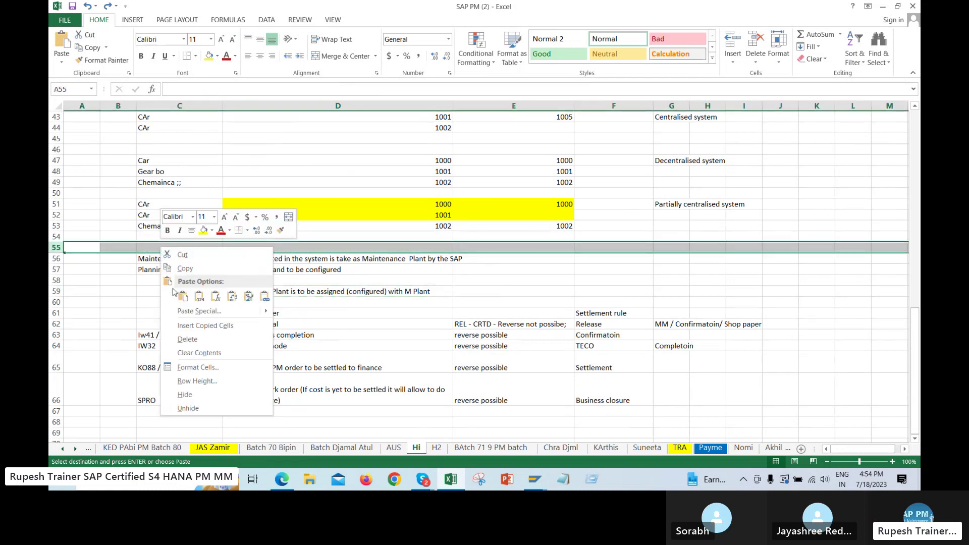
pyautogui.press('Escape')
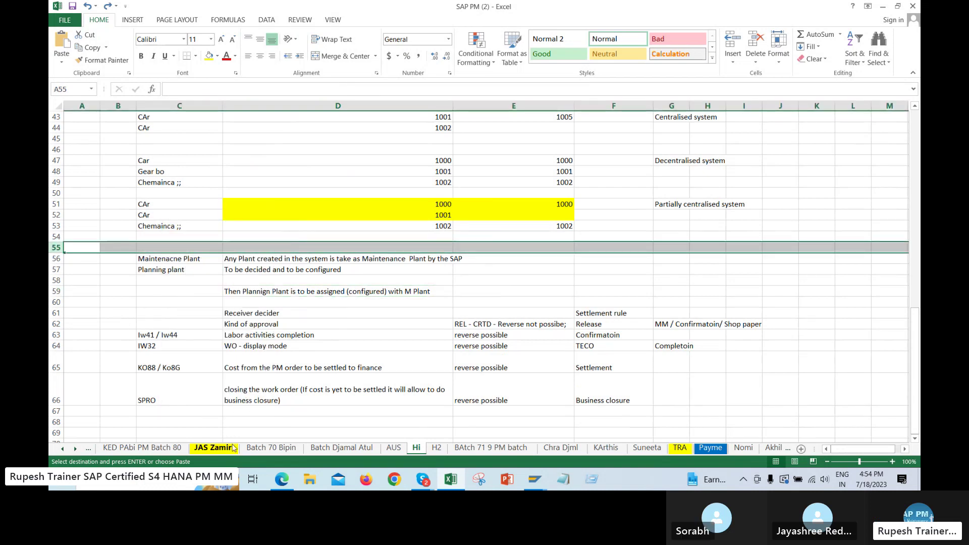
pyautogui.click(394, 449)
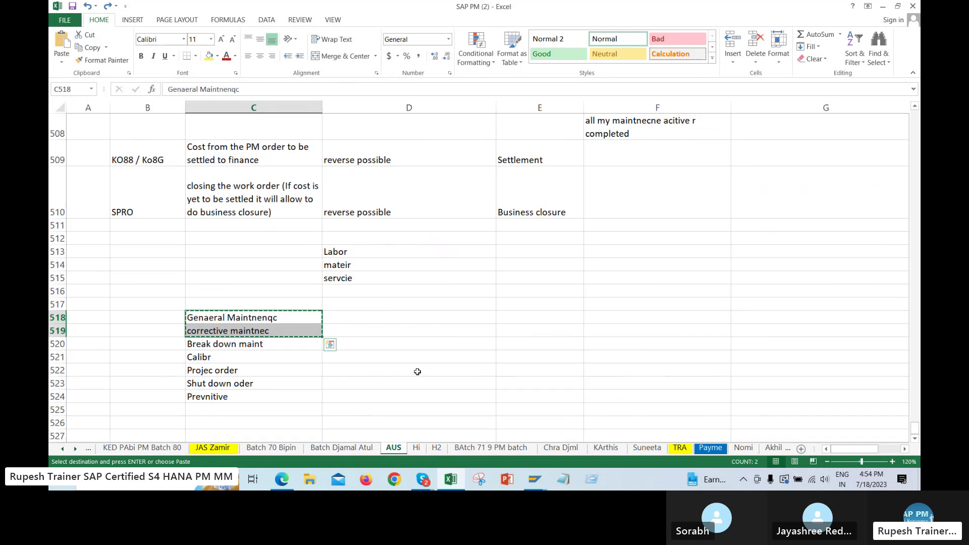
pyautogui.press('Escape')
pyautogui.click(404, 369)
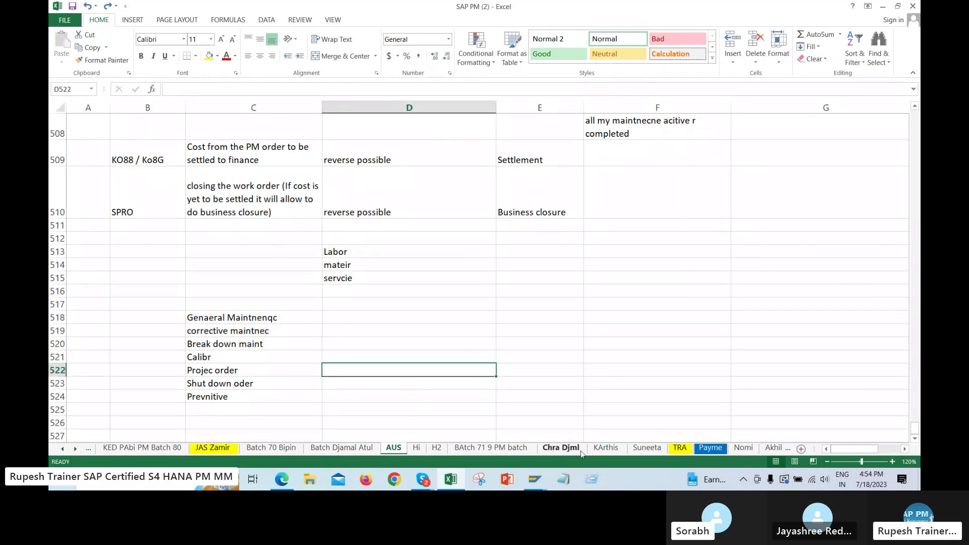
pyautogui.click(417, 448)
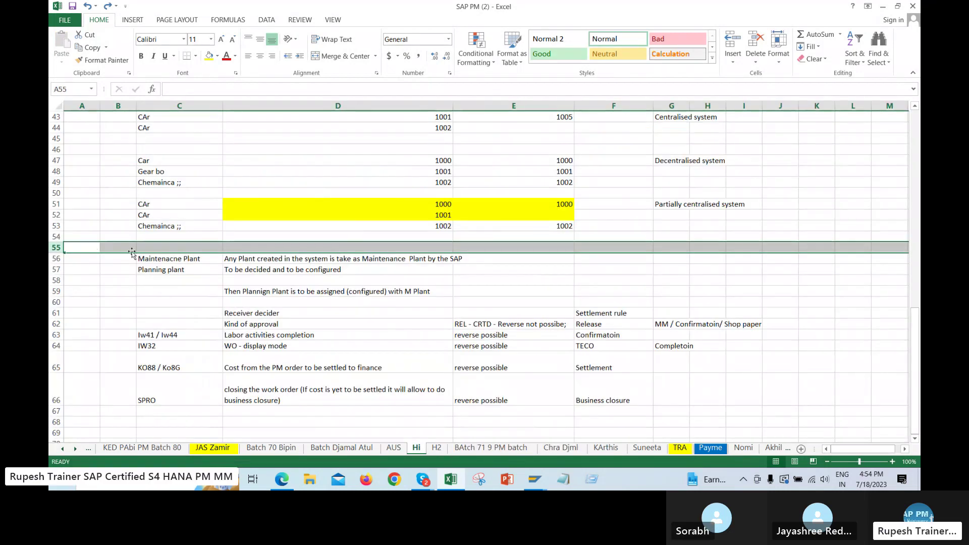
# Insert two blank rows at row 55 on the Hi sheet
pyautogui.rightClick(145, 247)
pyautogui.click(188, 332)
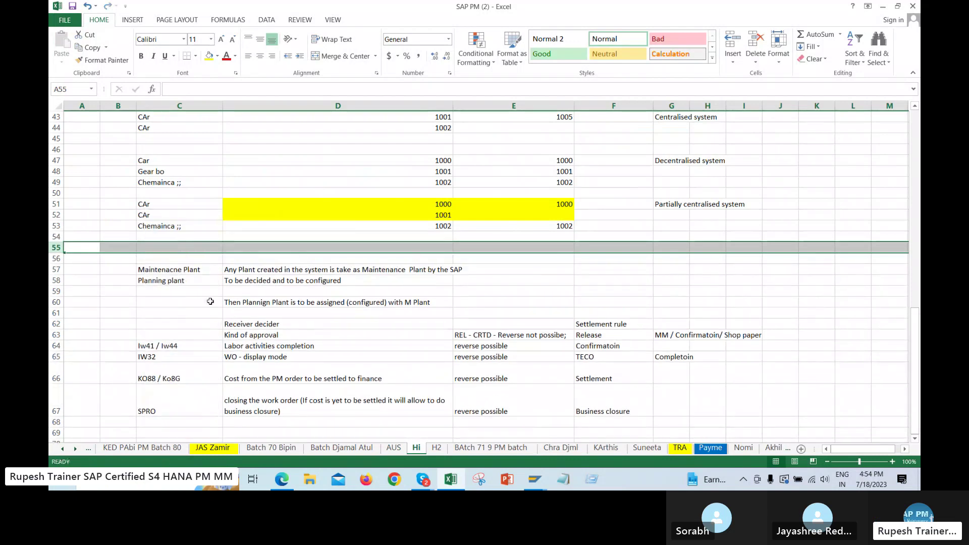
pyautogui.rightClick(199, 247)
pyautogui.click(225, 326)
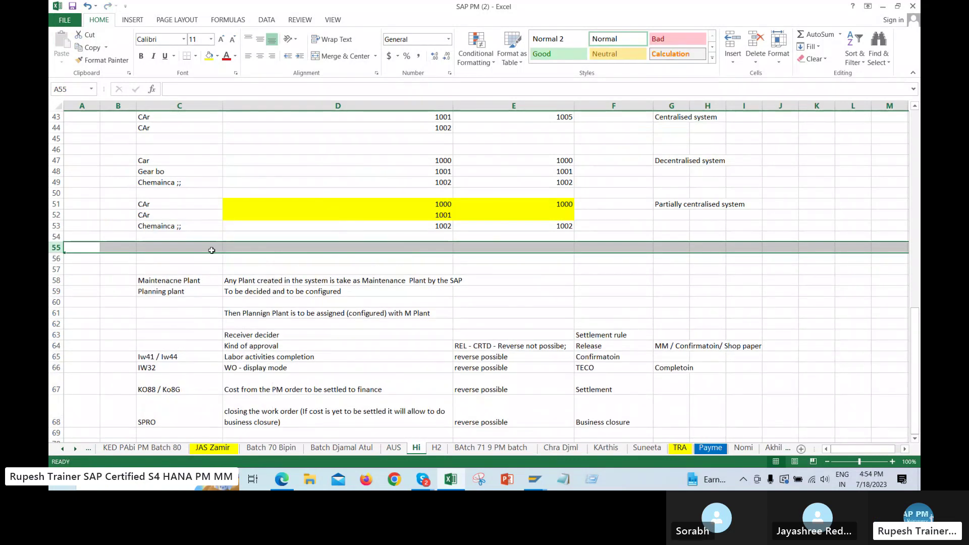
pyautogui.rightClick(212, 251)
pyautogui.press('Escape')
pyautogui.rightClick(227, 249)
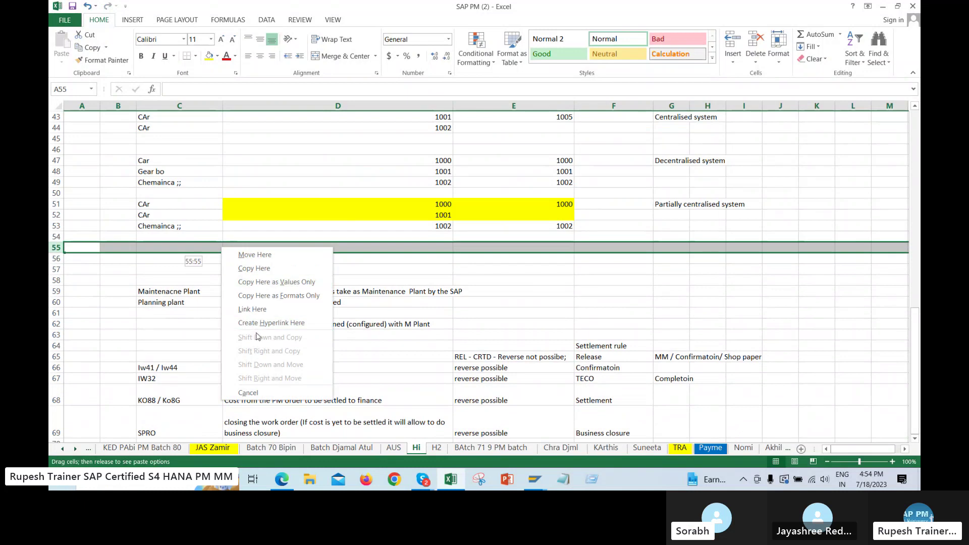
# Insert eleven more blank rows at row 55 on the Hi sheet
pyautogui.click(229, 324)
pyautogui.rightClick(232, 246)
pyautogui.click(233, 247)
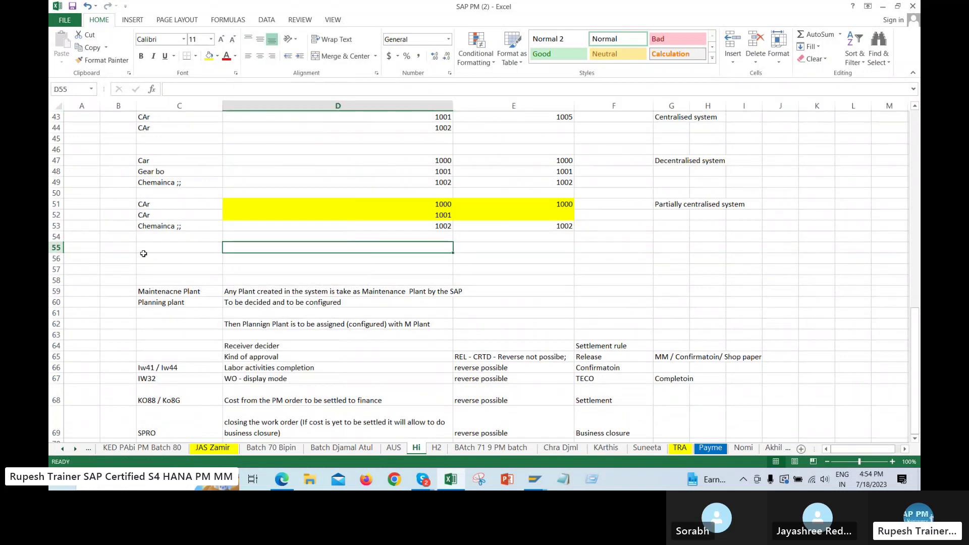
pyautogui.click(55, 247)
pyautogui.rightClick(167, 247)
pyautogui.click(192, 324)
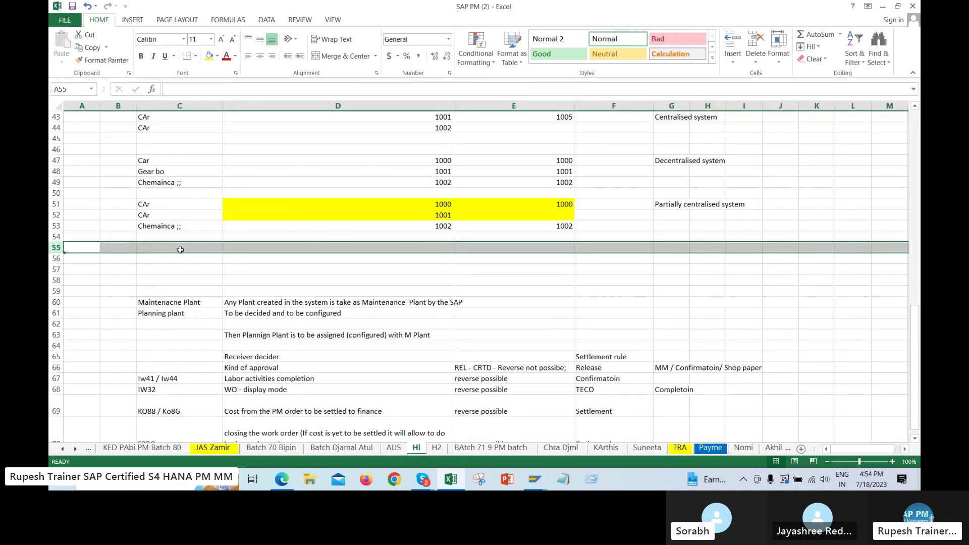
pyautogui.rightClick(188, 248)
pyautogui.click(203, 324)
pyautogui.rightClick(202, 249)
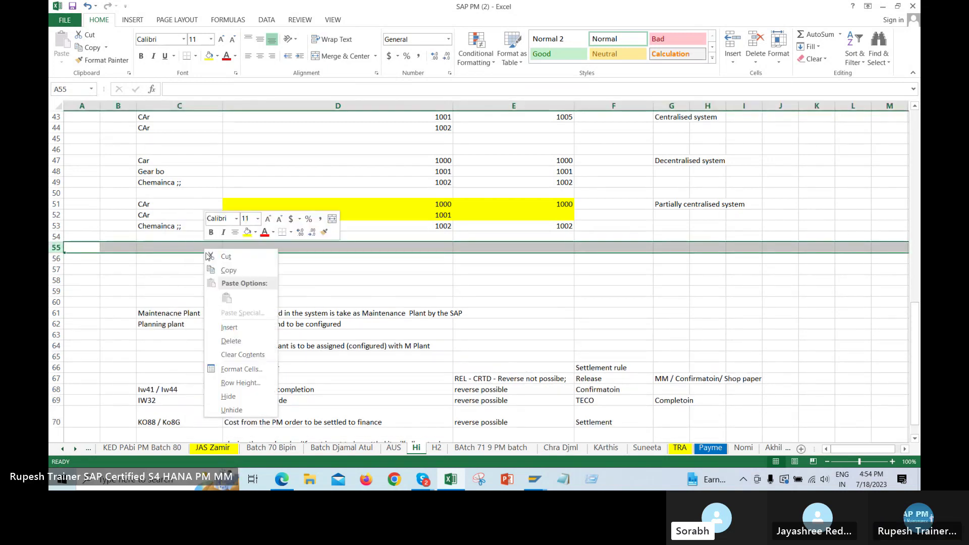
pyautogui.click(211, 325)
pyautogui.rightClick(198, 253)
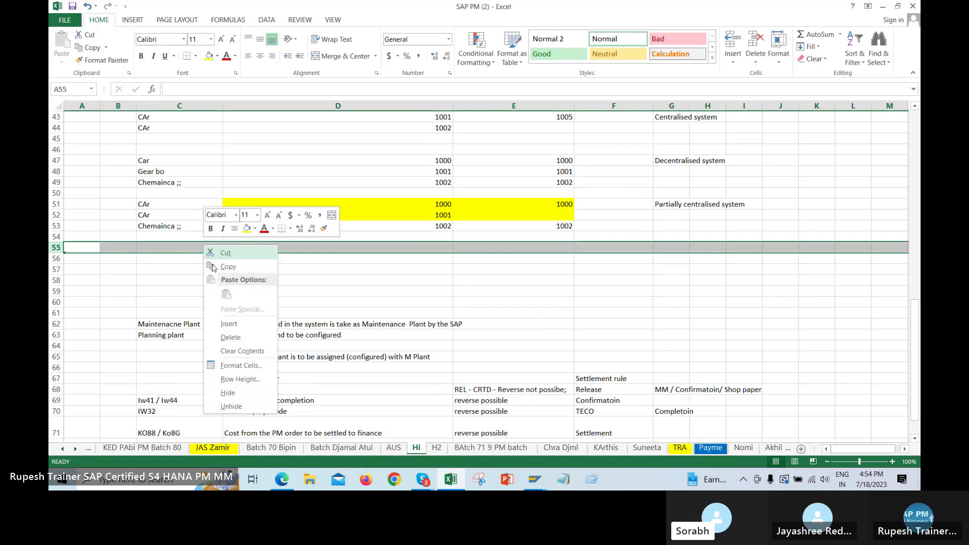
pyautogui.click(225, 324)
pyautogui.rightClick(206, 248)
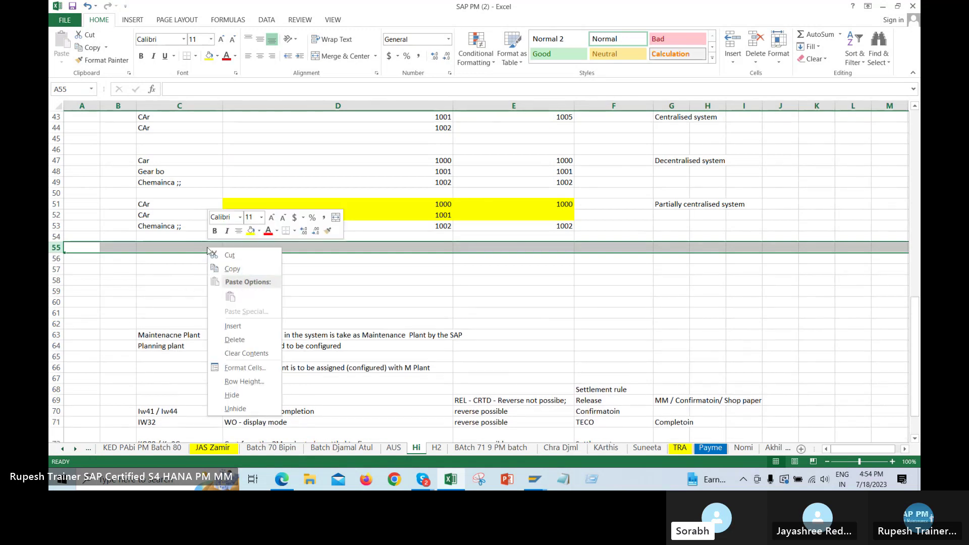
pyautogui.click(225, 325)
pyautogui.rightClick(201, 250)
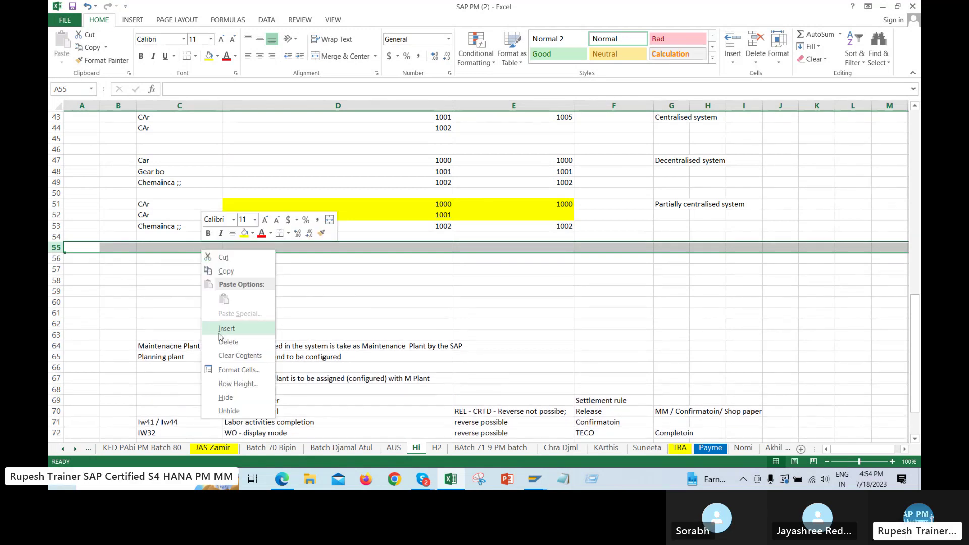
pyautogui.click(225, 324)
pyautogui.rightClick(201, 250)
pyautogui.click(226, 326)
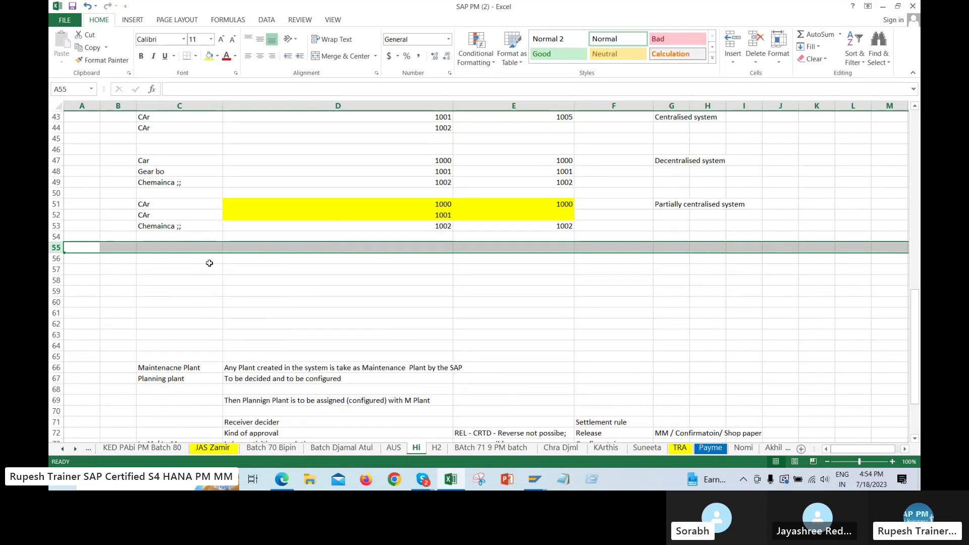
pyautogui.rightClick(208, 247)
pyautogui.click(231, 325)
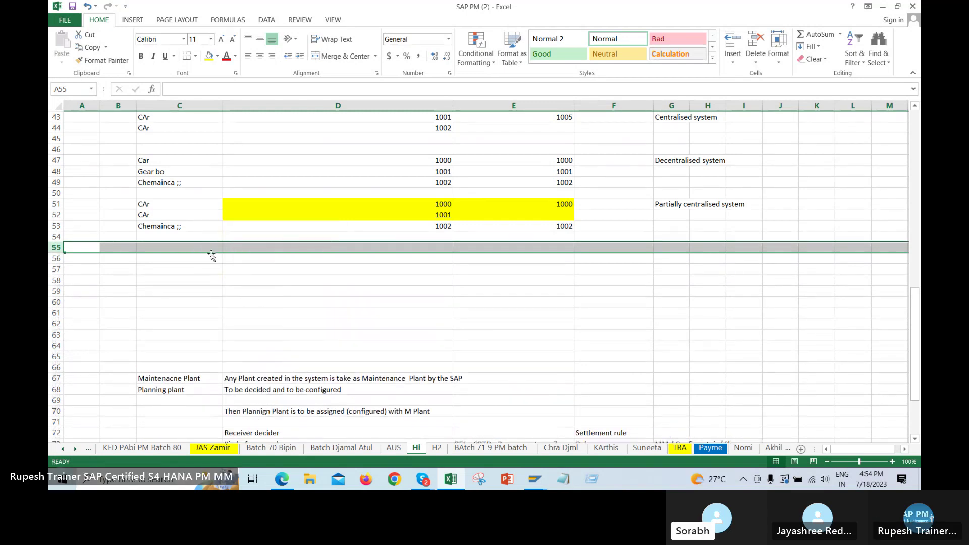
pyautogui.rightClick(210, 253)
pyautogui.click(230, 323)
pyautogui.rightClick(200, 252)
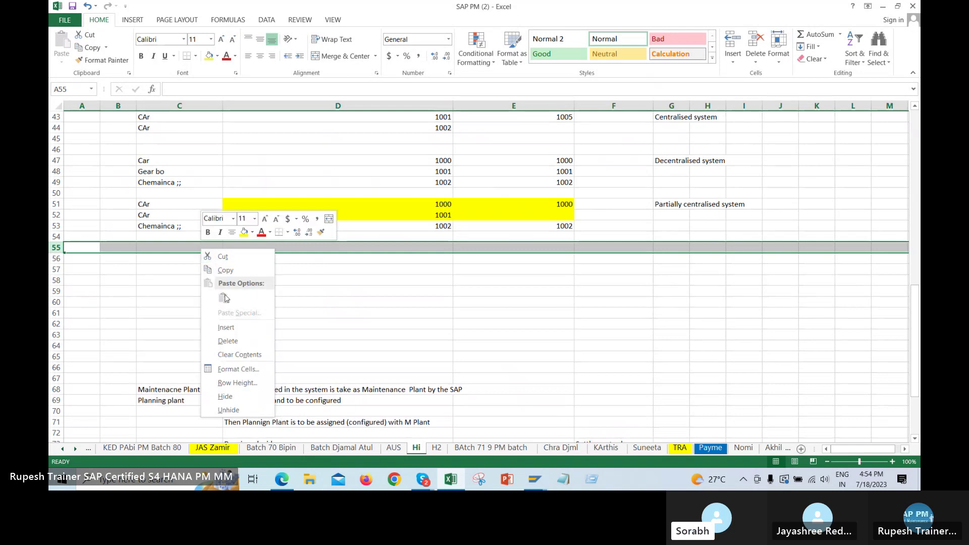
pyautogui.click(232, 324)
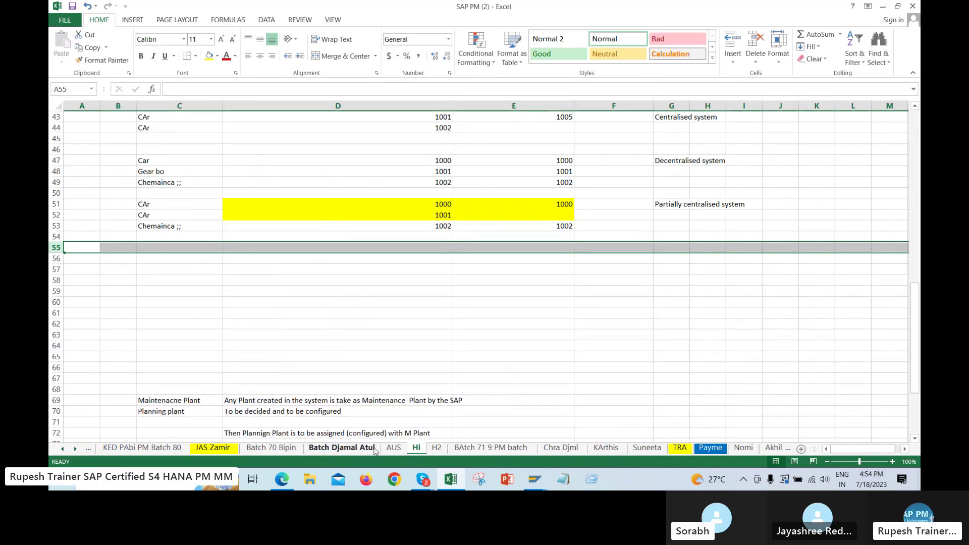
# Copy the order types in AUS C518:C524 and paste them into D57:D63 on Hi
pyautogui.click(393, 448)
pyautogui.moveTo(238, 323); pyautogui.dragTo(243, 397)
pyautogui.hotkey('ctrl', 'c')
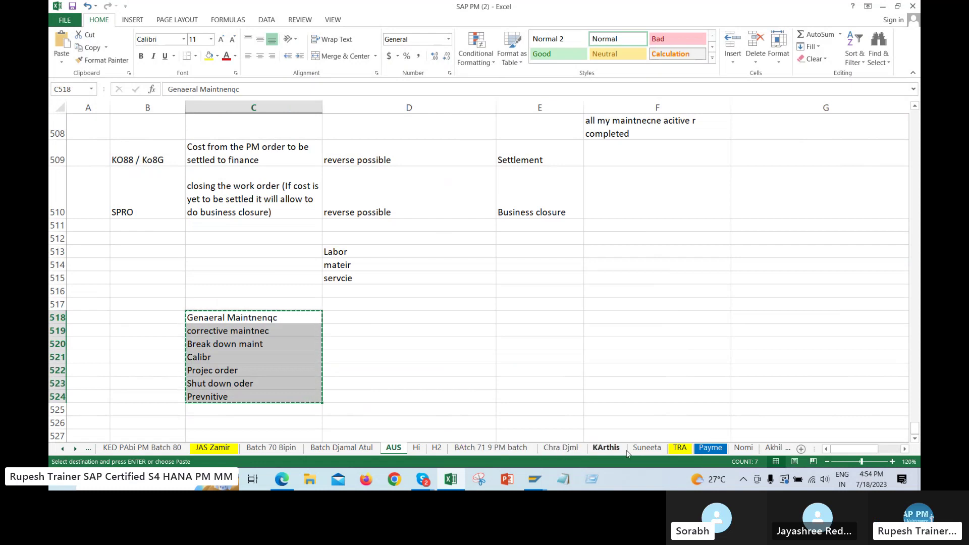
pyautogui.click(416, 447)
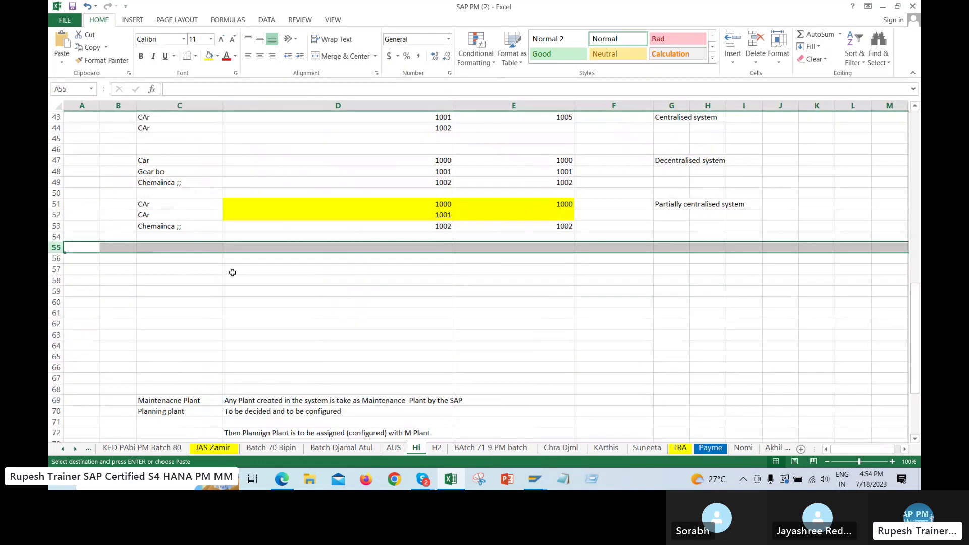
pyautogui.click(180, 260)
pyautogui.click(297, 267)
pyautogui.hotkey('ctrl', 'v')
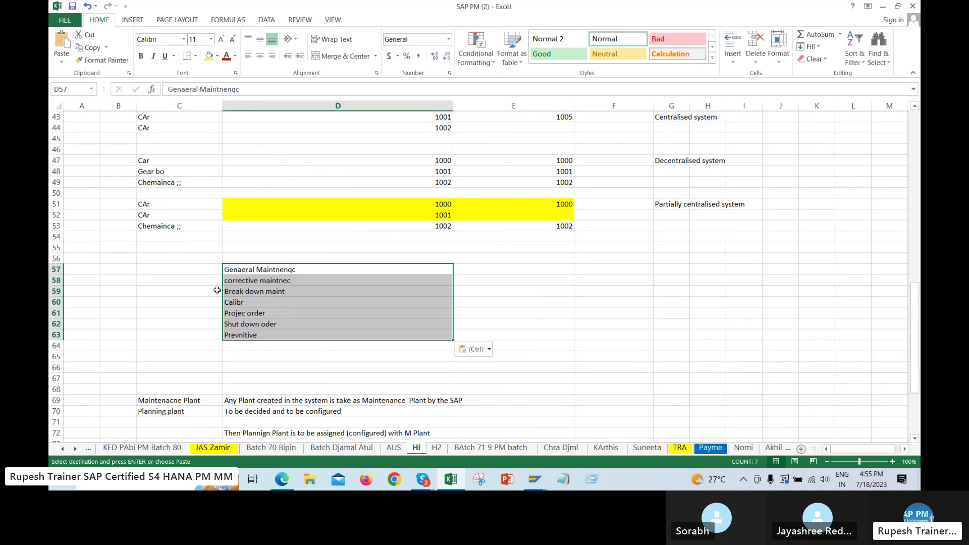
pyautogui.click(198, 312)
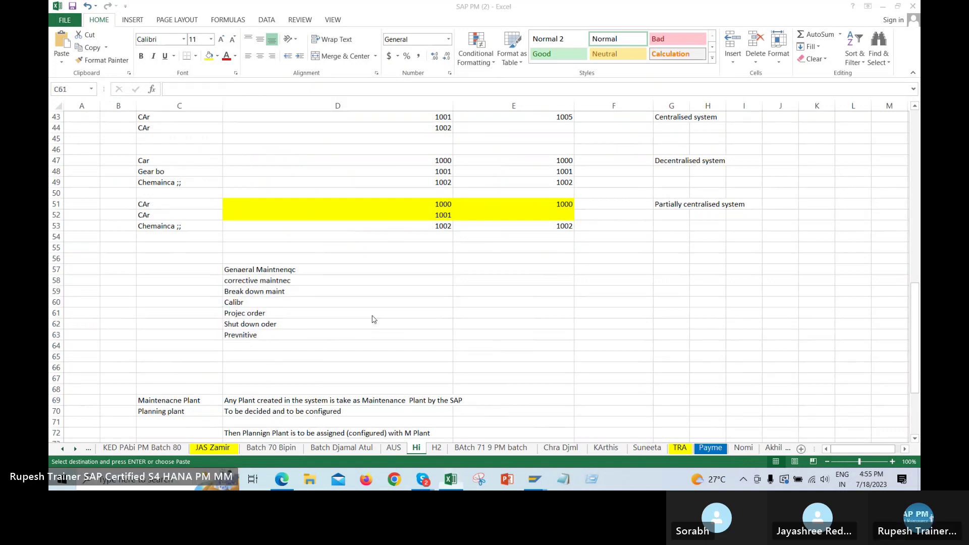
# Return to the AUS sheet and scroll up to the IW31/ IW21 entry
pyautogui.click(402, 448)
pyautogui.click(478, 304)
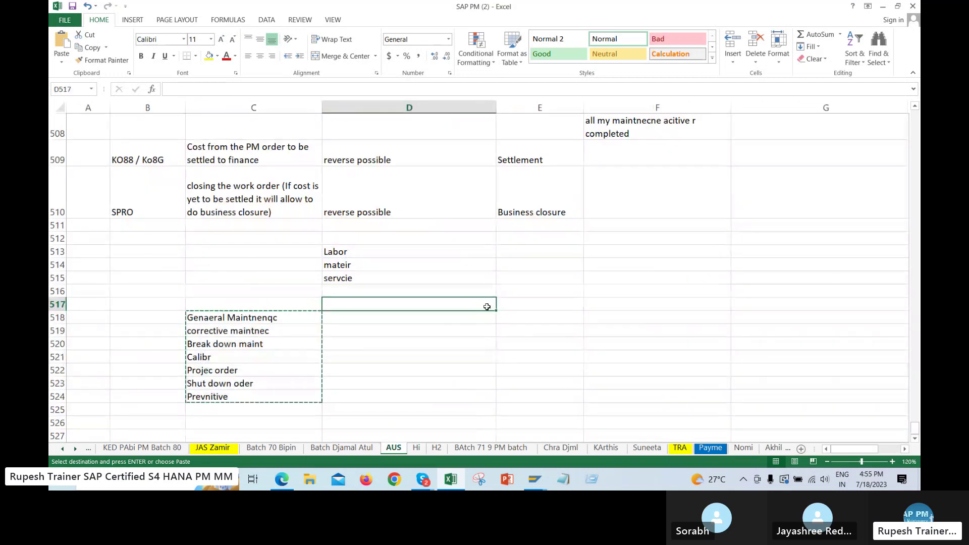
pyautogui.scroll(3, 137, 182)
pyautogui.click(136, 172)
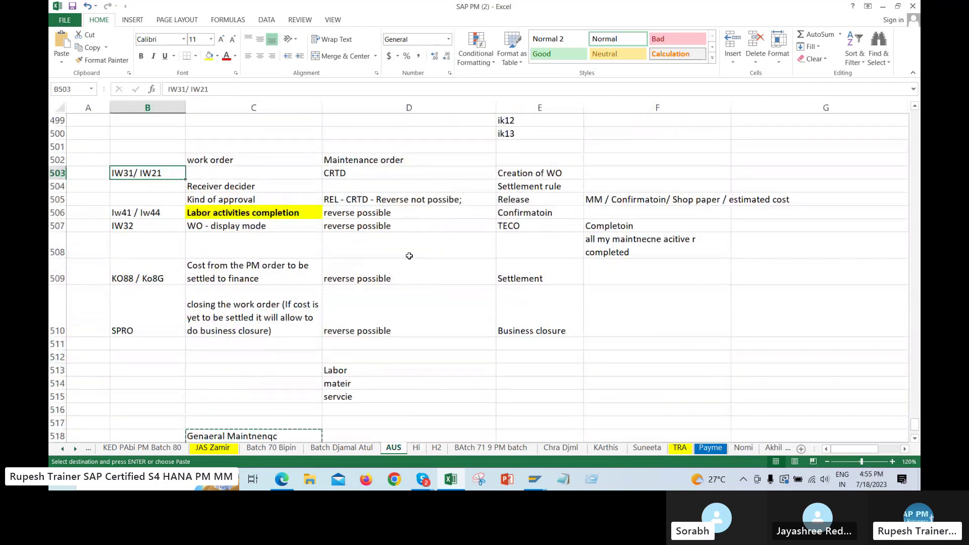
# Enter the label 'Order type' in D527 and copy it
pyautogui.click(548, 172)
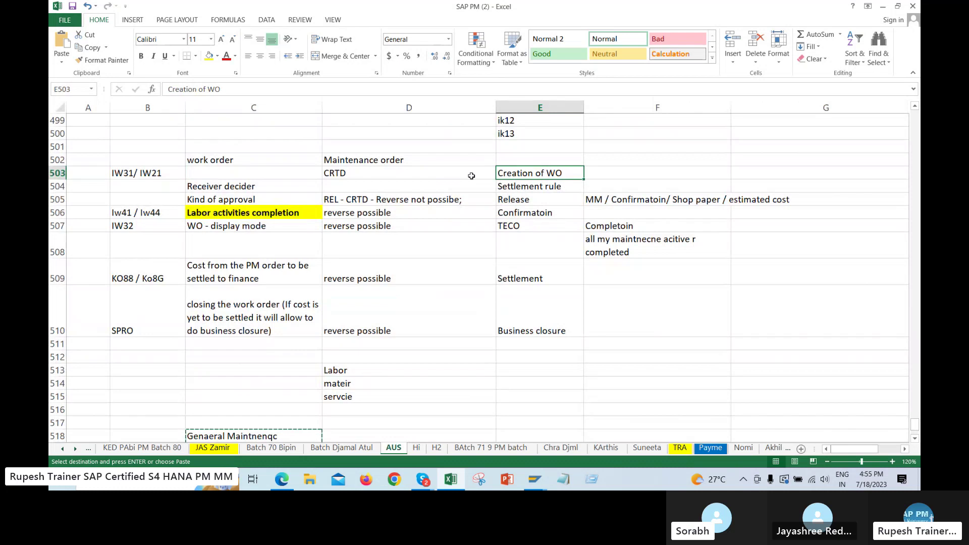
pyautogui.scroll(-6, 618, 326)
pyautogui.click(354, 252)
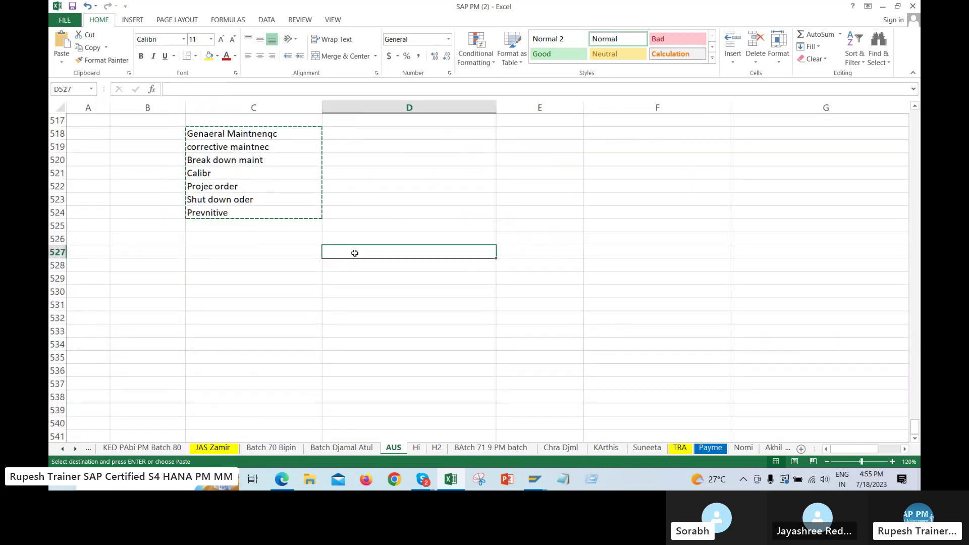
pyautogui.write('Order t')
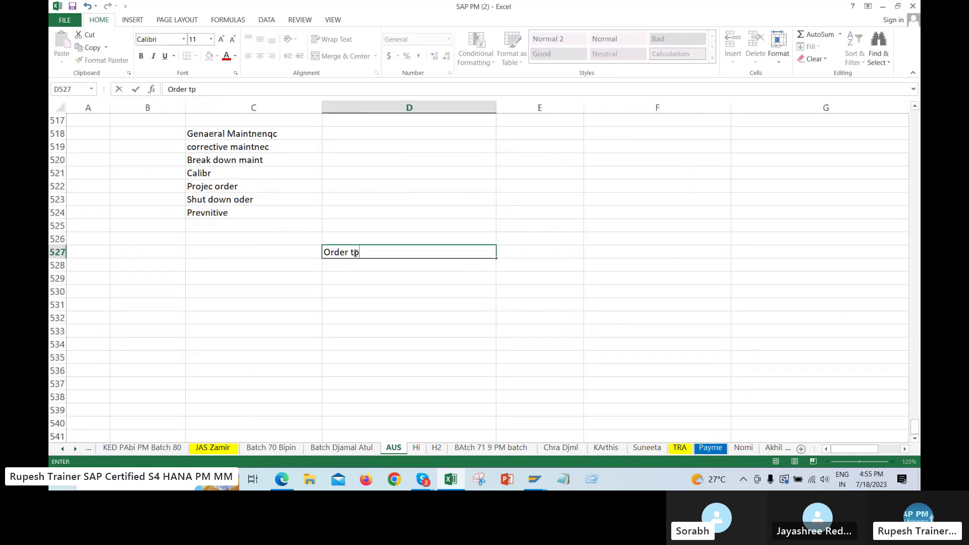
pyautogui.write('ype')
pyautogui.press('Return')
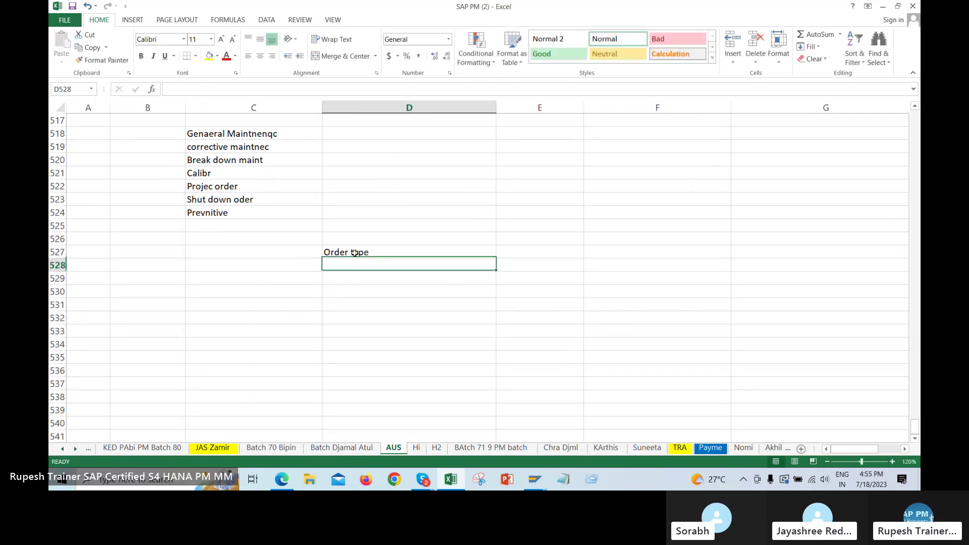
pyautogui.click(347, 250)
pyautogui.hotkey('ctrl', 'c')
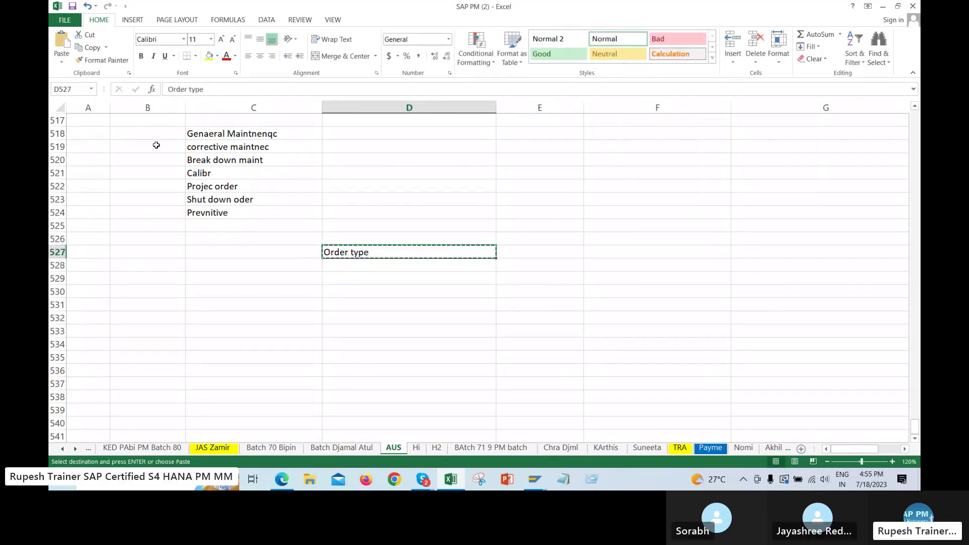
# Merge B518:B524, then paste the Order type label into B518
pyautogui.moveTo(157, 134); pyautogui.dragTo(153, 208)
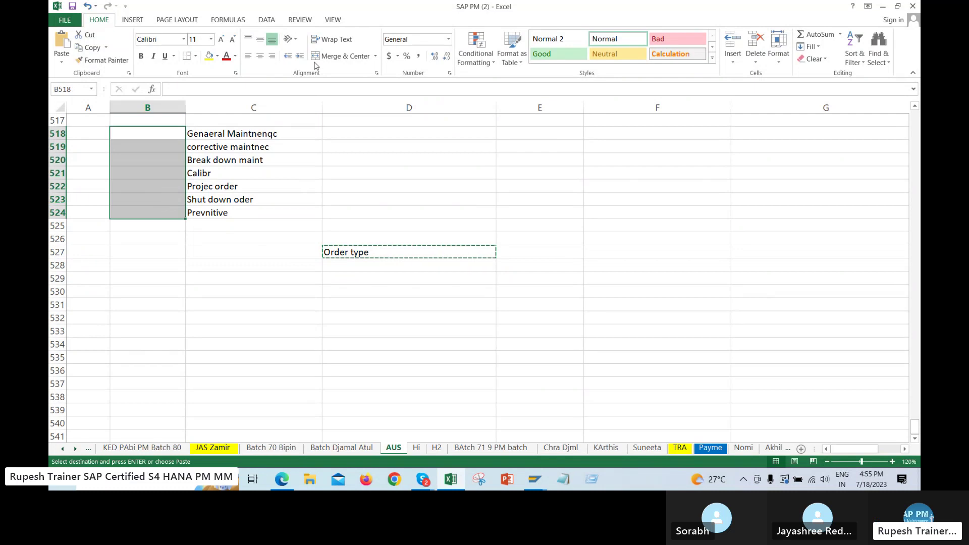
pyautogui.click(341, 56)
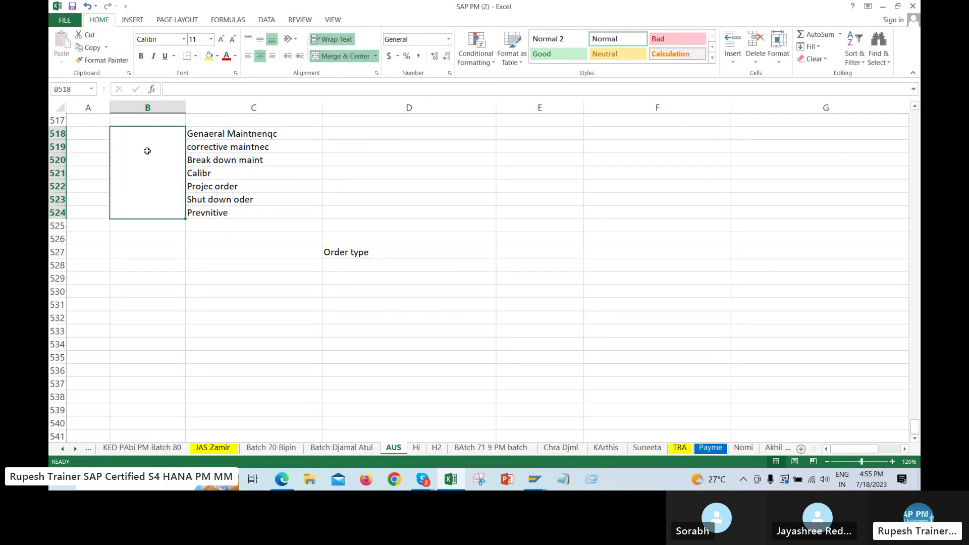
pyautogui.doubleClick(129, 163)
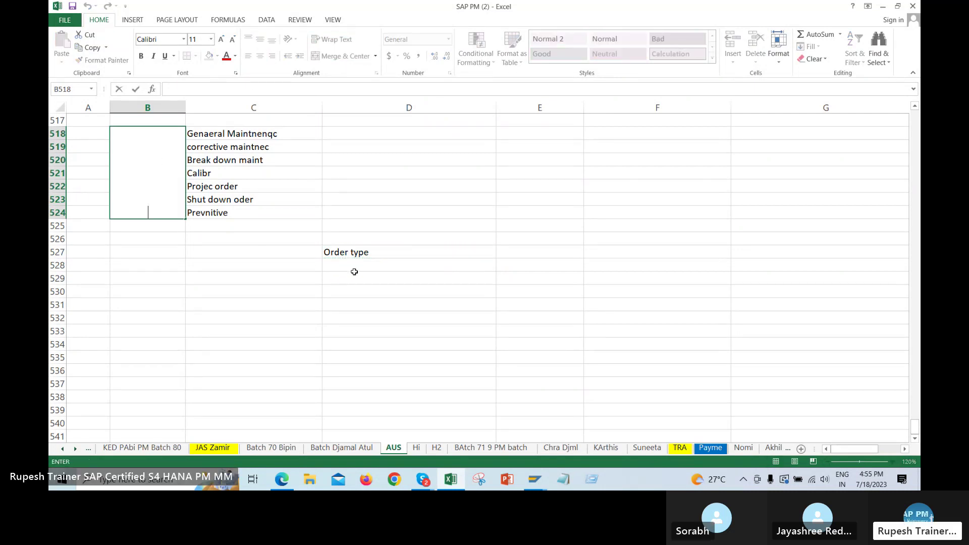
pyautogui.click(381, 251)
pyautogui.hotkey('ctrl', 'c')
pyautogui.click(141, 162)
pyautogui.hotkey('ctrl', 'v')
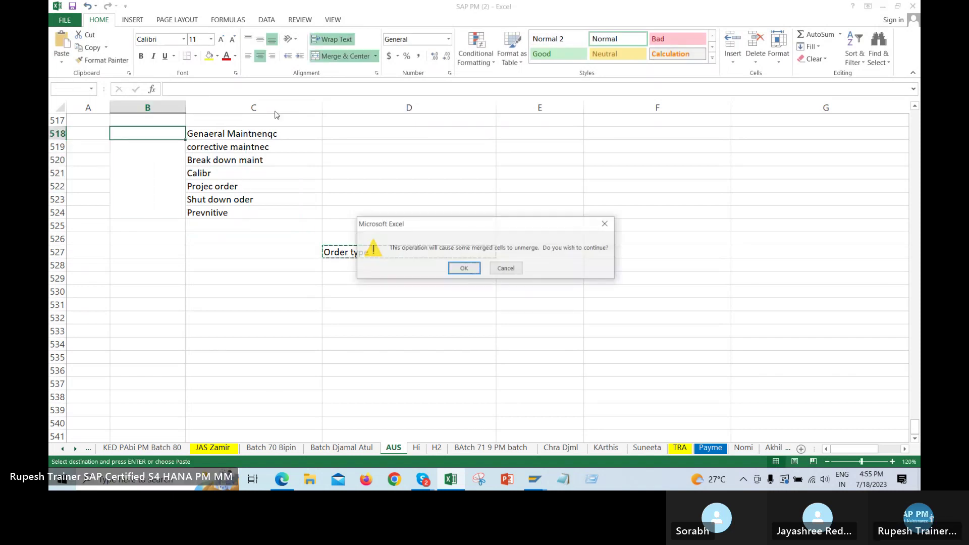
pyautogui.press('Return')
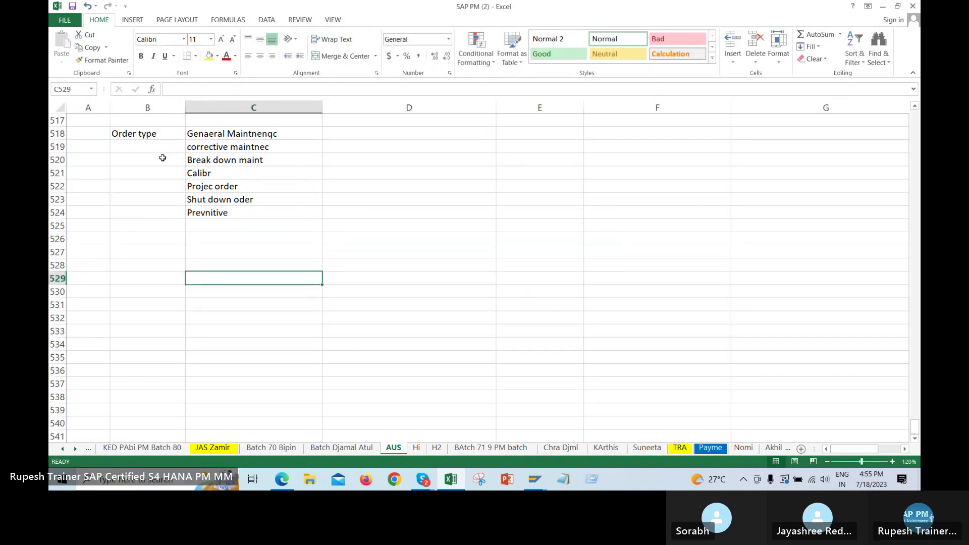
# Re-merge B518:B524 around the Order type label and centre it vertically
pyautogui.moveTo(165, 137); pyautogui.dragTo(167, 210)
pyautogui.click(344, 55)
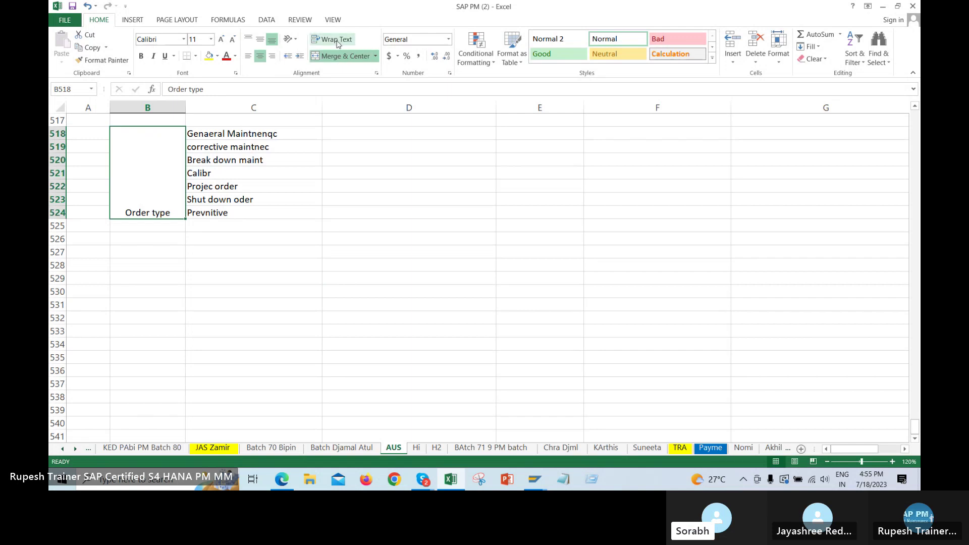
pyautogui.click(260, 40)
pyautogui.click(395, 191)
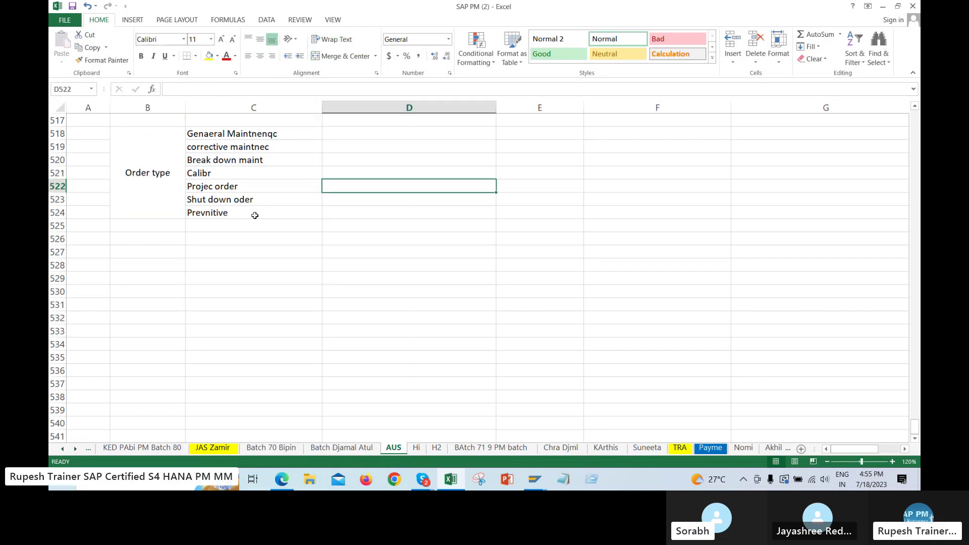
pyautogui.click(366, 228)
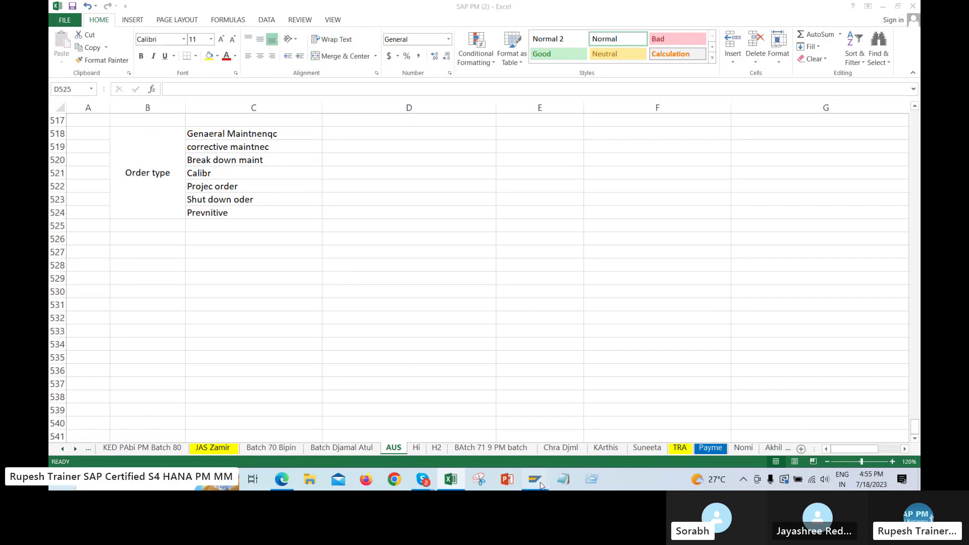
# Start the Create Order transaction (IW31) in SAP and list the 60 maintenance order types
pyautogui.moveTo(535, 479)
pyautogui.click(601, 425)
pyautogui.click(298, 14)
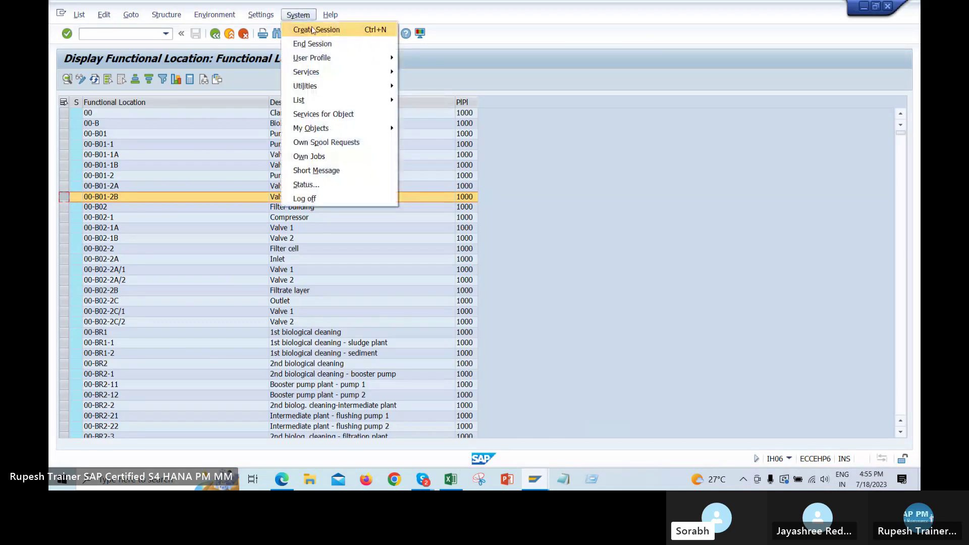
pyautogui.click(548, 101)
pyautogui.hotkey('shift', 'F3')
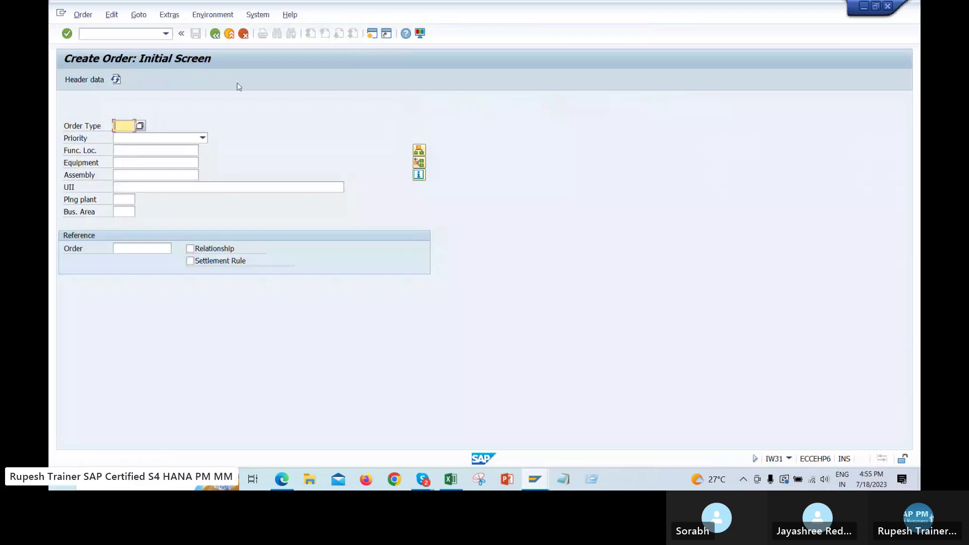
pyautogui.click(139, 126)
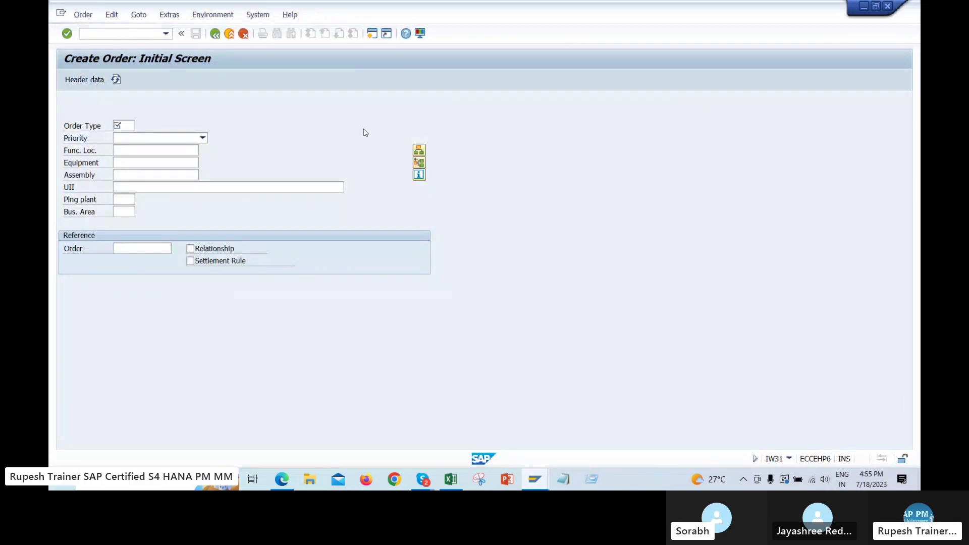
pyautogui.moveTo(271, 104); pyautogui.dragTo(508, 46)
pyautogui.scroll(-3, 593, 217)
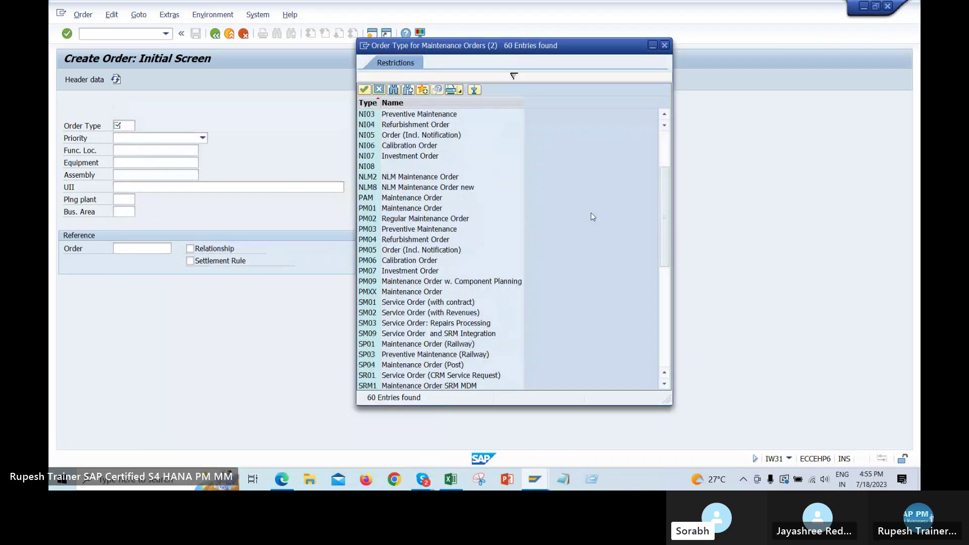
# Show the Skype call's participant list, then Alt+Tab back to the SAP order type list
pyautogui.click(378, 407)
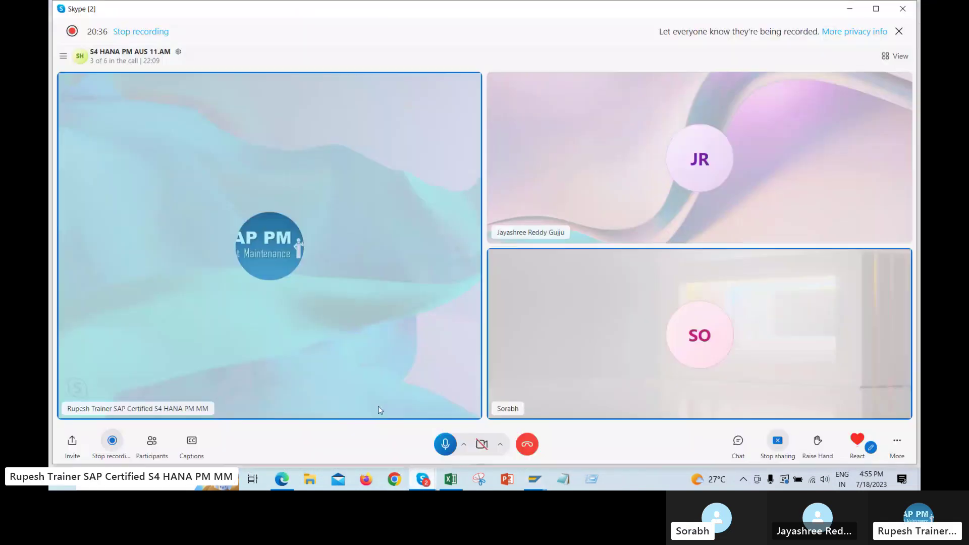
pyautogui.click(151, 444)
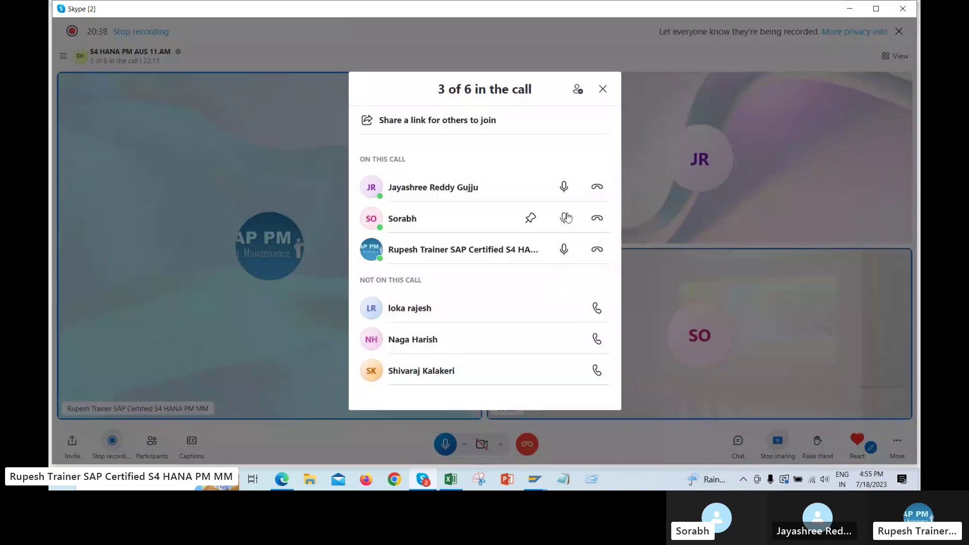
pyautogui.hotkey('alt', 'Tab')
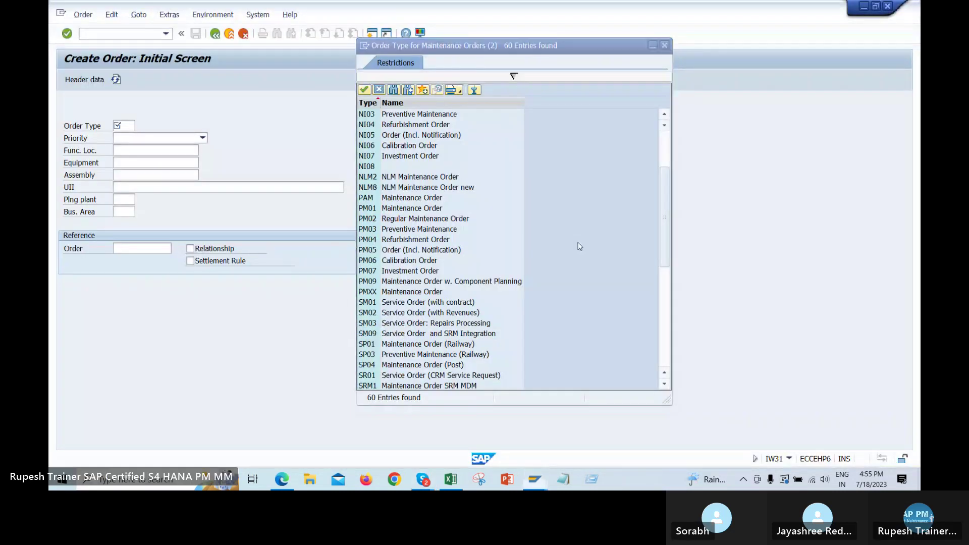
pyautogui.hotkey('alt', 'Tab')
pyautogui.press('Tab')
pyautogui.hotkey('alt', 'Tab')
pyautogui.press('Tab')
pyautogui.press('Tab')
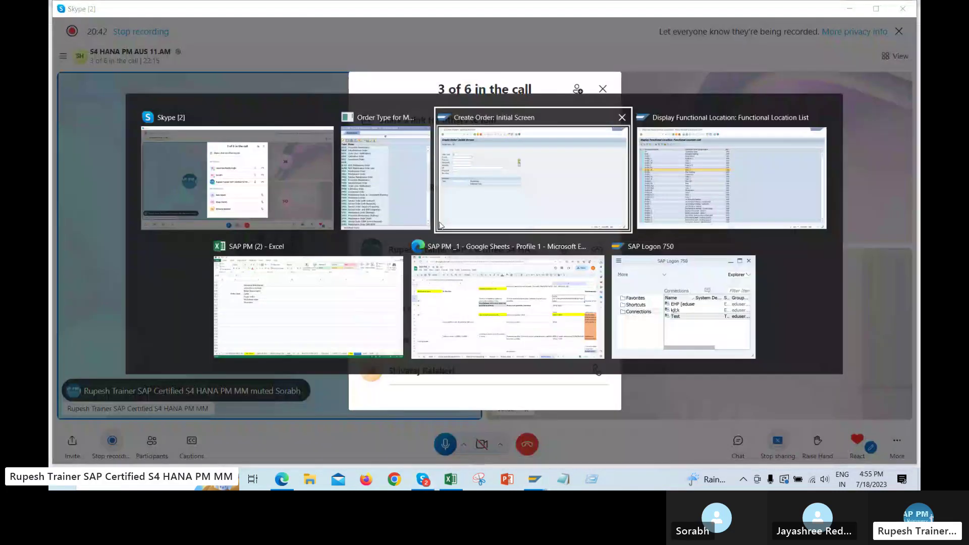
pyautogui.press('Tab')
pyautogui.press('Tab')
pyautogui.press('Tab')
pyautogui.press('Tab')
pyautogui.press('Tab')
pyautogui.press('Tab')
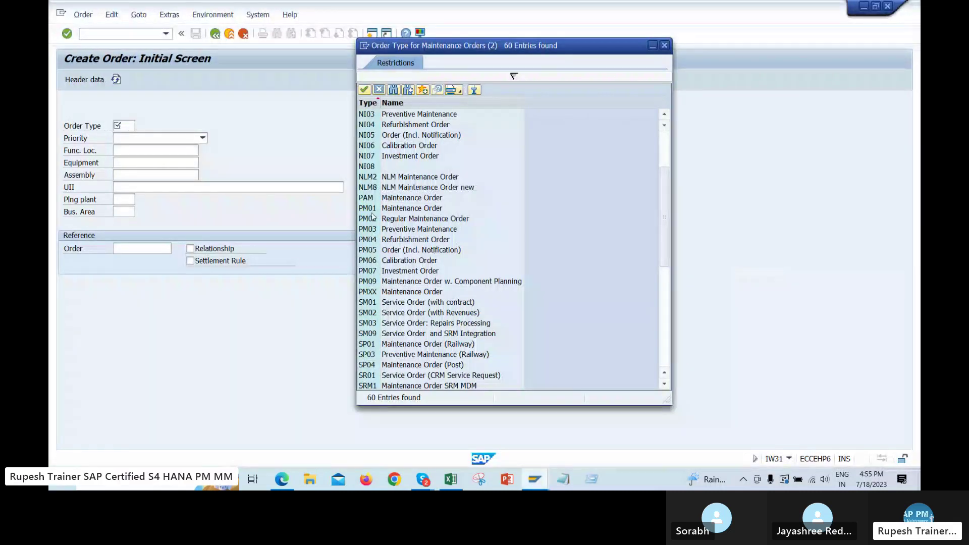
# Compare the PM01 and PM02 order types and choose PM01 Maintenance Order
pyautogui.click(372, 209)
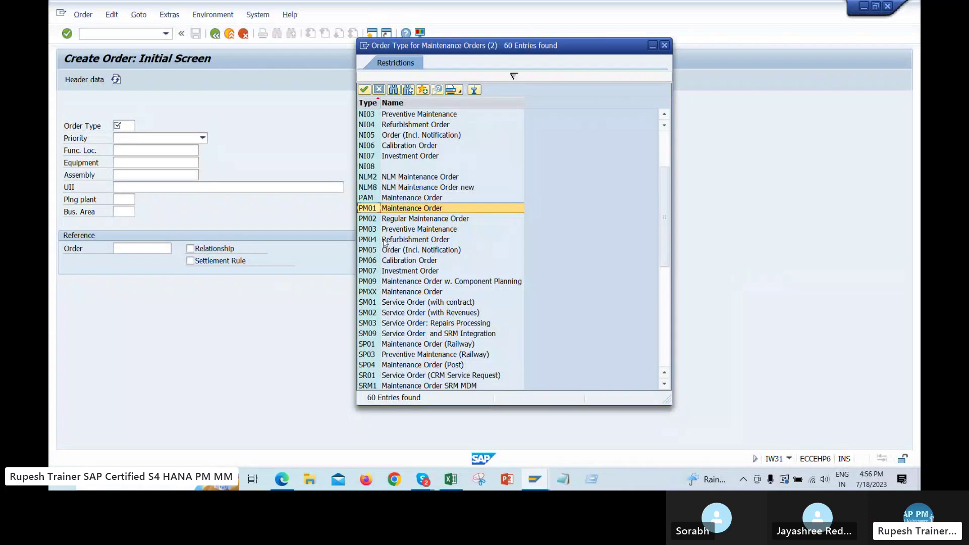
pyautogui.click(370, 220)
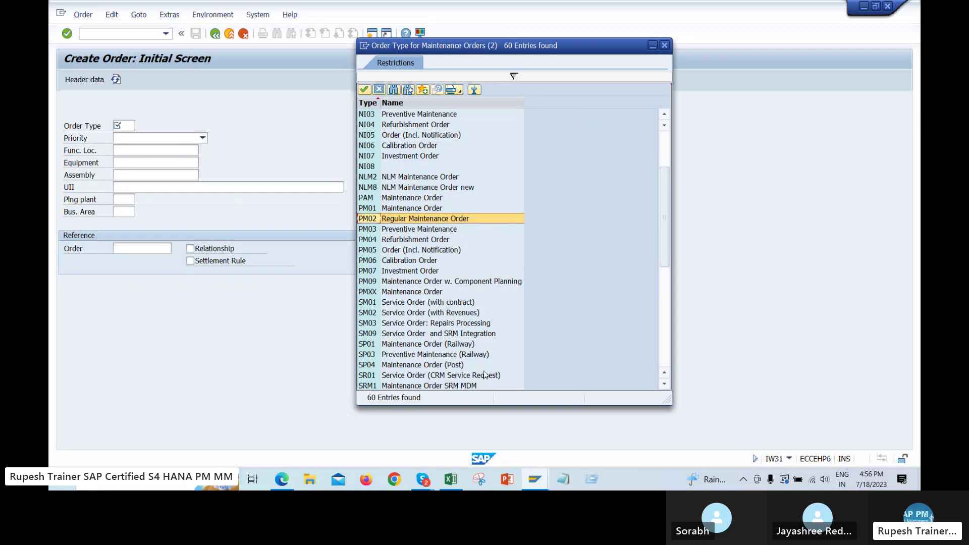
pyautogui.click(417, 209)
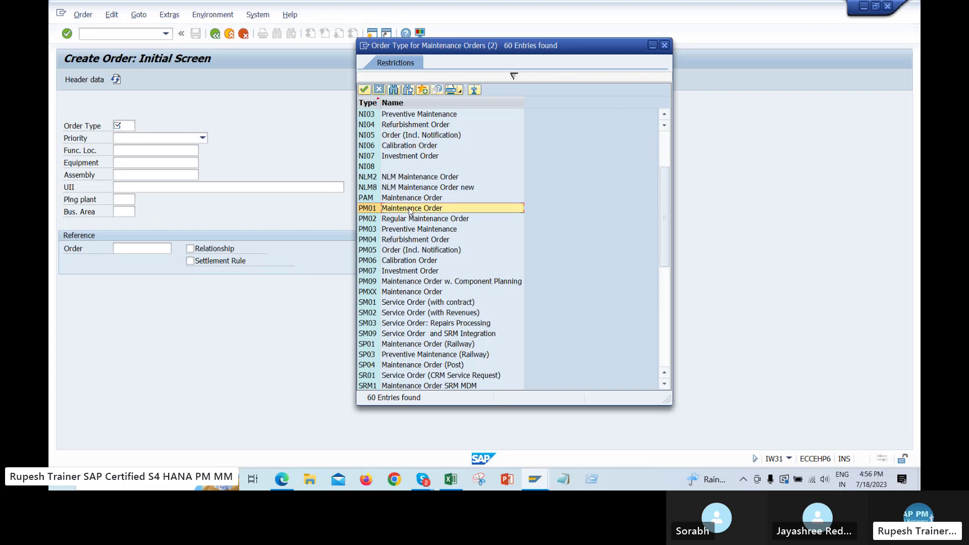
pyautogui.click(433, 219)
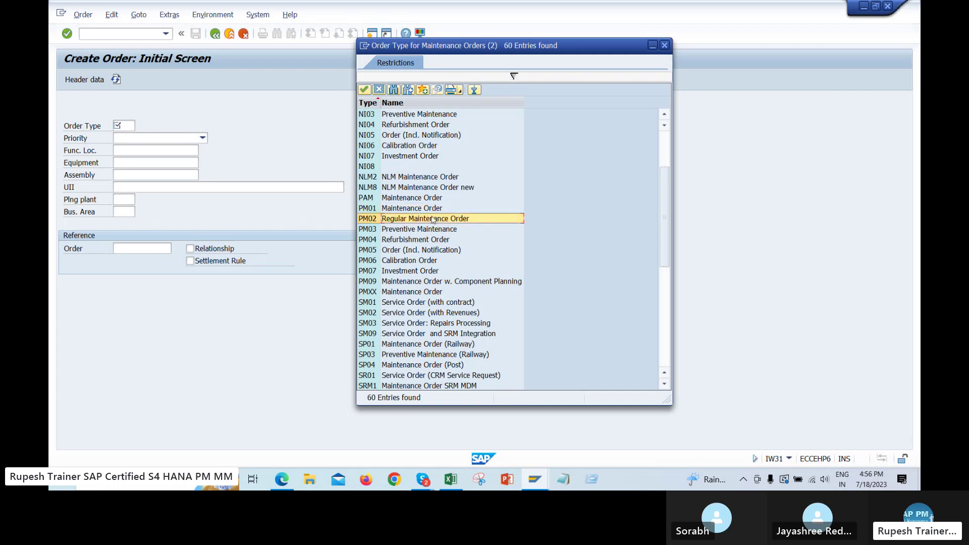
pyautogui.doubleClick(412, 208)
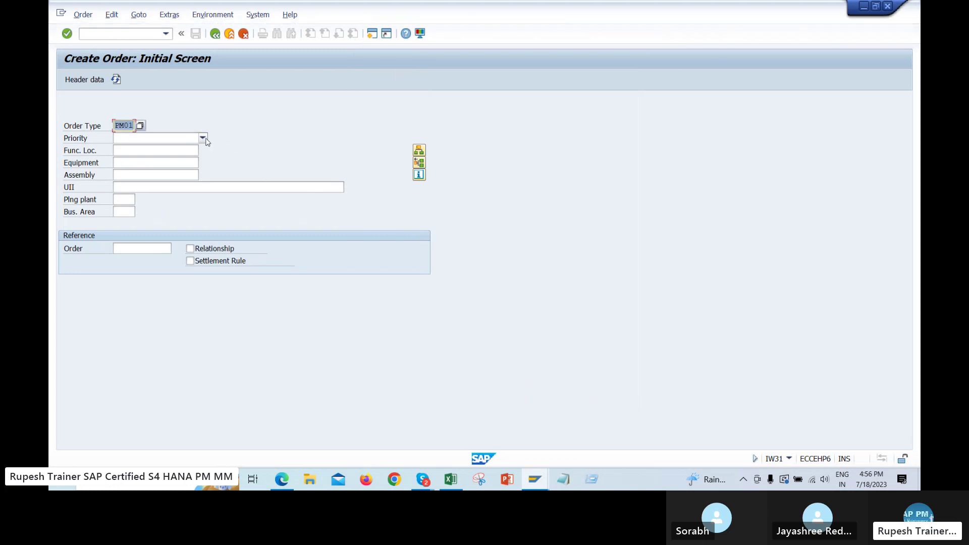
# Enter equipment 10005263 and planning plant 1000 to reach the order's central header
pyautogui.click(158, 166)
pyautogui.click(134, 173)
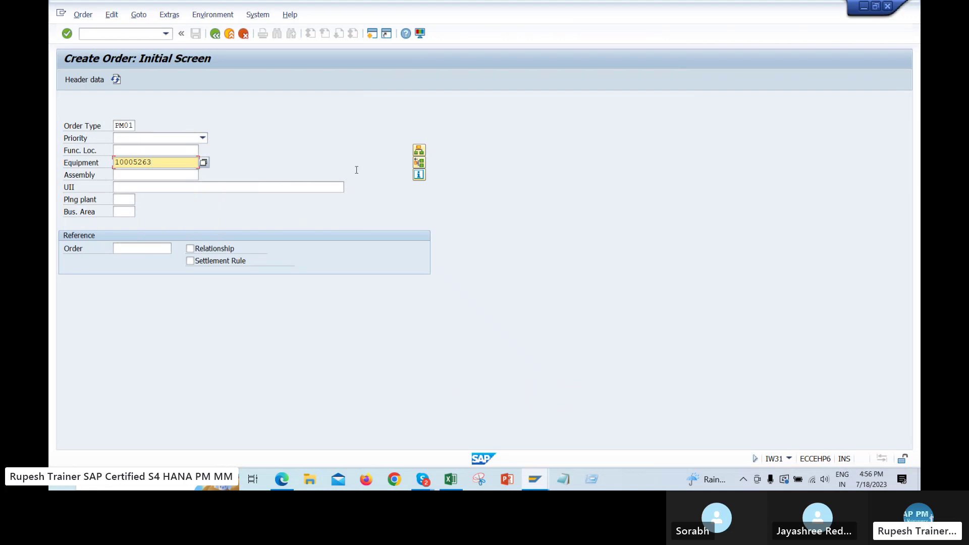
pyautogui.press('Return')
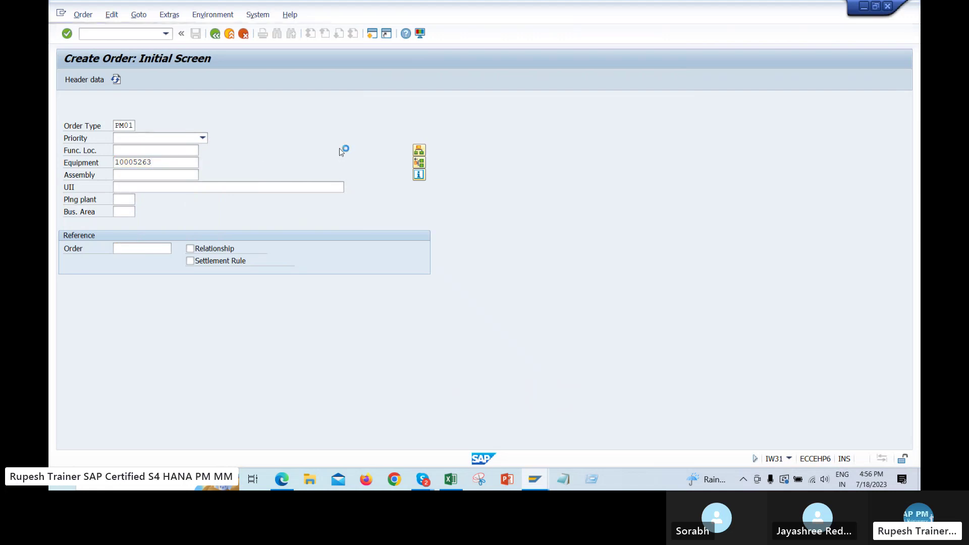
pyautogui.write('1000')
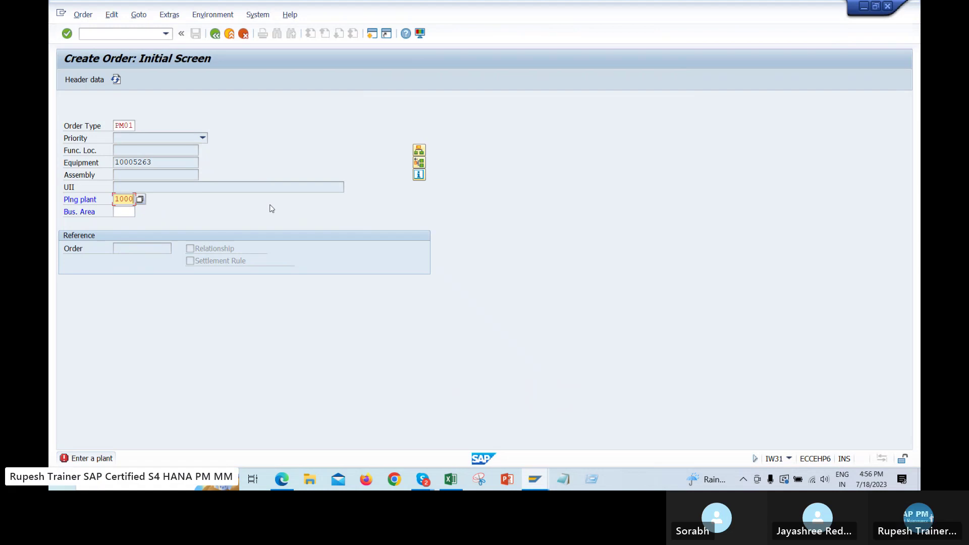
pyautogui.moveTo(172, 162); pyautogui.dragTo(66, 165)
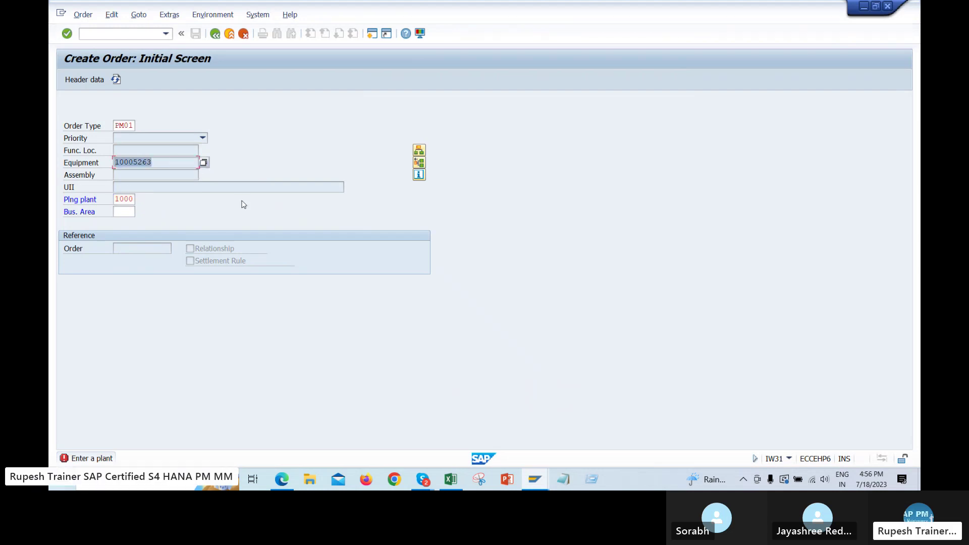
pyautogui.press('Return')
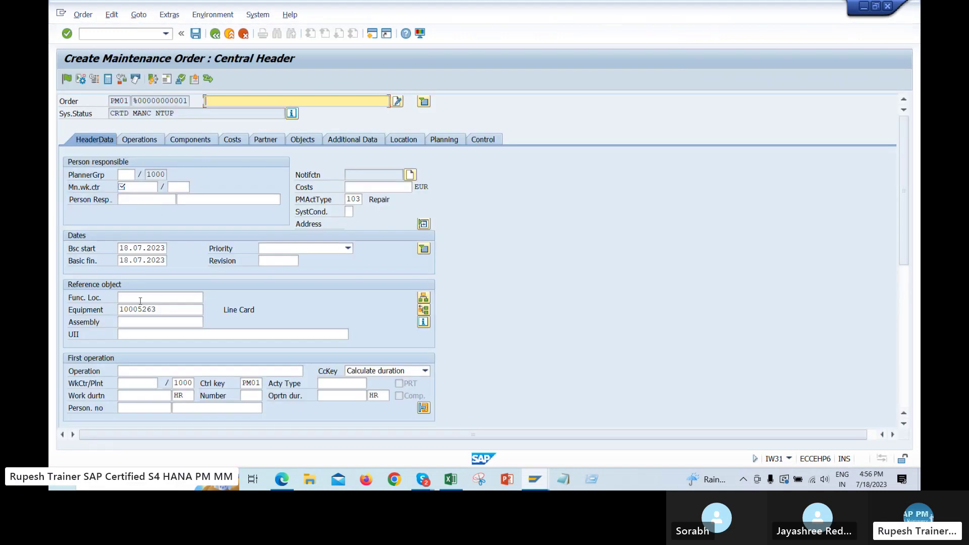
# Change the equipment to M-1000-N054 and set the main work centre to PBHH-10, plant 1000
pyautogui.press('BackSpace')
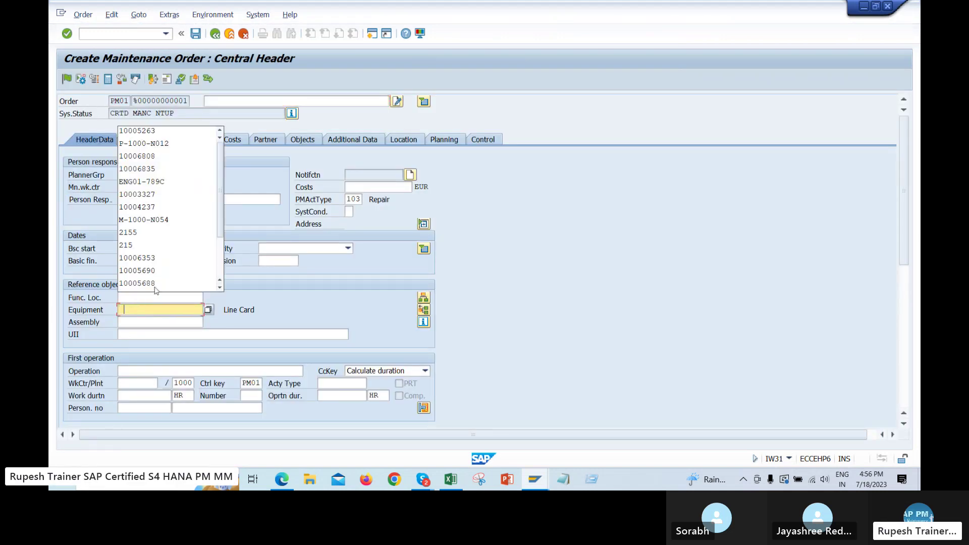
pyautogui.click(209, 222)
pyautogui.press('Return')
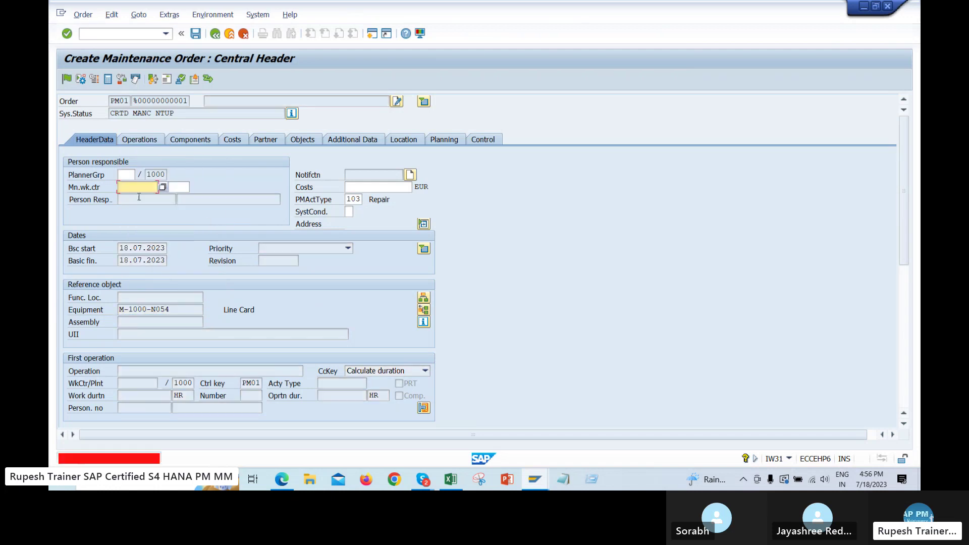
pyautogui.click(137, 187)
pyautogui.click(136, 198)
pyautogui.click(179, 187)
pyautogui.click(179, 197)
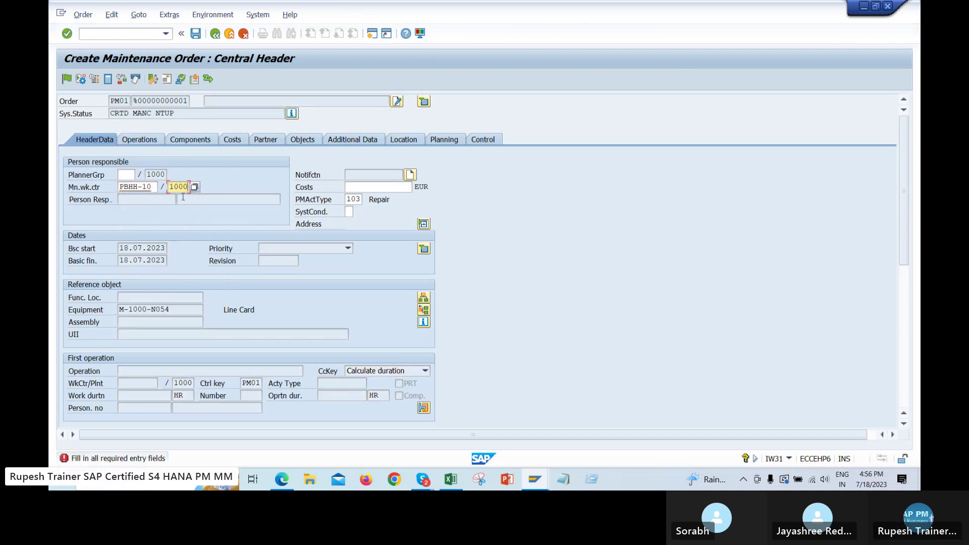
pyautogui.press('Return')
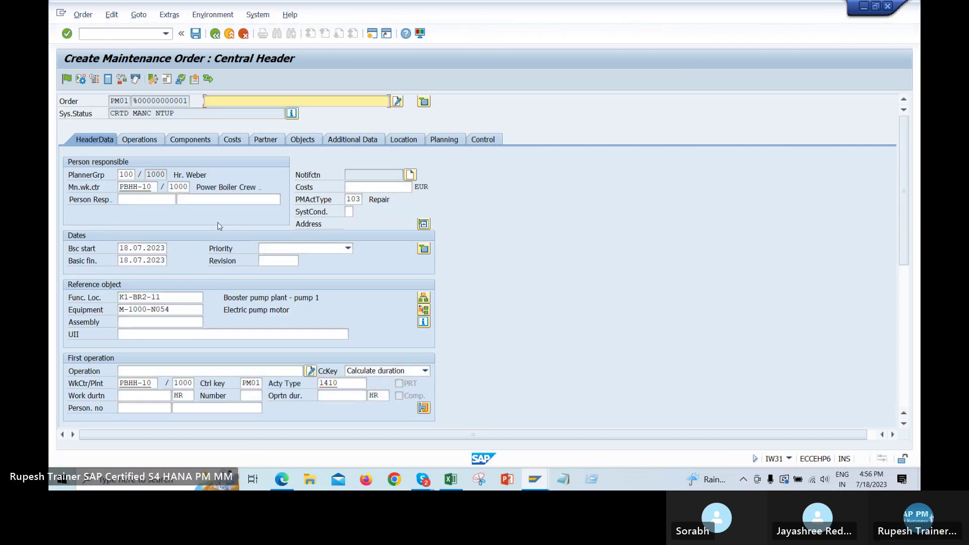
# Select the functional location K1-BR2-11 and equipment M-1000-N054 values in the header
pyautogui.doubleClick(133, 309)
pyautogui.doubleClick(174, 300)
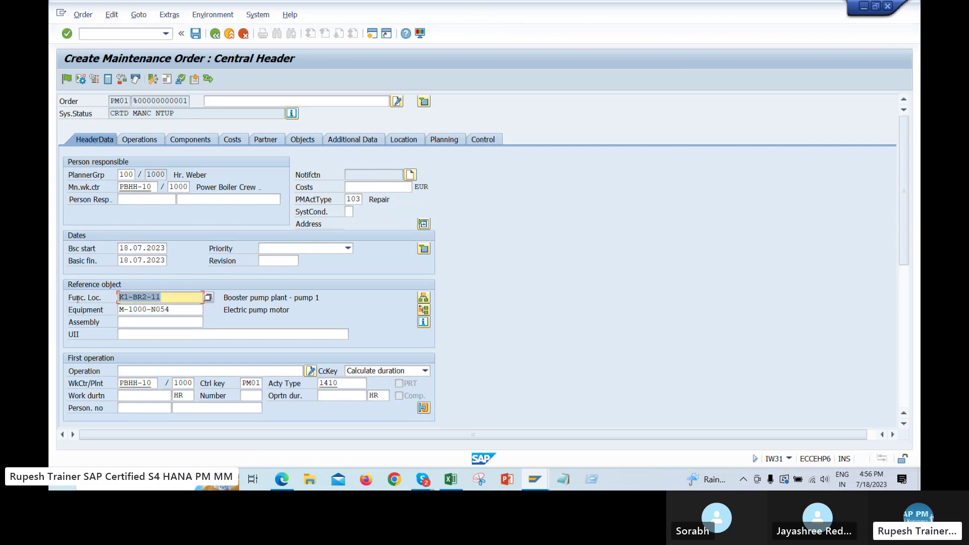
pyautogui.doubleClick(184, 309)
pyautogui.doubleClick(175, 301)
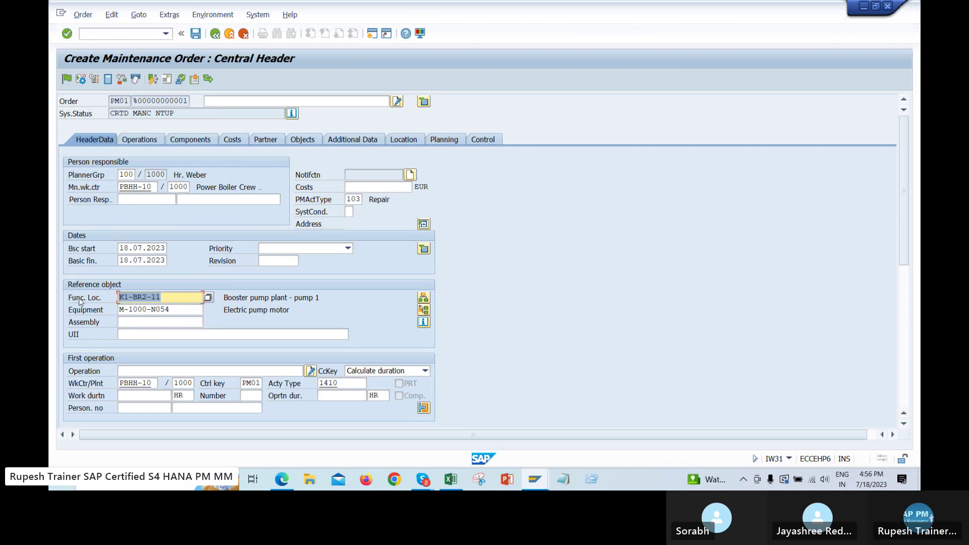
pyautogui.press('Tab')
pyautogui.doubleClick(160, 298)
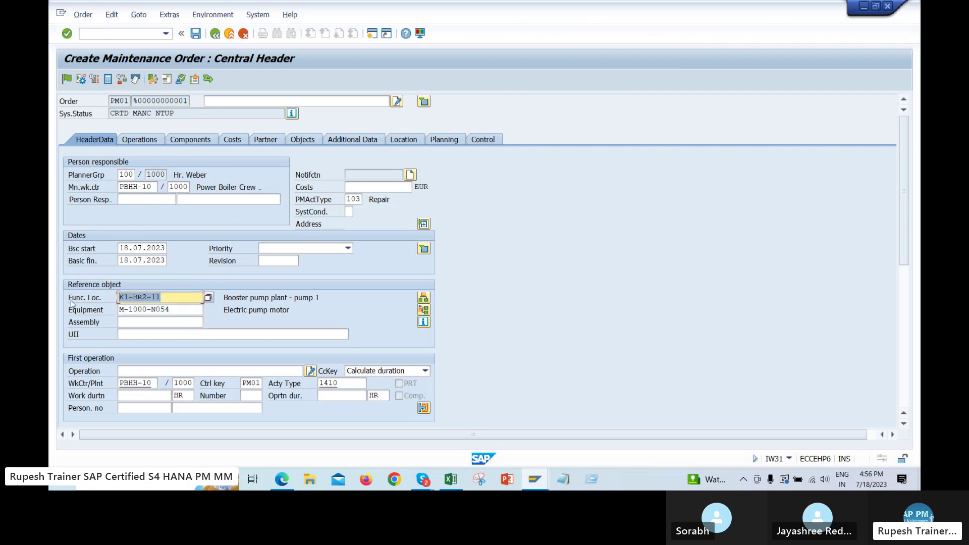
pyautogui.click(88, 301)
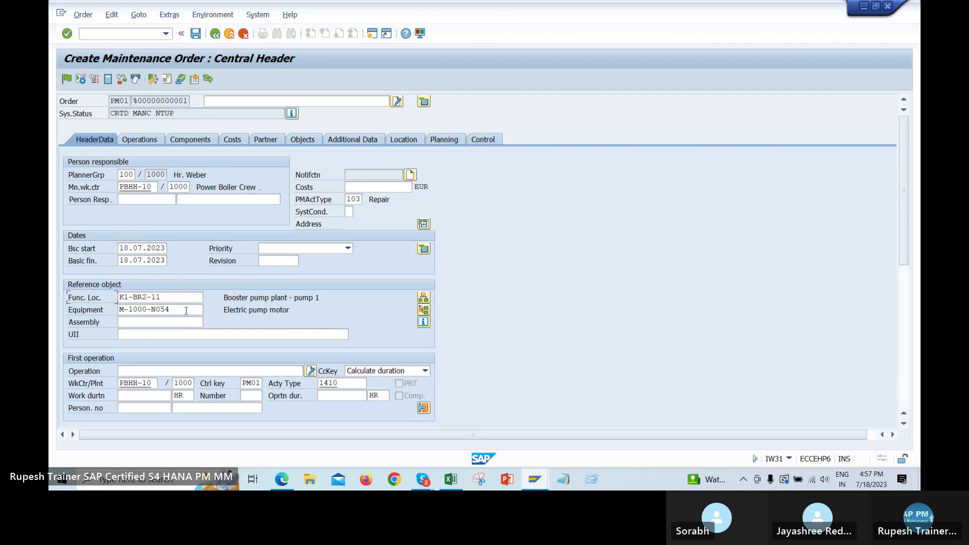
pyautogui.moveTo(186, 311); pyautogui.dragTo(119, 310)
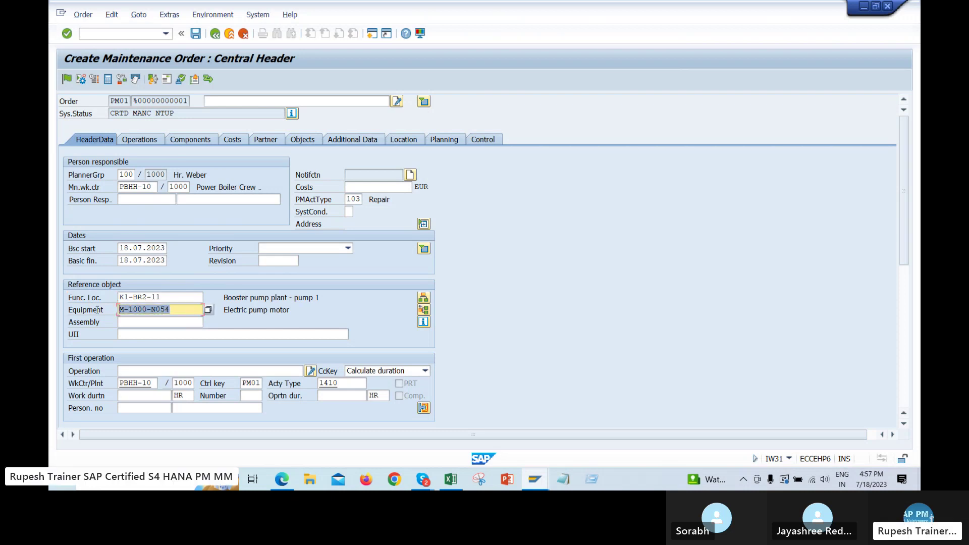
# Open the Gmail inbox in a new browser tab
pyautogui.click(282, 479)
pyautogui.click(218, 9)
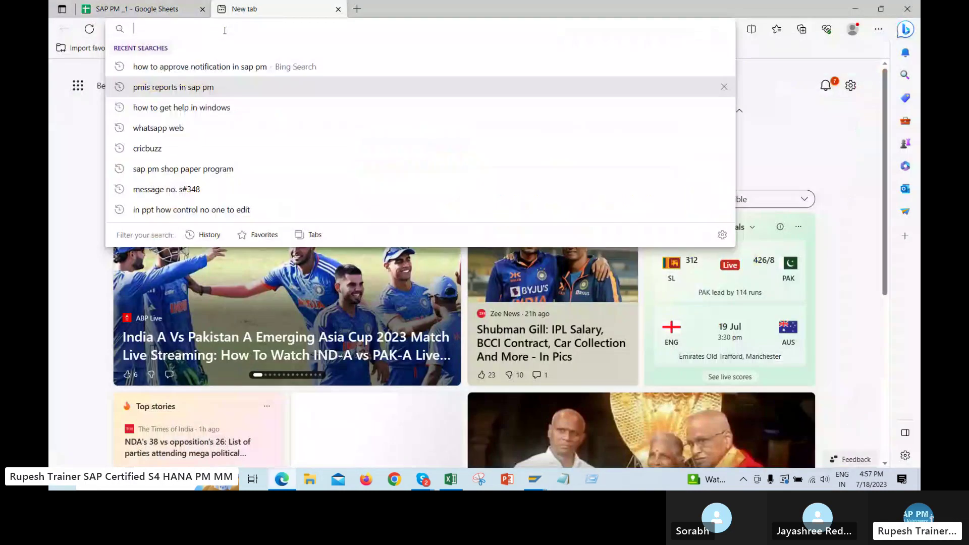
pyautogui.write('g')
pyautogui.click(218, 218)
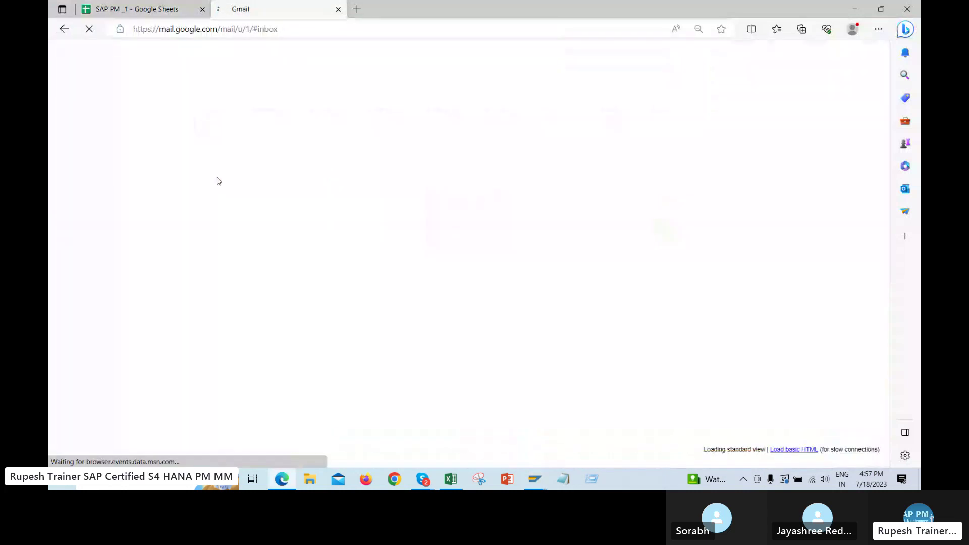
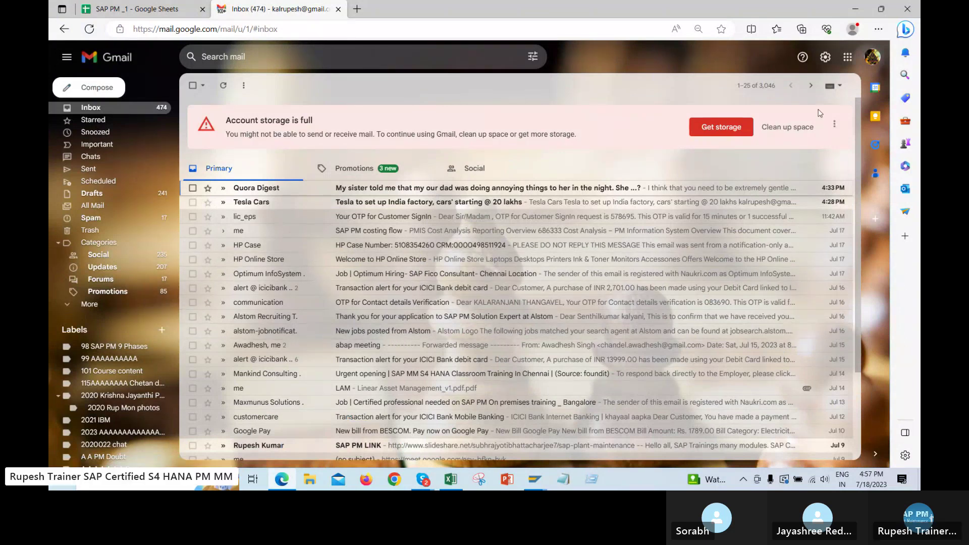
# Open the other signed-in Gmail account's inbox in its own new tab
pyautogui.click(872, 59)
pyautogui.click(747, 166)
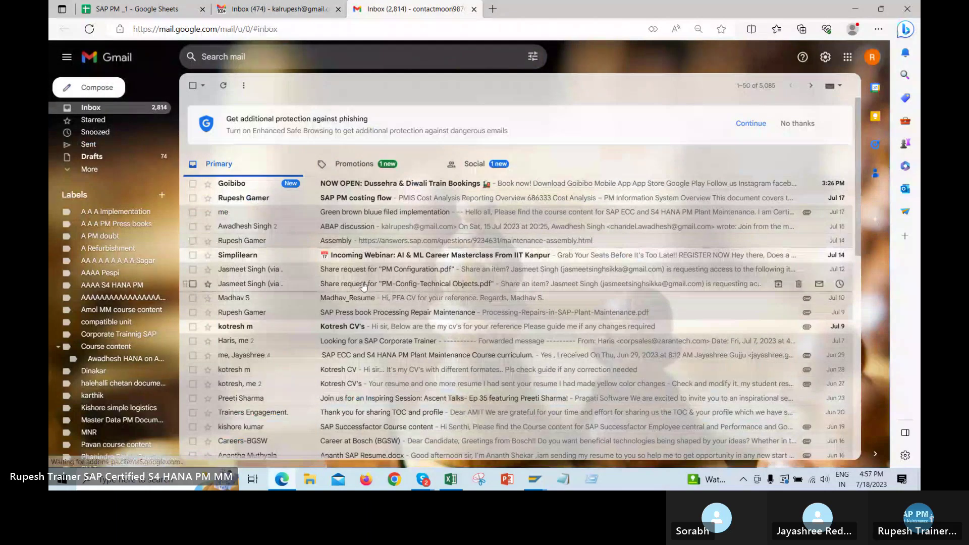
pyautogui.hotkey('ctrl', 'shift', 'Tab')
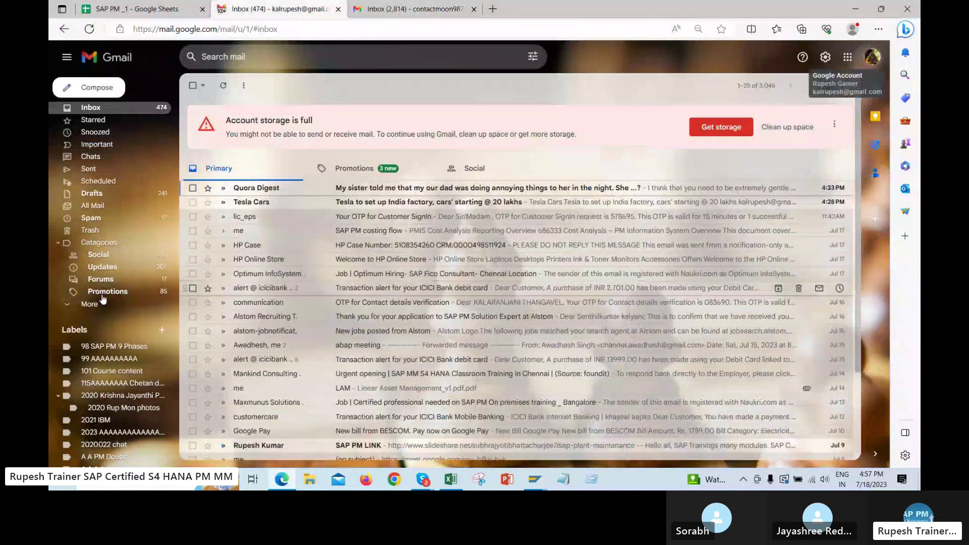
# Show the first account's Trash folder, then start a new blank browser tab
pyautogui.click(92, 231)
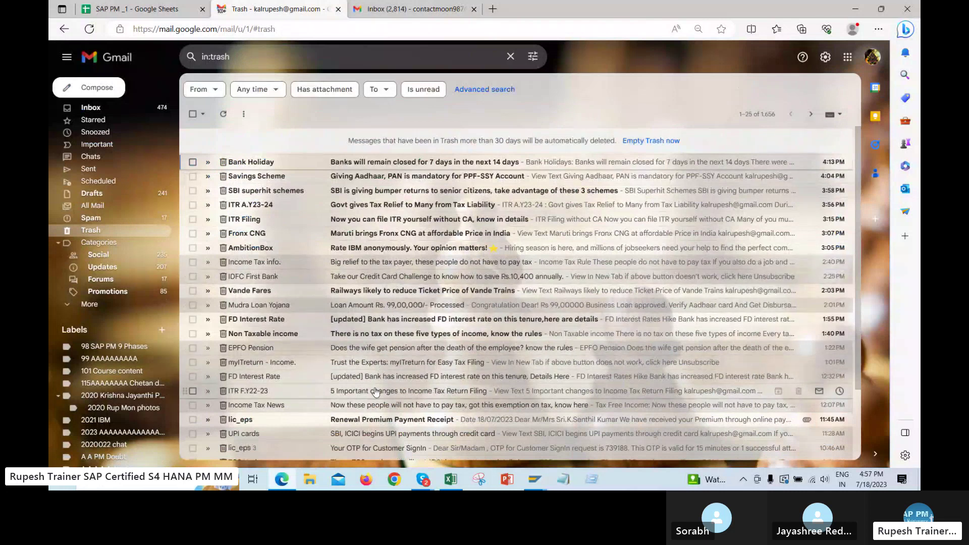
pyautogui.click(418, 10)
pyautogui.click(280, 8)
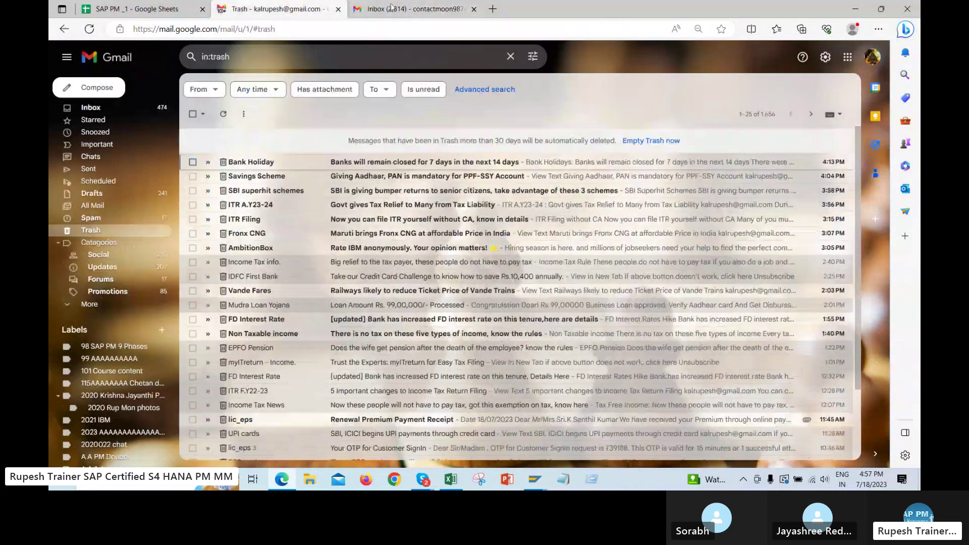
pyautogui.click(492, 8)
# Load the suggested YouTube video and open the latest comment notification
pyautogui.write('y')
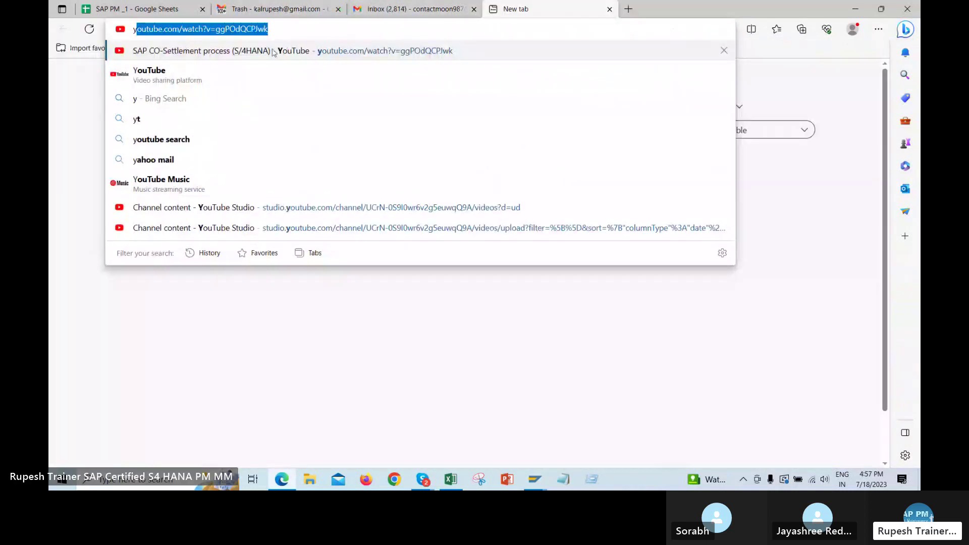
pyautogui.press('Return')
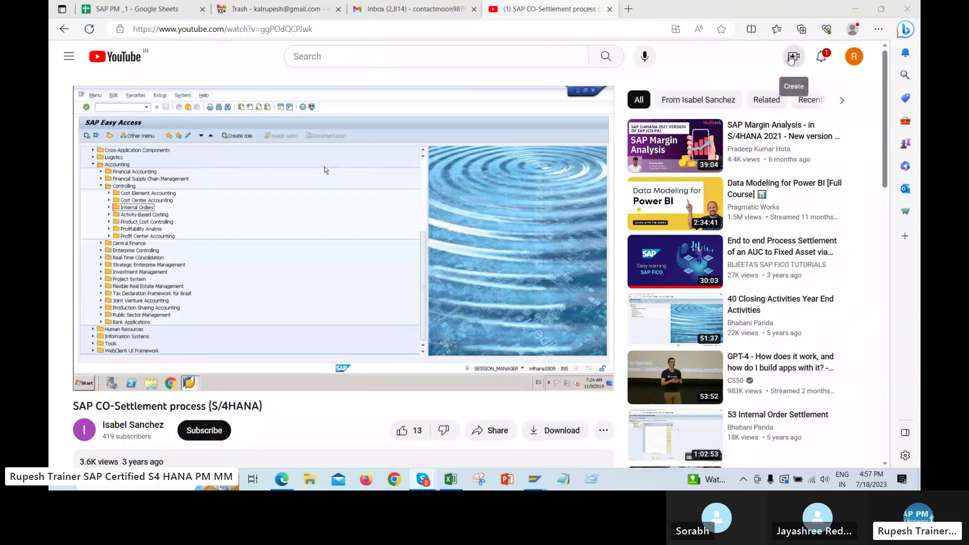
pyautogui.click(819, 58)
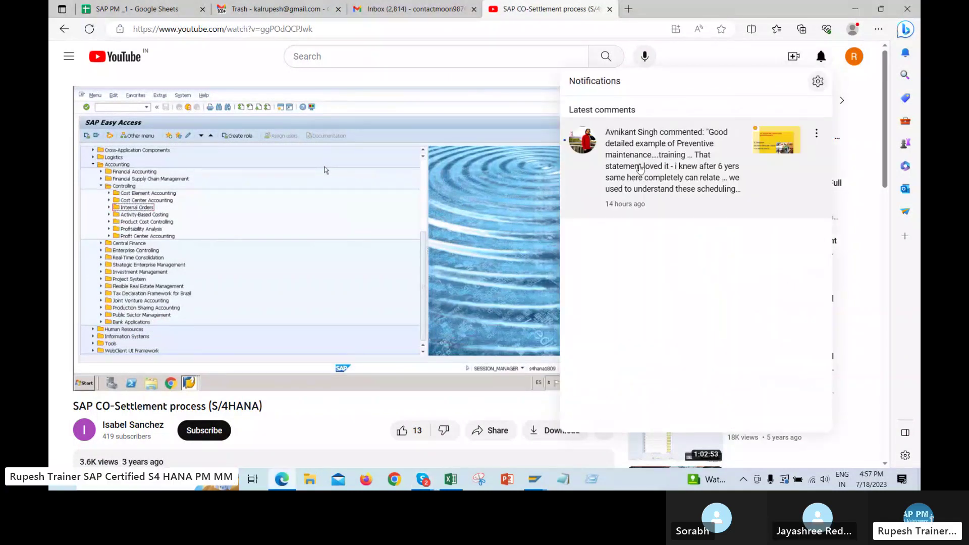
pyautogui.click(663, 146)
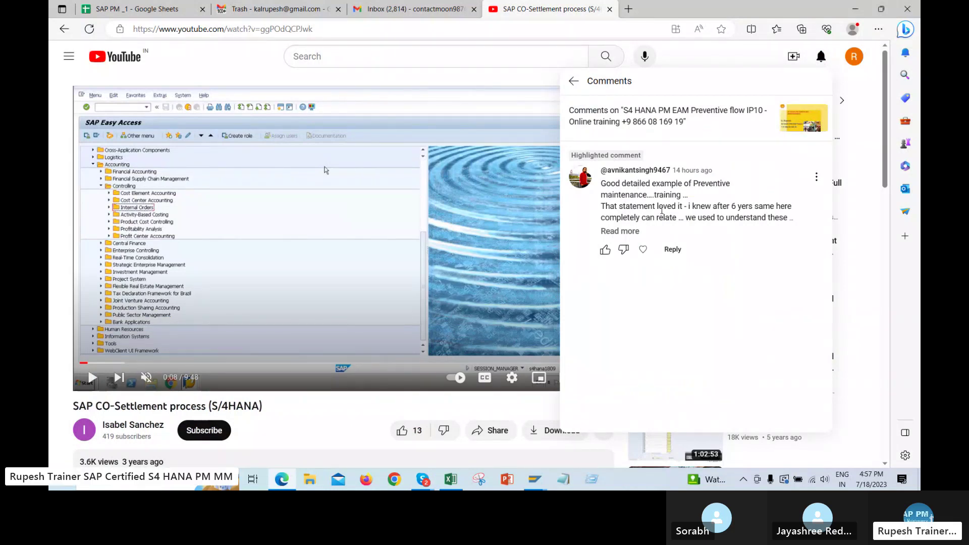
# Read the viewer comment in full, then return to the SAP maintenance order window
pyautogui.doubleClick(664, 207)
pyautogui.moveTo(716, 207); pyautogui.dragTo(721, 207)
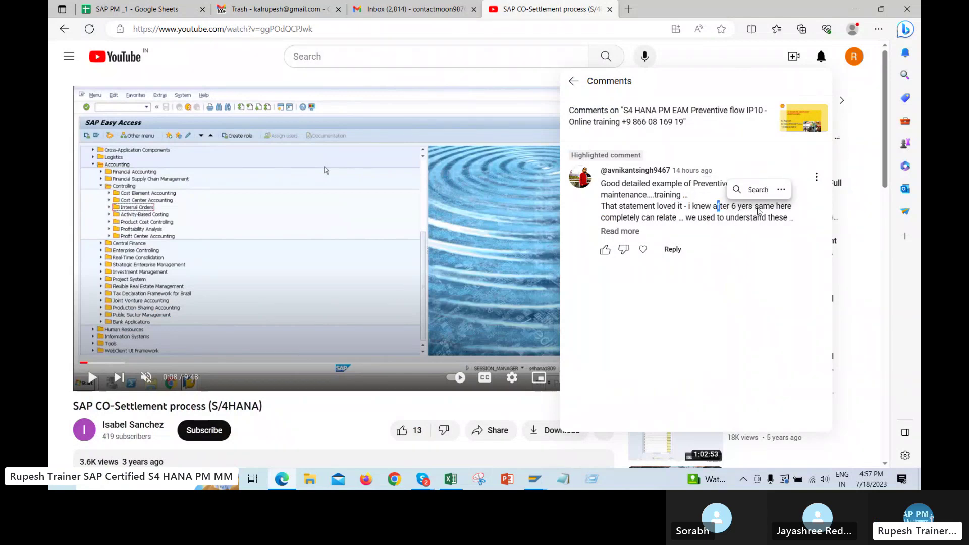
pyautogui.click(698, 217)
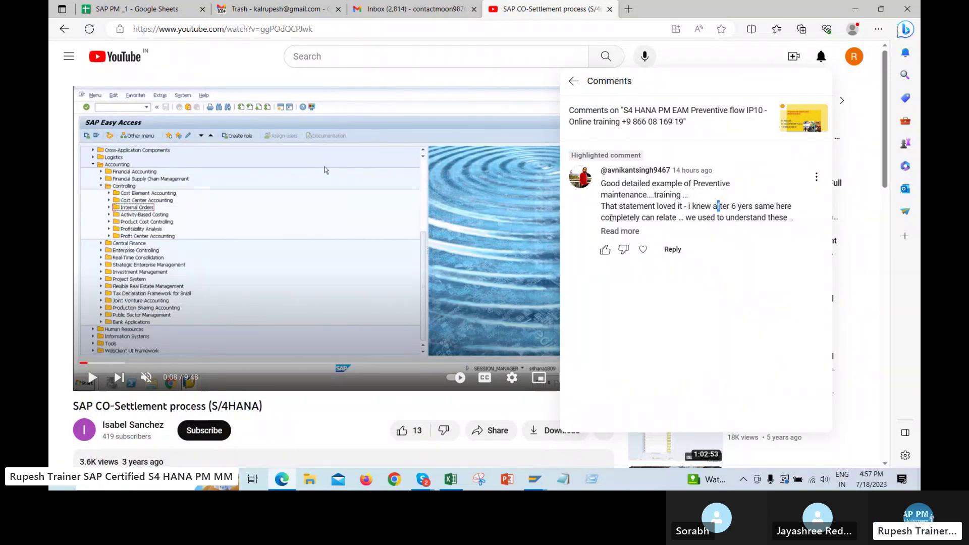
pyautogui.moveTo(605, 218); pyautogui.dragTo(793, 218)
pyautogui.click(680, 218)
pyautogui.click(637, 231)
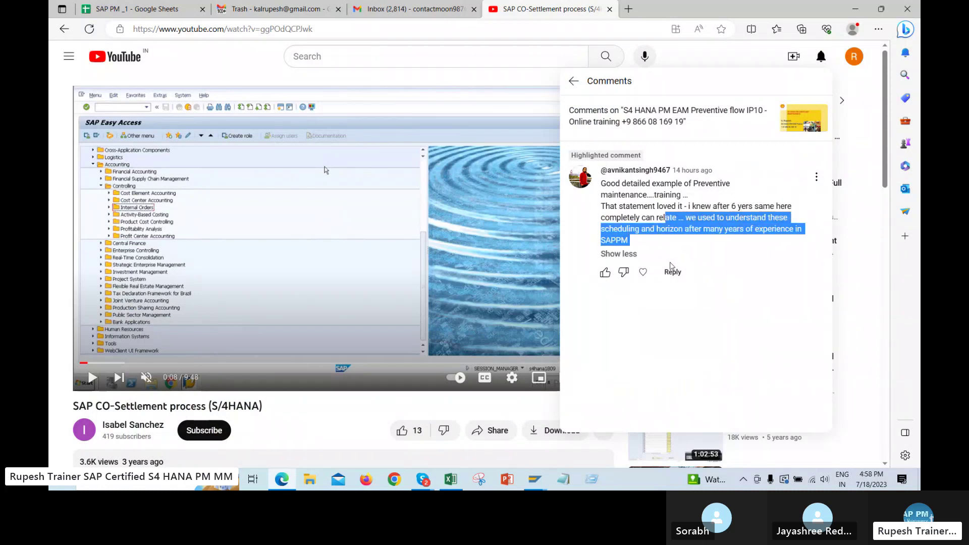
pyautogui.click(639, 202)
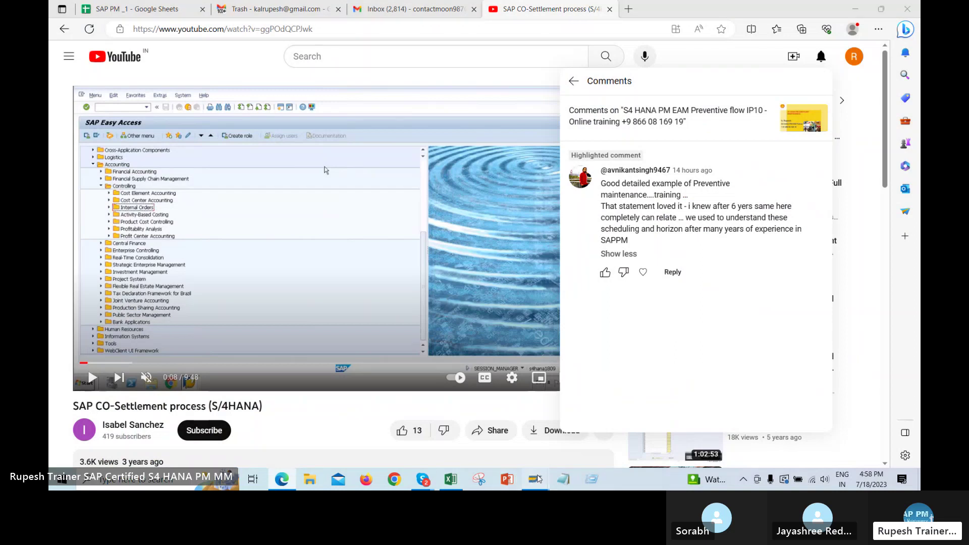
pyautogui.moveTo(535, 479)
pyautogui.click(732, 419)
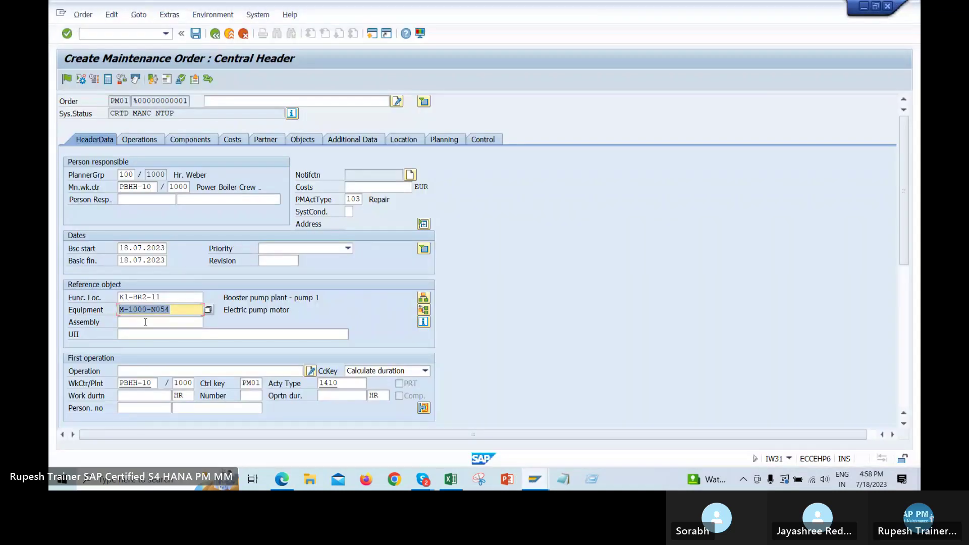
# Re-enter equipment M-1000-N054 from the input history and confirm the reference object
pyautogui.click(121, 297)
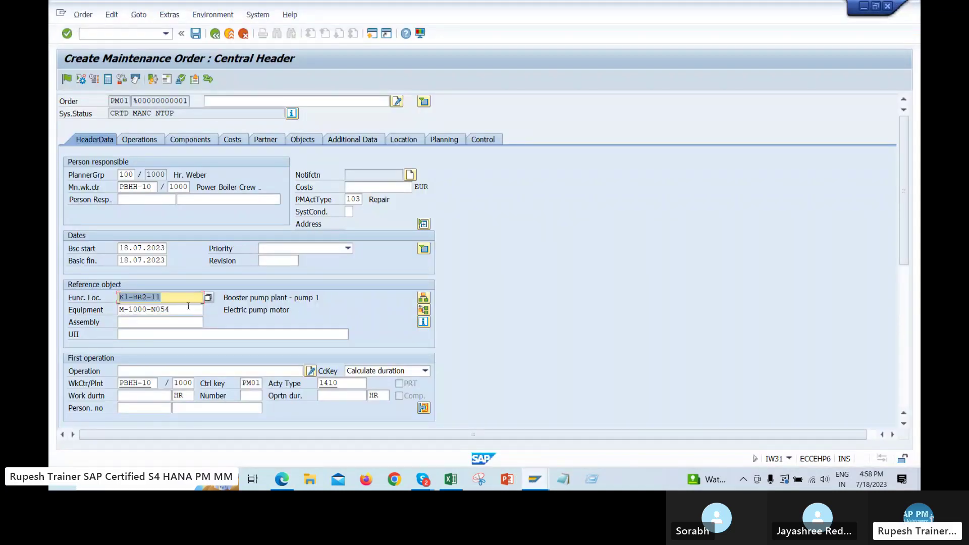
pyautogui.press('Tab')
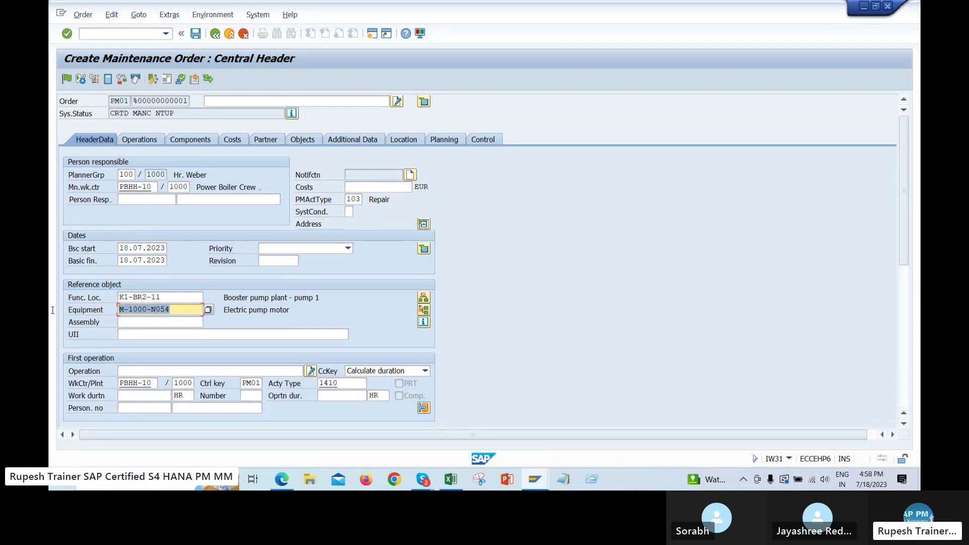
pyautogui.press('Delete')
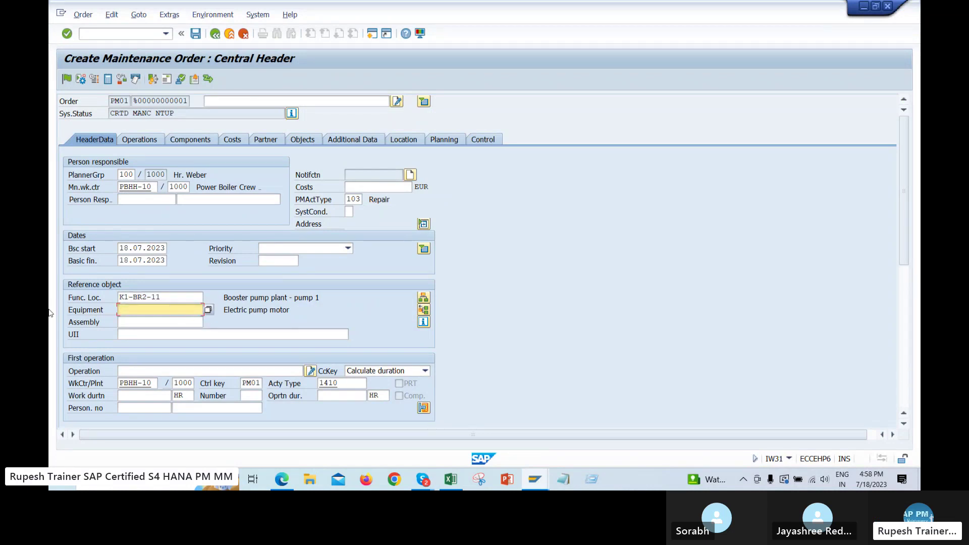
pyautogui.click(178, 296)
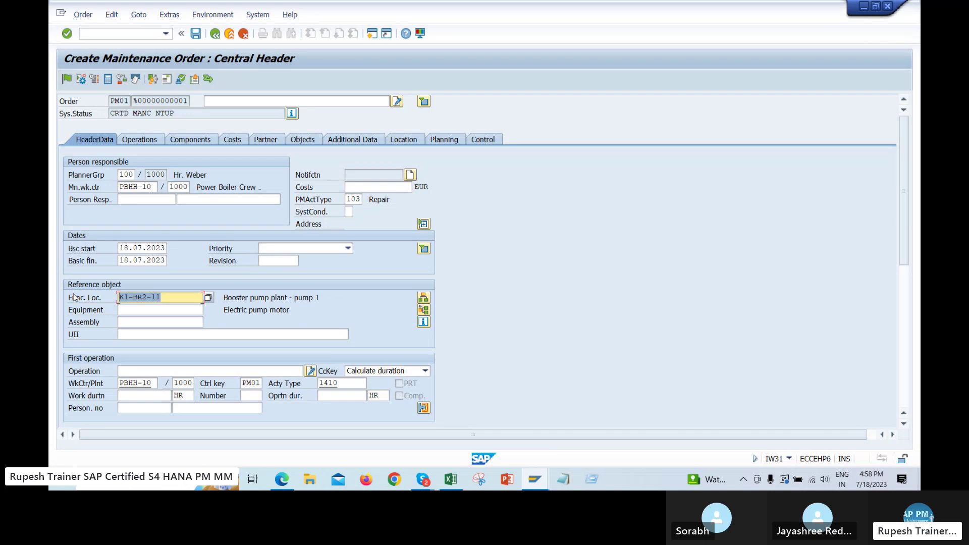
pyautogui.click(171, 314)
pyautogui.click(151, 130)
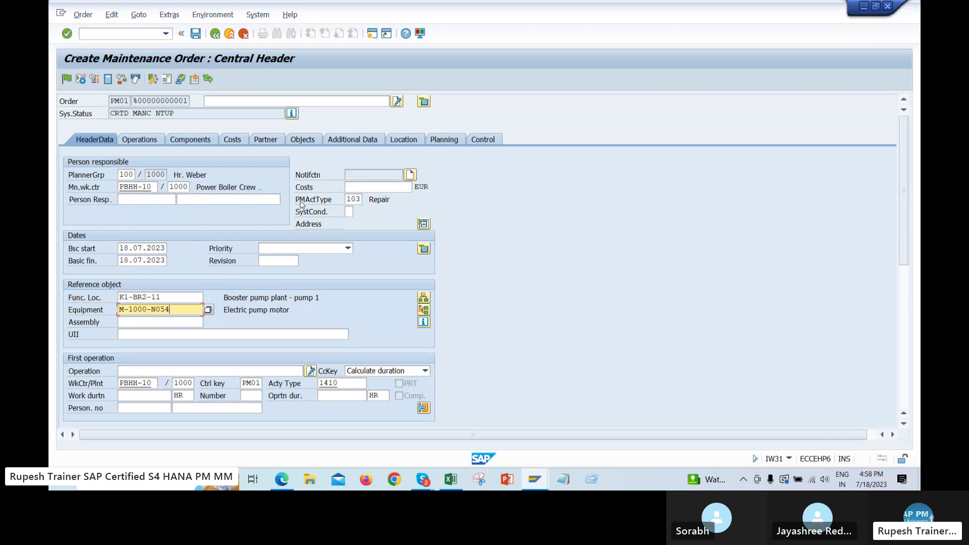
pyautogui.press('Return')
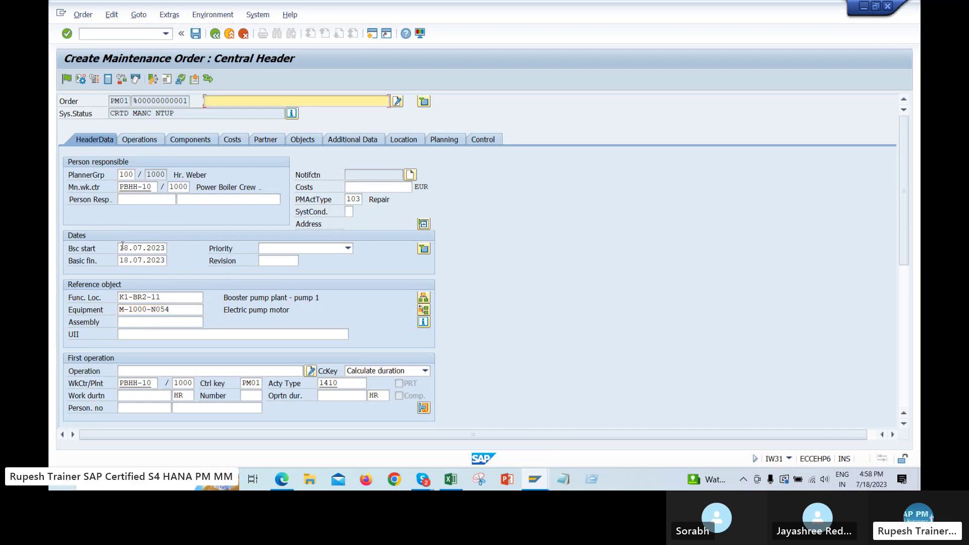
# Review the basic dates and planner group 100, then view operation 0010 with control key PM01
pyautogui.moveTo(123, 247); pyautogui.dragTo(200, 245)
pyautogui.click(121, 261)
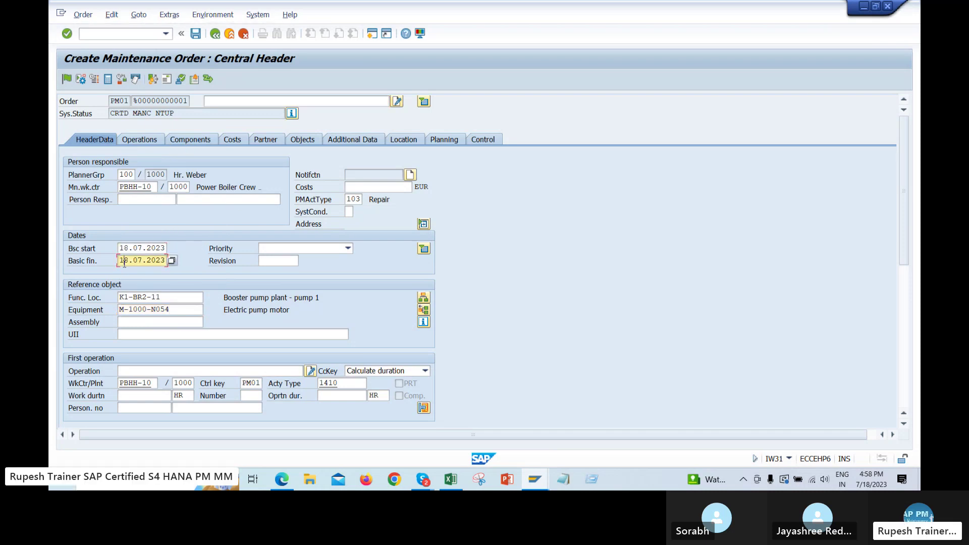
pyautogui.click(83, 250)
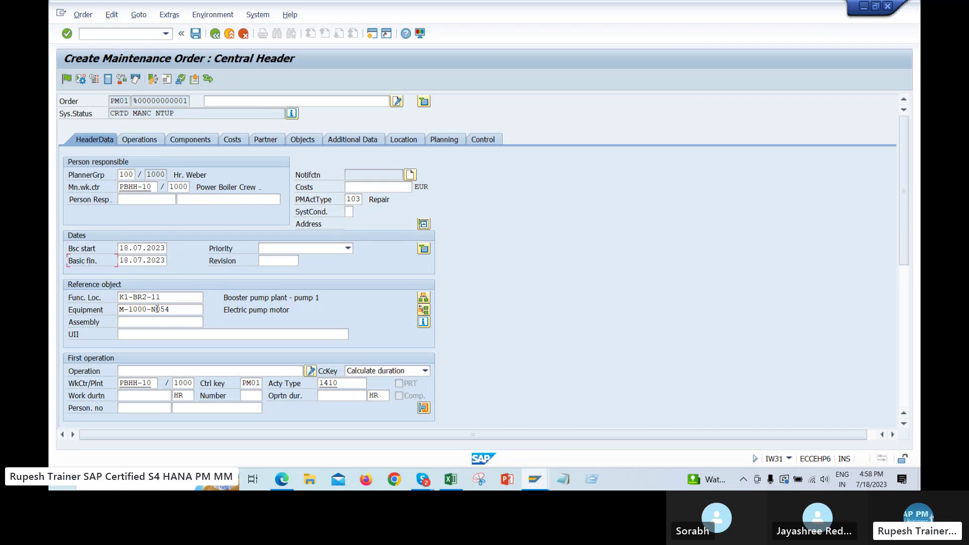
pyautogui.moveTo(190, 309); pyautogui.dragTo(104, 310)
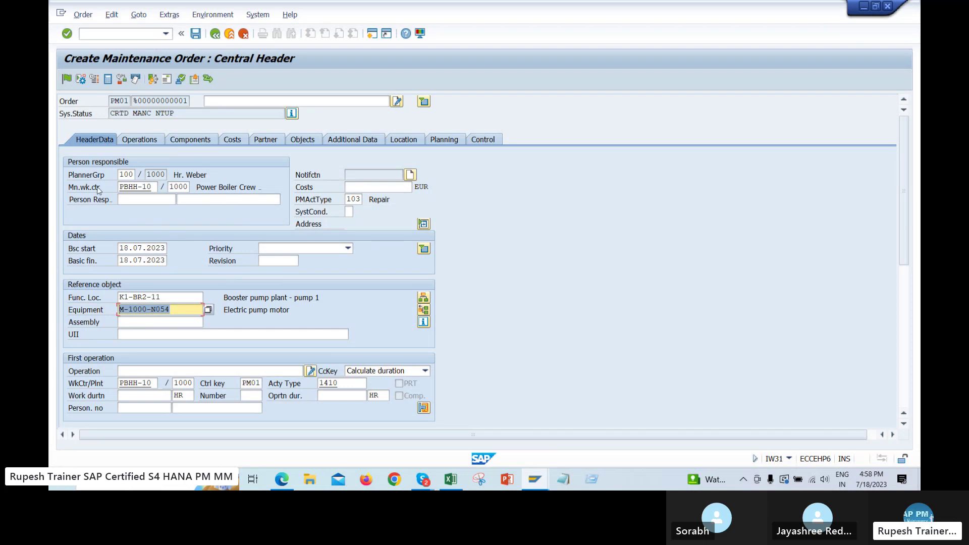
pyautogui.click(117, 188)
pyautogui.moveTo(123, 174); pyautogui.dragTo(139, 175)
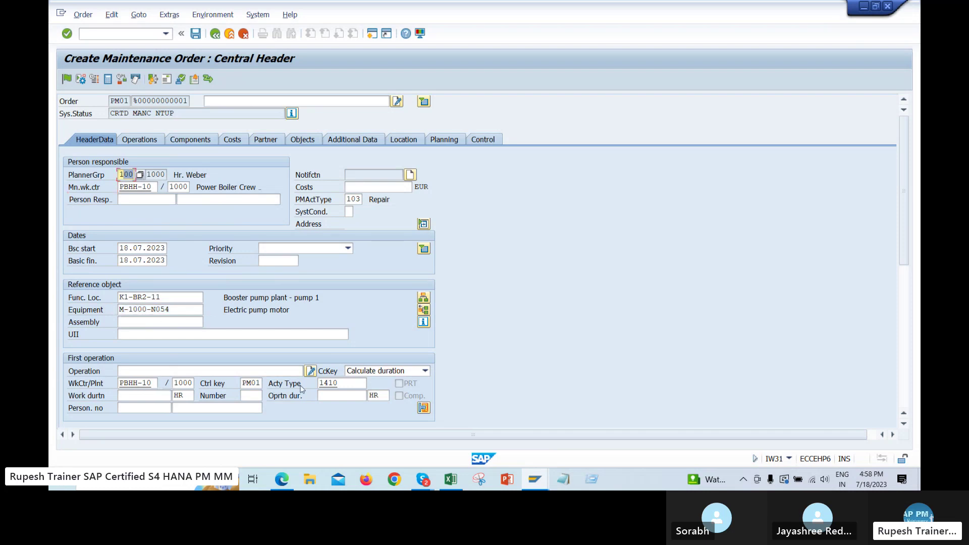
pyautogui.click(147, 140)
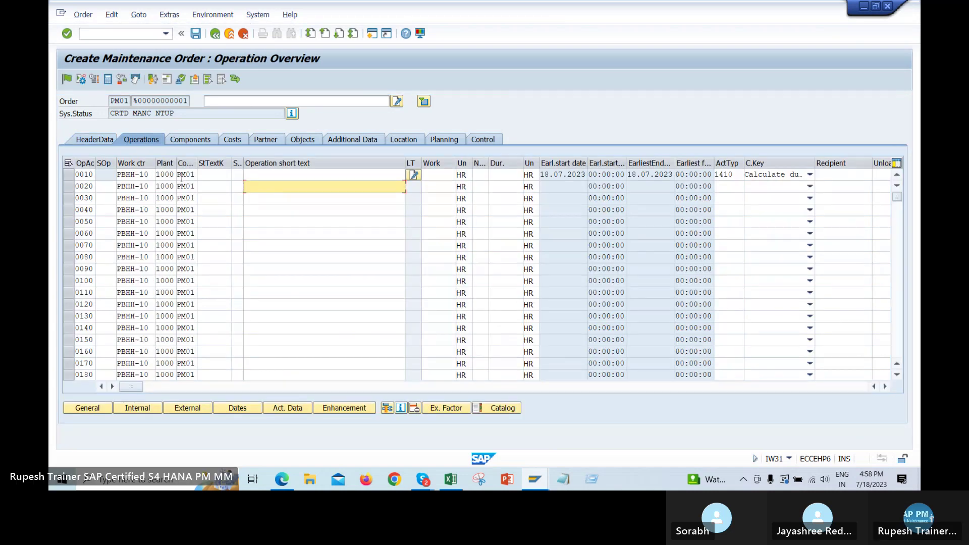
pyautogui.click(182, 175)
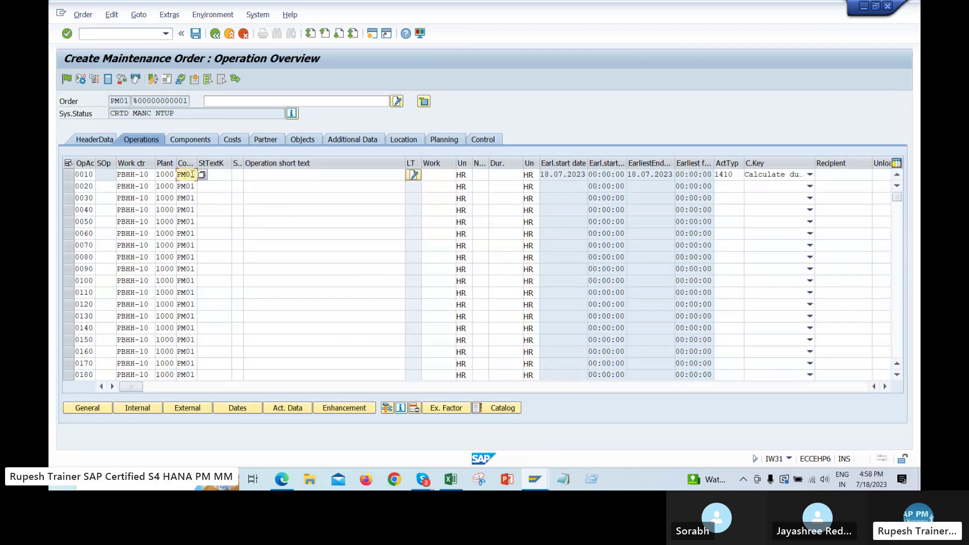
# Check location data: business area 9900, cost centre 4110, work centre 5001, then return to header
pyautogui.click(99, 141)
pyautogui.moveTo(183, 312); pyautogui.dragTo(99, 312)
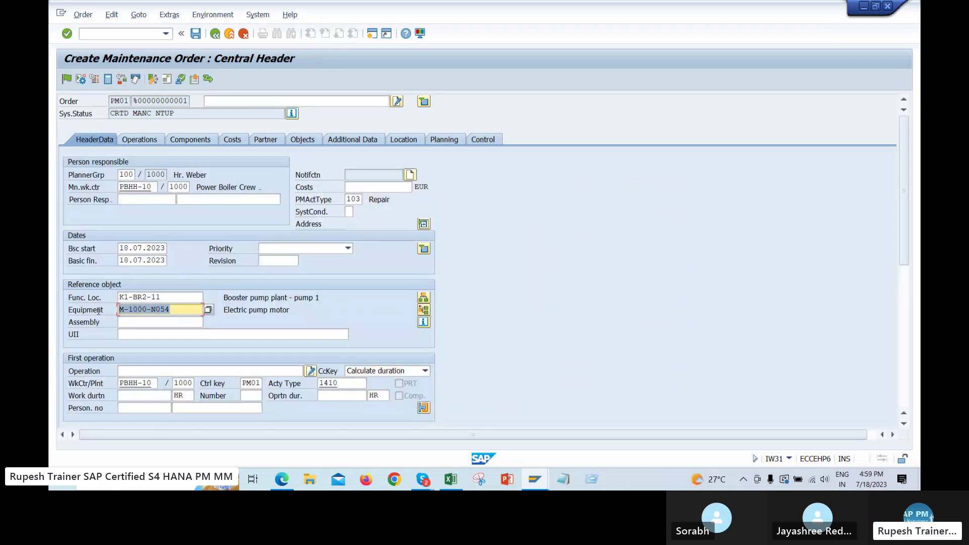
pyautogui.click(405, 140)
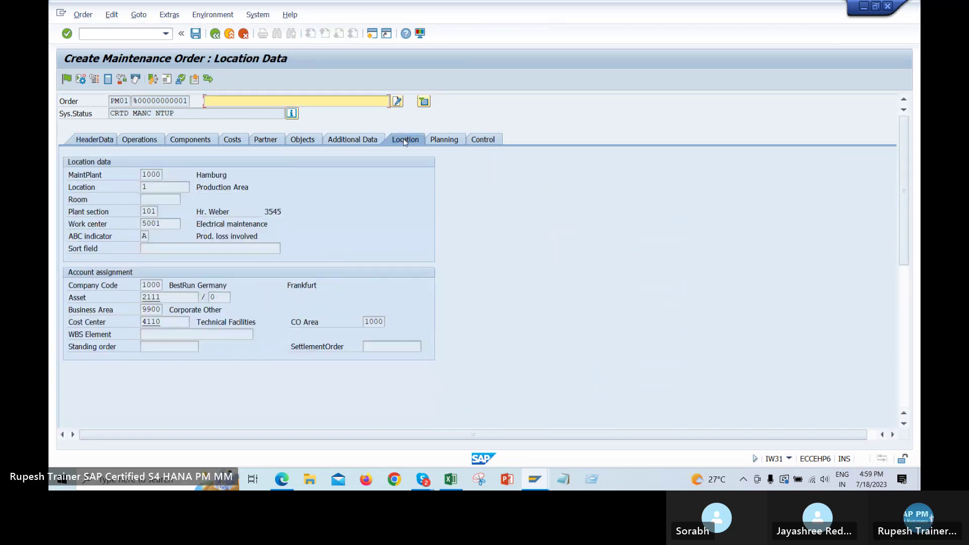
pyautogui.click(142, 286)
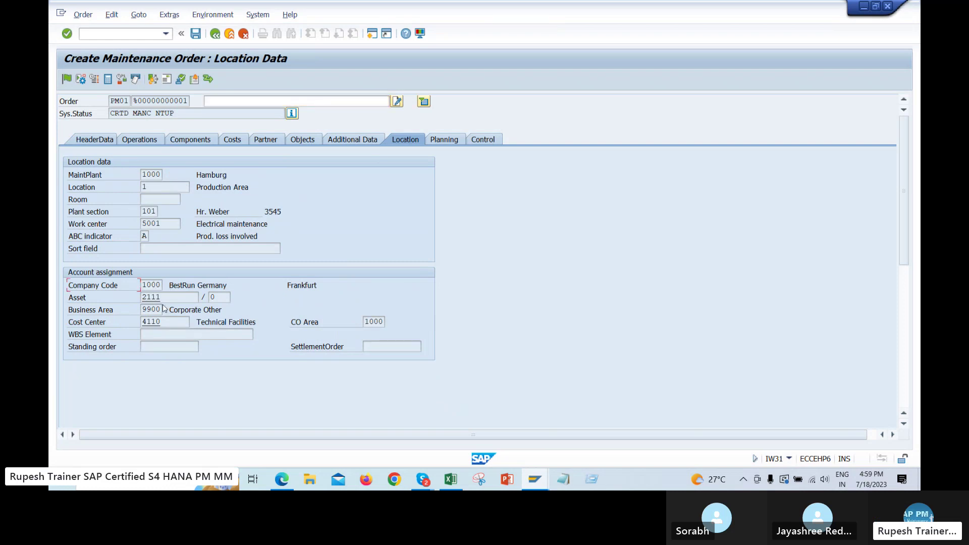
pyautogui.doubleClick(150, 309)
pyautogui.press('Tab')
pyautogui.doubleClick(175, 227)
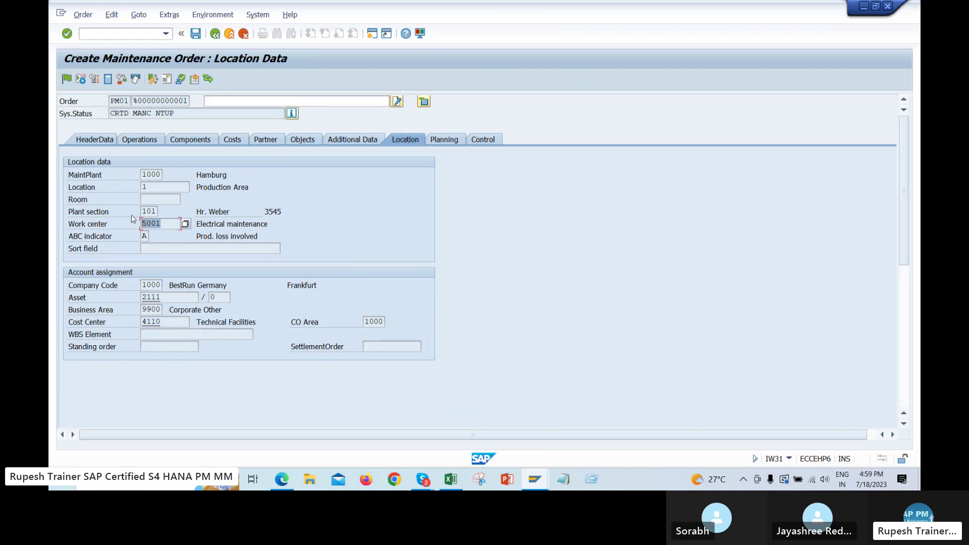
pyautogui.doubleClick(146, 187)
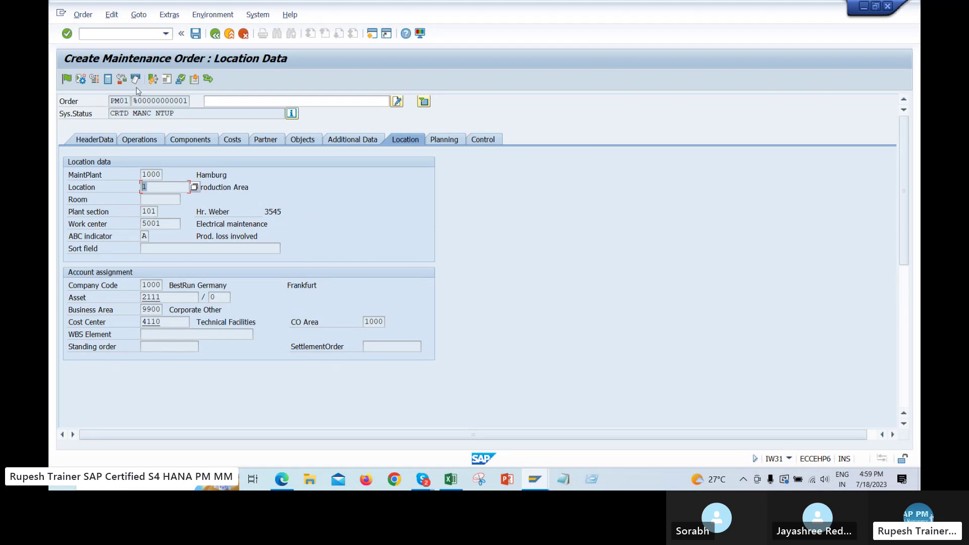
pyautogui.click(94, 140)
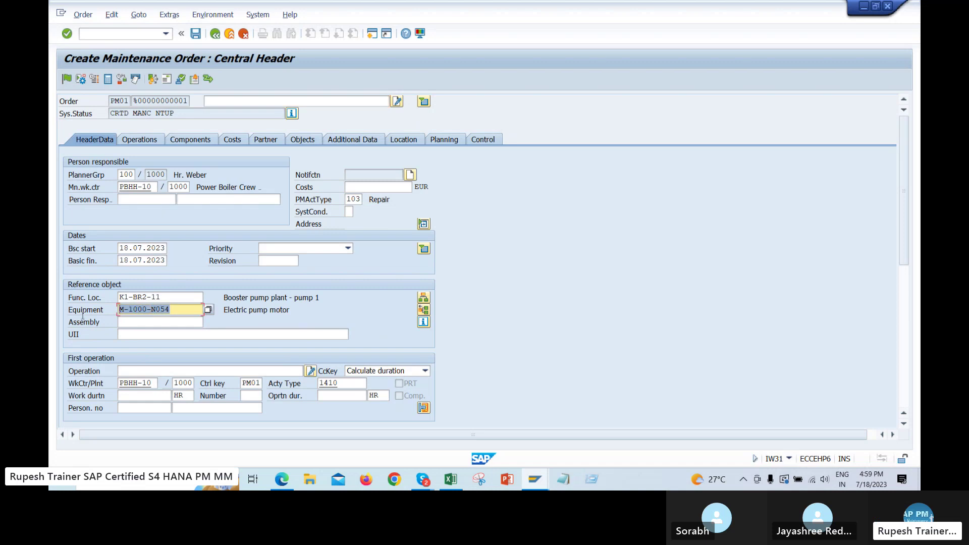
# Look through the object list, organization and location data, confirming cost centre 4110
pyautogui.click(304, 139)
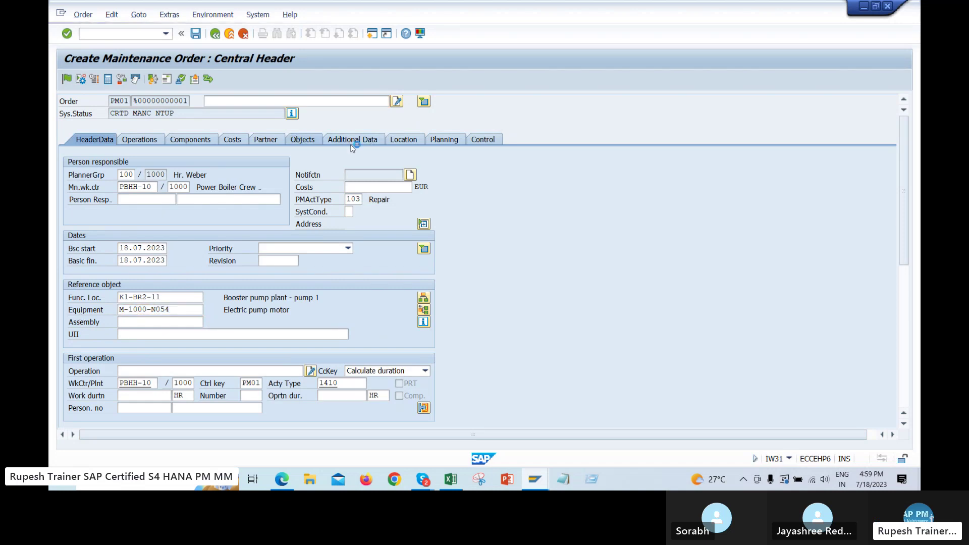
pyautogui.click(368, 141)
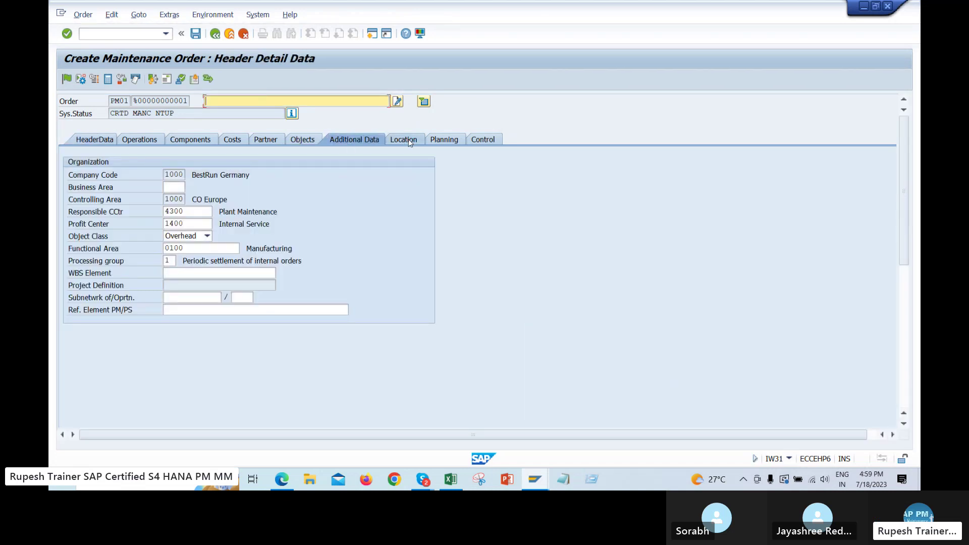
pyautogui.click(410, 141)
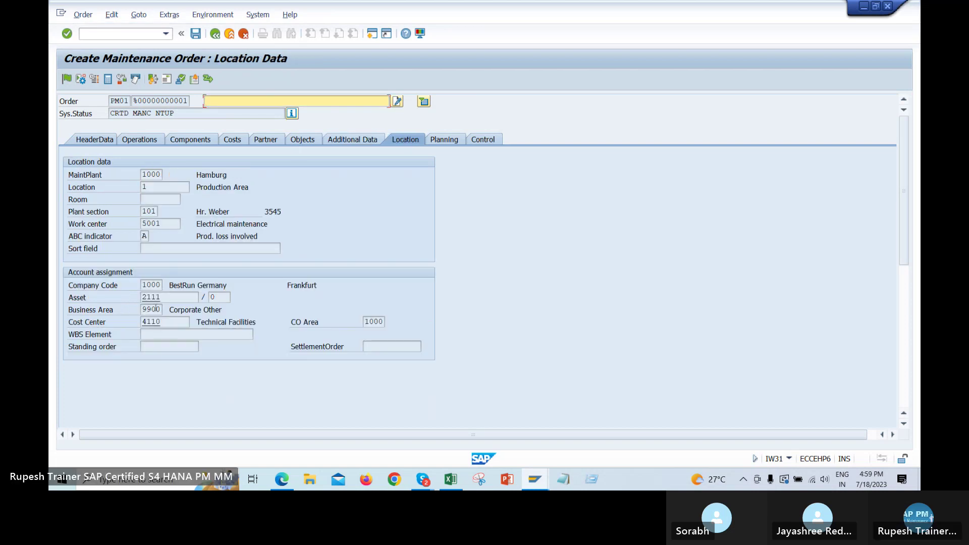
pyautogui.moveTo(174, 323); pyautogui.dragTo(106, 321)
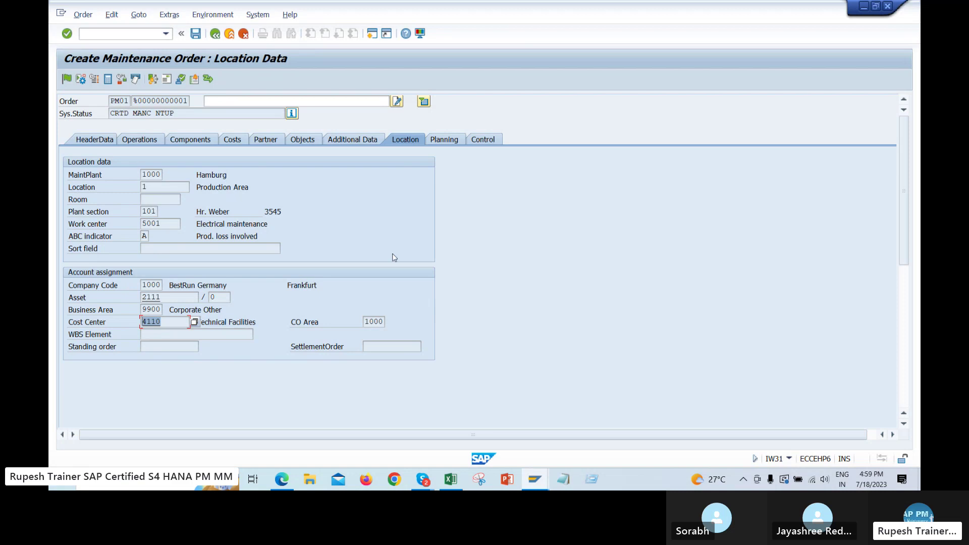
pyautogui.click(94, 140)
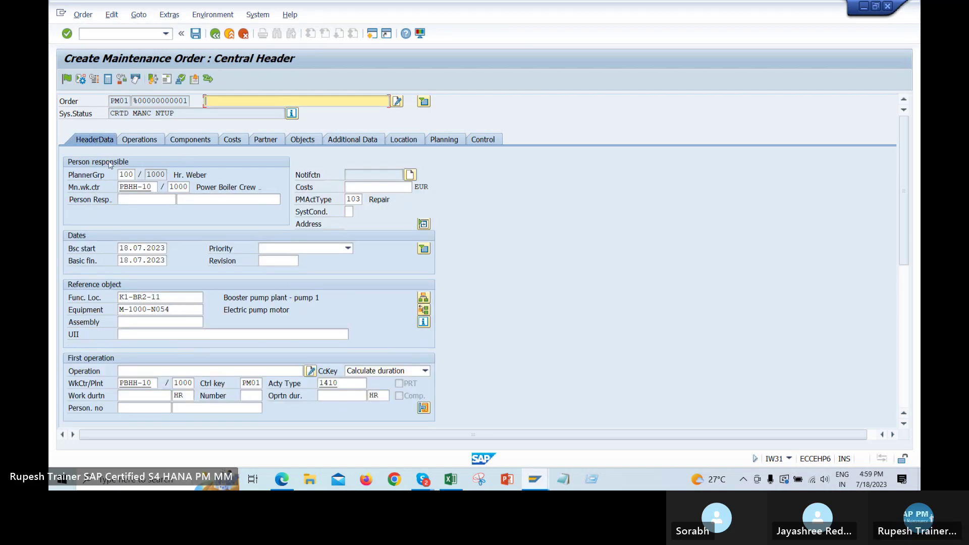
# Reuse 'repair of Engine' as the order description and bring up activity type 103's value list
pyautogui.moveTo(120, 175); pyautogui.dragTo(158, 175)
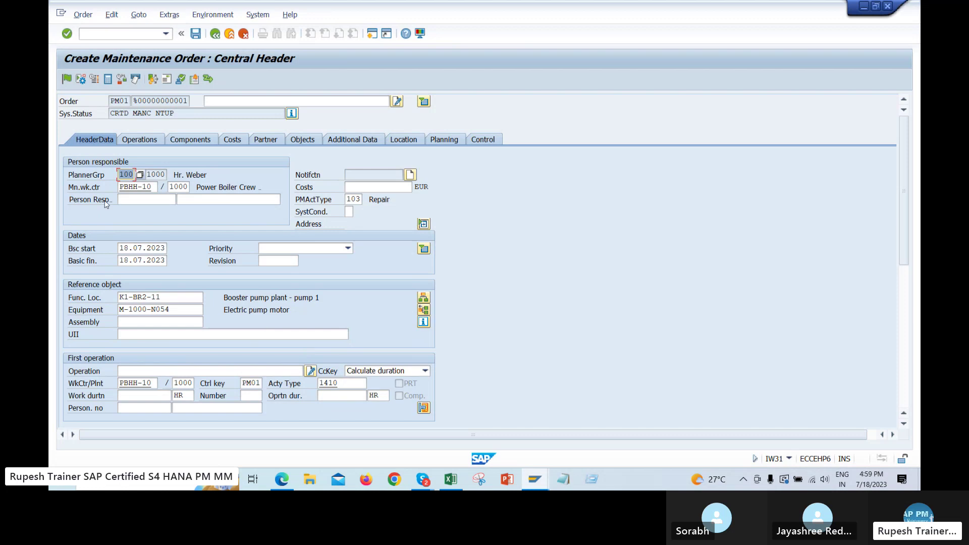
pyautogui.click(235, 101)
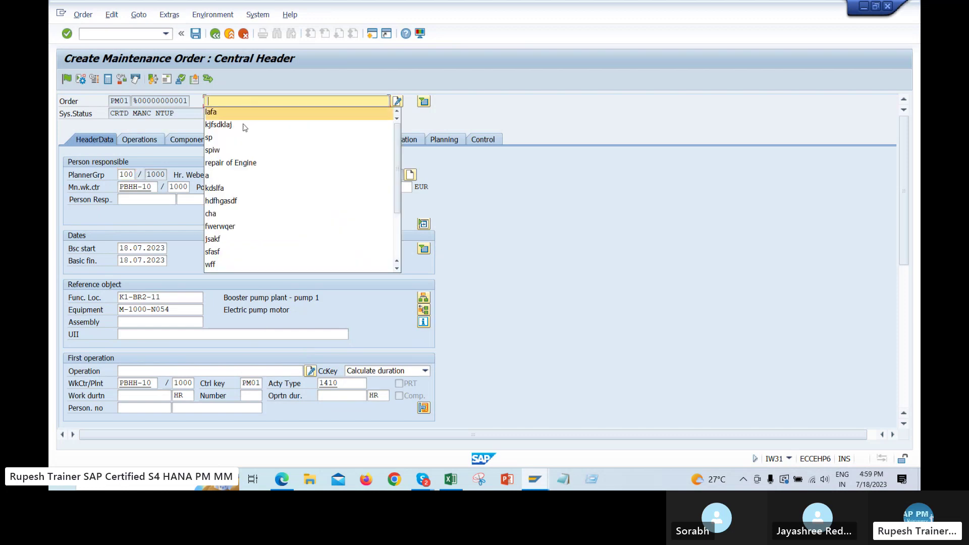
pyautogui.click(237, 162)
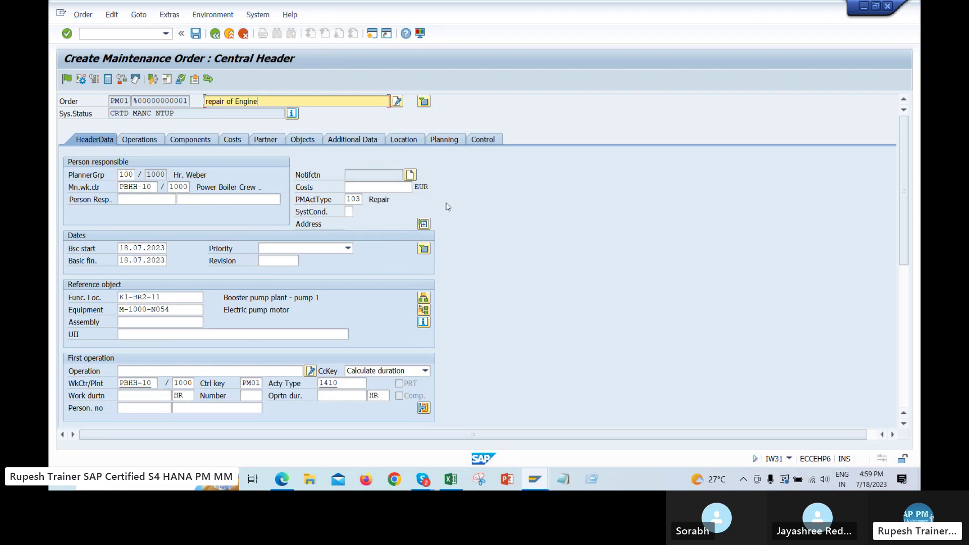
pyautogui.doubleClick(349, 201)
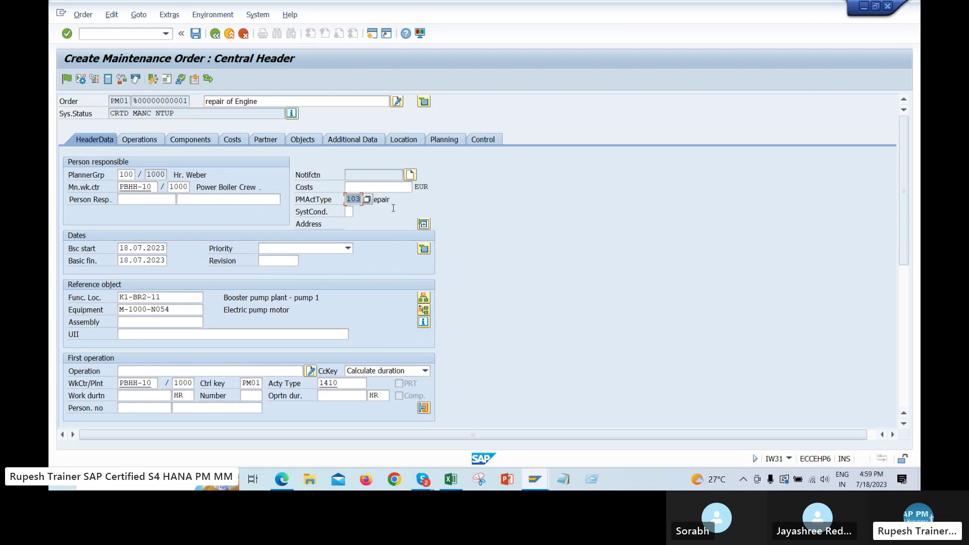
pyautogui.click(367, 200)
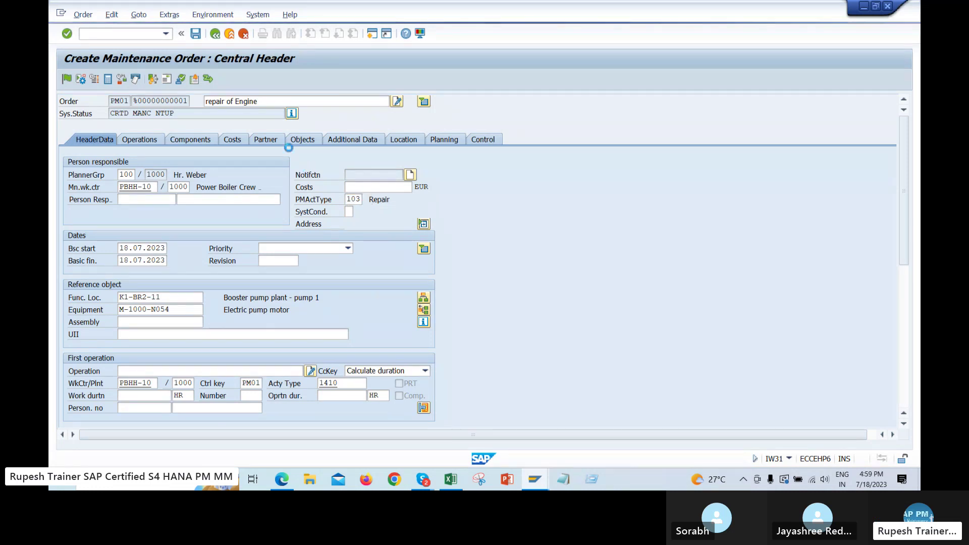
# Browse the activity type options, close the list keeping 103 Repair, and move to system condition
pyautogui.moveTo(381, 115); pyautogui.dragTo(585, 81)
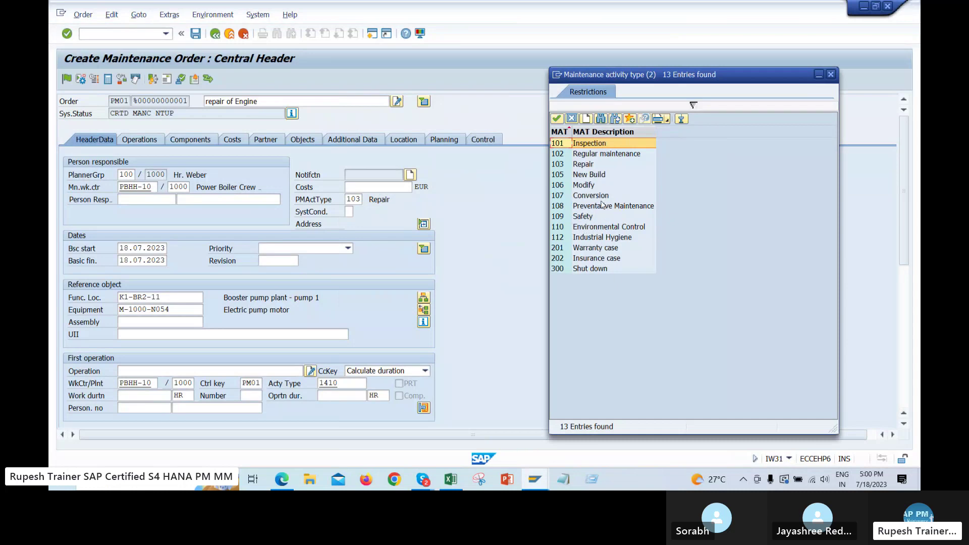
pyautogui.click(586, 217)
pyautogui.click(585, 268)
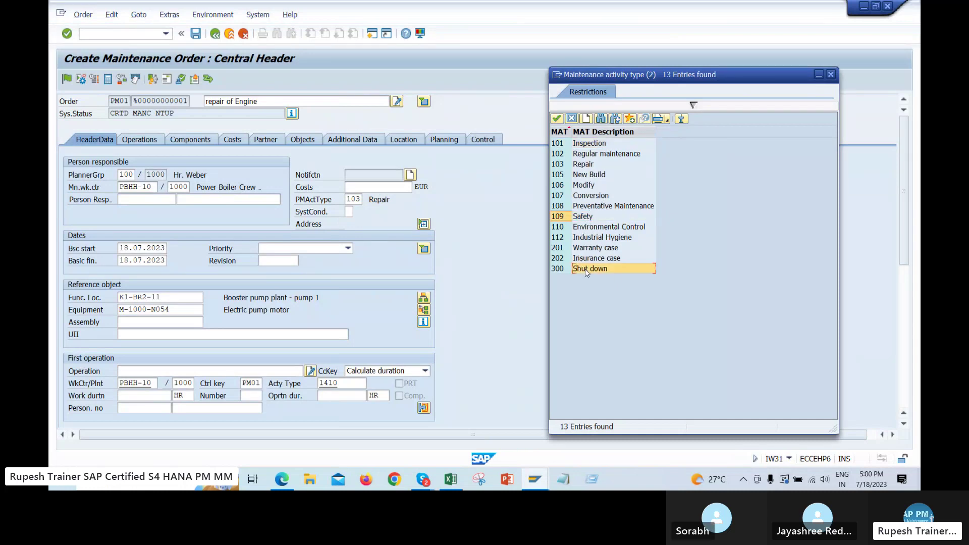
pyautogui.click(585, 165)
pyautogui.click(590, 146)
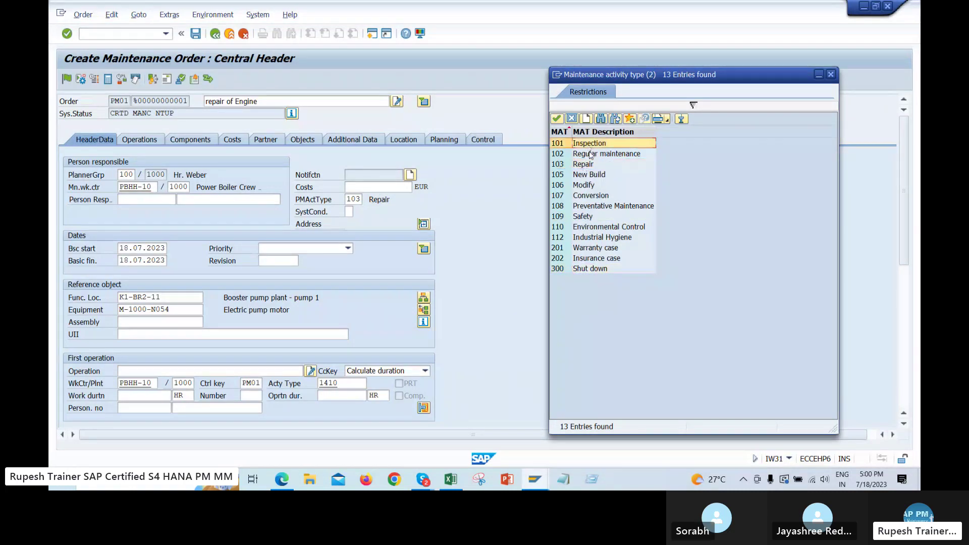
pyautogui.click(588, 165)
pyautogui.click(592, 176)
pyautogui.click(593, 207)
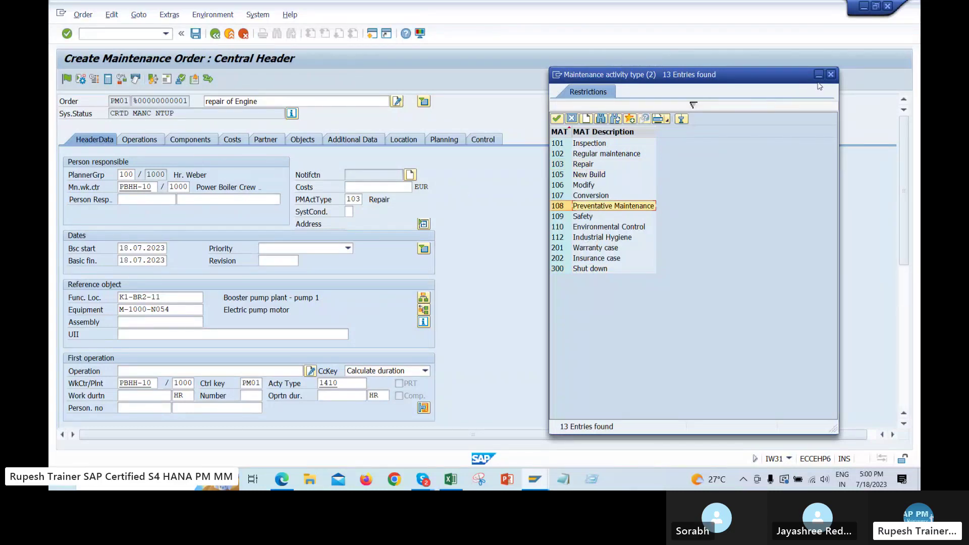
pyautogui.click(831, 75)
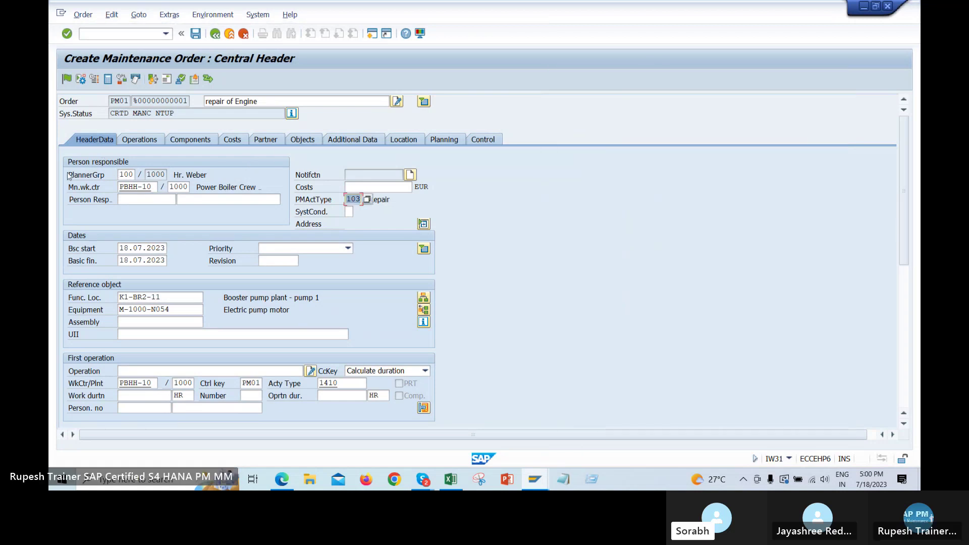
pyautogui.press('Tab')
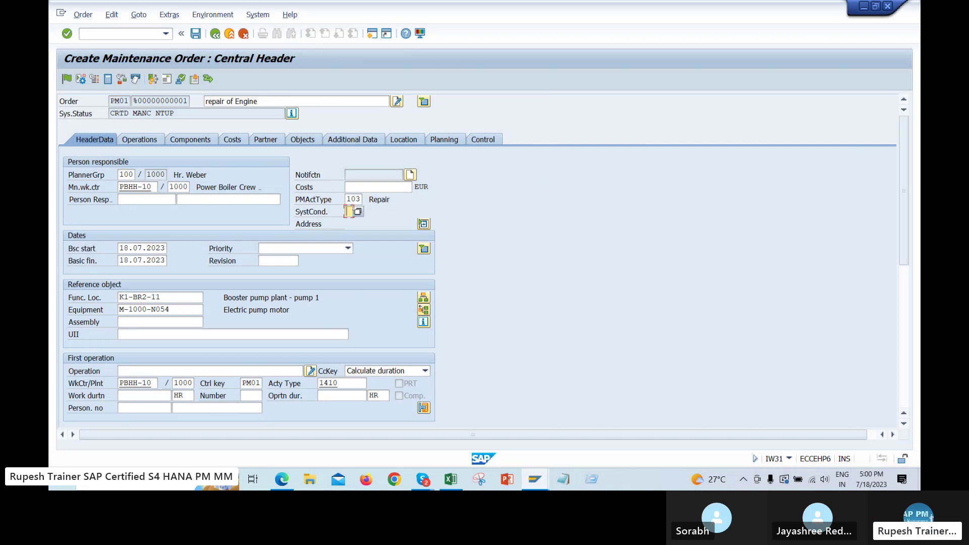
# Inspect the Electric pump motor equipment's location data showing work centre 5001, then return to the order
pyautogui.doubleClick(129, 309)
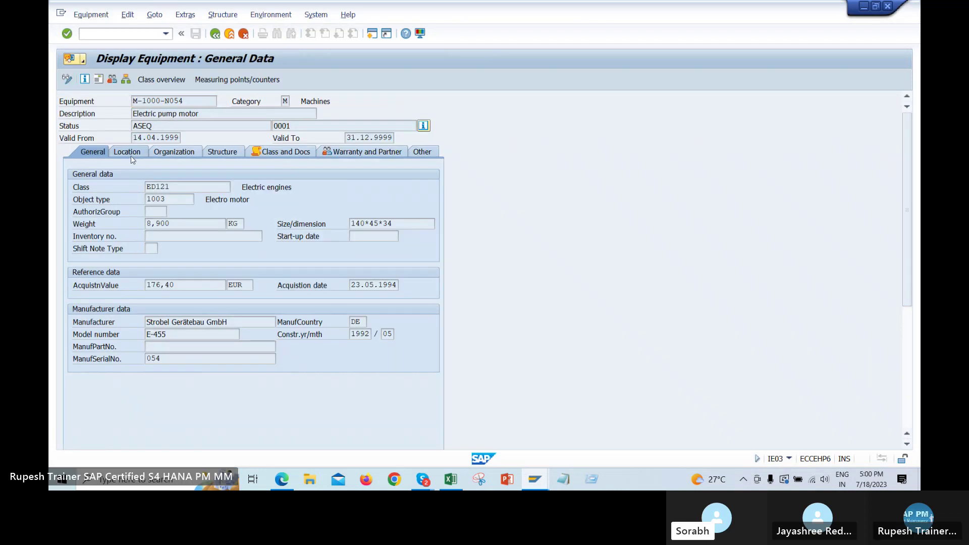
pyautogui.click(129, 152)
pyautogui.moveTo(173, 237); pyautogui.dragTo(146, 236)
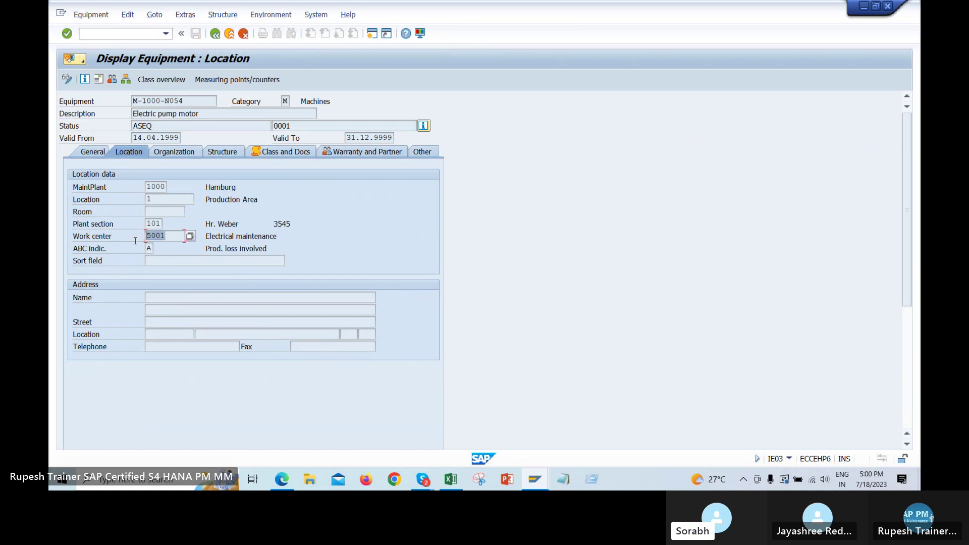
pyautogui.click(184, 237)
pyautogui.moveTo(169, 239); pyautogui.dragTo(136, 241)
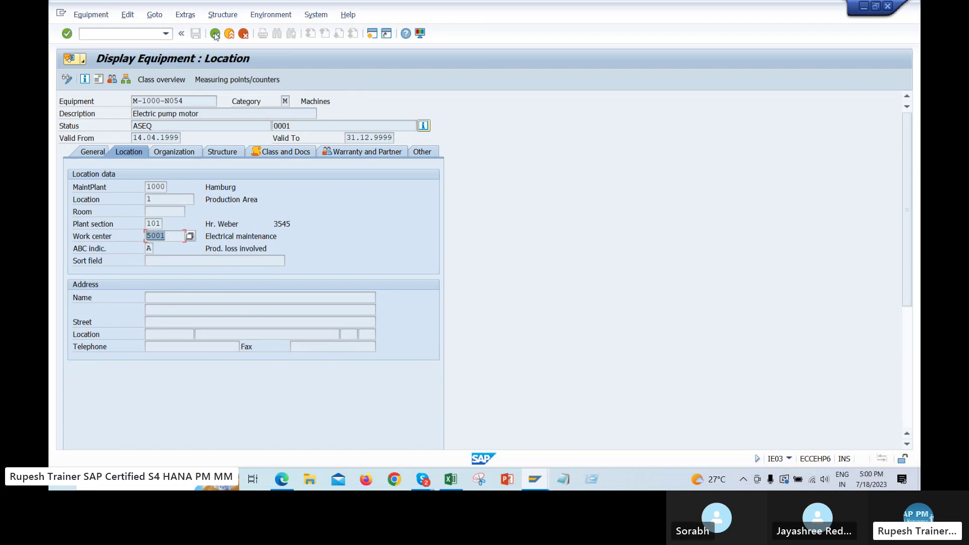
pyautogui.hotkey('alt', 'Tab')
pyautogui.press('Return')
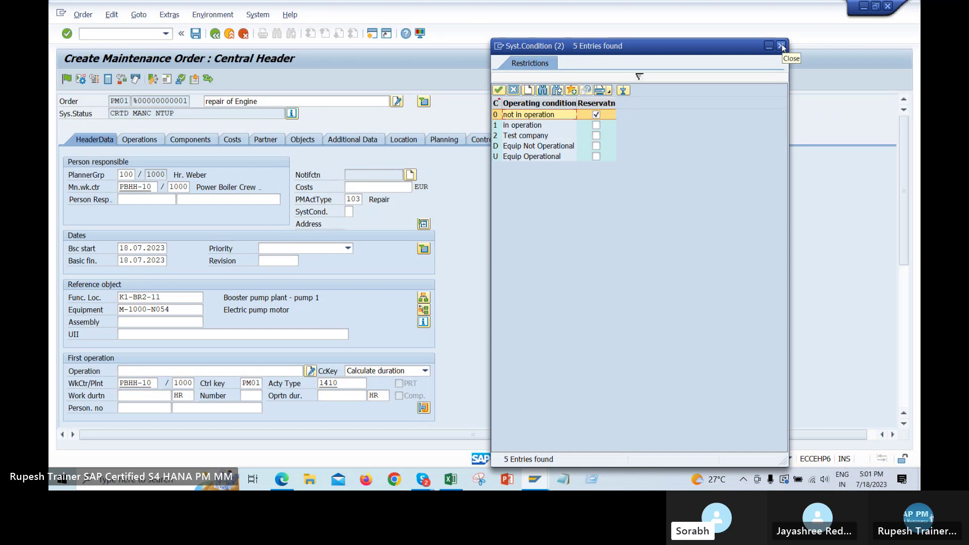
# Close the system condition options and its F1 help, then view the order's operations list
pyautogui.click(782, 46)
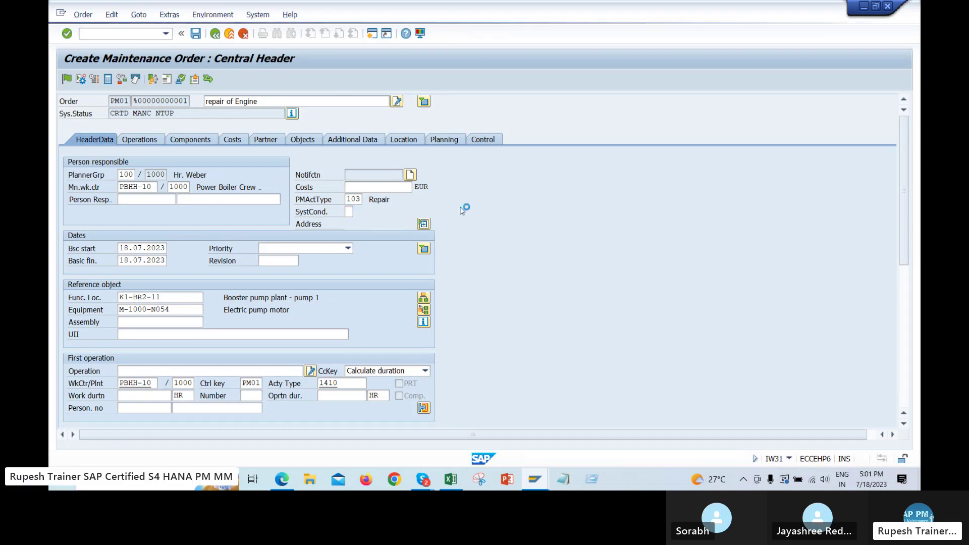
pyautogui.press('F1')
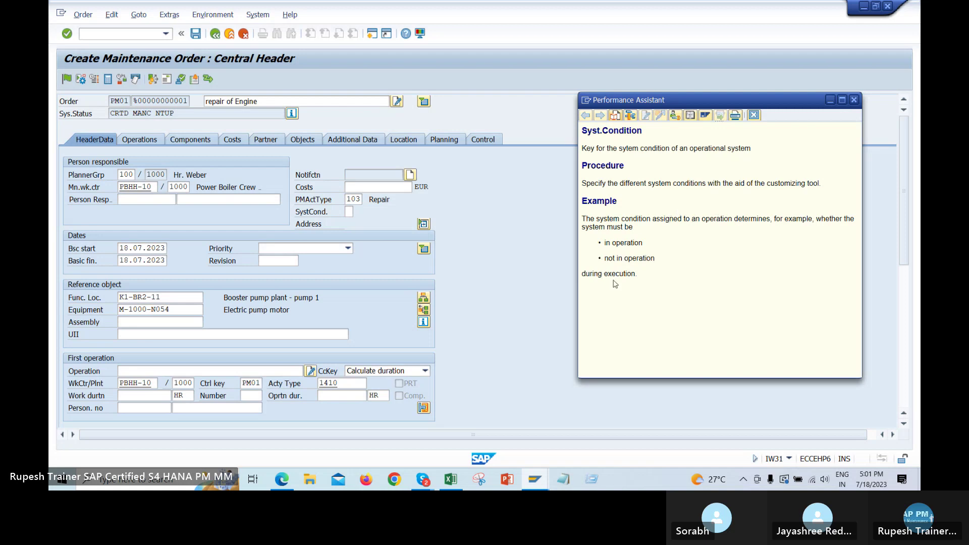
pyautogui.click(854, 99)
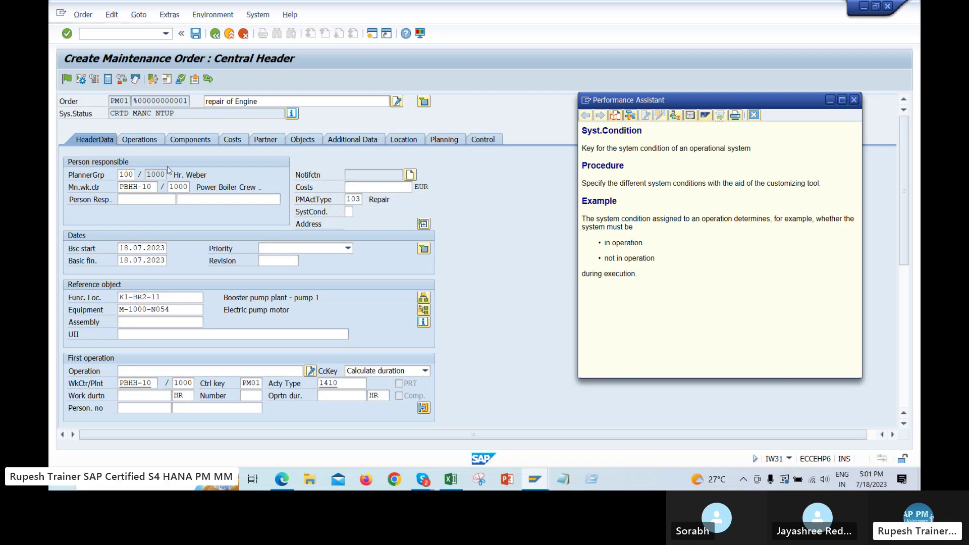
pyautogui.click(139, 141)
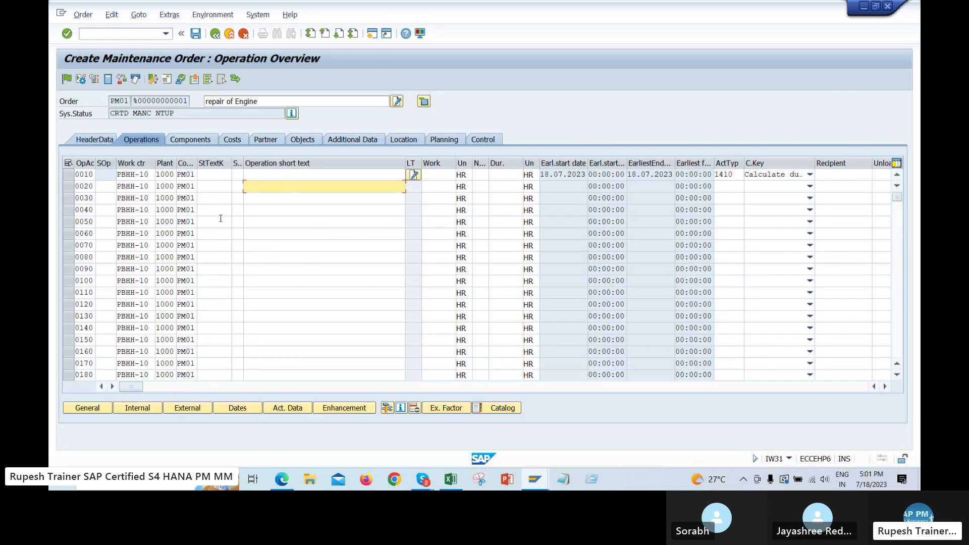
# Fill operations 0010–0040 with inspection of engine, compressor checlk, absornal sound checck and power check
pyautogui.click(303, 177)
pyautogui.click(304, 176)
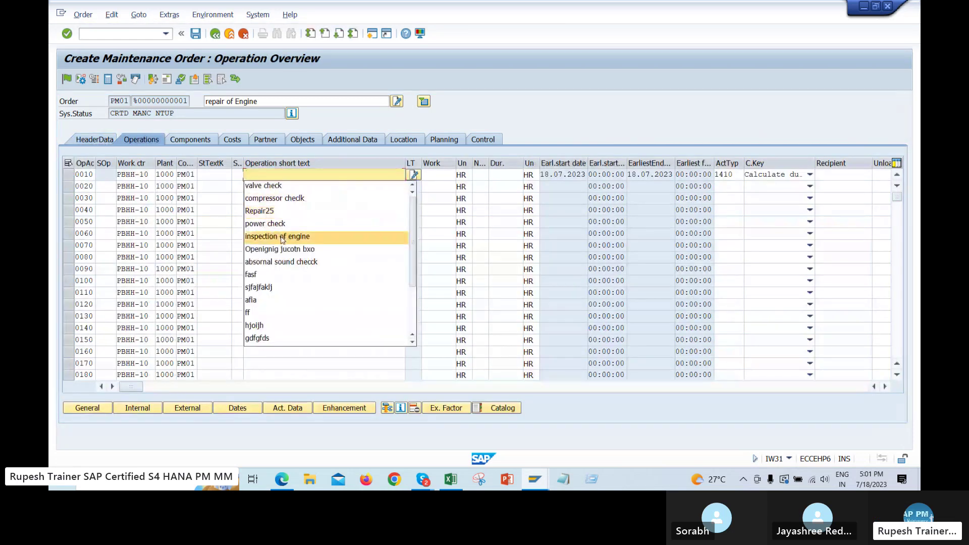
pyautogui.click(283, 238)
pyautogui.click(308, 188)
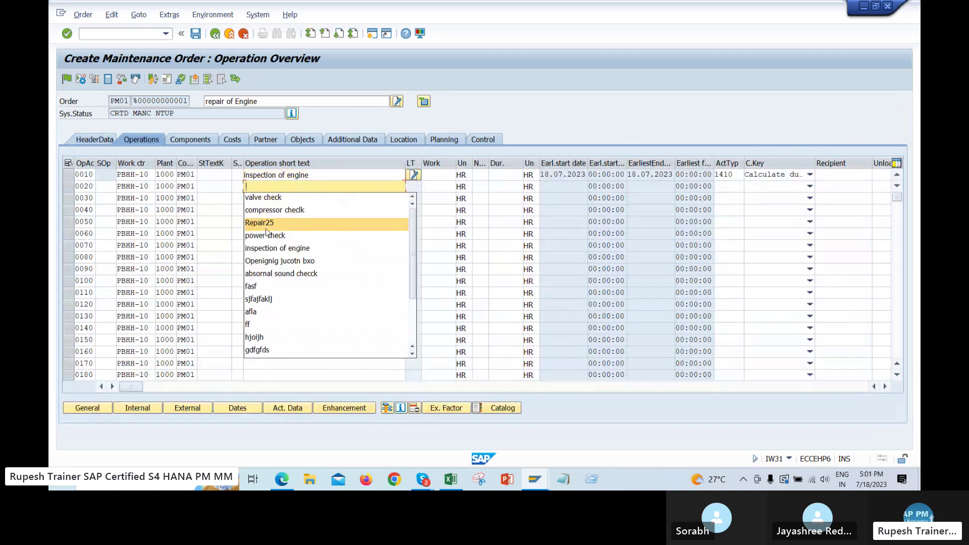
pyautogui.click(277, 209)
pyautogui.click(304, 197)
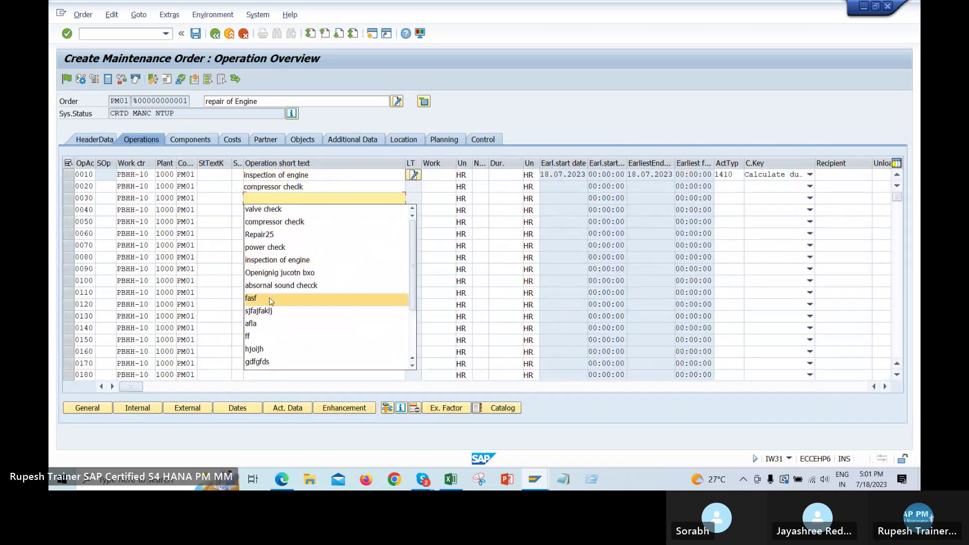
pyautogui.click(281, 285)
pyautogui.click(298, 210)
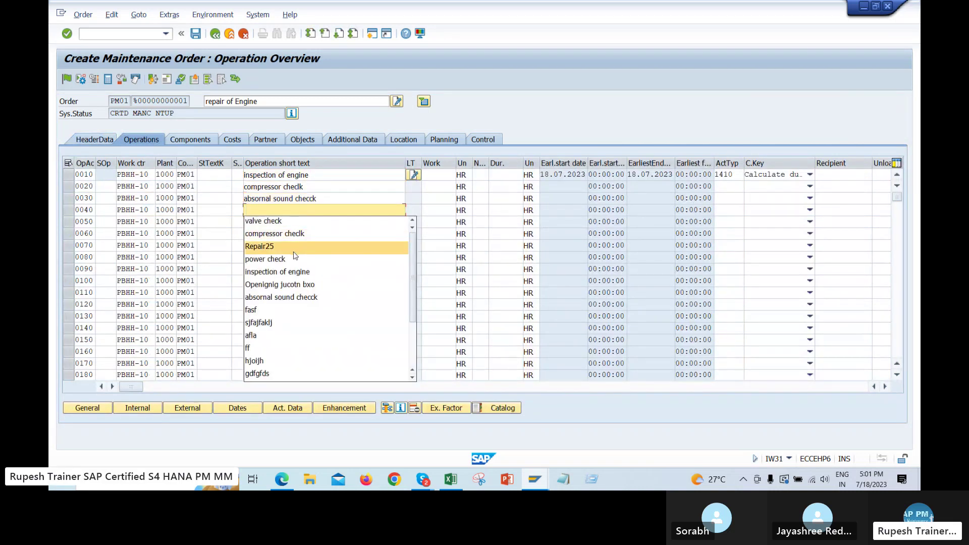
pyautogui.click(265, 259)
pyautogui.click(308, 222)
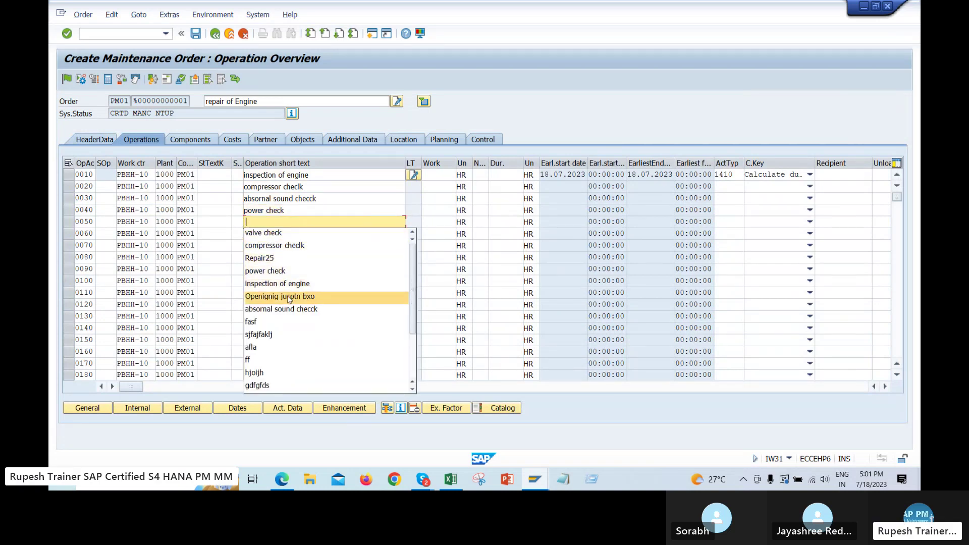
# Fill operations 0050–0070 with Openignig jucotn bxo, sjfajfaklj and compressor checlk from the history
pyautogui.click(289, 298)
pyautogui.click(283, 234)
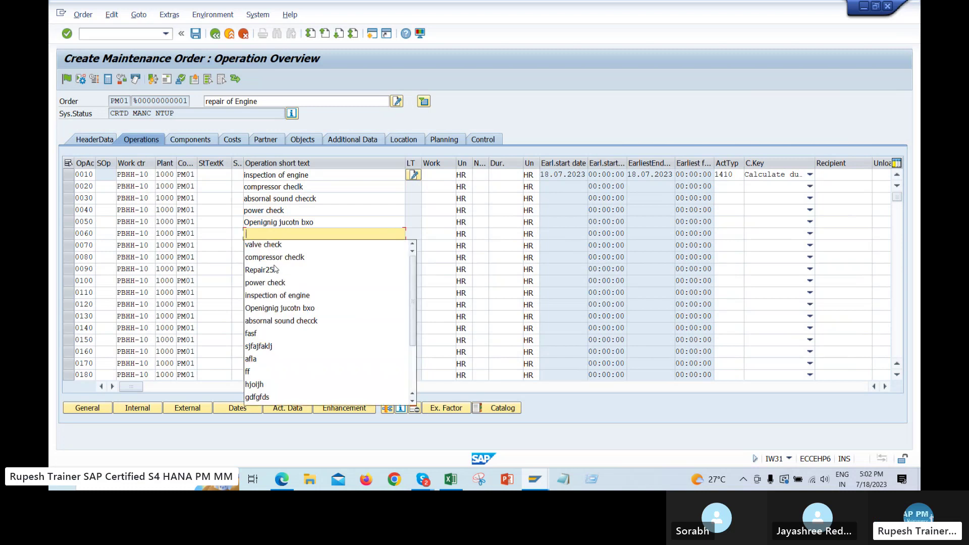
pyautogui.click(267, 347)
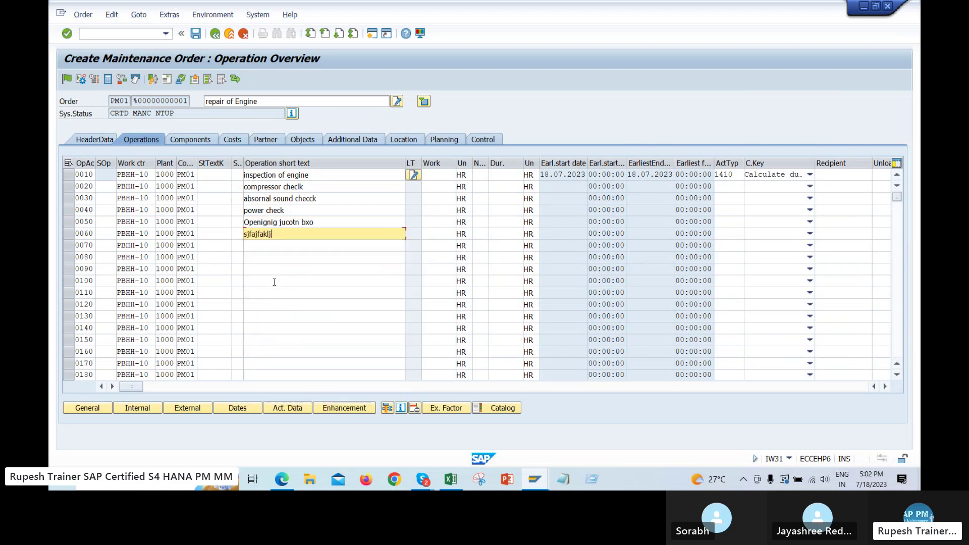
pyautogui.click(280, 246)
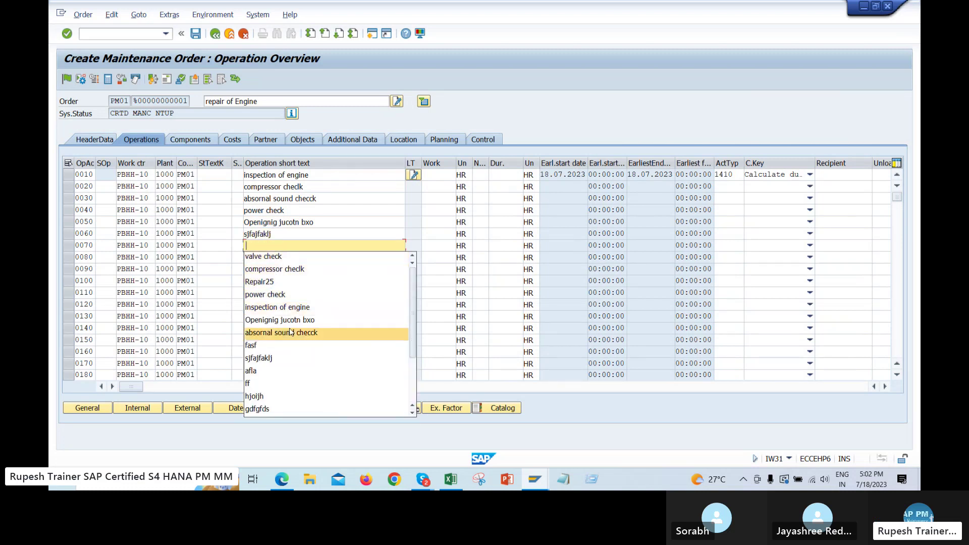
pyautogui.click(272, 273)
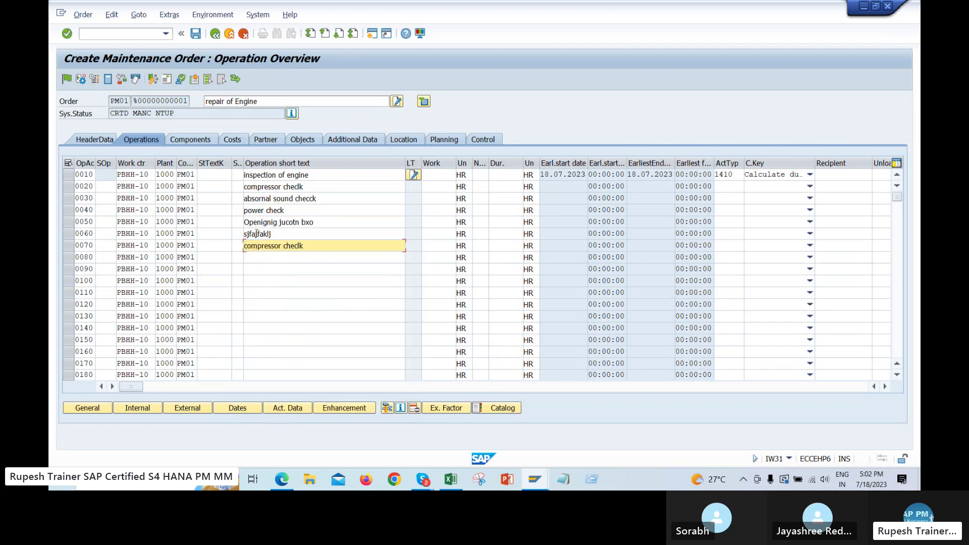
# Review the entered operation short texts and widen the operation number column
pyautogui.moveTo(323, 175); pyautogui.dragTo(213, 175)
pyautogui.moveTo(339, 186); pyautogui.dragTo(200, 207)
pyautogui.moveTo(323, 222); pyautogui.dragTo(231, 218)
pyautogui.click(312, 234)
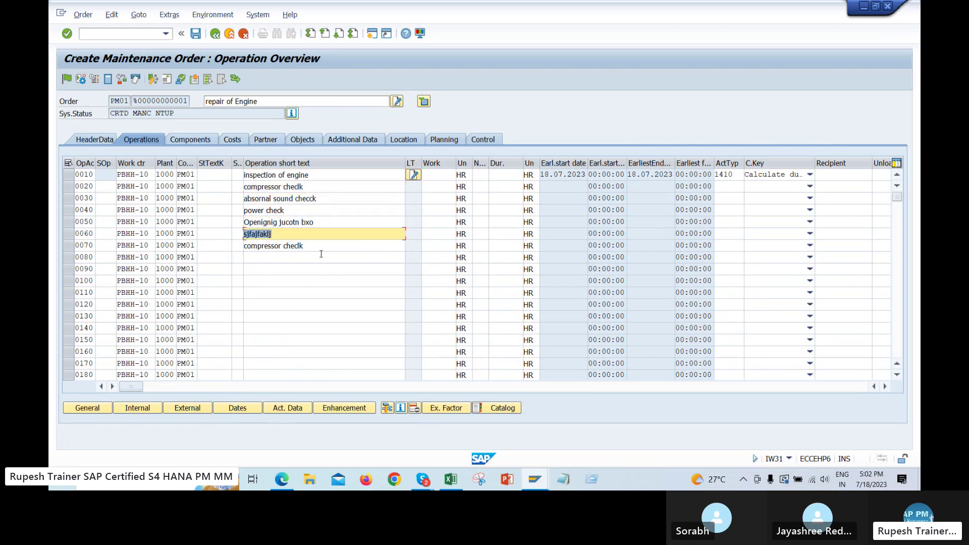
pyautogui.click(320, 255)
pyautogui.moveTo(96, 167); pyautogui.dragTo(118, 166)
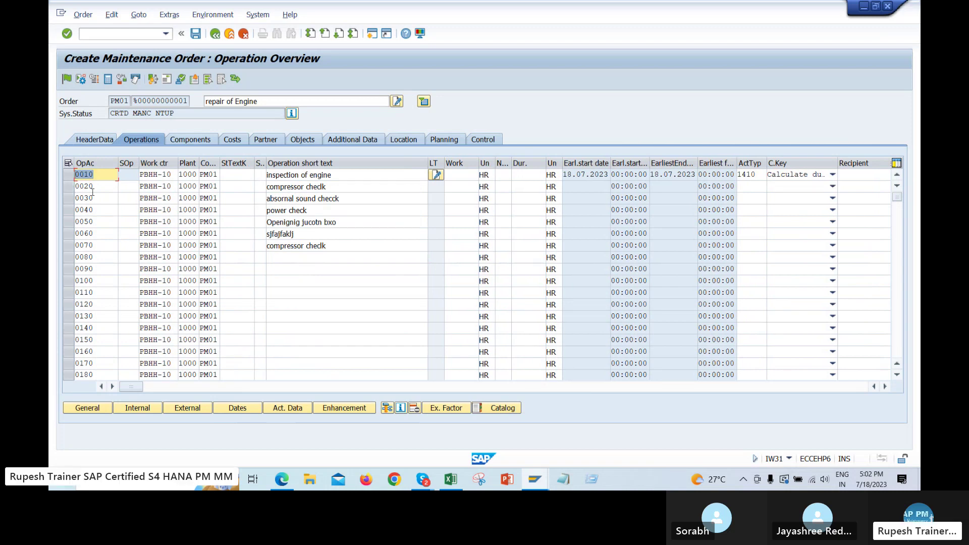
# Step through the operation rows 0010 to 0090 and their short texts
pyautogui.click(84, 186)
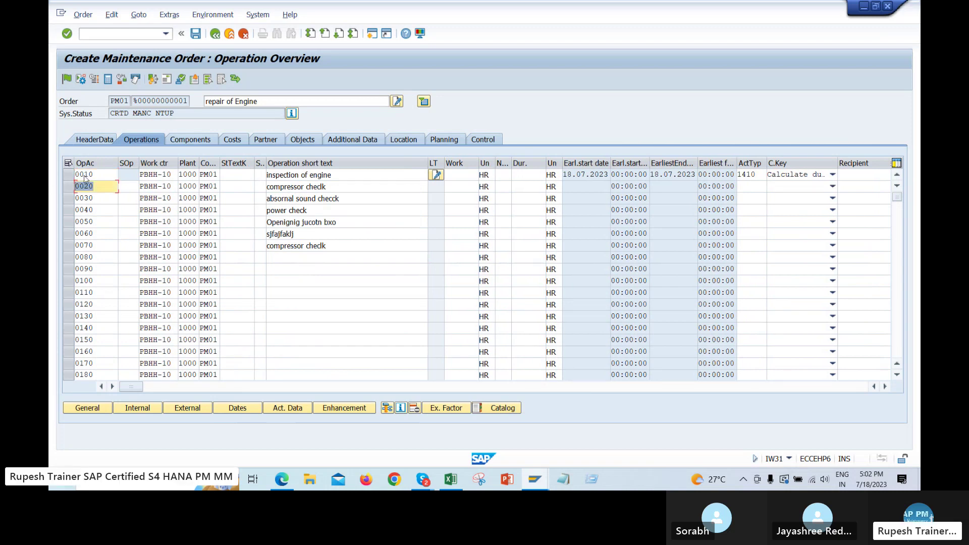
pyautogui.click(347, 176)
pyautogui.click(345, 187)
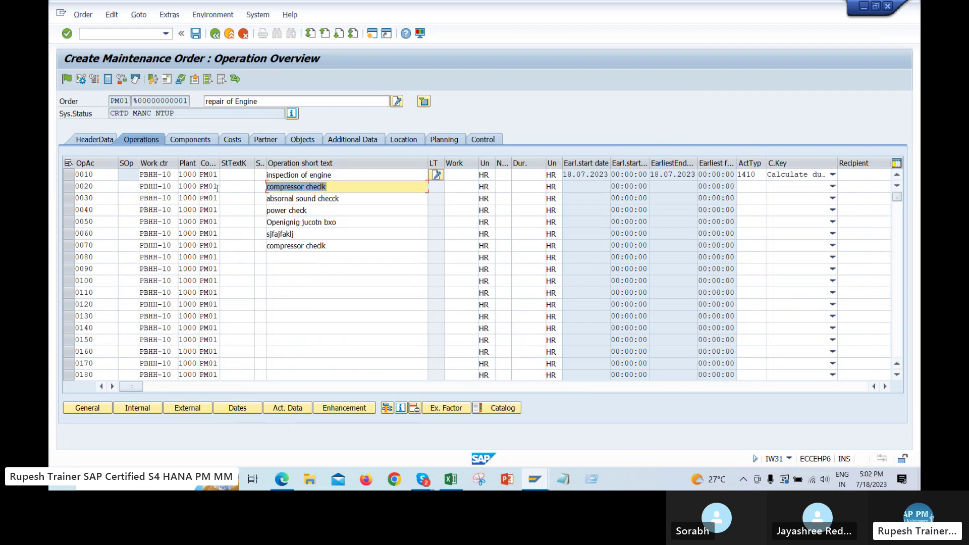
pyautogui.click(363, 197)
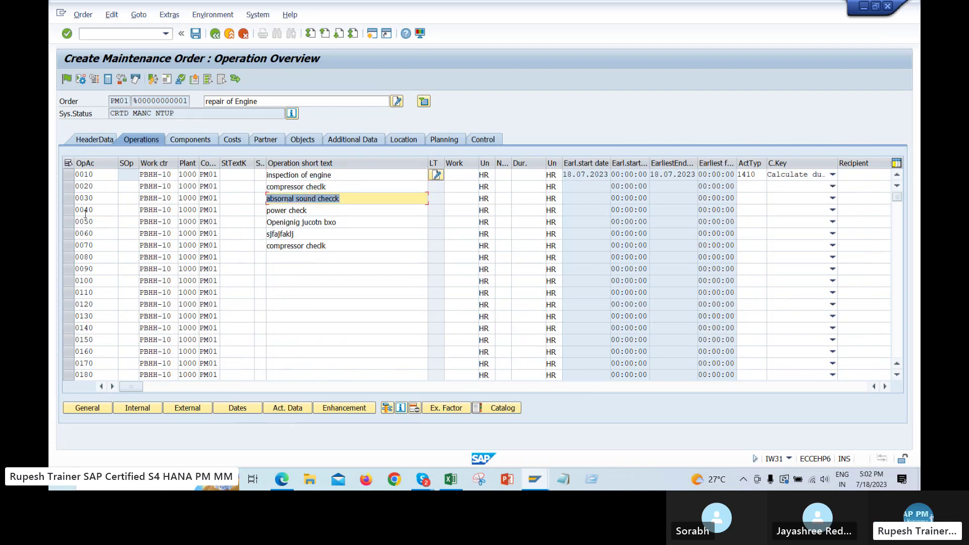
pyautogui.click(101, 174)
pyautogui.click(93, 187)
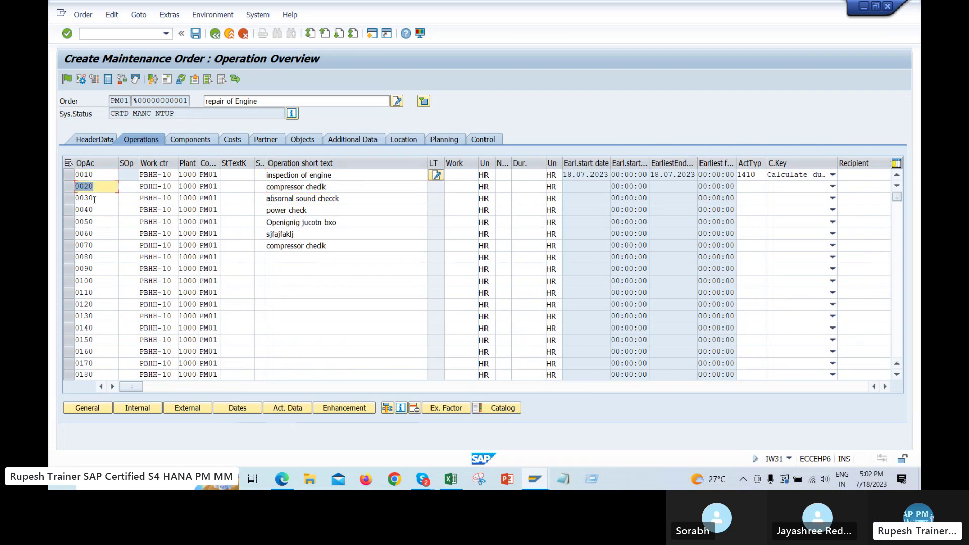
pyautogui.click(94, 198)
pyautogui.click(95, 210)
pyautogui.click(94, 222)
pyautogui.click(94, 233)
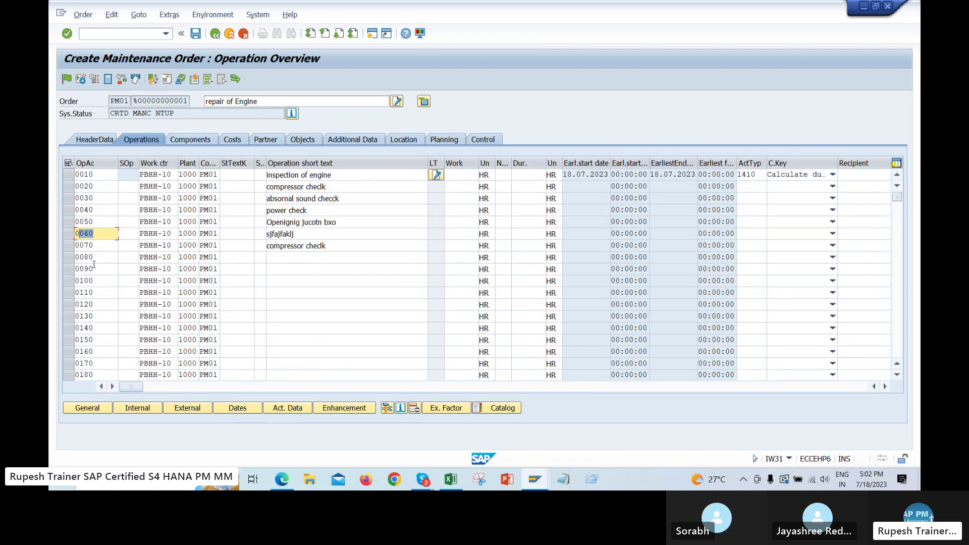
pyautogui.click(101, 246)
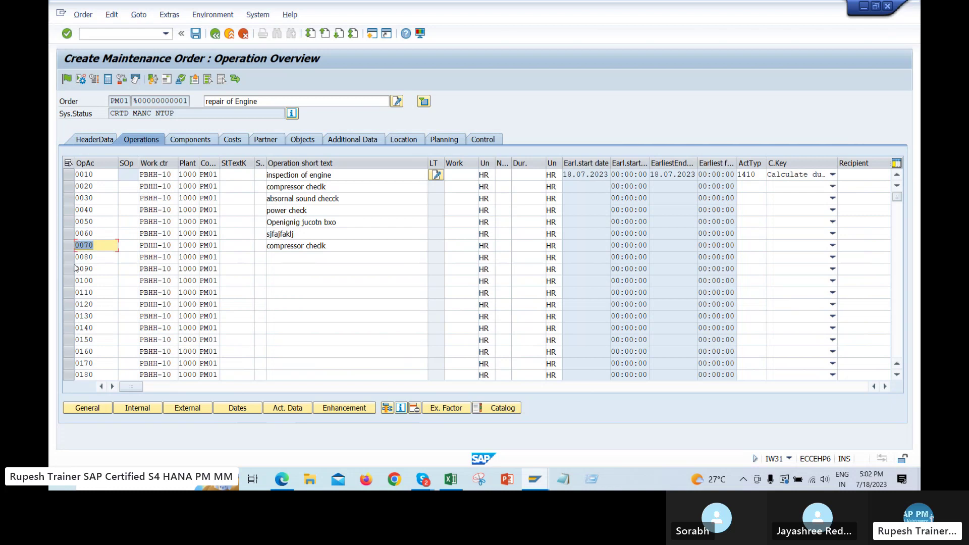
pyautogui.click(80, 268)
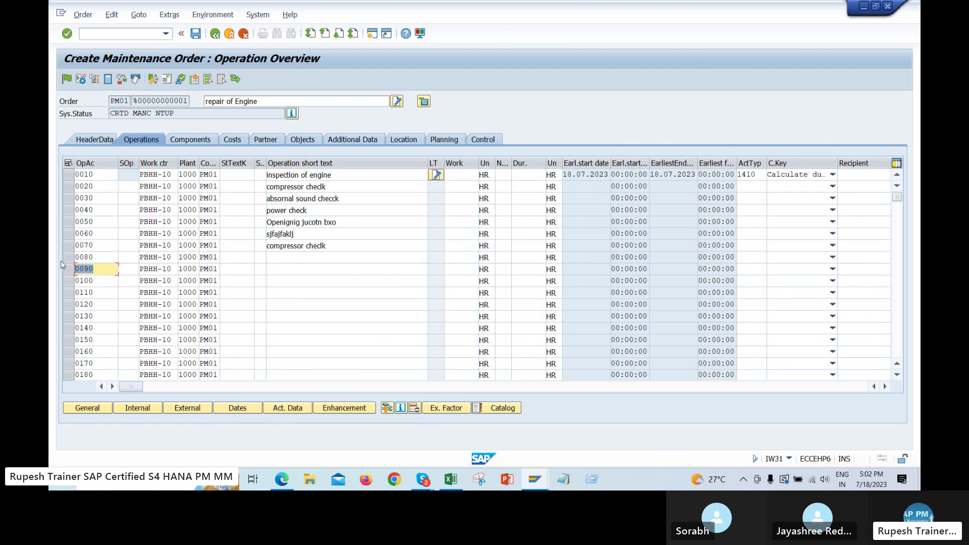
# Set capacity and duration: 0010 4 people for 2 HR, 0020 1 for 5, 0030 3 for 6
pyautogui.click(502, 175)
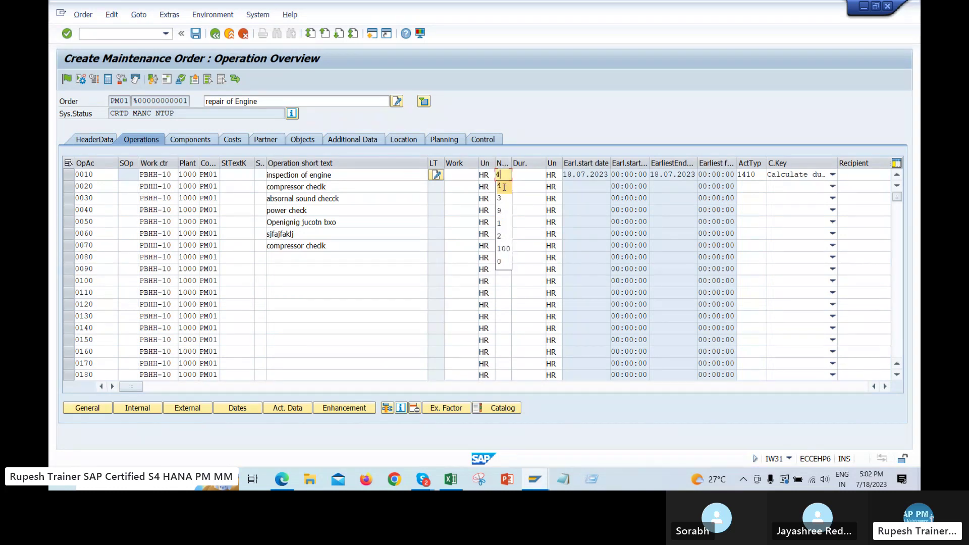
pyautogui.click(501, 185)
pyautogui.click(530, 174)
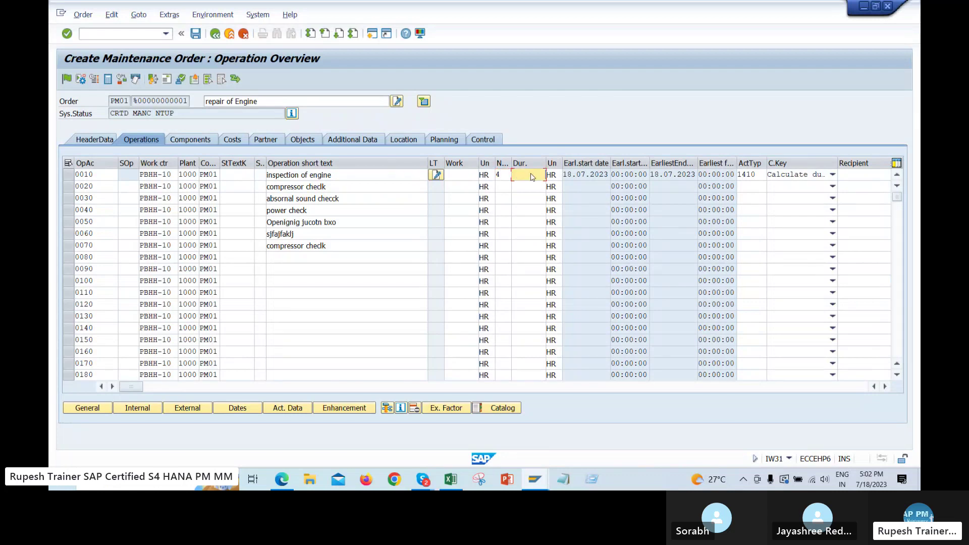
pyautogui.write('2')
pyautogui.click(501, 186)
pyautogui.write('1')
pyautogui.click(537, 188)
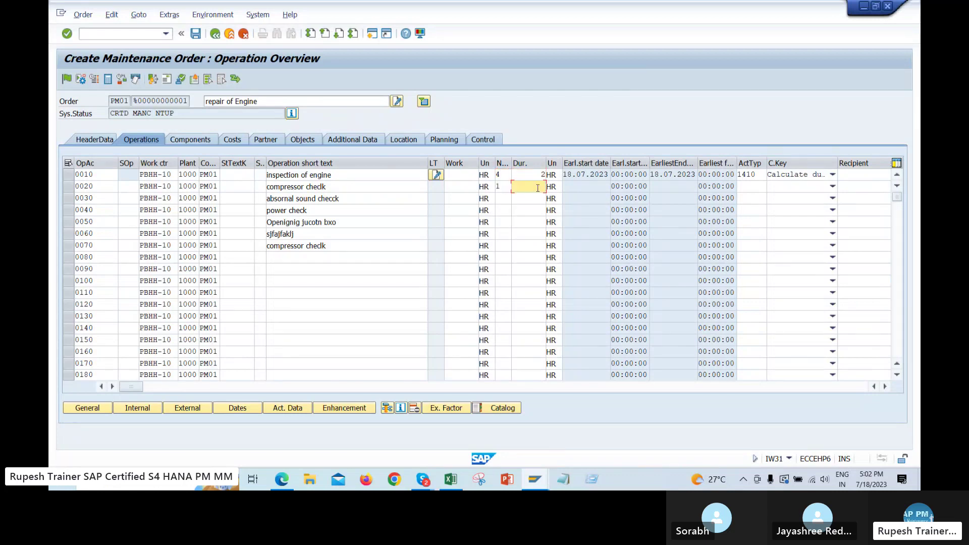
pyautogui.write('5')
pyautogui.click(501, 199)
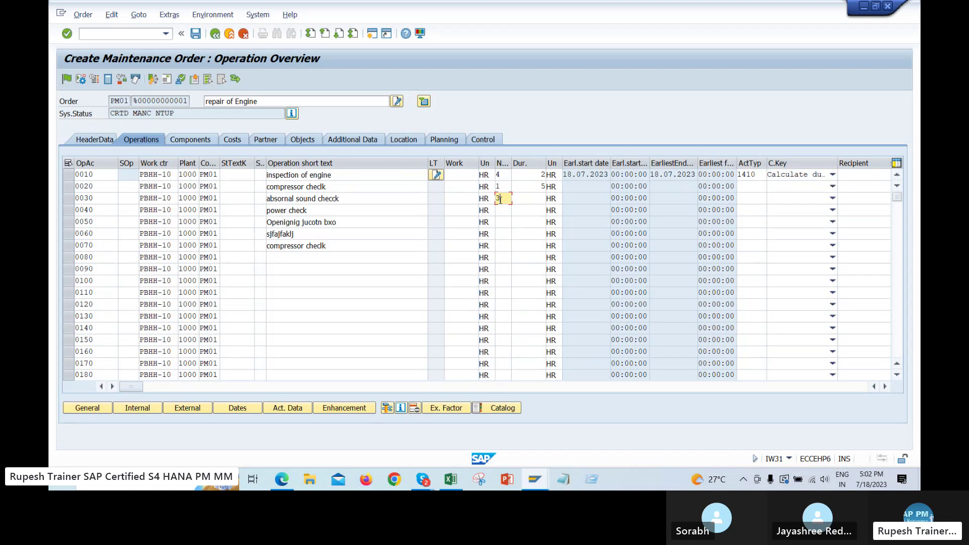
pyautogui.write('3')
pyautogui.click(532, 198)
pyautogui.write('6')
# Give 0040 3 HR, 0050 and 0060 2 people for 5 HR, 0070 5 HR; open 0010's calculation key
pyautogui.click(502, 212)
pyautogui.click(527, 212)
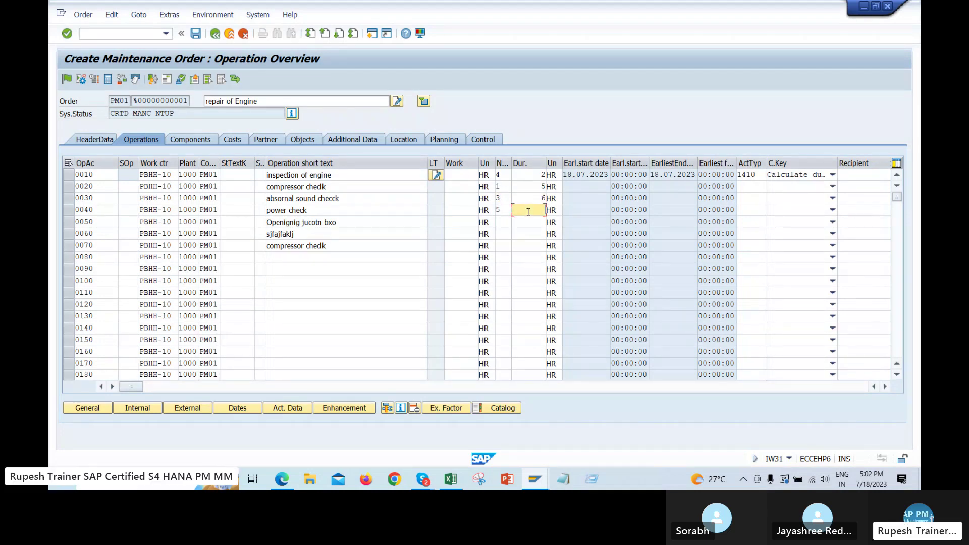
pyautogui.write('3')
pyautogui.click(504, 220)
pyautogui.write('2')
pyautogui.click(528, 222)
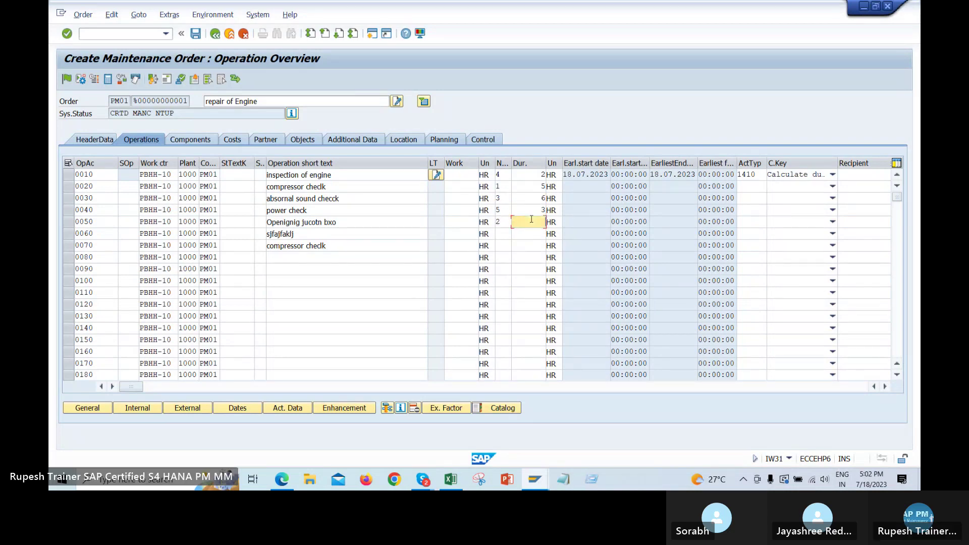
pyautogui.write('5')
pyautogui.click(504, 234)
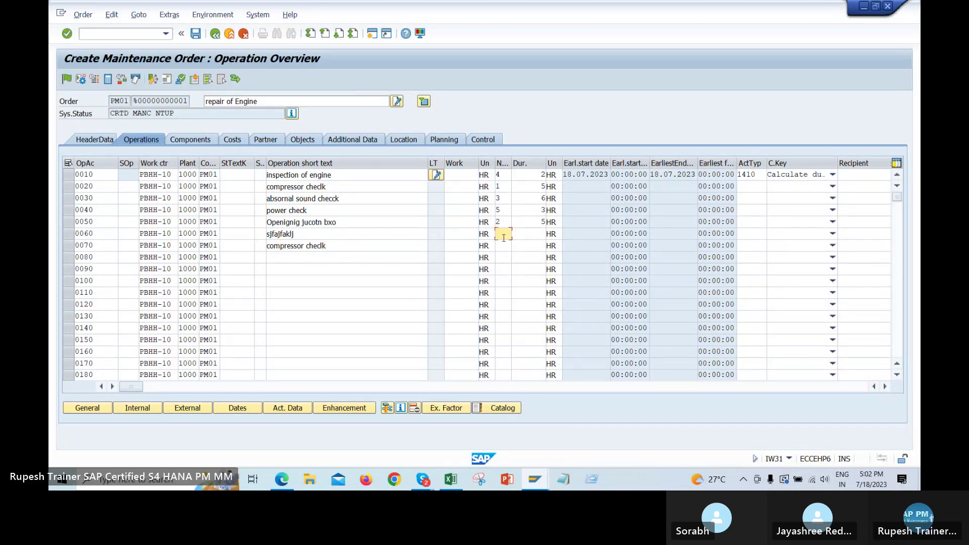
pyautogui.write('2')
pyautogui.click(528, 234)
pyautogui.write('5')
pyautogui.click(528, 246)
pyautogui.write('5')
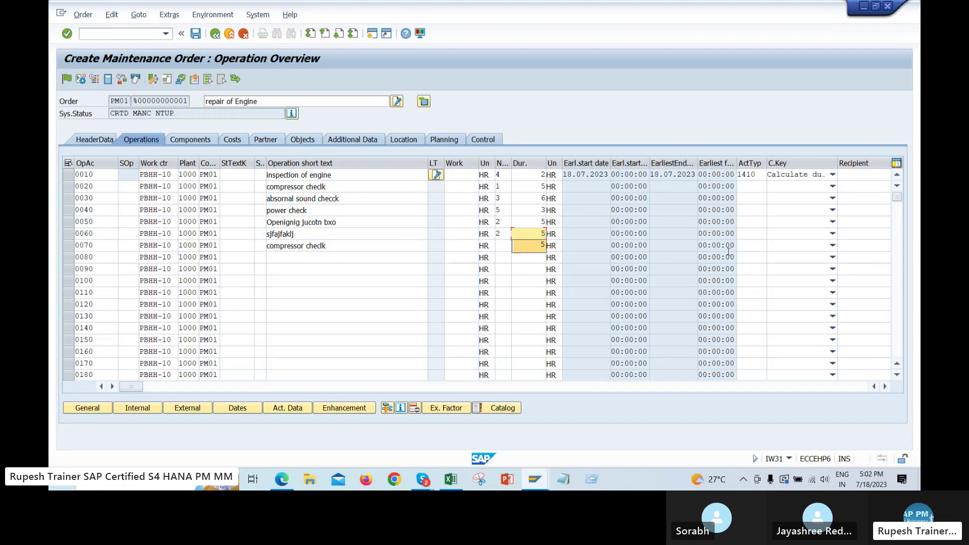
pyautogui.click(833, 174)
# Set operations 0010 and 0020 to Calculate work and get past the capacity, operating time and activity type messages
pyautogui.click(776, 212)
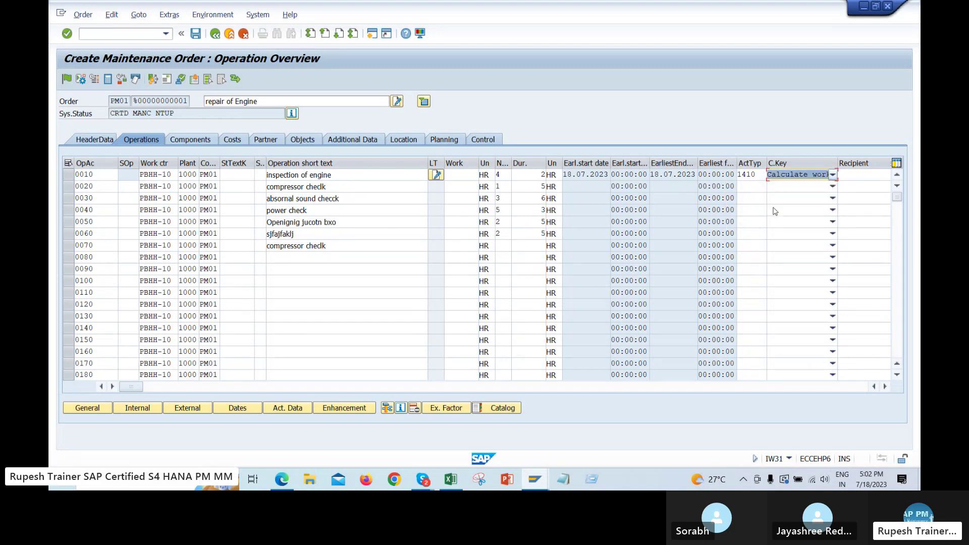
pyautogui.click(832, 186)
pyautogui.click(777, 223)
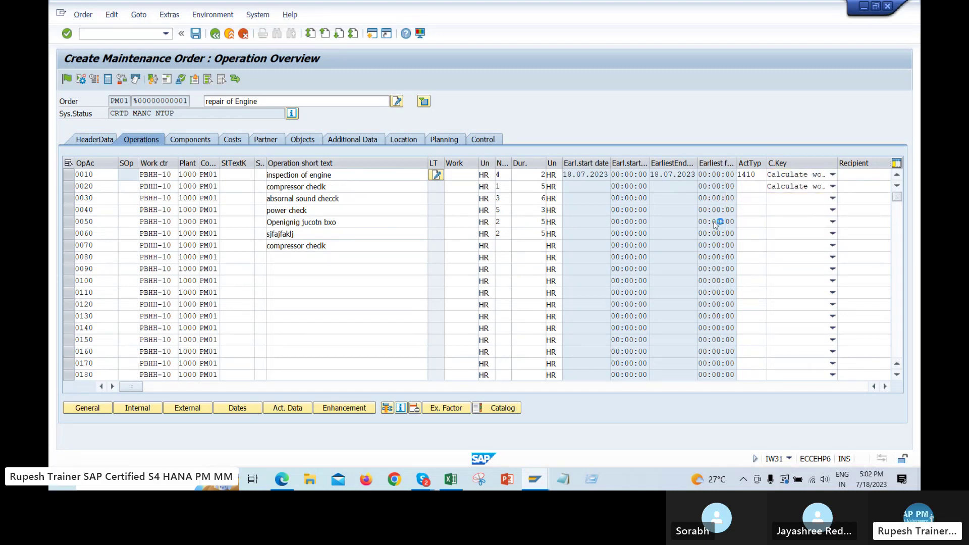
pyautogui.press('Return')
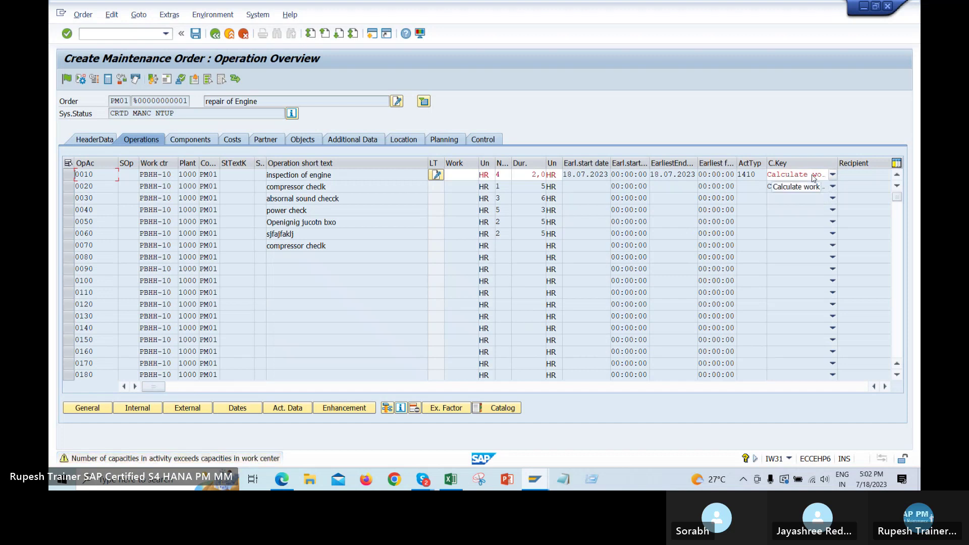
pyautogui.press('Return')
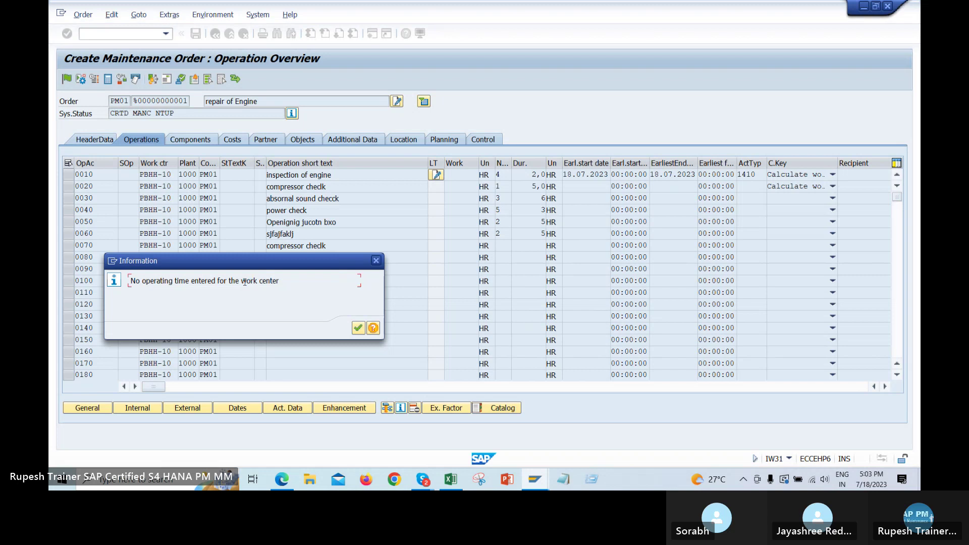
pyautogui.press('Return')
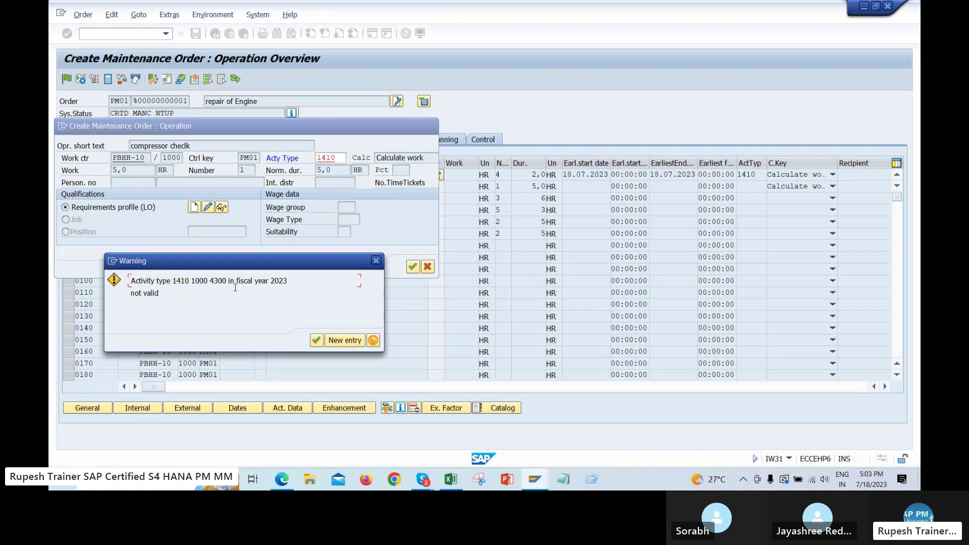
pyautogui.press('Return')
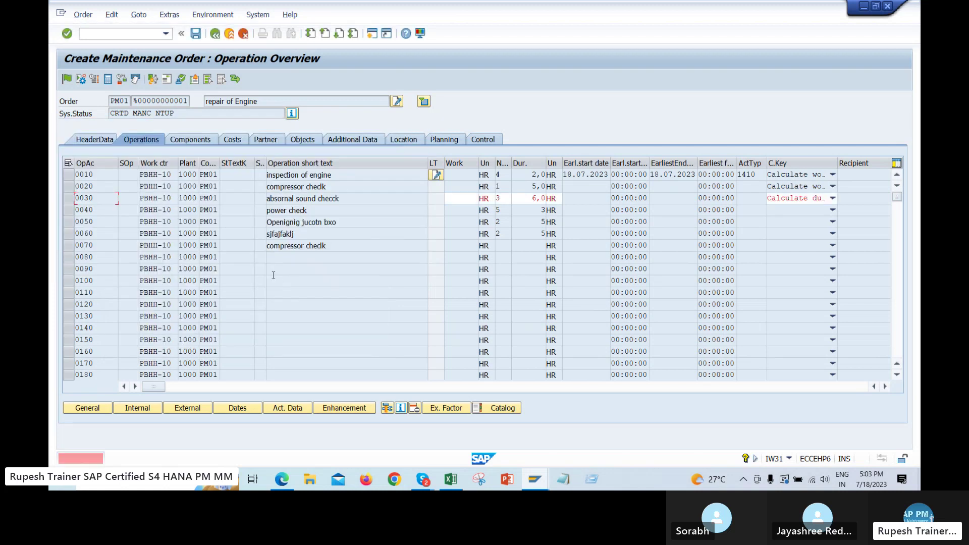
# Set operations 0030 and 0040 to Calculate work, acknowledging the missing operating time messages
pyautogui.click(787, 199)
pyautogui.click(752, 233)
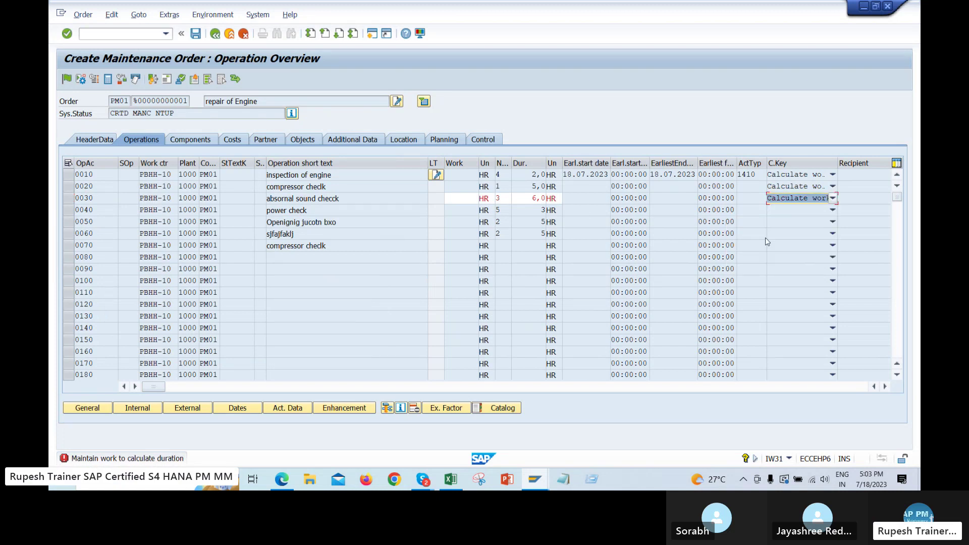
pyautogui.click(811, 211)
pyautogui.click(767, 246)
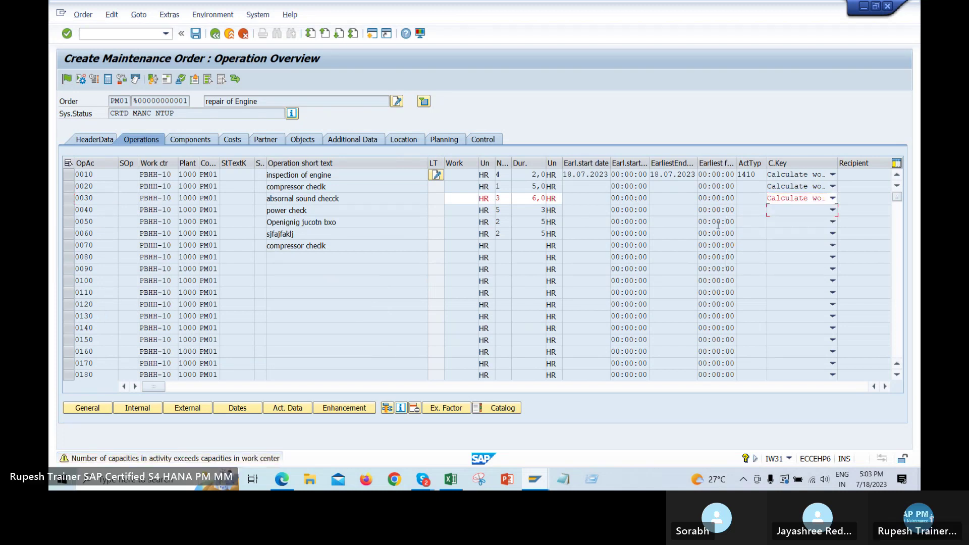
pyautogui.press('Return')
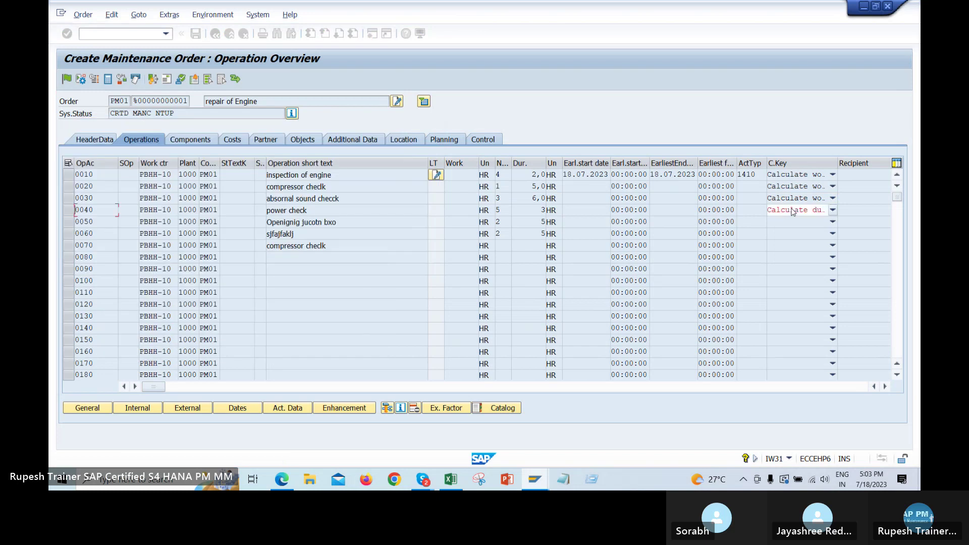
pyautogui.click(786, 210)
pyautogui.click(765, 247)
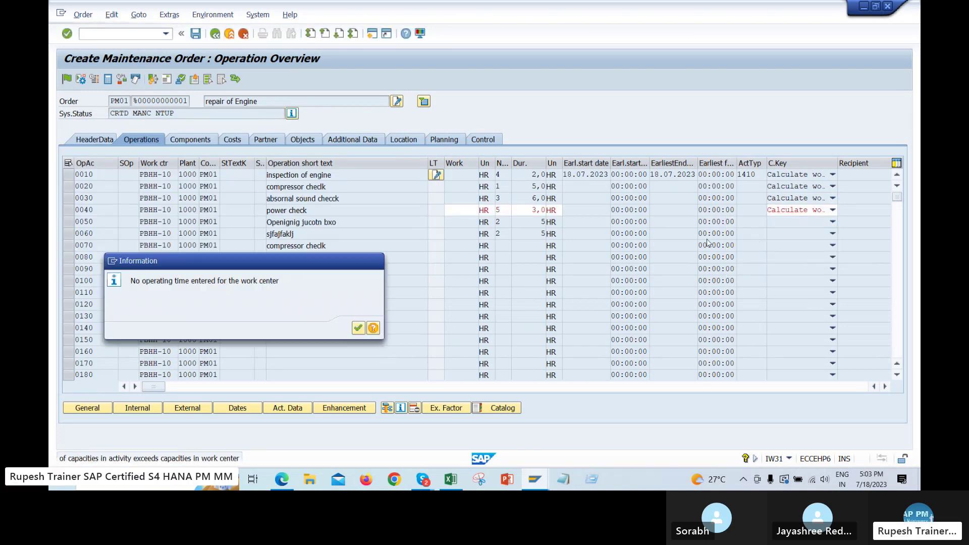
pyautogui.press('Return')
pyautogui.press('Return')
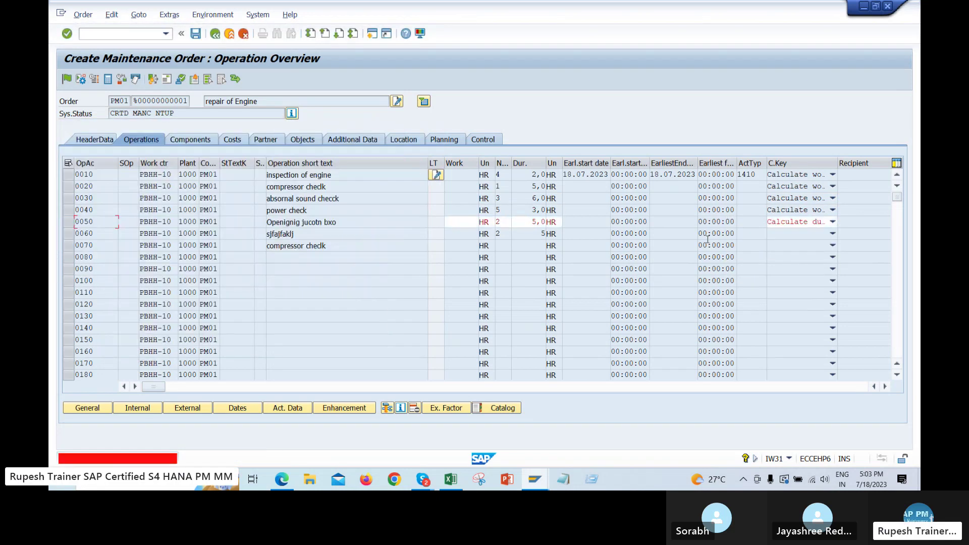
# Give operations 0050 and 0060 the Calculate work calculation key
pyautogui.click(833, 221)
pyautogui.click(771, 260)
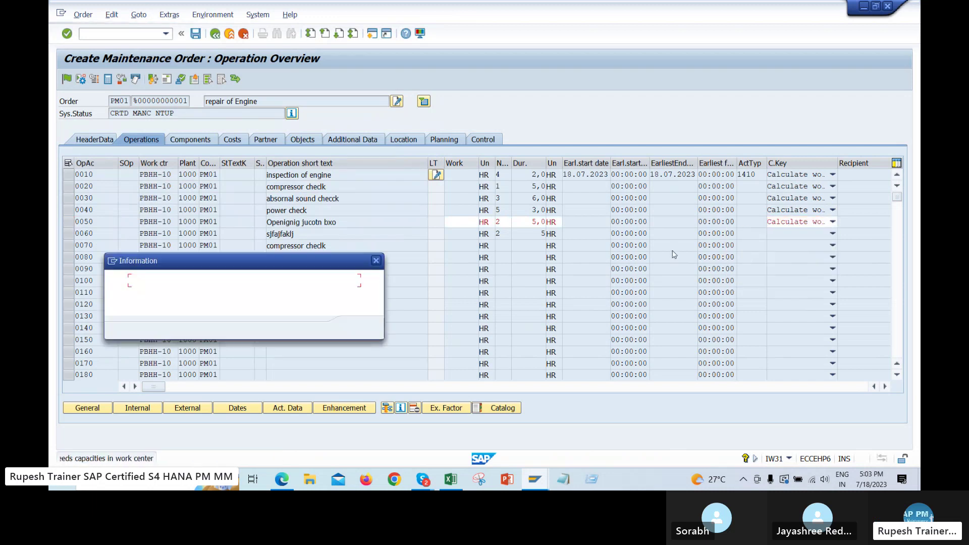
pyautogui.press('Return')
pyautogui.press('Return')
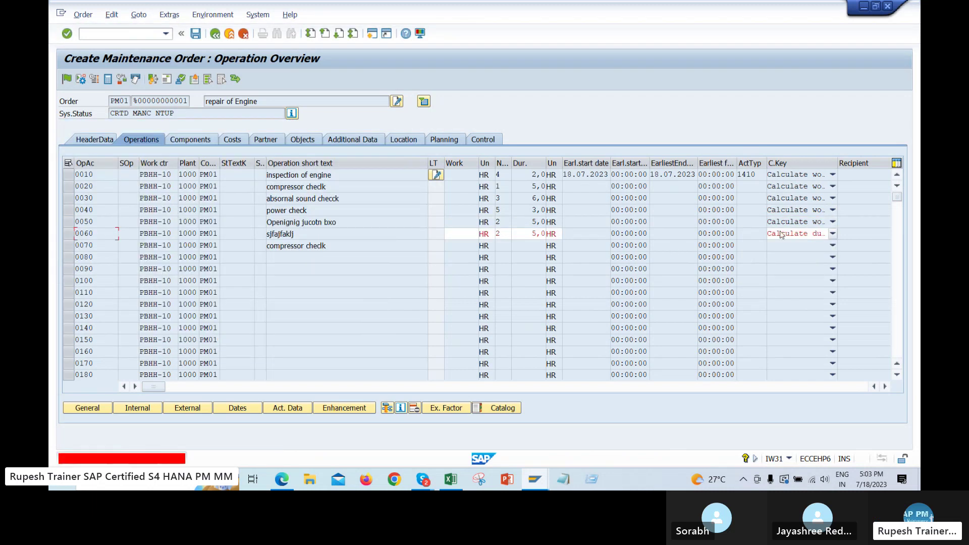
pyautogui.click(833, 233)
pyautogui.click(759, 275)
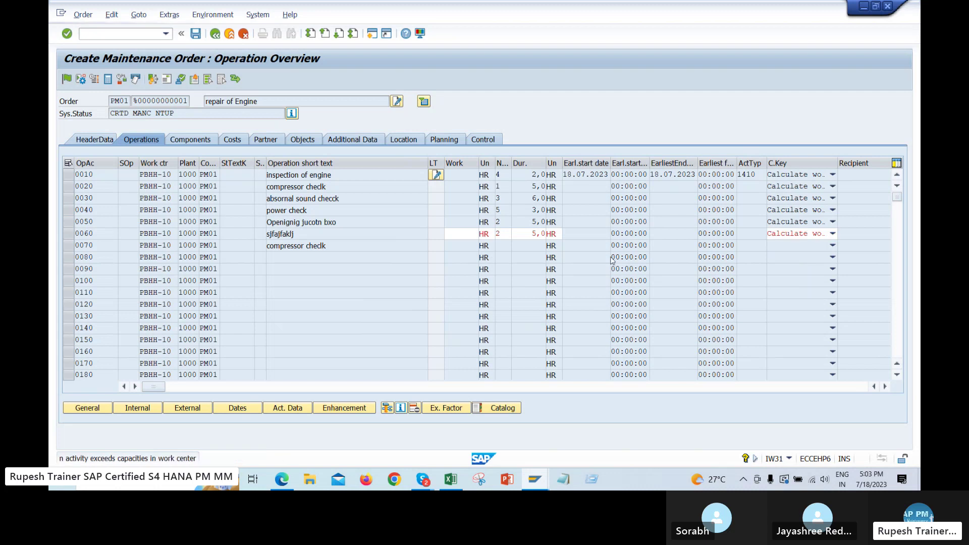
# Acknowledge the operating time message, select profile value 0000001, and create a new SAP session
pyautogui.press('Return')
pyautogui.press('Return')
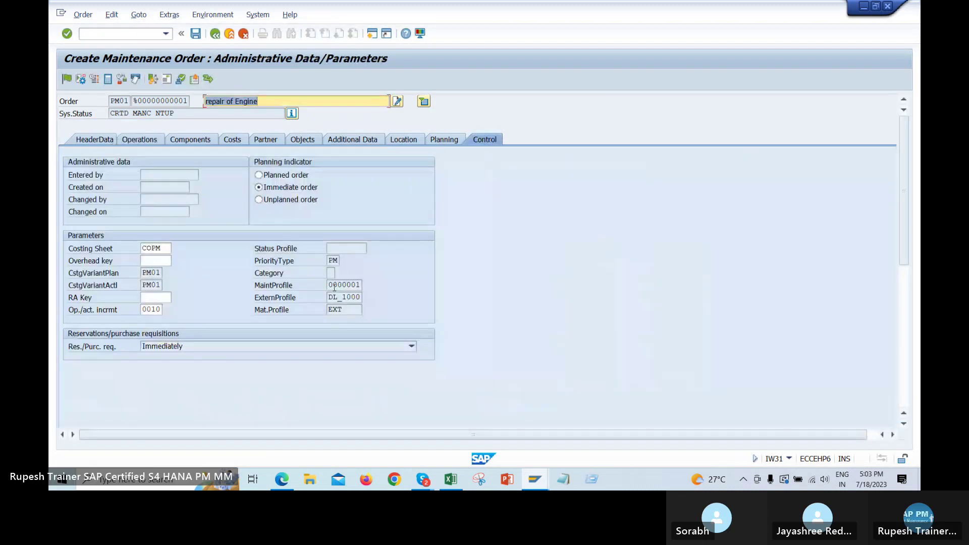
pyautogui.doubleClick(331, 285)
pyautogui.click(257, 14)
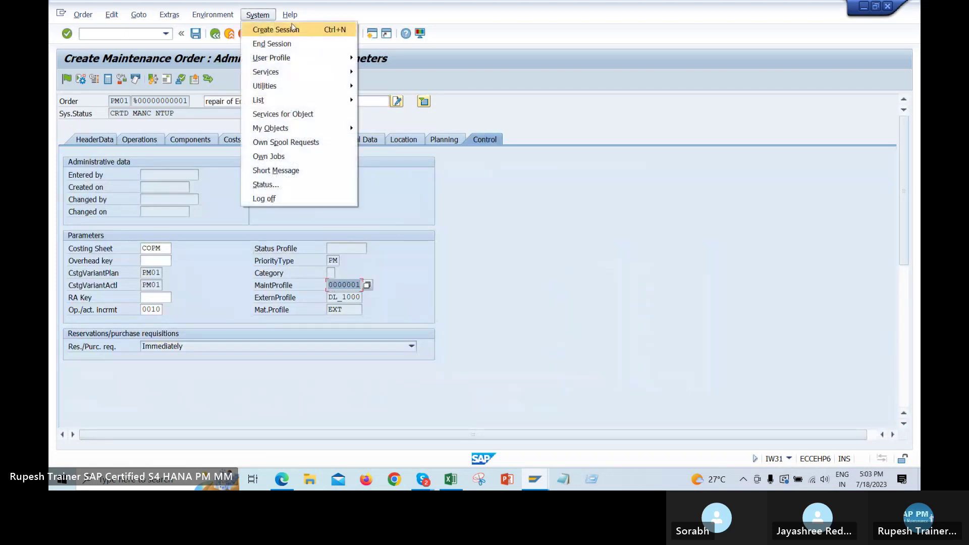
pyautogui.click(401, 50)
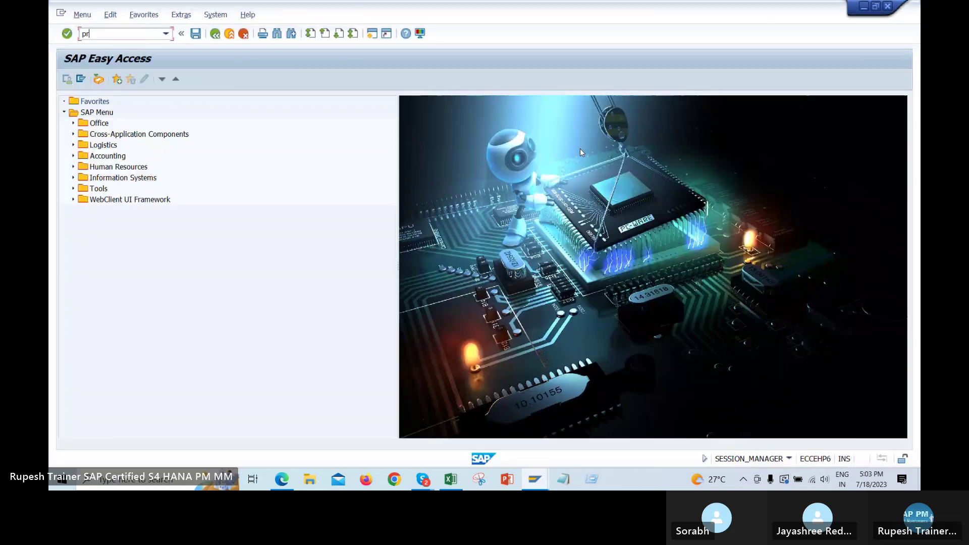
# Run transaction SPRO in the new session and bring up the SAP Reference IMG
pyautogui.write('pro')
pyautogui.press('BackSpace')
pyautogui.press('BackSpace')
pyautogui.press('BackSpace')
pyautogui.write('spro')
pyautogui.press('Return')
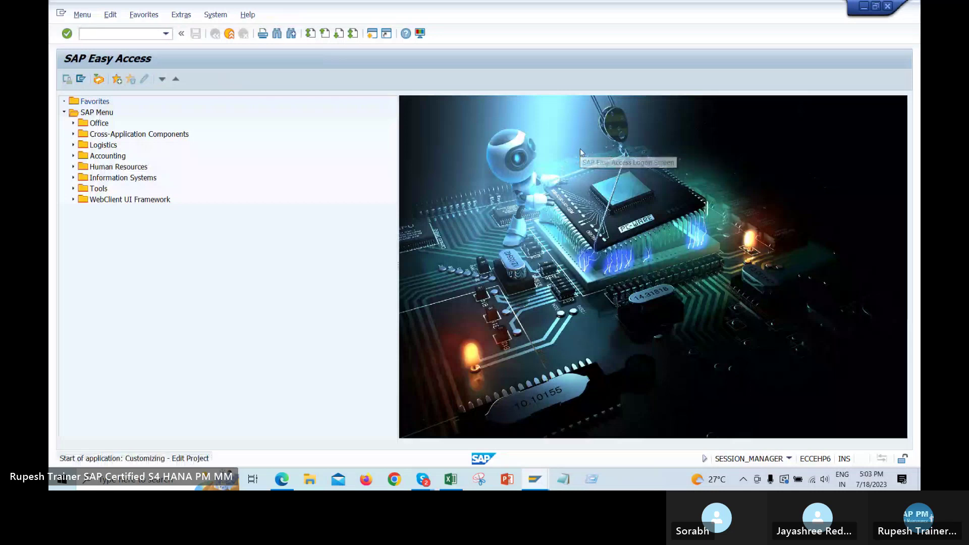
pyautogui.rightClick(598, 202)
pyautogui.click(644, 267)
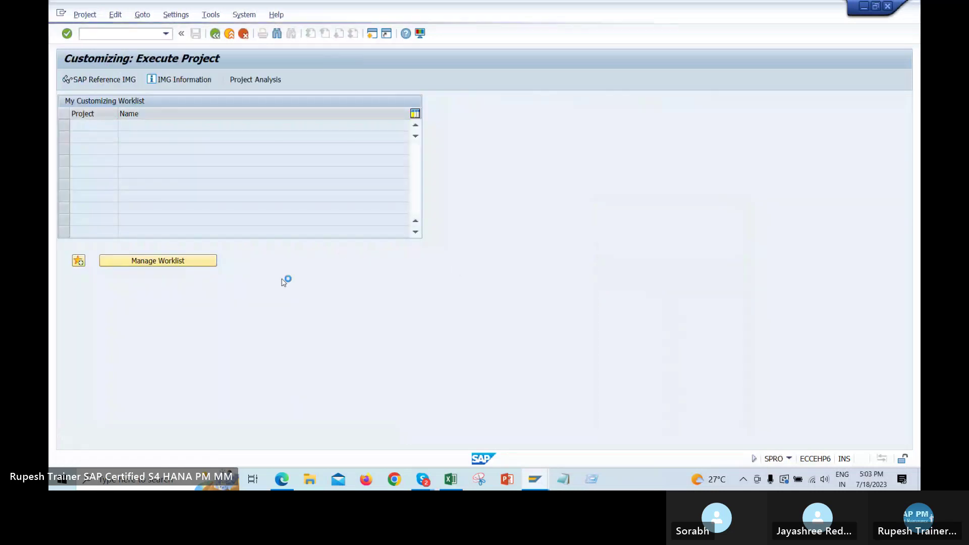
# Expand Plant Maintenance order settings in the IMG down to Create Default Value Profiles for General Order Data
pyautogui.scroll(-2, 198, 318)
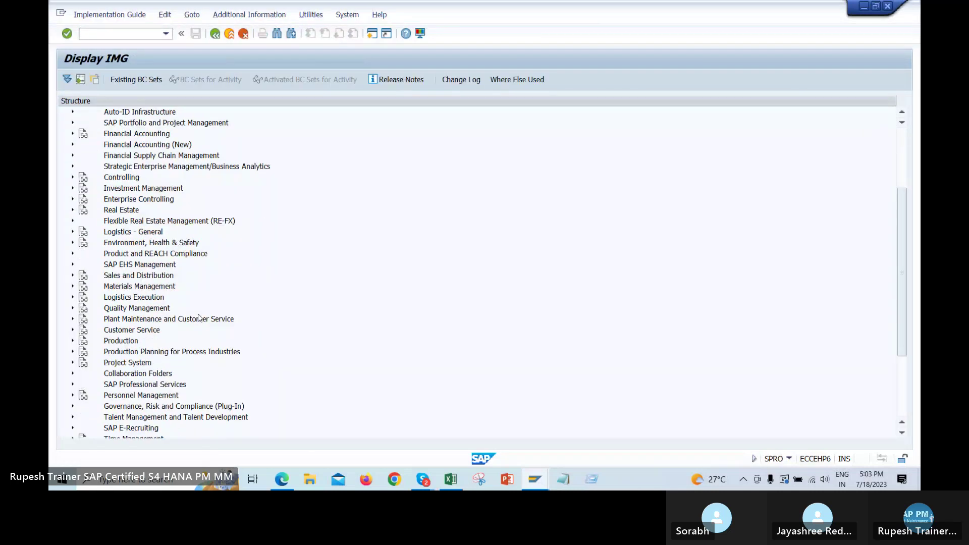
pyautogui.doubleClick(198, 319)
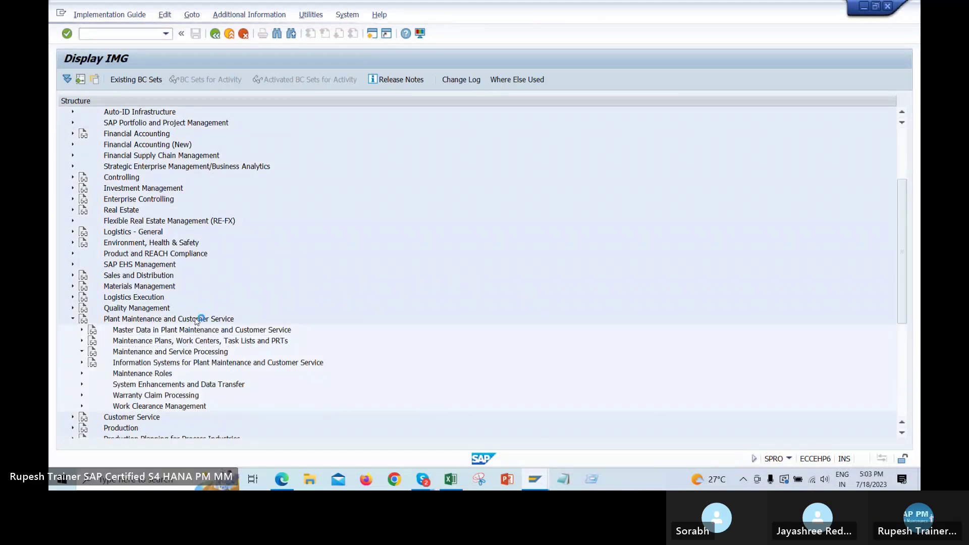
pyautogui.doubleClick(198, 320)
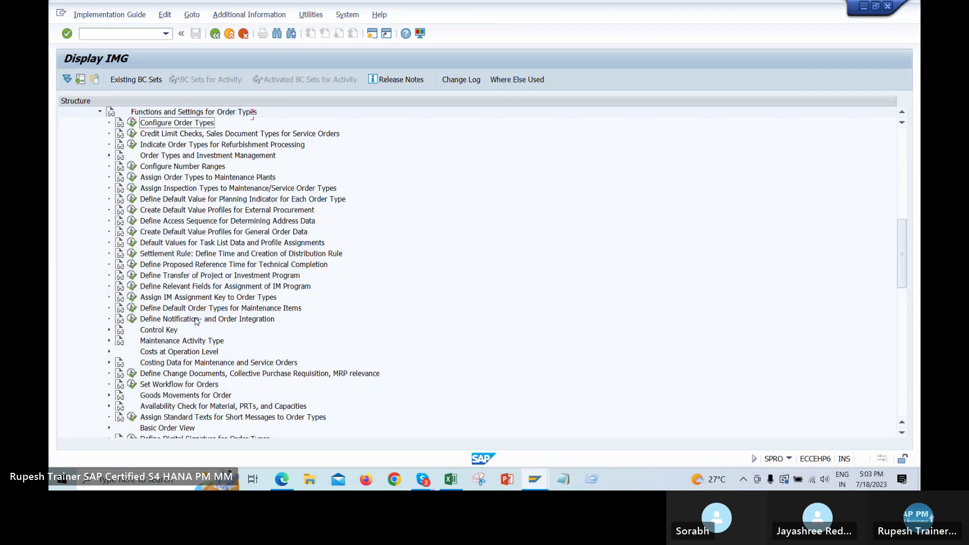
pyautogui.press('Down')
pyautogui.press('Down')
pyautogui.press('Down')
pyautogui.press('Down')
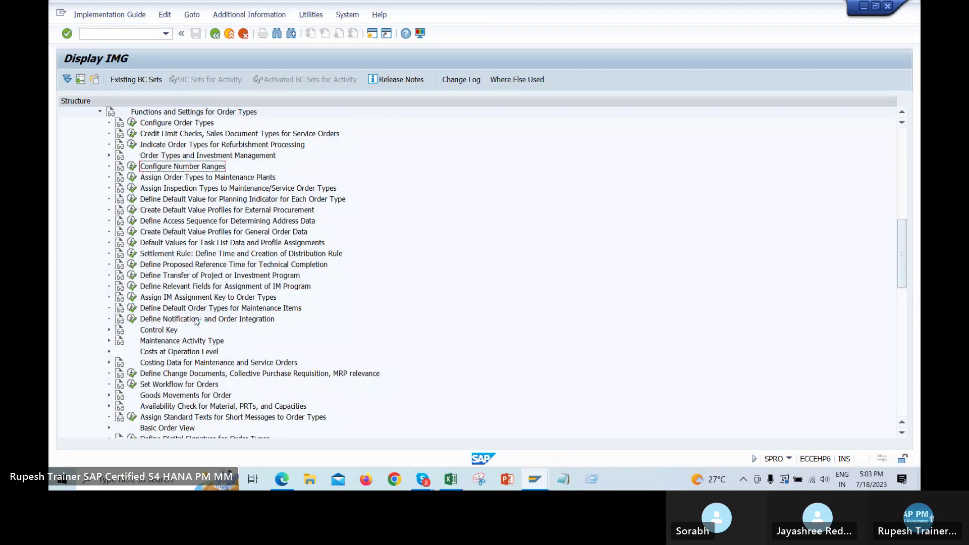
pyautogui.press('Down')
pyautogui.press('Down')
pyautogui.press('Down')
pyautogui.press('Down')
pyautogui.press('Down')
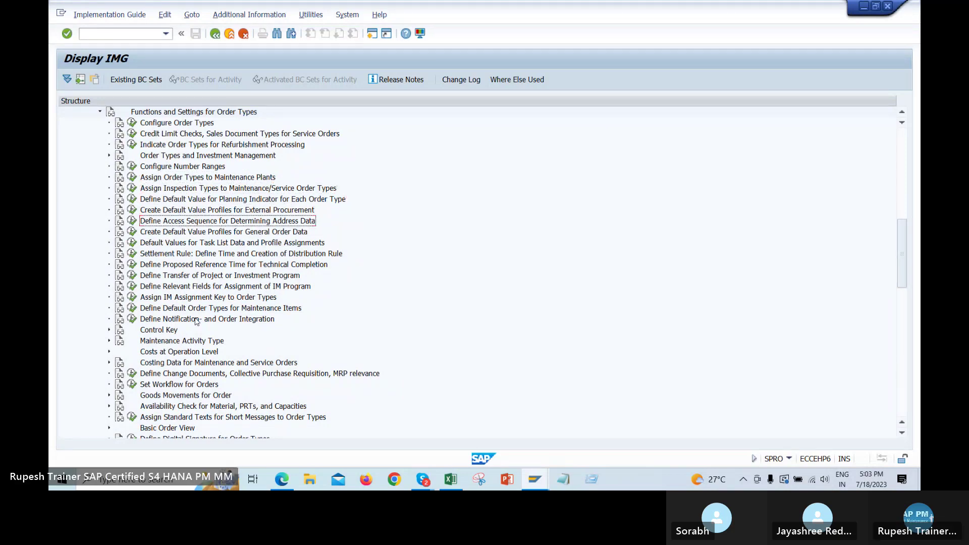
pyautogui.press('Down')
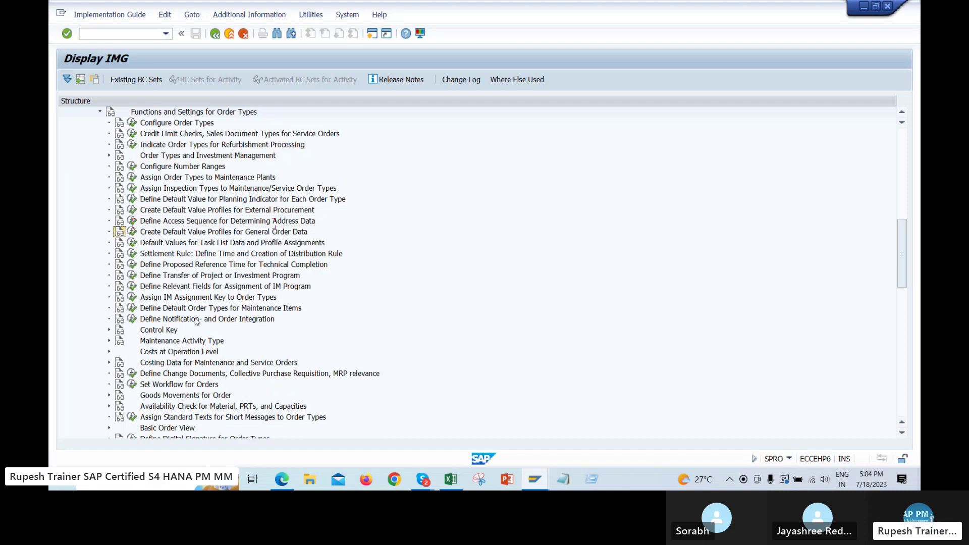
# Give profile 0000001 PM: Standard profile calculation key 2, Calculate work, then close the customizing window
pyautogui.press('Return')
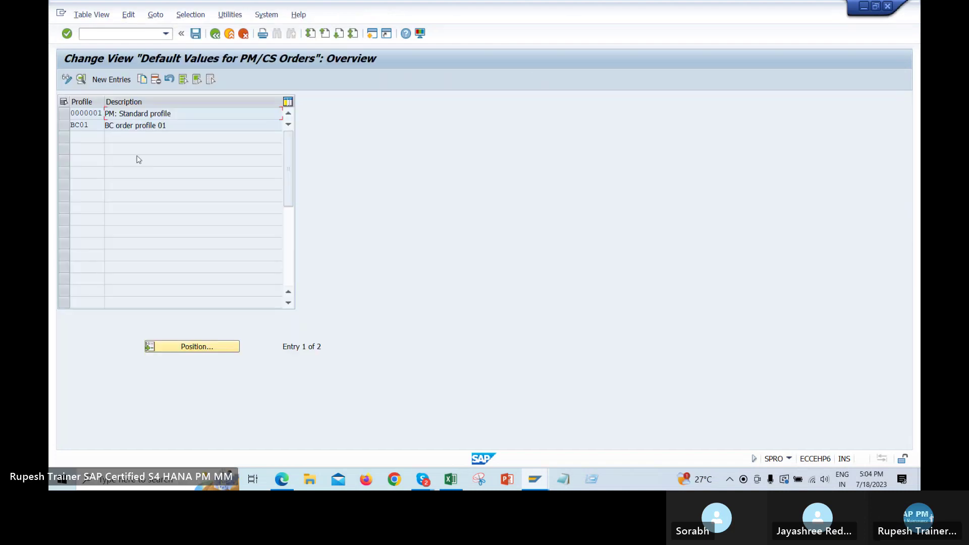
pyautogui.doubleClick(85, 112)
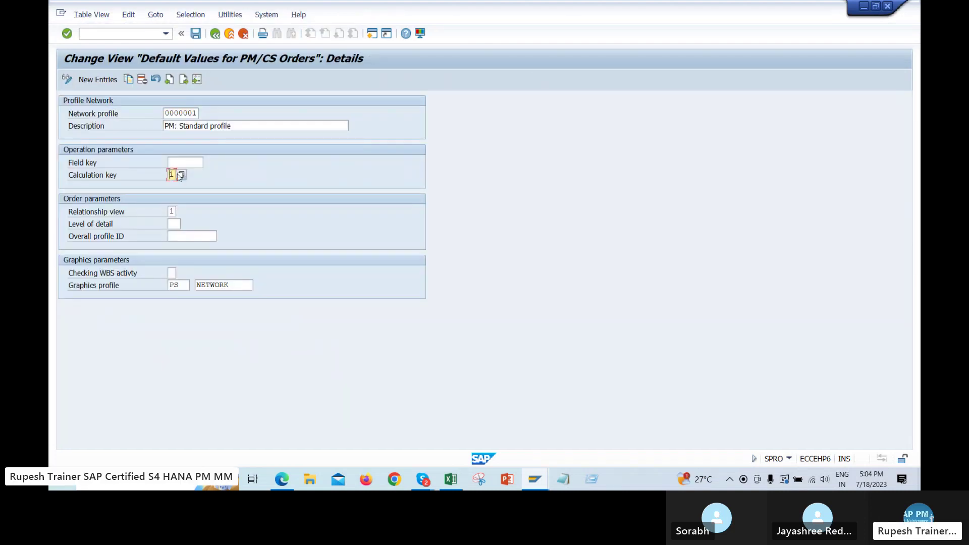
pyautogui.press('F4')
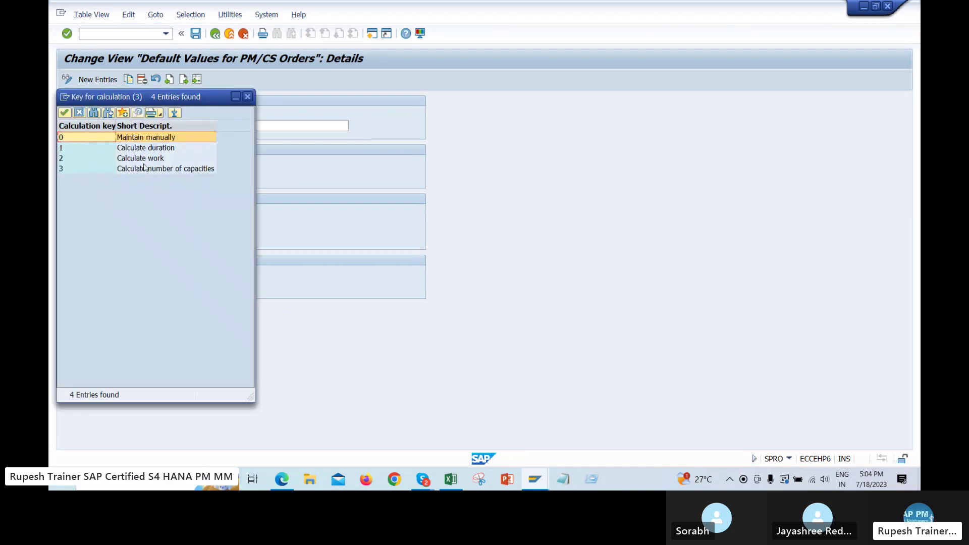
pyautogui.click(145, 160)
pyautogui.doubleClick(145, 159)
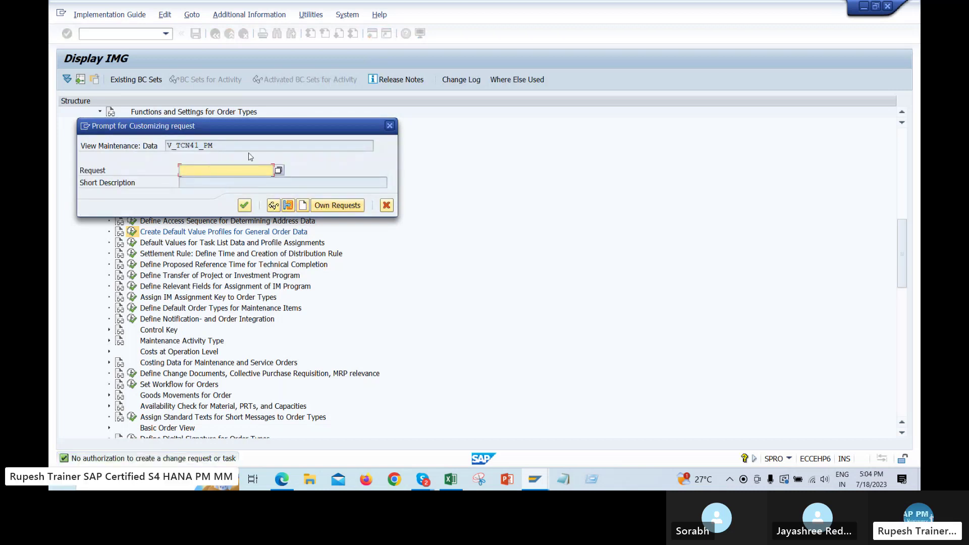
pyautogui.click(389, 126)
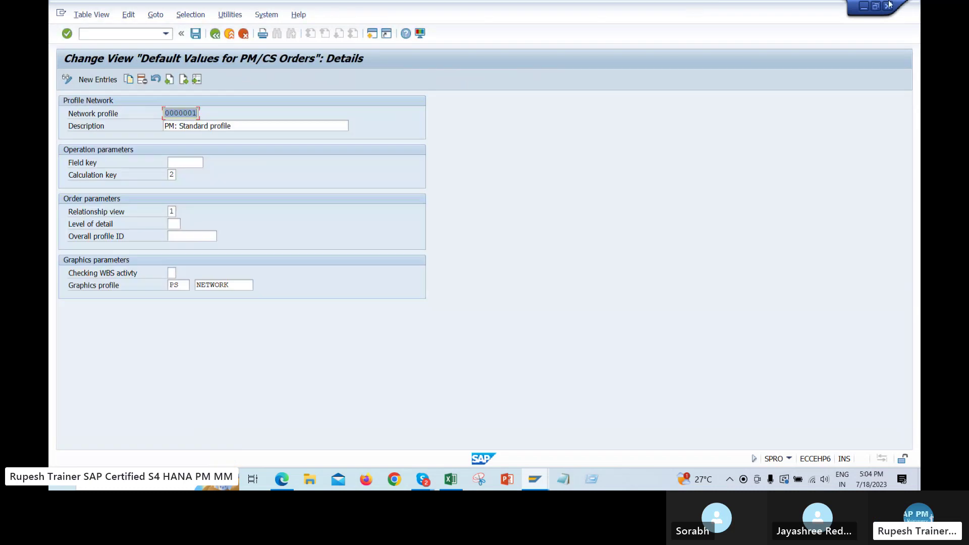
pyautogui.click(888, 6)
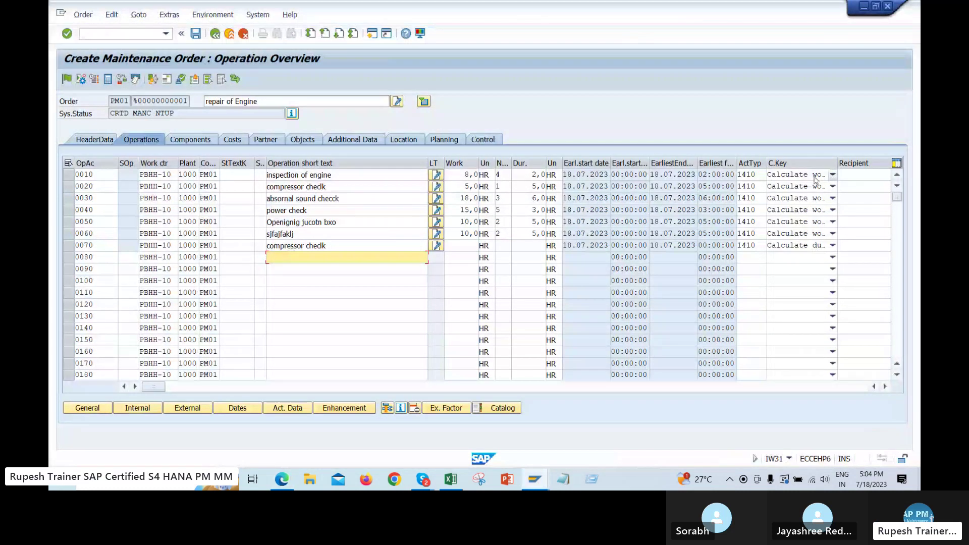
# Recheck operation 0010's calculation key choices and keep Calculate work
pyautogui.click(815, 176)
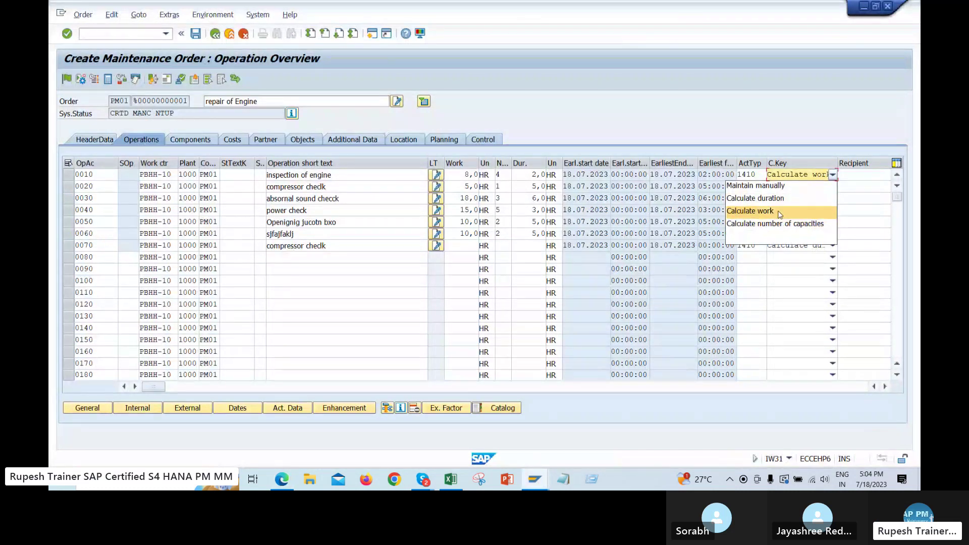
pyautogui.click(833, 175)
pyautogui.click(832, 174)
pyautogui.click(757, 214)
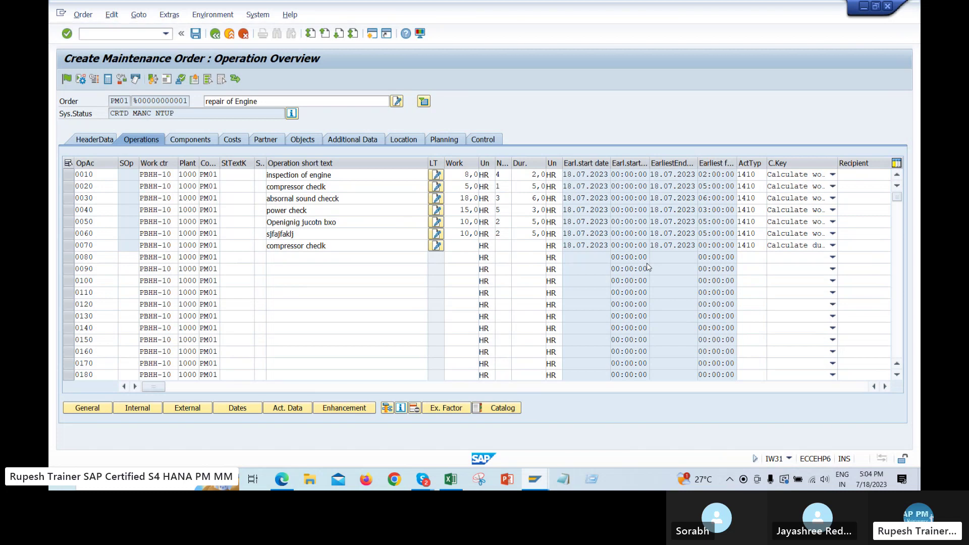
pyautogui.click(384, 265)
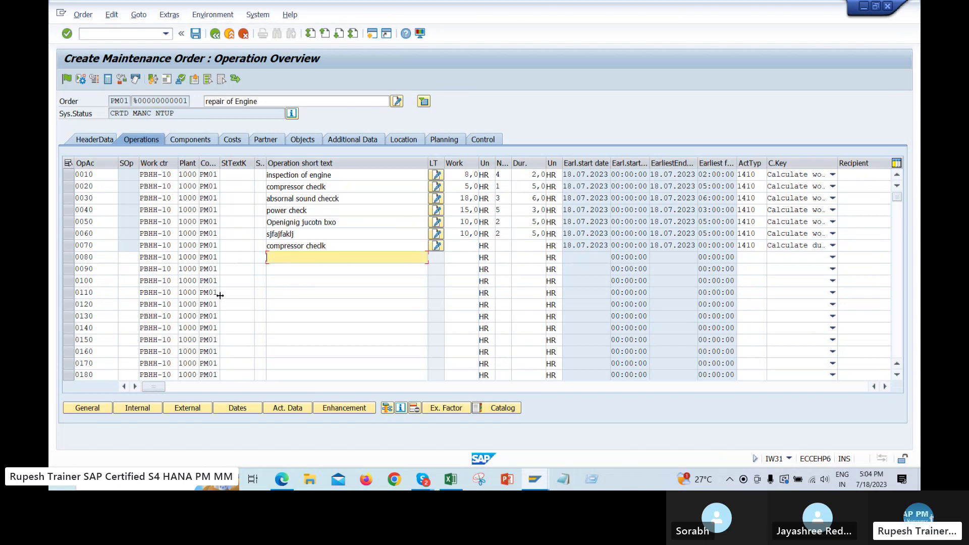
# Review the control key list, including PM03 external services, and keep PM01 on the operations
pyautogui.moveTo(219, 164); pyautogui.dragTo(274, 164)
pyautogui.click(261, 175)
pyautogui.press('Down')
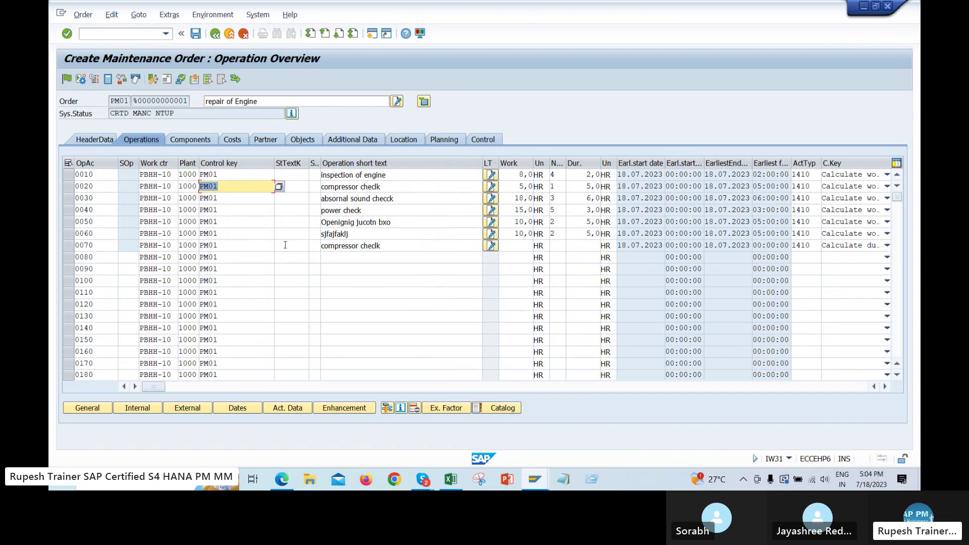
pyautogui.click(237, 174)
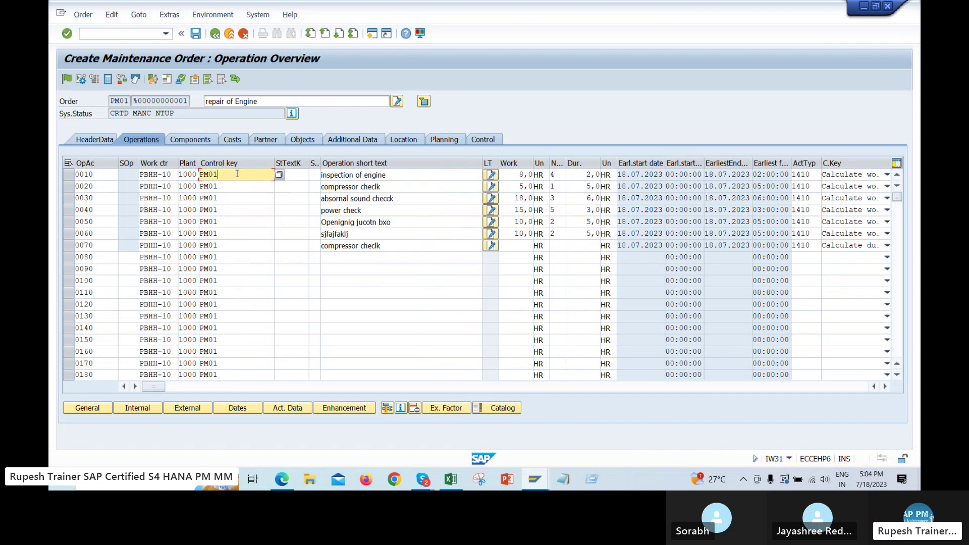
pyautogui.click(279, 174)
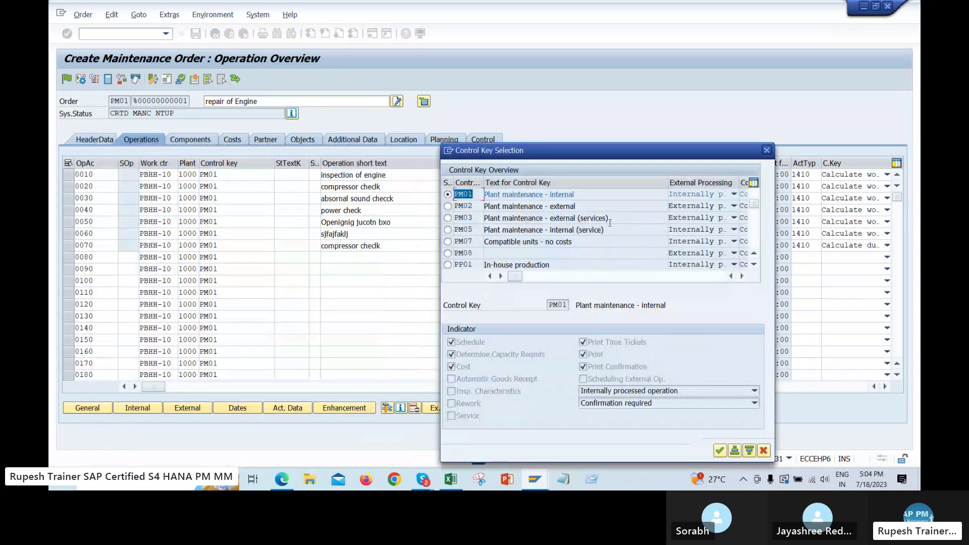
pyautogui.moveTo(610, 222); pyautogui.dragTo(477, 219)
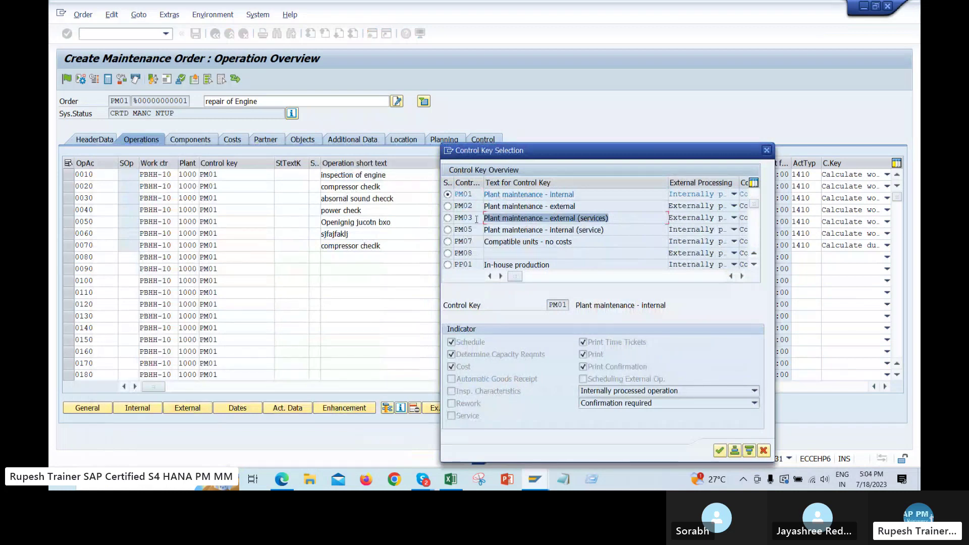
pyautogui.moveTo(616, 213); pyautogui.dragTo(485, 219)
pyautogui.click(766, 151)
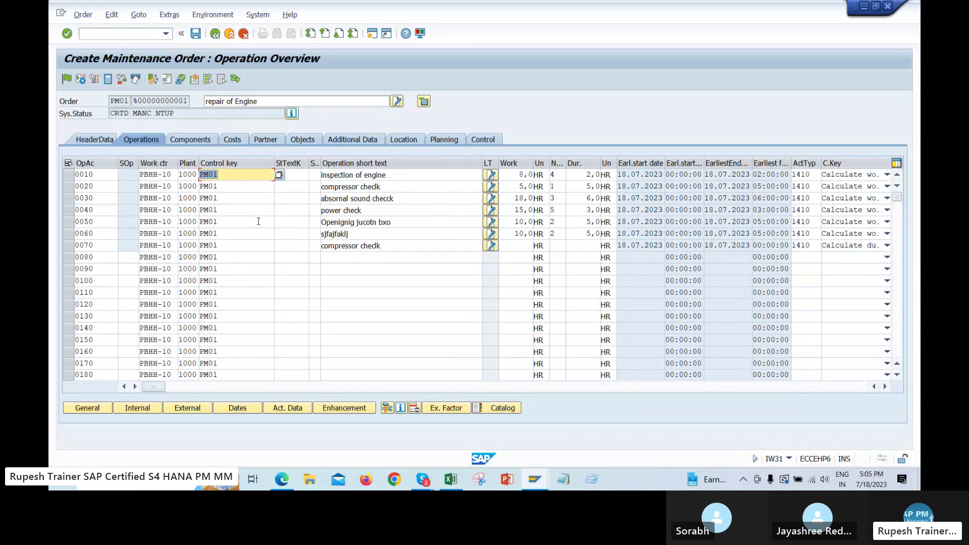
pyautogui.click(451, 249)
pyautogui.click(491, 175)
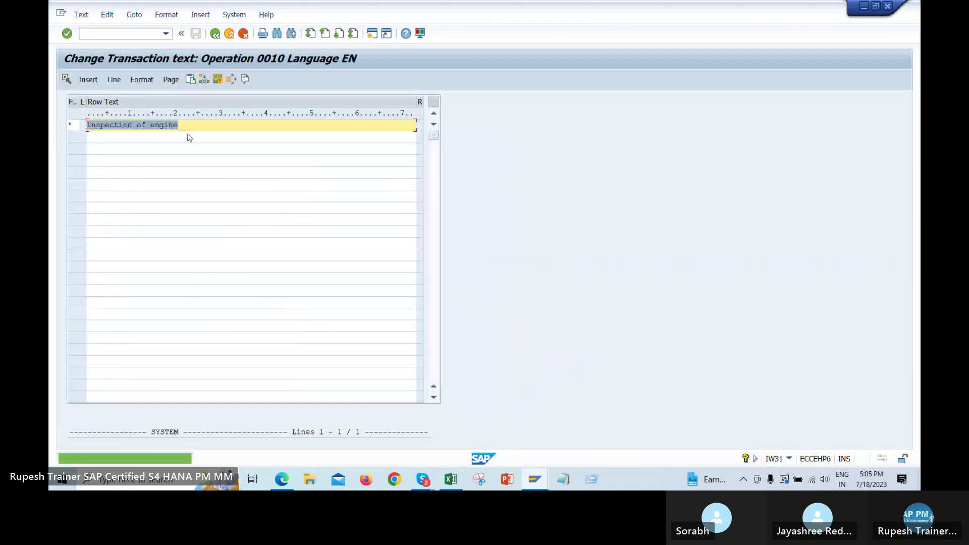
# Check operation 0010's 'inspection of engine' long text, then return and switch to the Components tab
pyautogui.click(186, 137)
pyautogui.click(395, 219)
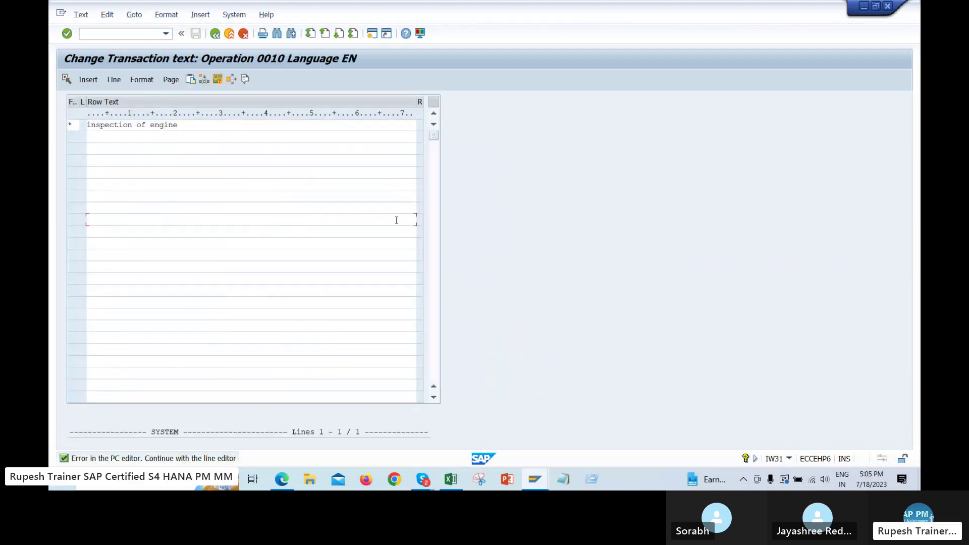
pyautogui.click(215, 34)
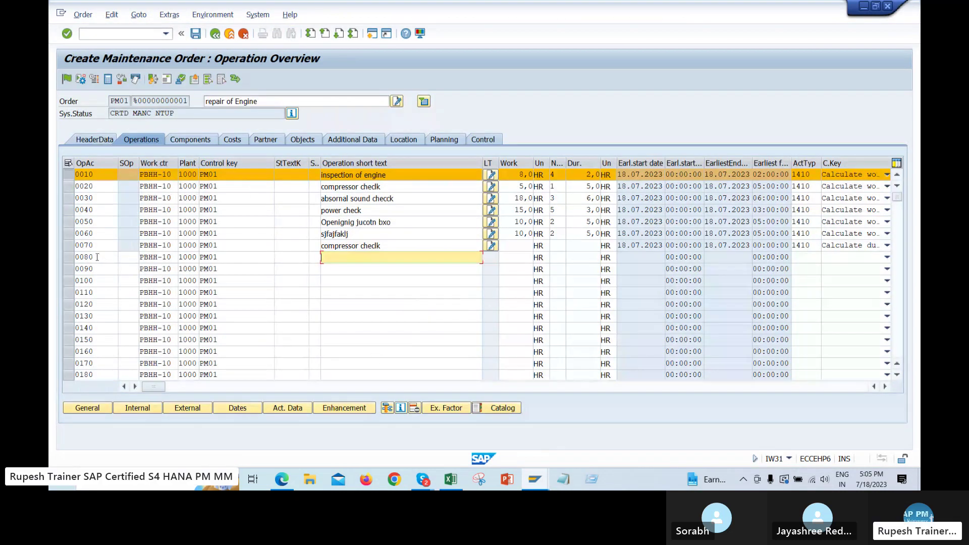
pyautogui.click(198, 140)
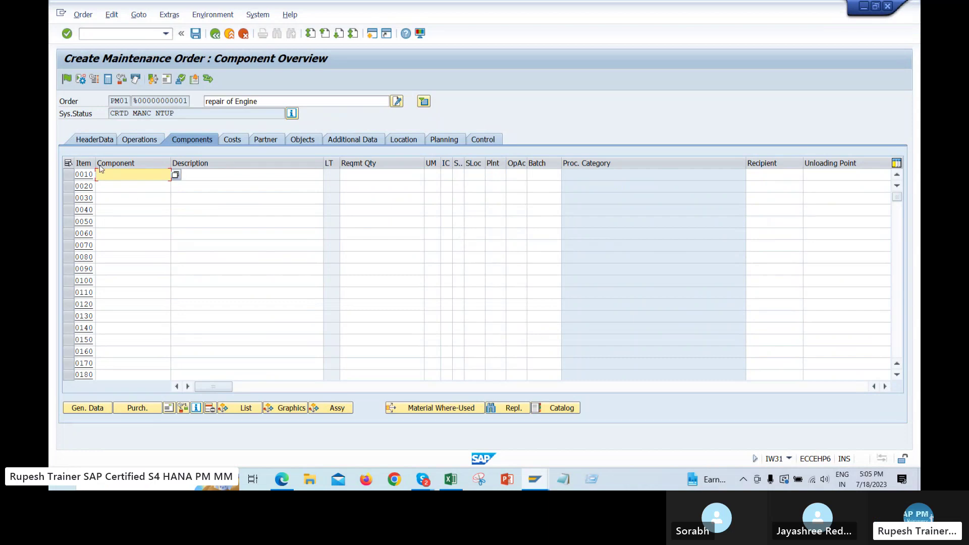
pyautogui.click(103, 143)
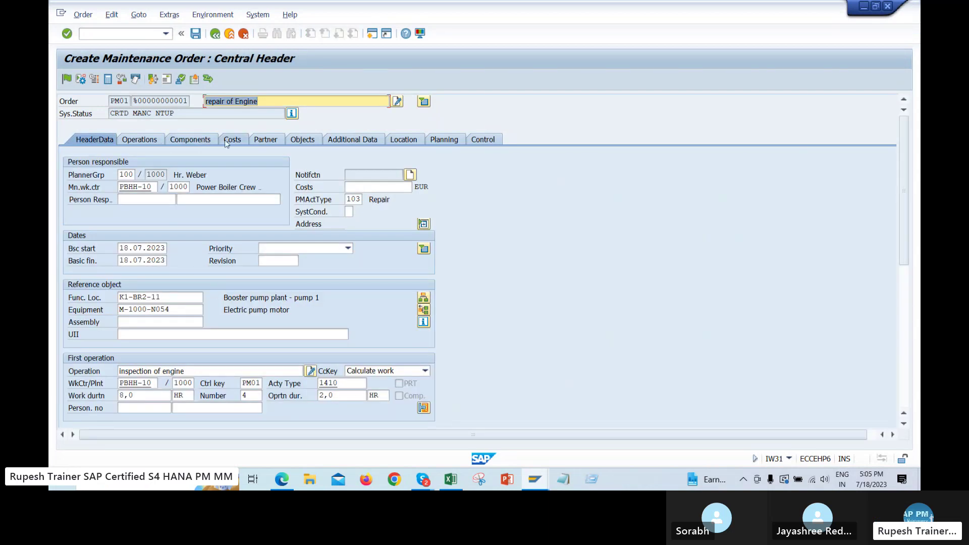
pyautogui.click(203, 141)
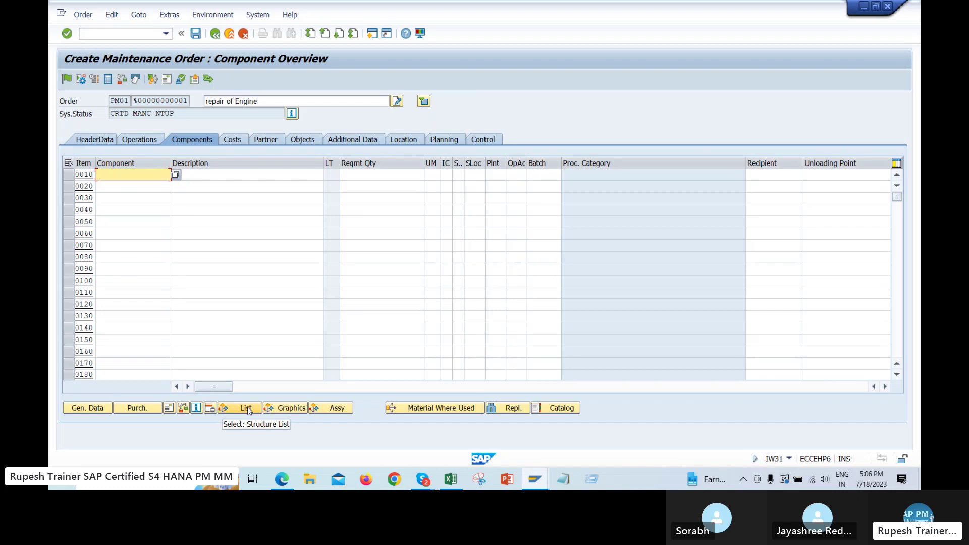
# Allocate components to operation 0010 via the M-1000 structure list and copy power supply ME-1000
pyautogui.click(247, 409)
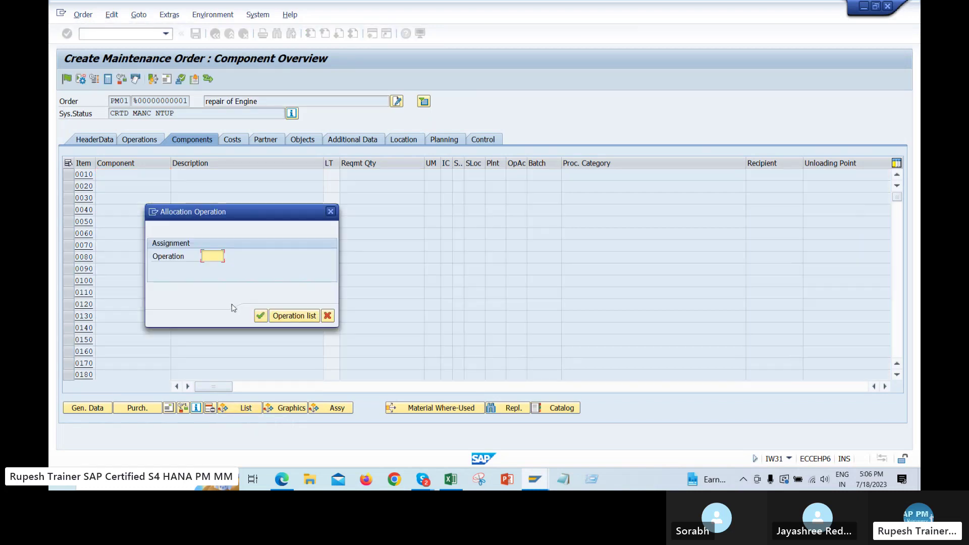
pyautogui.press('BackSpace')
pyautogui.press('Down')
pyautogui.press('Return')
pyautogui.press('Return')
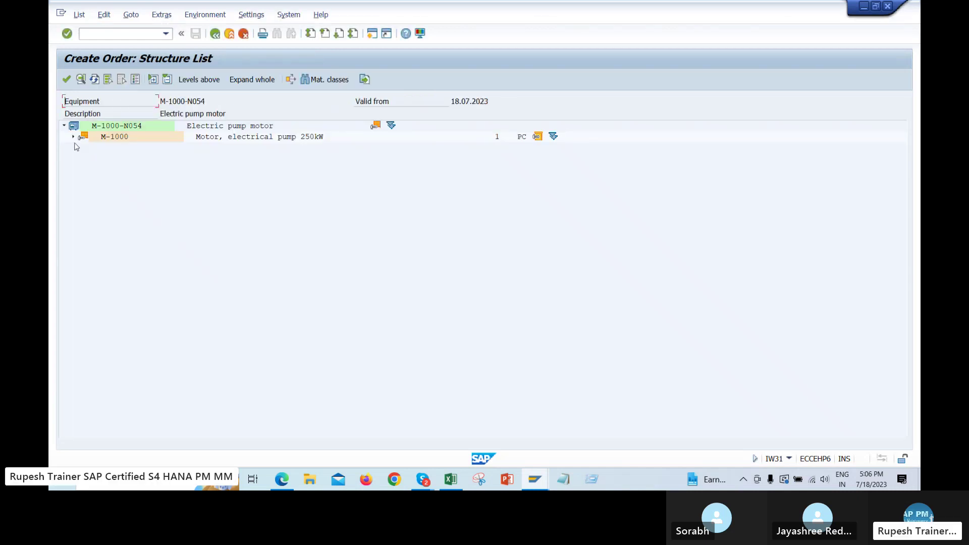
pyautogui.click(73, 136)
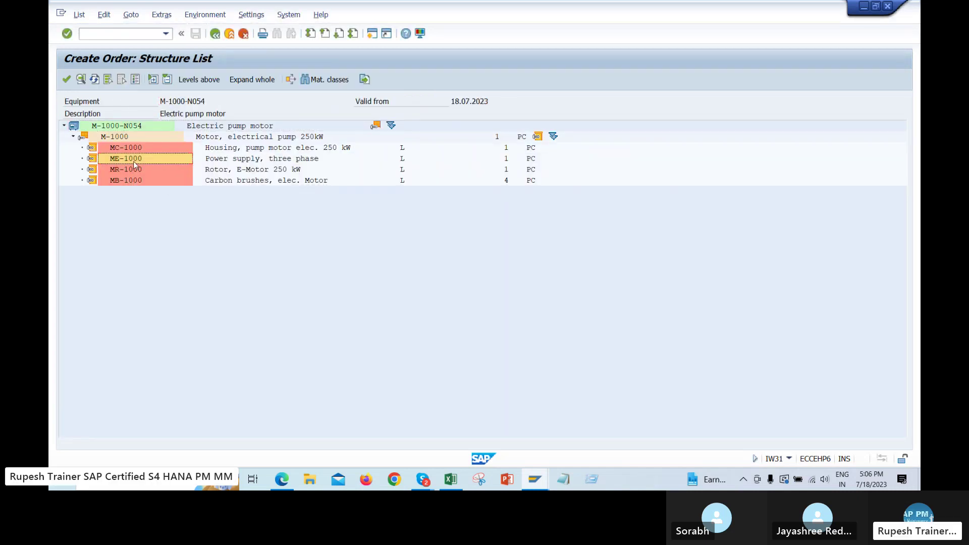
pyautogui.click(67, 80)
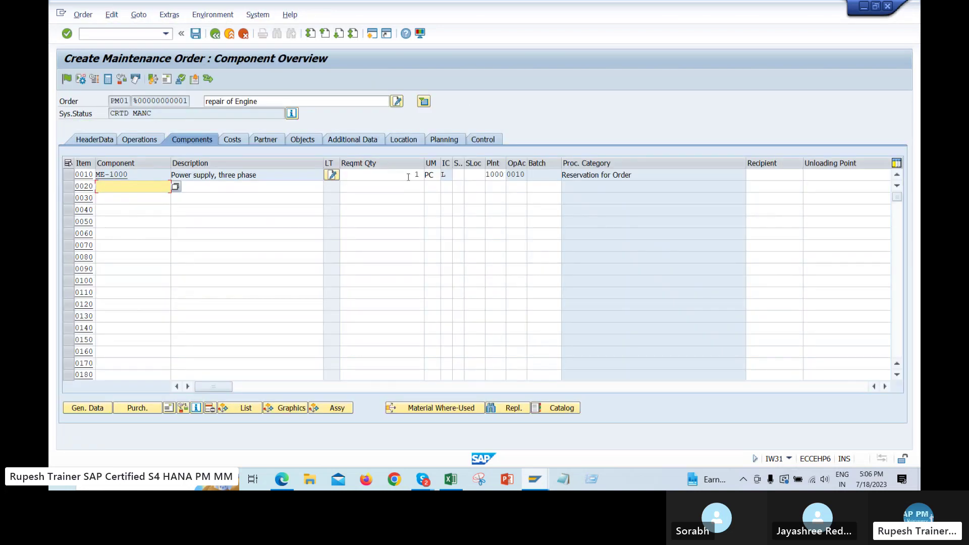
# Change the ME-1000 power supply's required quantity on item 0010 to 6
pyautogui.doubleClick(407, 177)
pyautogui.write('6')
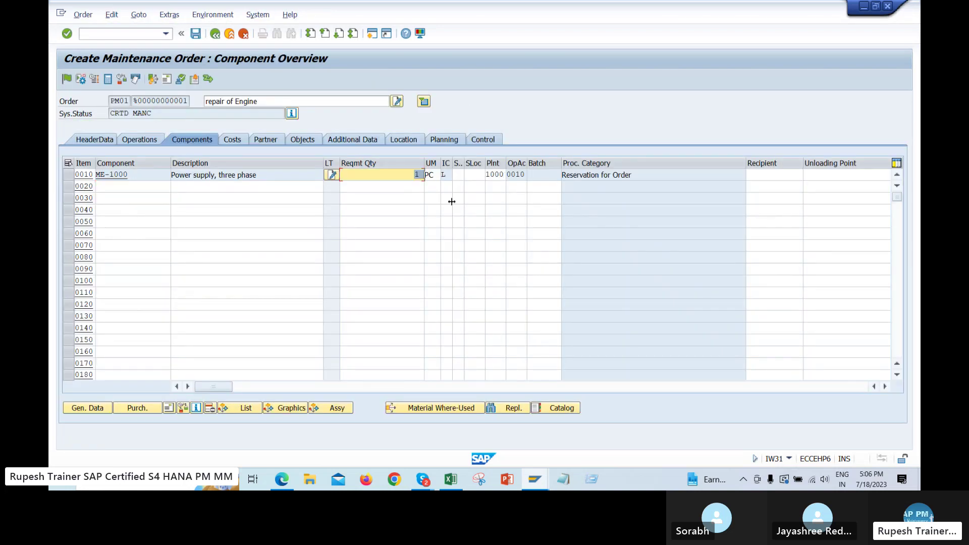
pyautogui.press('Return')
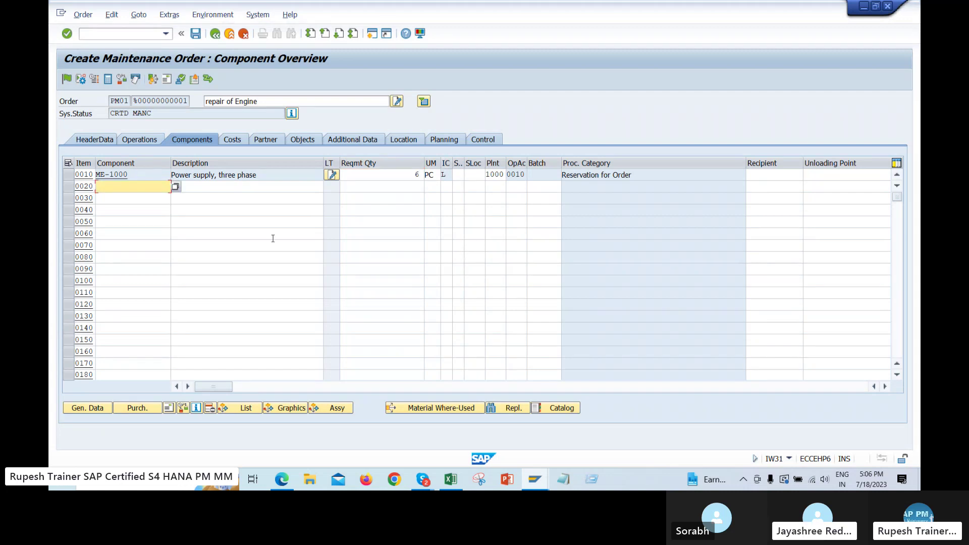
pyautogui.click(239, 242)
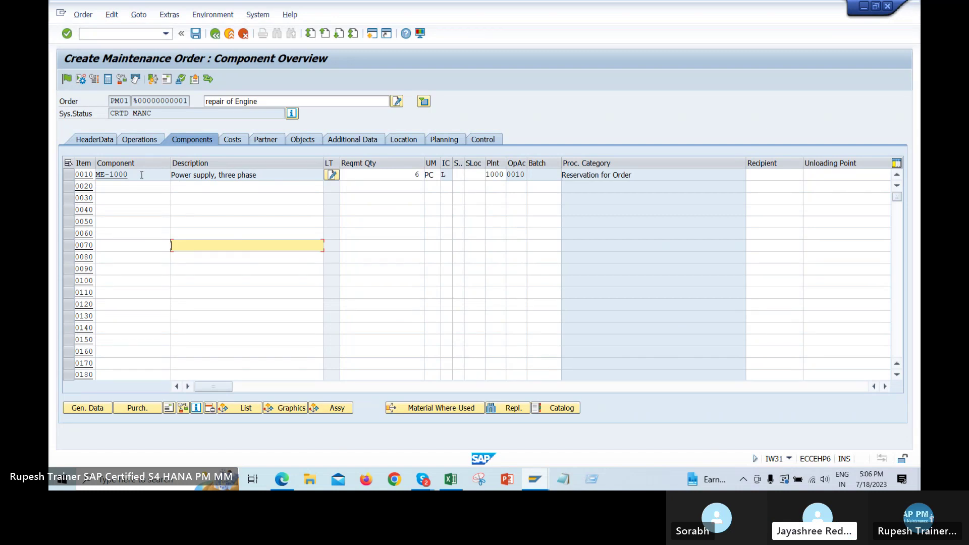
pyautogui.moveTo(142, 174); pyautogui.dragTo(97, 174)
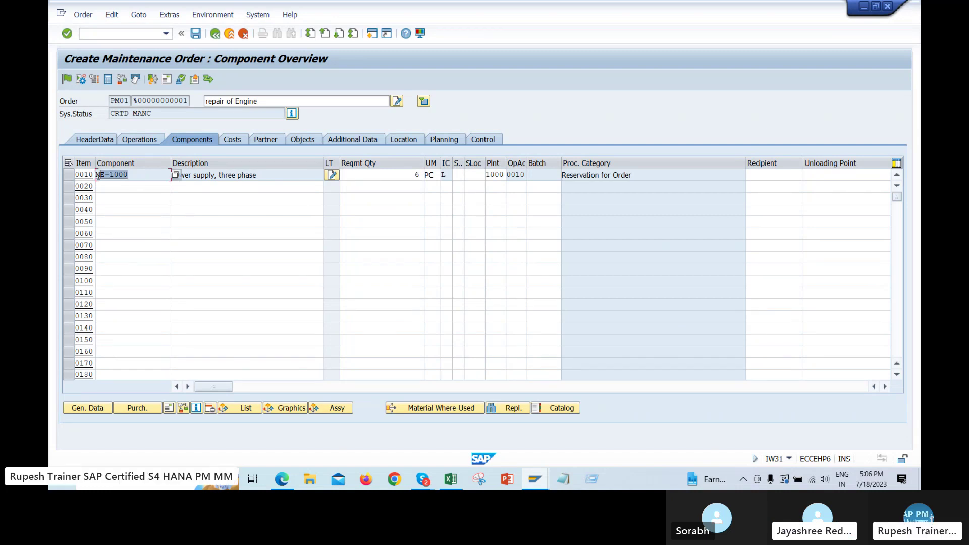
pyautogui.doubleClick(423, 174)
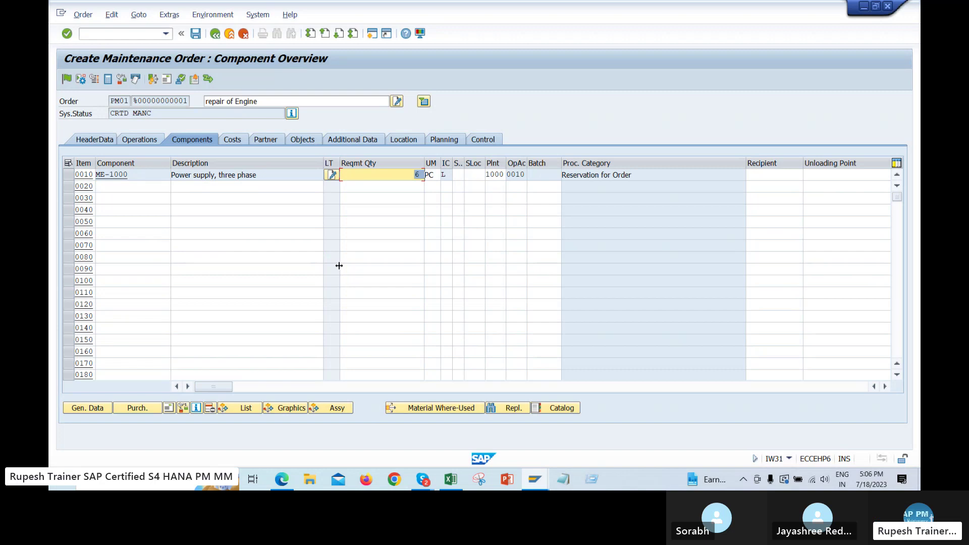
pyautogui.click(349, 235)
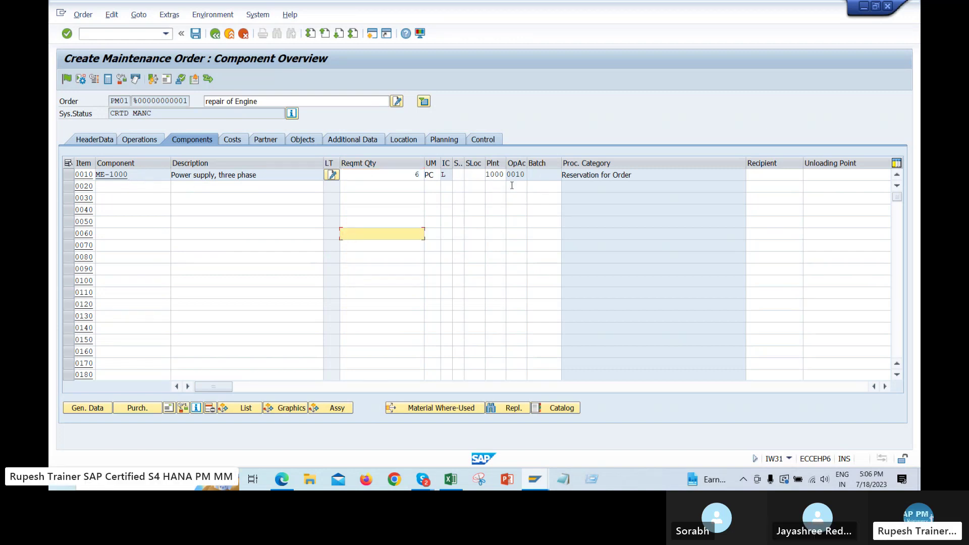
pyautogui.click(496, 175)
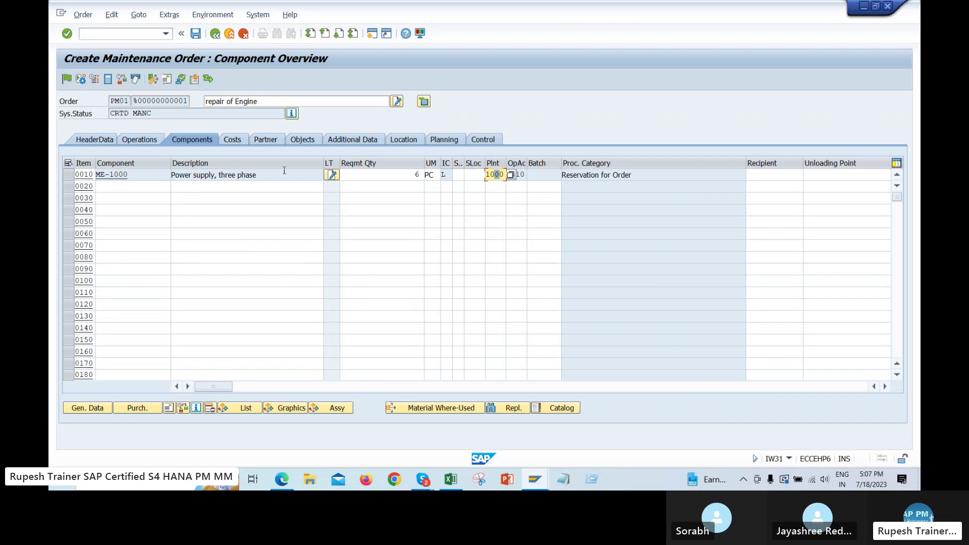
pyautogui.moveTo(152, 174); pyautogui.dragTo(94, 177)
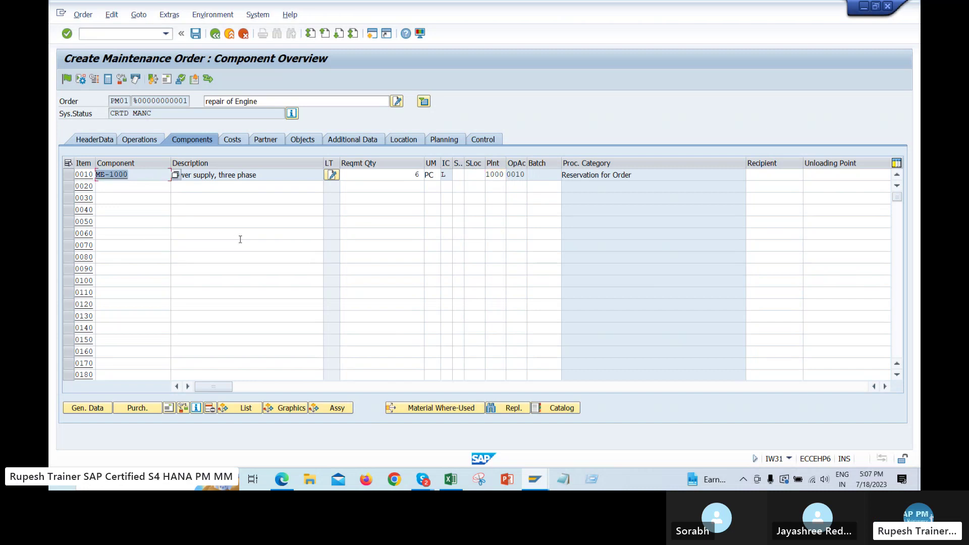
# Try TCC-C-STD-B, JMCNC 300 and NLM-004-1 as item 0020's component before searching materials
pyautogui.click(131, 185)
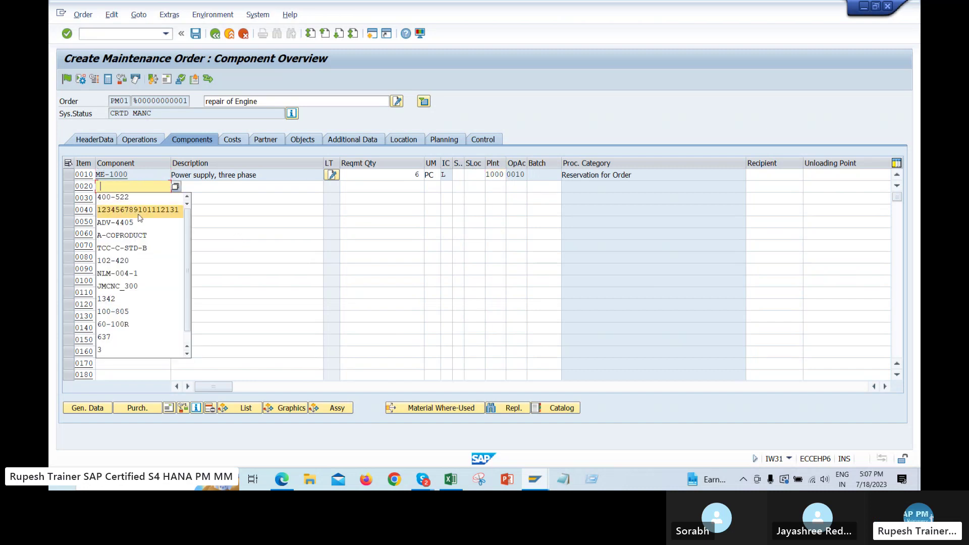
pyautogui.click(142, 251)
pyautogui.press('Return')
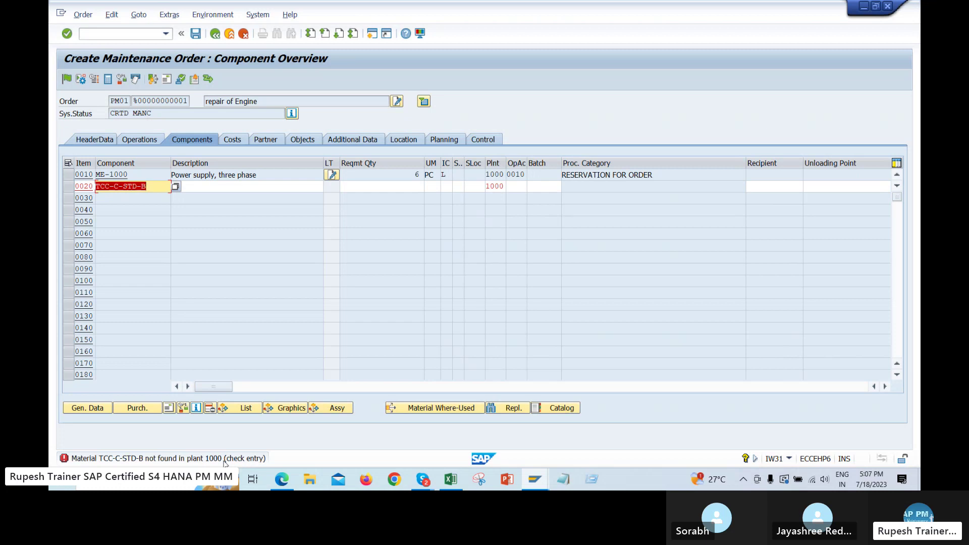
pyautogui.press('BackSpace')
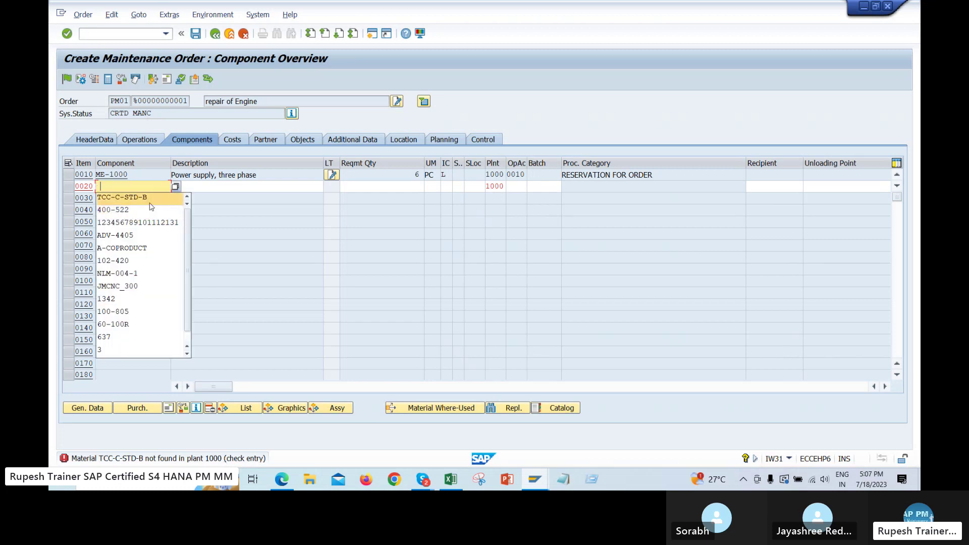
pyautogui.click(143, 285)
pyautogui.press('Return')
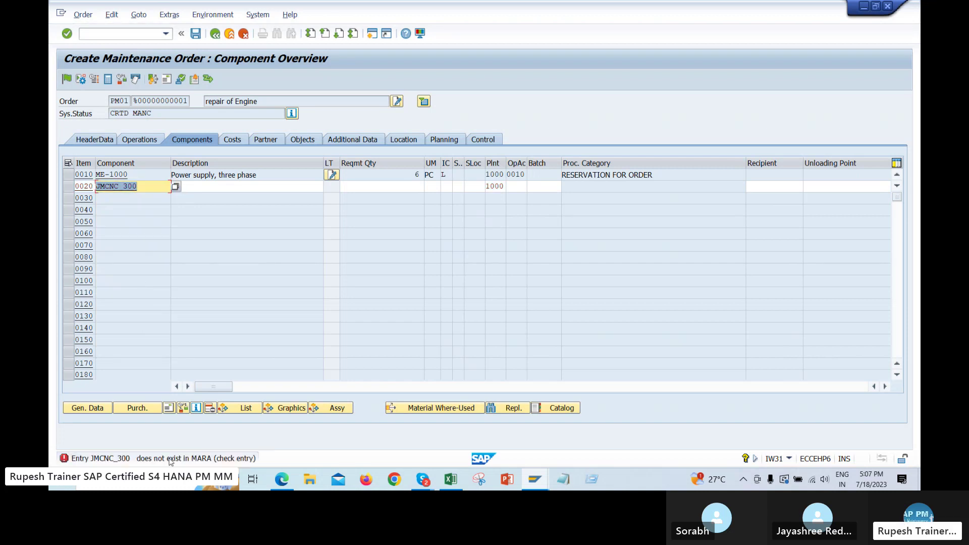
pyautogui.press('BackSpace')
pyautogui.click(150, 282)
pyautogui.press('Return')
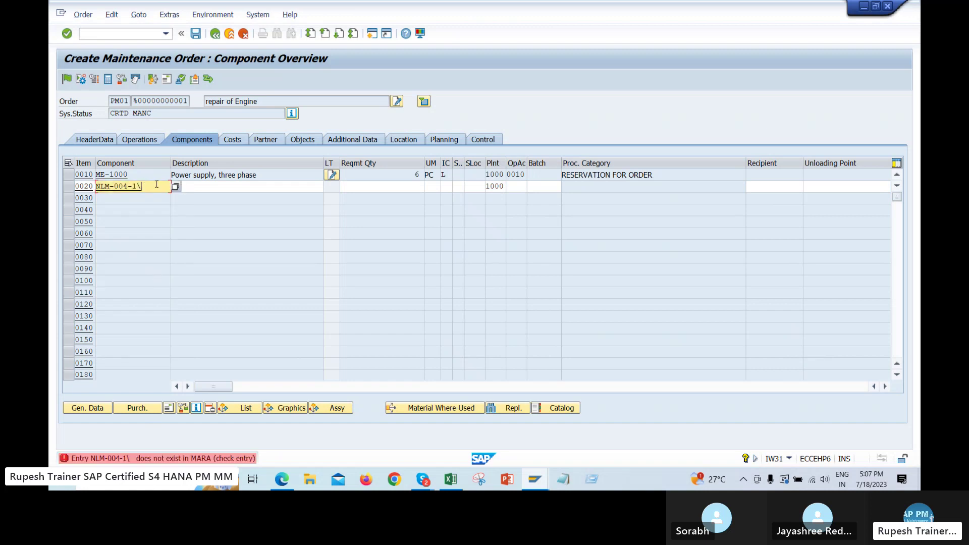
pyautogui.press('Return')
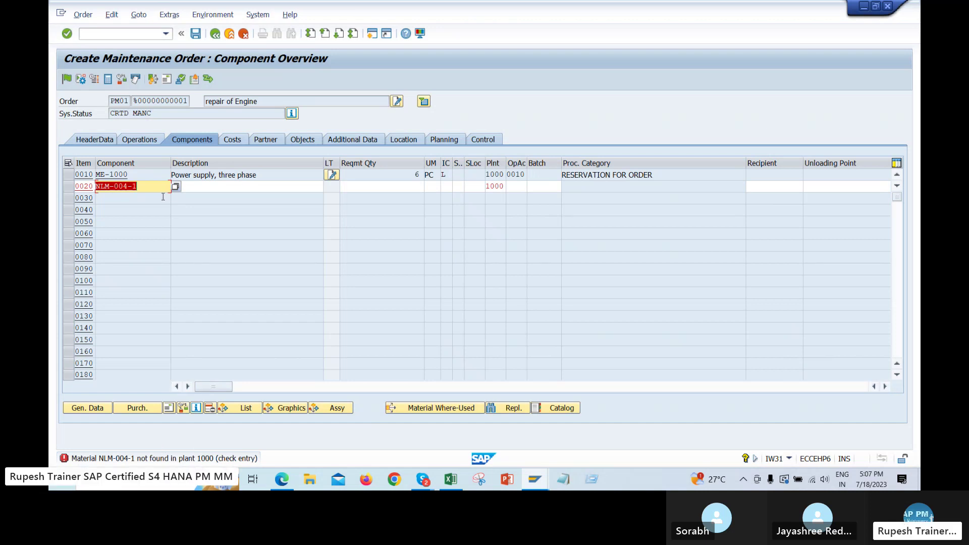
pyautogui.click(175, 188)
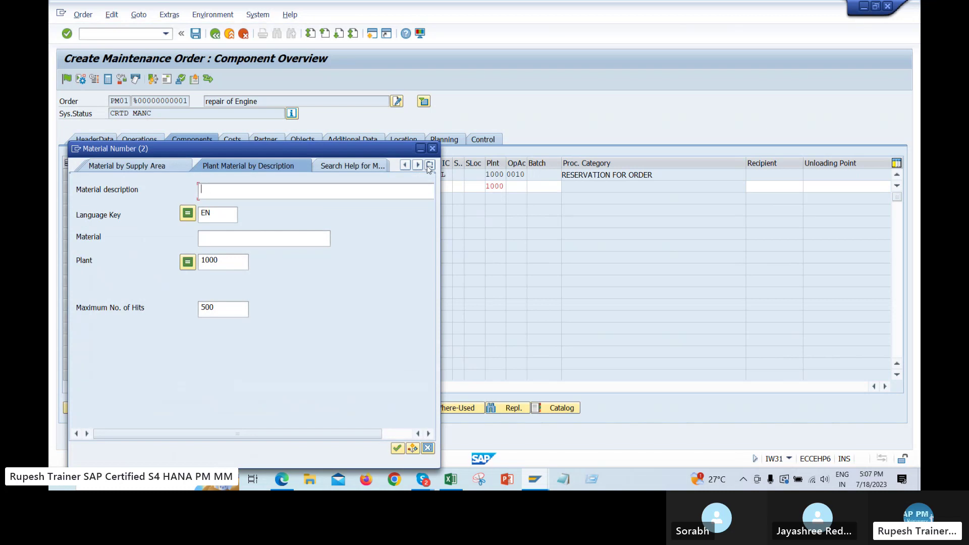
# Search plant 1000 materials by description and take bulb 60-200R into item 0020
pyautogui.click(429, 165)
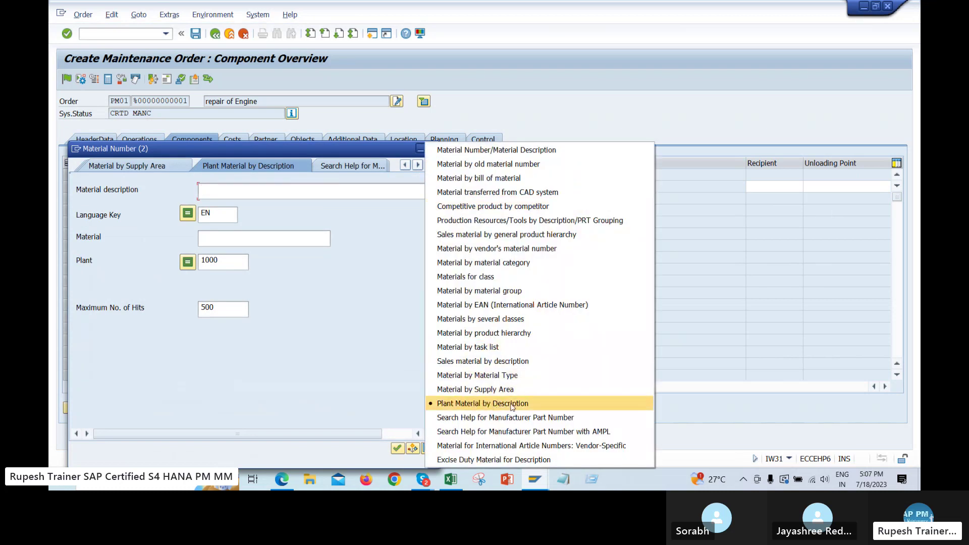
pyautogui.click(483, 404)
pyautogui.doubleClick(227, 260)
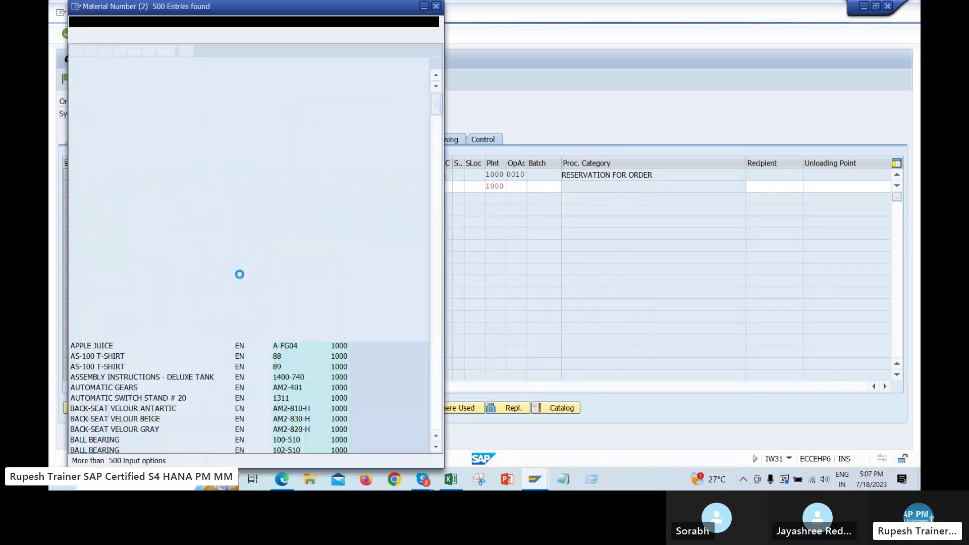
pyautogui.scroll(-1, 256, 300)
pyautogui.doubleClick(141, 335)
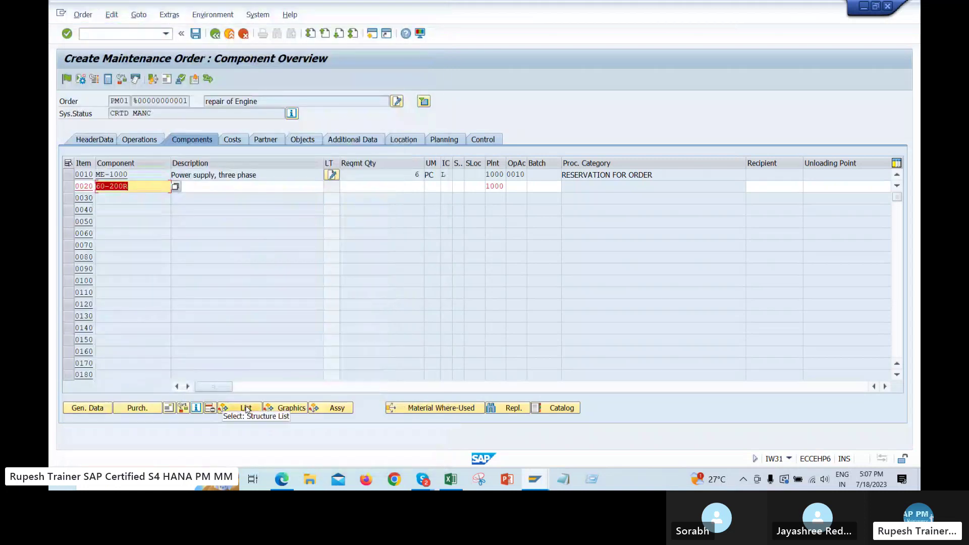
pyautogui.press('Return')
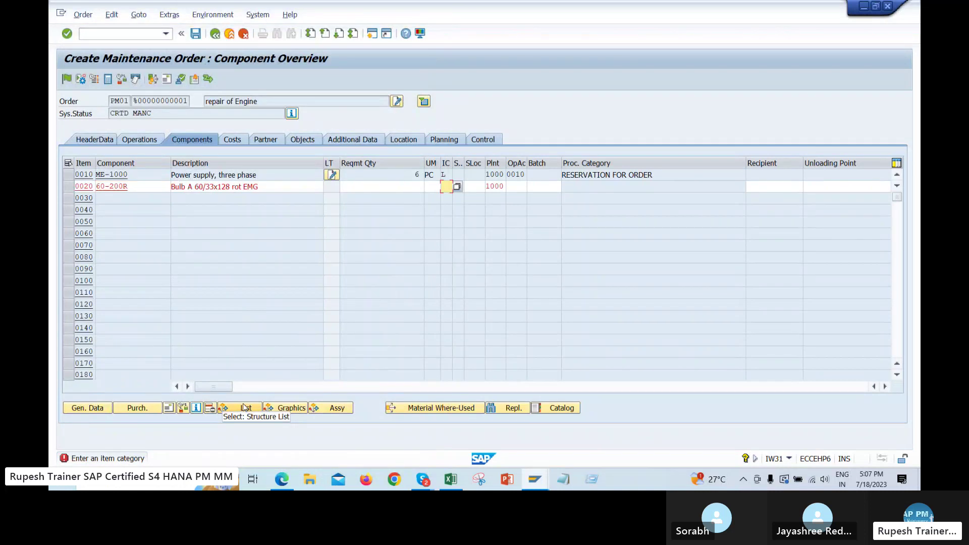
# Make item 0020 non-stock category N, allocated to operation 0020, with purchasing quantity 7
pyautogui.moveTo(452, 164); pyautogui.dragTo(479, 166)
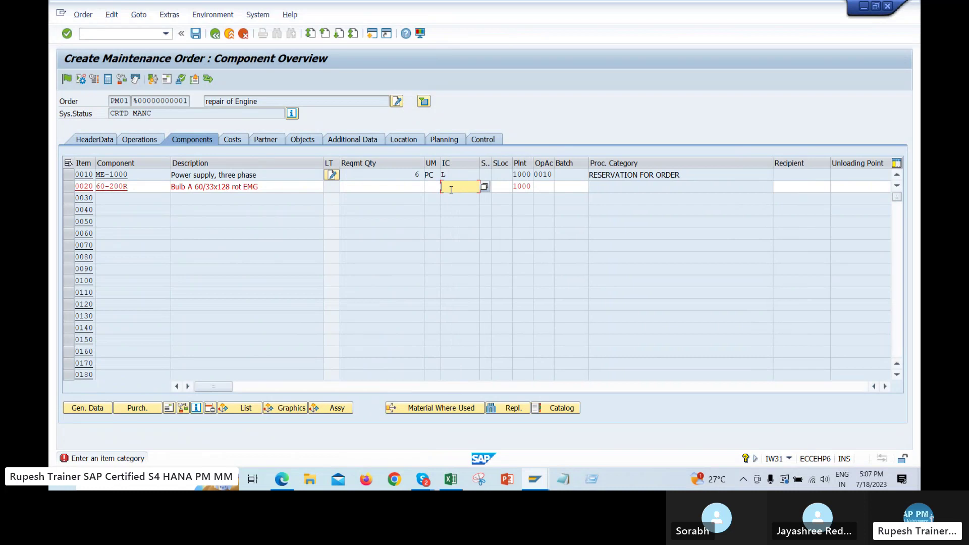
pyautogui.press('Return')
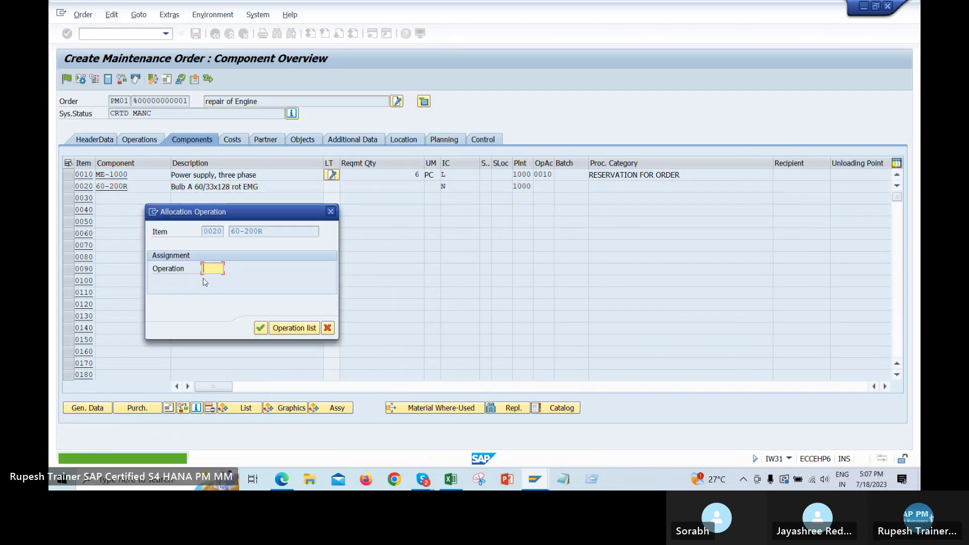
pyautogui.write('0020')
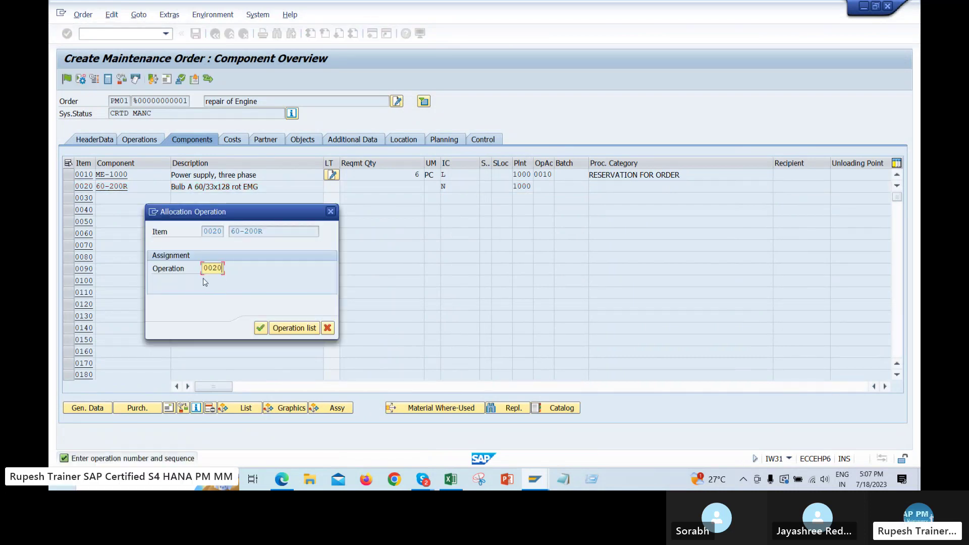
pyautogui.press('Return')
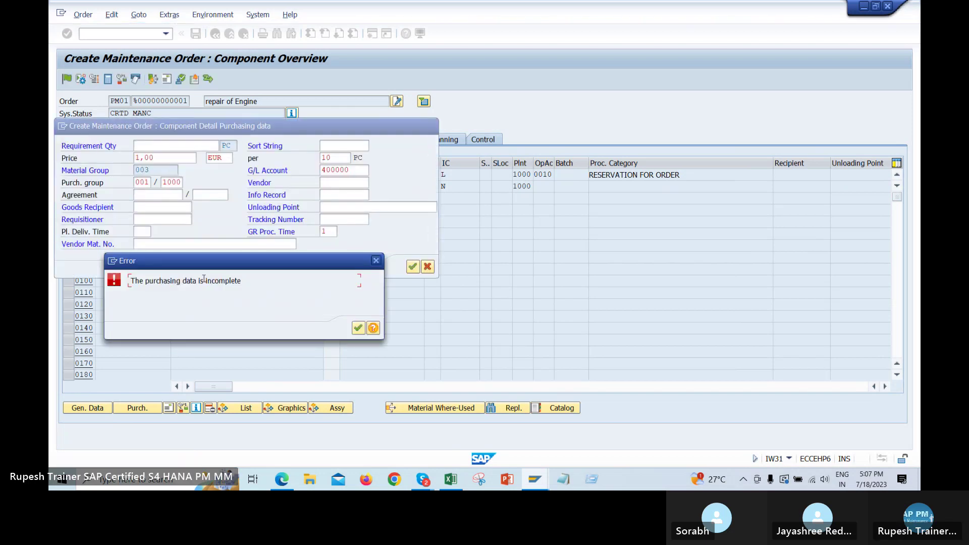
pyautogui.press('Return')
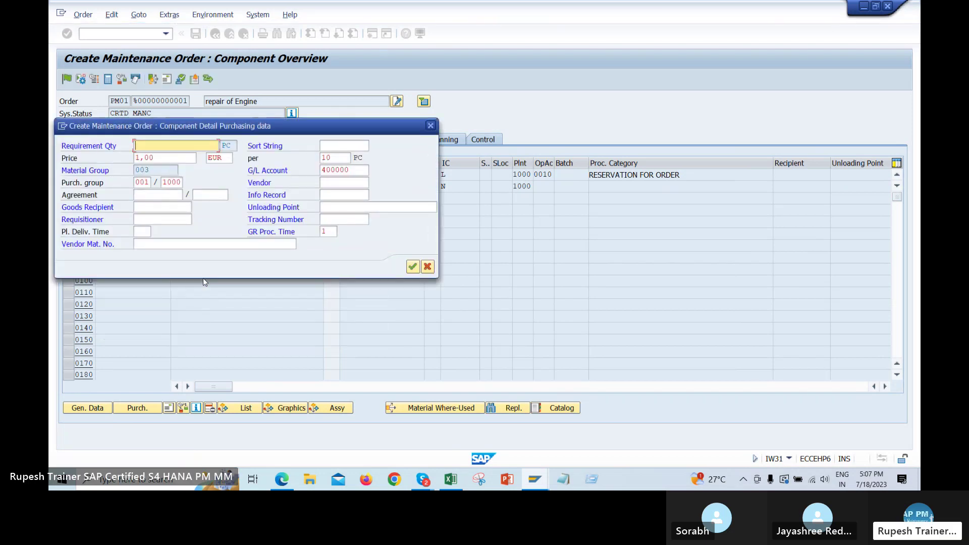
pyautogui.press('Return')
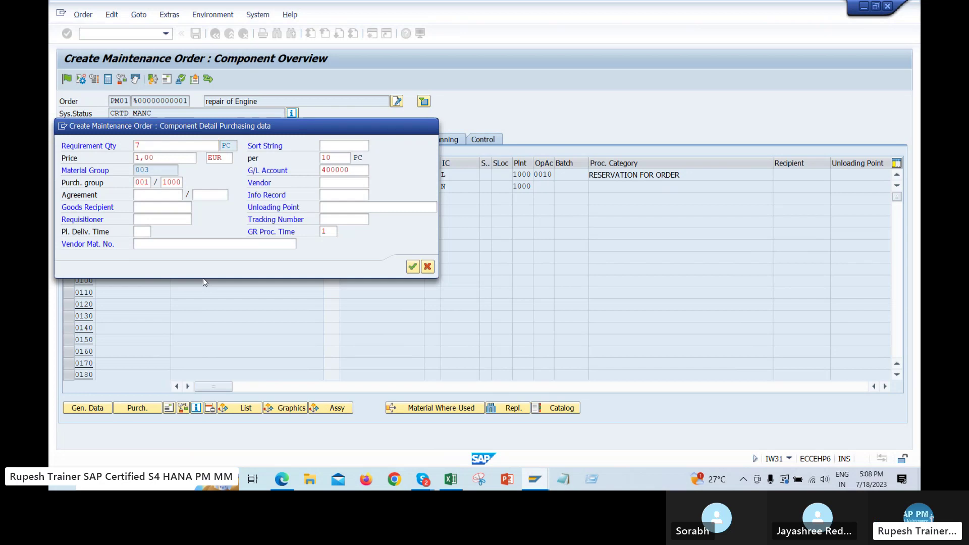
pyautogui.press('Return')
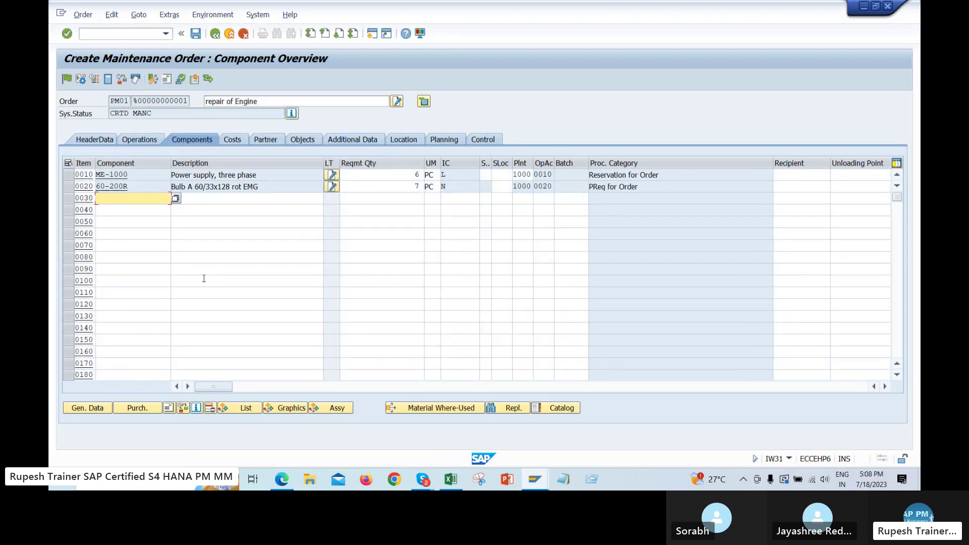
# Compare items 0010 and 0020: category L Reservation for Order versus category N PReq for Order
pyautogui.click(396, 267)
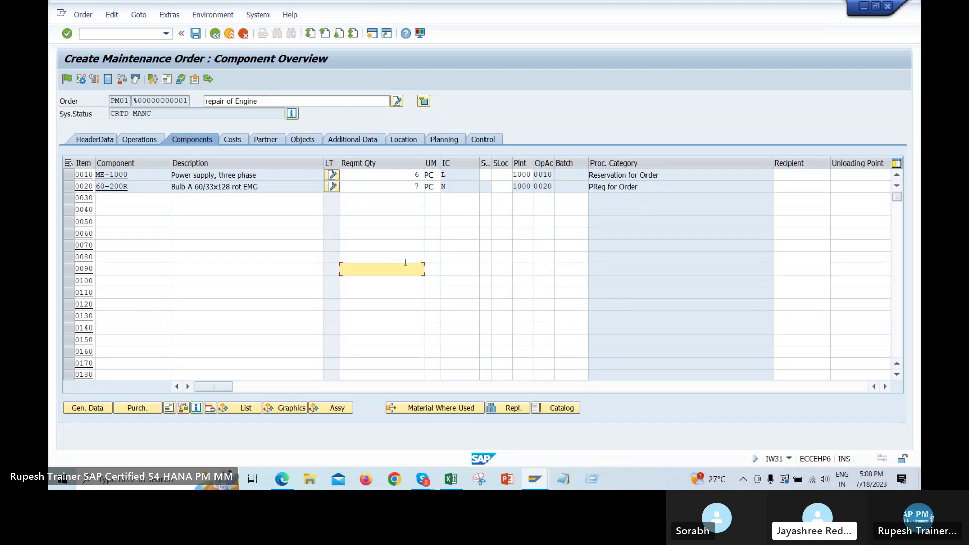
pyautogui.click(447, 187)
pyautogui.click(443, 175)
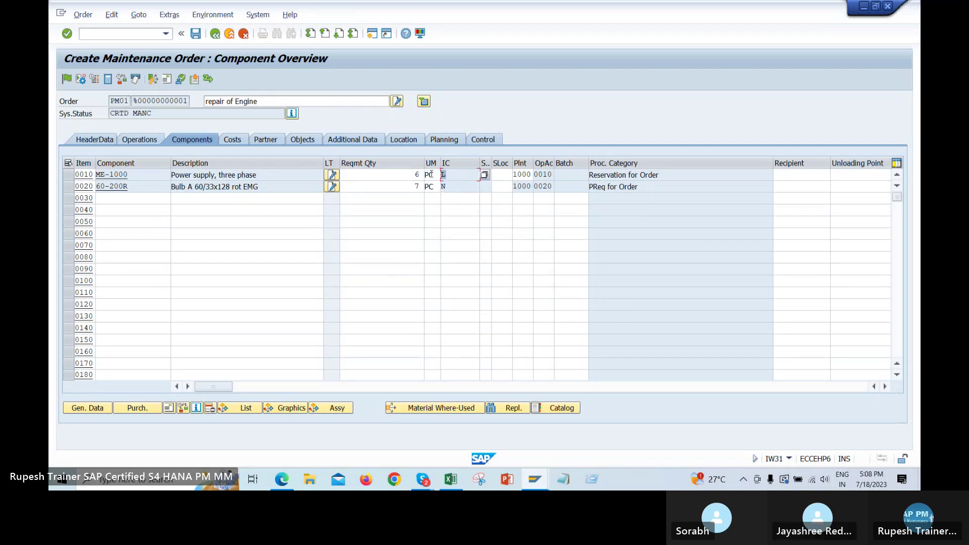
pyautogui.click(454, 186)
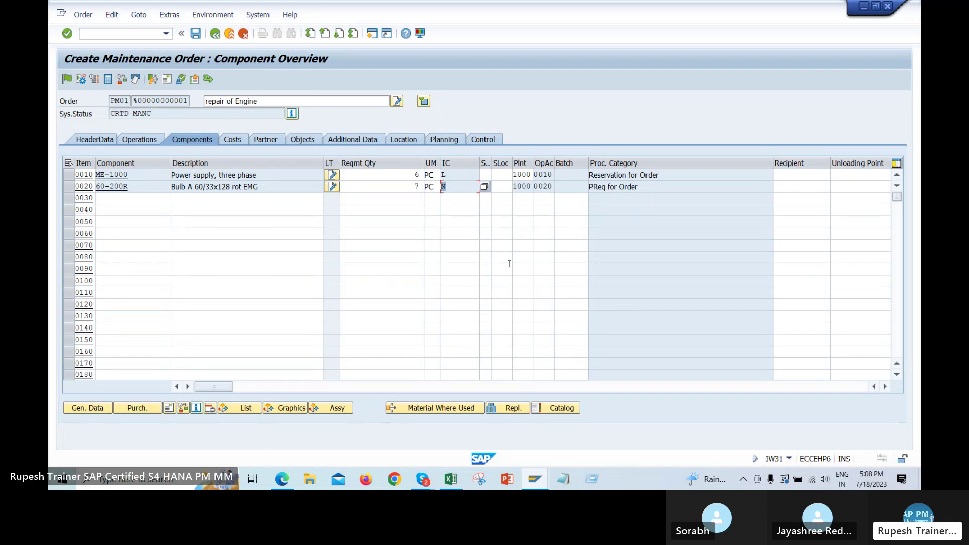
pyautogui.moveTo(659, 175); pyautogui.dragTo(589, 175)
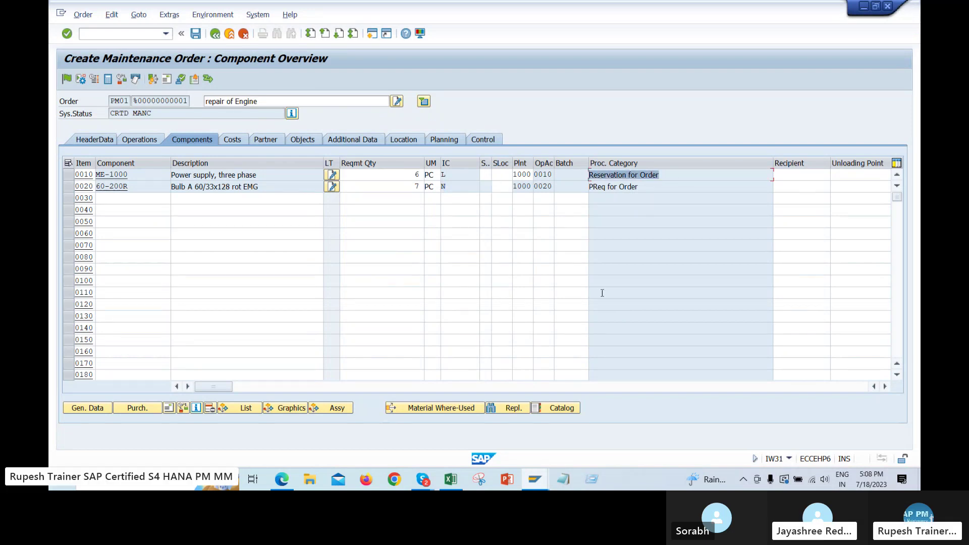
pyautogui.click(467, 187)
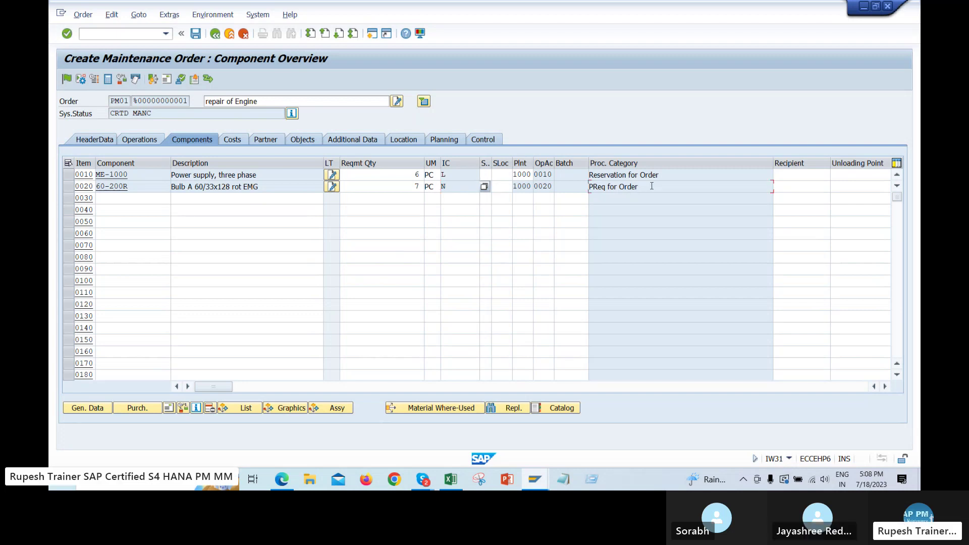
pyautogui.press('Tab')
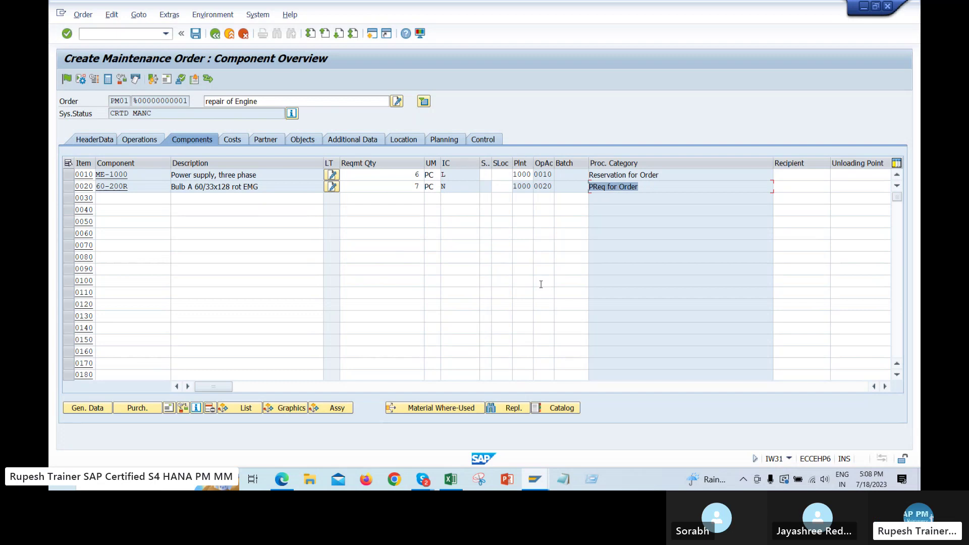
# Open the 'Material Categroy / MM PR PO etc' sheet of the SAP PM notes spreadsheet
pyautogui.click(283, 479)
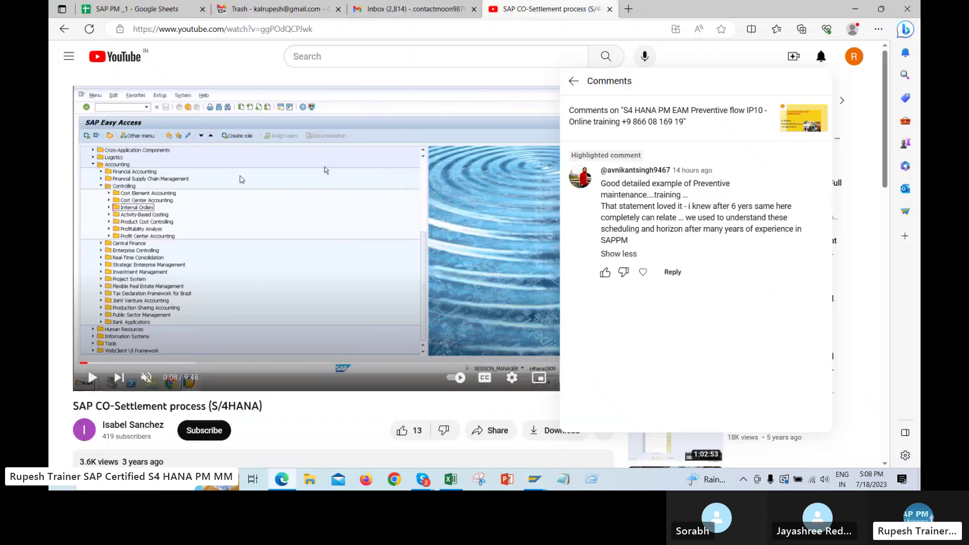
pyautogui.click(131, 9)
pyautogui.click(106, 458)
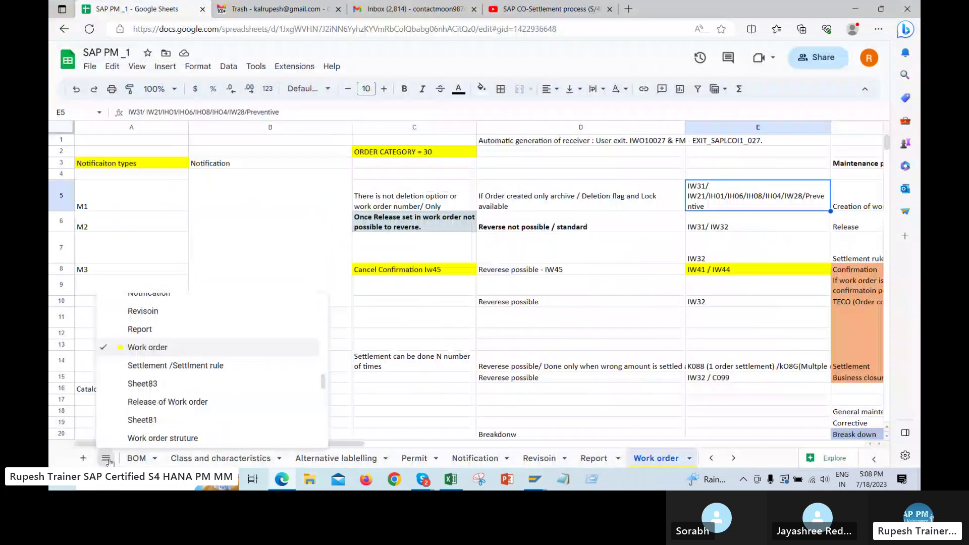
pyautogui.scroll(-5, 185, 365)
pyautogui.scroll(-2, 184, 364)
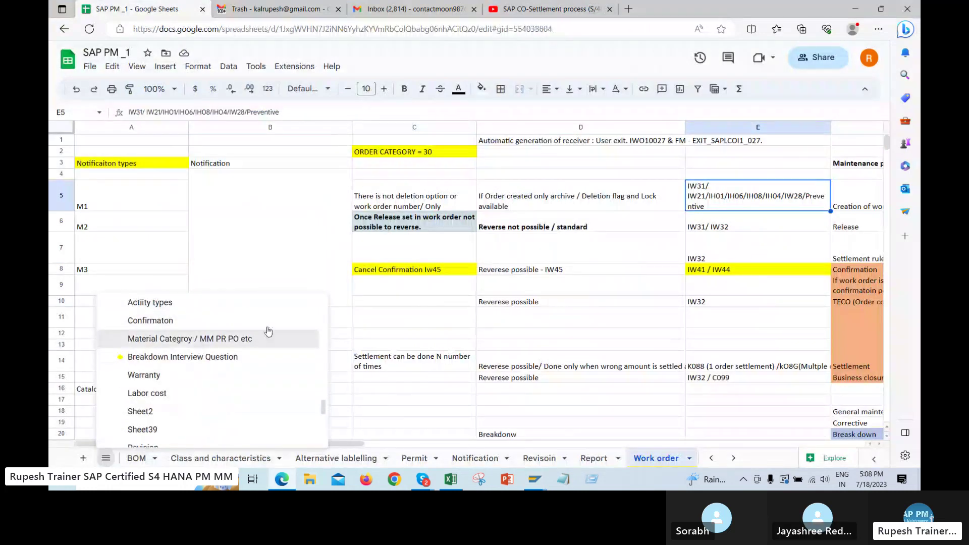
pyautogui.click(184, 340)
# Select the item category table D94:J103, then return to the SAP maintenance order
pyautogui.scroll(-10, 543, 262)
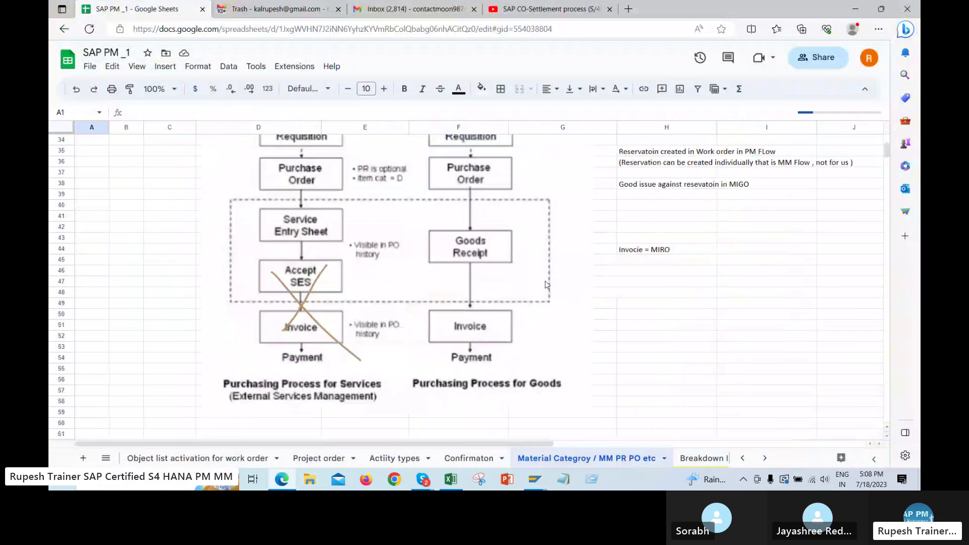
pyautogui.scroll(-5, 628, 309)
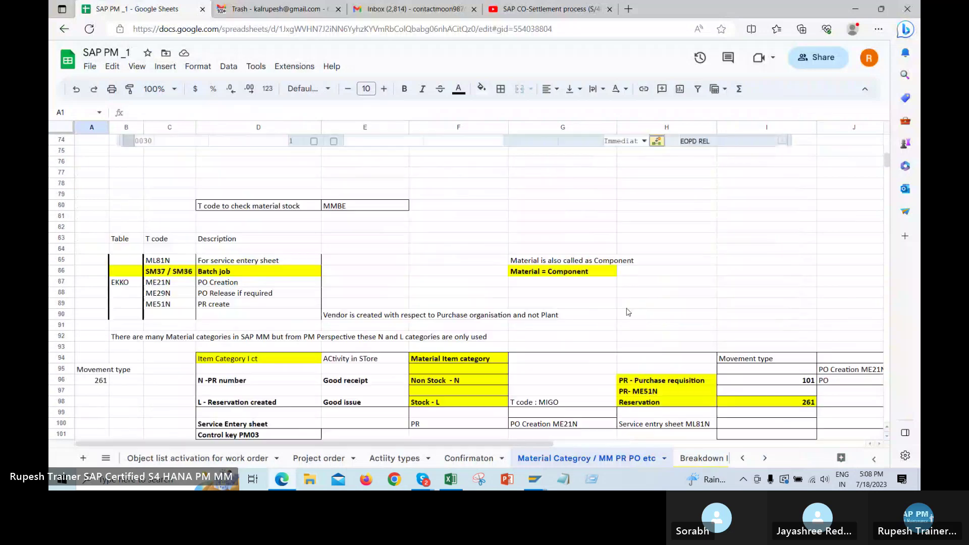
pyautogui.moveTo(204, 230); pyautogui.dragTo(848, 325)
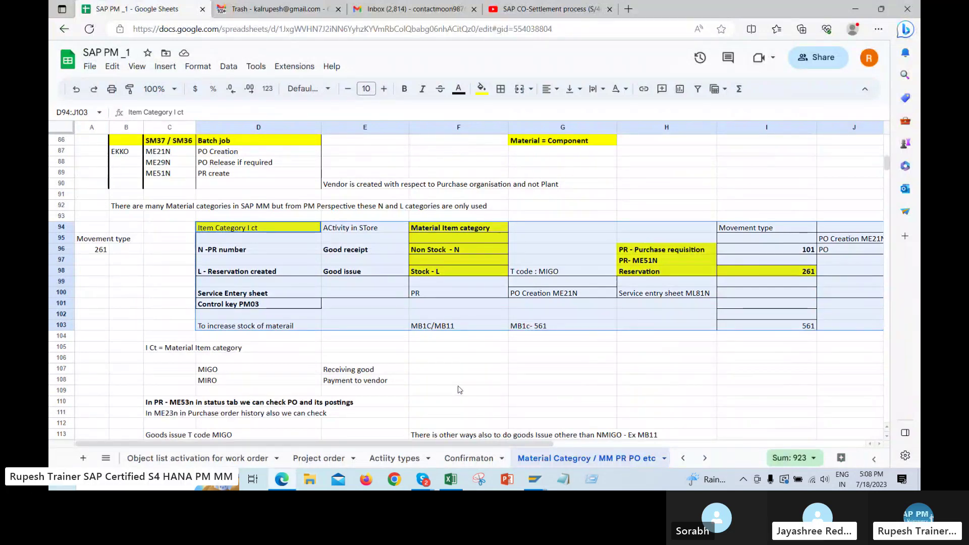
pyautogui.hotkey('alt', 'Tab')
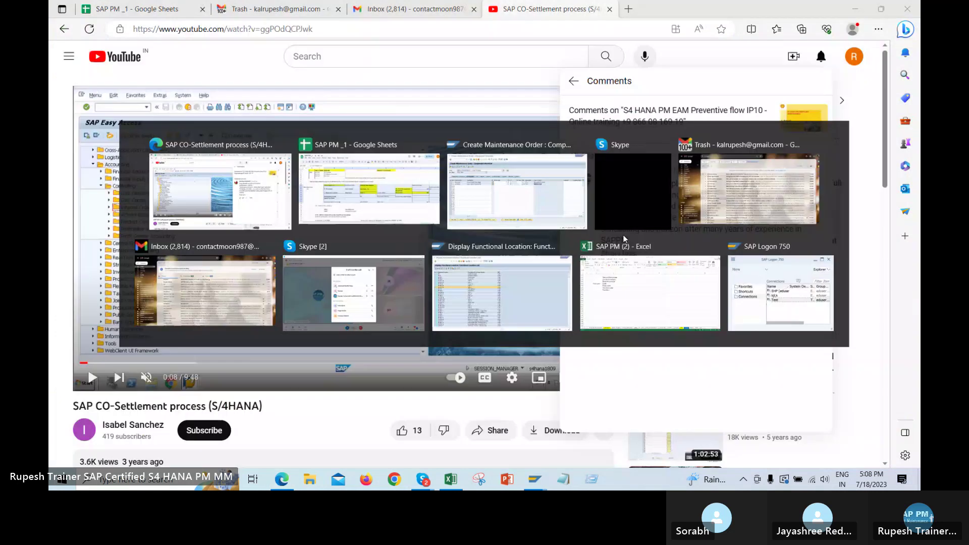
pyautogui.click(623, 235)
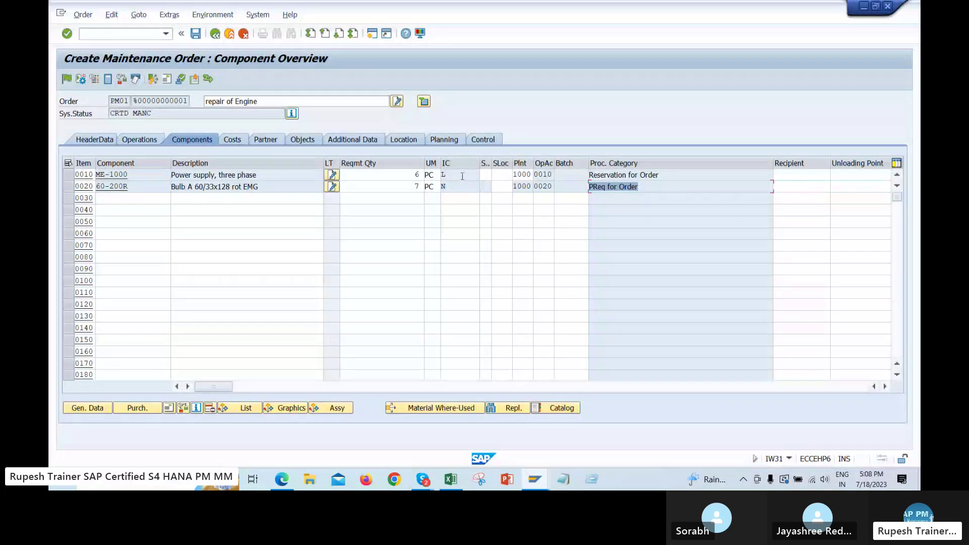
# Widen the operation and unit columns to review item 0020's operation, quantity 7 and unit PC
pyautogui.click(469, 187)
pyautogui.click(501, 233)
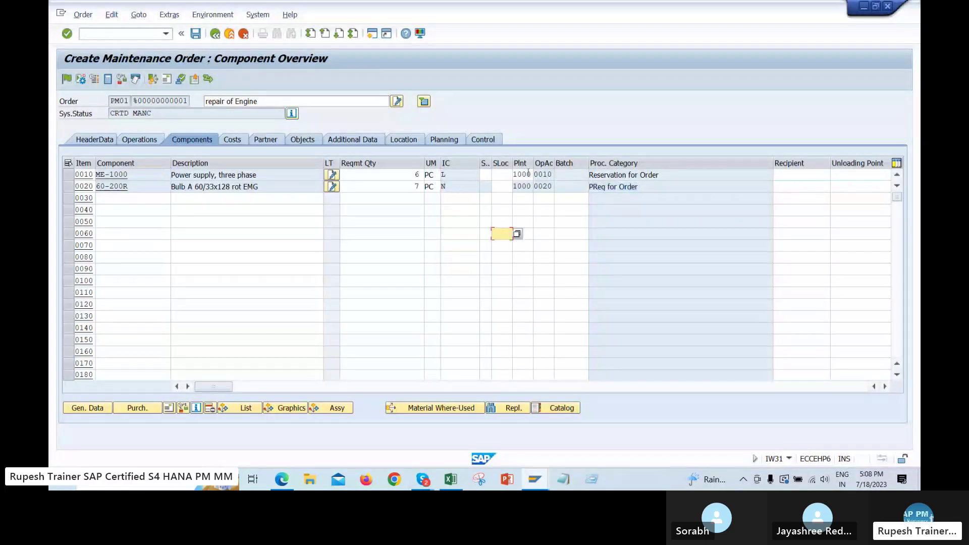
pyautogui.click(561, 208)
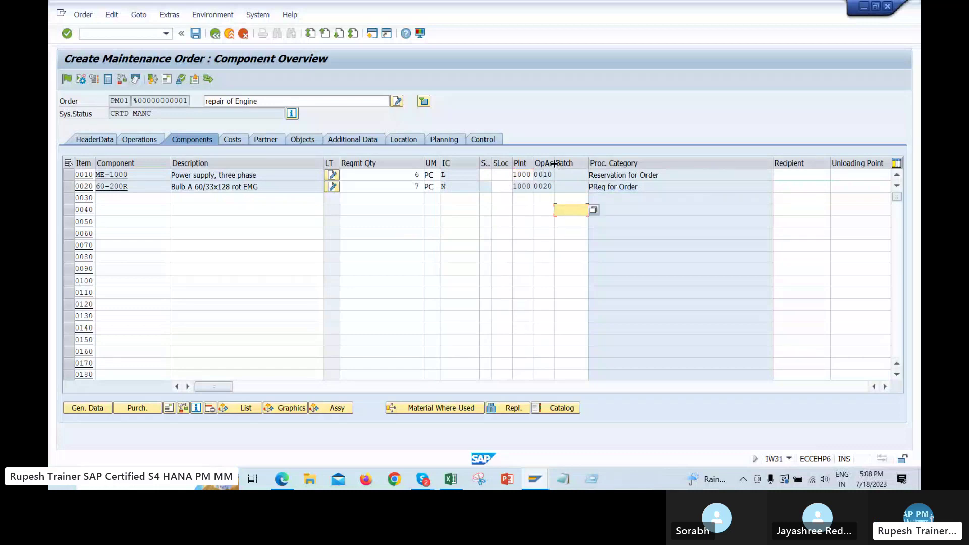
pyautogui.moveTo(587, 163); pyautogui.dragTo(618, 163)
pyautogui.moveTo(553, 186); pyautogui.dragTo(490, 183)
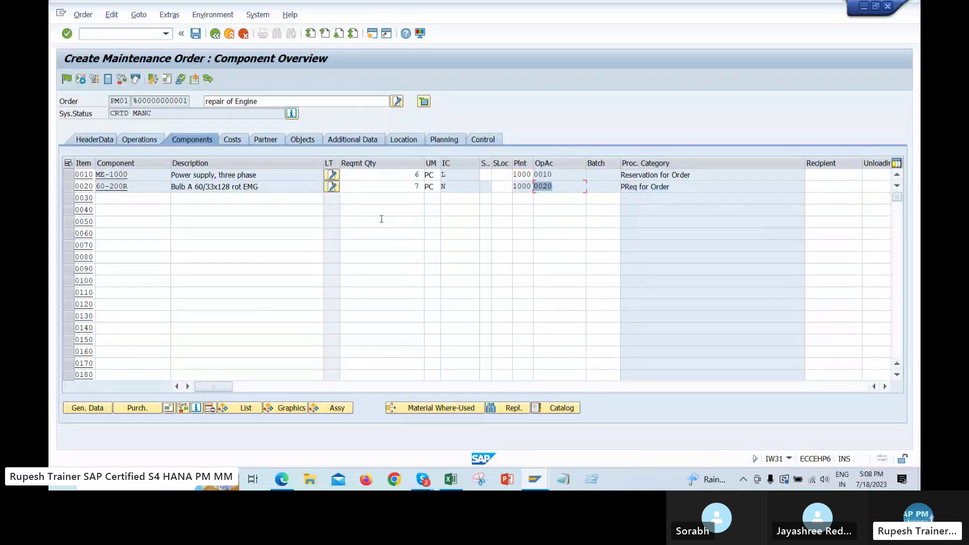
pyautogui.doubleClick(417, 187)
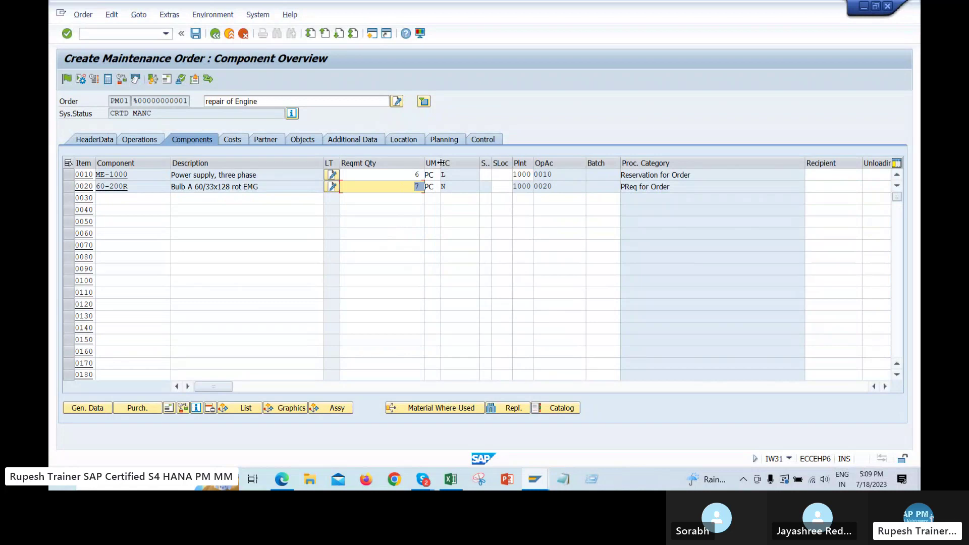
pyautogui.moveTo(440, 163); pyautogui.dragTo(459, 164)
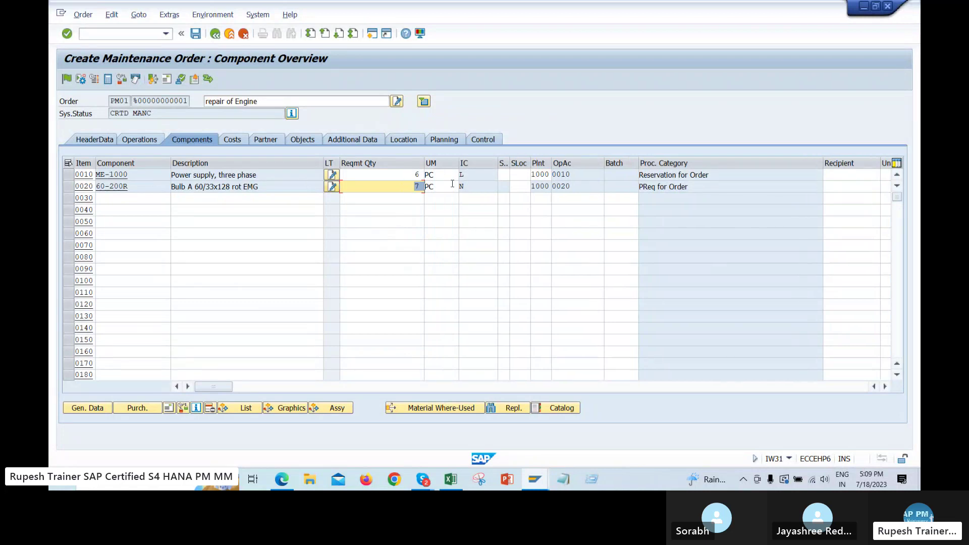
pyautogui.click(435, 175)
pyautogui.click(437, 186)
pyautogui.press('Tab')
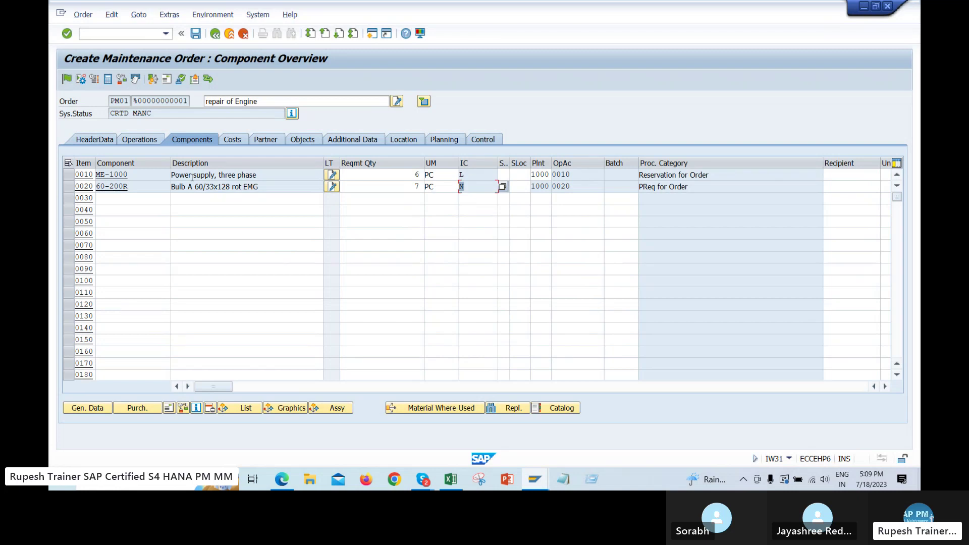
# Add component 1342 as stock item 0030 (category L) assigned to operation 0020
pyautogui.click(149, 200)
pyautogui.click(117, 337)
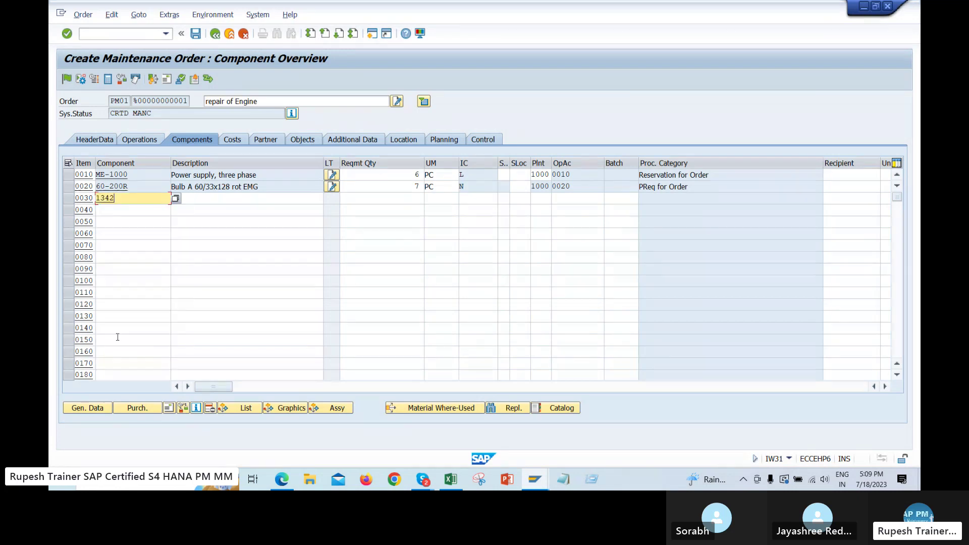
pyautogui.press('Return')
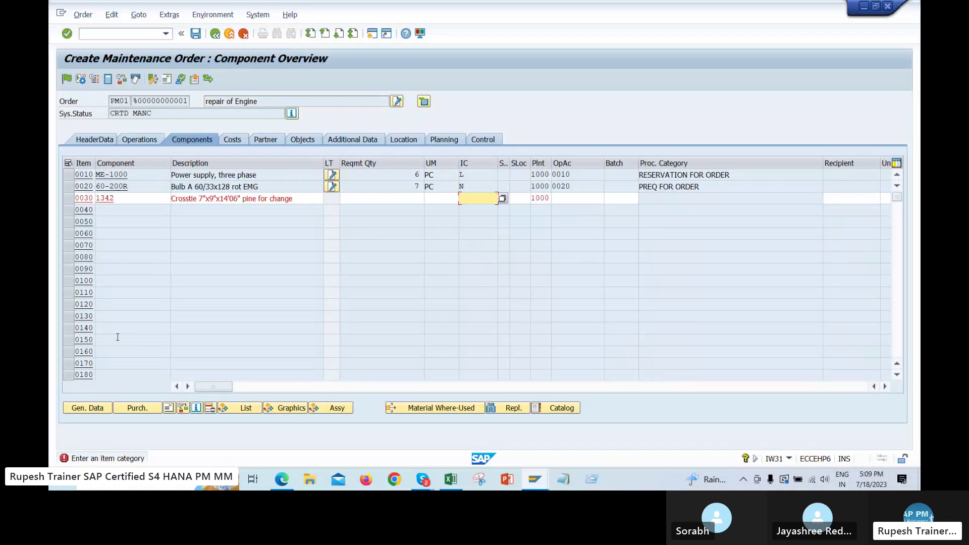
pyautogui.press('Return')
pyautogui.press('Return')
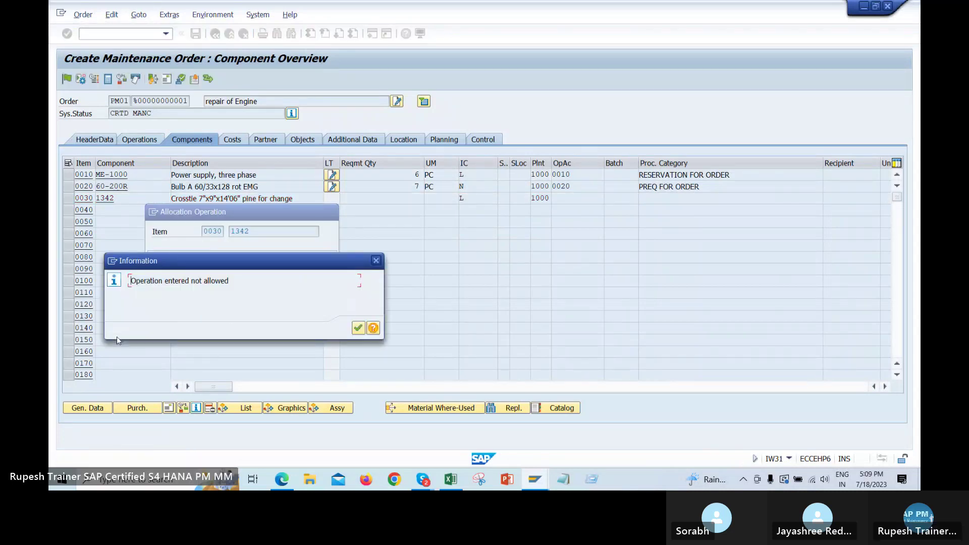
pyautogui.press('Return')
pyautogui.press('Down')
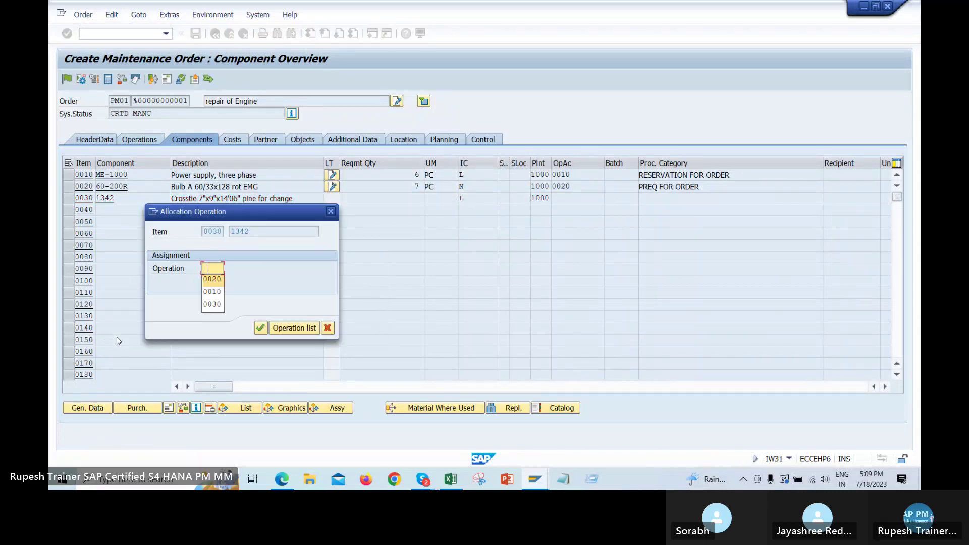
pyautogui.press('Return')
pyautogui.press('Return')
pyautogui.press('BackSpace')
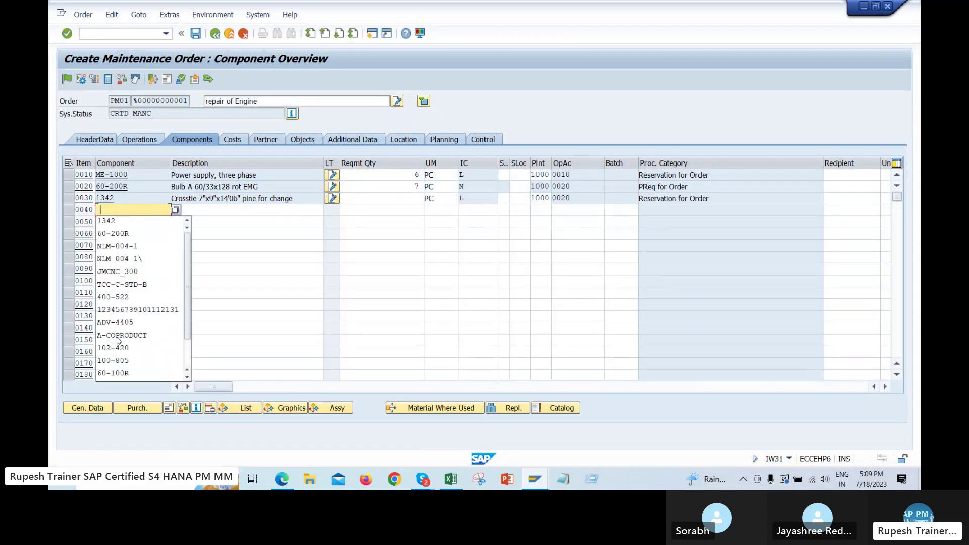
# Add component 100-805 as stock item 0040 assigned to operation 0020
pyautogui.press('Down')
pyautogui.press('Down')
pyautogui.press('Down')
pyautogui.press('Down')
pyautogui.press('Down')
pyautogui.press('Down')
pyautogui.press('Down')
pyautogui.press('Down')
pyautogui.press('Down')
pyautogui.press('Down')
pyautogui.press('Down')
pyautogui.press('Down')
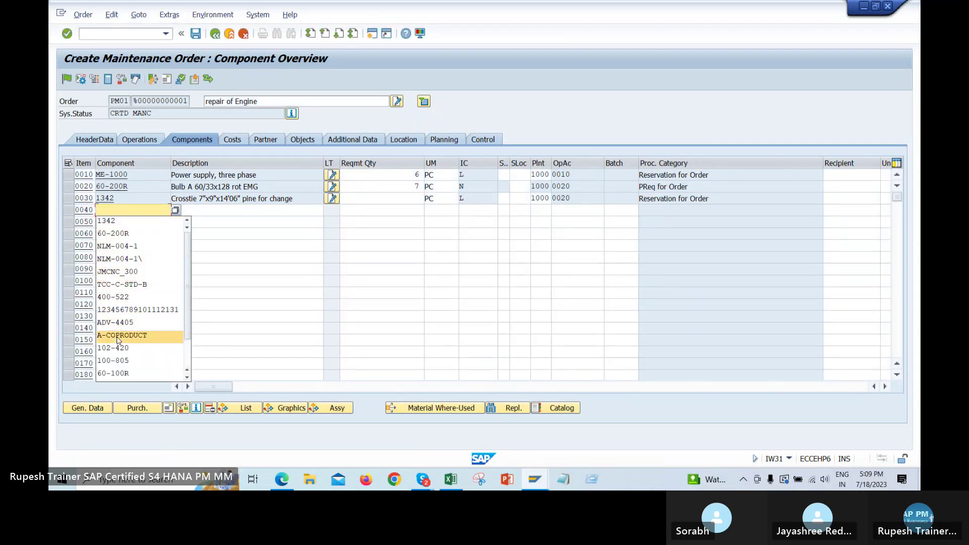
pyautogui.press('Return')
pyautogui.press('Return')
pyautogui.write('100-805')
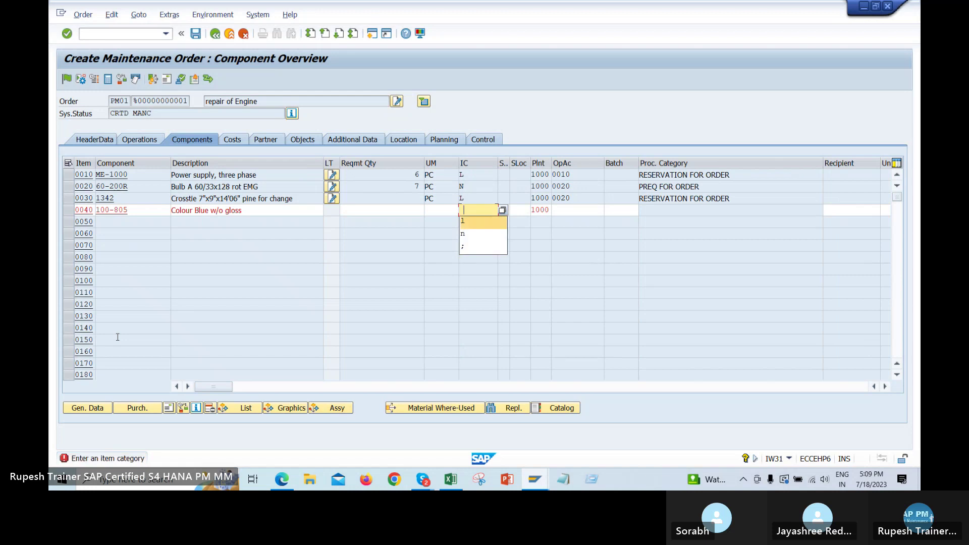
pyautogui.press('Return')
pyautogui.press('Down')
pyautogui.press('Down')
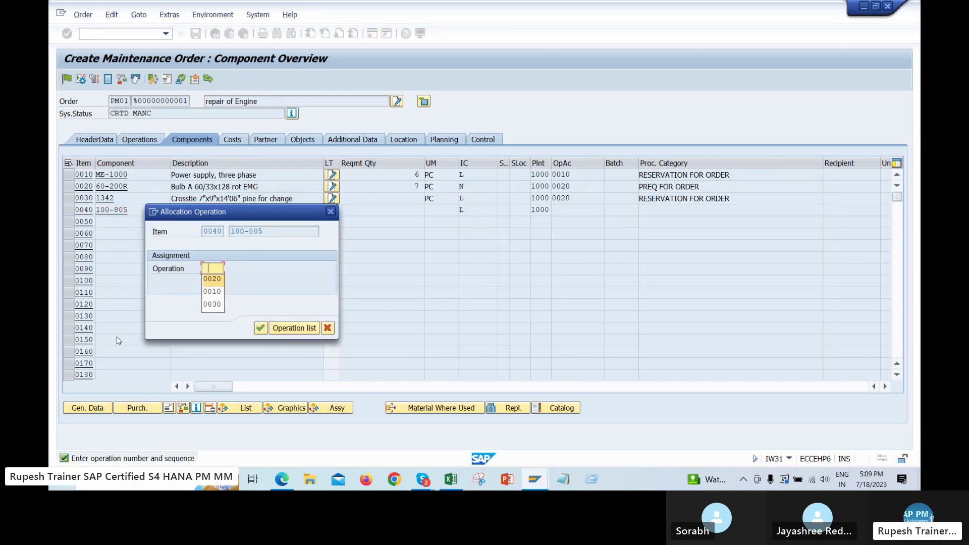
pyautogui.press('Return')
pyautogui.press('Return')
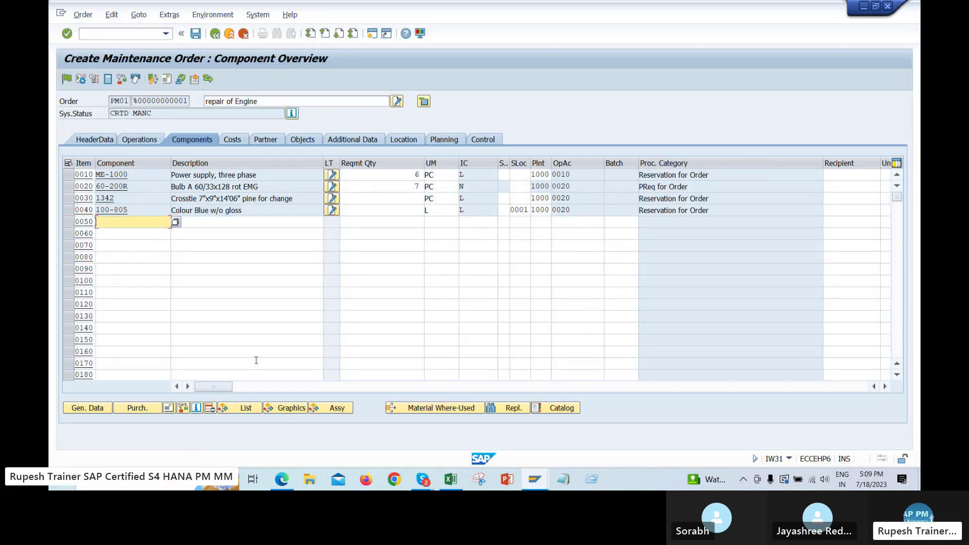
# Set required quantities of 5 for item 0030 and 2 for item 0040
pyautogui.click(413, 196)
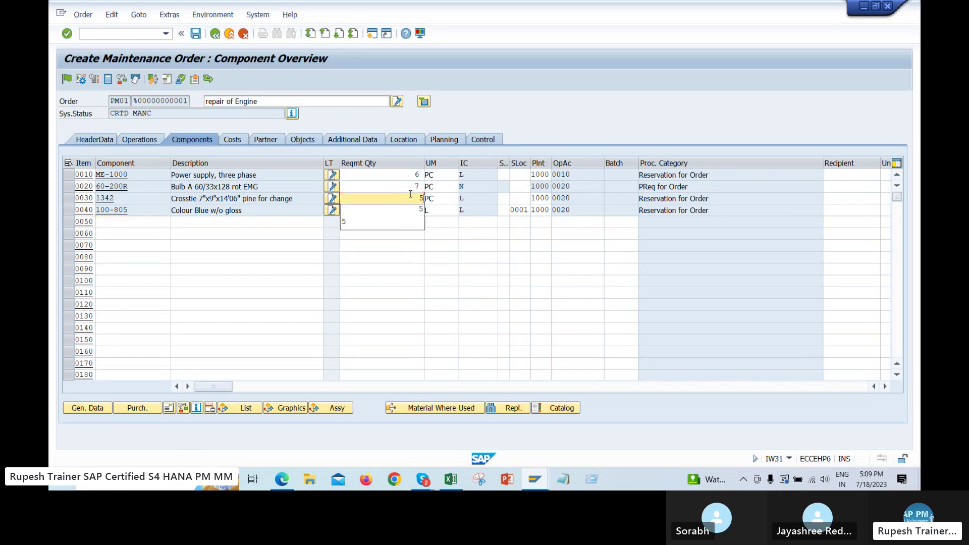
pyautogui.write('5')
pyautogui.click(382, 210)
pyautogui.write('2')
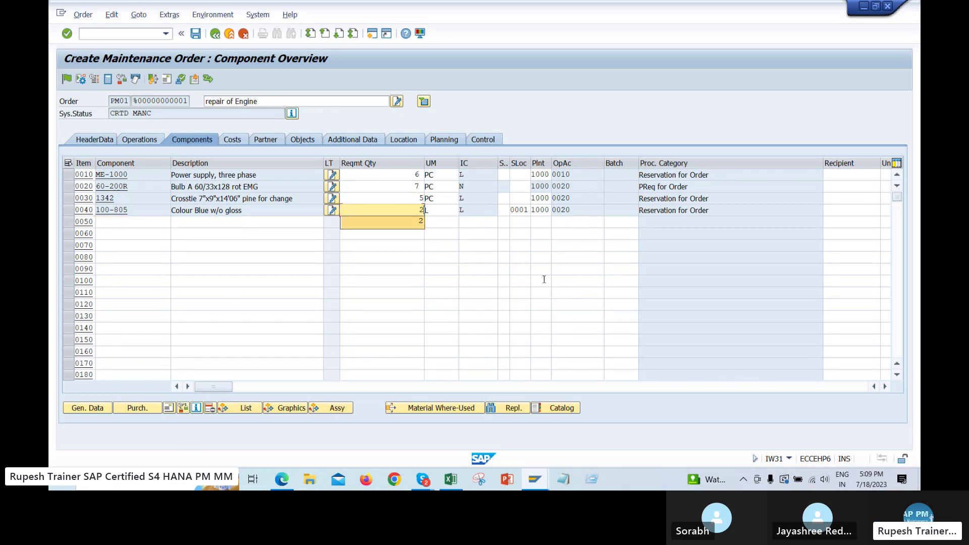
pyautogui.press('Return')
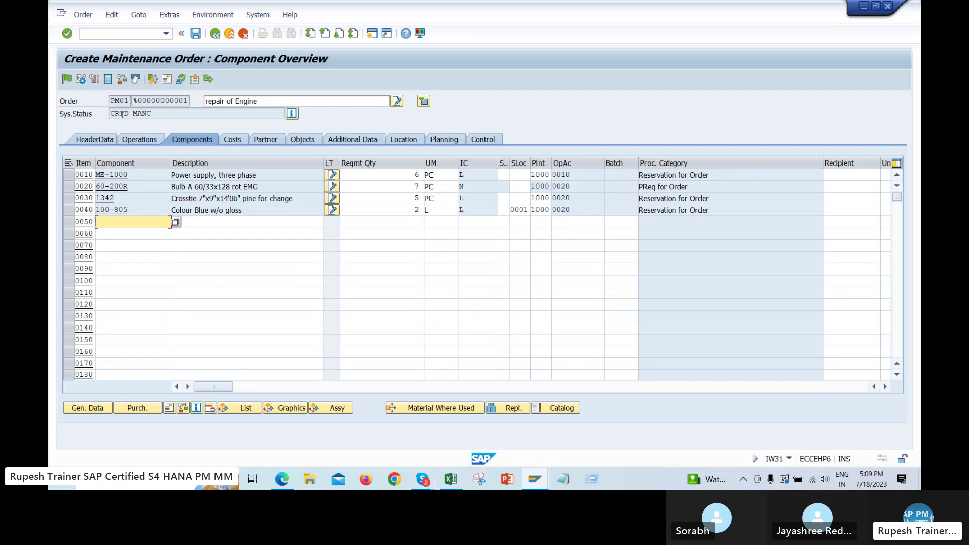
# Capture and annotate a screenshot of the component overview
pyautogui.click(479, 479)
pyautogui.click(446, 137)
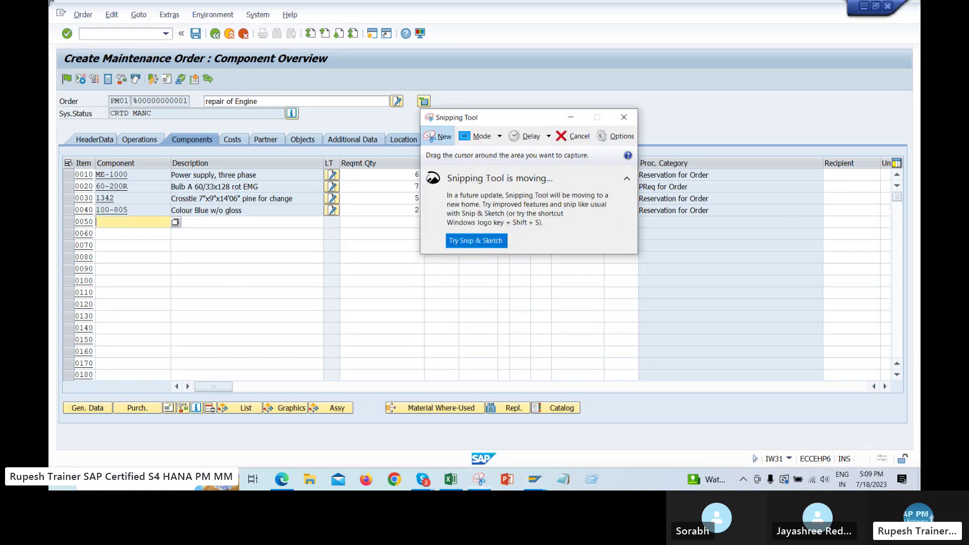
pyautogui.moveTo(475, 269); pyautogui.dragTo(475, 269)
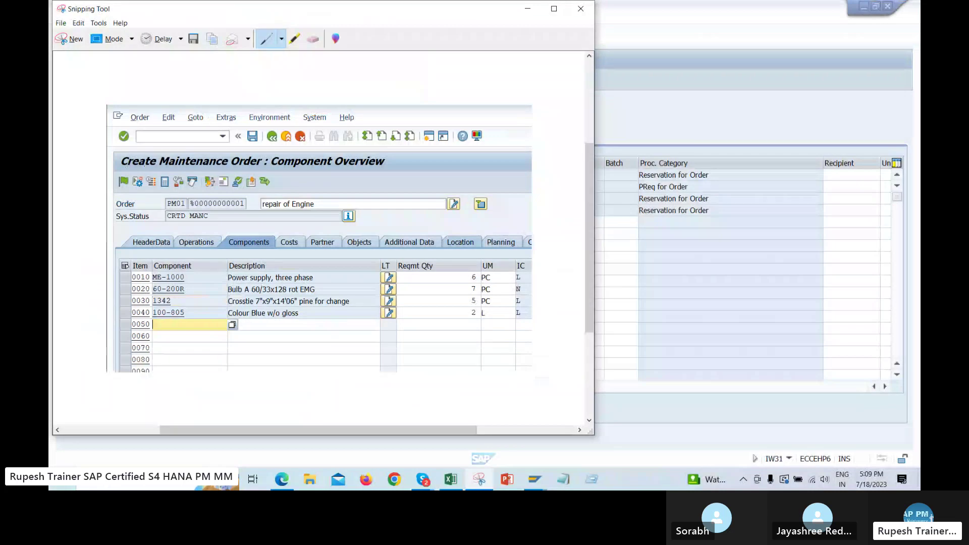
pyautogui.moveTo(168, 165); pyautogui.dragTo(166, 194)
pyautogui.hotkey('alt', 'Tab')
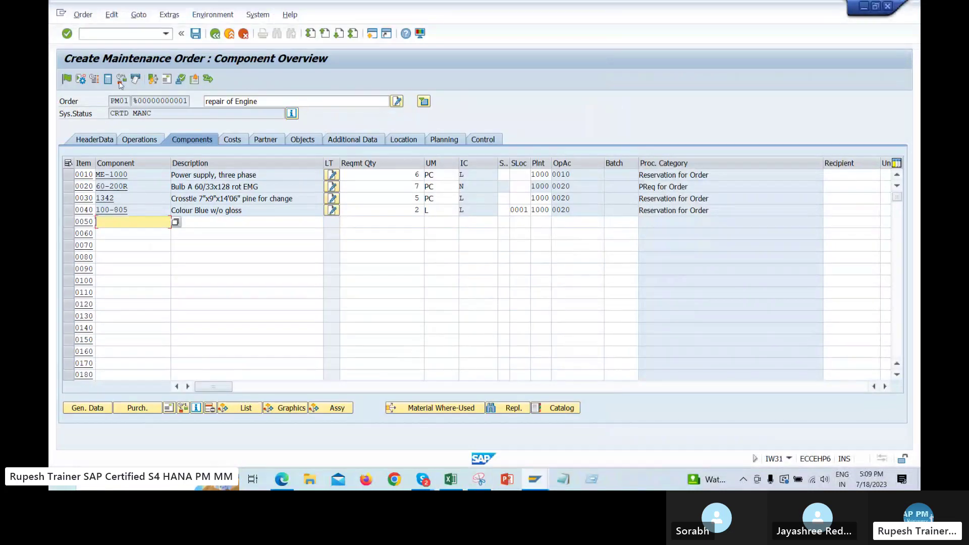
# Determine the order's planned costs and review the 658,51 total on the cost overview
pyautogui.click(233, 139)
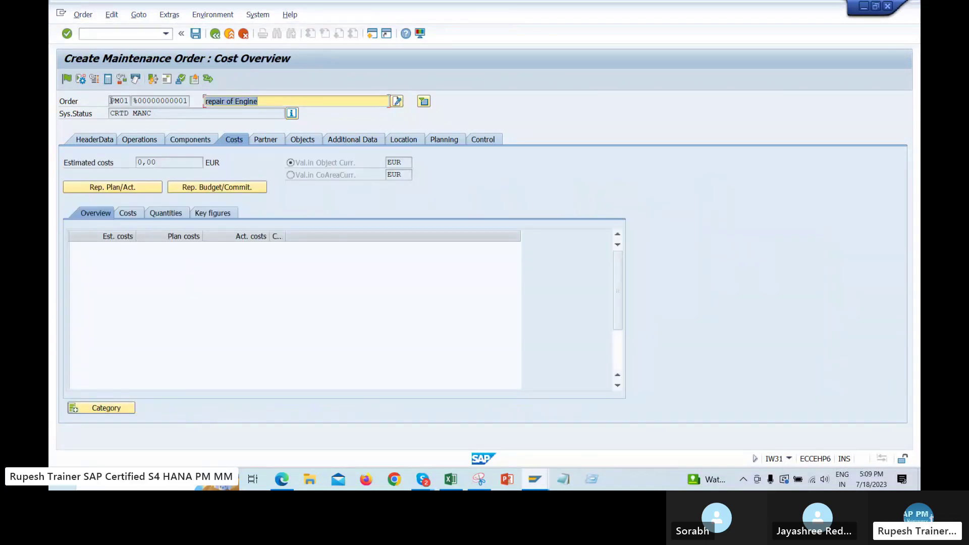
pyautogui.click(108, 79)
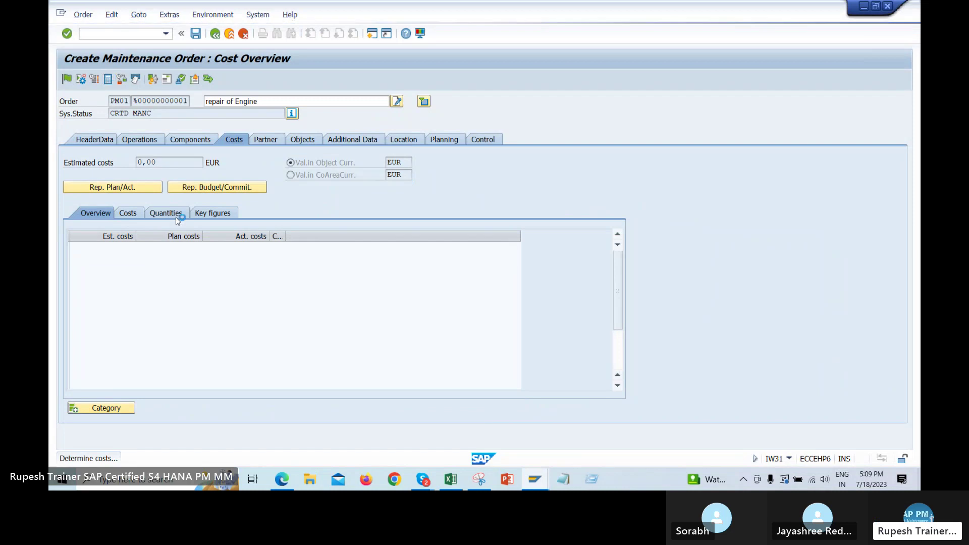
pyautogui.press('Return')
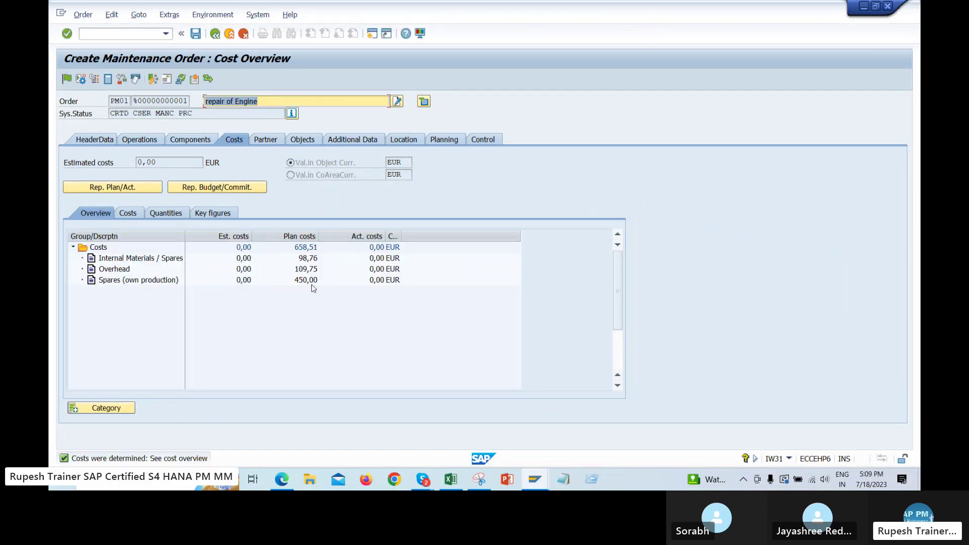
pyautogui.click(313, 282)
pyautogui.click(314, 259)
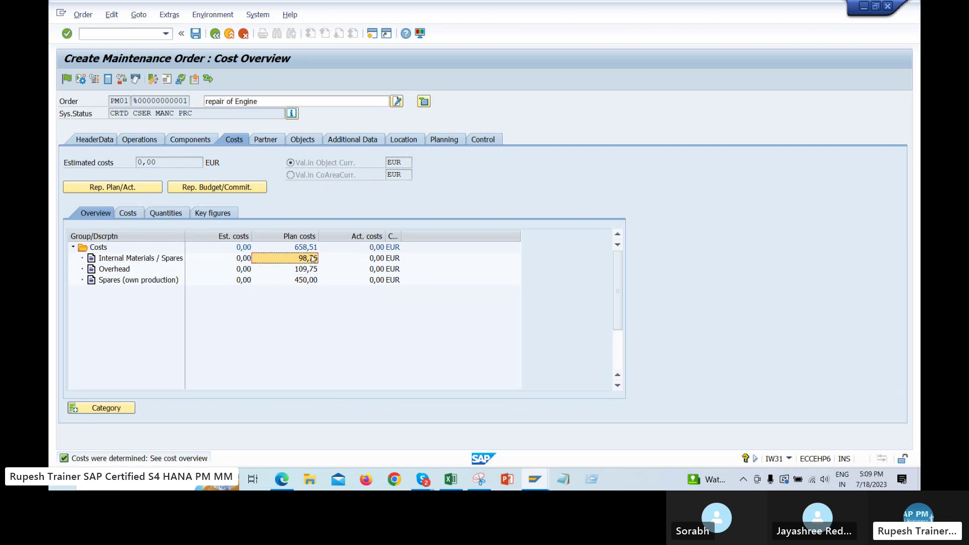
pyautogui.click(313, 248)
pyautogui.click(314, 269)
pyautogui.click(315, 281)
pyautogui.click(311, 248)
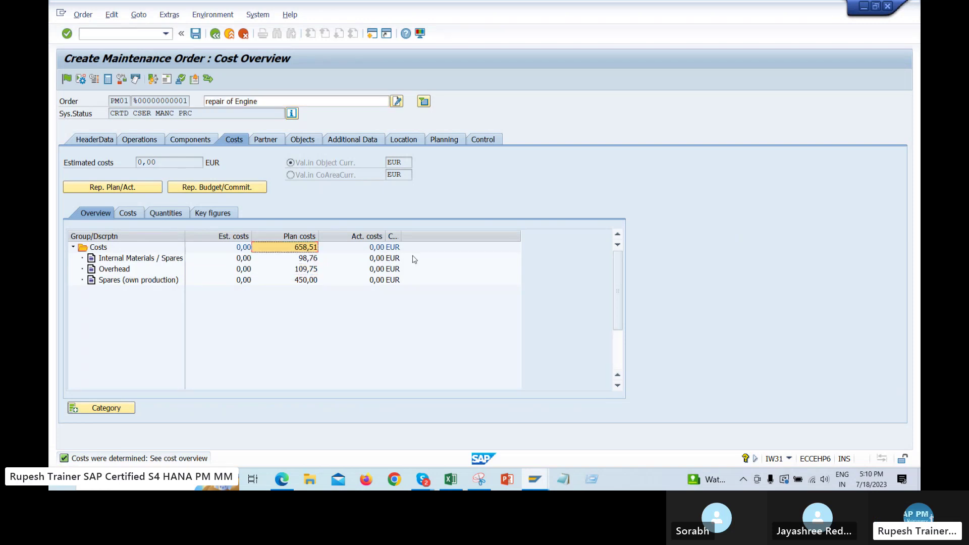
pyautogui.moveTo(308, 248); pyautogui.dragTo(299, 319)
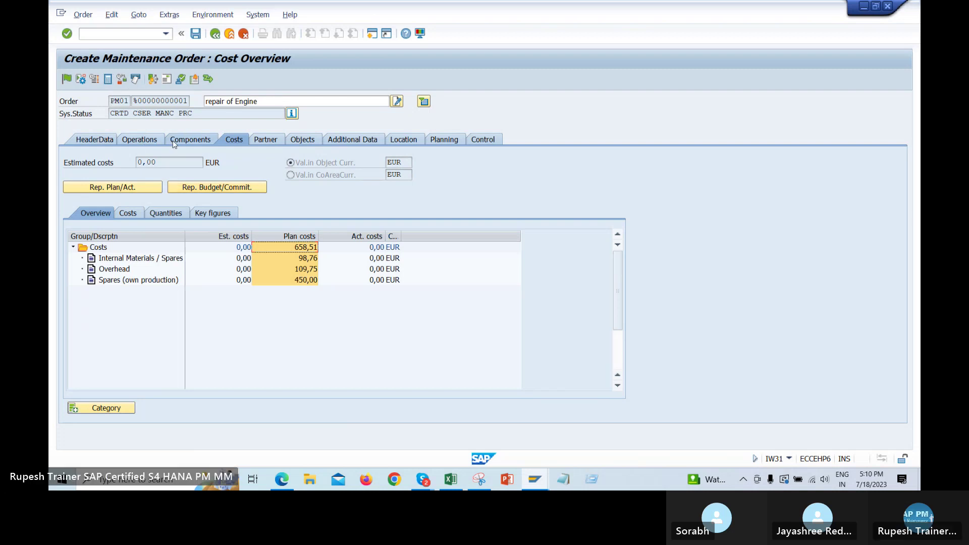
# Review costs by value category (materials 98,76, overhead 109,75, spares 450,00), then return to operations
pyautogui.click(130, 214)
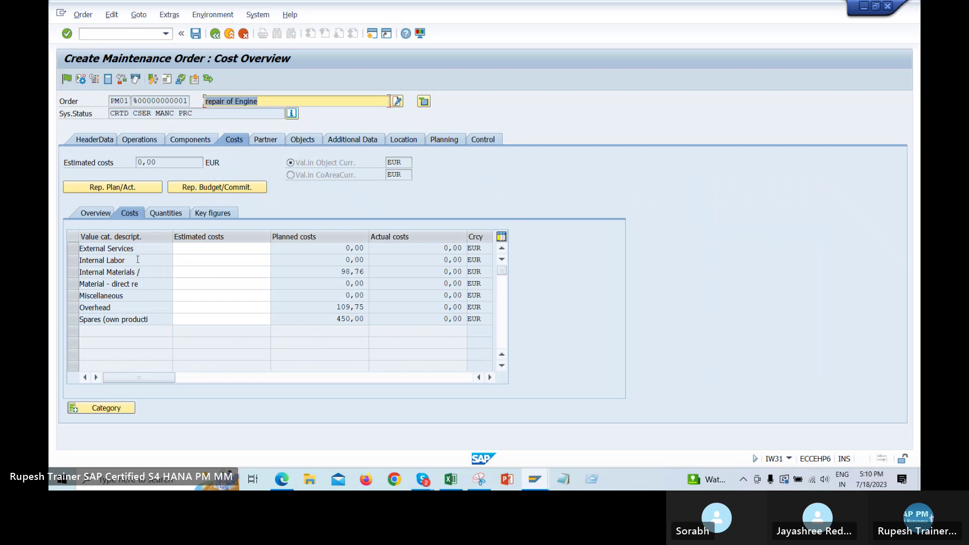
pyautogui.click(137, 260)
pyautogui.click(345, 274)
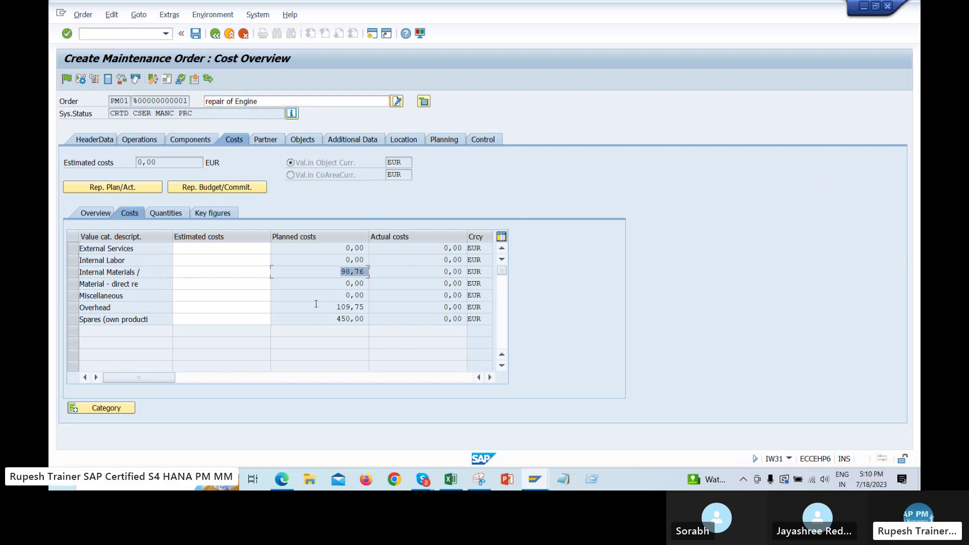
pyautogui.click(357, 307)
pyautogui.click(356, 320)
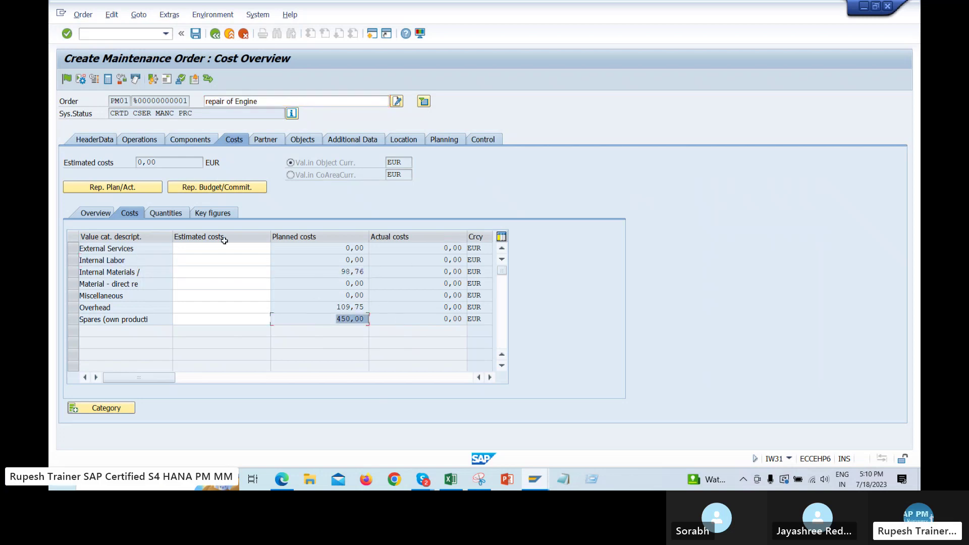
pyautogui.click(139, 140)
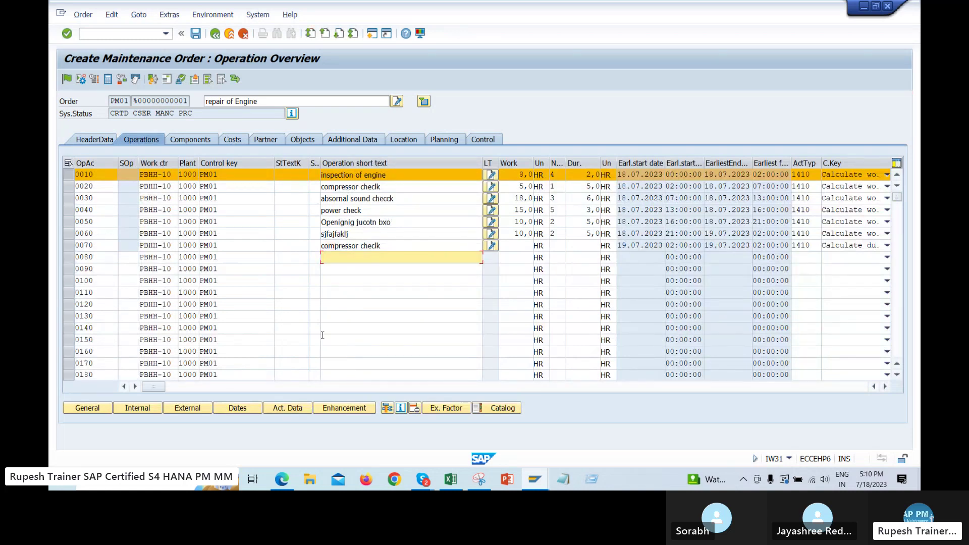
# Capture the operation overview in a screenshot and annotate it with an arrow
pyautogui.click(479, 479)
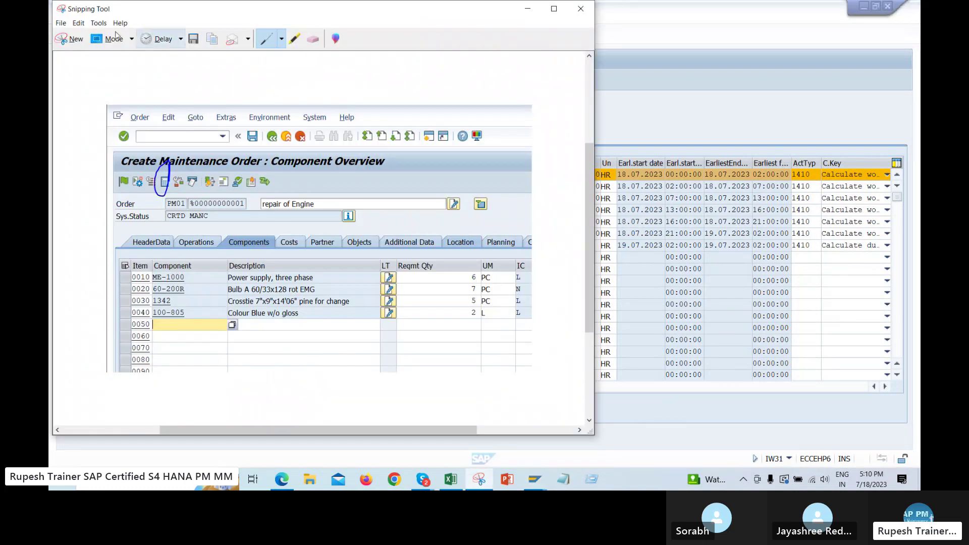
pyautogui.click(64, 40)
pyautogui.moveTo(50, 2); pyautogui.dragTo(186, 253)
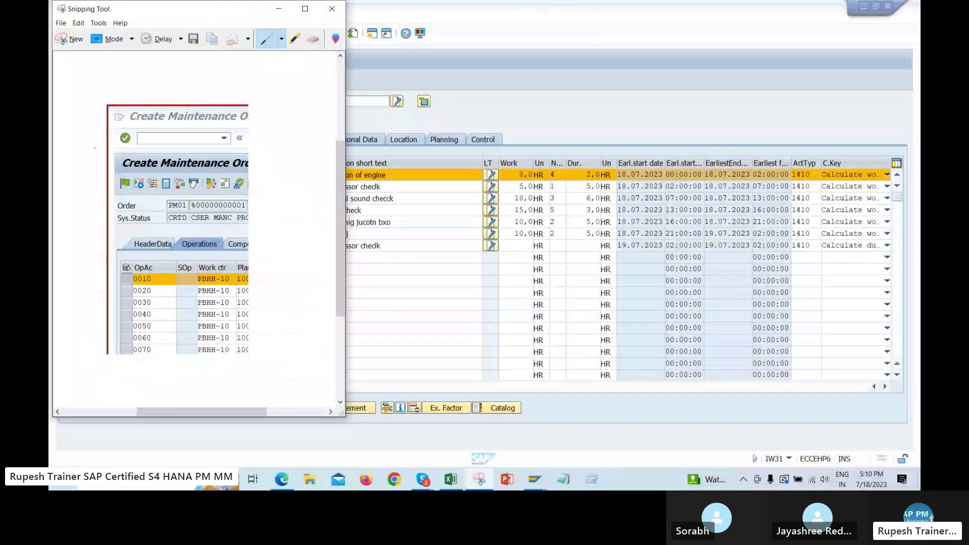
pyautogui.moveTo(75, 183); pyautogui.dragTo(123, 179)
pyautogui.moveTo(93, 169)
pyautogui.mouseDown()
pyautogui.moveTo(124, 180)
pyautogui.moveTo(76, 203)
pyautogui.mouseUp()
pyautogui.click(563, 79)
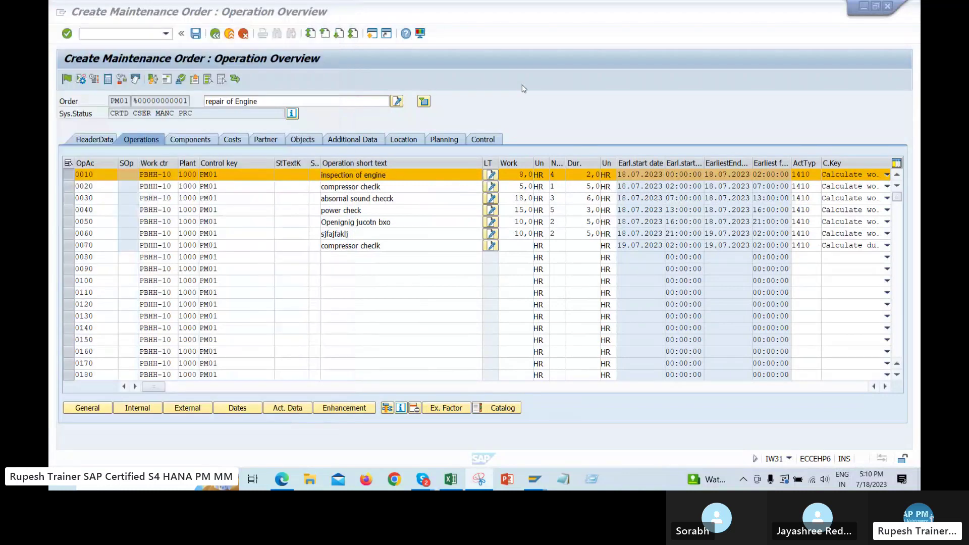
# Release the order via Order > Functions > Release, past the permits and availability warnings
pyautogui.doubleClick(123, 113)
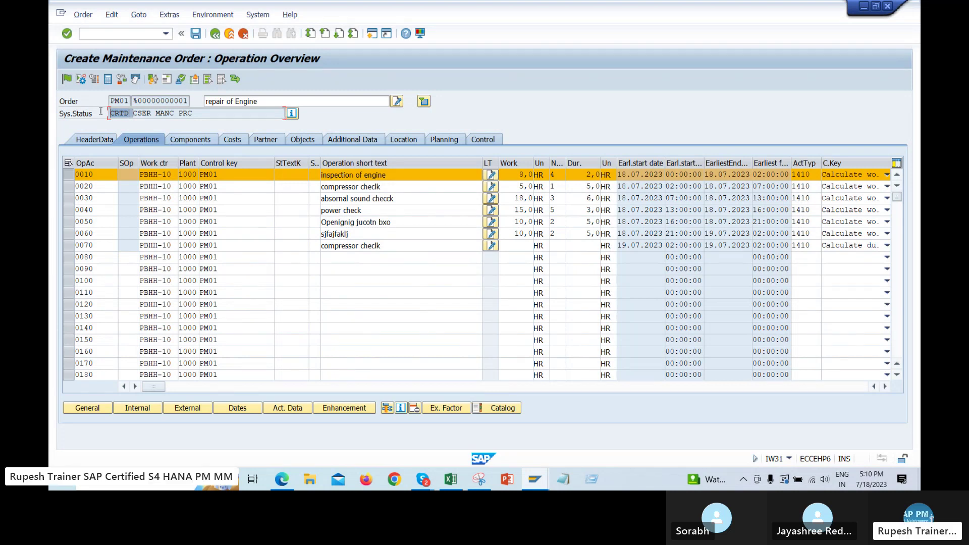
pyautogui.click(83, 14)
pyautogui.moveTo(141, 131)
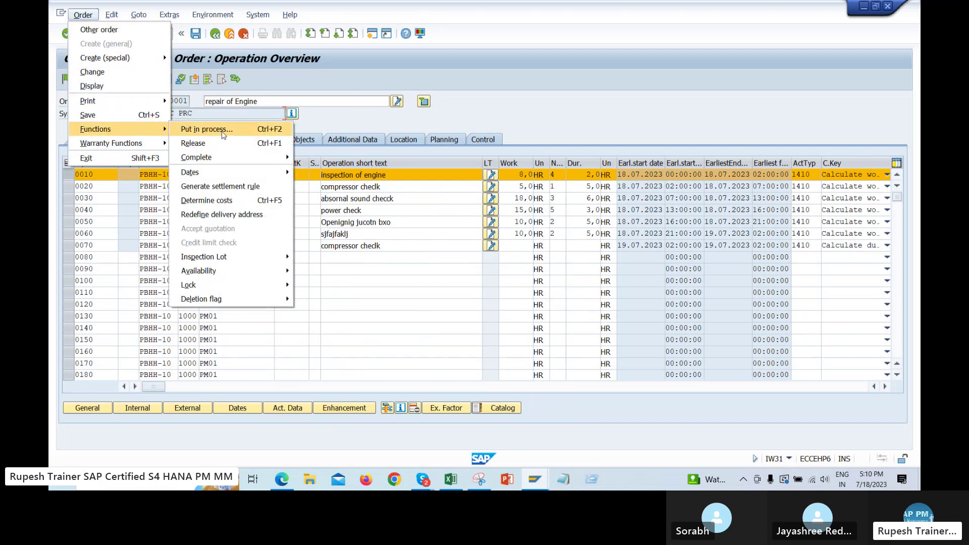
pyautogui.click(264, 144)
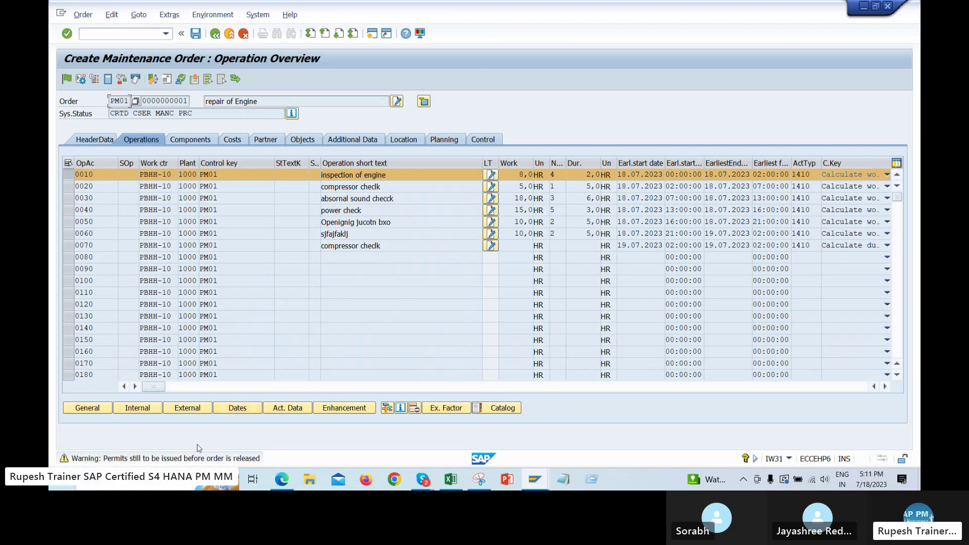
pyautogui.press('Return')
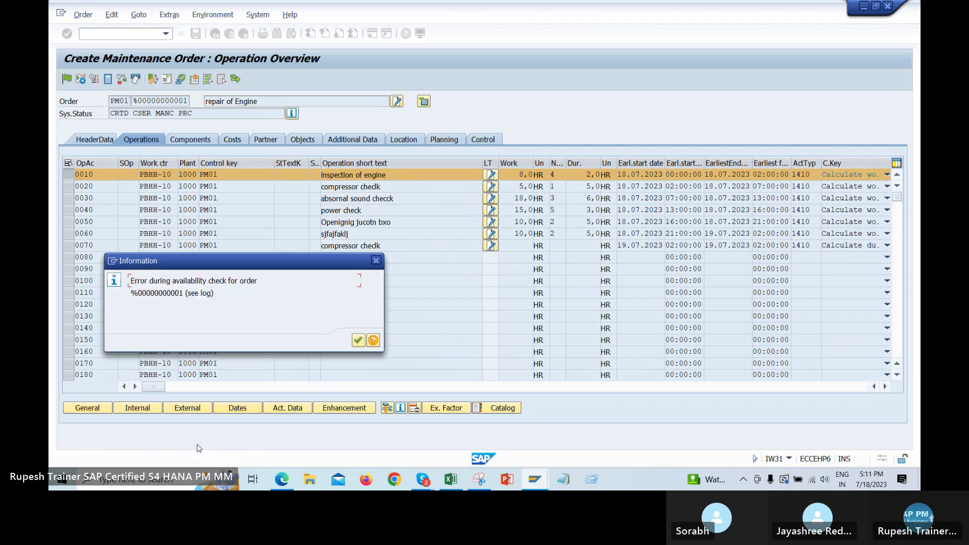
pyautogui.press('Return')
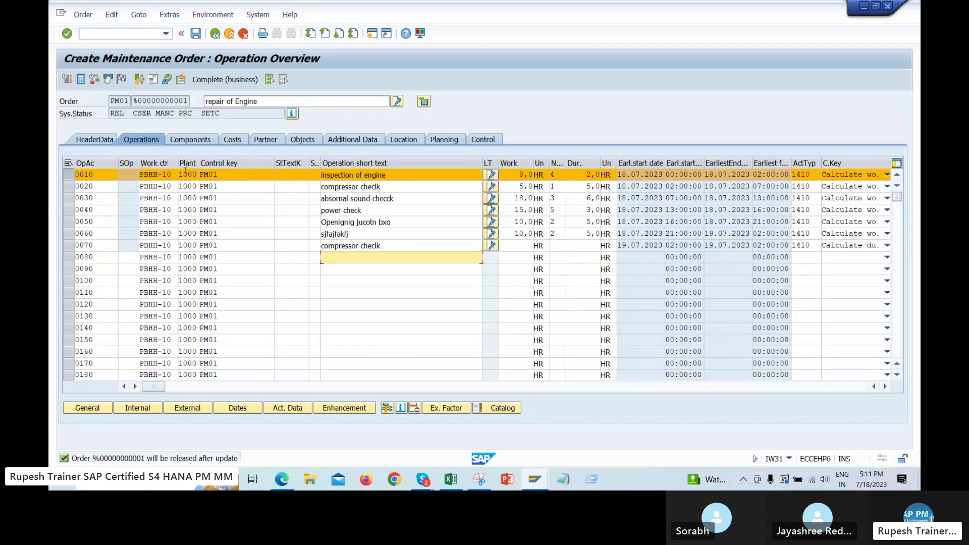
# Save the released order via Order > Save, prompting the cost-calculation warning
pyautogui.click(83, 15)
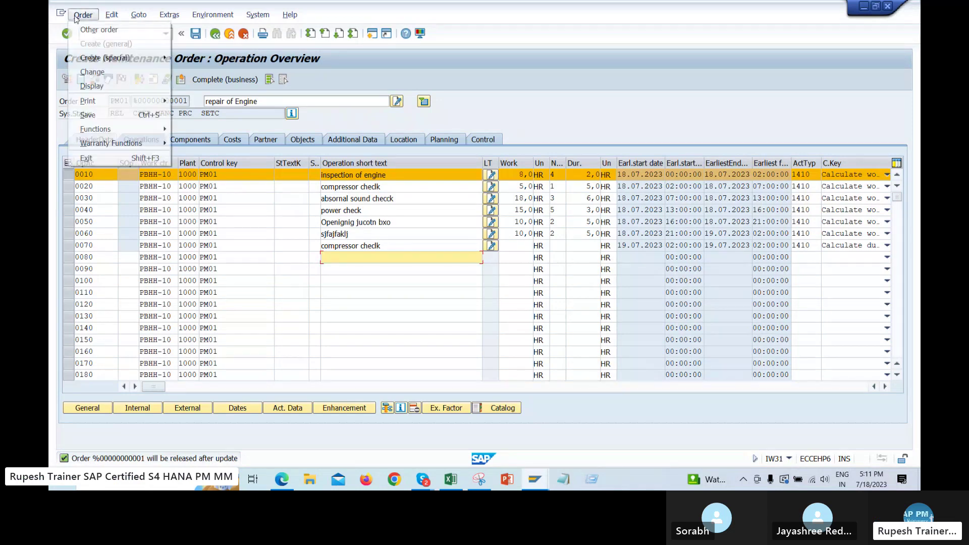
pyautogui.click(127, 117)
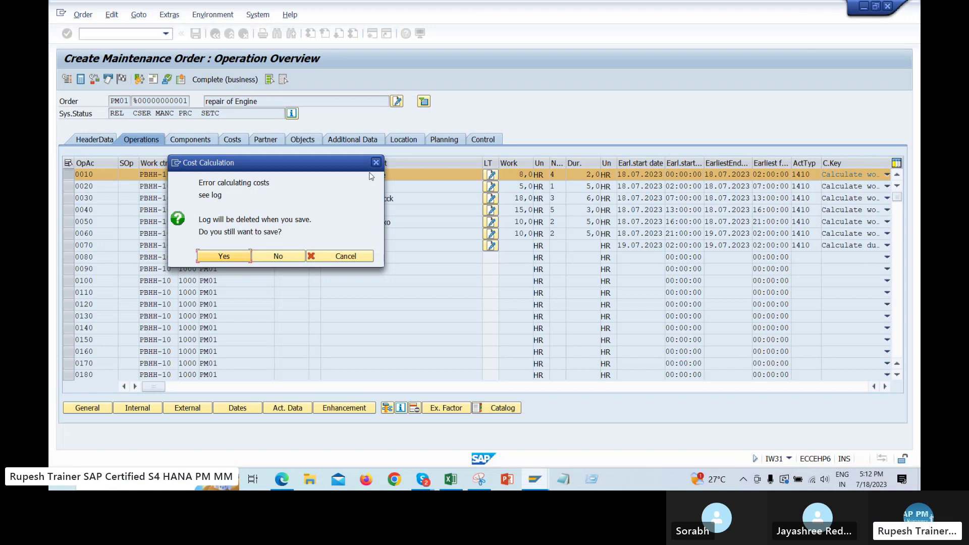
pyautogui.click(451, 479)
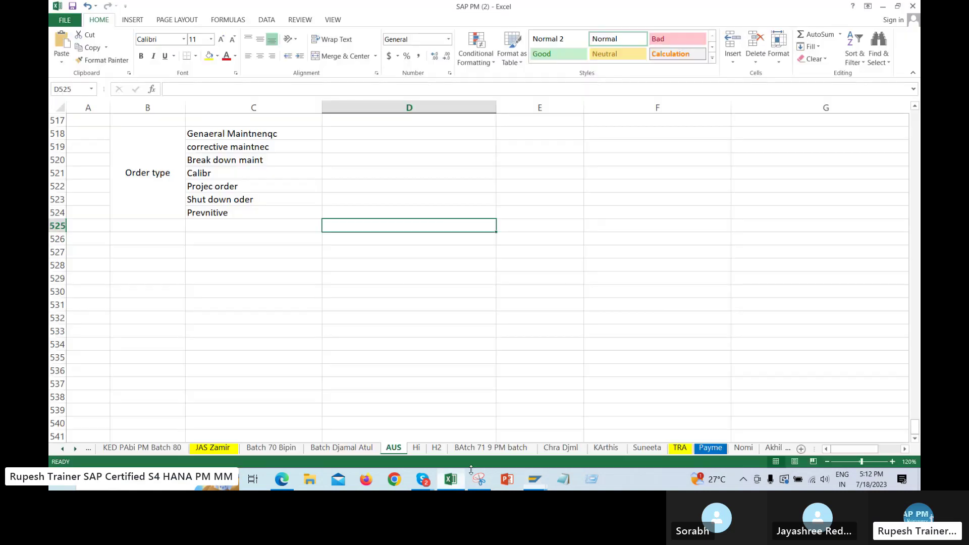
pyautogui.scroll(6, 454, 277)
pyautogui.moveTo(656, 199); pyautogui.dragTo(808, 200)
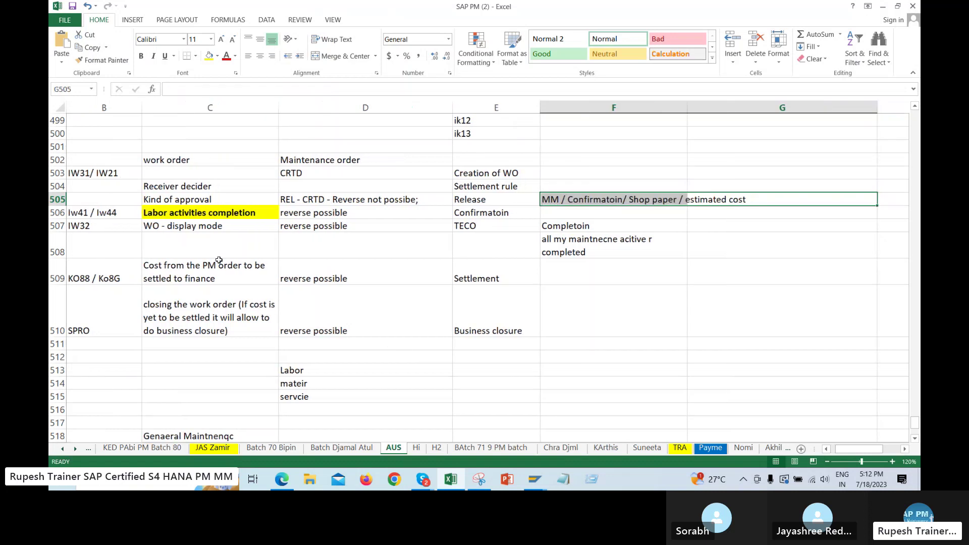
pyautogui.hotkey('alt', 'Tab')
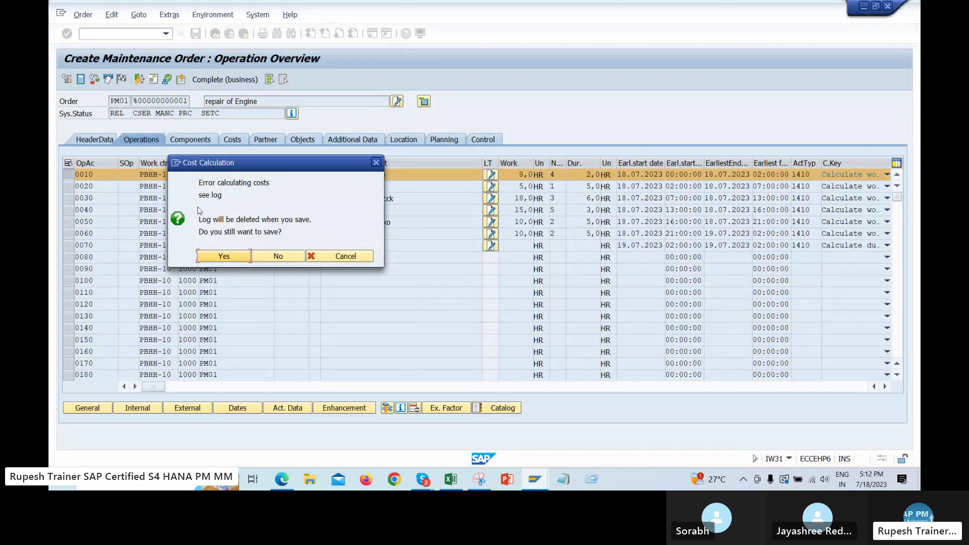
# Save the order as 819762 despite the costing error and reopen it for change
pyautogui.click(222, 257)
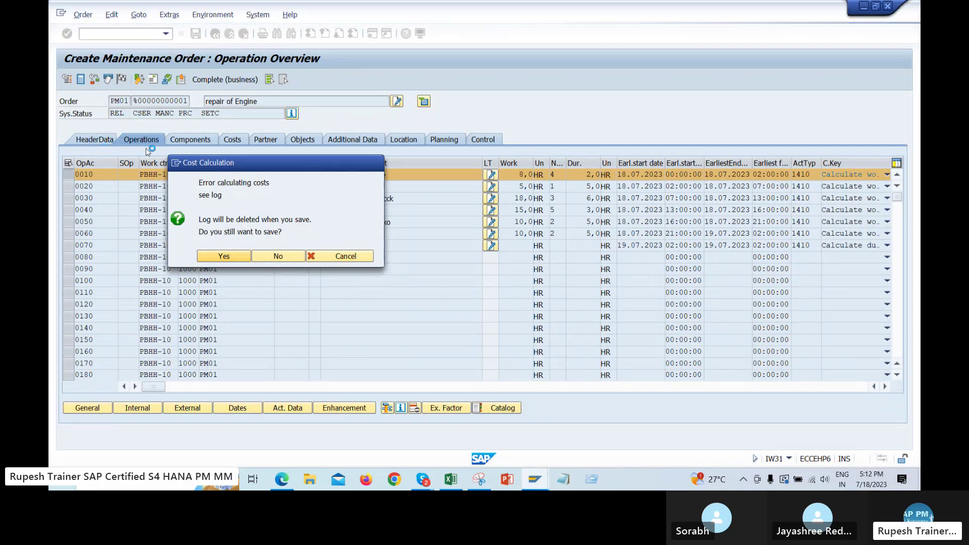
pyautogui.click(83, 14)
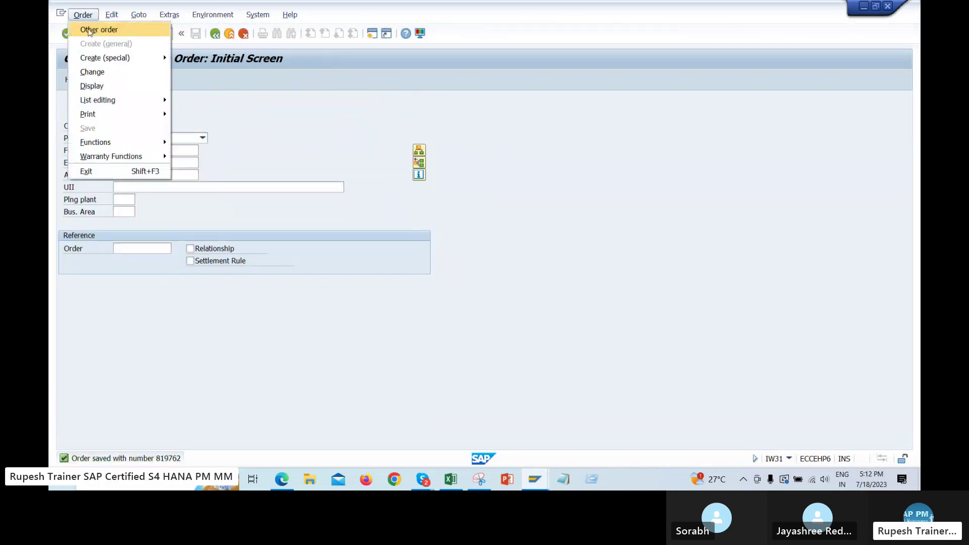
pyautogui.click(147, 74)
pyautogui.press('Return')
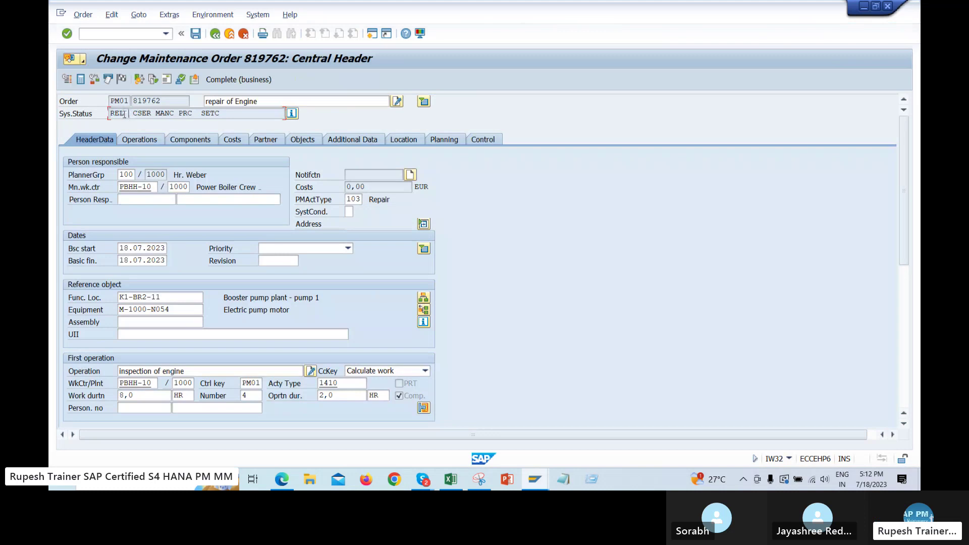
# Check the full system status list (REL CSER MANC PRC SETC), then view the operations
pyautogui.doubleClick(126, 113)
pyautogui.click(292, 113)
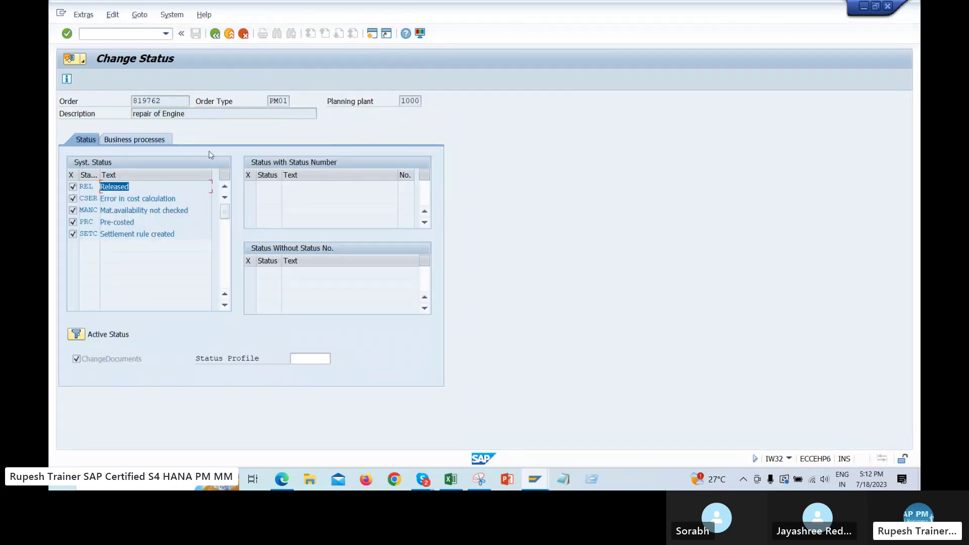
pyautogui.click(215, 34)
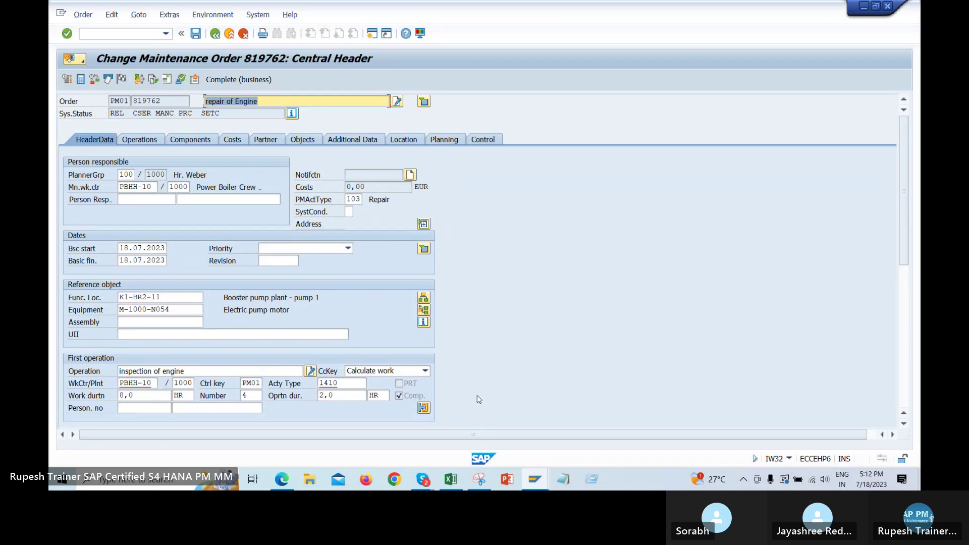
pyautogui.click(140, 140)
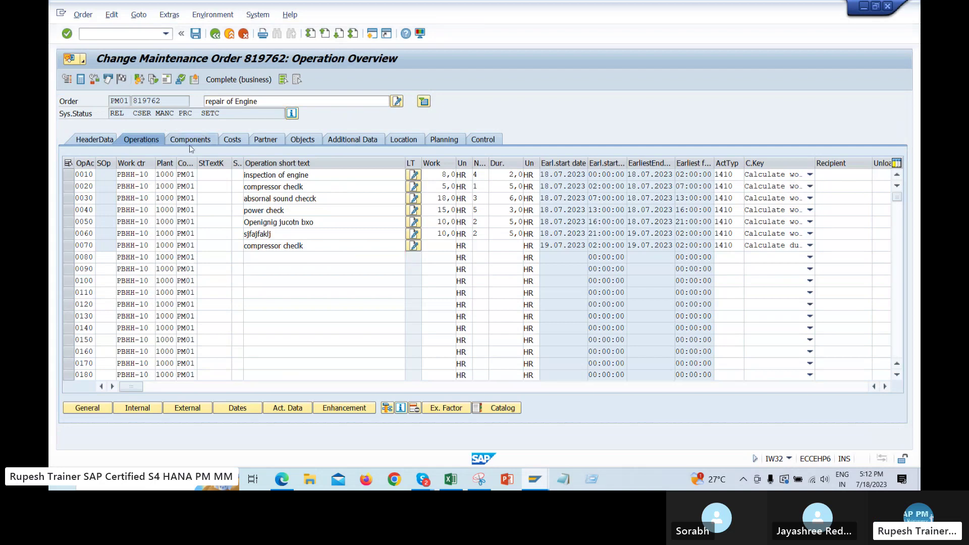
# Look over order 819762's components and operations lists
pyautogui.click(191, 140)
pyautogui.click(140, 140)
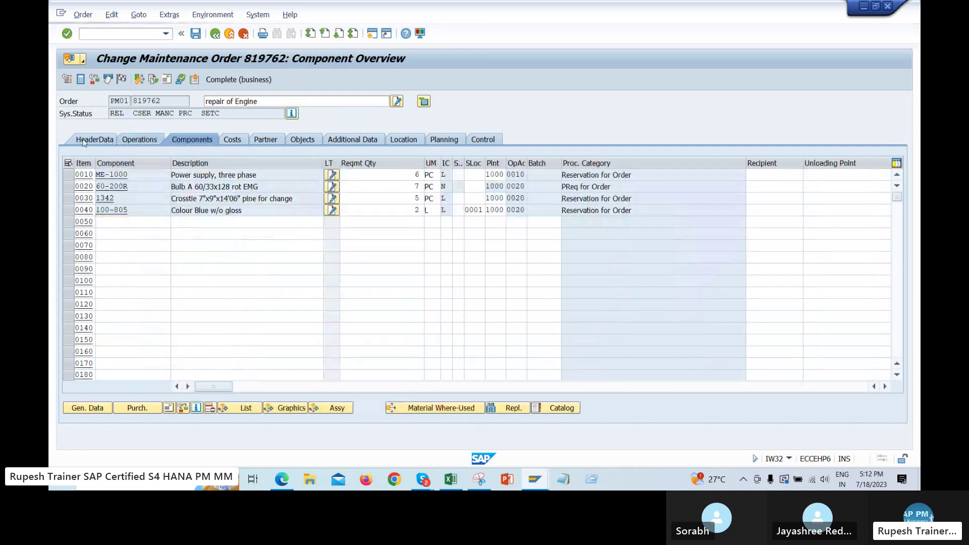
pyautogui.doubleClick(116, 114)
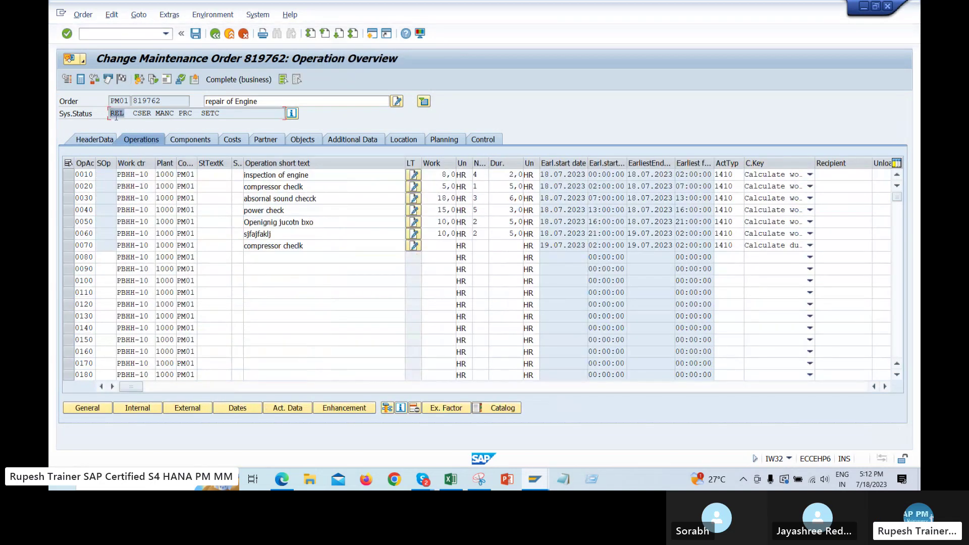
pyautogui.click(360, 266)
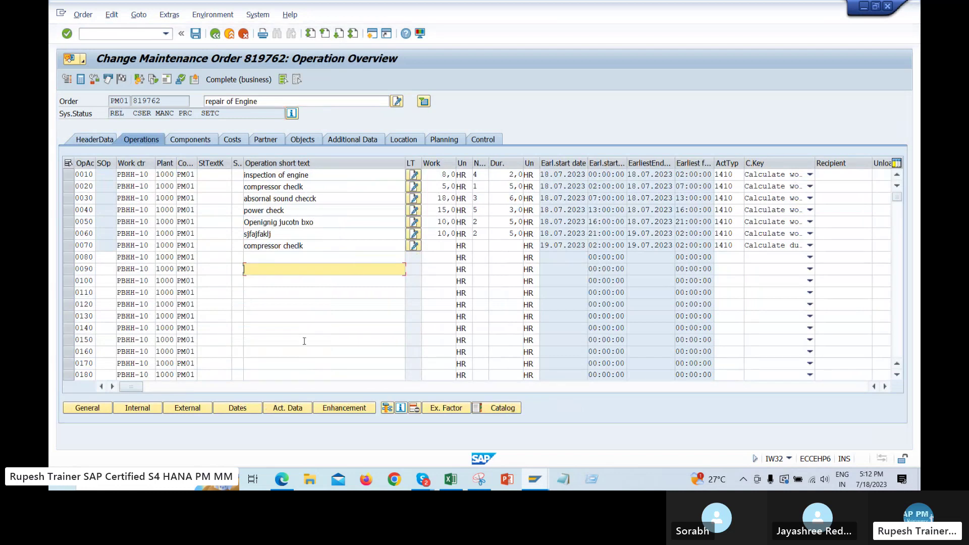
# Print-preview the selected shop papers, which fails with no authorization for output device A000
pyautogui.click(84, 15)
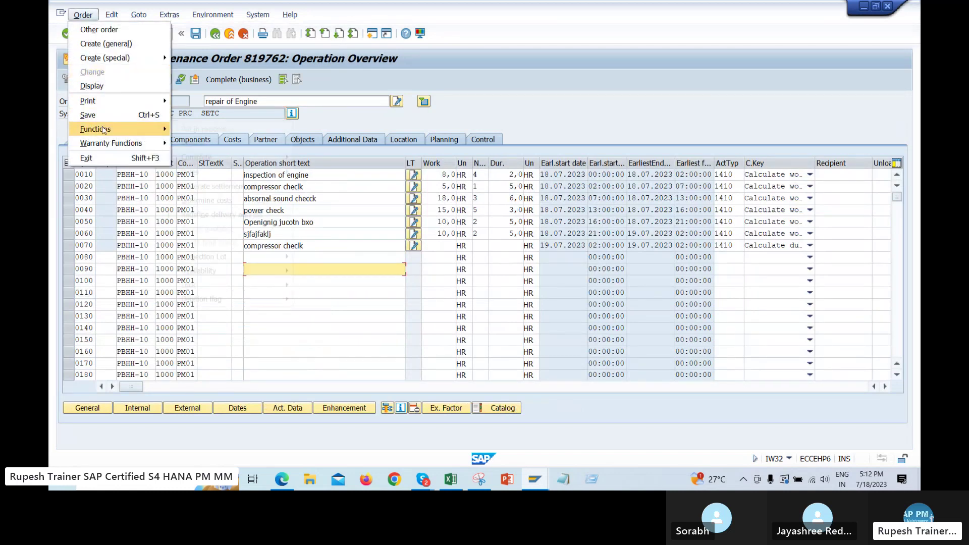
pyautogui.moveTo(118, 105)
pyautogui.click(211, 105)
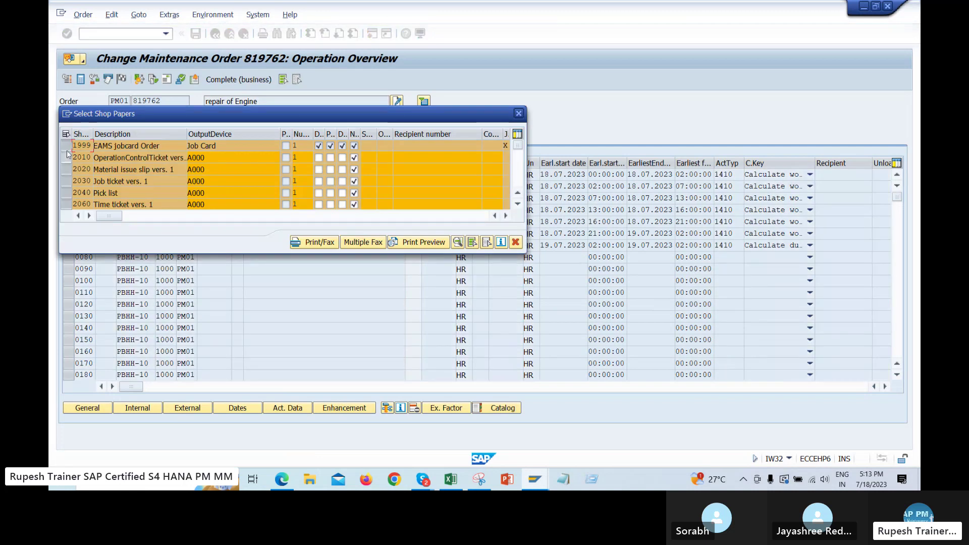
pyautogui.click(66, 146)
pyautogui.click(66, 158)
pyautogui.click(66, 181)
pyautogui.click(67, 193)
pyautogui.click(67, 204)
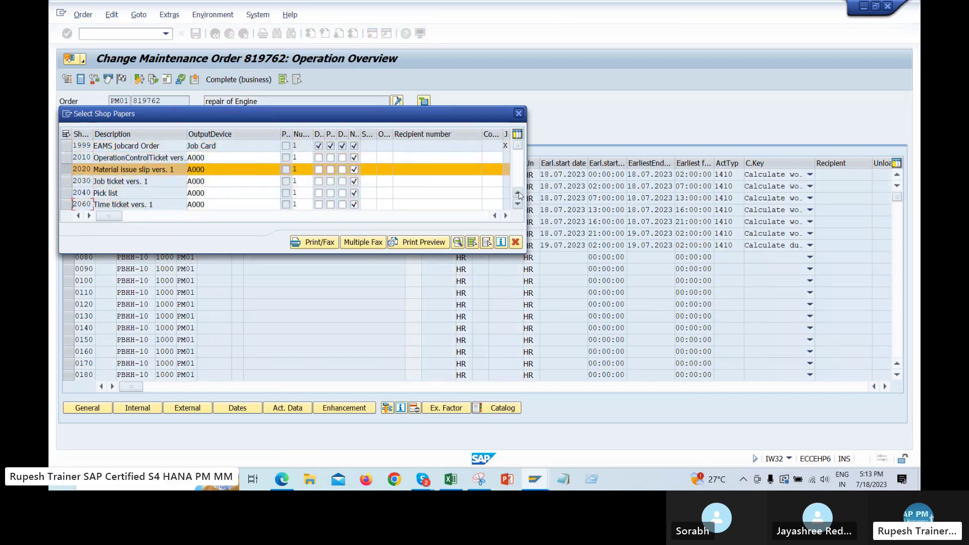
pyautogui.click(518, 178)
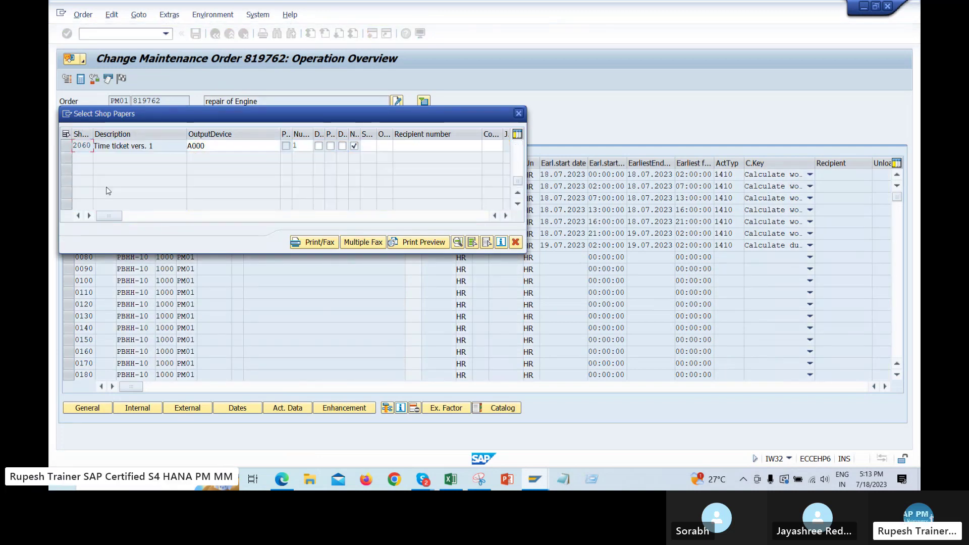
pyautogui.click(424, 242)
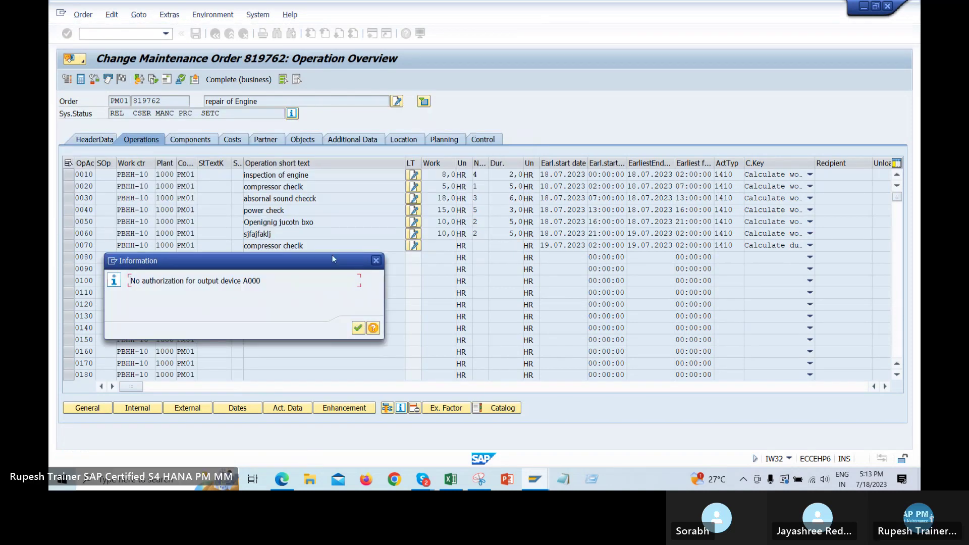
pyautogui.click(357, 328)
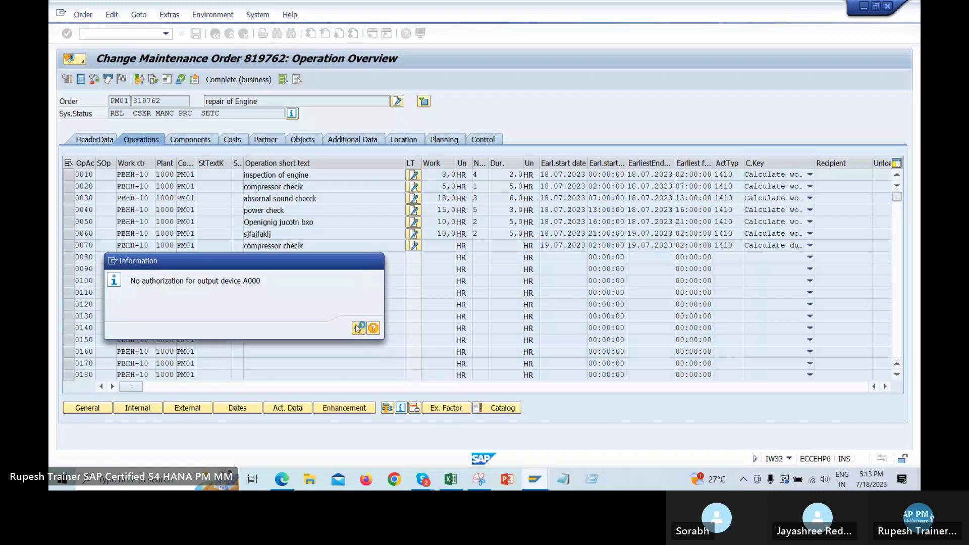
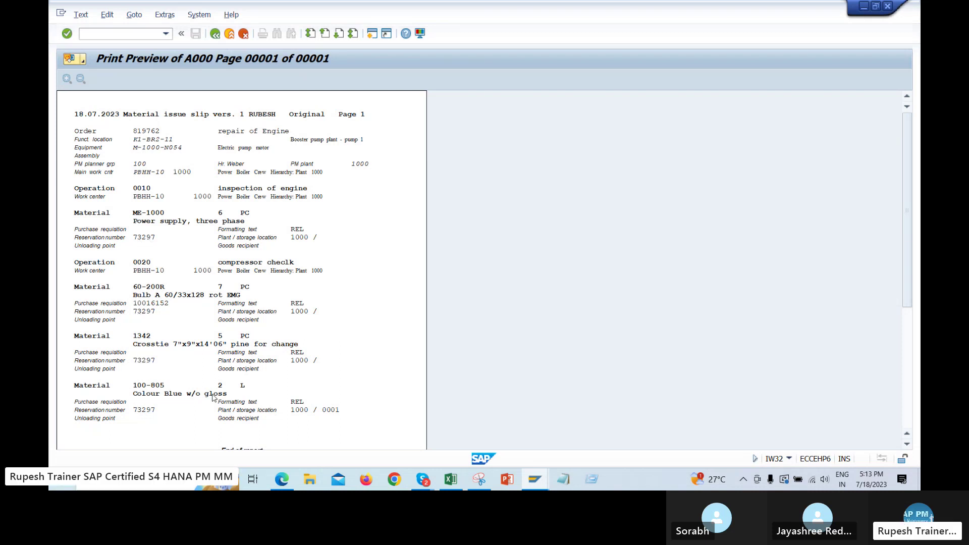
# Show the material issue slip as a PDF preview, then close it to return to shop papers
pyautogui.scroll(-3, 331, 235)
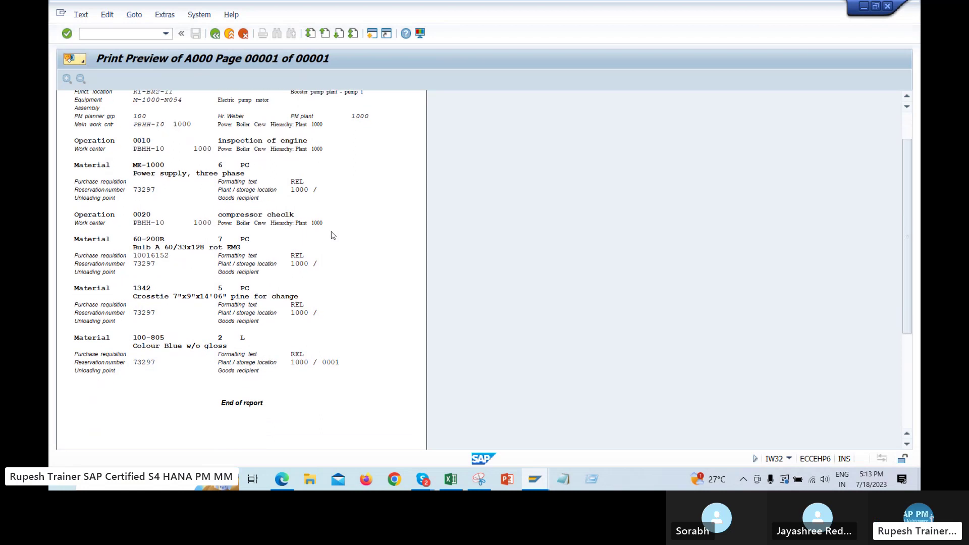
pyautogui.scroll(3, 331, 235)
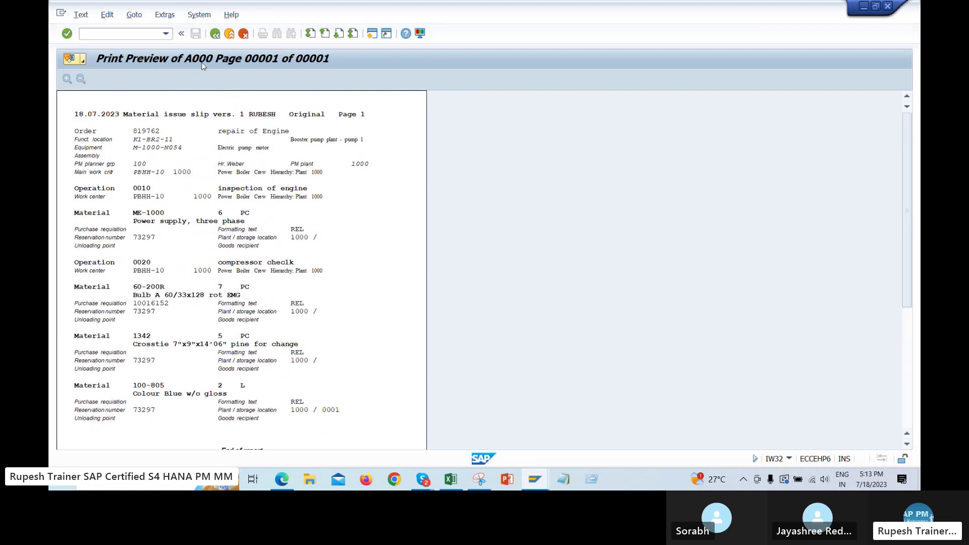
pyautogui.click(81, 15)
pyautogui.moveTo(107, 15)
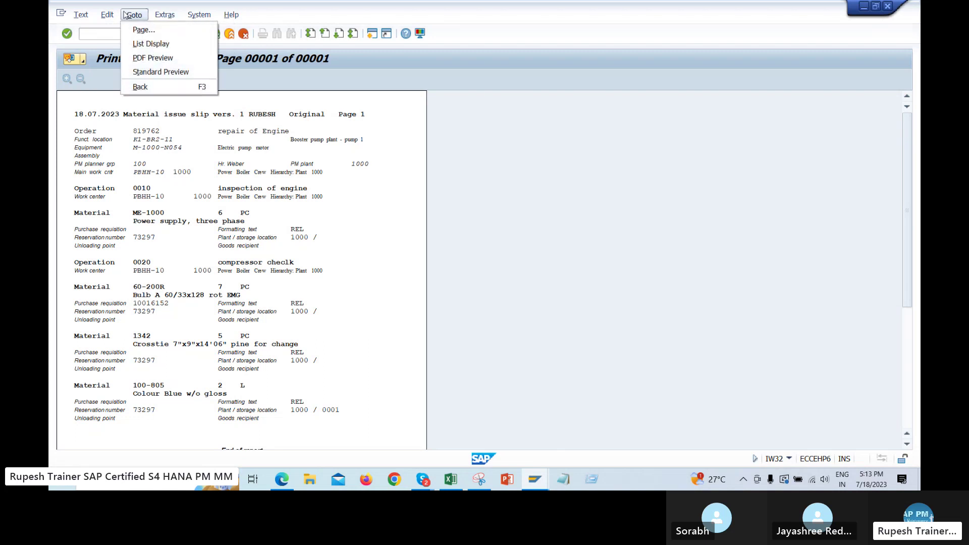
pyautogui.click(153, 58)
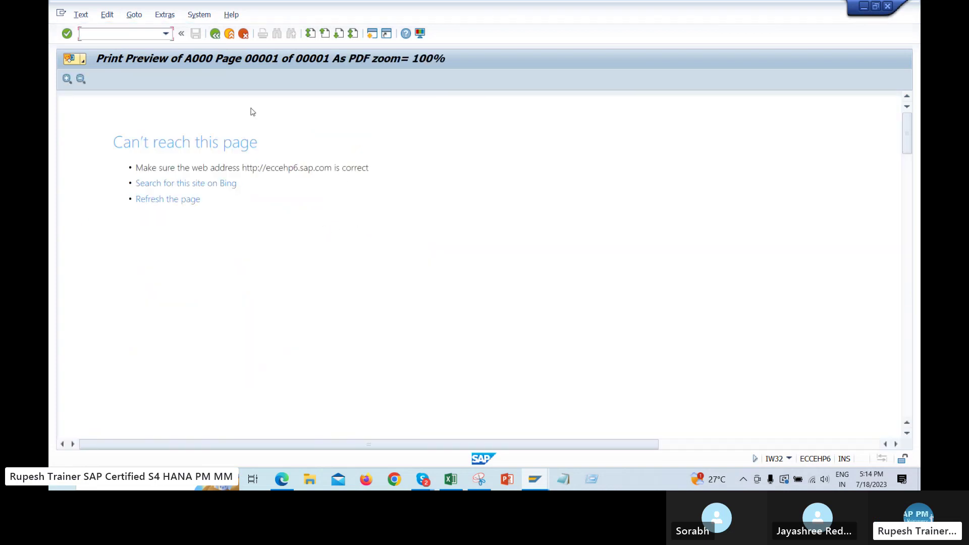
pyautogui.click(216, 34)
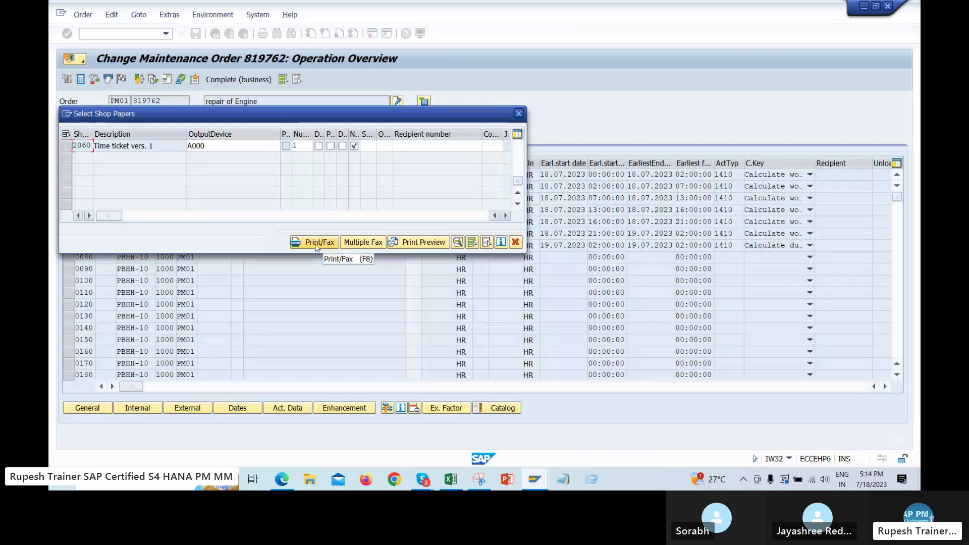
# Print the chosen time ticket so order 819762 is saved, then return to the main menu
pyautogui.click(317, 244)
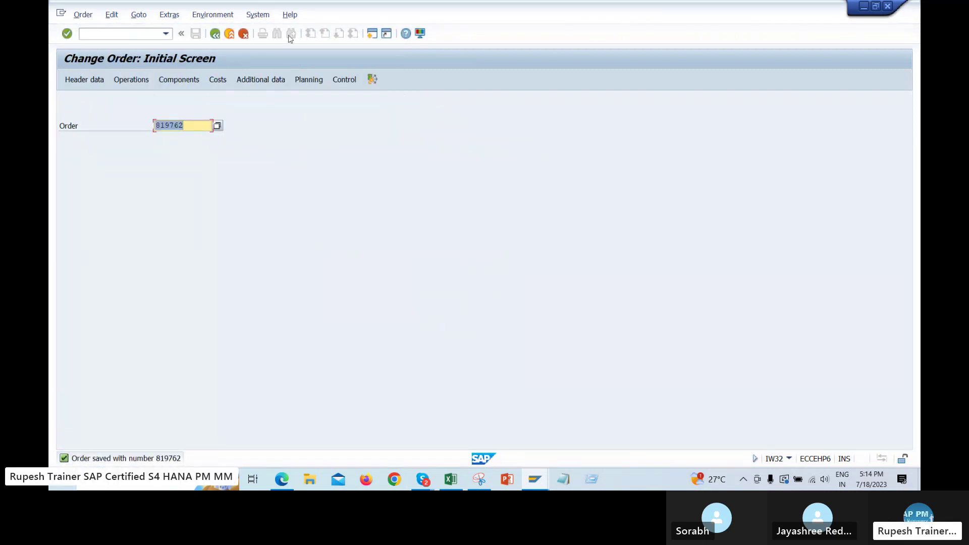
pyautogui.click(257, 14)
pyautogui.click(471, 145)
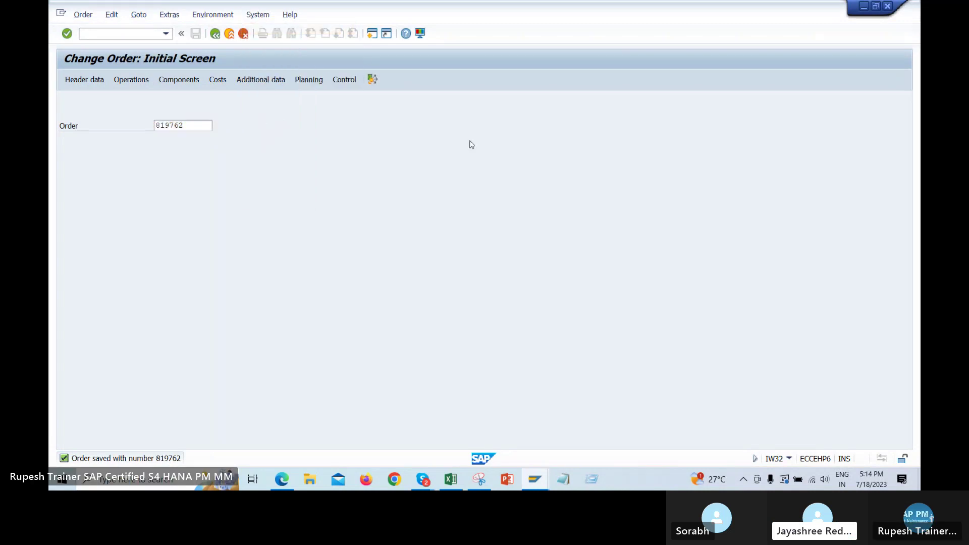
pyautogui.press('F3')
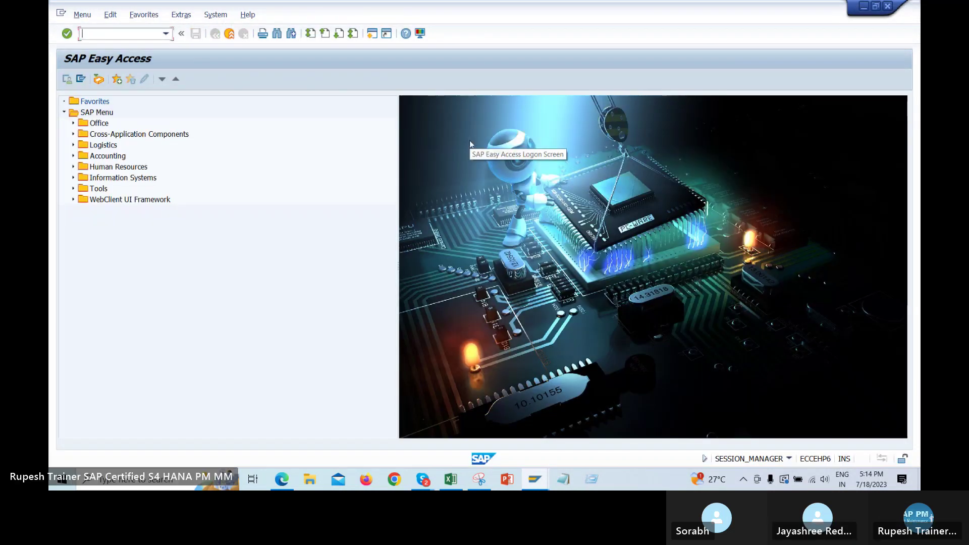
# Run the entered transaction and open the spooled material issue slip's preview
pyautogui.write('iw33')
pyautogui.press('Return')
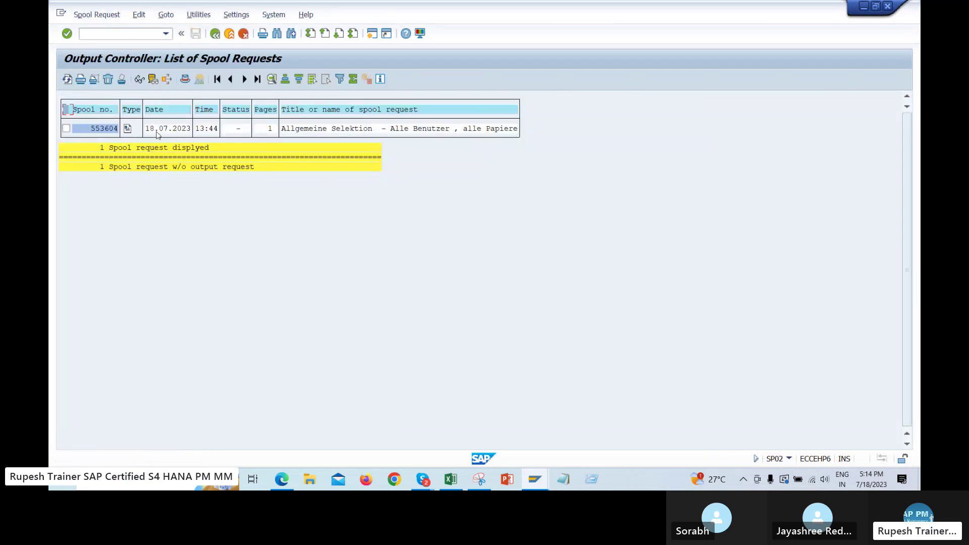
pyautogui.click(127, 131)
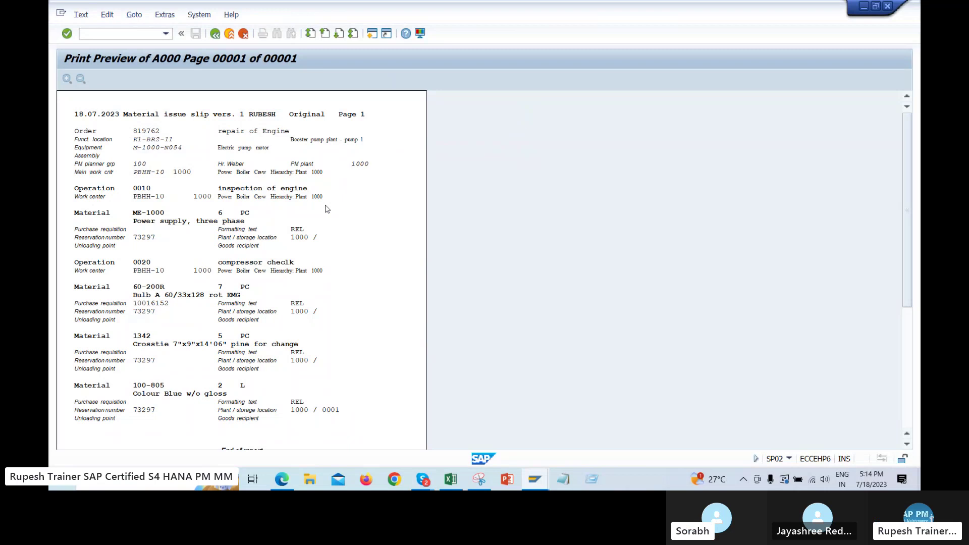
pyautogui.hotkey('alt', 'Tab')
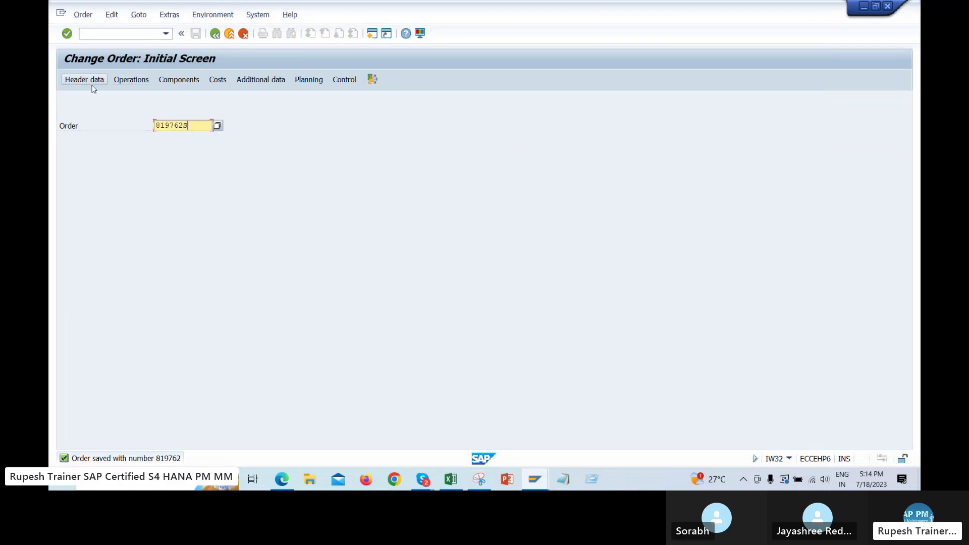
# Retry the order's header data, back the print preview out to the spool list, and resubmit the order number
pyautogui.click(82, 81)
pyautogui.click(83, 14)
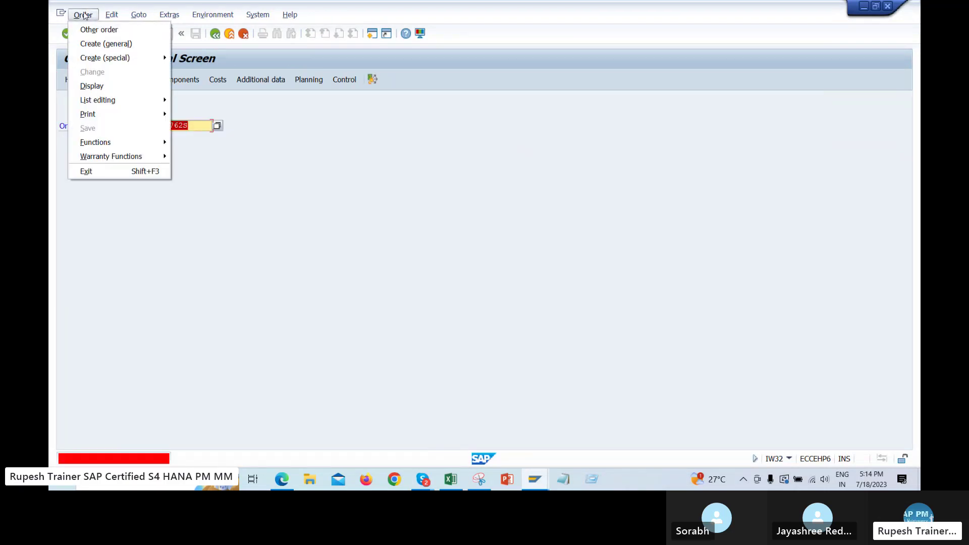
pyautogui.click(318, 158)
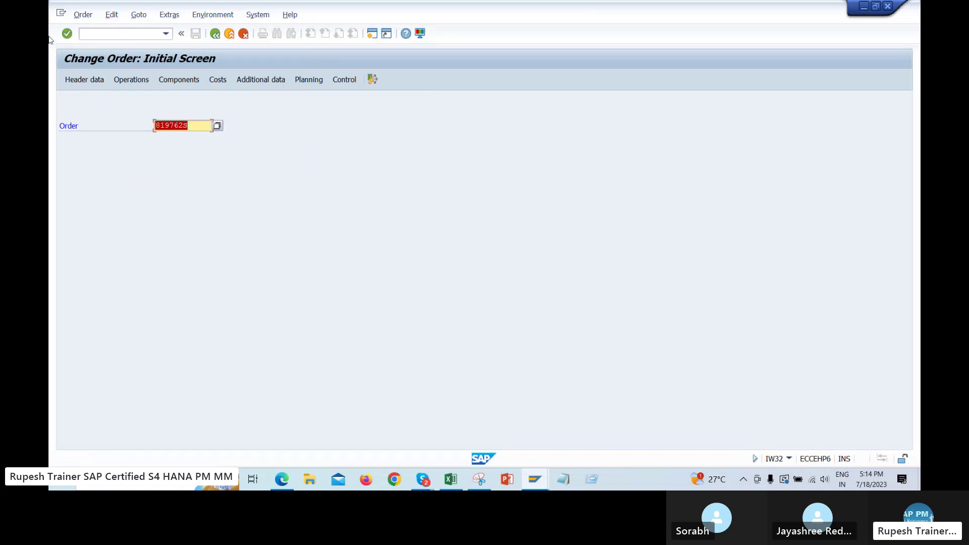
pyautogui.click(94, 81)
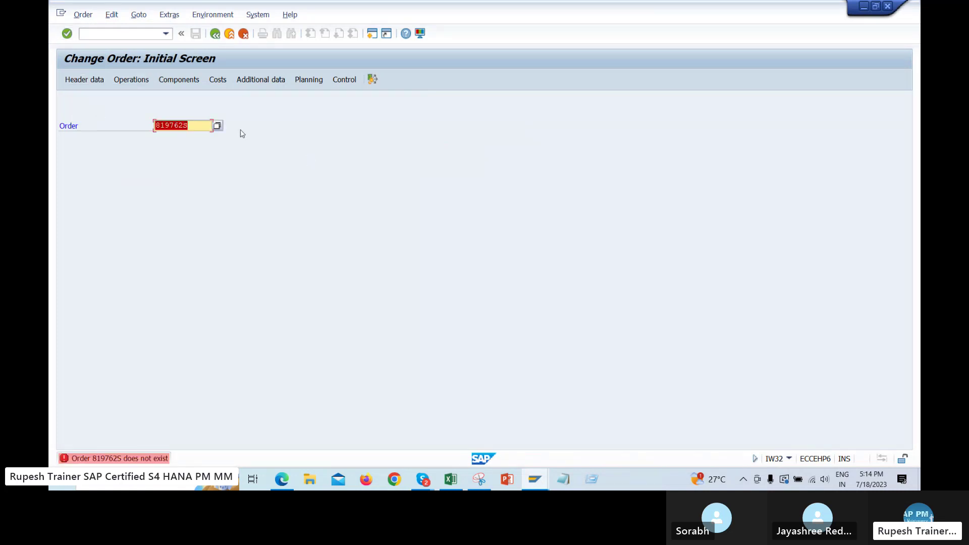
pyautogui.hotkey('alt', 'Tab')
pyautogui.press('F3')
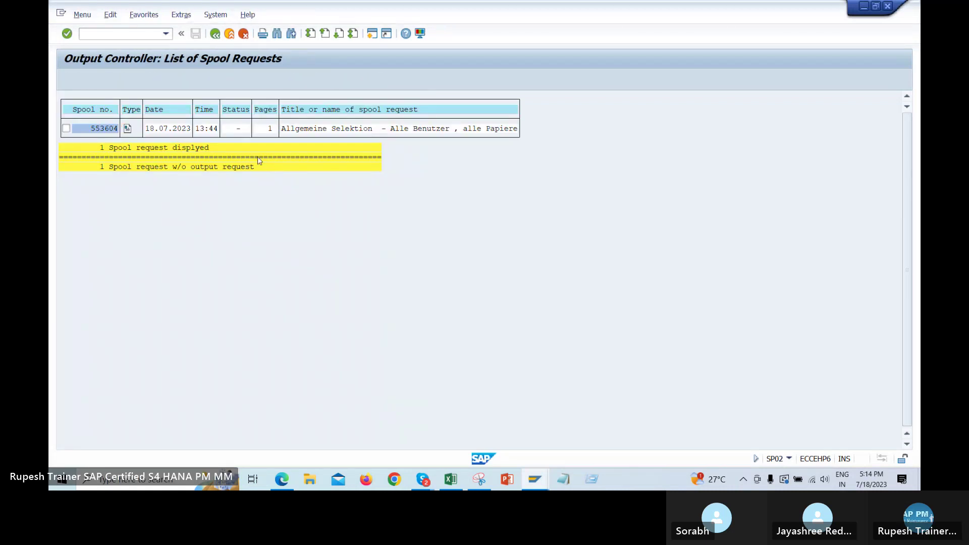
pyautogui.hotkey('alt', 'Tab')
pyautogui.press('Return')
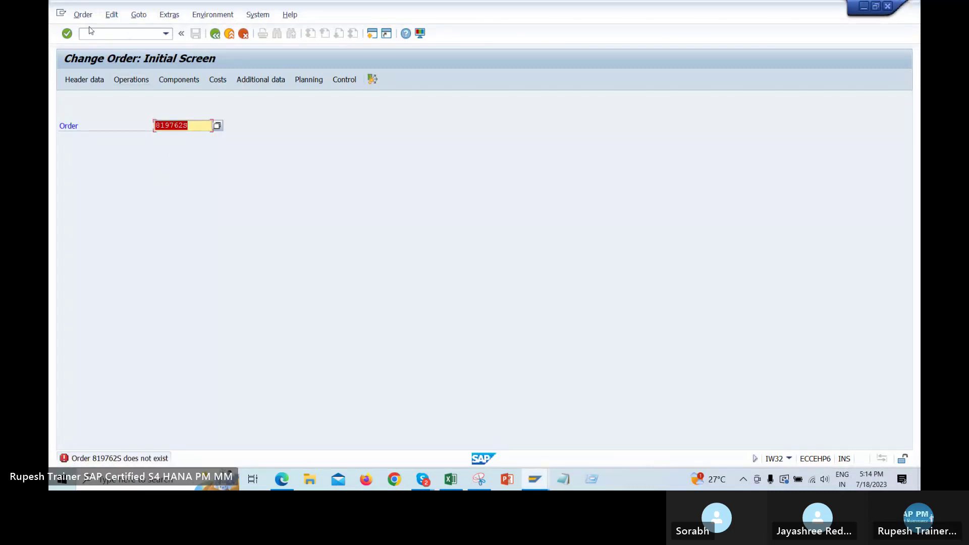
# Switch to displaying the order instead, submit it, and open the PM orders search
pyautogui.click(83, 14)
pyautogui.click(99, 86)
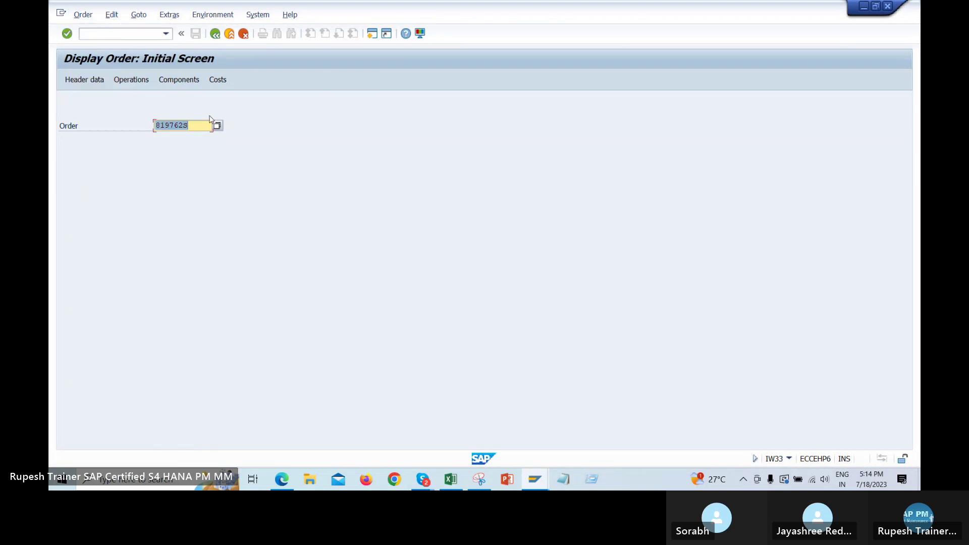
pyautogui.press('Return')
pyautogui.hotkey('alt', 'Tab')
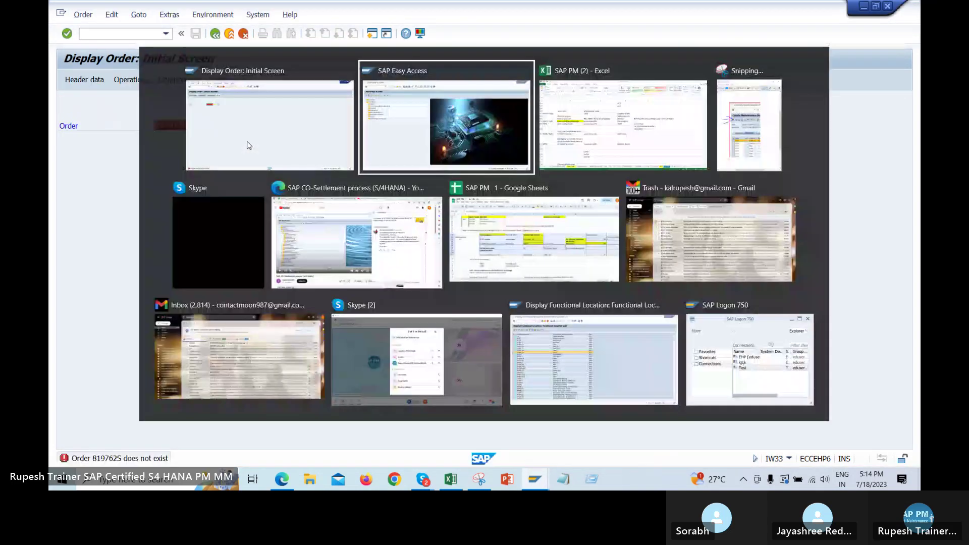
pyautogui.hotkey('alt', 'Tab')
pyautogui.hotkey('alt', 'Tab')
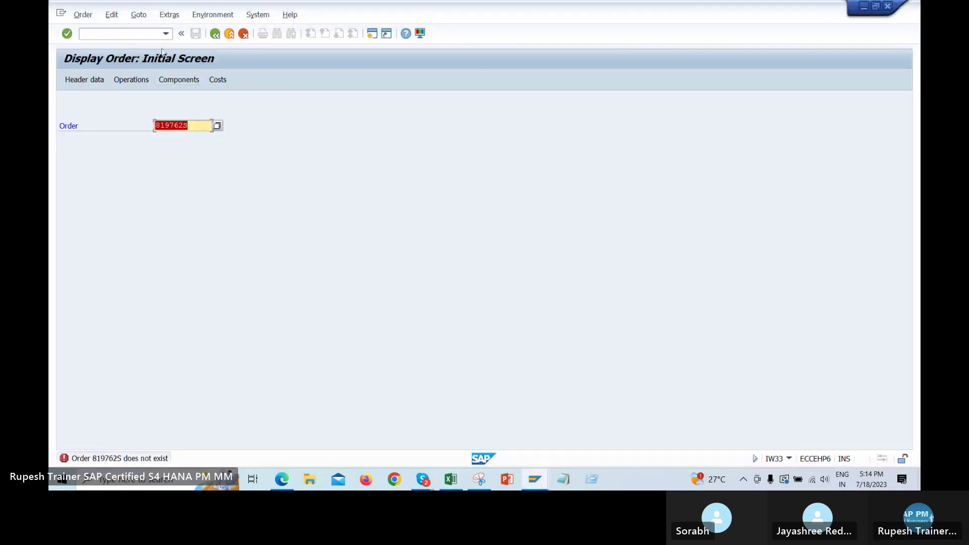
pyautogui.click(217, 126)
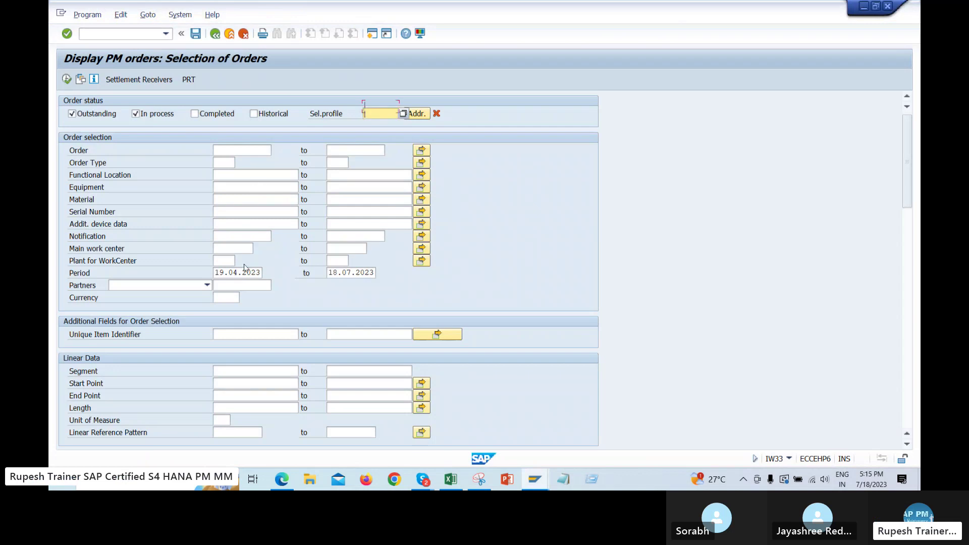
# Clear the Period start date 19.04.2023 and the Period end date in the selection
pyautogui.scroll(-2, 244, 268)
pyautogui.moveTo(215, 217); pyautogui.dragTo(311, 217)
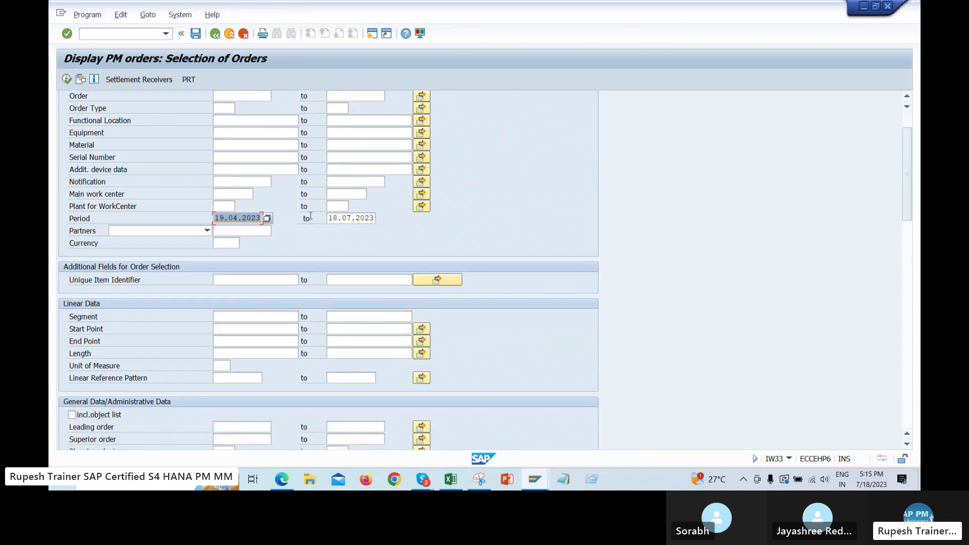
pyautogui.press('Delete')
pyautogui.press('Tab')
pyautogui.press('Delete')
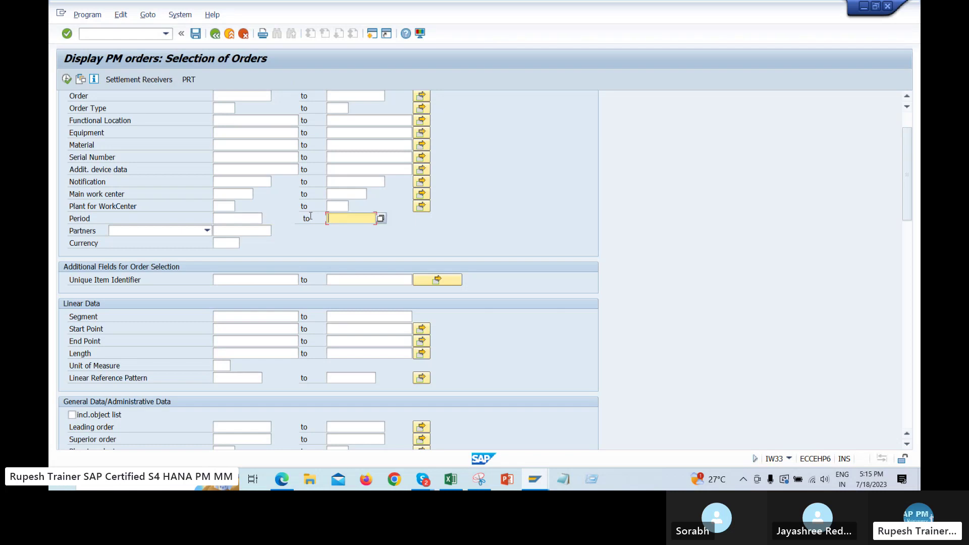
# Set Created on to 18.07.2023 via the calendar and review the remaining selection fields
pyautogui.scroll(-10, 434, 253)
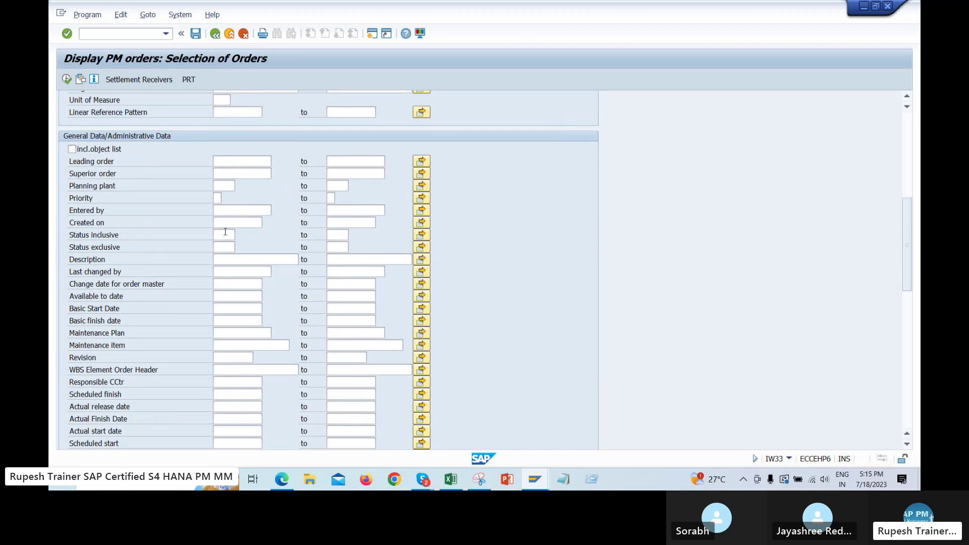
pyautogui.click(255, 223)
pyautogui.click(266, 223)
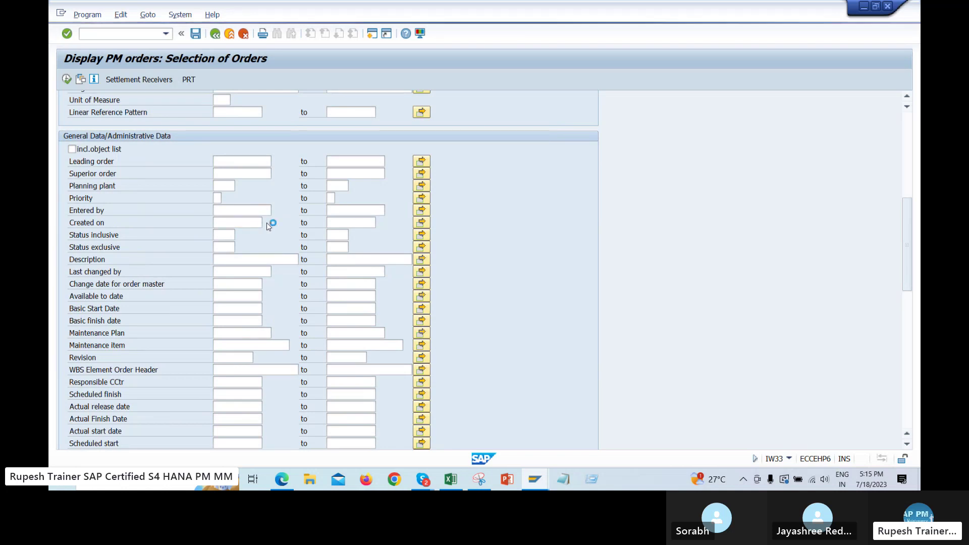
pyautogui.doubleClick(221, 254)
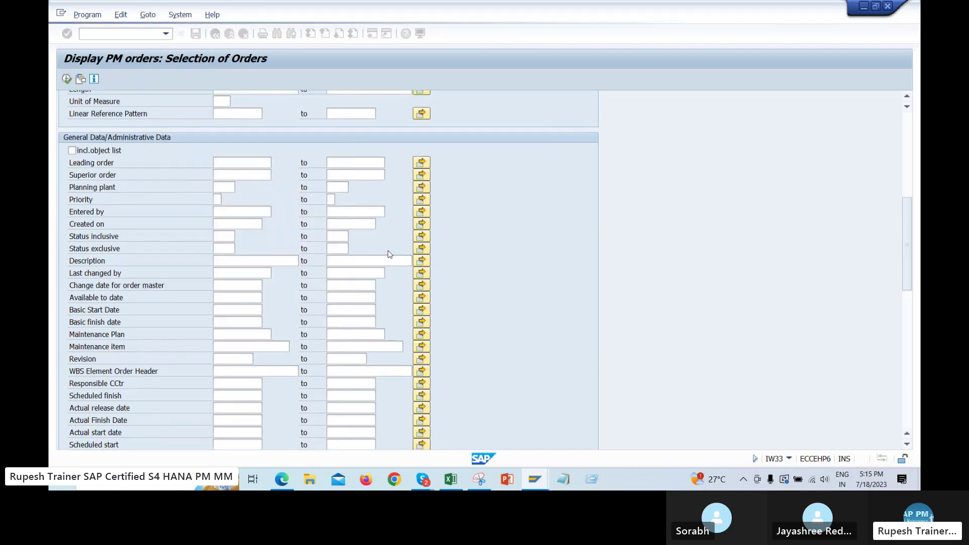
pyautogui.scroll(-3, 431, 258)
pyautogui.scroll(-2, 431, 258)
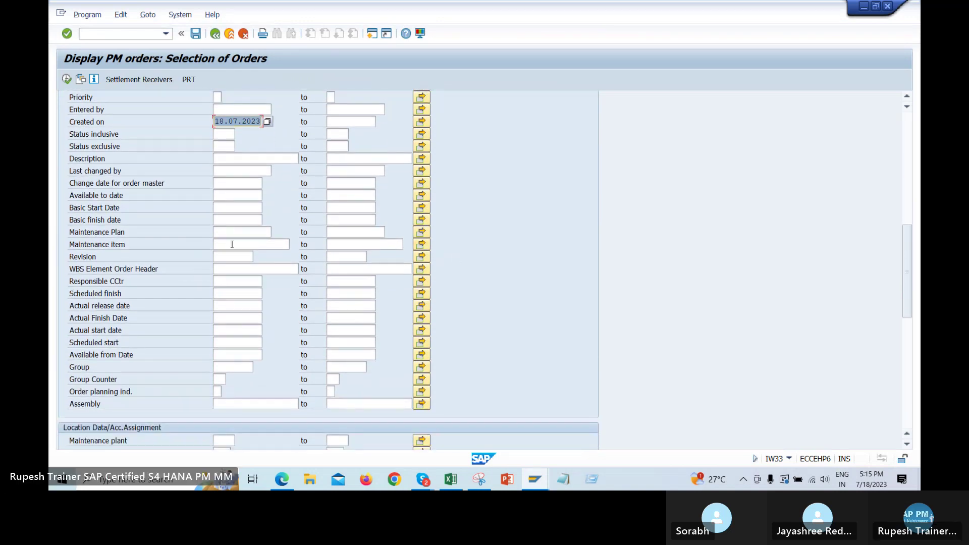
pyautogui.scroll(4, 232, 245)
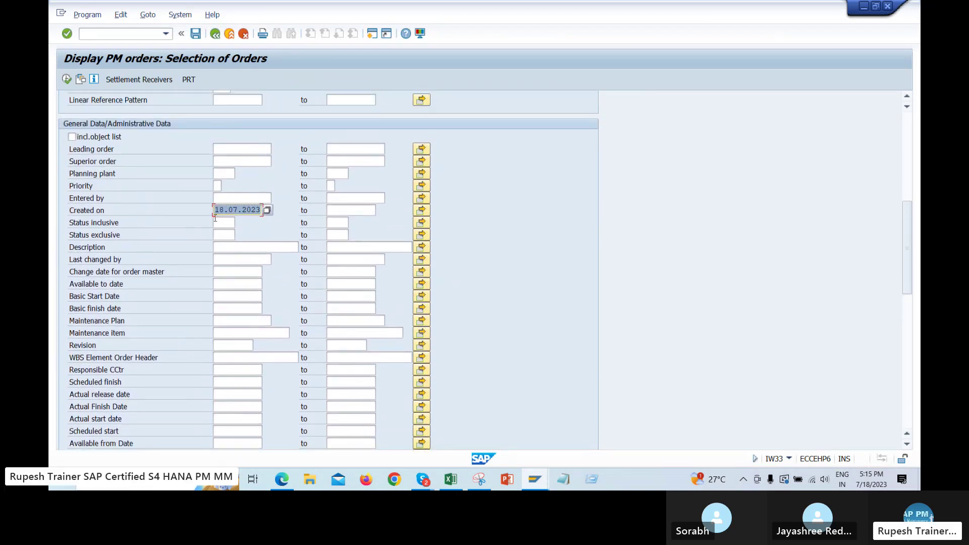
pyautogui.click(248, 196)
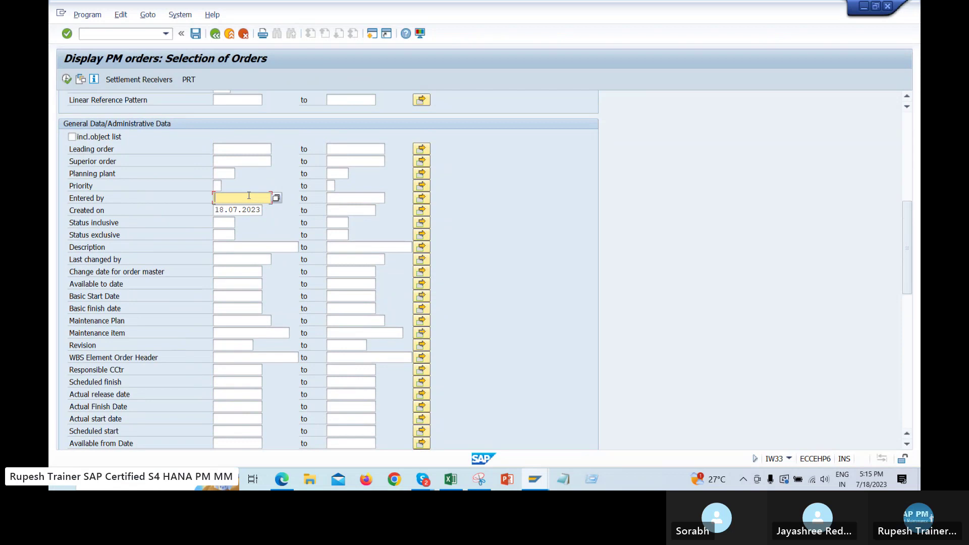
pyautogui.scroll(-7, 181, 217)
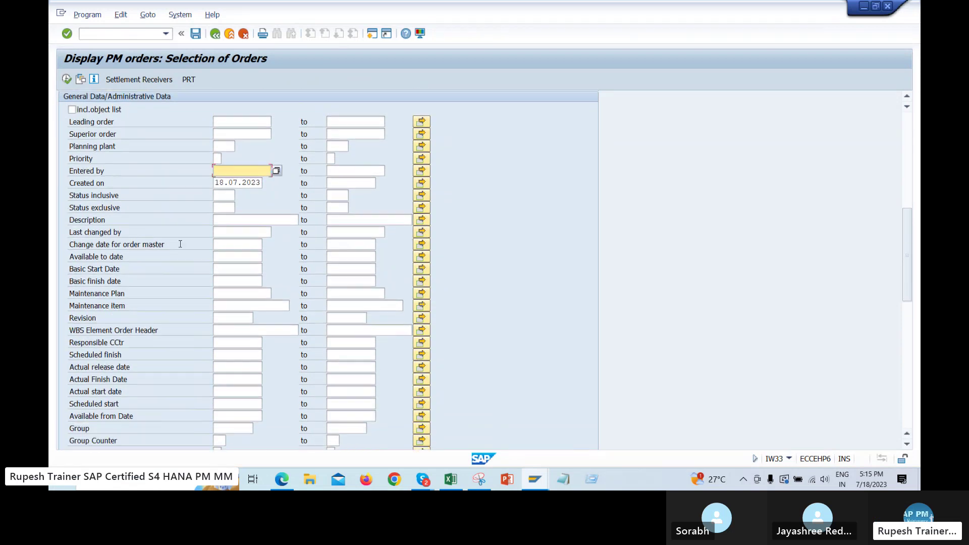
pyautogui.scroll(-7, 262, 291)
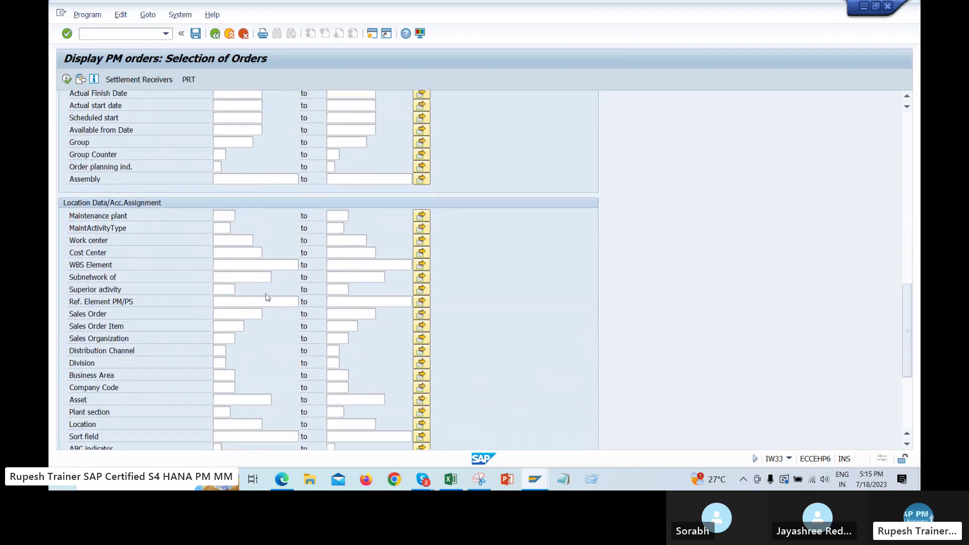
pyautogui.scroll(4, 280, 294)
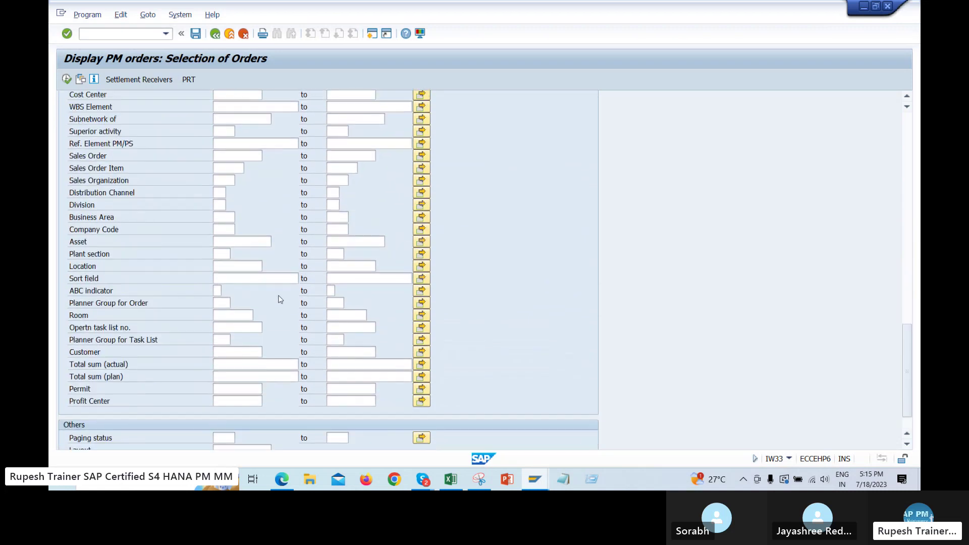
# Enter transaction codes IW38 in D519 and IW39 in D520 of the Excel notes
pyautogui.click(451, 479)
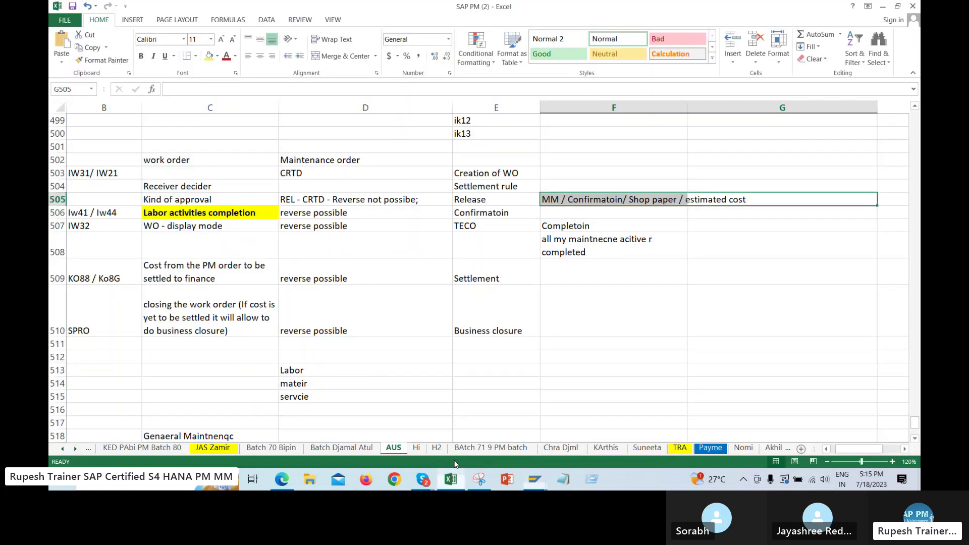
pyautogui.scroll(-1, 531, 262)
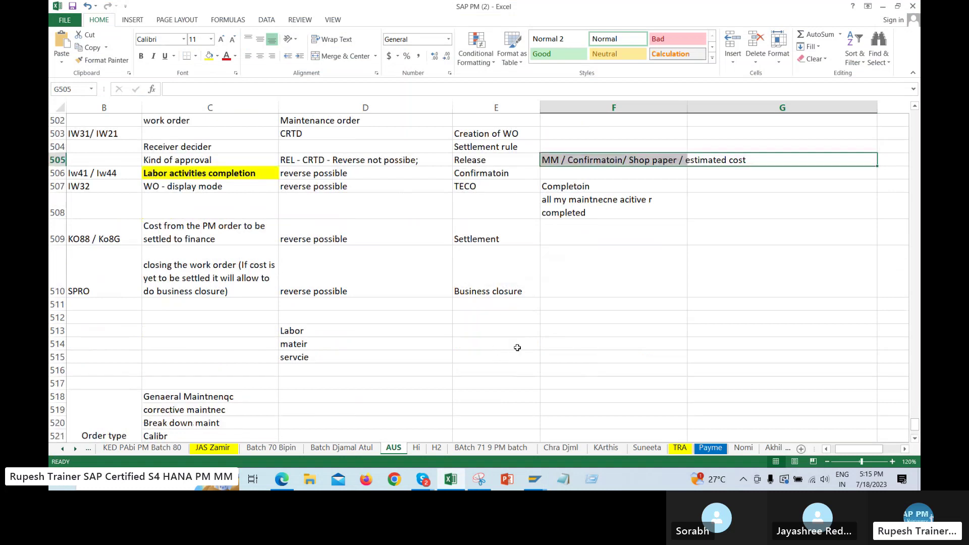
pyautogui.scroll(-3, 517, 348)
pyautogui.click(320, 222)
pyautogui.write('iW')
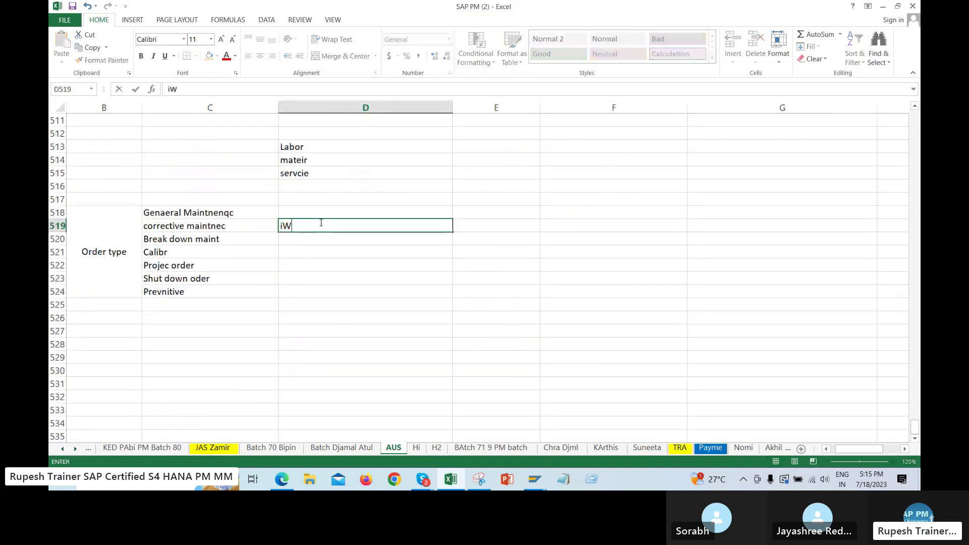
pyautogui.write('38')
pyautogui.press('Return')
pyautogui.write('IW')
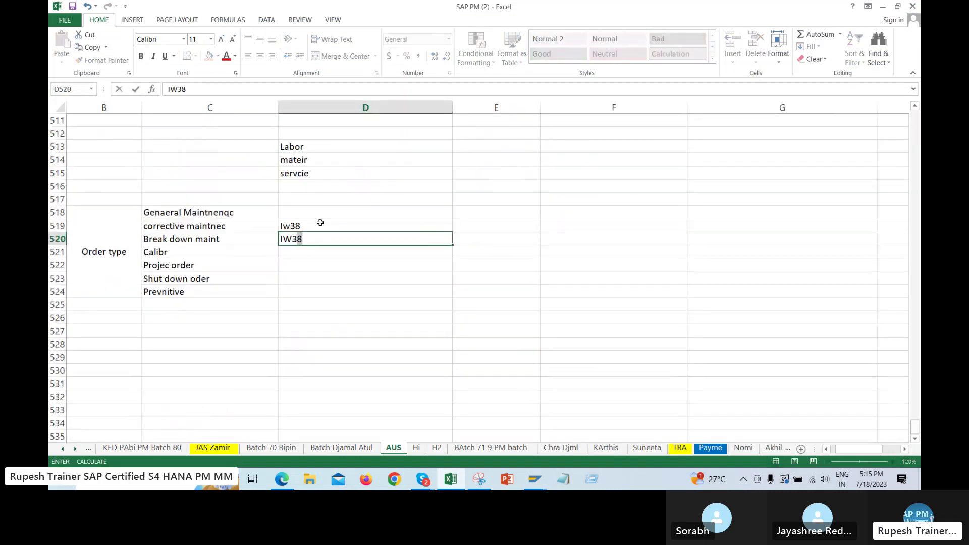
pyautogui.press('BackSpace')
pyautogui.write('9')
pyautogui.press('Tab')
pyautogui.press('Up')
# Describe them as 'Change list of work orders' and 'Display list of work oreders' in E519–E520
pyautogui.write('Chan')
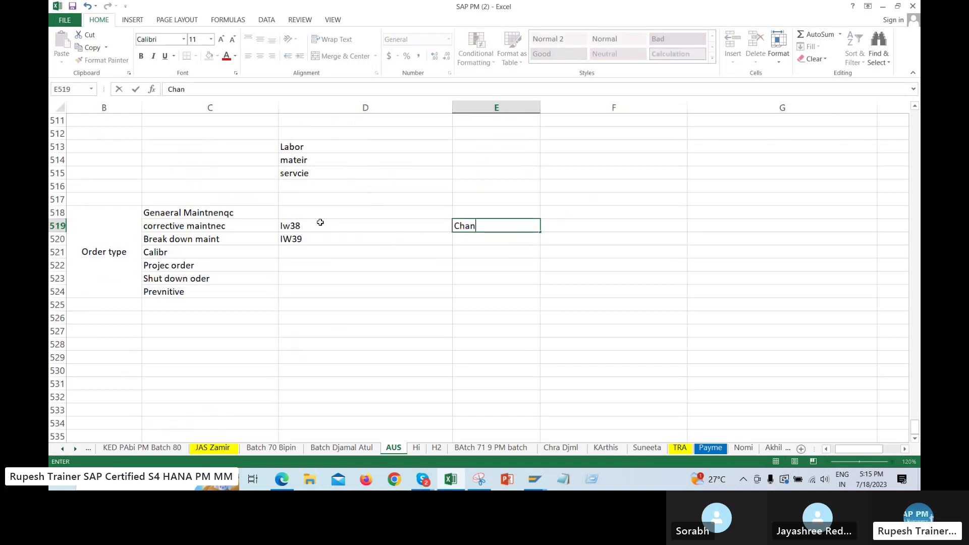
pyautogui.write('ge list of work orders')
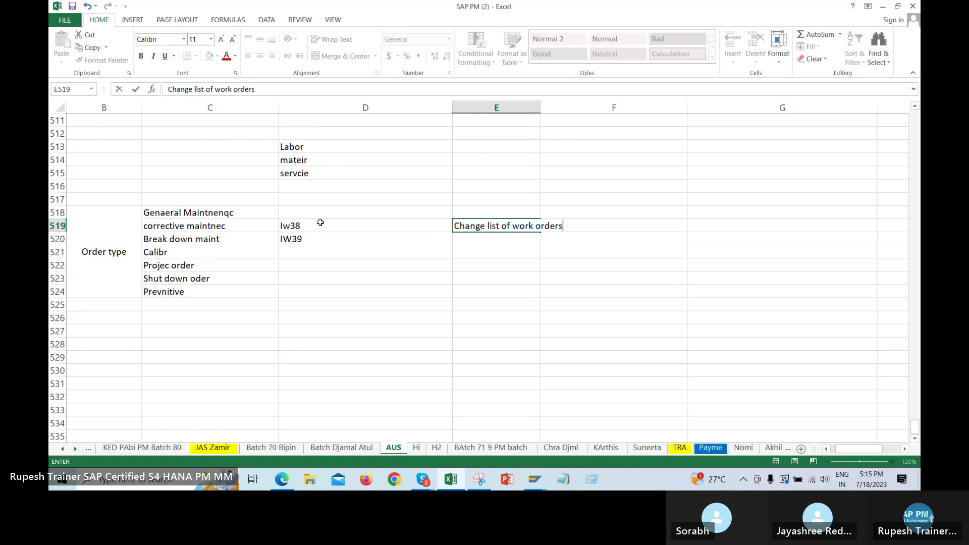
pyautogui.press('Return')
pyautogui.write('D')
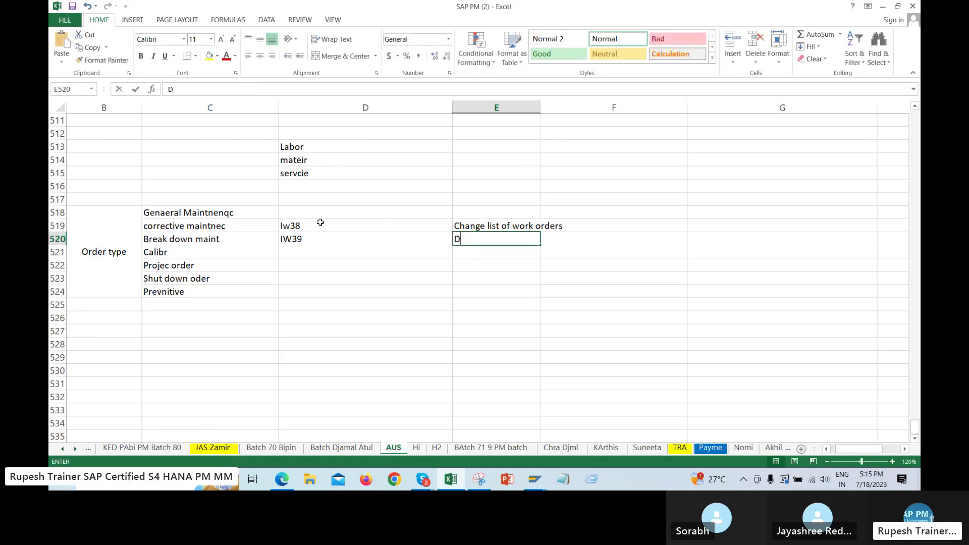
pyautogui.write('iapl')
pyautogui.press('BackSpace')
pyautogui.press('BackSpace')
pyautogui.write('splay li')
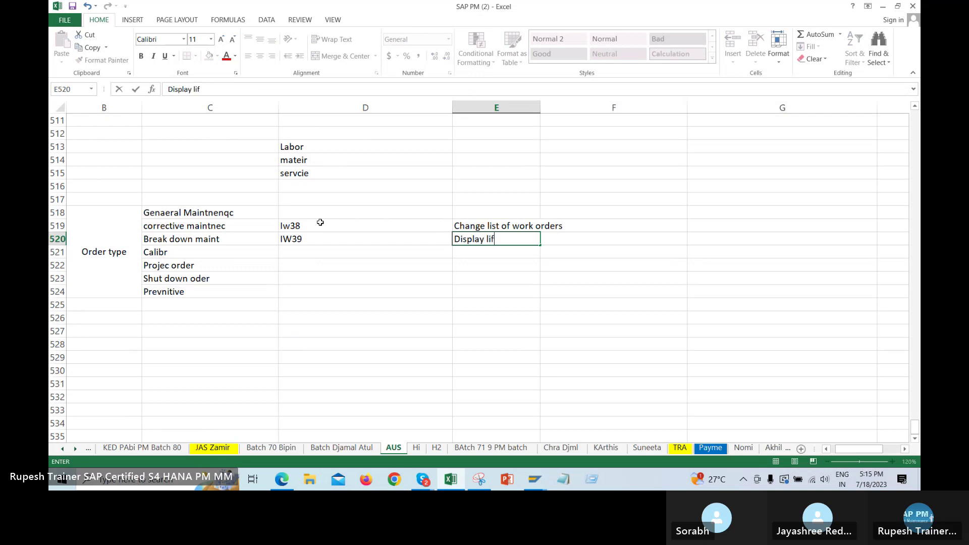
pyautogui.write('st of wo')
pyautogui.press('BackSpace')
pyautogui.press('BackSpace')
pyautogui.press('BackSpace')
pyautogui.press('BackSpace')
pyautogui.write('of work o')
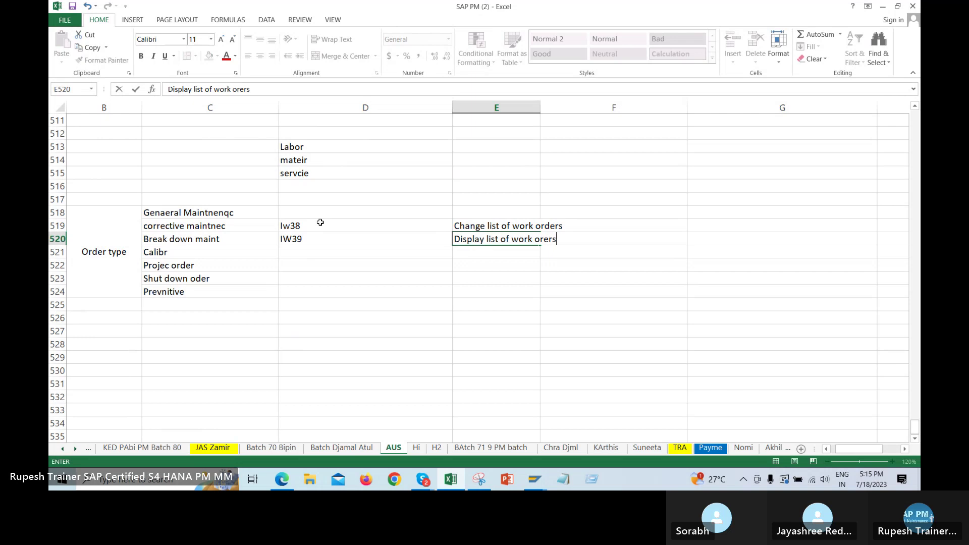
pyautogui.press('Return')
pyautogui.press('Return')
pyautogui.press('Return')
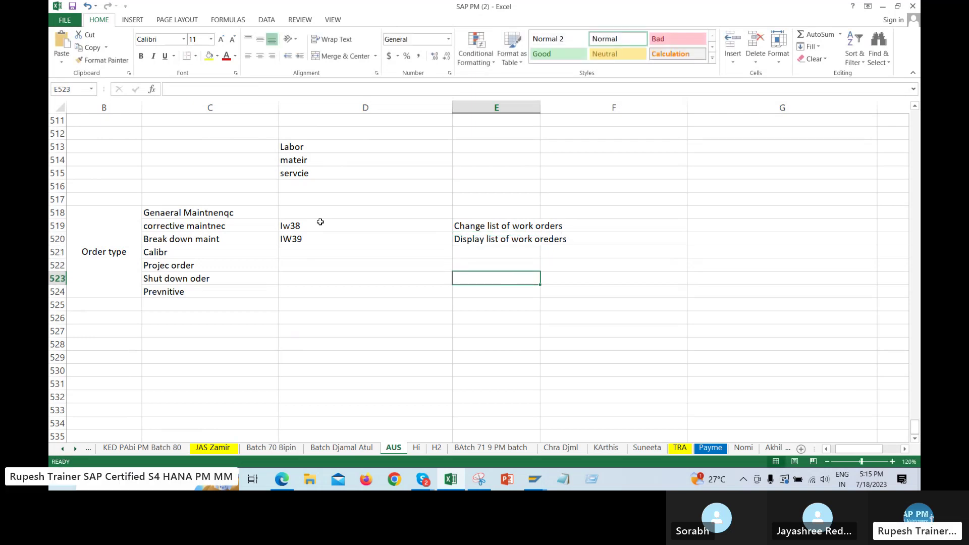
pyautogui.moveTo(305, 217); pyautogui.dragTo(309, 236)
pyautogui.click(511, 261)
pyautogui.press('Right')
# Open order 819762, switch it to change mode, and bring up its central header
pyautogui.hotkey('alt', 'Tab')
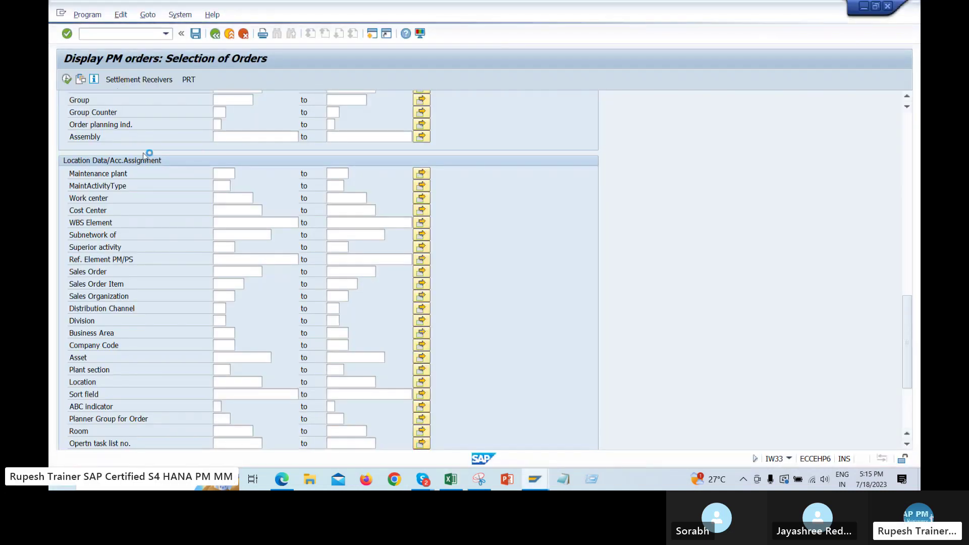
pyautogui.press('F3')
pyautogui.click(195, 122)
pyautogui.press('Return')
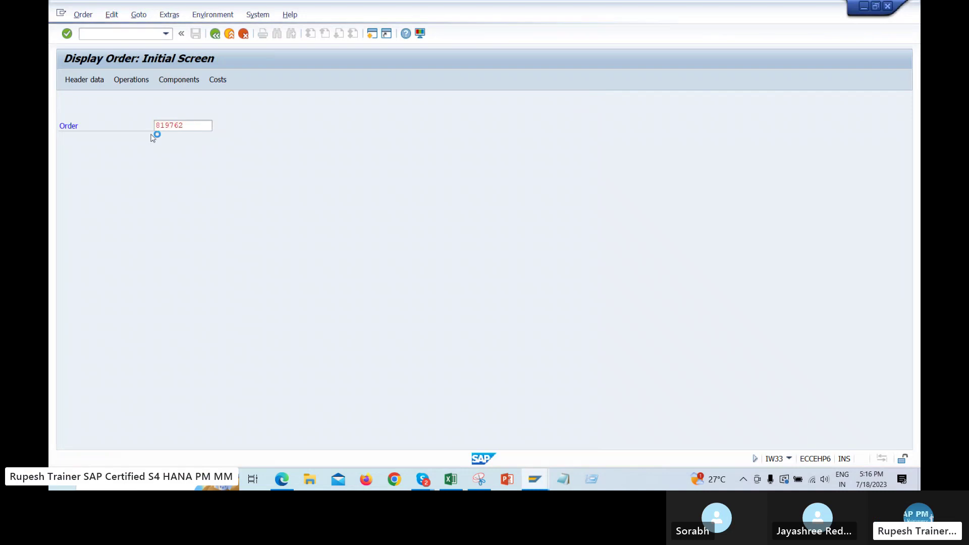
pyautogui.click(87, 16)
pyautogui.press('Escape')
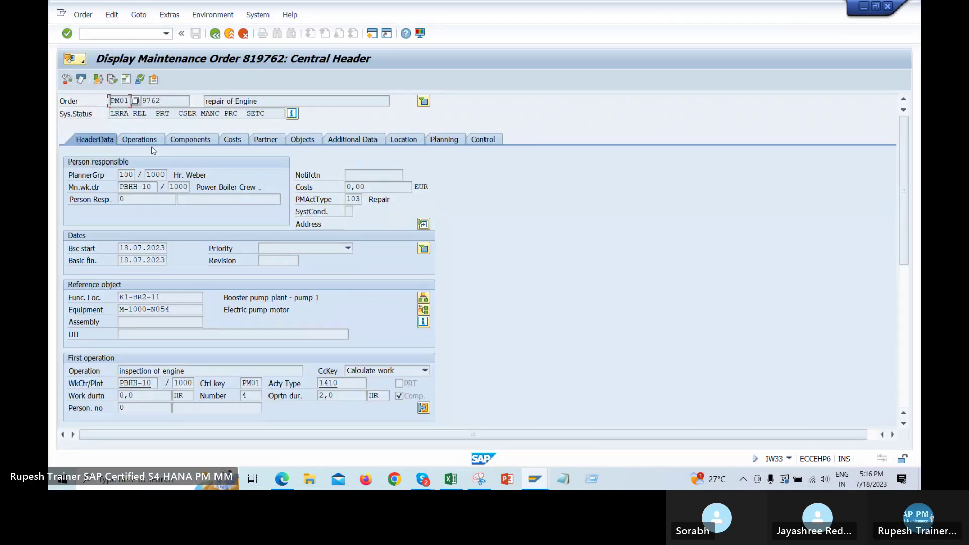
pyautogui.click(84, 15)
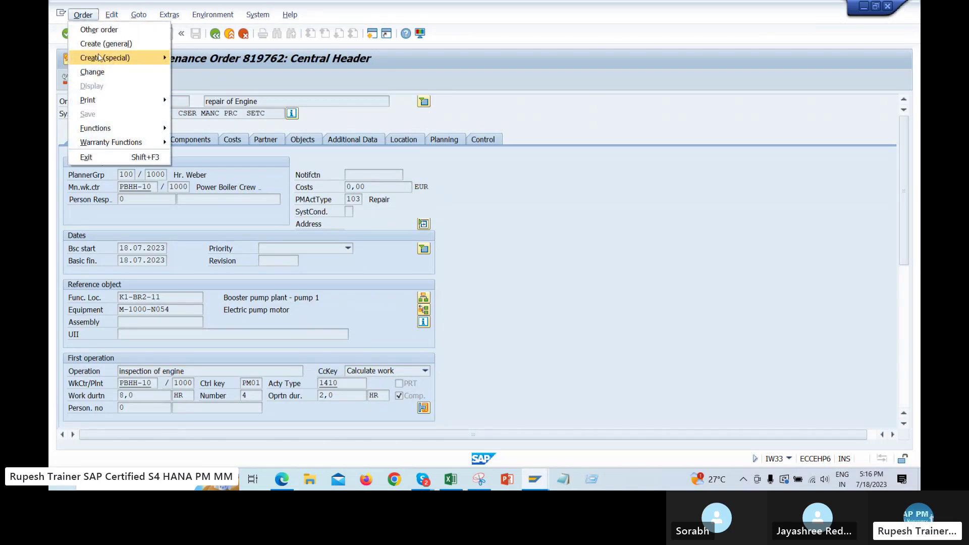
pyautogui.click(133, 73)
pyautogui.click(84, 80)
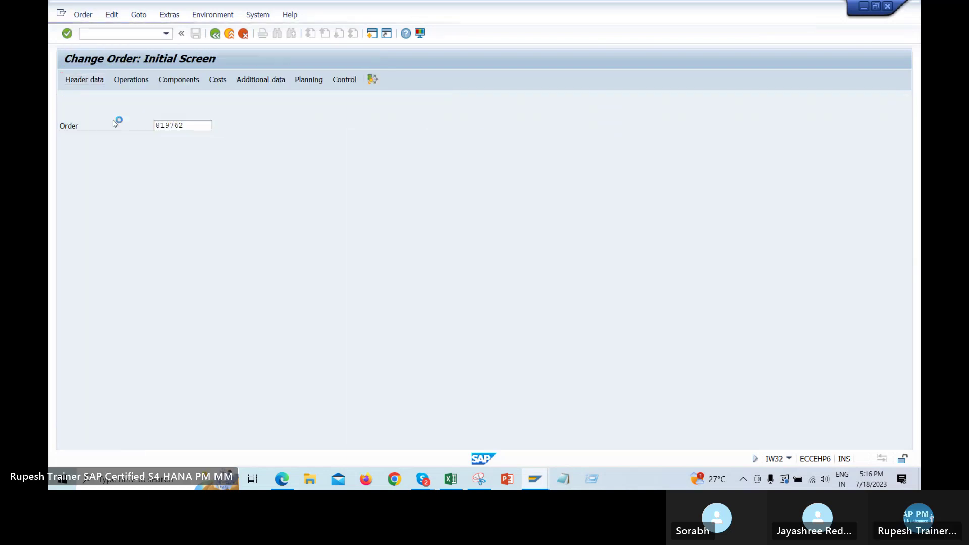
pyautogui.click(83, 14)
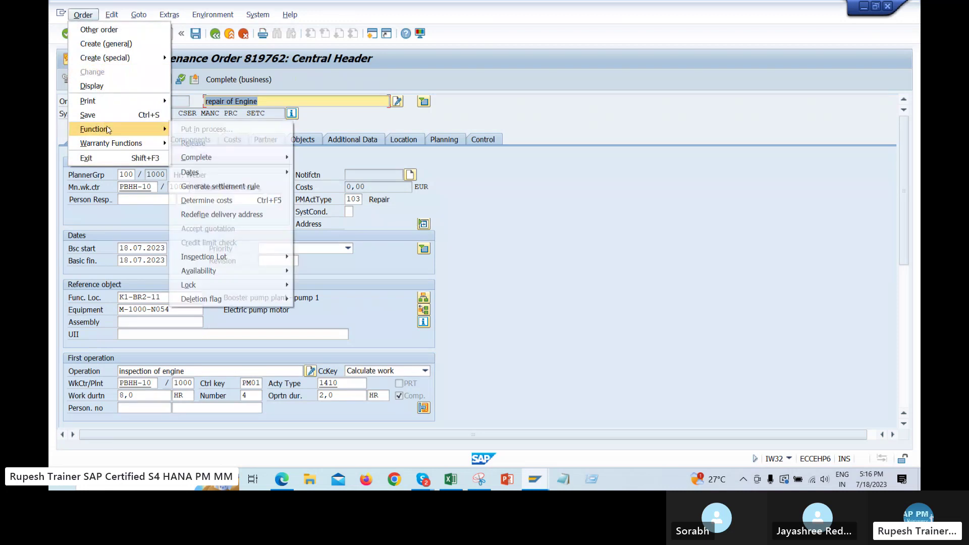
# Print order 819762's shop papers to bring up the Select Shop Papers dialog
pyautogui.moveTo(130, 101)
pyautogui.click(204, 104)
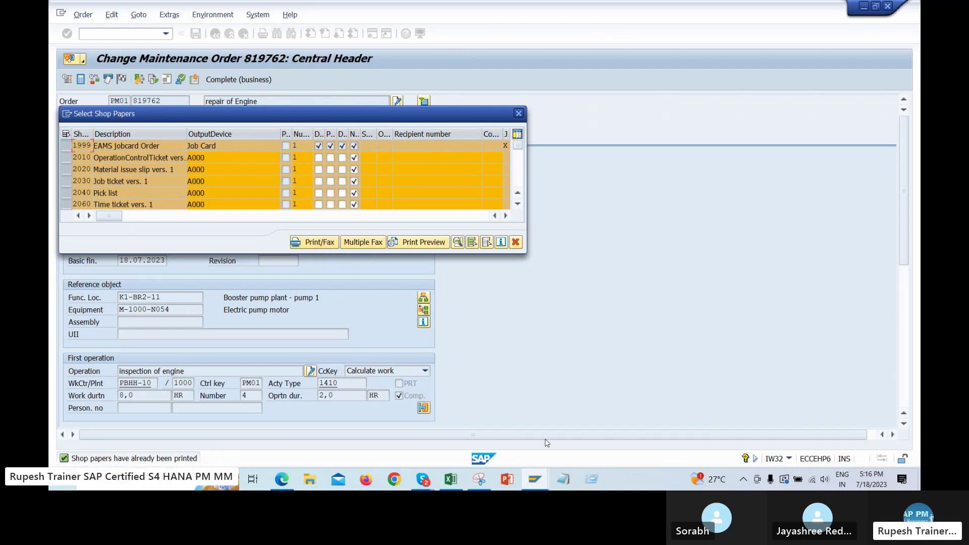
pyautogui.click(536, 484)
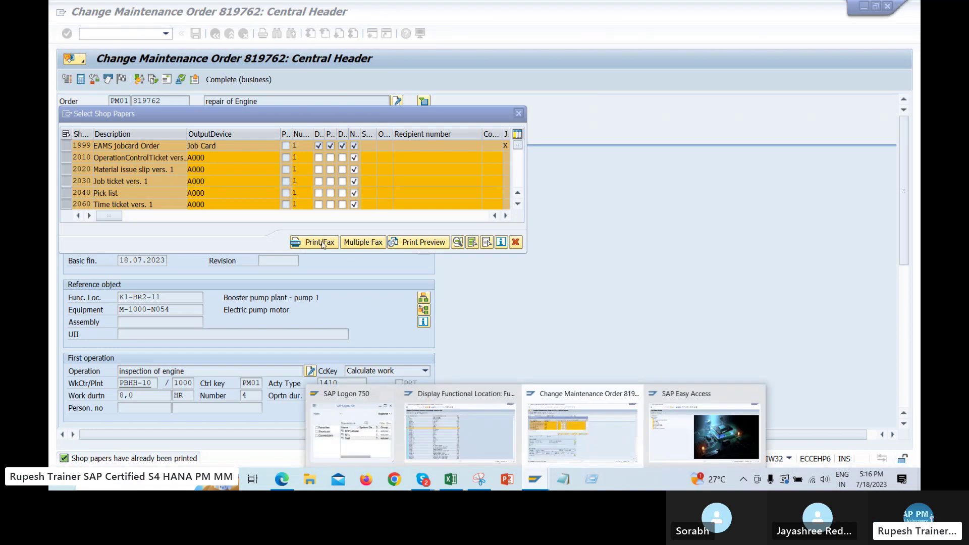
# Run SP02 from Easy Access to check the spool request list, then return to the shop papers
pyautogui.click(671, 416)
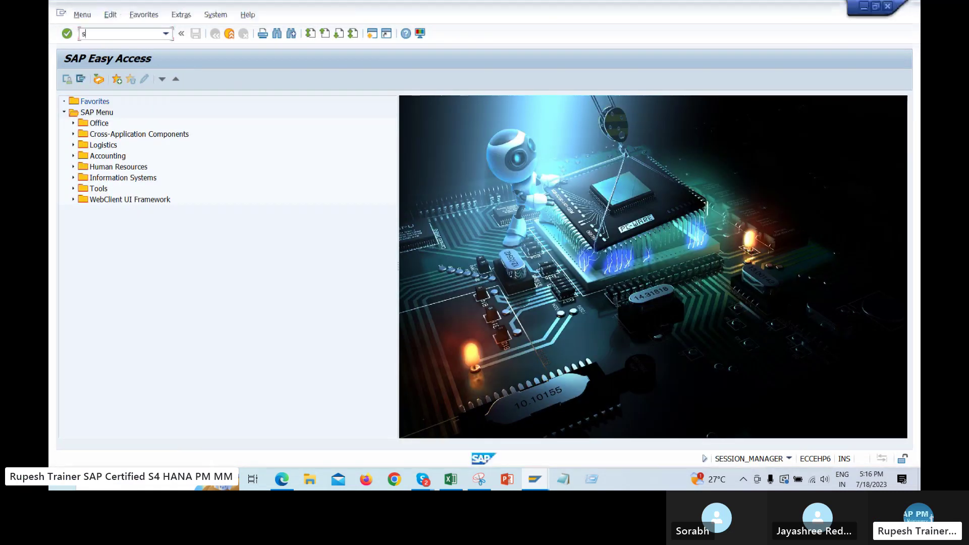
pyautogui.write('spo2')
pyautogui.press('Return')
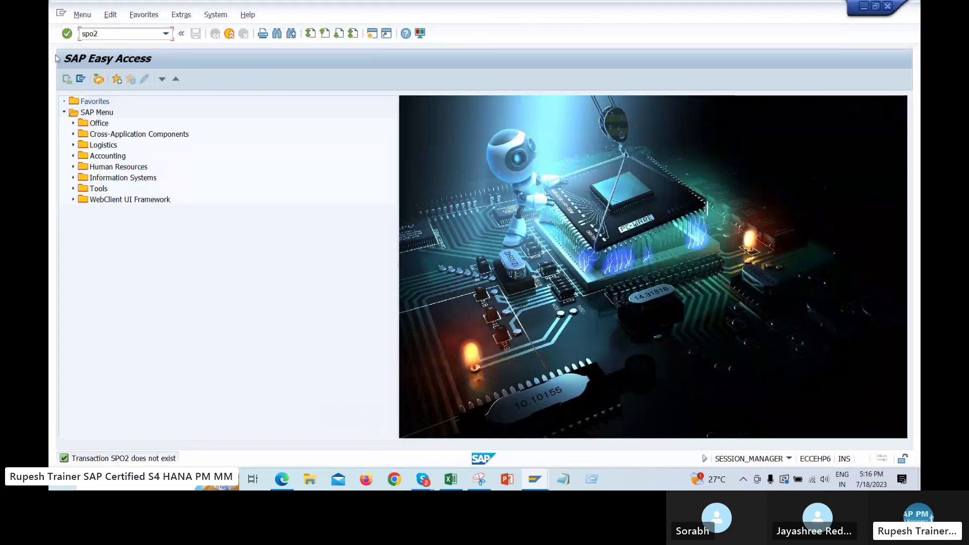
pyautogui.press('Left')
pyautogui.press('BackSpace')
pyautogui.write('0')
pyautogui.press('Return')
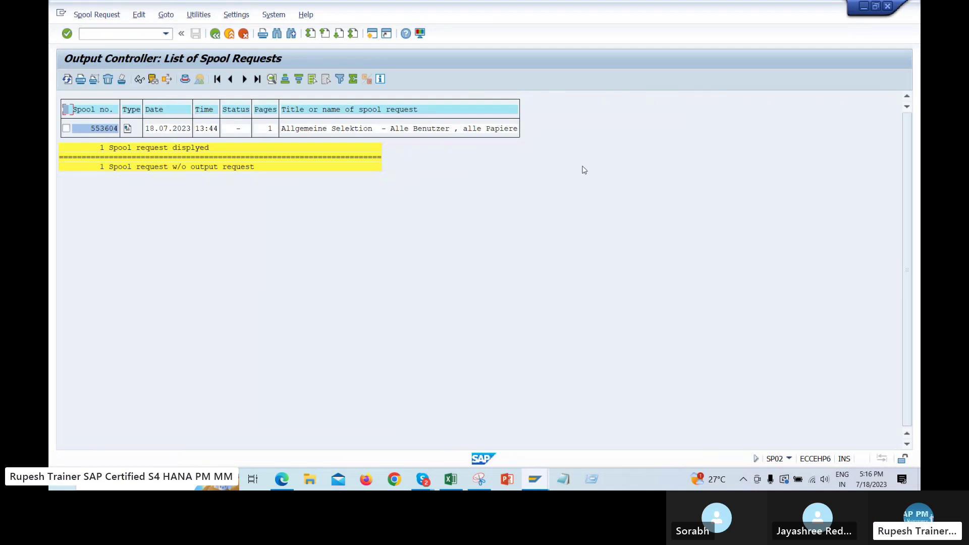
pyautogui.hotkey('alt', 'Tab')
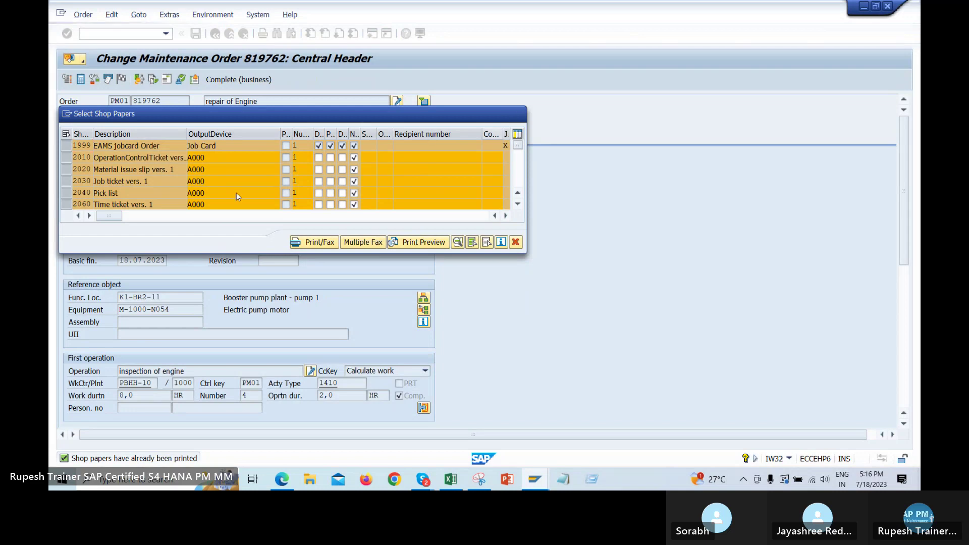
# Dismiss the Select Shop Papers dialog for order 819762 without printing anything
pyautogui.click(519, 113)
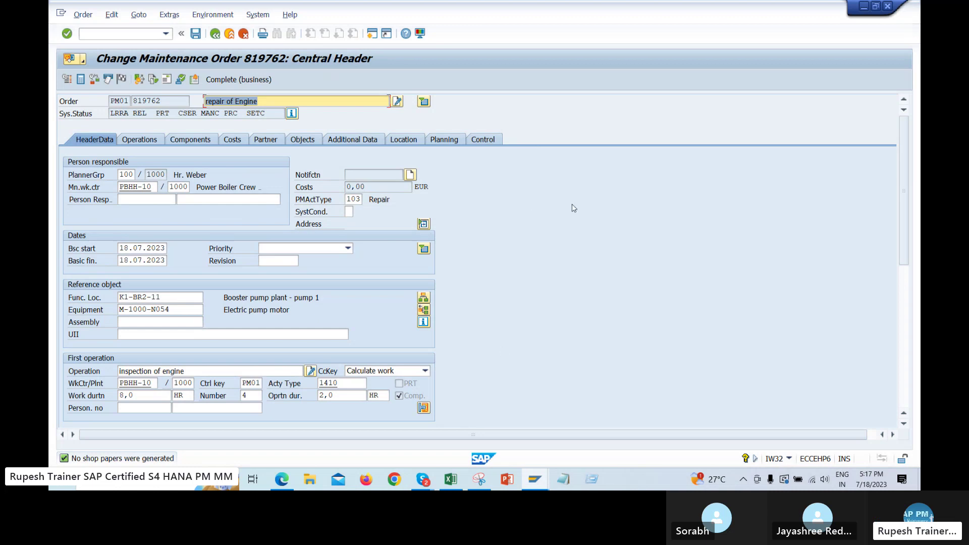
pyautogui.click(451, 479)
pyautogui.scroll(5, 361, 284)
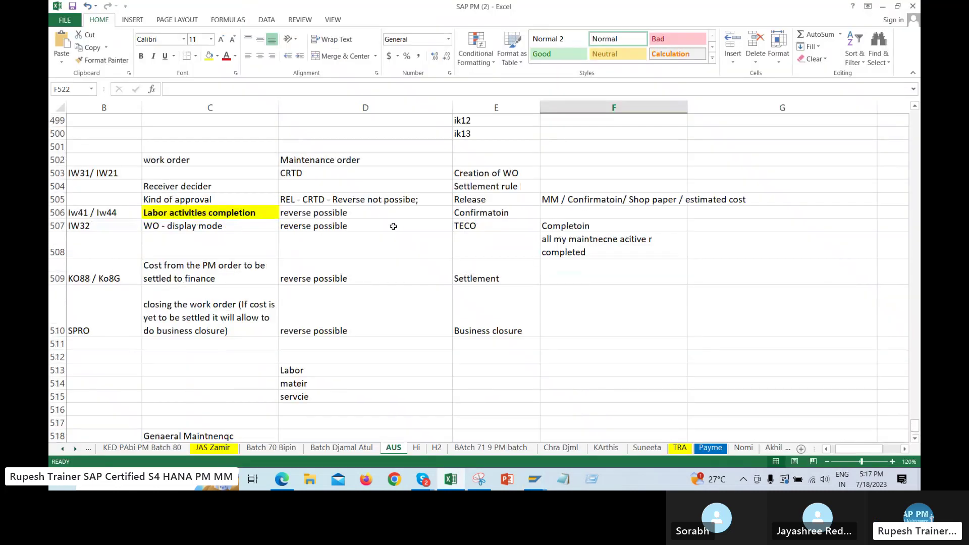
pyautogui.click(517, 175)
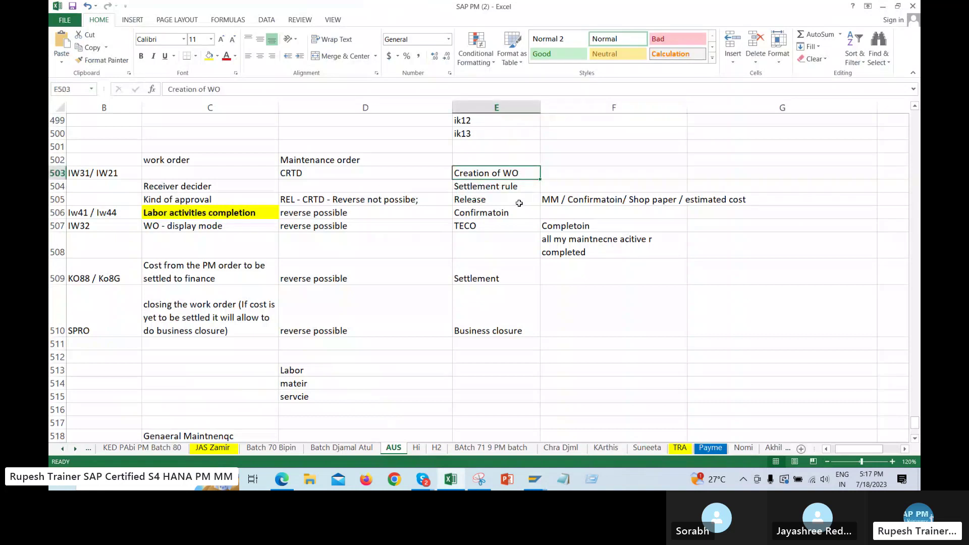
pyautogui.click(494, 200)
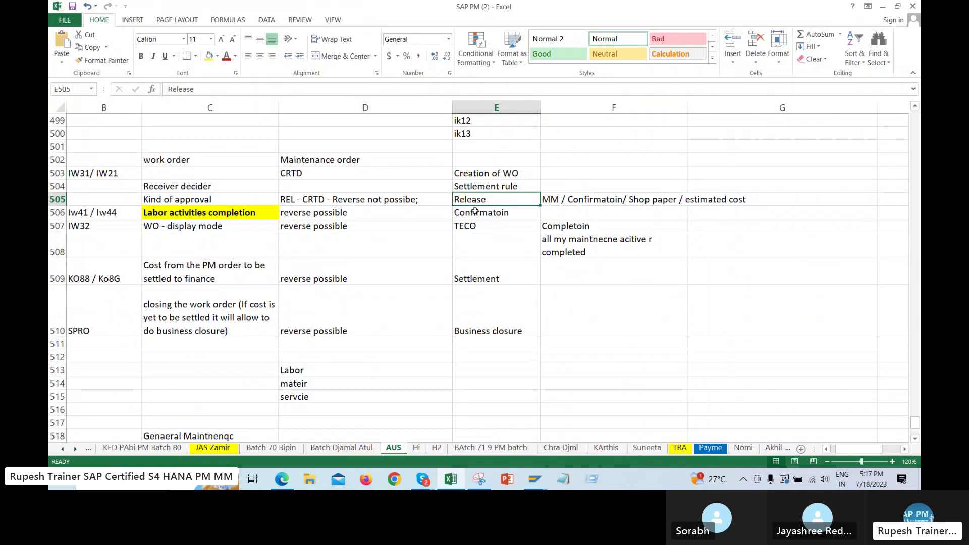
pyautogui.click(492, 214)
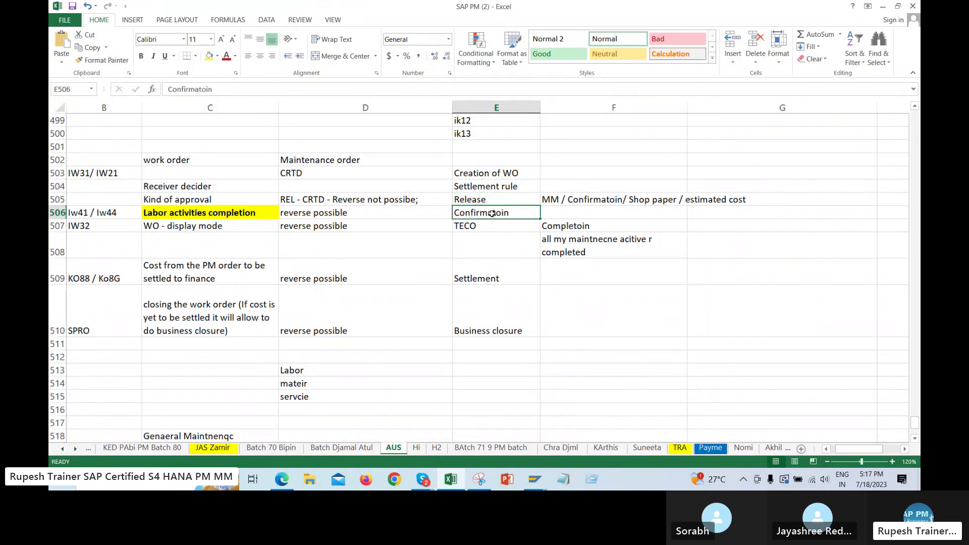
pyautogui.click(164, 209)
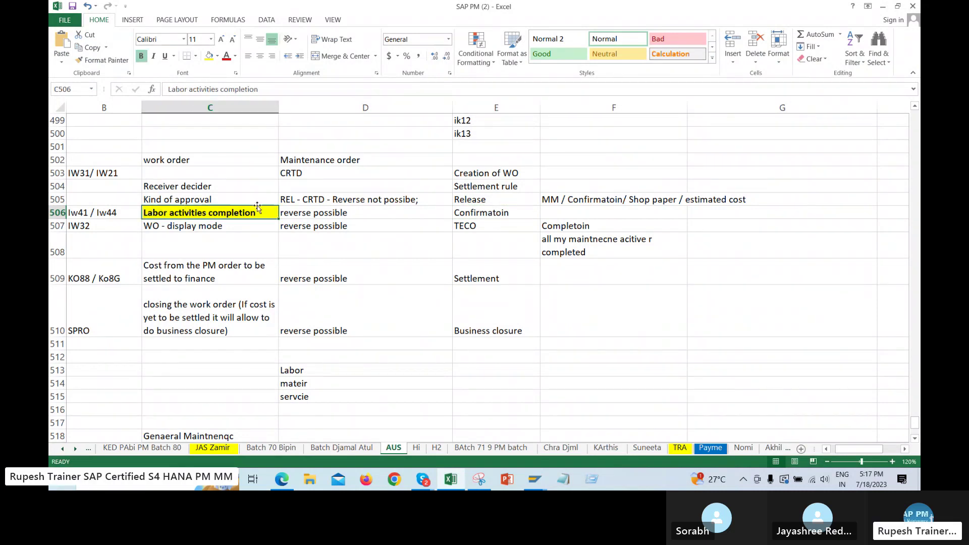
pyautogui.click(487, 218)
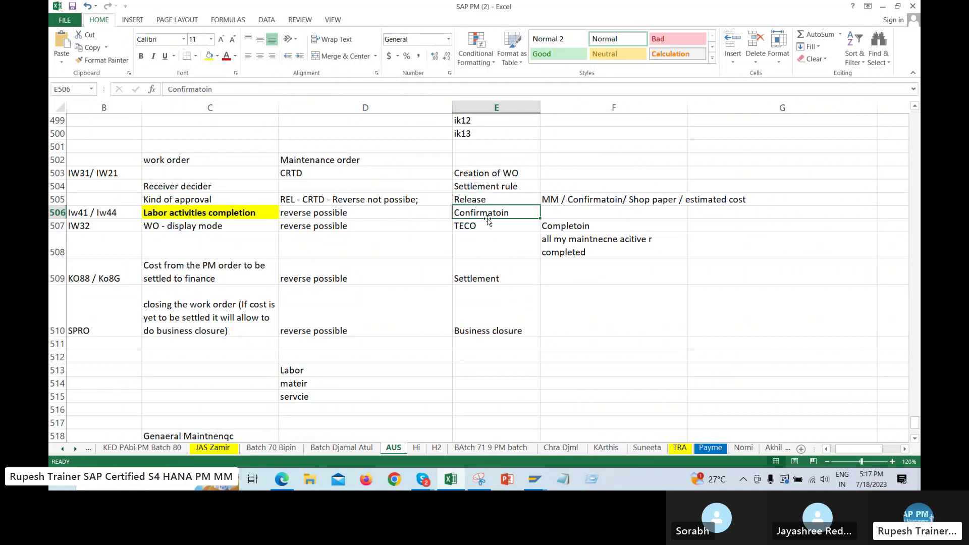
pyautogui.click(216, 213)
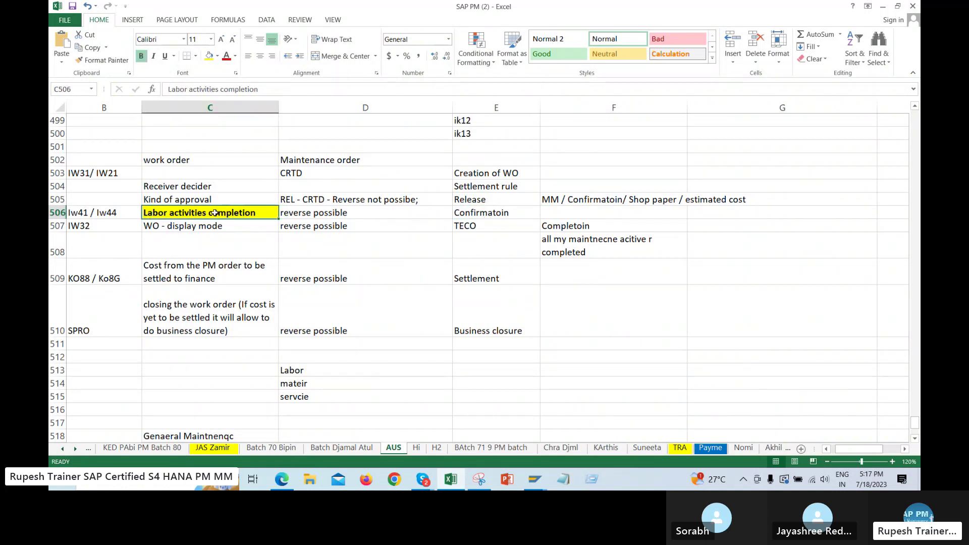
pyautogui.doubleClick(168, 214)
pyautogui.doubleClick(165, 213)
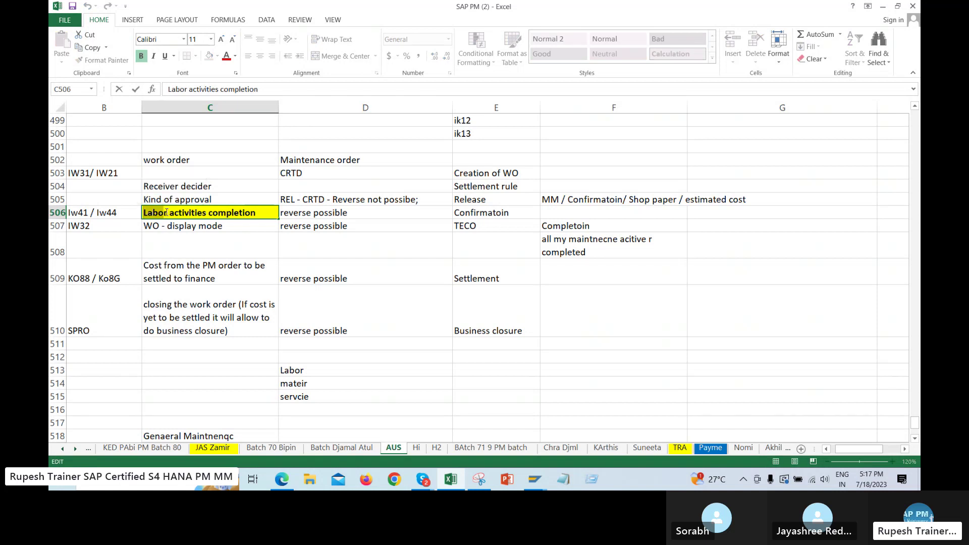
pyautogui.click(164, 212)
pyautogui.doubleClick(164, 212)
pyautogui.click(491, 224)
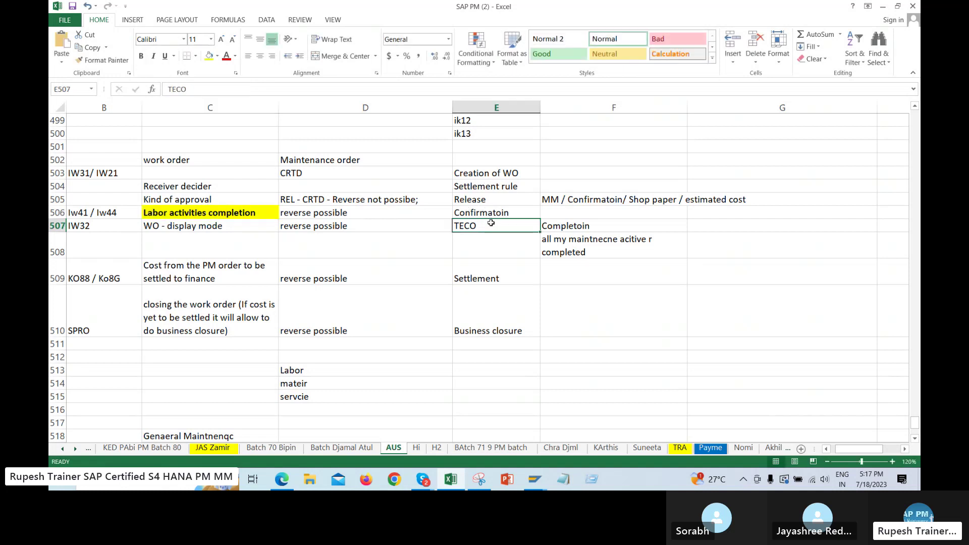
# Correct the F508 note to read 'all my maintnecne acitives completed'
pyautogui.click(573, 243)
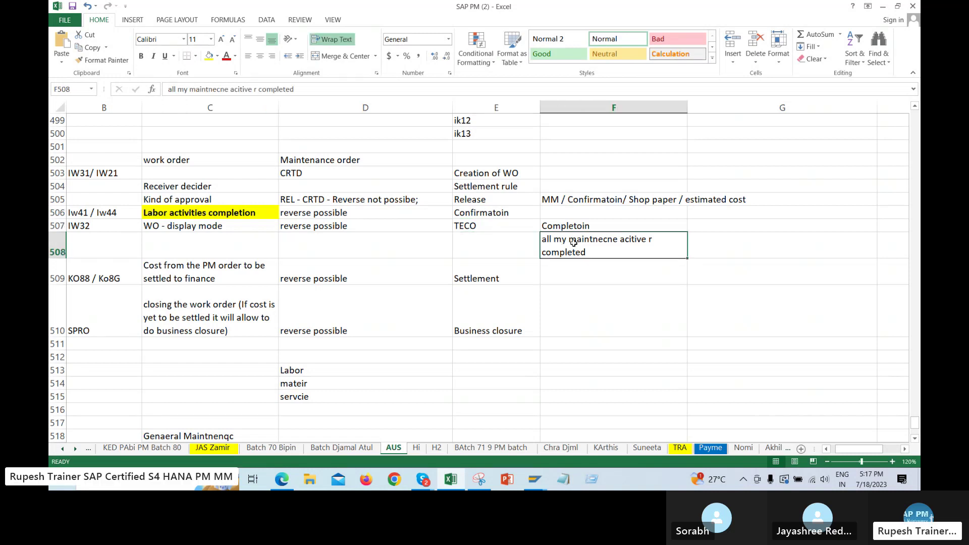
pyautogui.doubleClick(609, 248)
pyautogui.press('BackSpace')
pyautogui.press('BackSpace')
pyautogui.press('BackSpace')
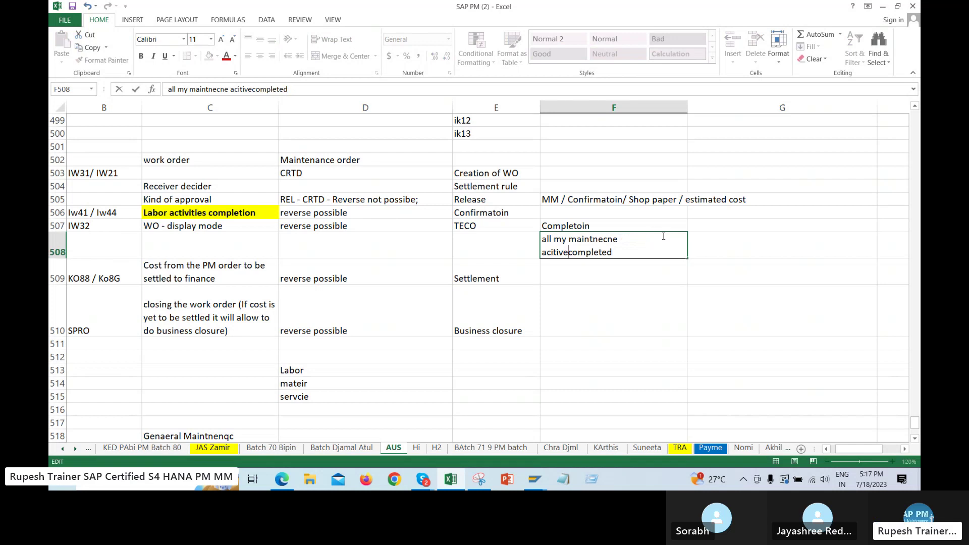
pyautogui.write('s')
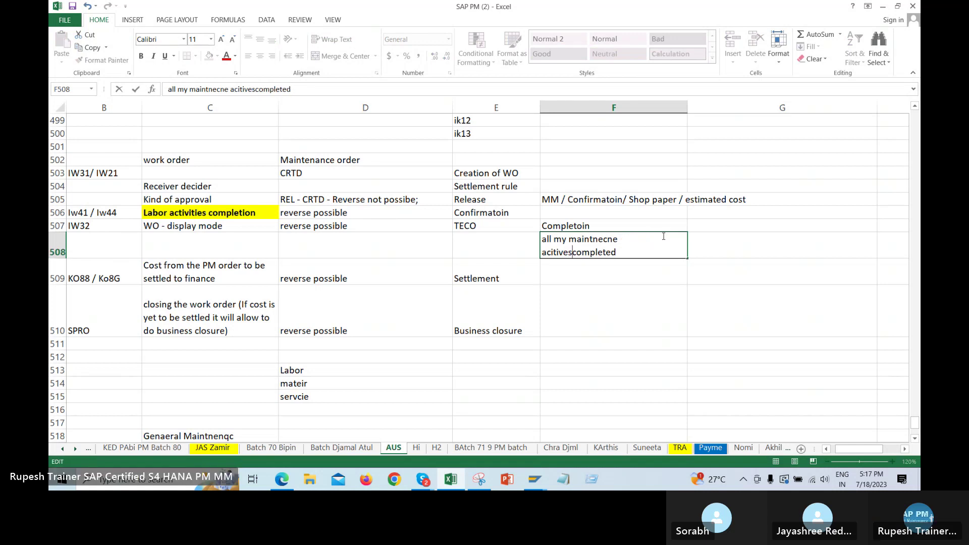
pyautogui.press('Return')
pyautogui.doubleClick(664, 236)
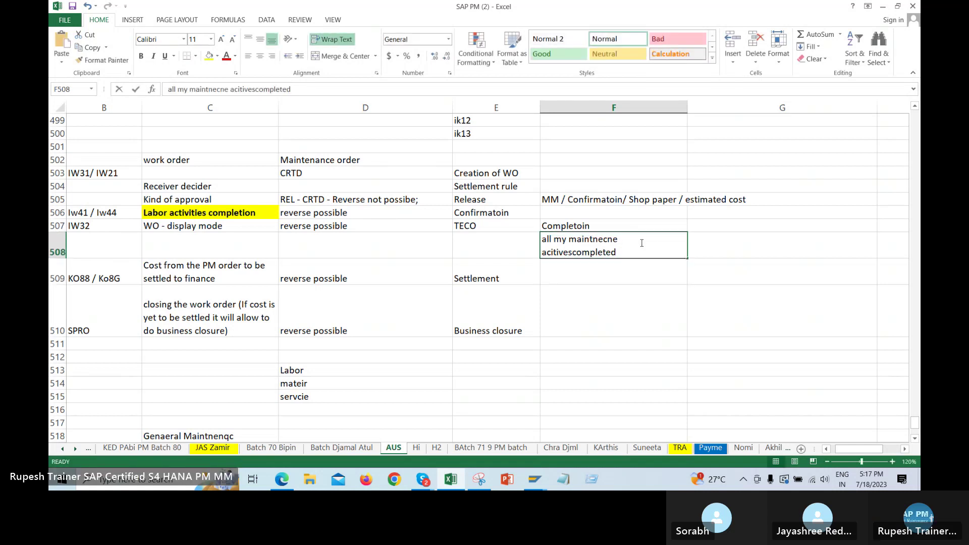
pyautogui.click(572, 253)
pyautogui.click(497, 247)
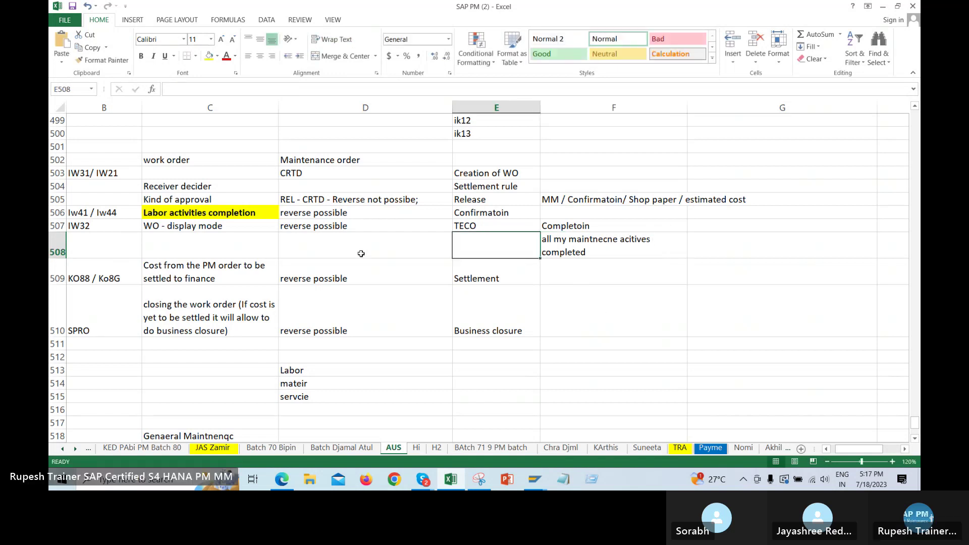
# Inspect the formatting of the Confirmatoin, TECO, Settlement rule, Release and neighbouring cells
pyautogui.click(471, 215)
pyautogui.click(222, 216)
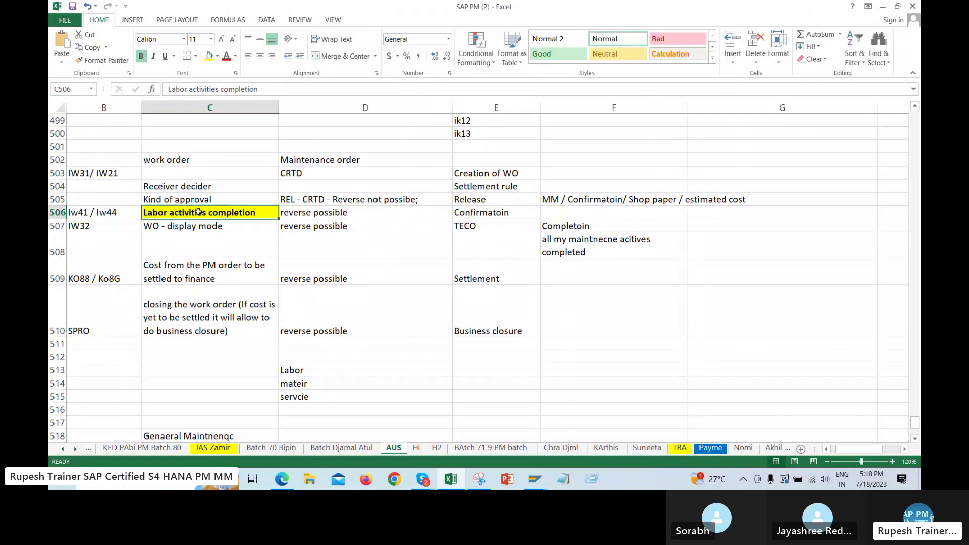
pyautogui.click(483, 223)
pyautogui.click(633, 242)
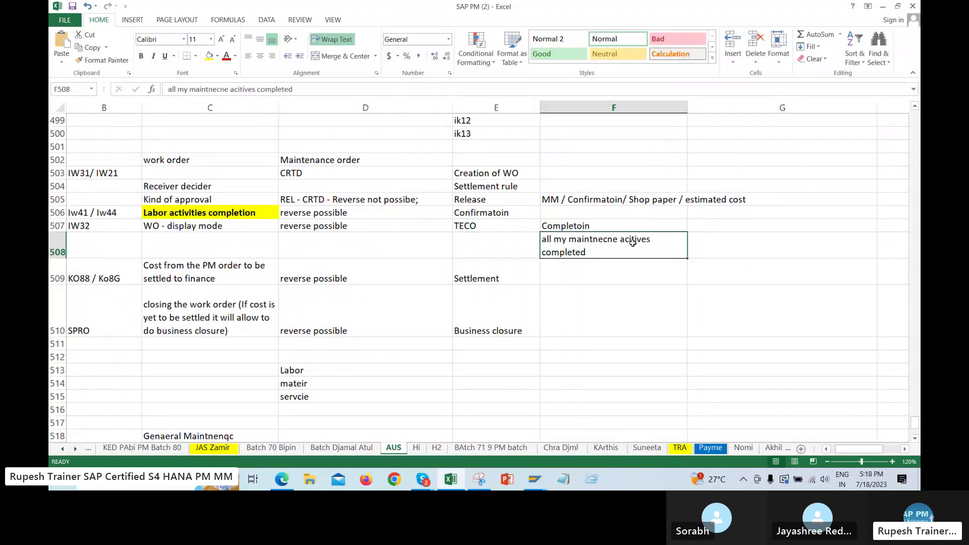
pyautogui.moveTo(508, 215); pyautogui.dragTo(501, 224)
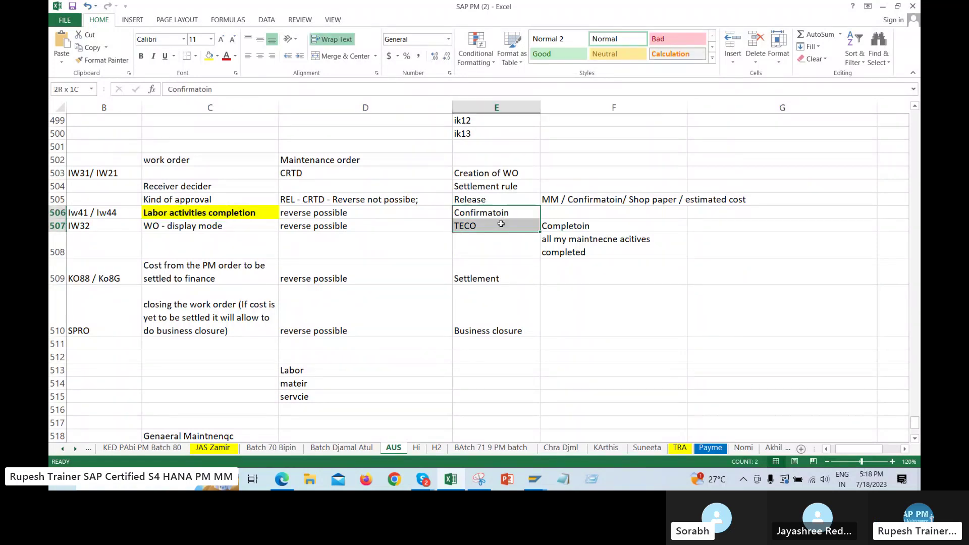
pyautogui.click(492, 186)
pyautogui.click(492, 200)
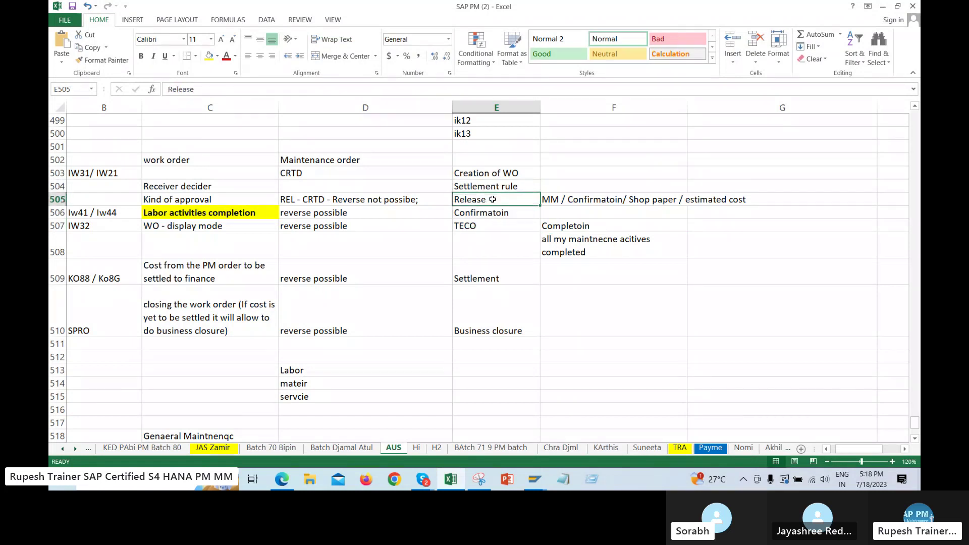
pyautogui.click(402, 220)
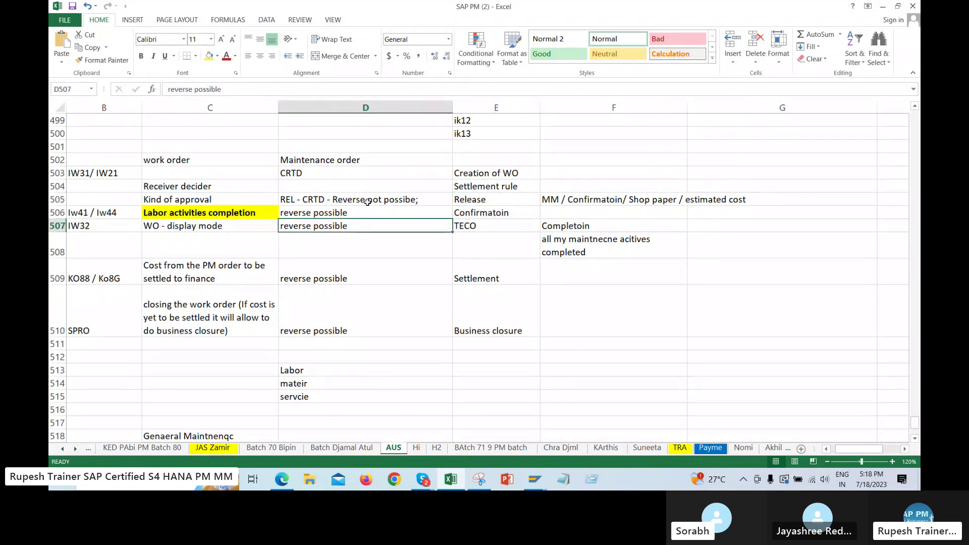
pyautogui.click(226, 200)
pyautogui.click(232, 210)
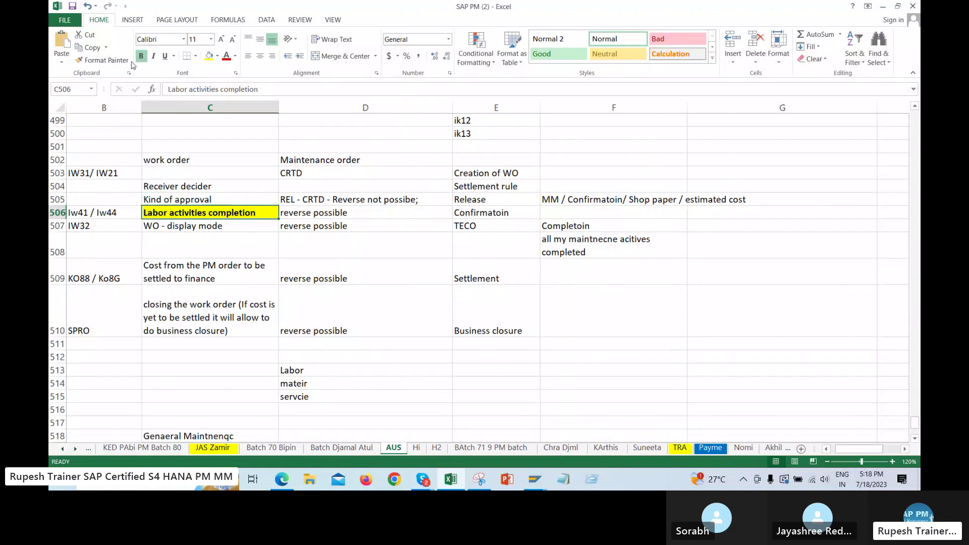
# Make F508 and Confirmatoin bold with yellow fill, and fill the TECO cell yellow
pyautogui.click(561, 241)
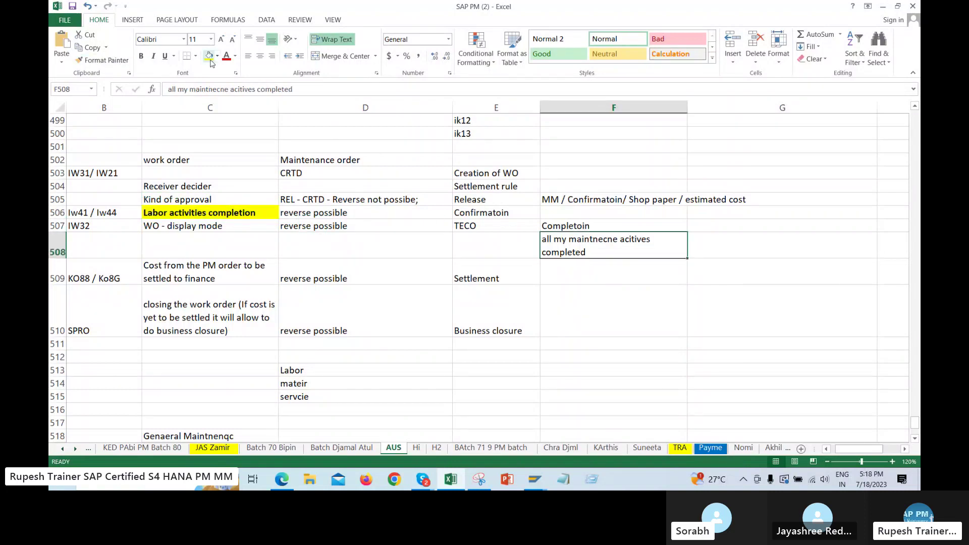
pyautogui.click(141, 56)
pyautogui.click(208, 56)
pyautogui.click(498, 228)
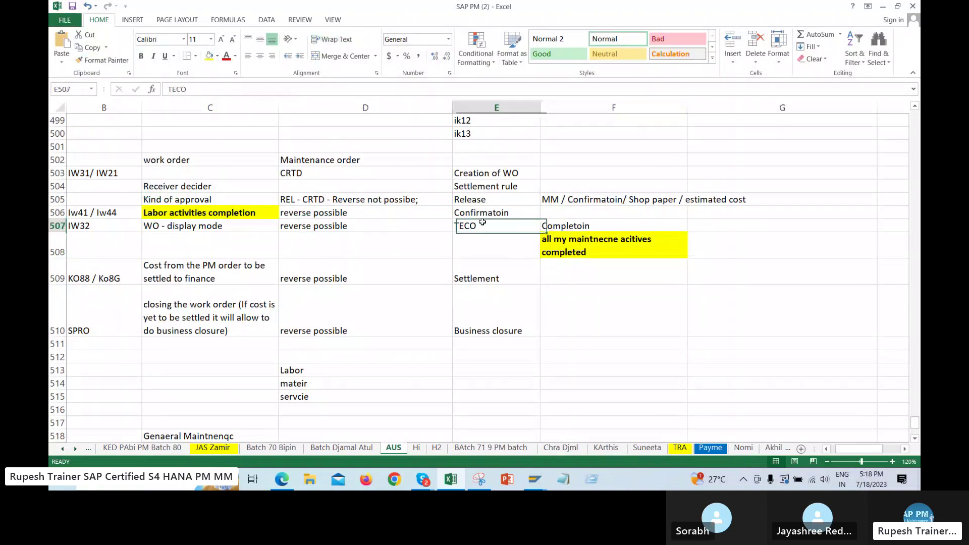
pyautogui.click(208, 56)
pyautogui.click(484, 212)
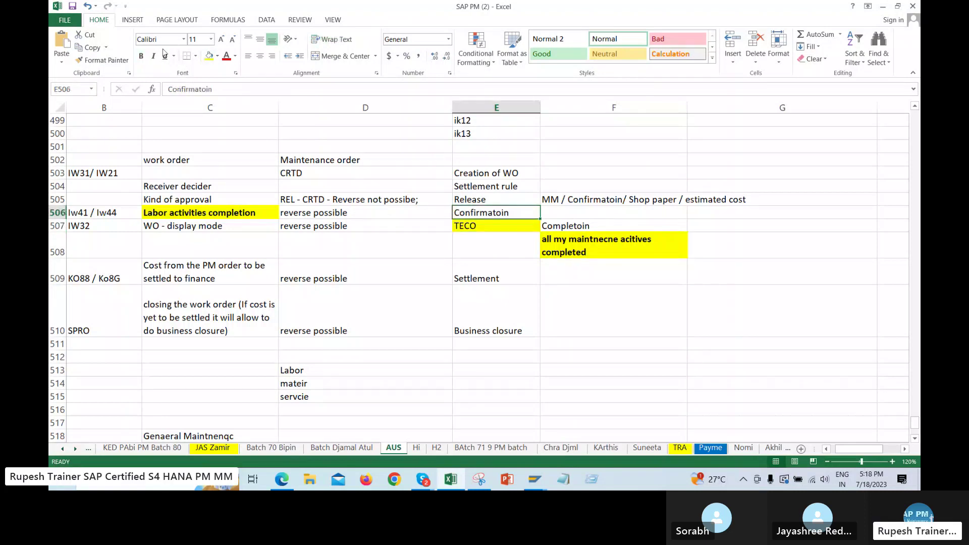
pyautogui.click(142, 56)
pyautogui.click(208, 56)
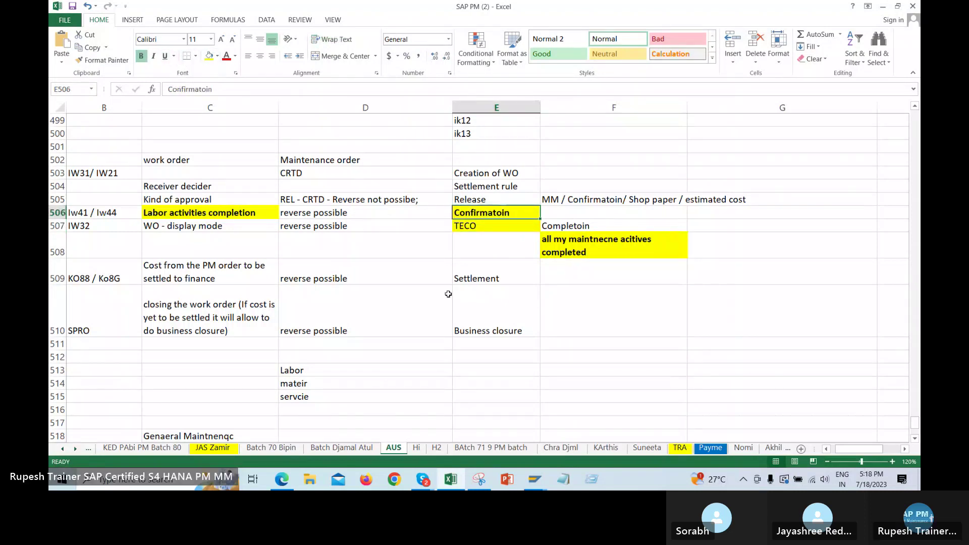
pyautogui.click(447, 295)
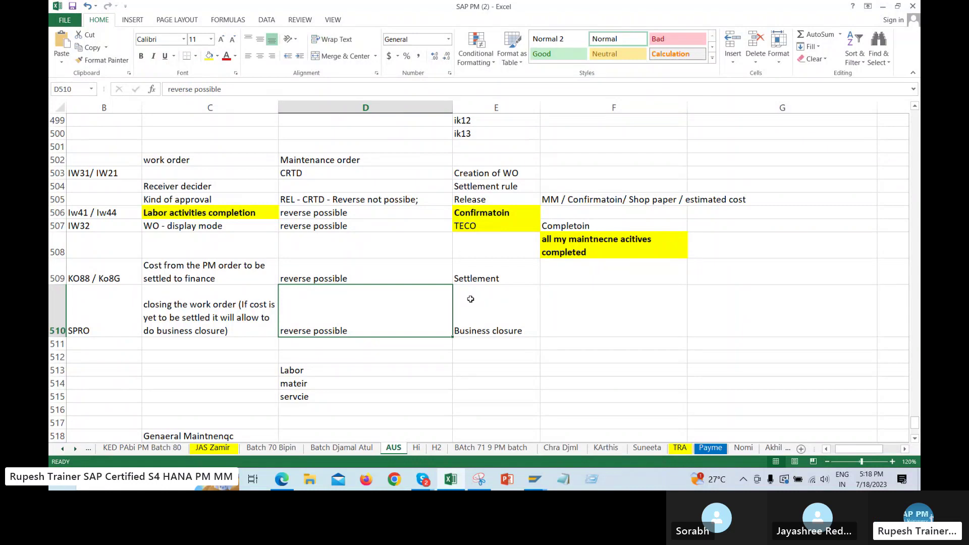
pyautogui.hotkey('alt', 'Tab')
# Show order 819762's operations and widen the Control key column to review each key
pyautogui.hotkey('alt', 'Tab')
pyautogui.click(499, 212)
pyautogui.hotkey('alt', 'Tab')
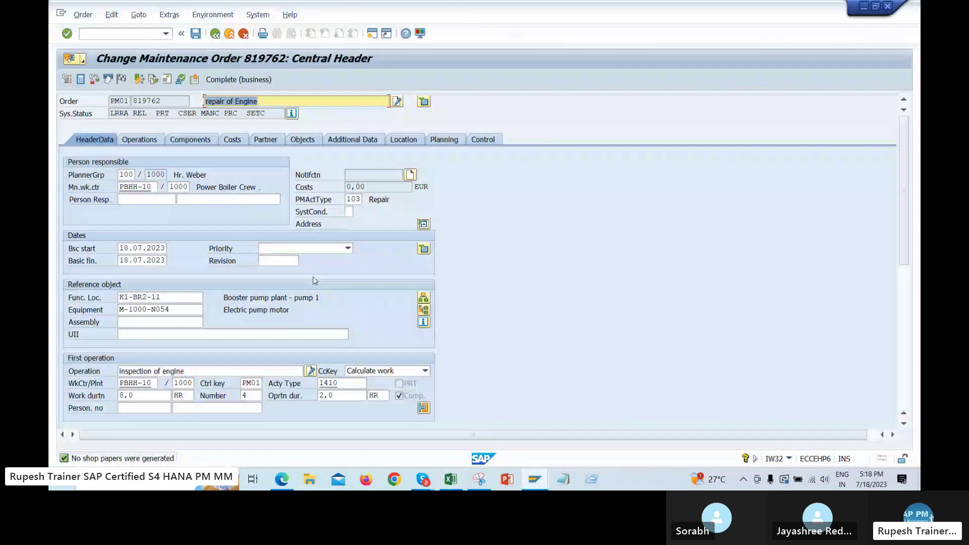
pyautogui.click(137, 141)
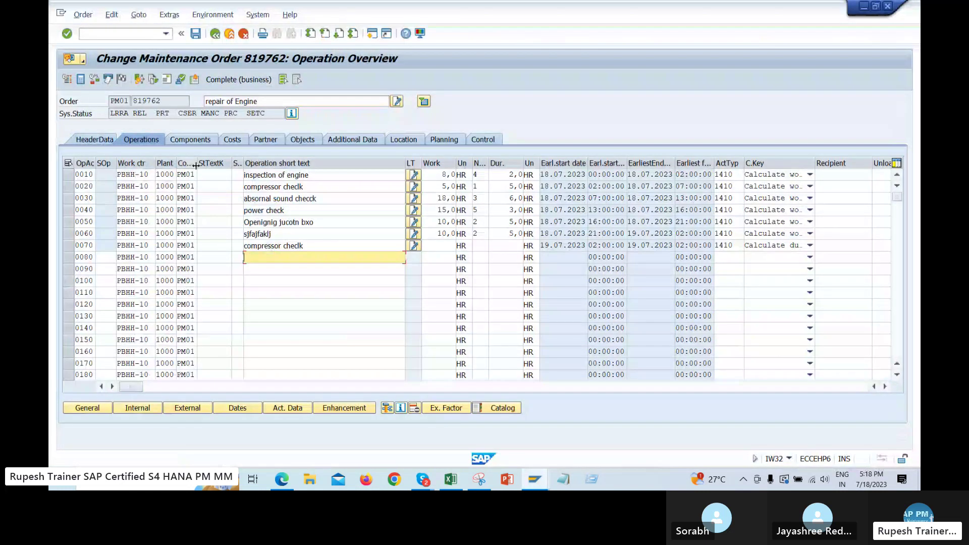
pyautogui.moveTo(196, 165); pyautogui.dragTo(251, 165)
pyautogui.click(218, 212)
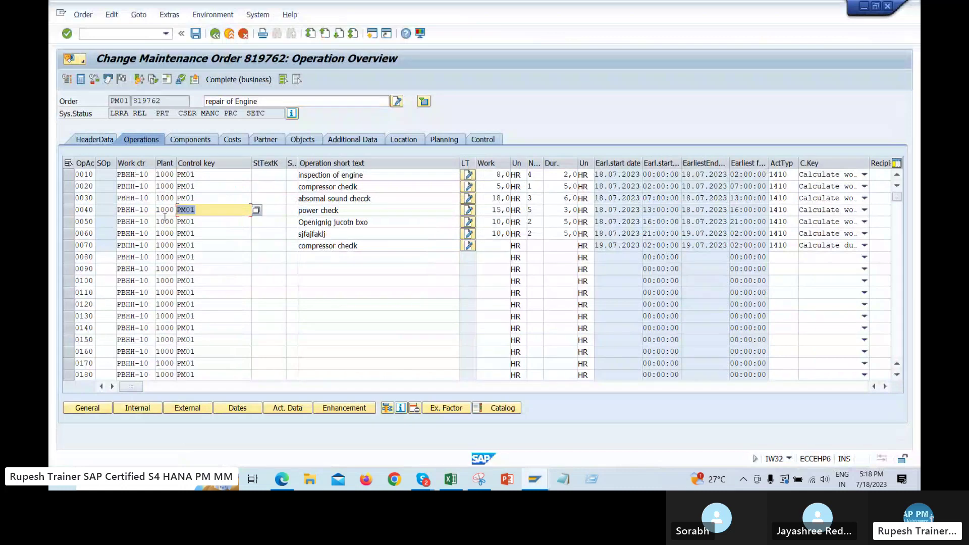
pyautogui.press('Down')
pyautogui.press('Down')
pyautogui.press('Down')
pyautogui.press('Down')
pyautogui.press('Up')
pyautogui.press('Up')
pyautogui.press('Up')
pyautogui.press('Up')
pyautogui.press('Up')
pyautogui.press('Up')
pyautogui.press('Up')
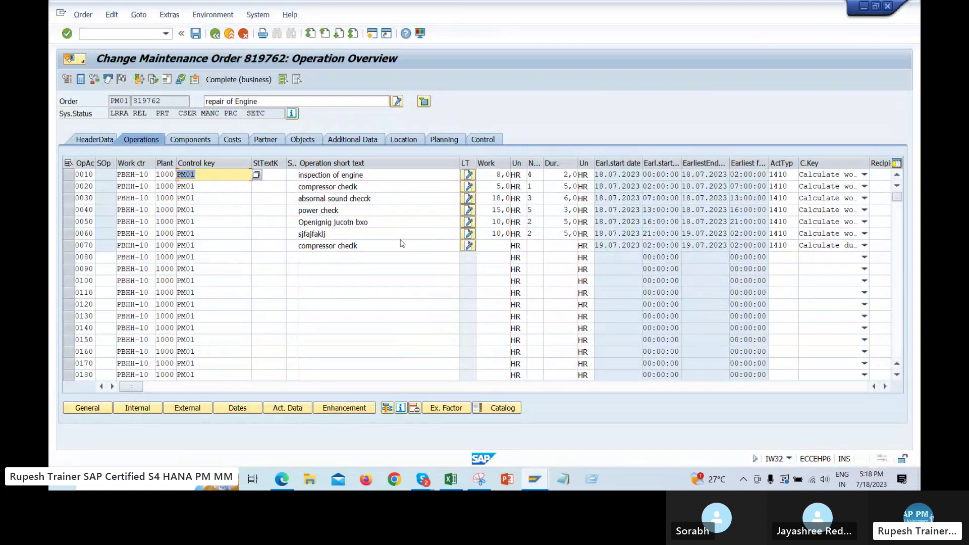
# Enter /niw41 to reach the PM order confirmation screen for order 819762
pyautogui.click(166, 34)
pyautogui.click(498, 102)
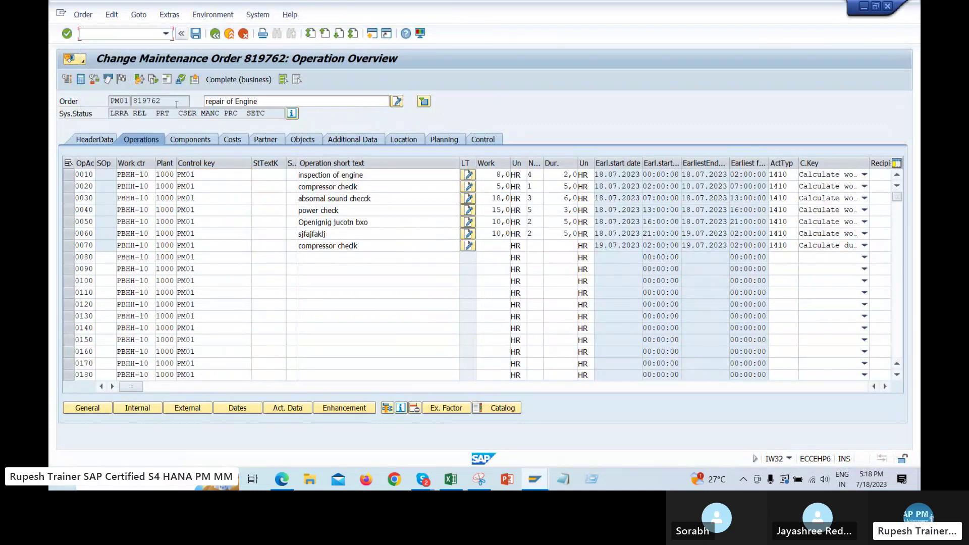
pyautogui.doubleClick(146, 101)
pyautogui.click(134, 33)
pyautogui.write('/niw41')
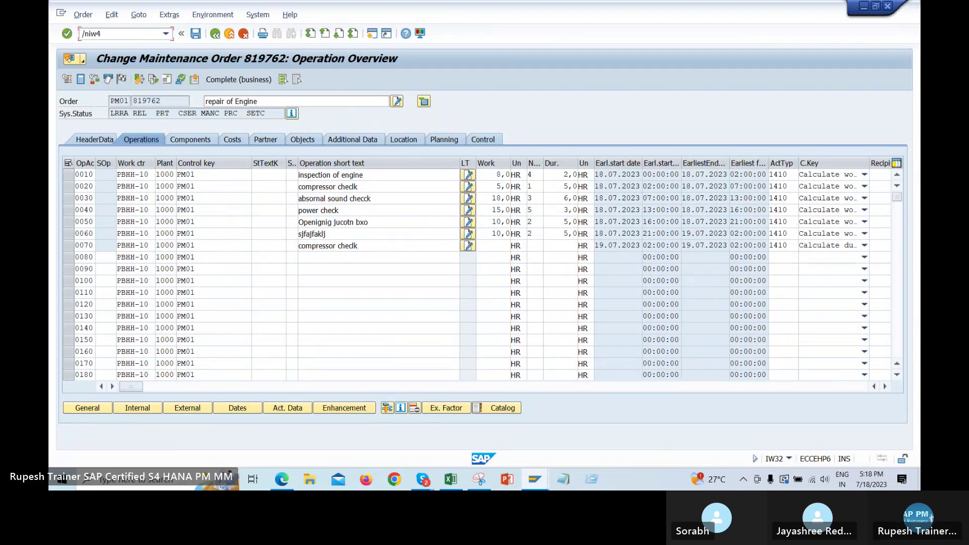
pyautogui.doubleClick(91, 186)
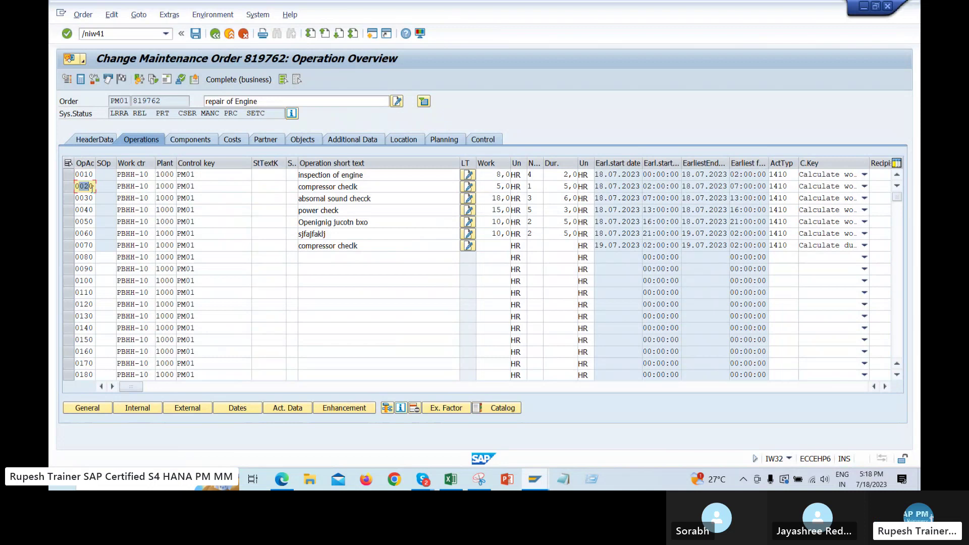
pyautogui.click(117, 37)
# Fill in operation 0010 for order 819762 on the confirmation entry screen
pyautogui.press('Return')
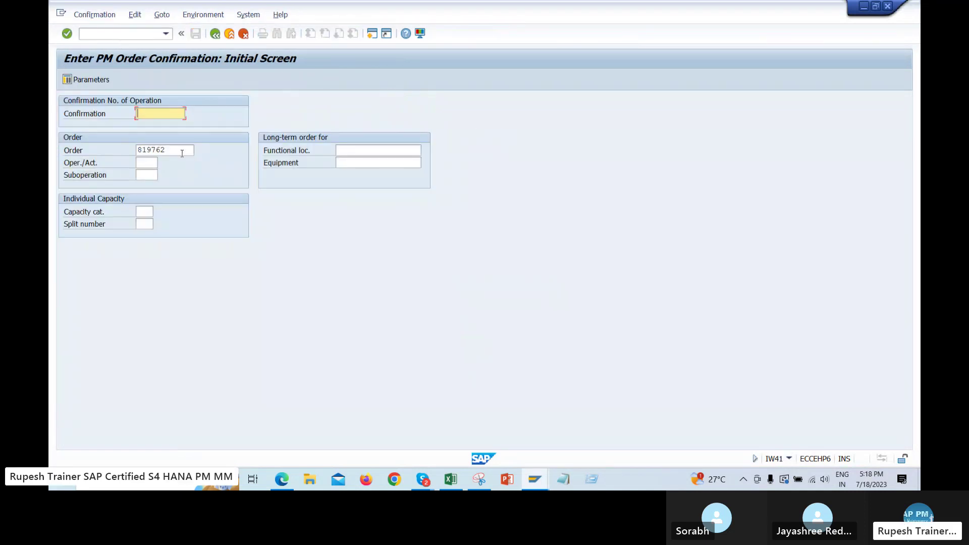
pyautogui.press('Tab')
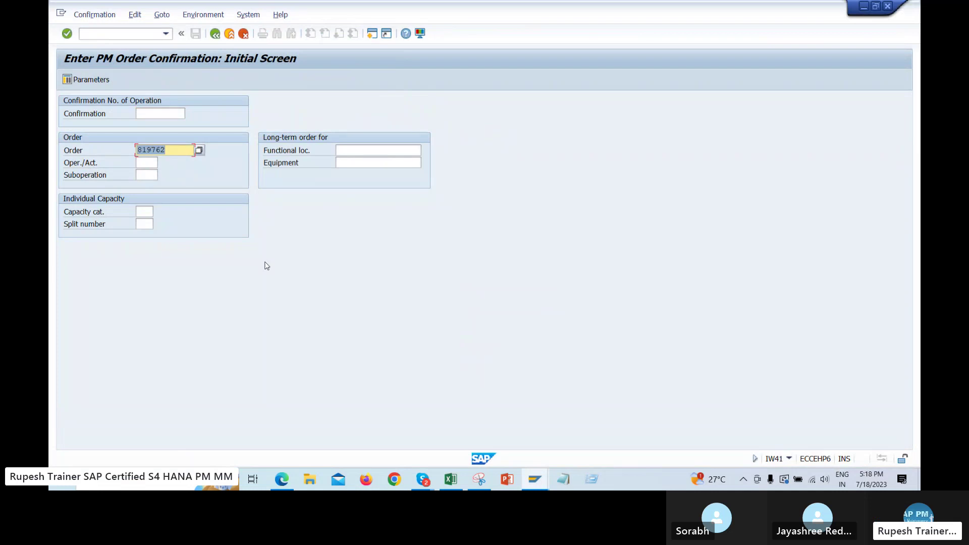
pyautogui.press('Tab')
pyautogui.press('Down')
pyautogui.press('Return')
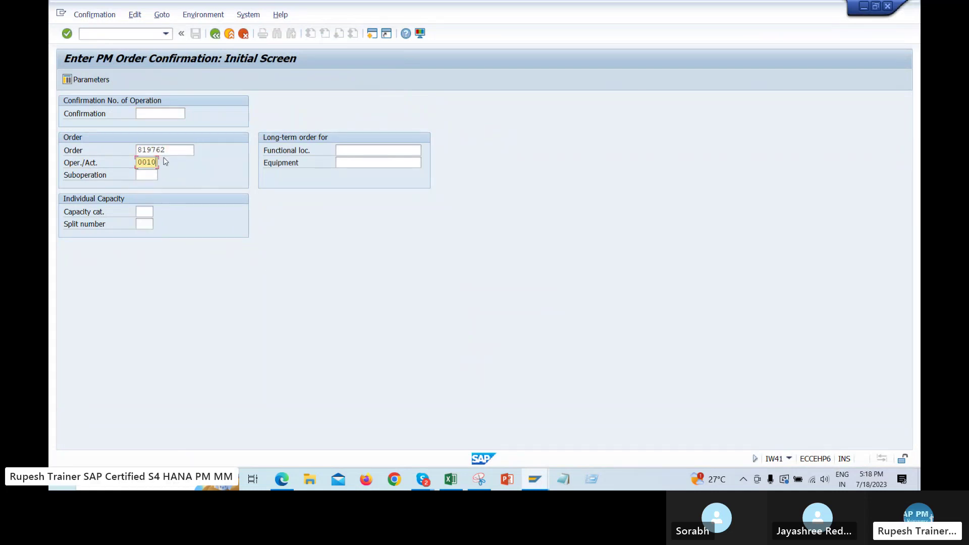
pyautogui.click(146, 151)
pyautogui.click(147, 151)
# Run transaction /niw32 with order 819762 to change the order
pyautogui.click(128, 33)
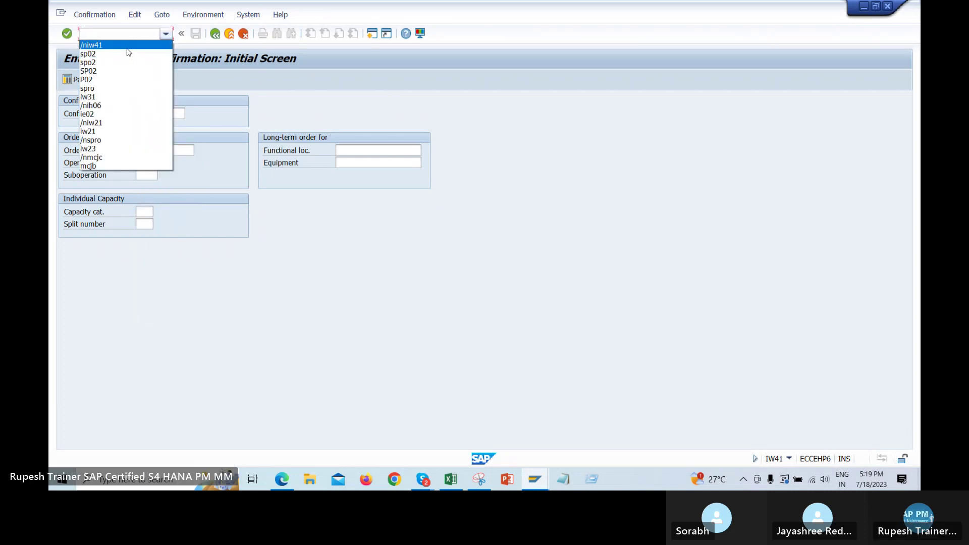
pyautogui.click(129, 40)
pyautogui.write('/')
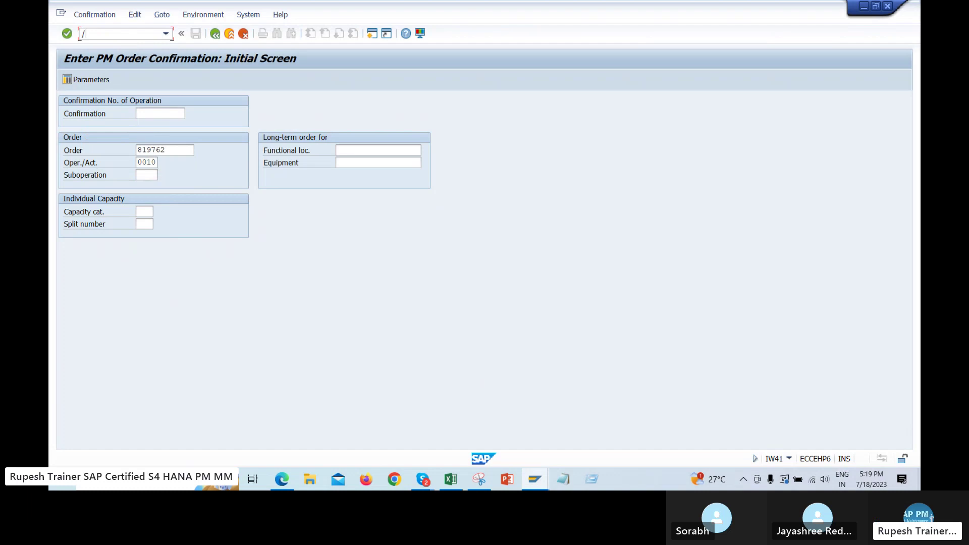
pyautogui.press('Return')
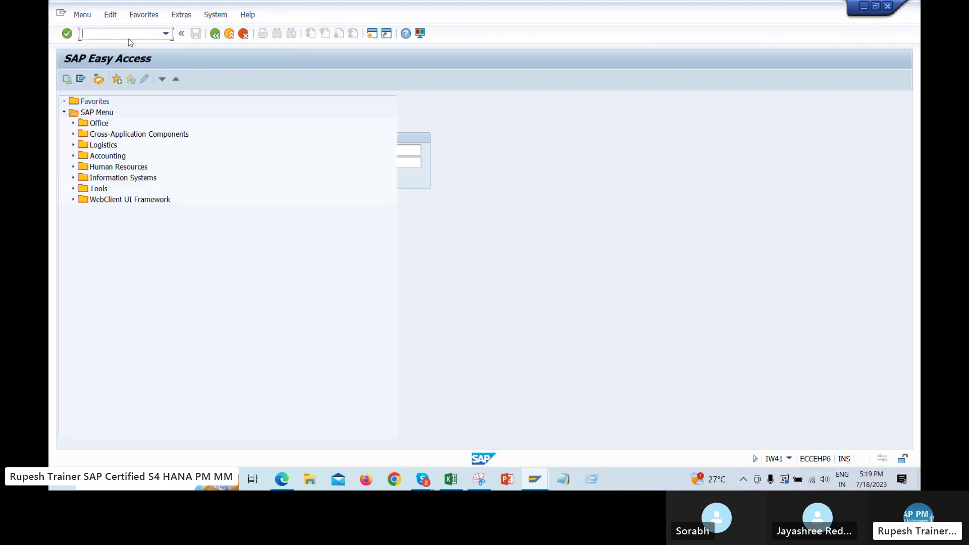
pyautogui.press('BackSpace')
pyautogui.write('32')
pyautogui.press('Return')
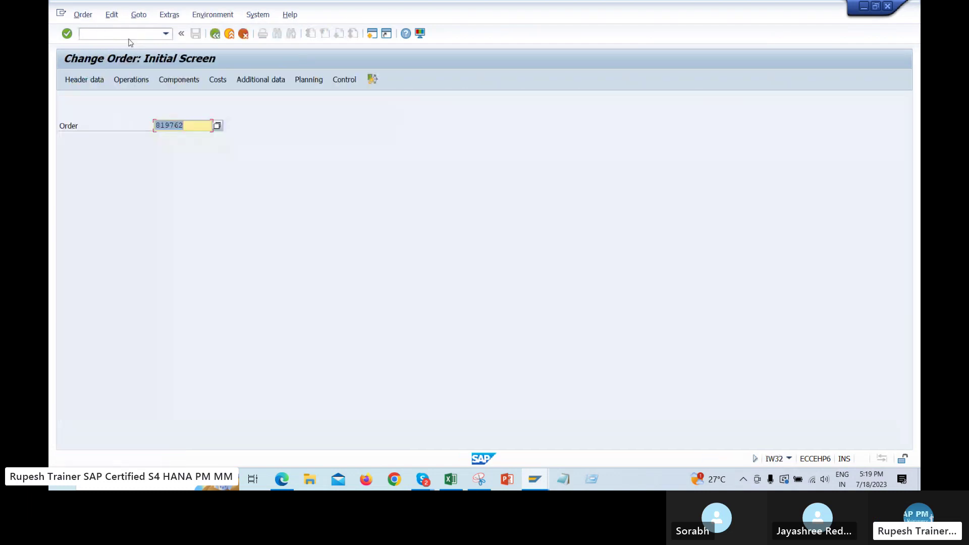
# Show order 819762's operation list and check operation 0010's 8,0 hours of work
pyautogui.press('Return')
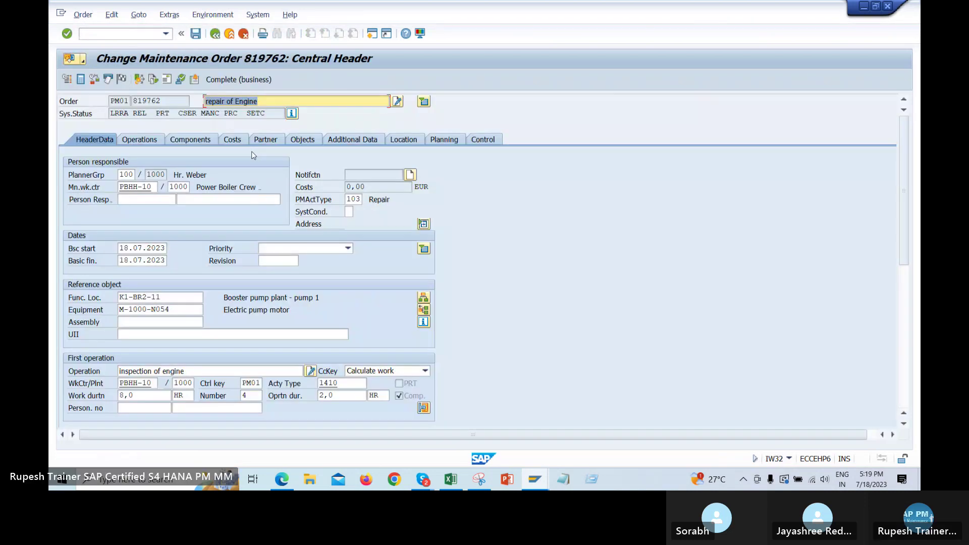
pyautogui.hotkey('ctrl', 'pagedown')
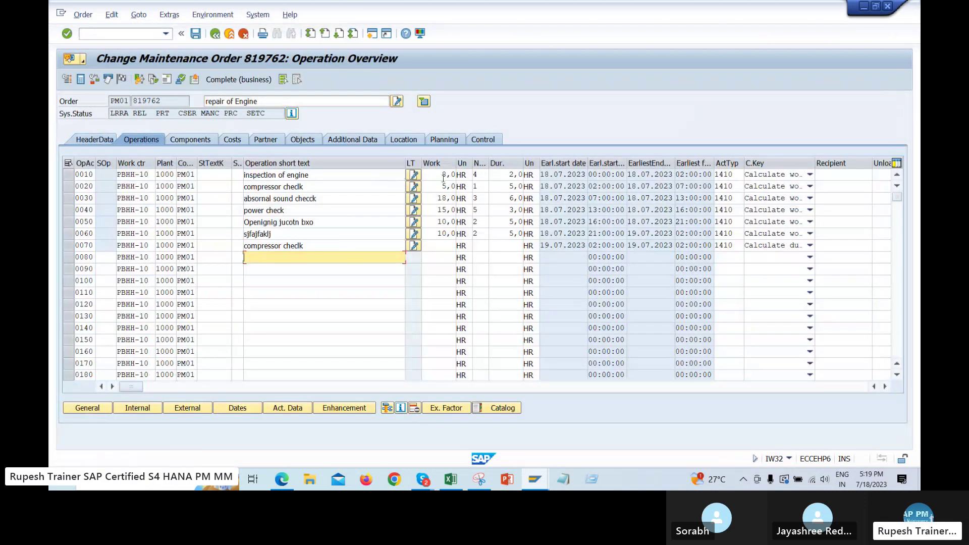
pyautogui.click(443, 177)
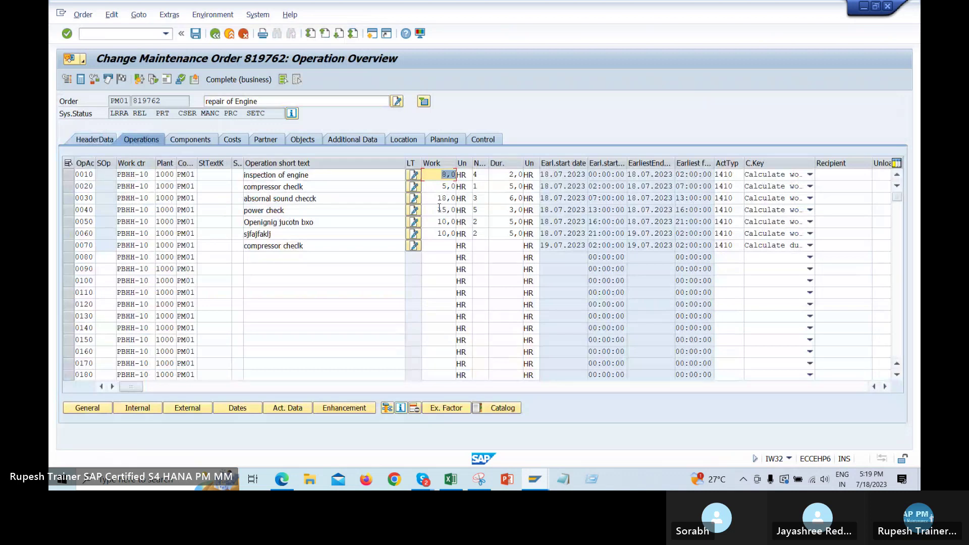
pyautogui.click(438, 175)
pyautogui.moveTo(437, 176); pyautogui.dragTo(469, 175)
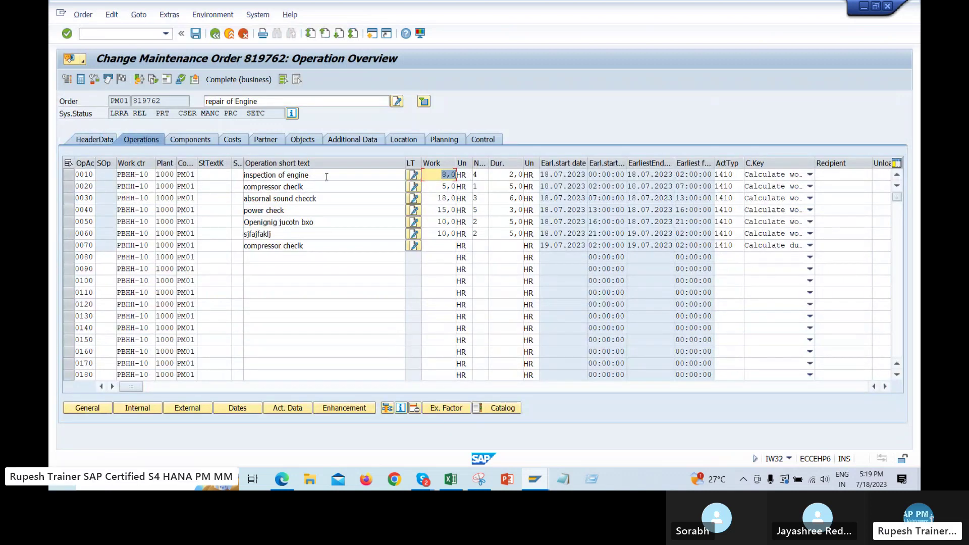
pyautogui.moveTo(326, 177); pyautogui.dragTo(245, 176)
pyautogui.moveTo(435, 175); pyautogui.dragTo(530, 174)
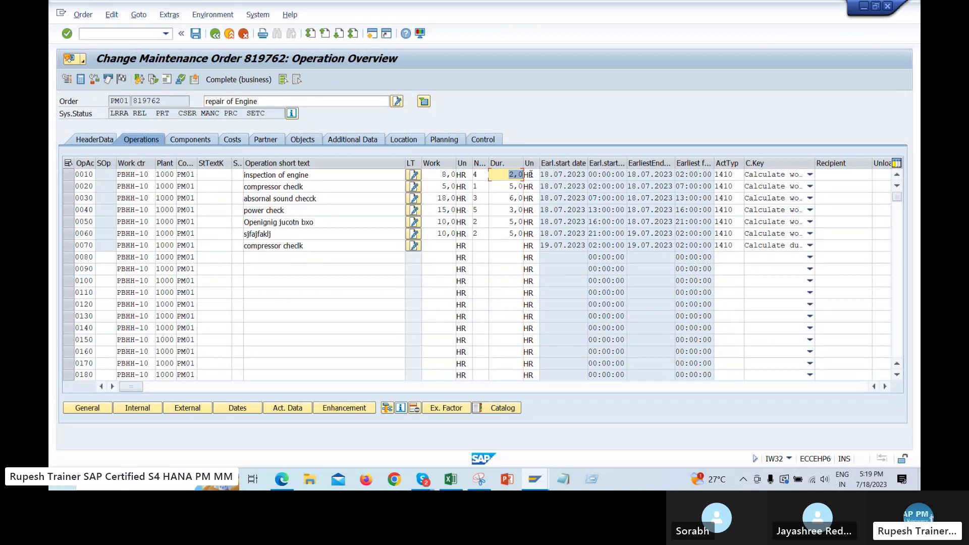
pyautogui.moveTo(450, 175); pyautogui.dragTo(440, 176)
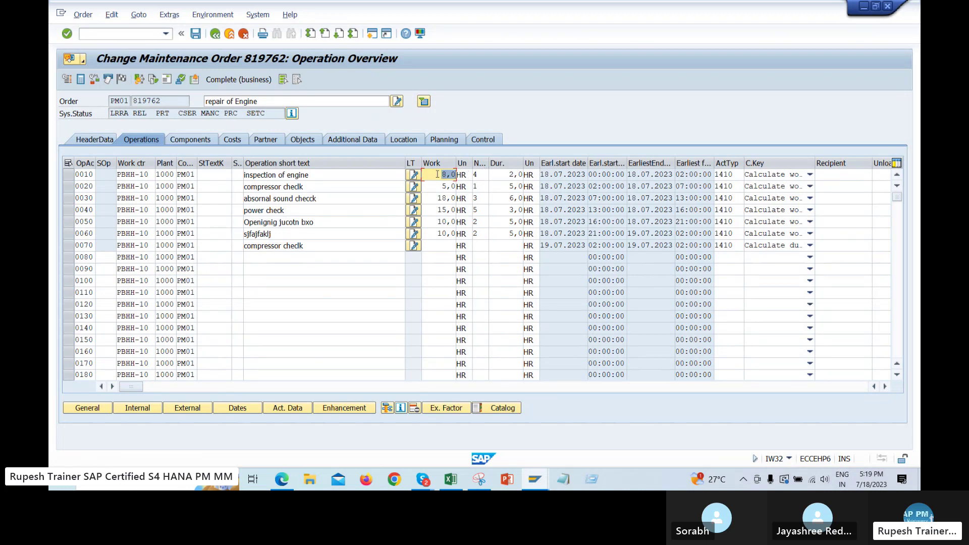
# Return to the IW41 confirmation screen to enter operation 0010
pyautogui.click(165, 34)
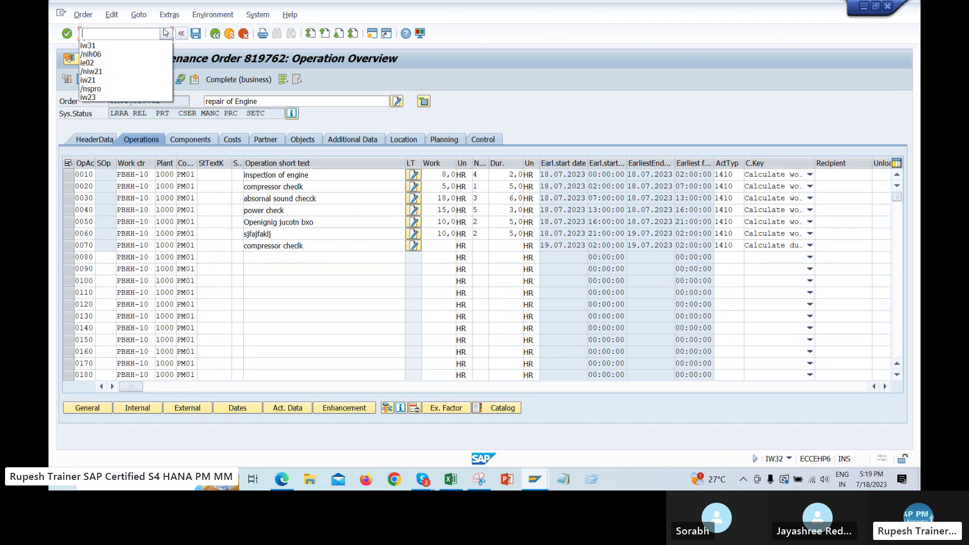
pyautogui.click(112, 66)
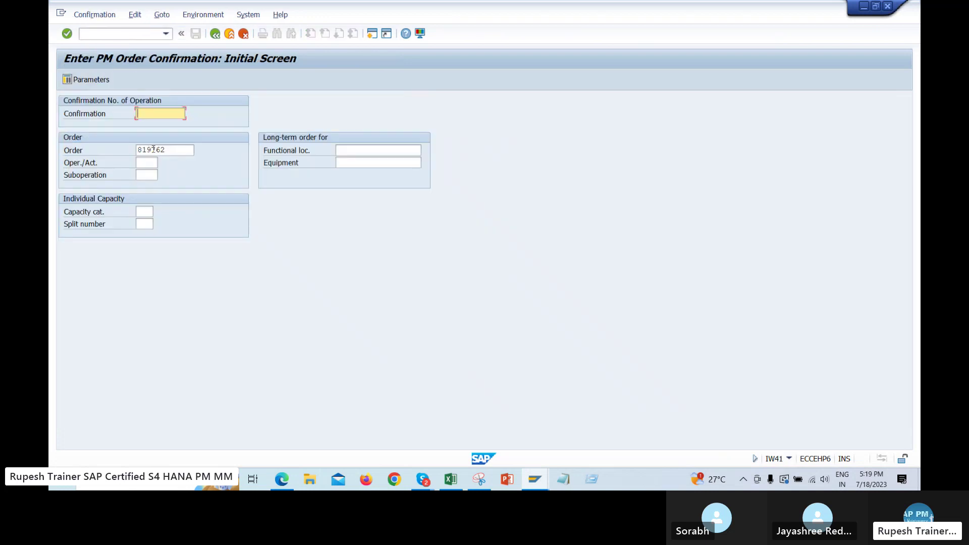
pyautogui.click(147, 162)
# Enter operation 0010 to open its actual-data confirmation
pyautogui.write('0010')
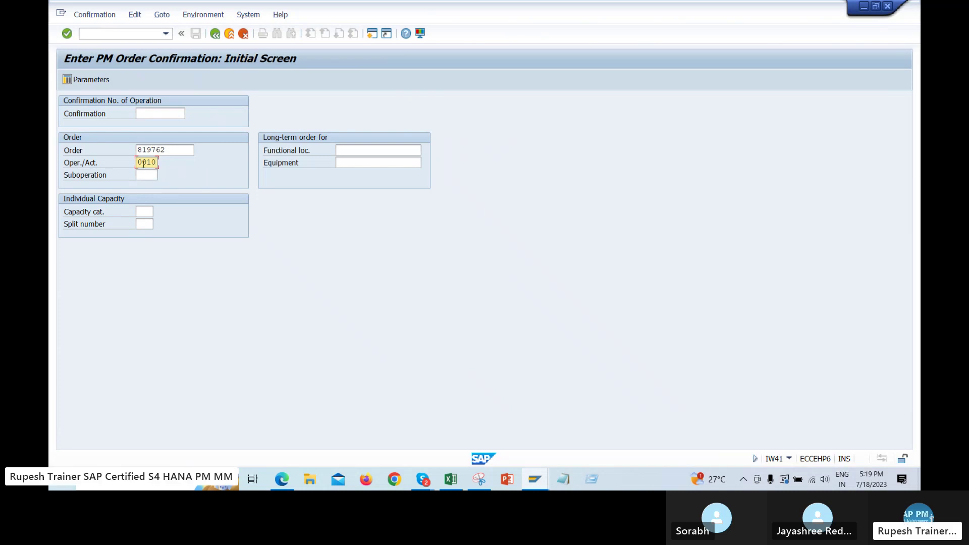
pyautogui.moveTo(136, 162); pyautogui.dragTo(177, 163)
pyautogui.press('Return')
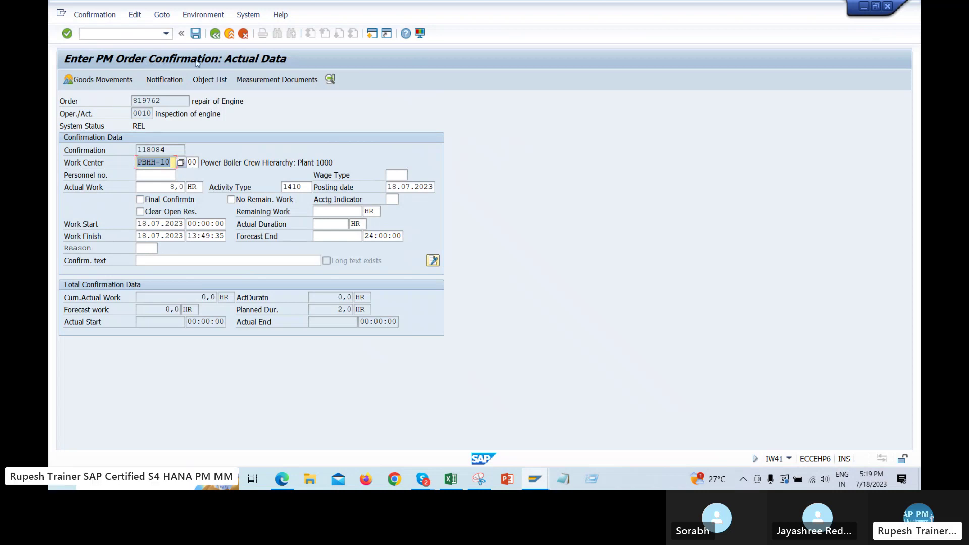
# Review confirmation 118084's work center, activity type 1410 and posting date 18.07.2023
pyautogui.click(132, 101)
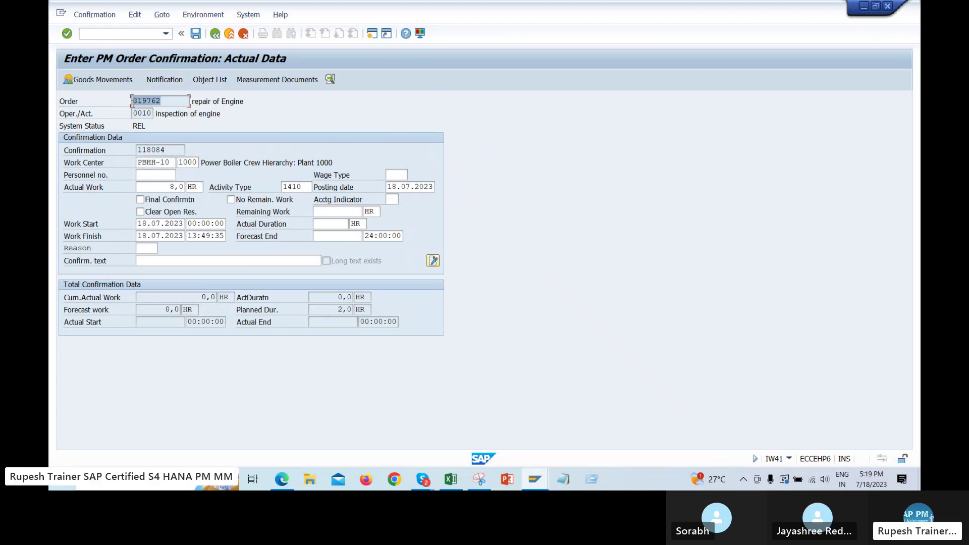
pyautogui.click(161, 150)
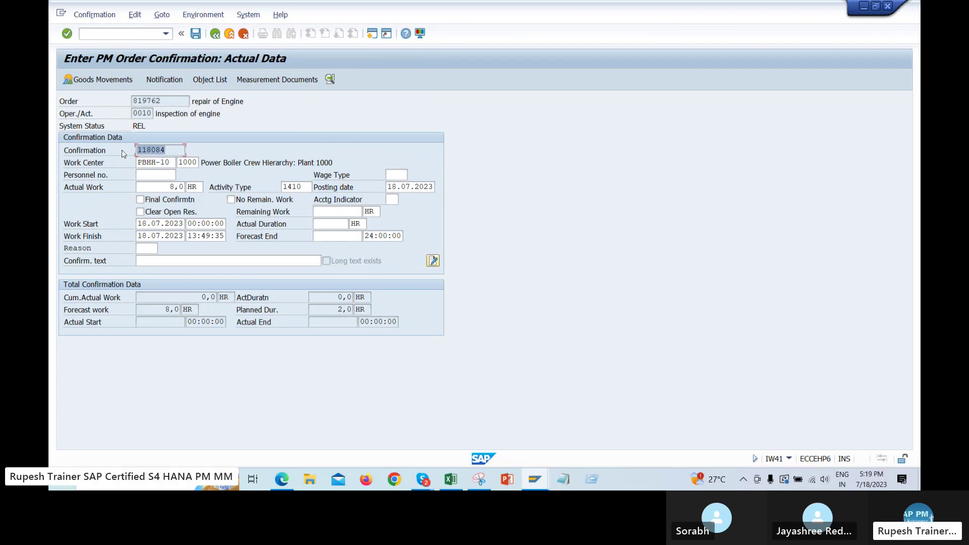
pyautogui.press('Tab')
pyautogui.press('Tab')
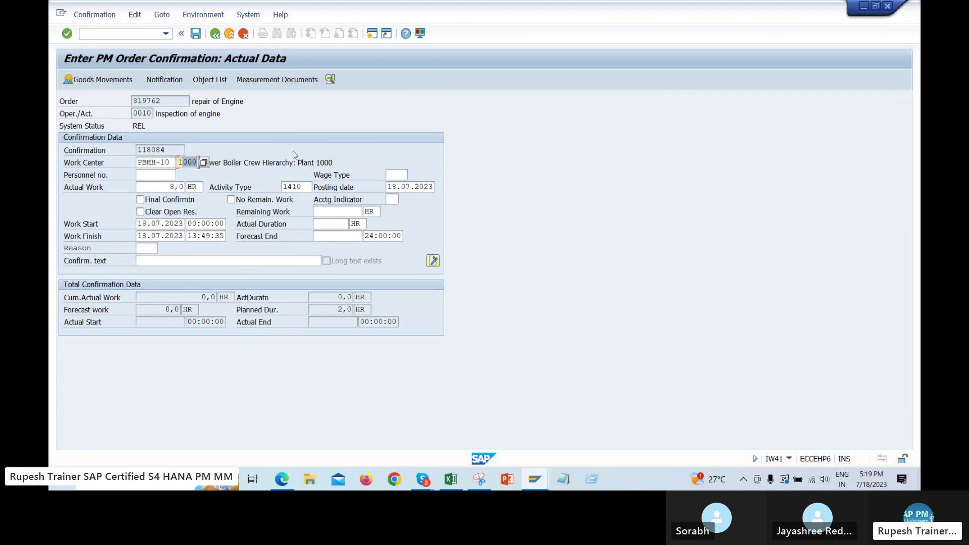
pyautogui.press('Tab')
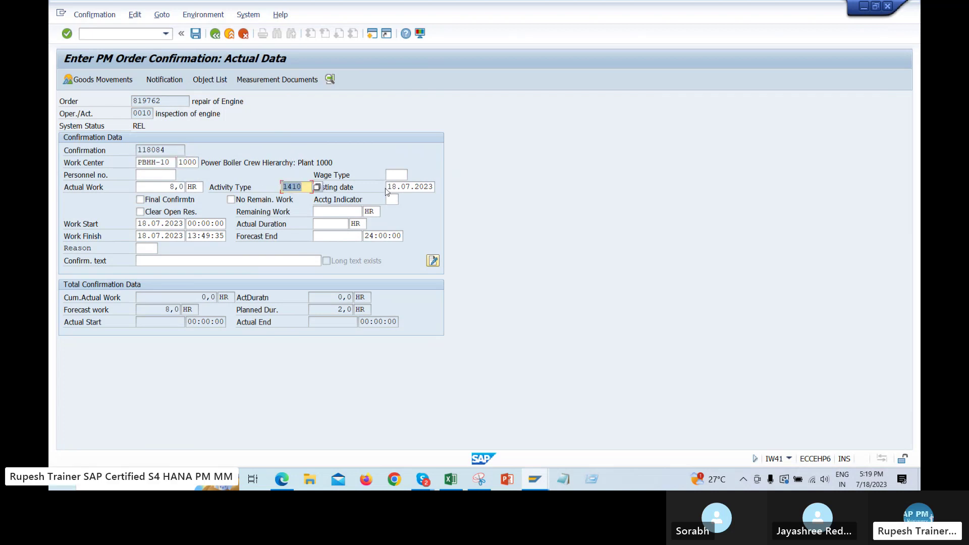
pyautogui.click(408, 184)
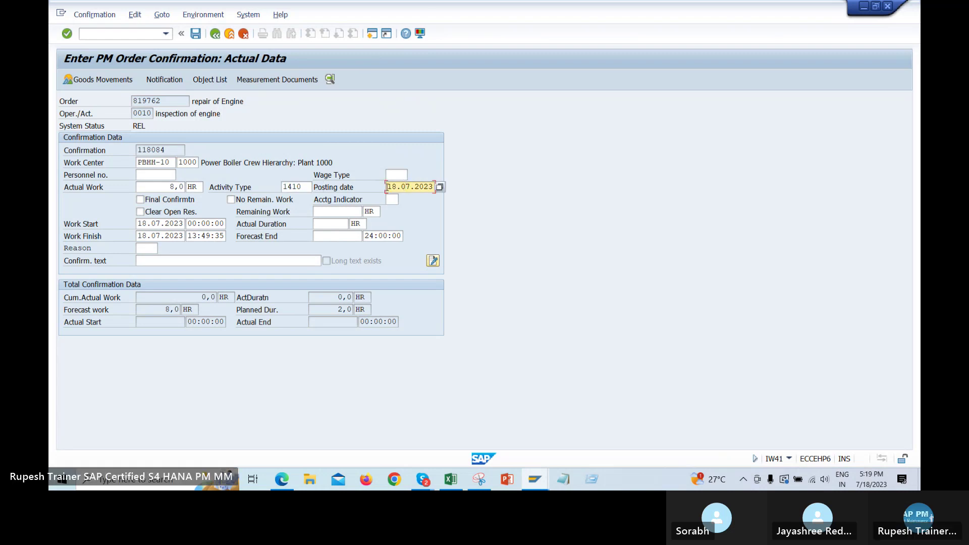
pyautogui.moveTo(386, 187); pyautogui.dragTo(447, 190)
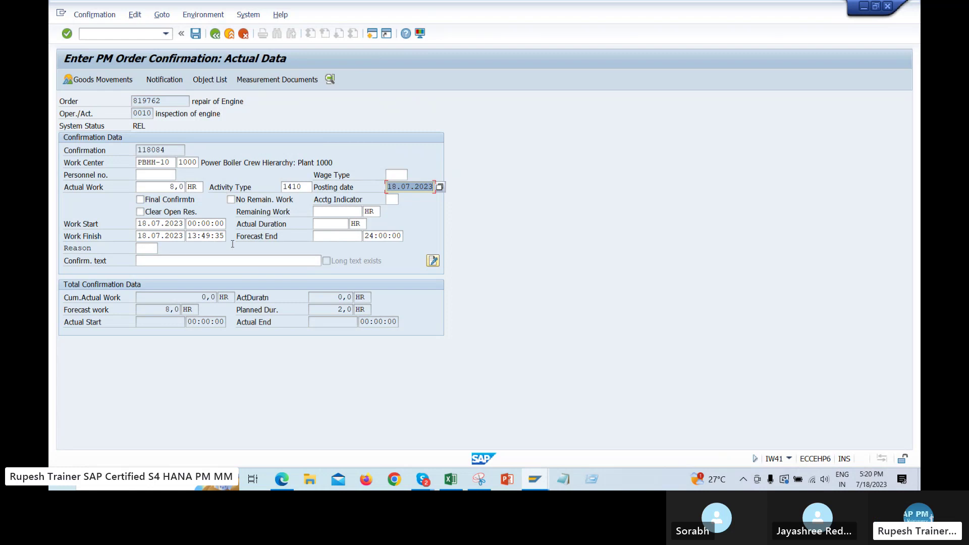
pyautogui.click(479, 479)
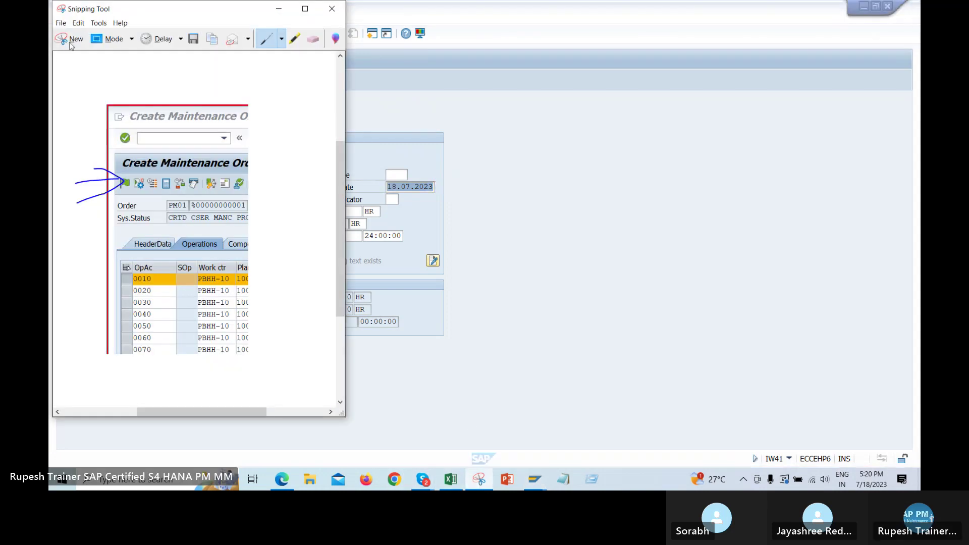
# Snip the IW41 Actual Data screen and circle Work Start and Final Confirmation in blue
pyautogui.click(71, 45)
pyautogui.moveTo(59, 45); pyautogui.dragTo(661, 396)
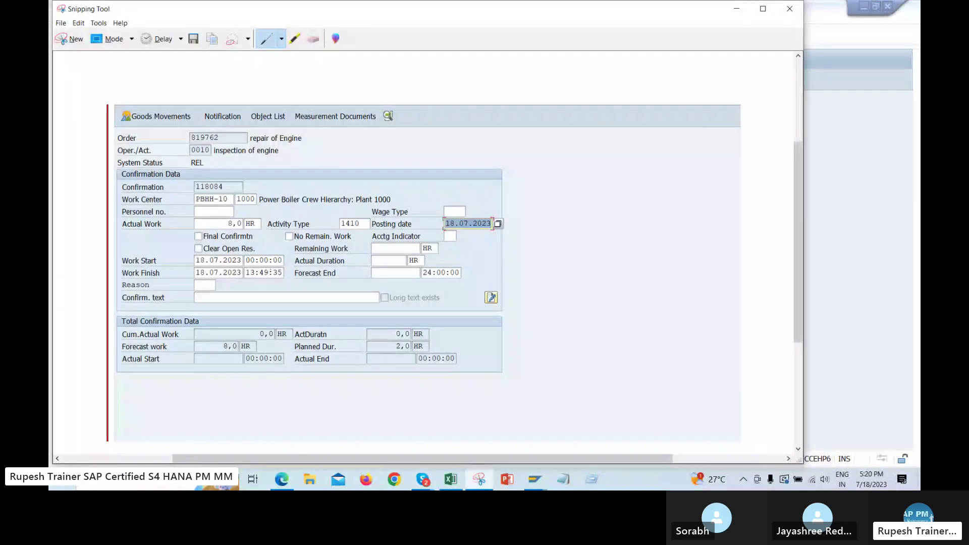
pyautogui.moveTo(263, 264); pyautogui.dragTo(281, 259)
pyautogui.moveTo(189, 244)
pyautogui.mouseDown()
pyautogui.moveTo(251, 239)
pyautogui.moveTo(227, 230)
pyautogui.moveTo(187, 239)
pyautogui.mouseUp()
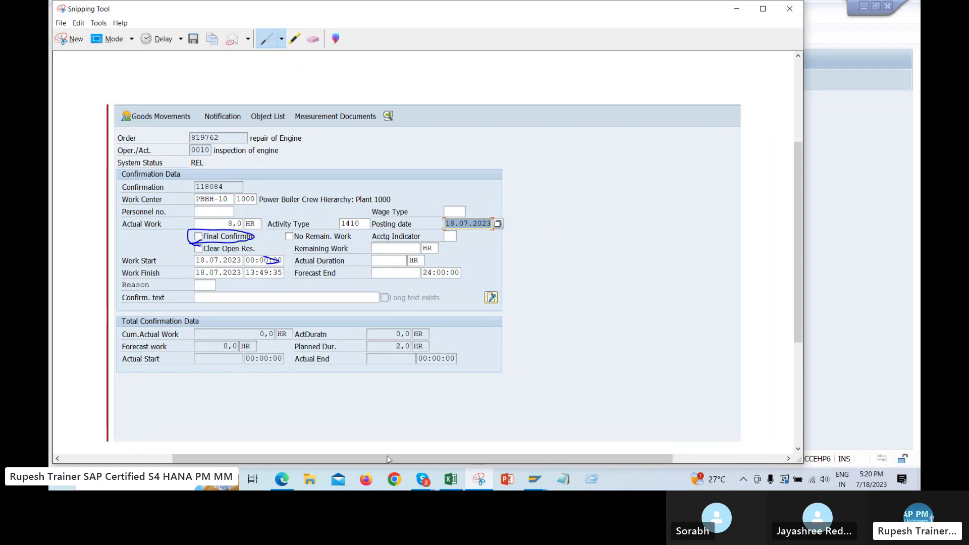
pyautogui.click(450, 479)
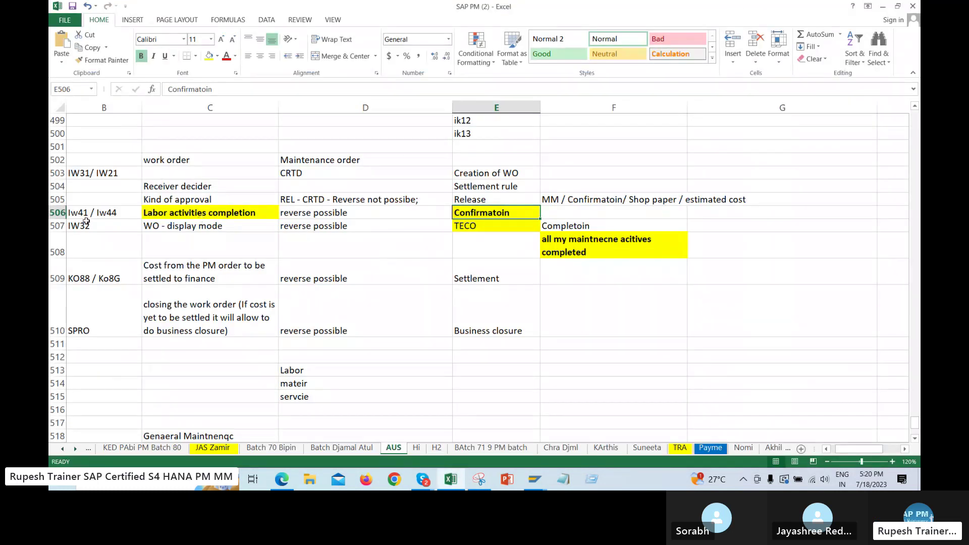
# Insert a blank row 507 above the IW32 entry in the notes
pyautogui.click(57, 226)
pyautogui.rightClick(197, 224)
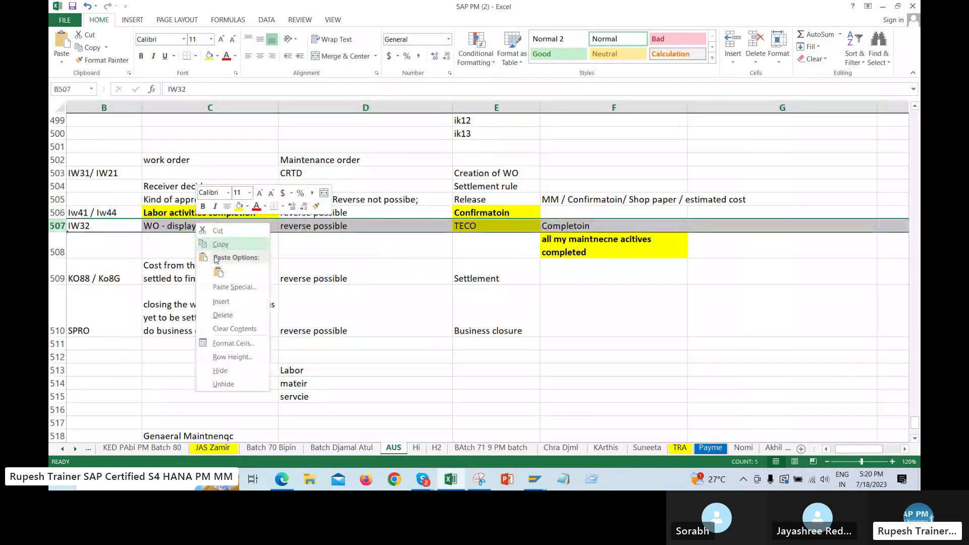
pyautogui.click(227, 302)
# Write 'IW41/ IW44 - Confirmatoin field' in D507, then go back to SAP
pyautogui.click(338, 223)
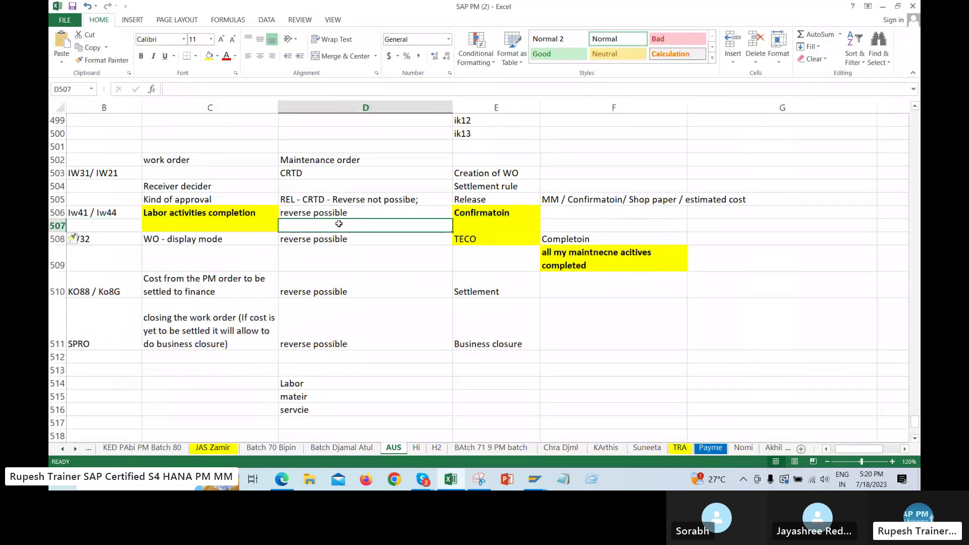
pyautogui.write('IW41/ ')
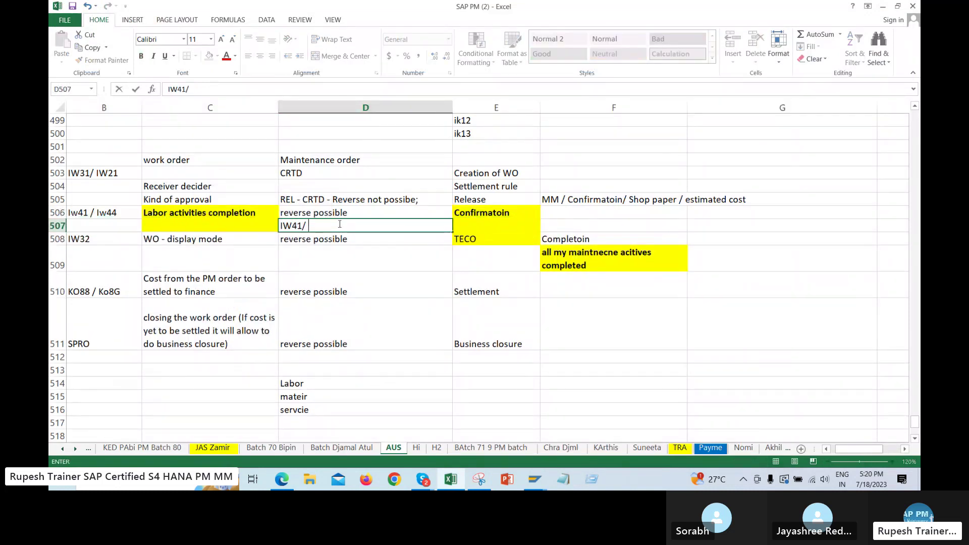
pyautogui.write('IW44 - Confirmatoinfiel')
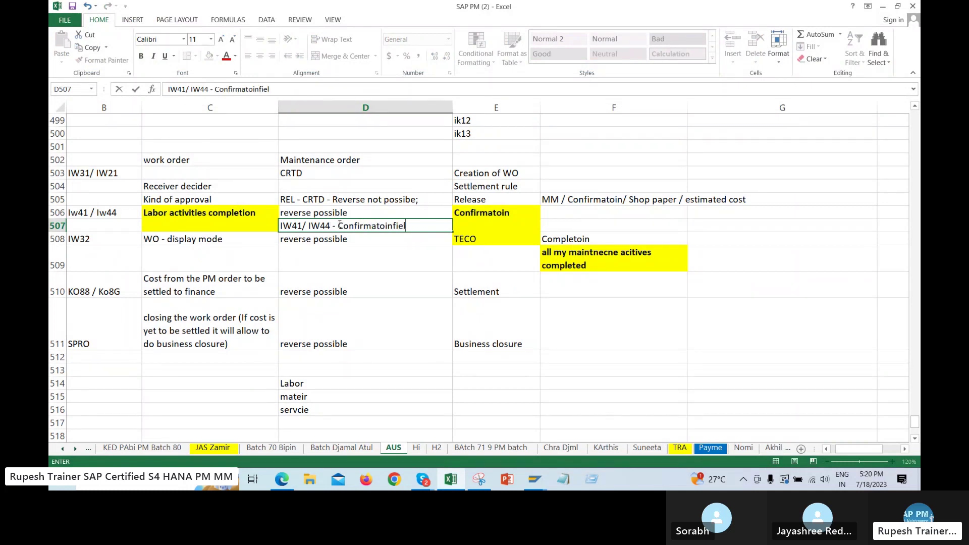
pyautogui.press('BackSpace')
pyautogui.press('BackSpace')
pyautogui.press('BackSpace')
pyautogui.press('BackSpace')
pyautogui.write('field')
pyautogui.press('BackSpace')
pyautogui.press('BackSpace')
pyautogui.write('ld')
pyautogui.press('Return')
pyautogui.click(340, 225)
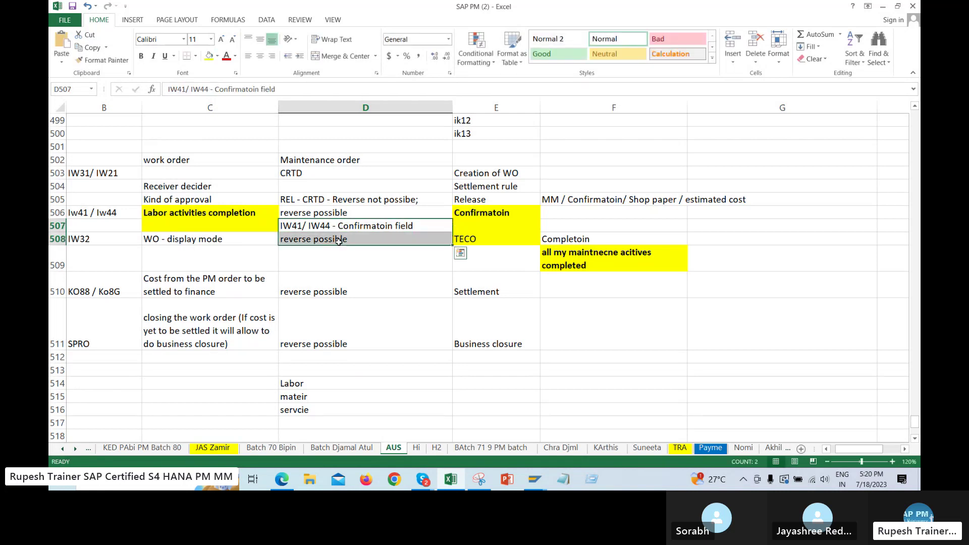
pyautogui.click(479, 479)
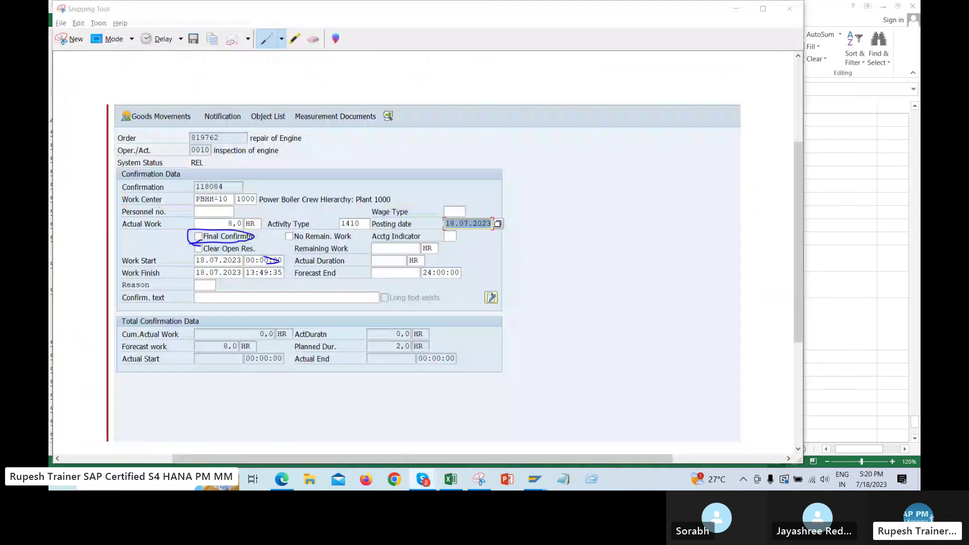
pyautogui.hotkey('alt', 'Tab')
pyautogui.hotkey('alt', 'Tab')
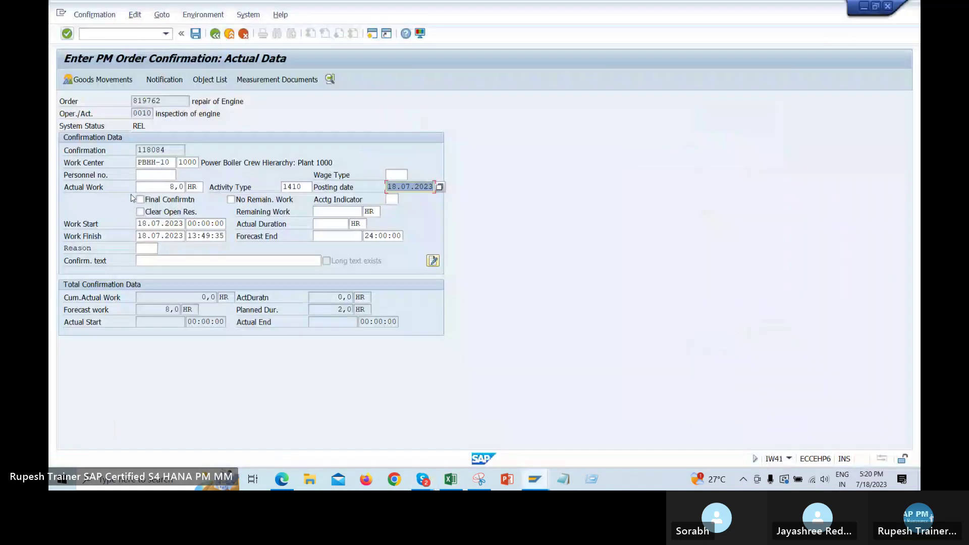
# Tick Final Confirmation for operation 0010 so No Remaining Work is also set
pyautogui.click(141, 200)
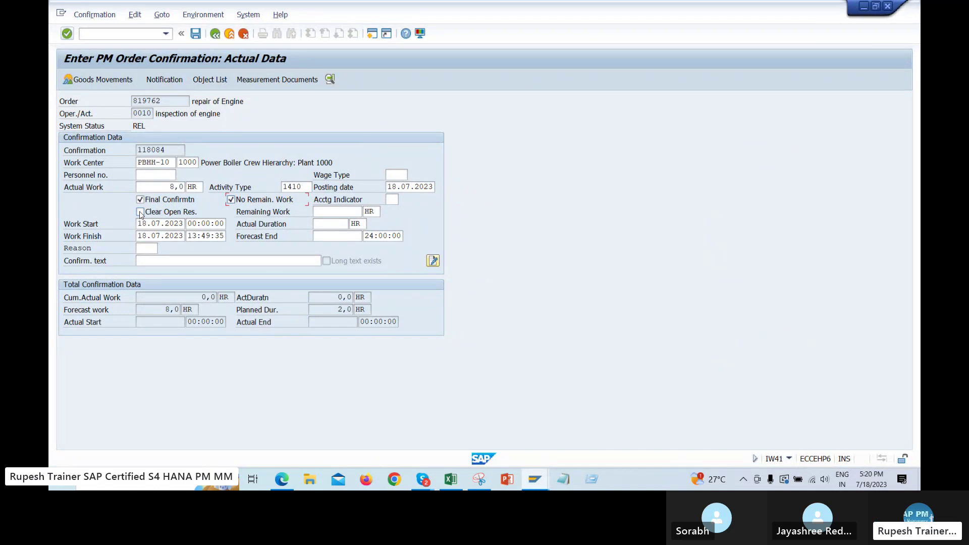
# Enter 10 in D532, 8 in D534 and 2 in E534, then select each value
pyautogui.click(450, 481)
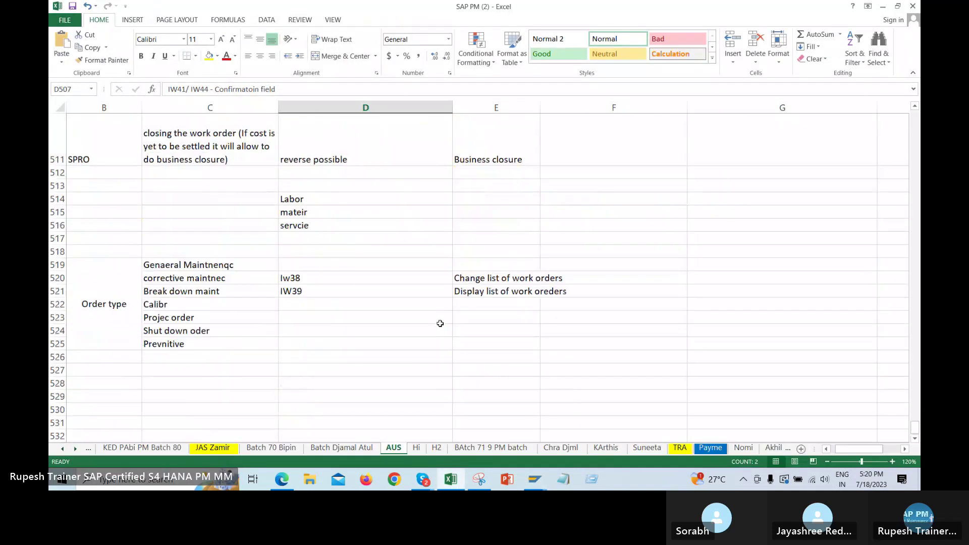
pyautogui.scroll(-3, 434, 318)
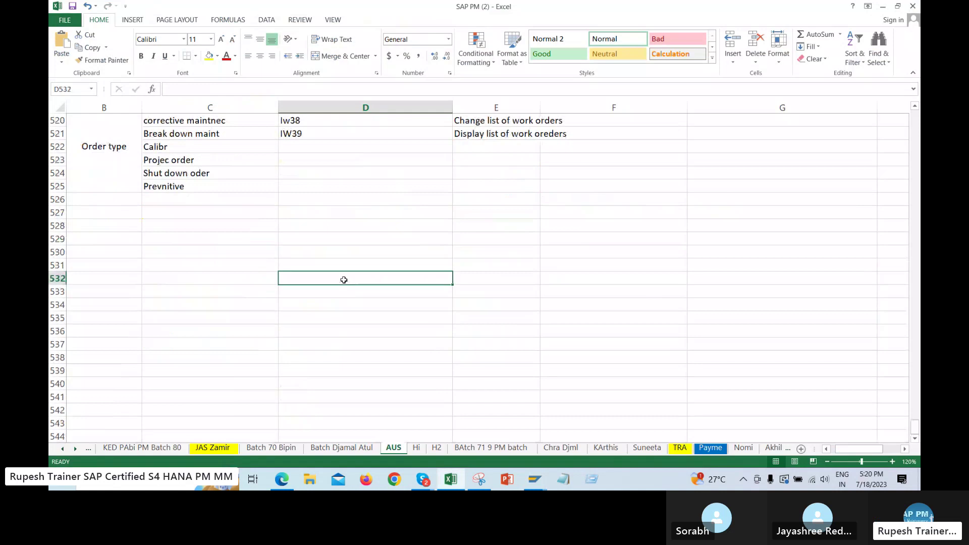
pyautogui.write('10')
pyautogui.press('Return')
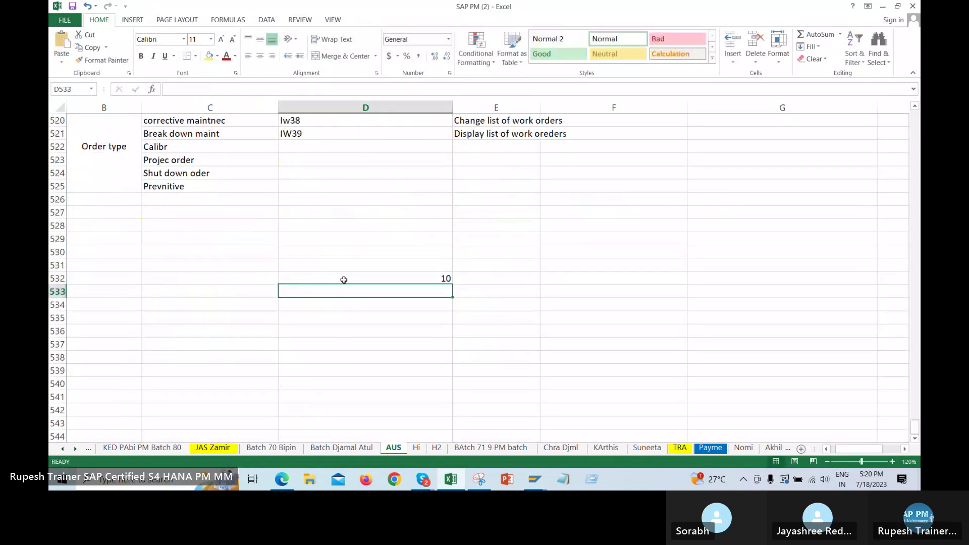
pyautogui.press('Return')
pyautogui.write('8')
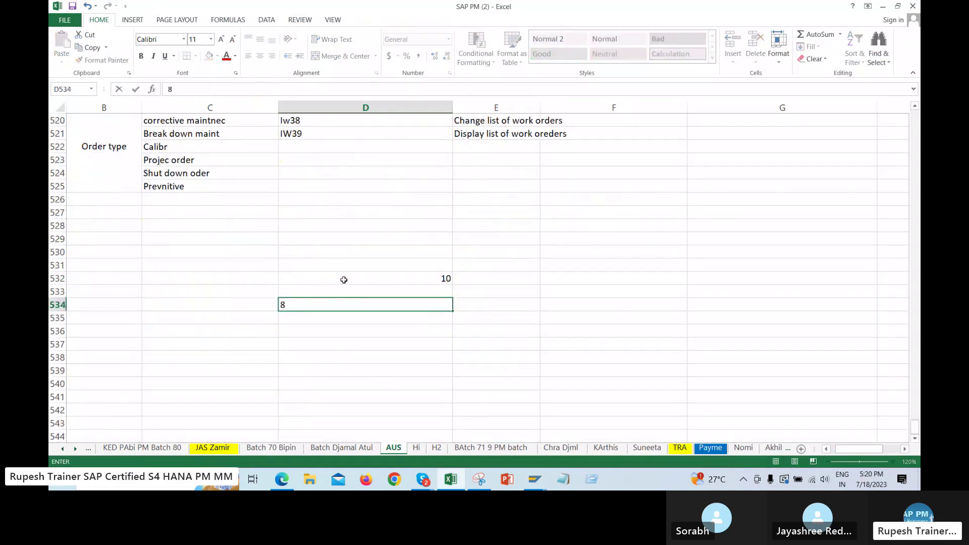
pyautogui.press('Return')
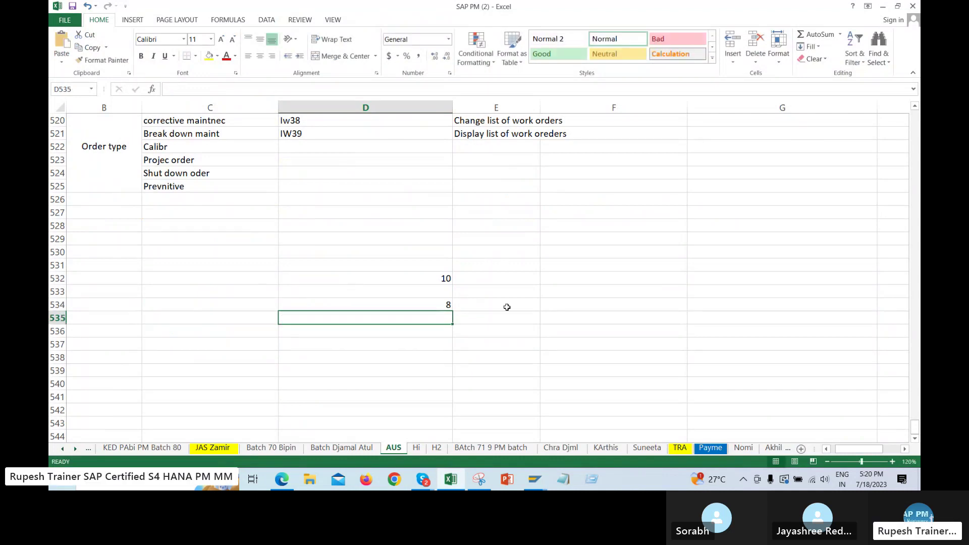
pyautogui.click(527, 307)
pyautogui.write('2')
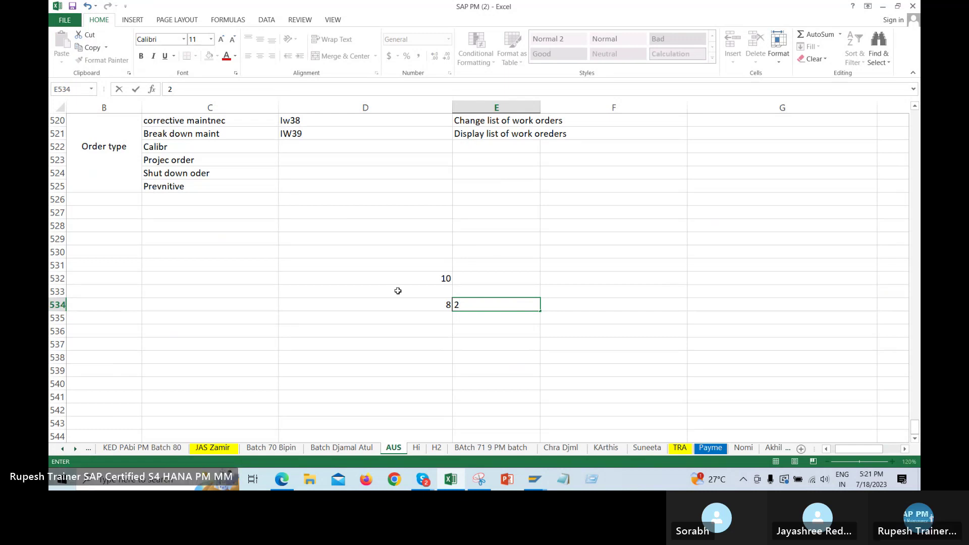
pyautogui.click(421, 278)
pyautogui.click(418, 303)
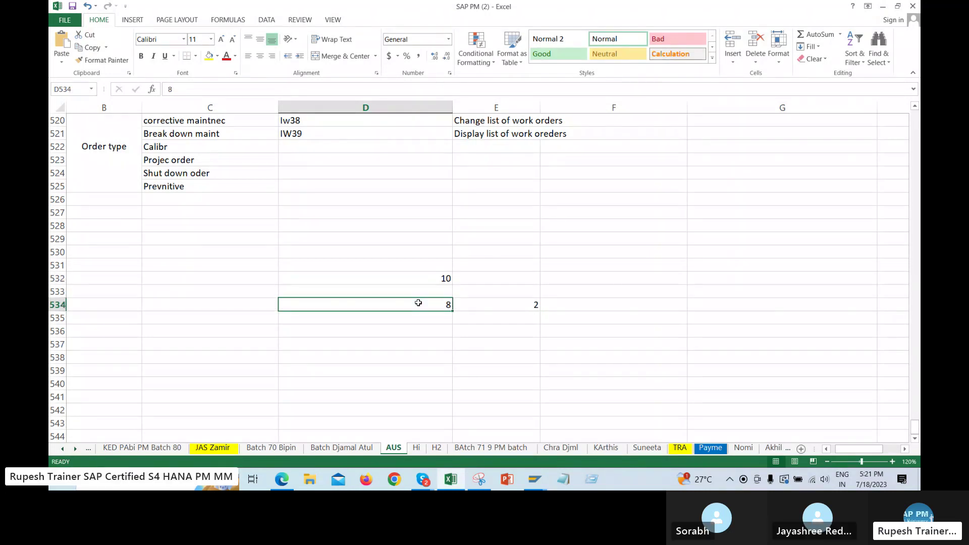
pyautogui.click(501, 305)
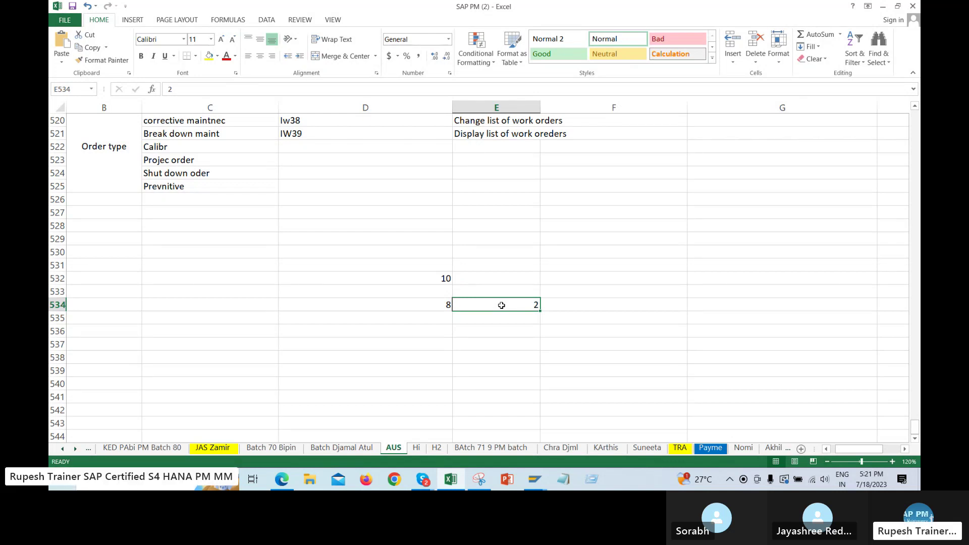
# Tick Clear Open Reservations on the order 819762 confirmation
pyautogui.hotkey('alt', 'Tab')
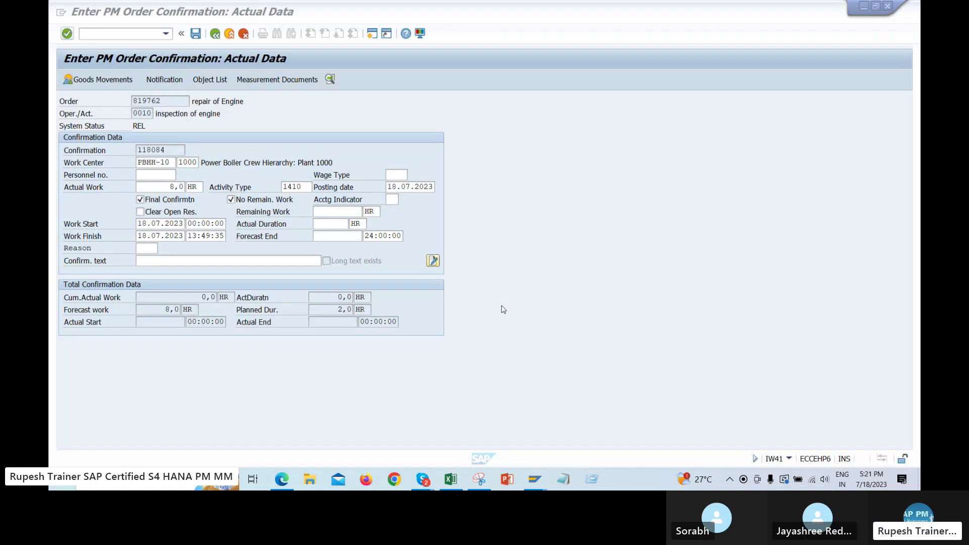
pyautogui.hotkey('alt', 'Tab')
pyautogui.moveTo(527, 277); pyautogui.dragTo(520, 357)
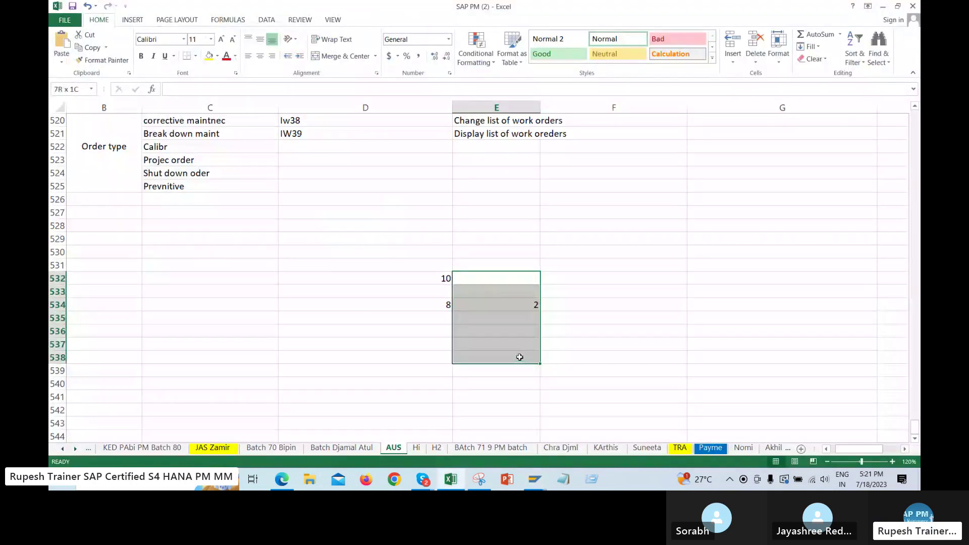
pyautogui.hotkey('alt', 'Tab')
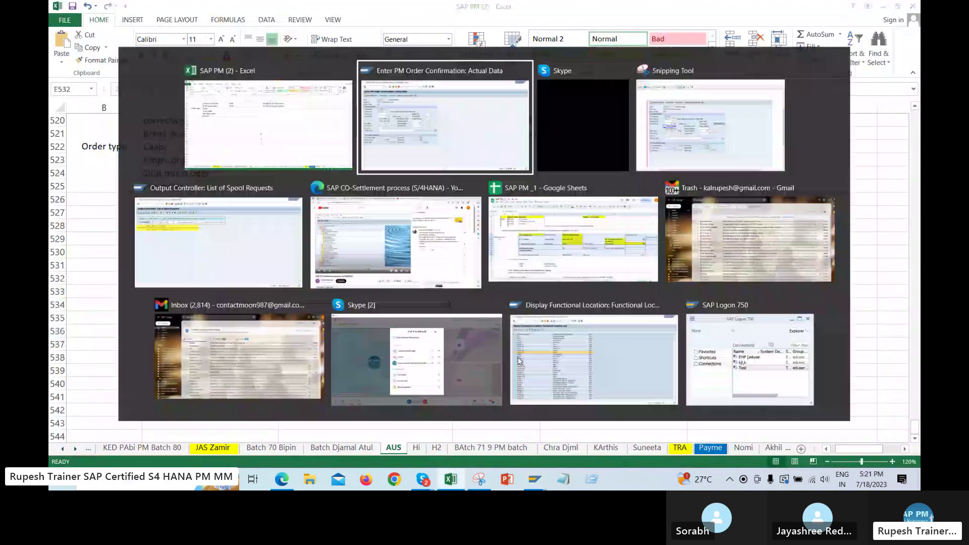
pyautogui.click(142, 211)
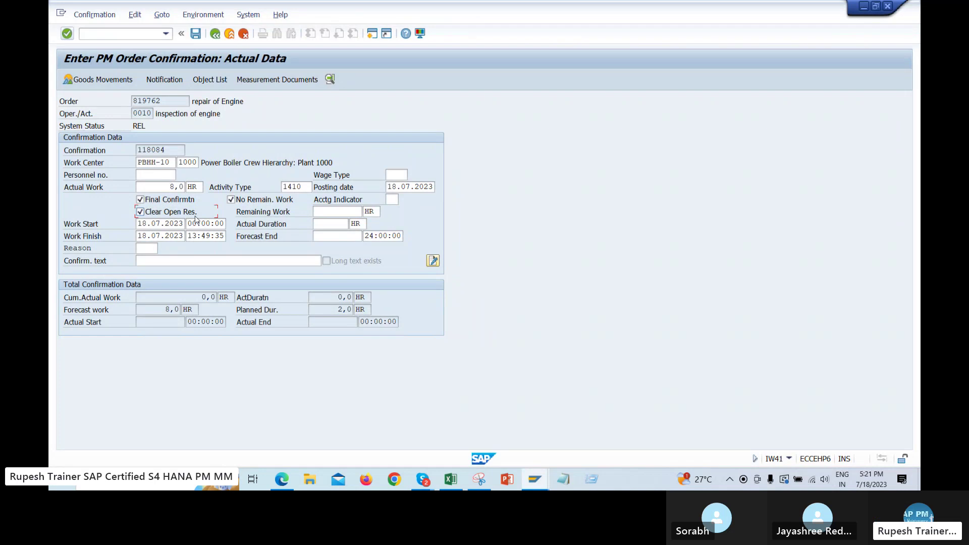
# Select the worked-example values in Excel cells E530 to E538
pyautogui.hotkey('alt', 'Tab')
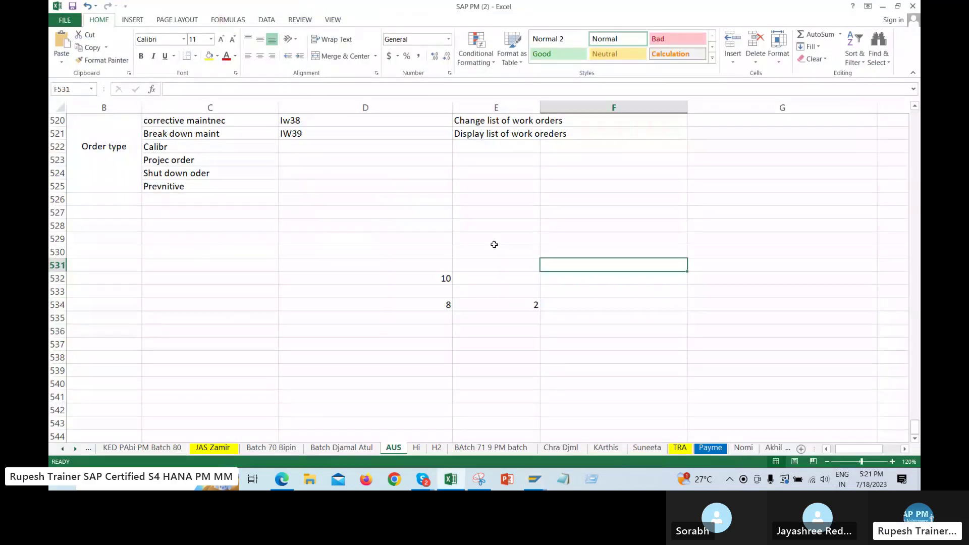
pyautogui.moveTo(494, 244); pyautogui.dragTo(497, 359)
pyautogui.click(500, 308)
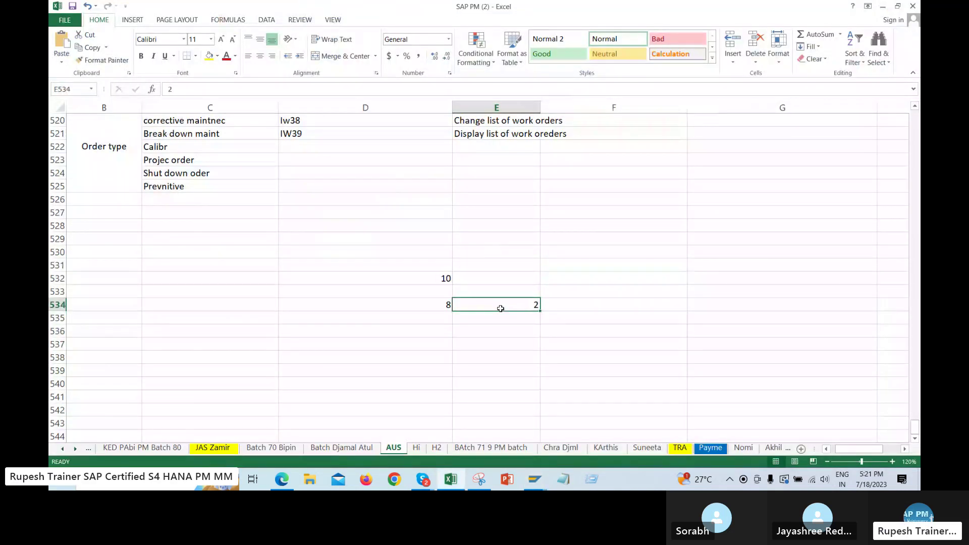
pyautogui.click(649, 305)
pyautogui.moveTo(518, 278); pyautogui.dragTo(506, 359)
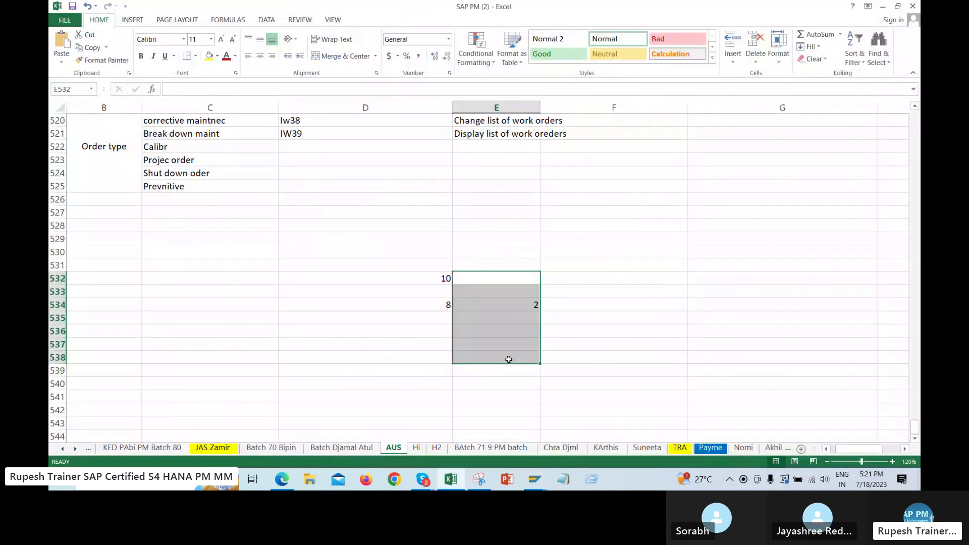
pyautogui.hotkey('alt', 'Tab')
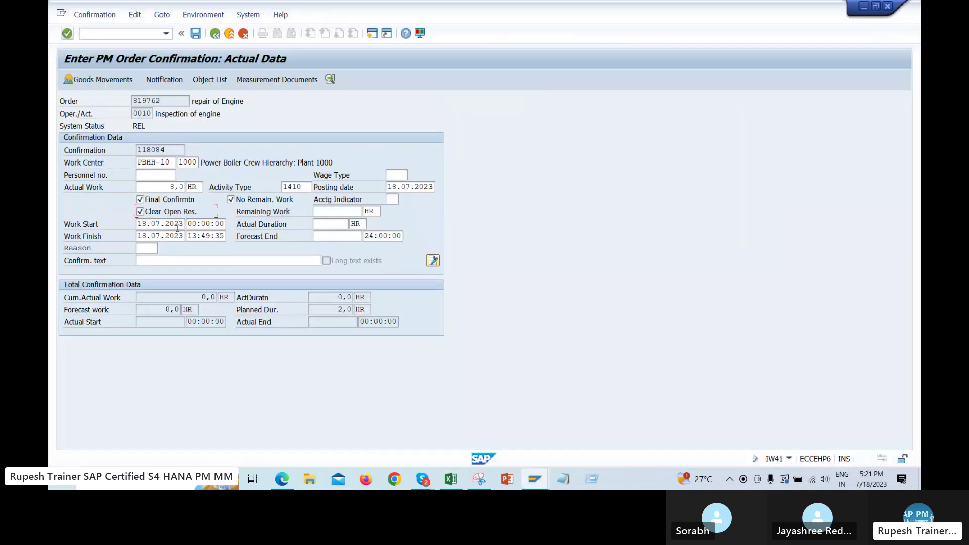
pyautogui.hotkey('alt', 'Tab')
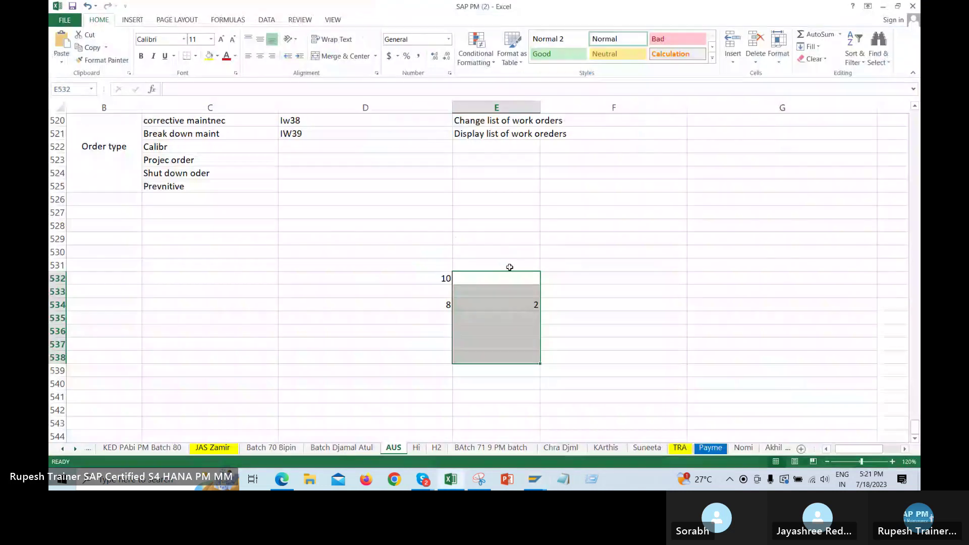
pyautogui.click(684, 322)
# Dismiss the information message and re-tick Final Confirmation with 8,0 HR actual work
pyautogui.hotkey('alt', 'Tab')
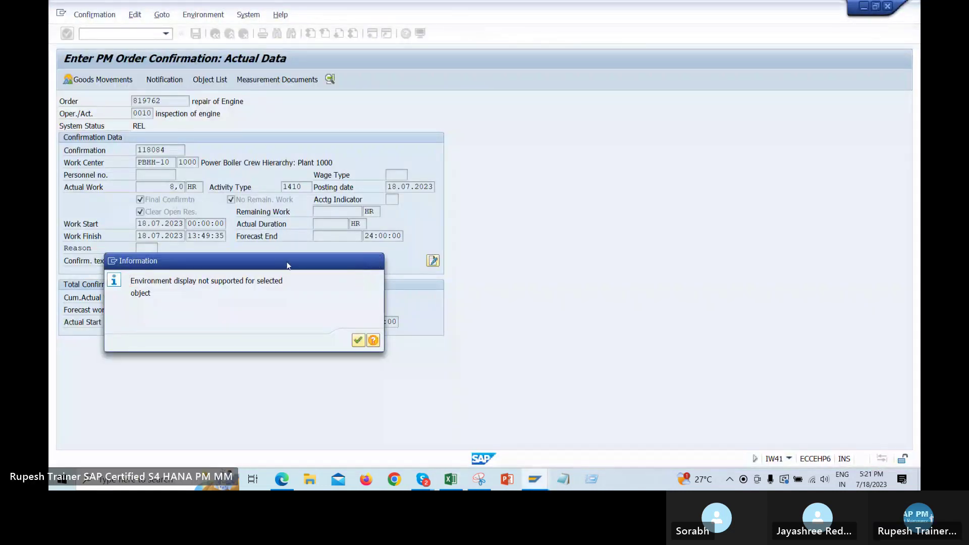
pyautogui.click(376, 261)
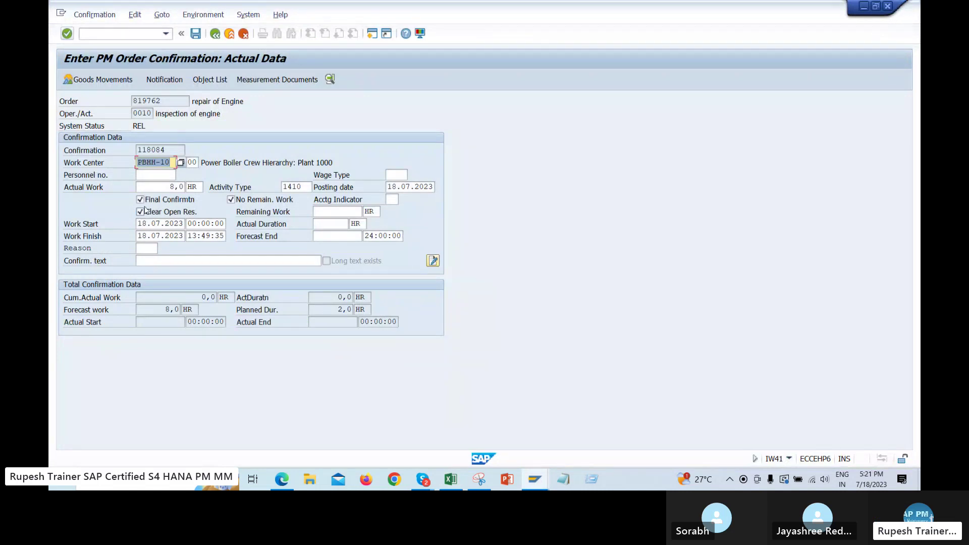
pyautogui.click(150, 200)
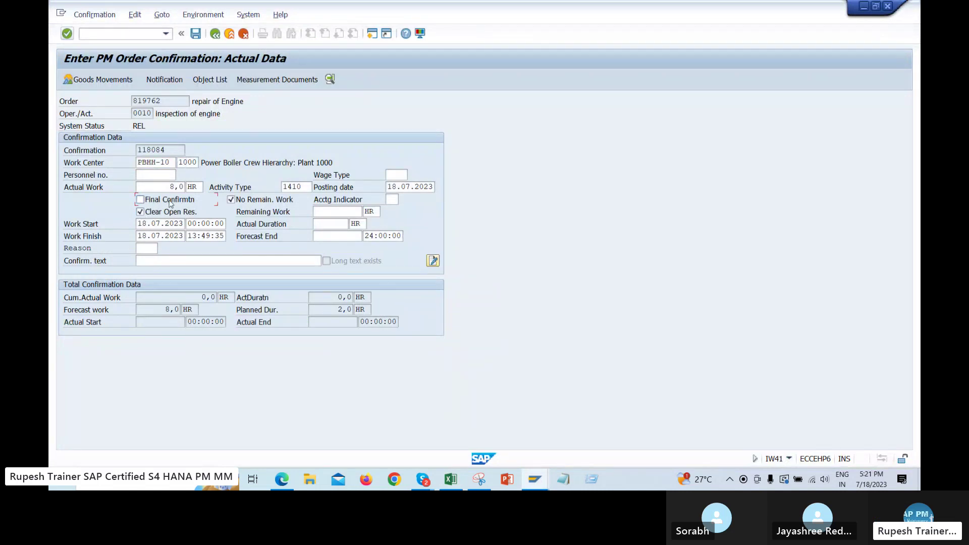
pyautogui.moveTo(158, 112); pyautogui.dragTo(217, 115)
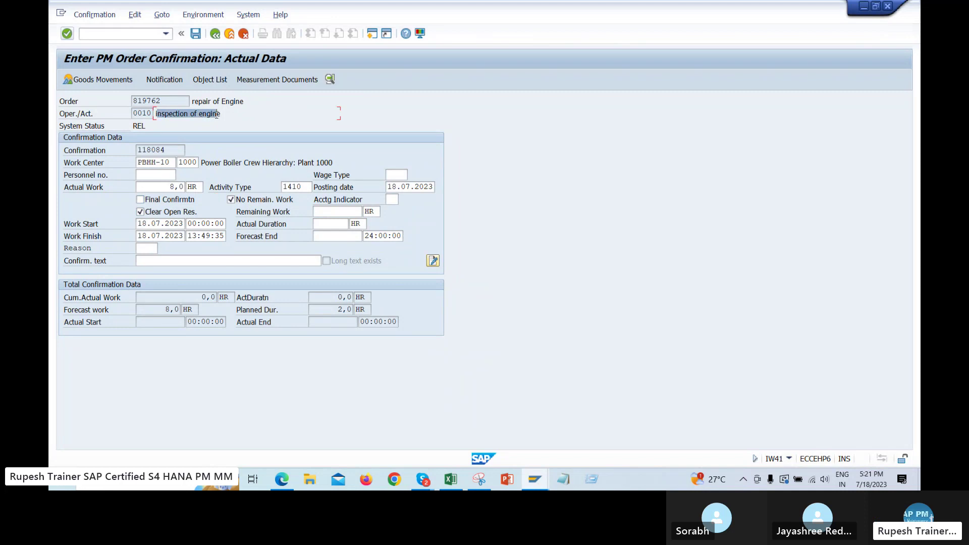
pyautogui.moveTo(162, 187); pyautogui.dragTo(206, 189)
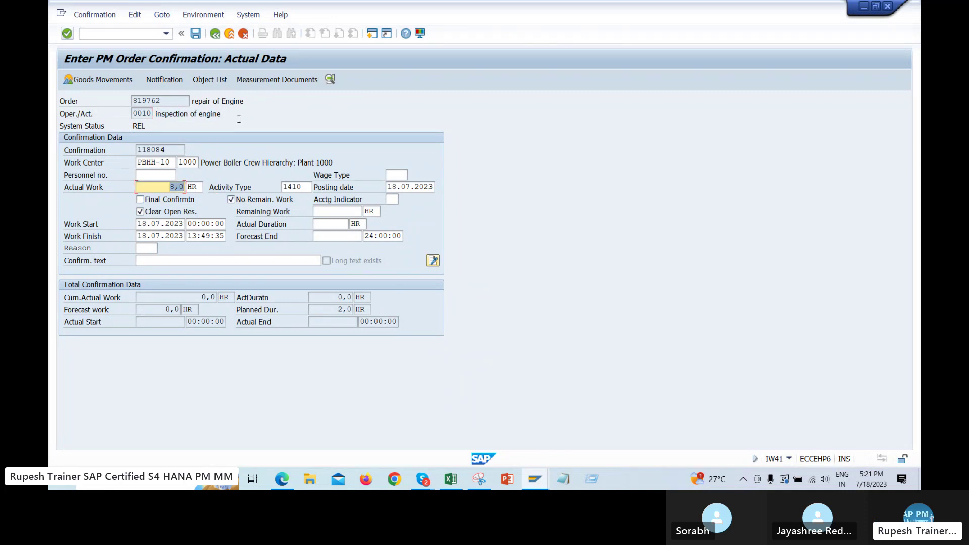
pyautogui.moveTo(223, 114); pyautogui.dragTo(154, 114)
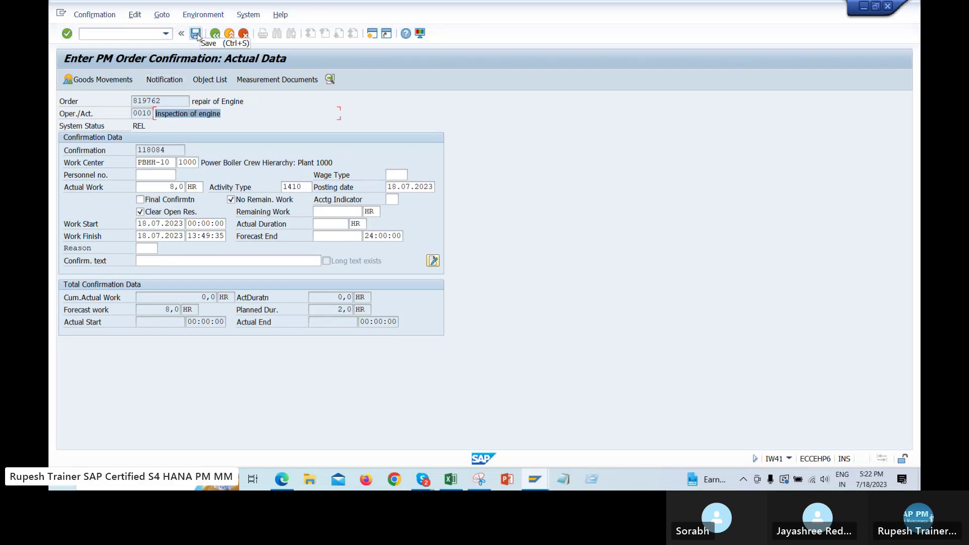
pyautogui.click(139, 201)
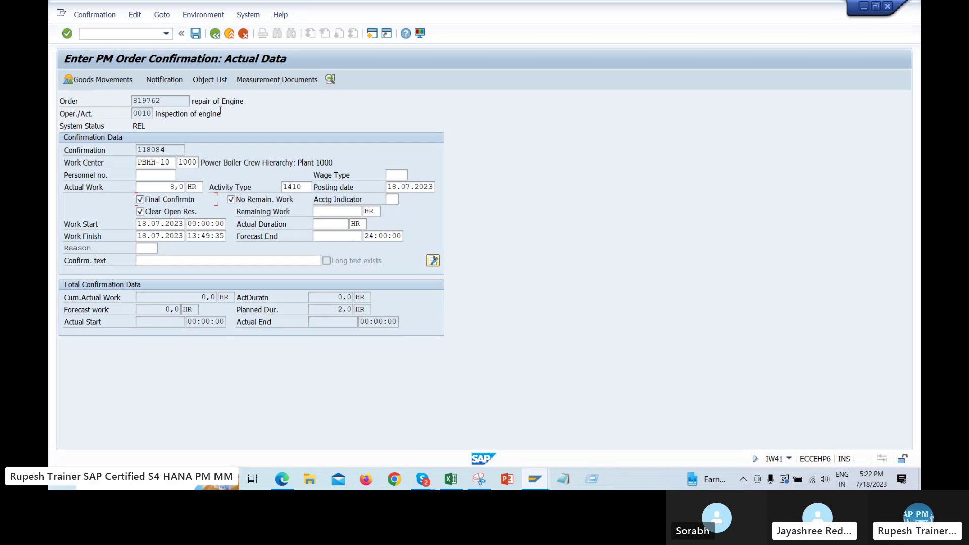
pyautogui.click(134, 114)
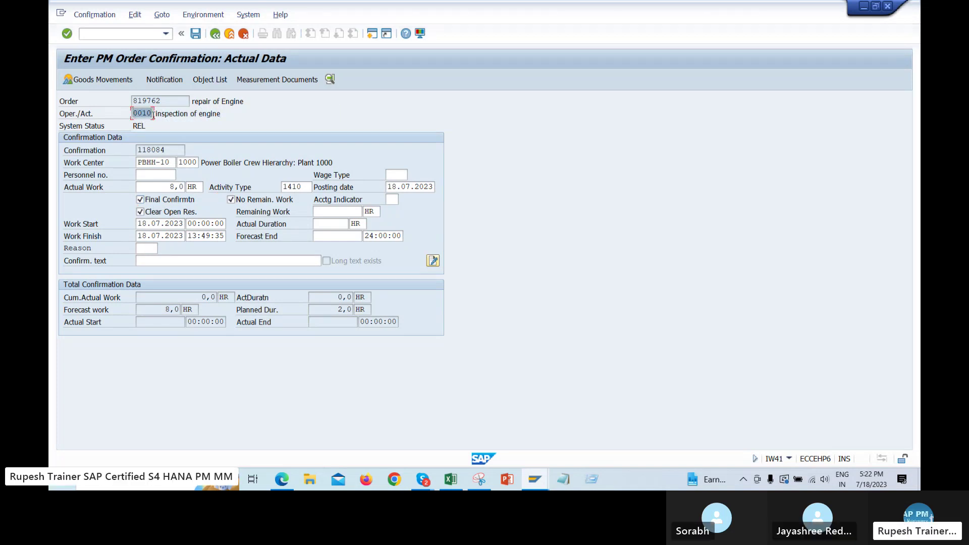
pyautogui.moveTo(134, 114); pyautogui.dragTo(158, 116)
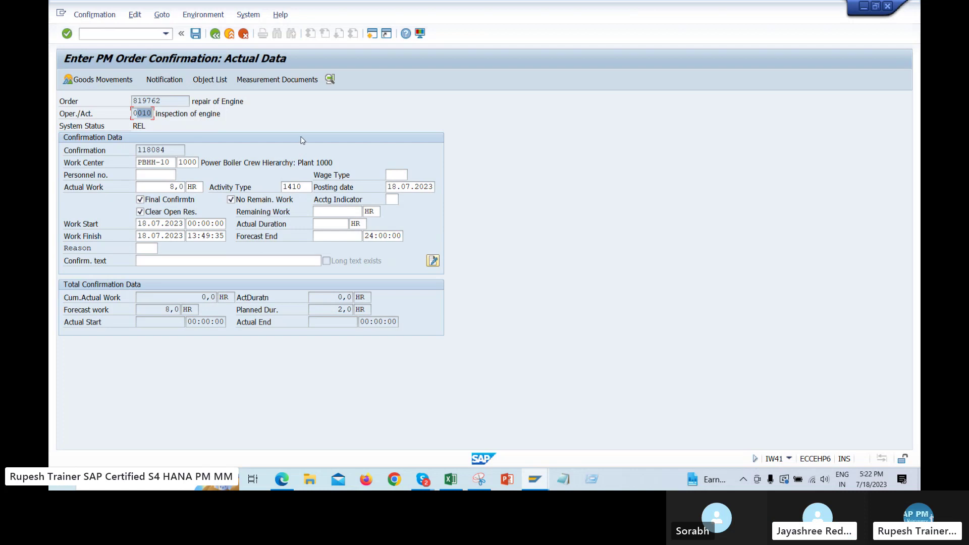
pyautogui.moveTo(223, 114); pyautogui.dragTo(165, 112)
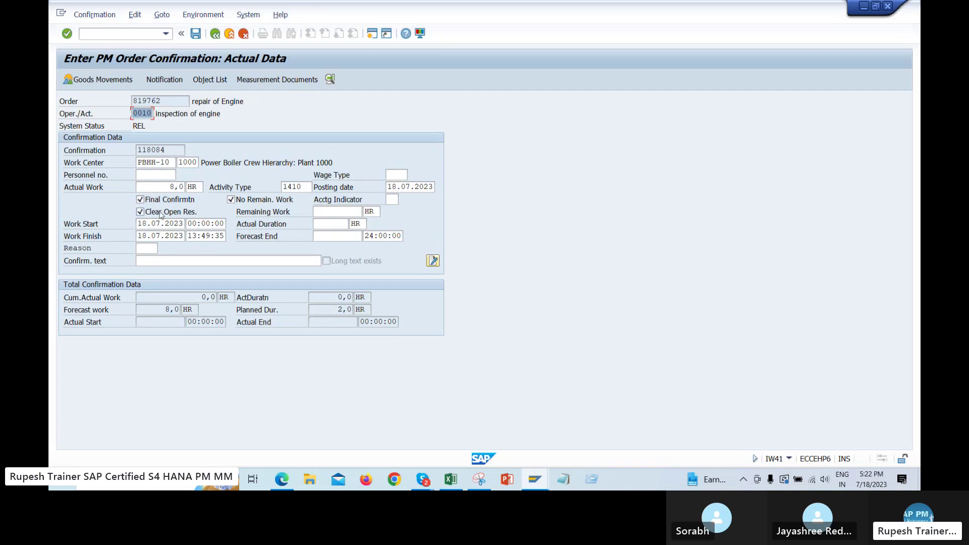
pyautogui.click(248, 203)
pyautogui.press('F1')
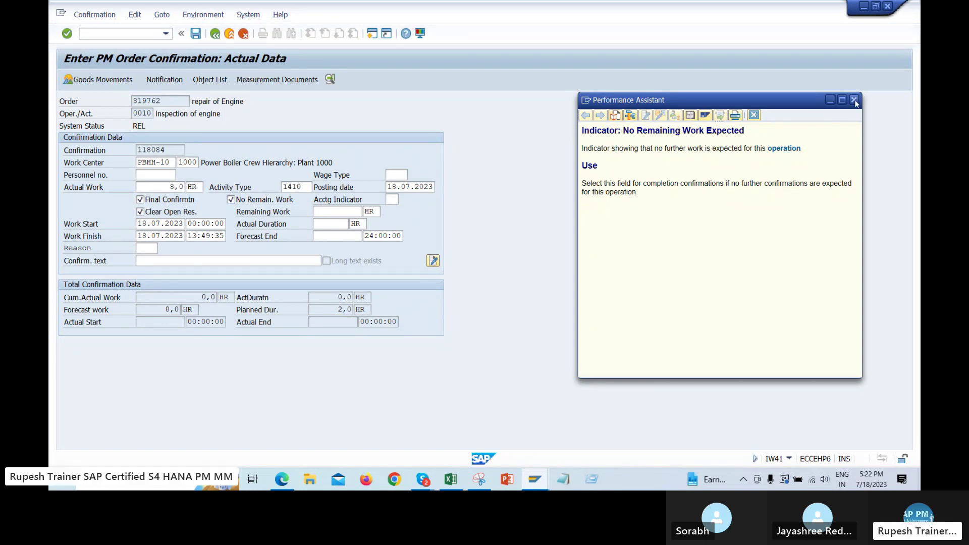
pyautogui.click(855, 101)
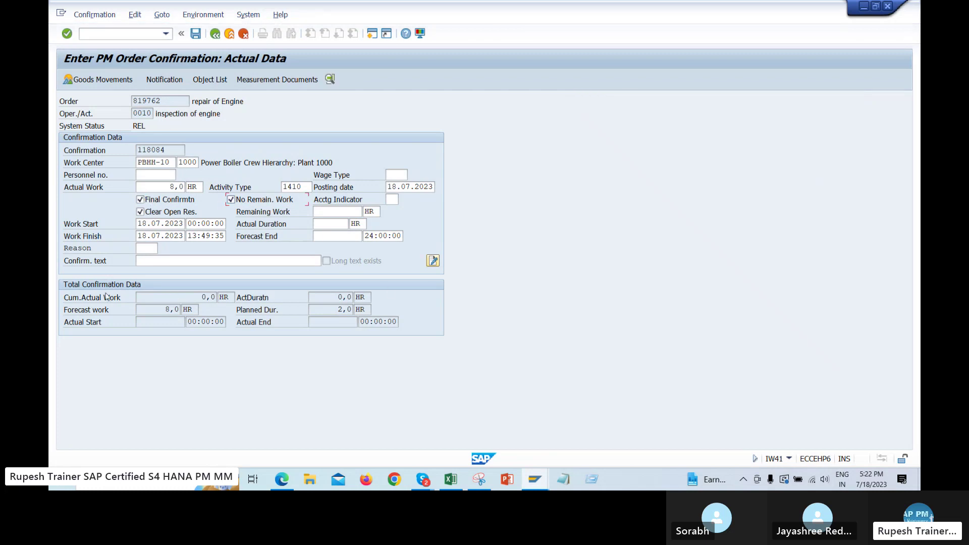
pyautogui.doubleClick(162, 186)
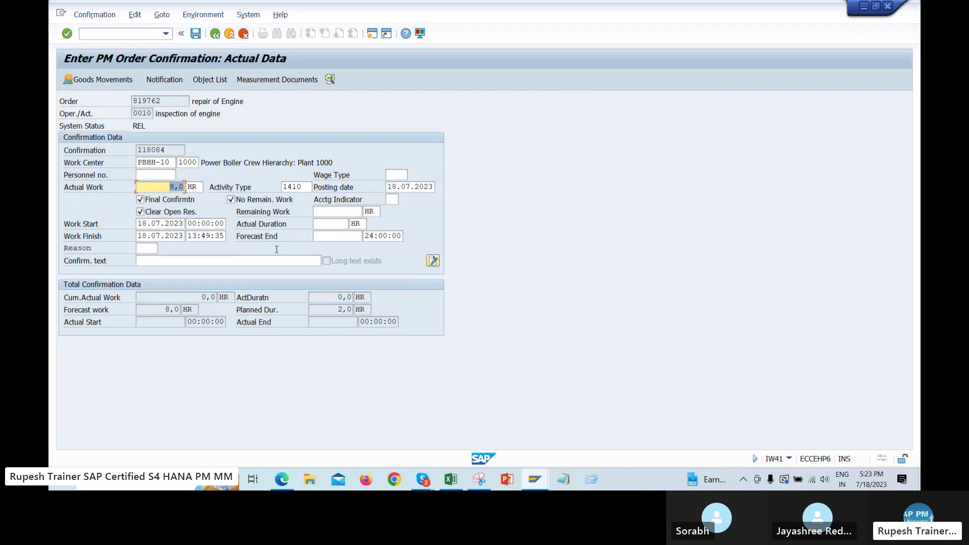
# Overwrite actual work with 19, passing the activity type 1410 warning to get 19,0 HR
pyautogui.write('19')
pyautogui.press('Return')
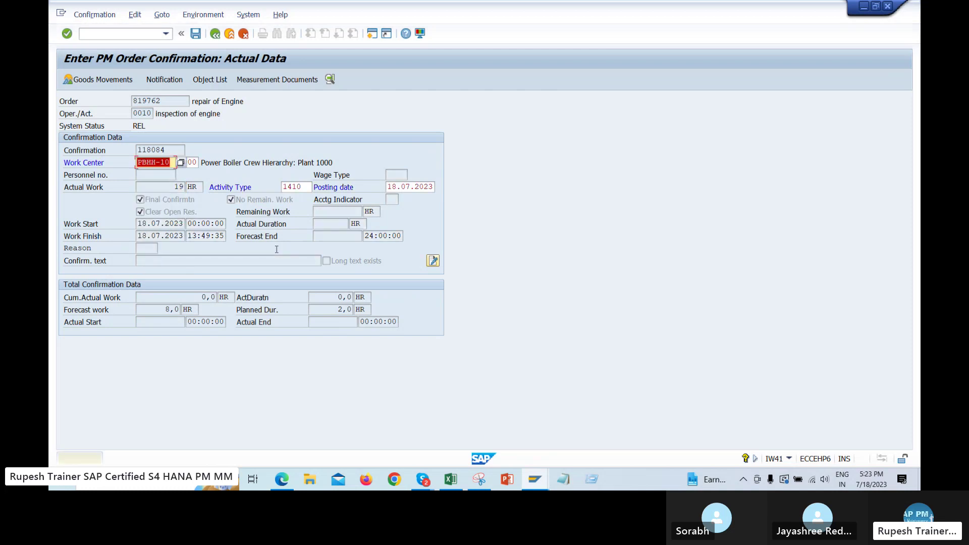
pyautogui.press('Return')
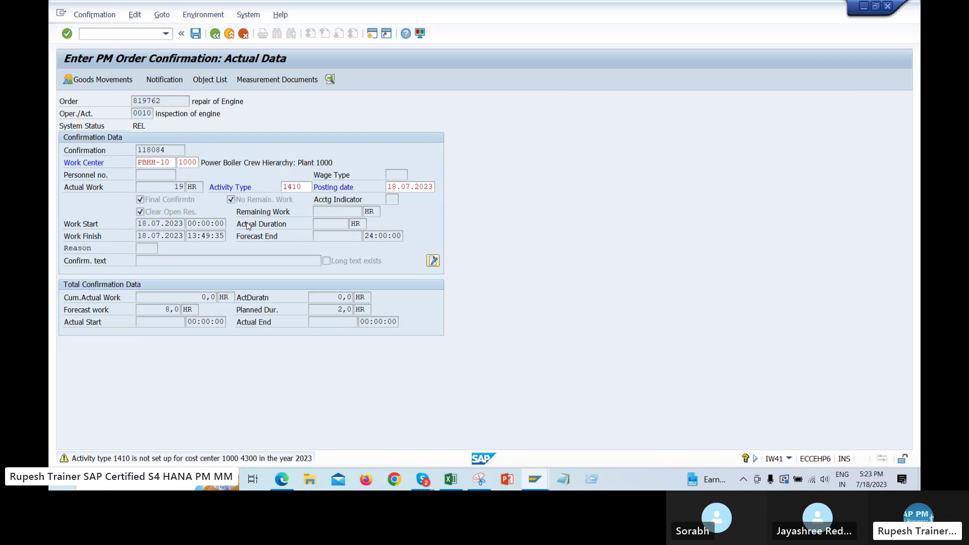
pyautogui.doubleClick(169, 188)
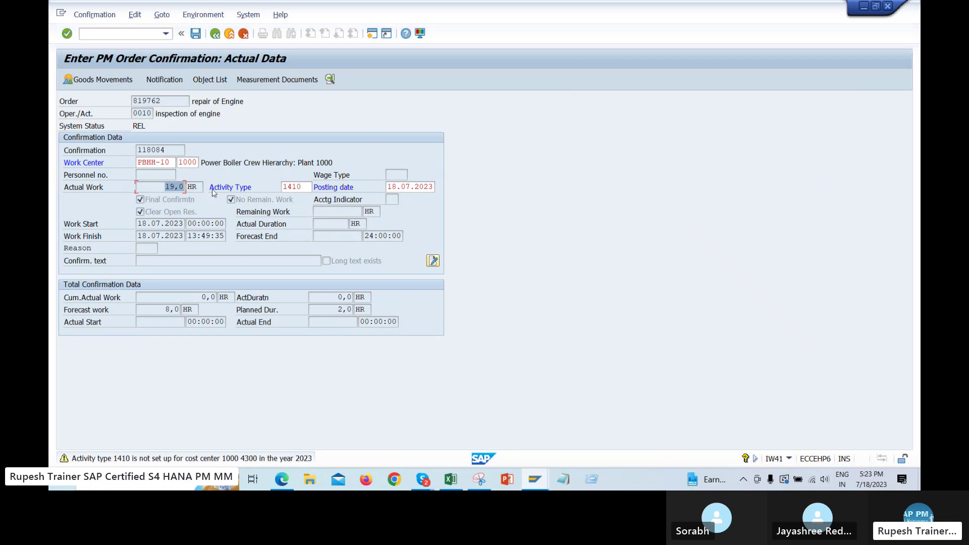
# Save the operation 0010 confirmation despite the actual-cost error, then open IW32 for order 819762
pyautogui.click(195, 33)
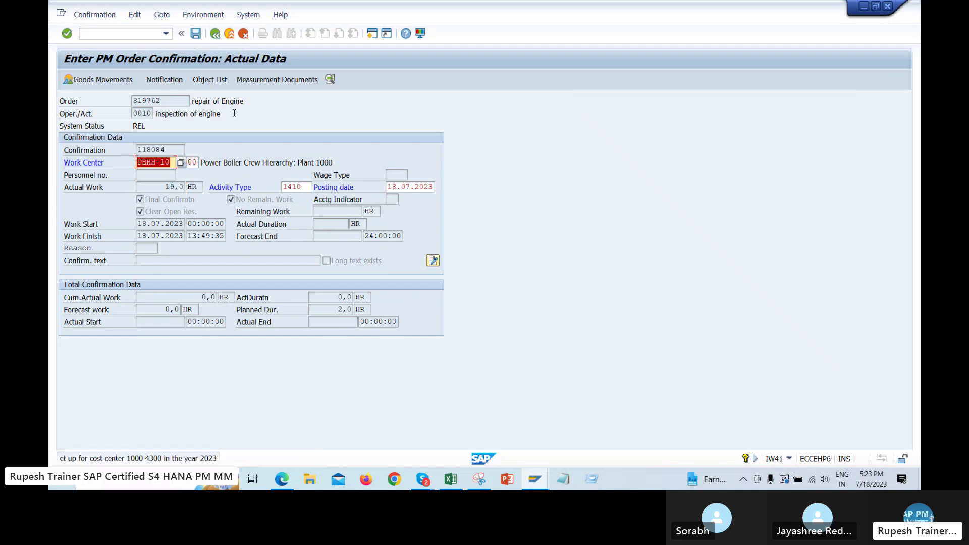
pyautogui.press('Return')
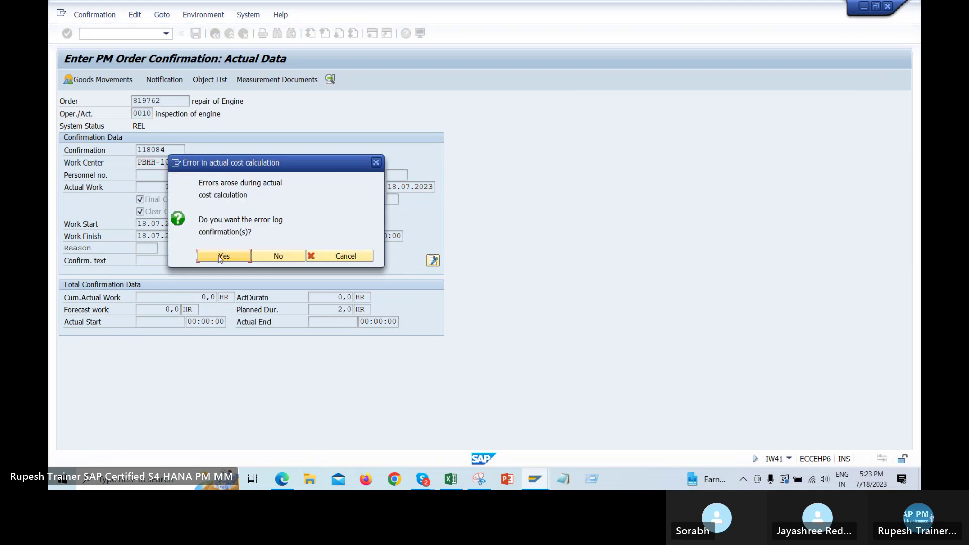
pyautogui.click(220, 256)
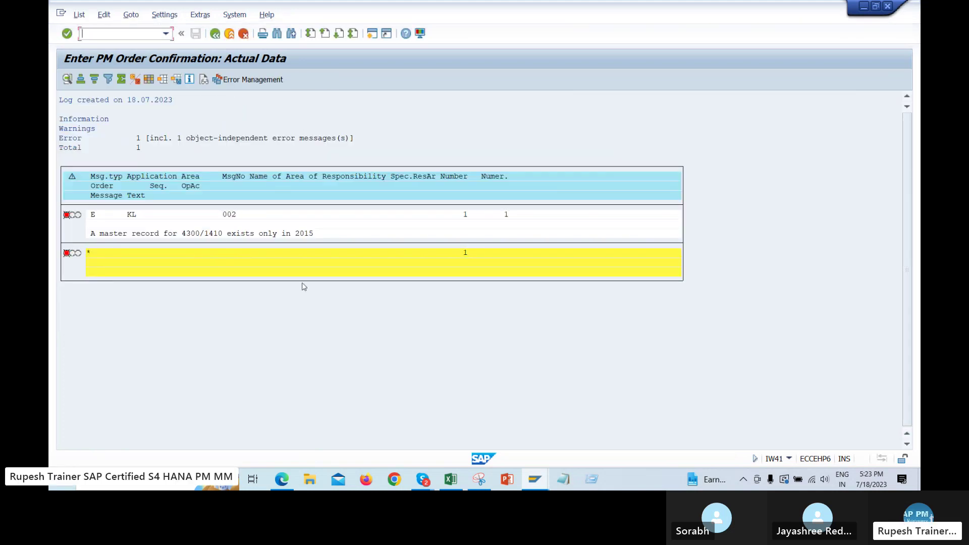
pyautogui.click(215, 33)
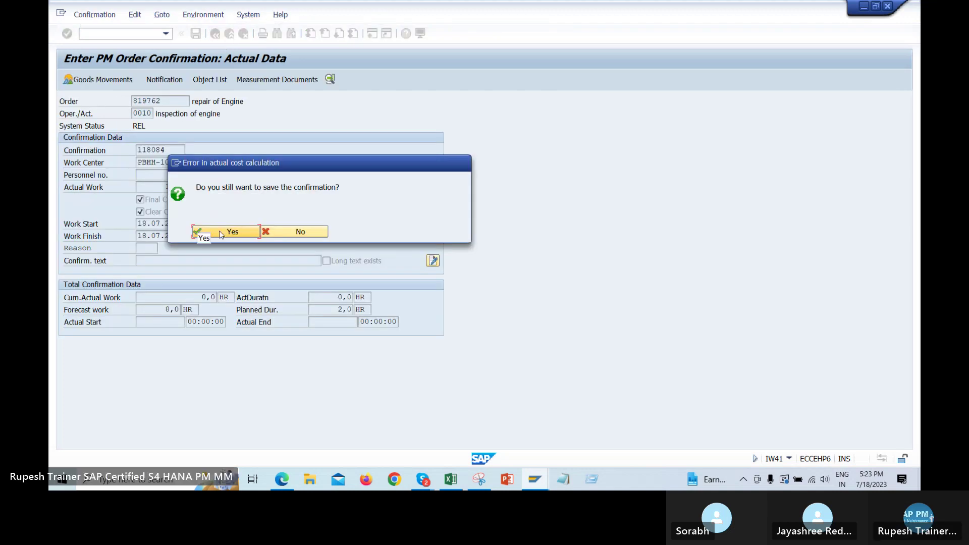
pyautogui.click(229, 233)
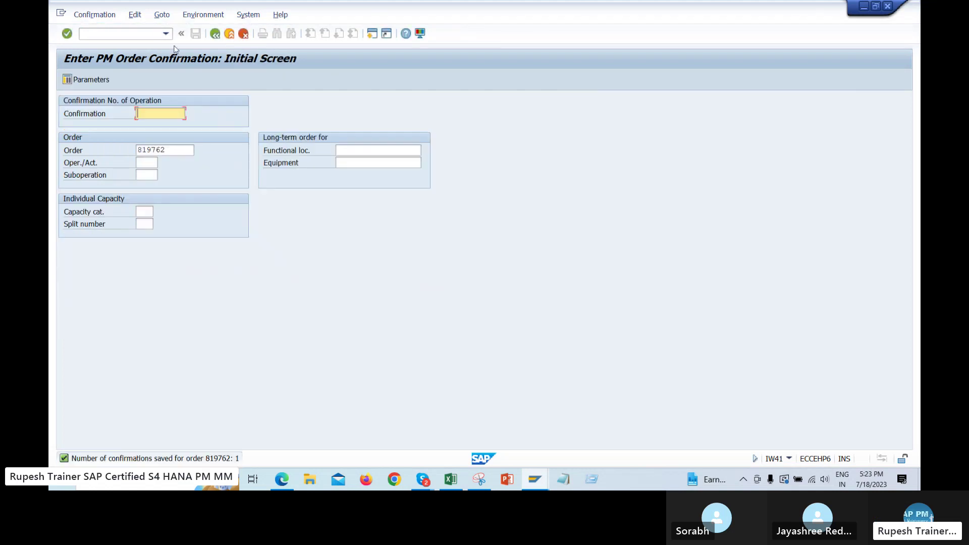
pyautogui.click(166, 34)
pyautogui.click(146, 54)
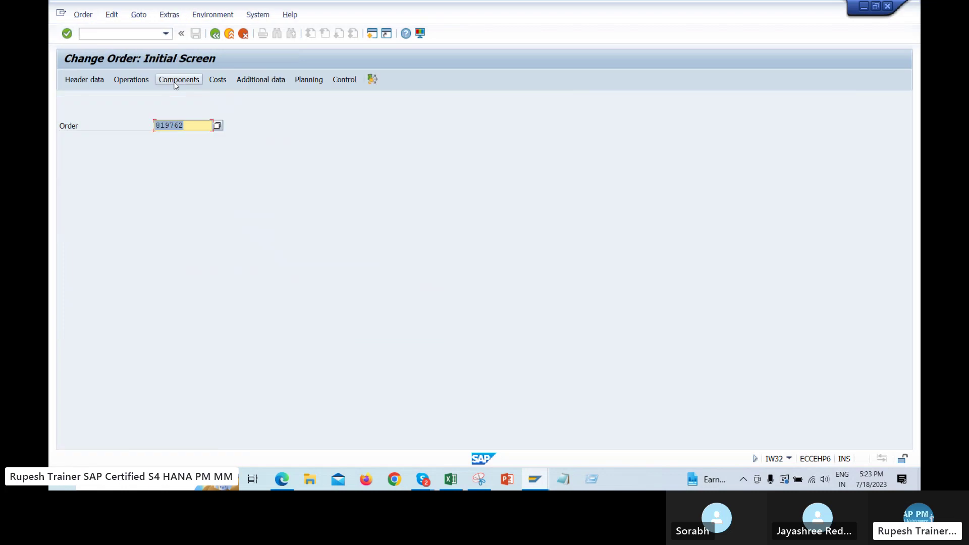
# Display operation 0010's system status in order 819762's Operations tab, highlighting Manually confirmed
pyautogui.click(127, 83)
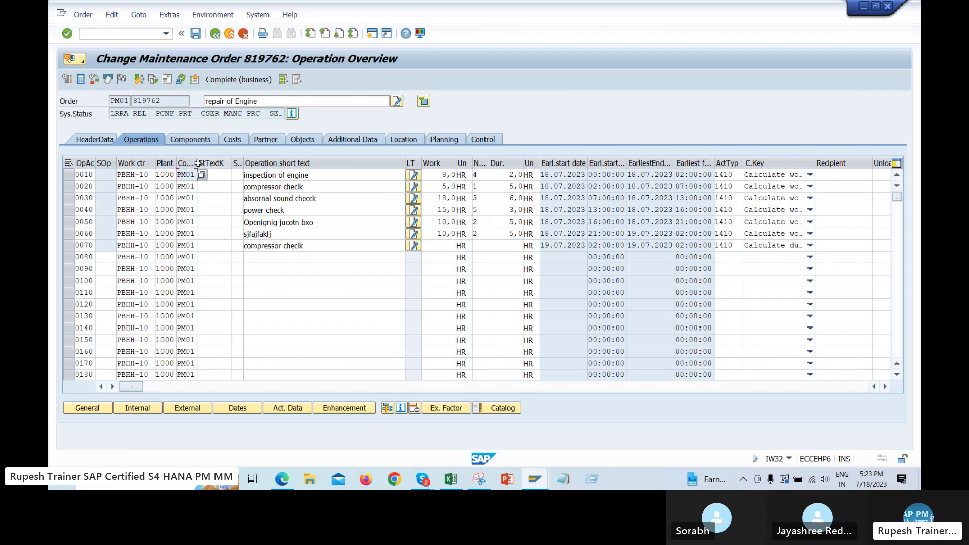
pyautogui.moveTo(201, 163); pyautogui.dragTo(266, 163)
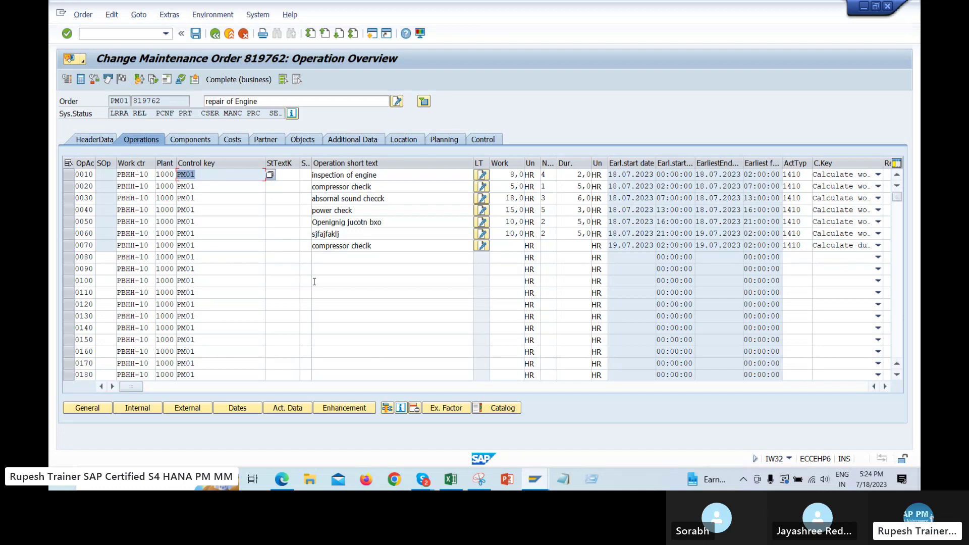
pyautogui.click(69, 174)
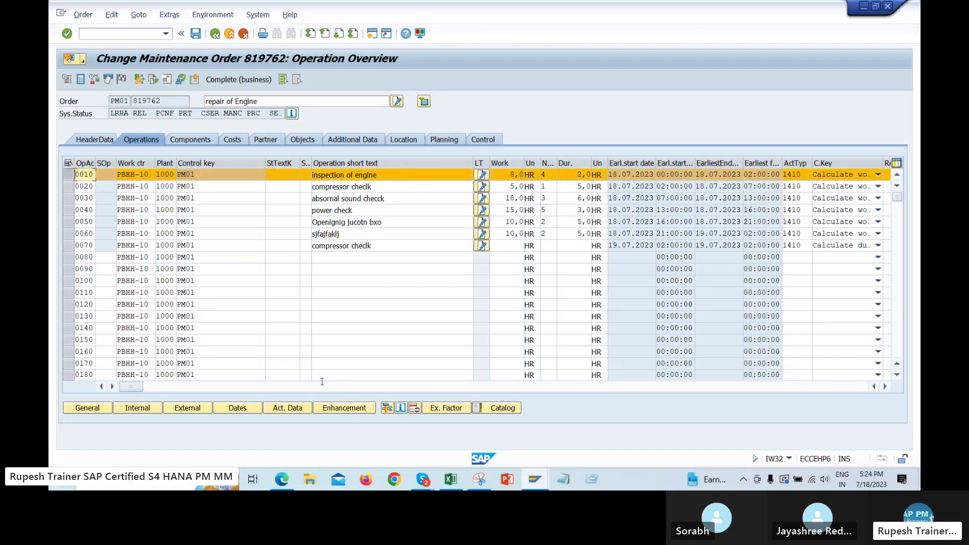
pyautogui.click(401, 408)
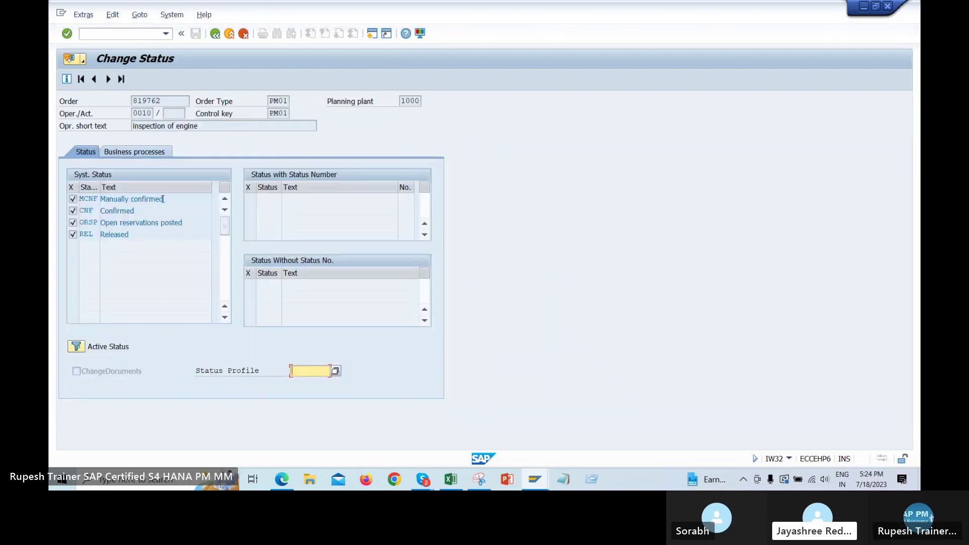
pyautogui.moveTo(163, 198); pyautogui.dragTo(100, 199)
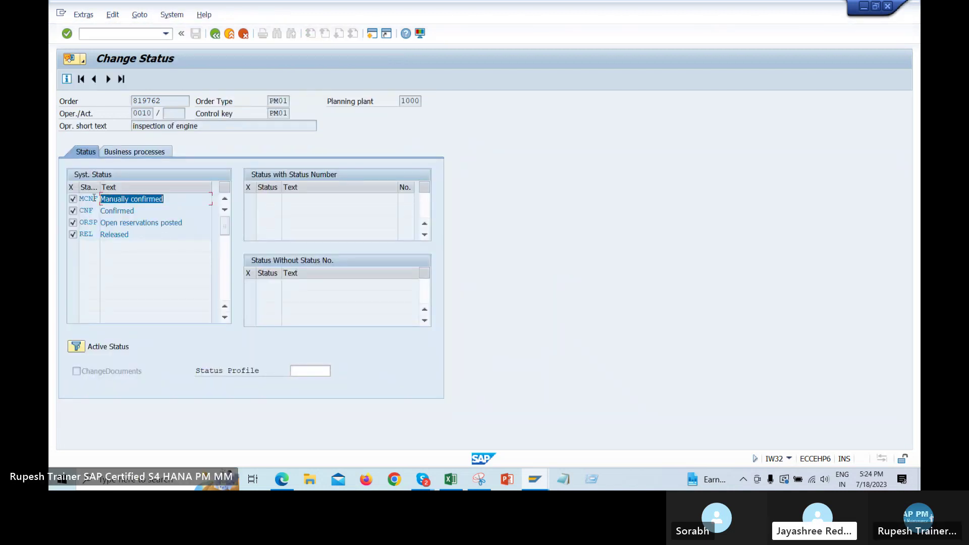
# Point out the Confirmed and Manually confirmed statuses, then go back to the operation overview
pyautogui.press('Down')
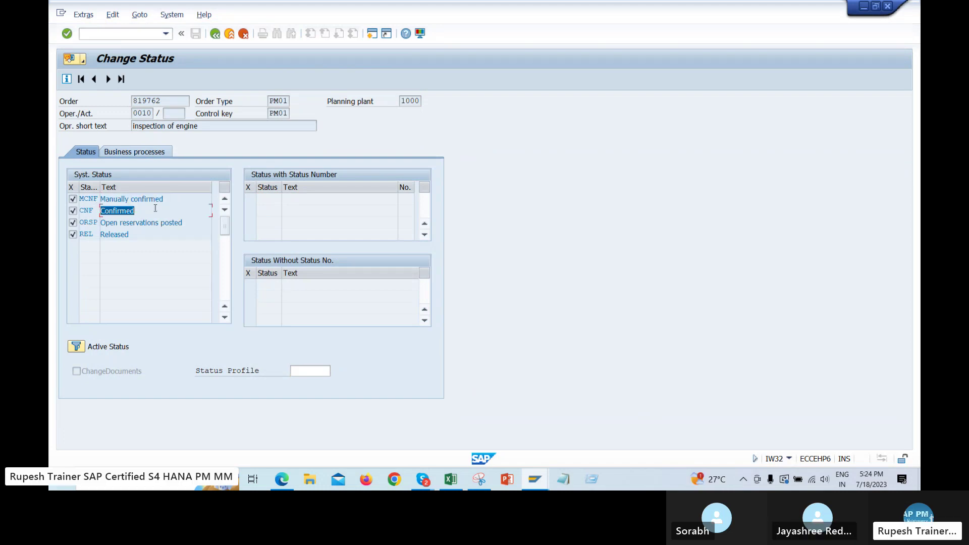
pyautogui.moveTo(163, 199); pyautogui.dragTo(112, 199)
pyautogui.click(153, 215)
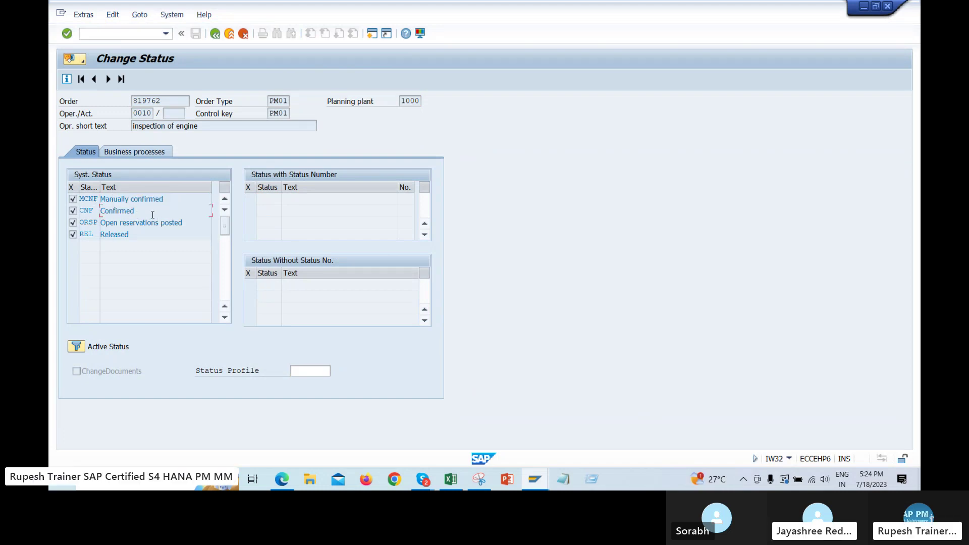
pyautogui.click(215, 33)
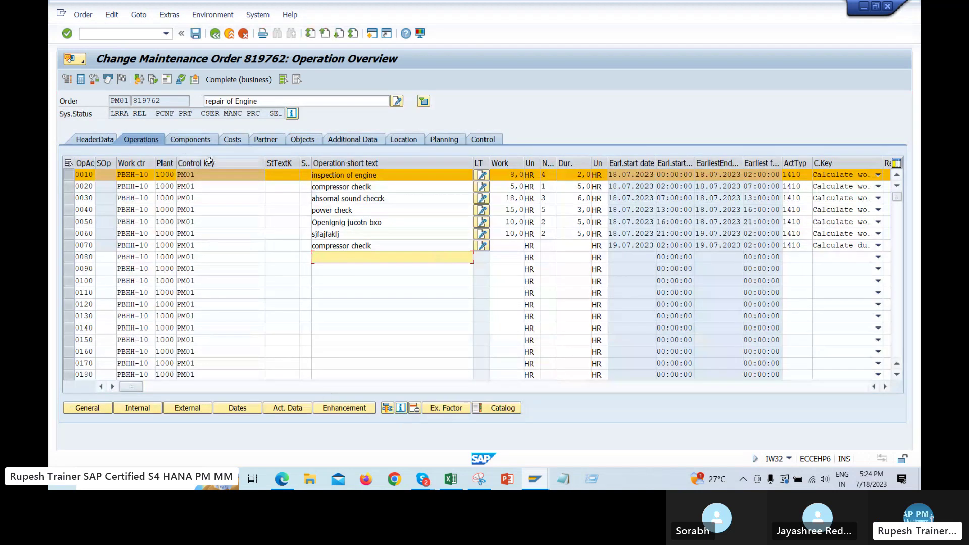
# Select the PM01 control keys of operations 0010, 0040 and 0060 and bring up the annotated screenshot
pyautogui.click(212, 175)
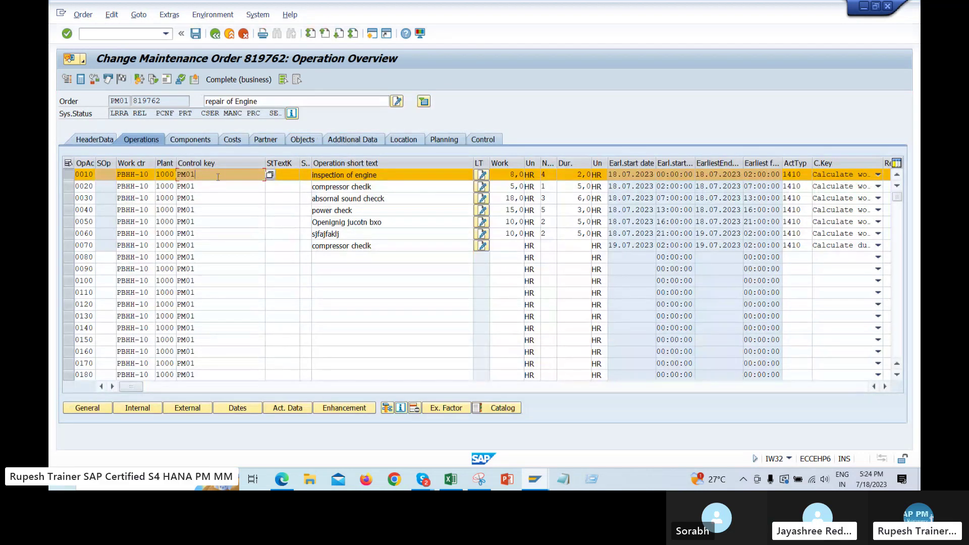
pyautogui.doubleClick(195, 174)
pyautogui.click(214, 210)
pyautogui.click(242, 234)
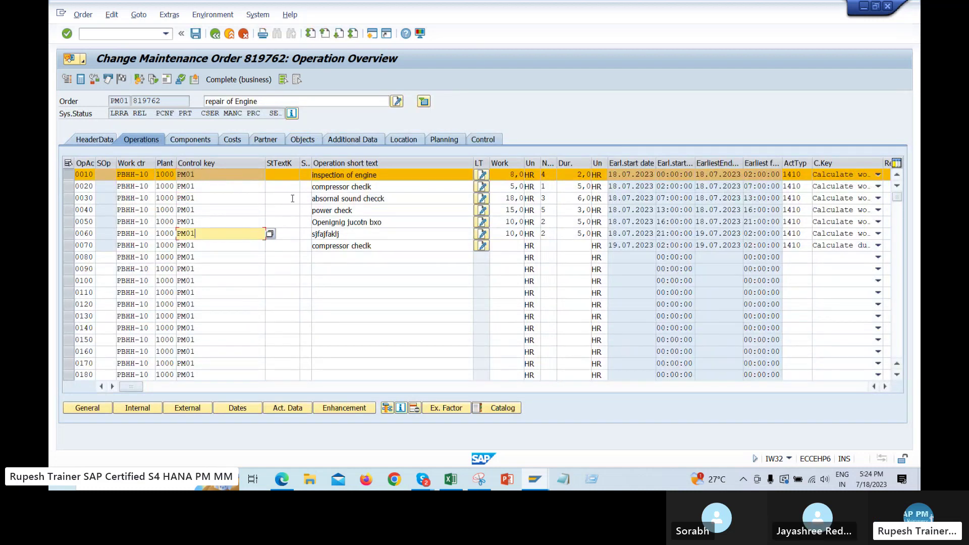
pyautogui.click(490, 483)
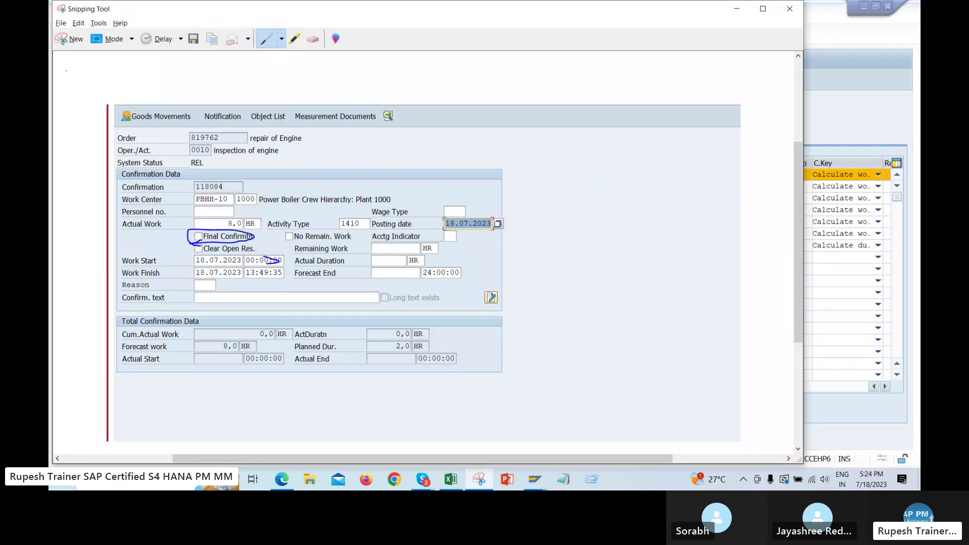
# Capture a snip of order 819762's operation overview and return to the SAP window
pyautogui.click(69, 39)
pyautogui.moveTo(51, 1); pyautogui.dragTo(580, 198)
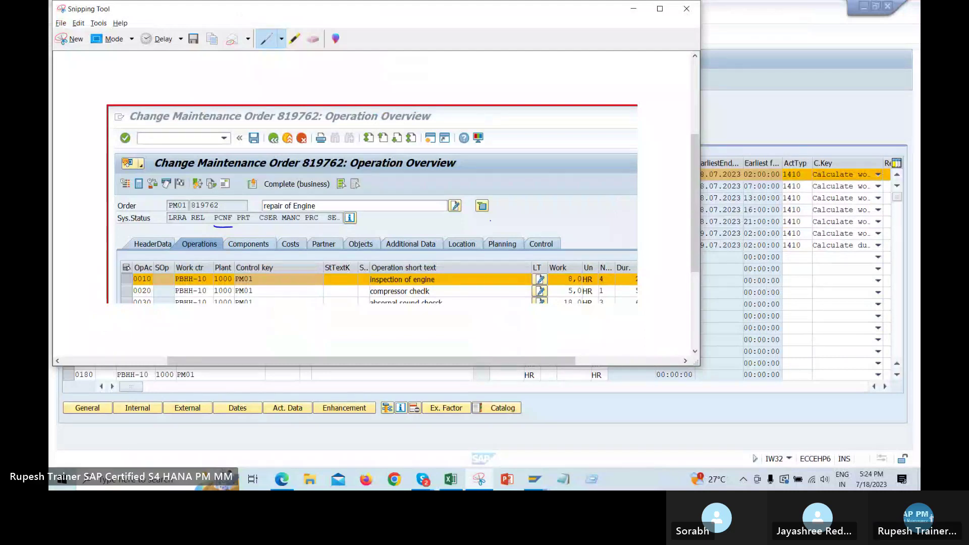
pyautogui.click(141, 198)
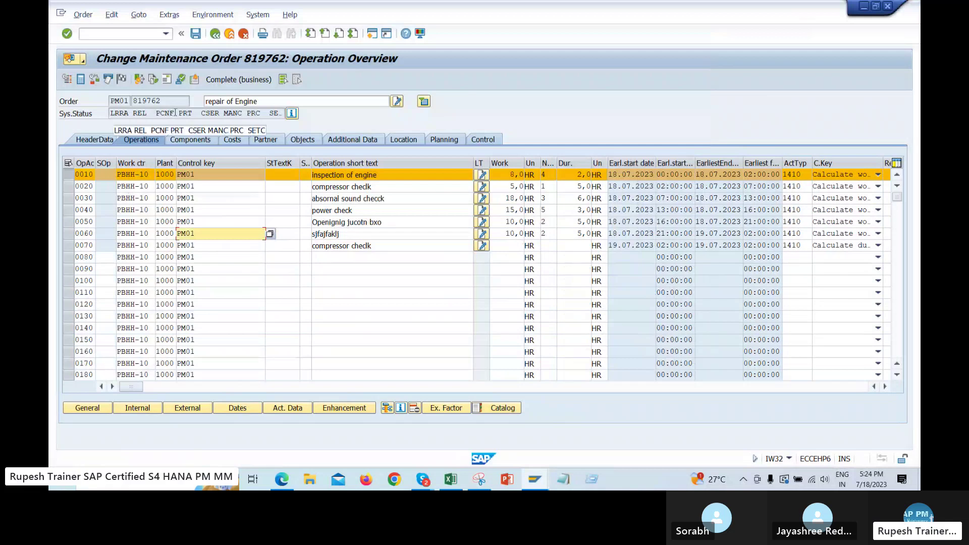
# Highlight the order's PCNF system status, then bring up the SAP PM (2) Excel workbook
pyautogui.moveTo(172, 114); pyautogui.dragTo(160, 113)
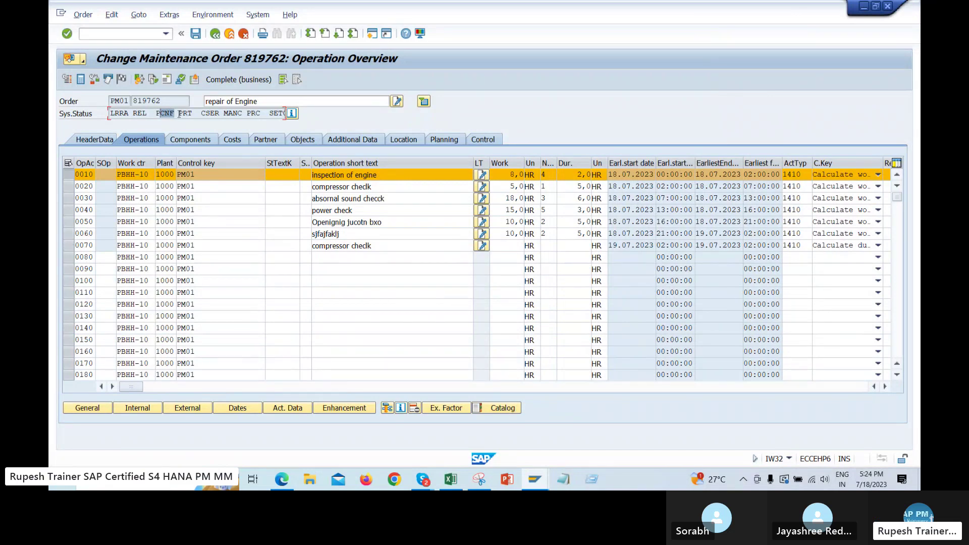
pyautogui.moveTo(178, 113); pyautogui.dragTo(155, 114)
pyautogui.click(266, 222)
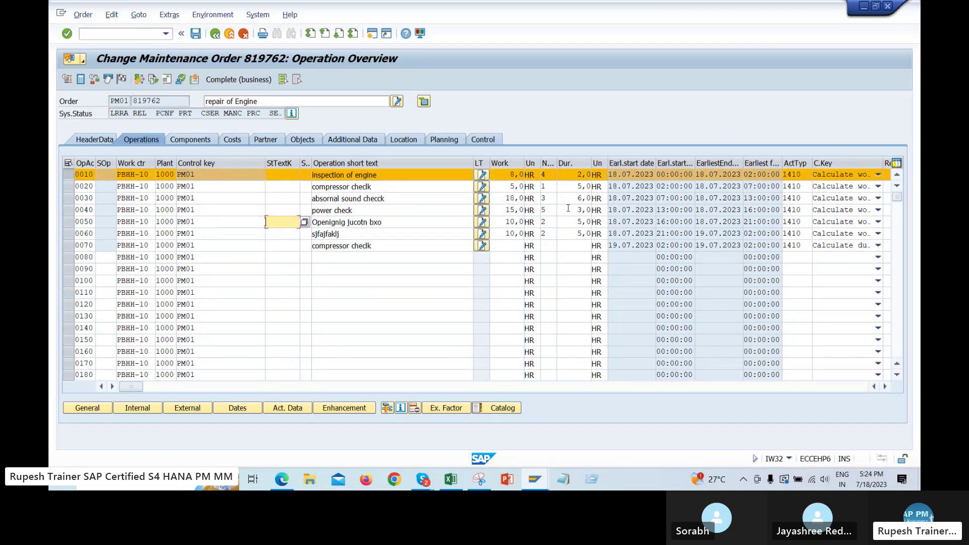
pyautogui.click(452, 482)
# Read the Iw41 / Iw44 note in cell B506, then switch back to SAP order 819762
pyautogui.scroll(3, 175, 217)
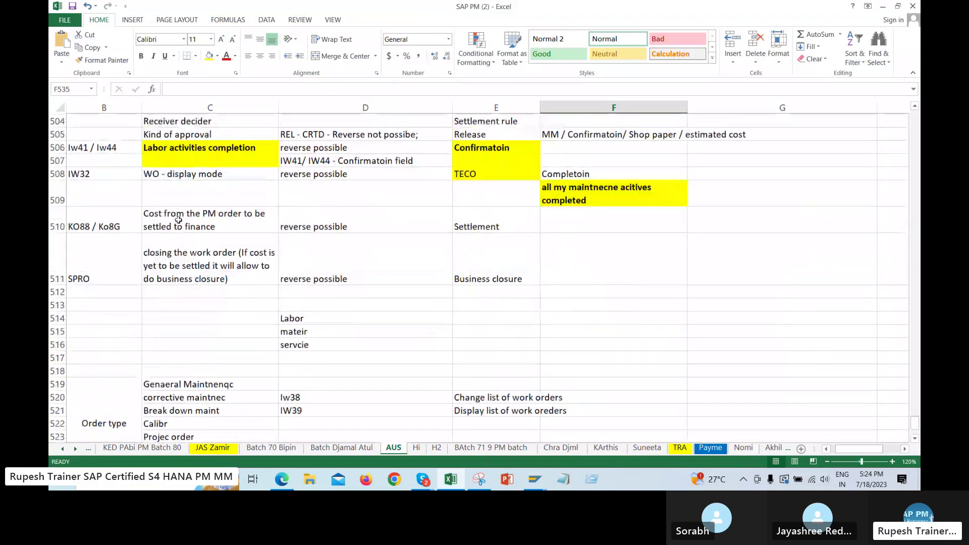
pyautogui.doubleClick(123, 173)
pyautogui.moveTo(118, 174); pyautogui.dragTo(96, 173)
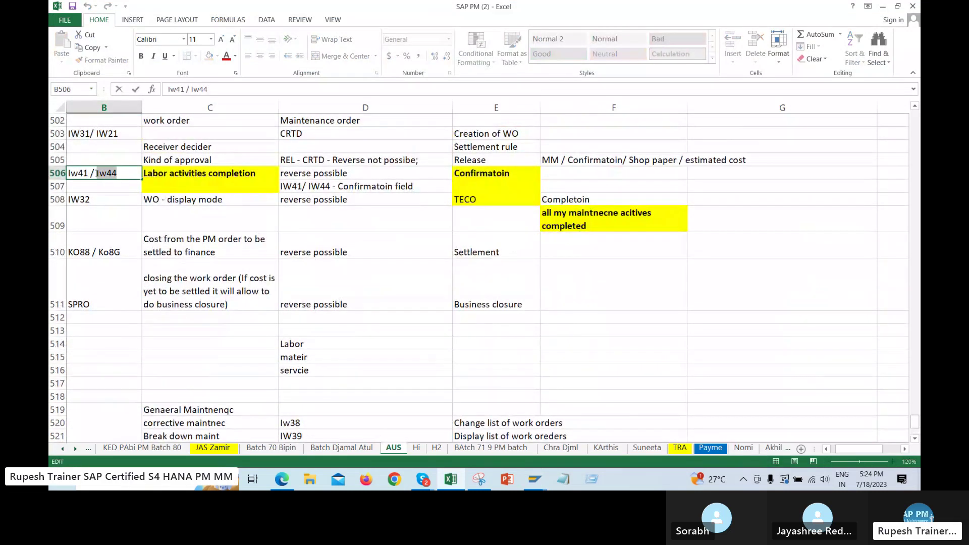
pyautogui.press('Tab')
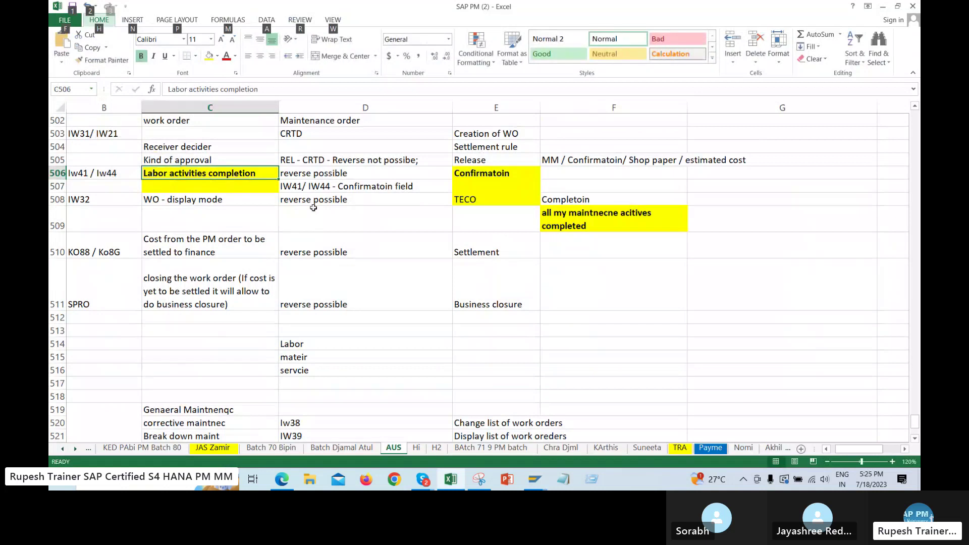
pyautogui.hotkey('alt', 'Tab')
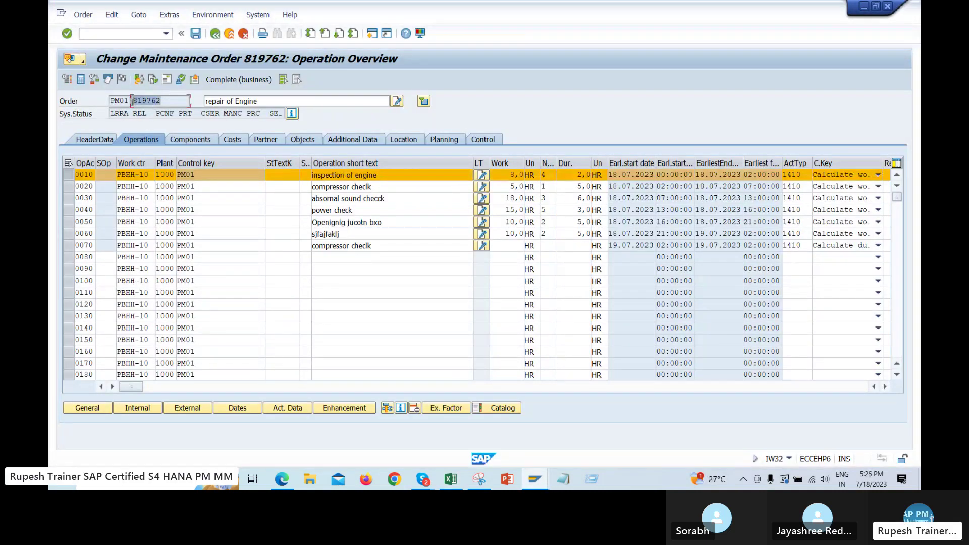
# Point out operation 0070's PM01 control key, then launch IW44 from command history
pyautogui.click(68, 245)
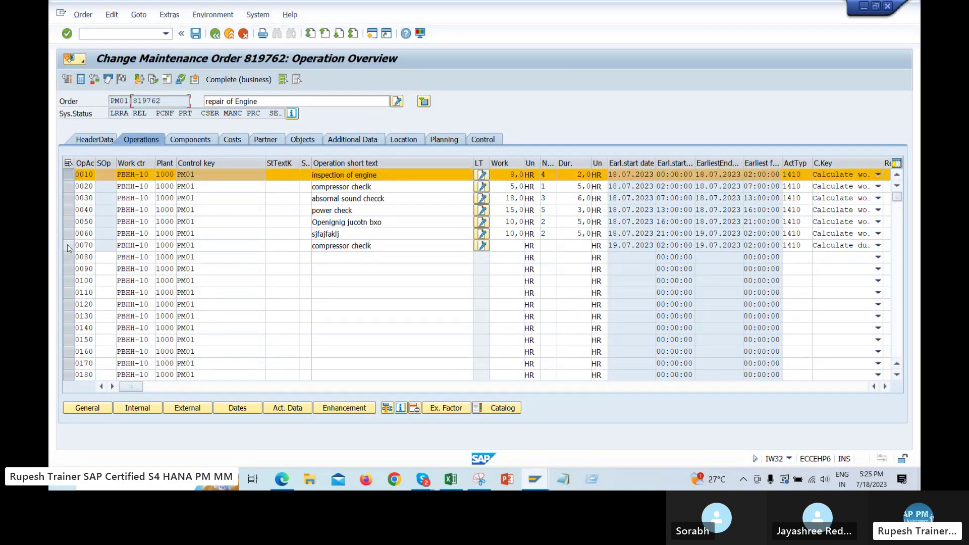
pyautogui.moveTo(217, 174); pyautogui.dragTo(165, 175)
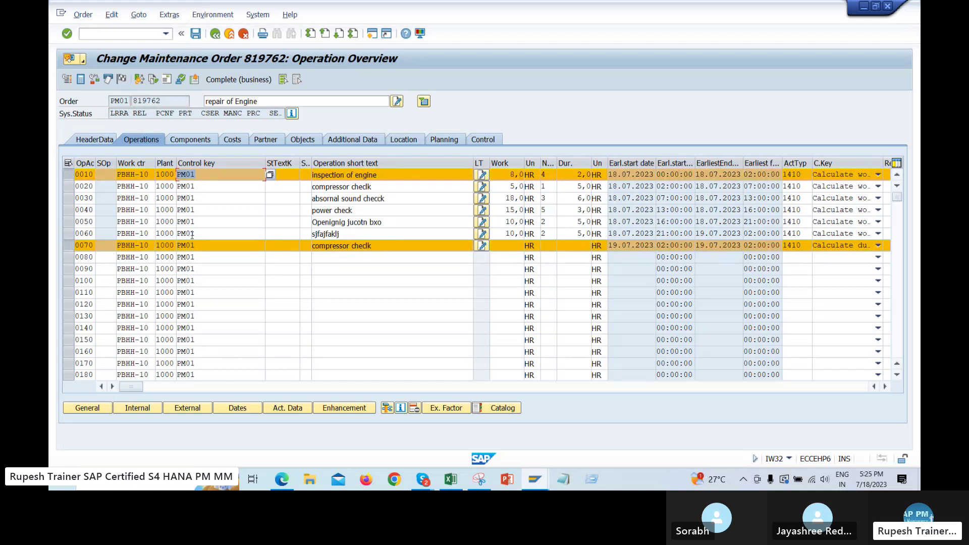
pyautogui.click(166, 33)
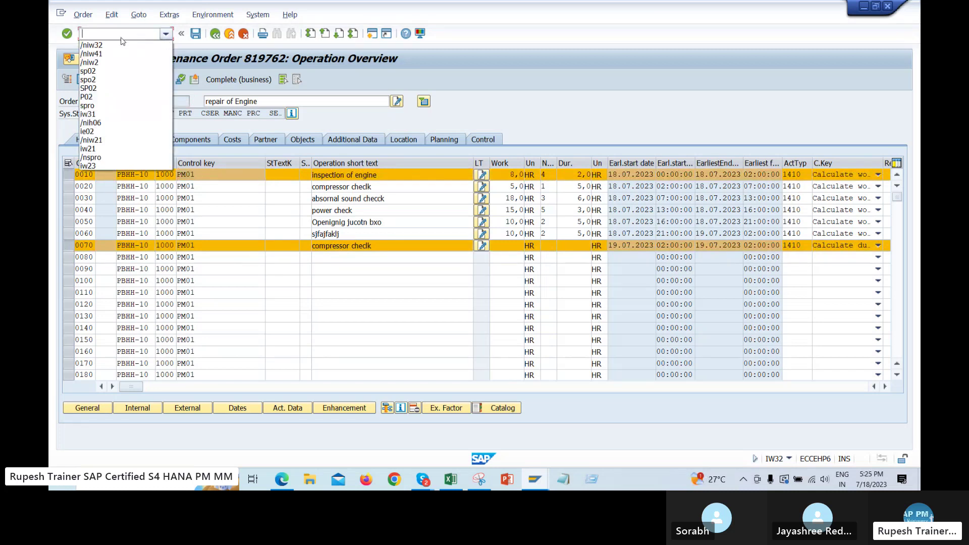
pyautogui.click(105, 53)
pyautogui.press('BackSpace')
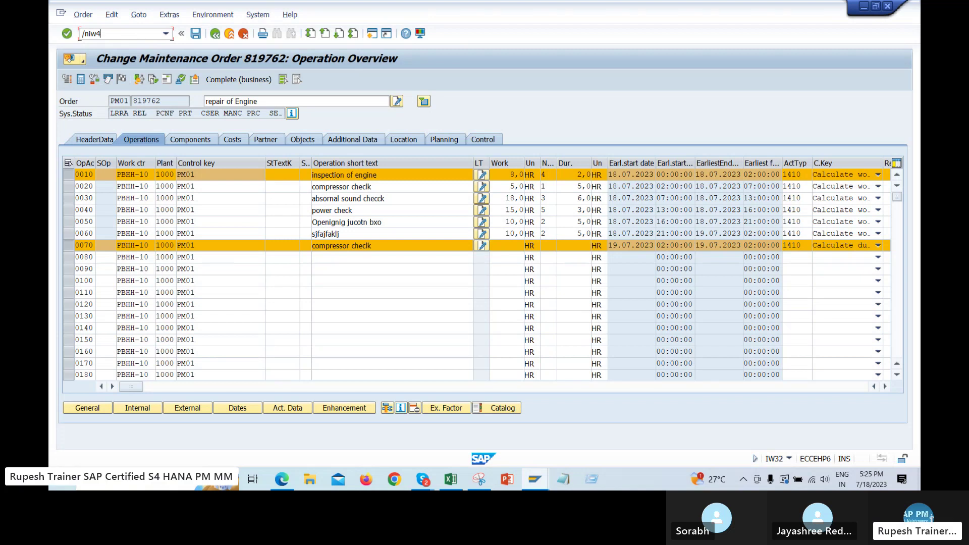
pyautogui.write('4')
pyautogui.press('Return')
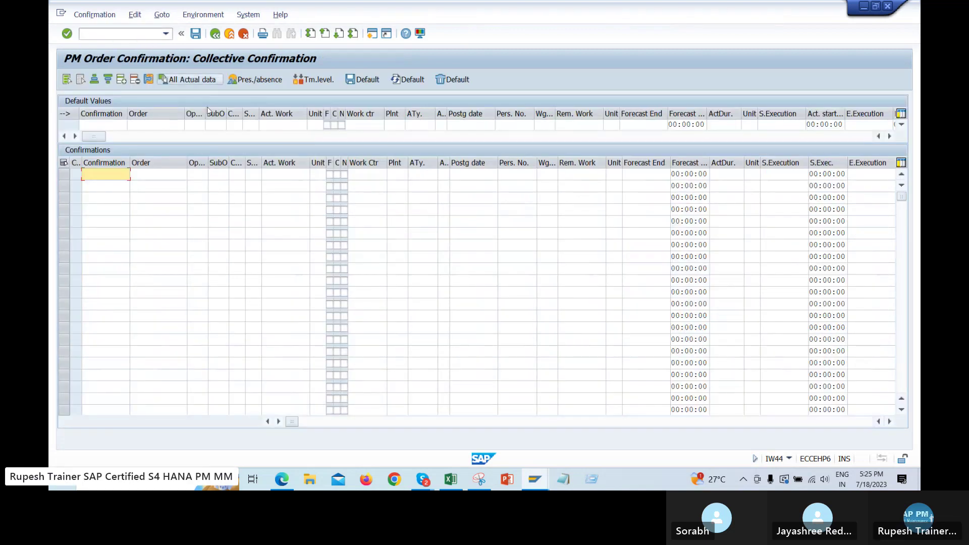
# Set default order 819762 and pick operations 0020, 0030 and 0040 for the first three rows
pyautogui.click(159, 124)
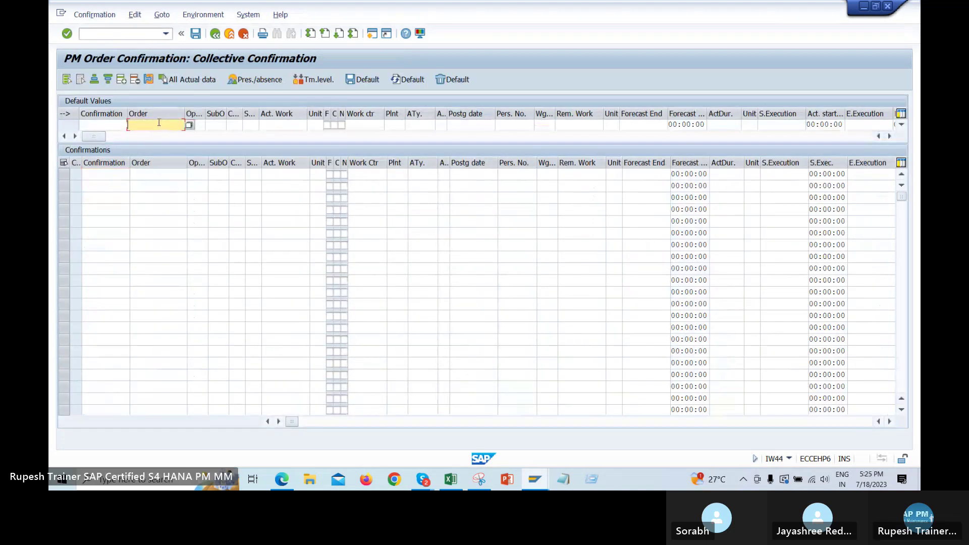
pyautogui.write('819762')
pyautogui.press('Return')
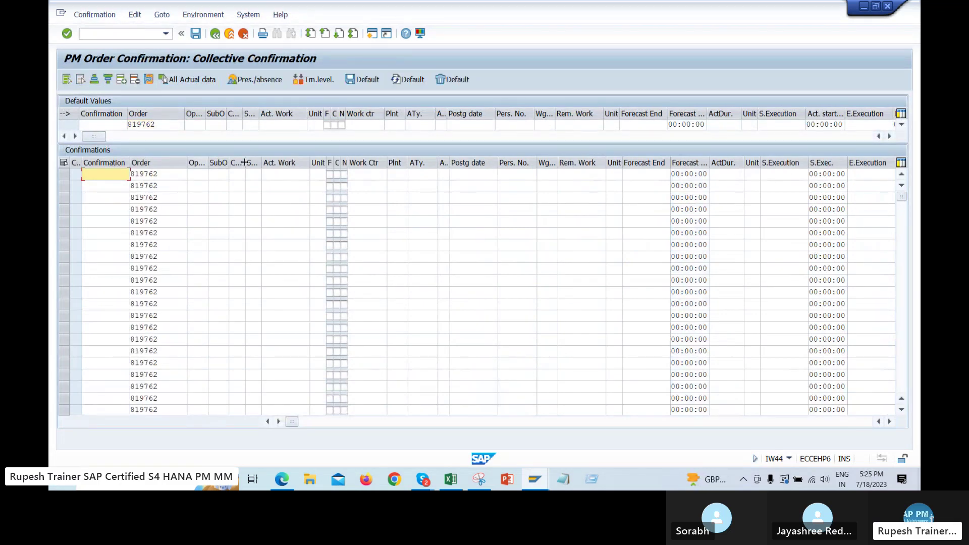
pyautogui.click(211, 176)
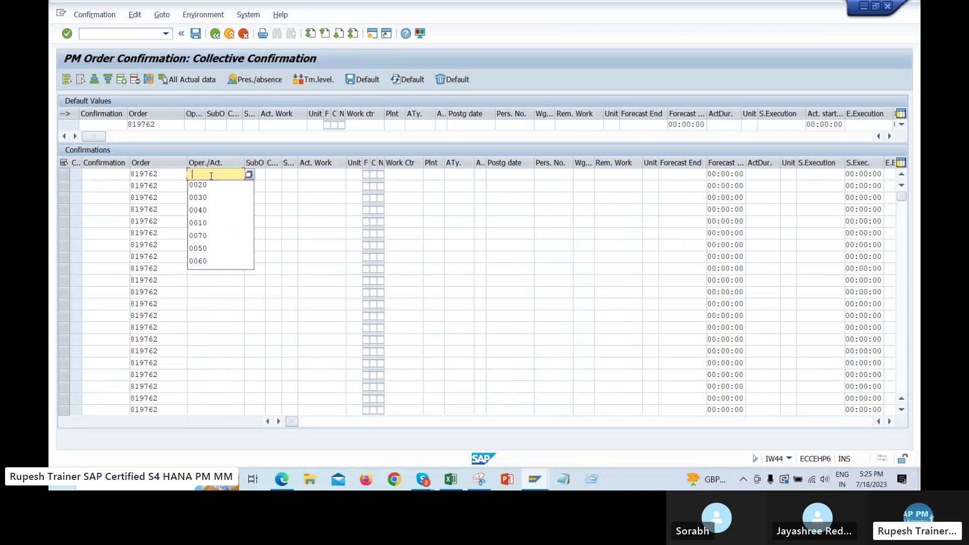
pyautogui.click(212, 185)
pyautogui.click(212, 185)
pyautogui.click(219, 201)
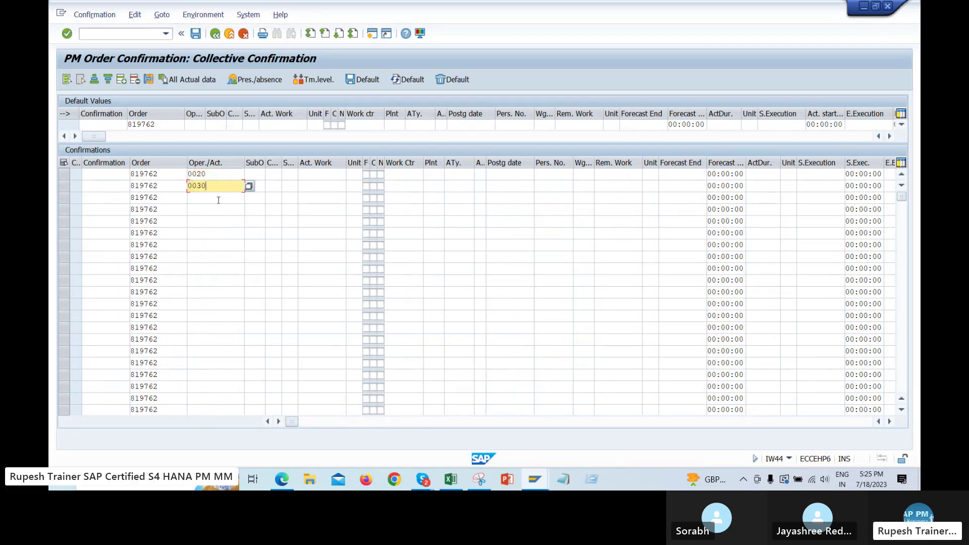
pyautogui.click(219, 201)
pyautogui.click(212, 233)
pyautogui.click(212, 209)
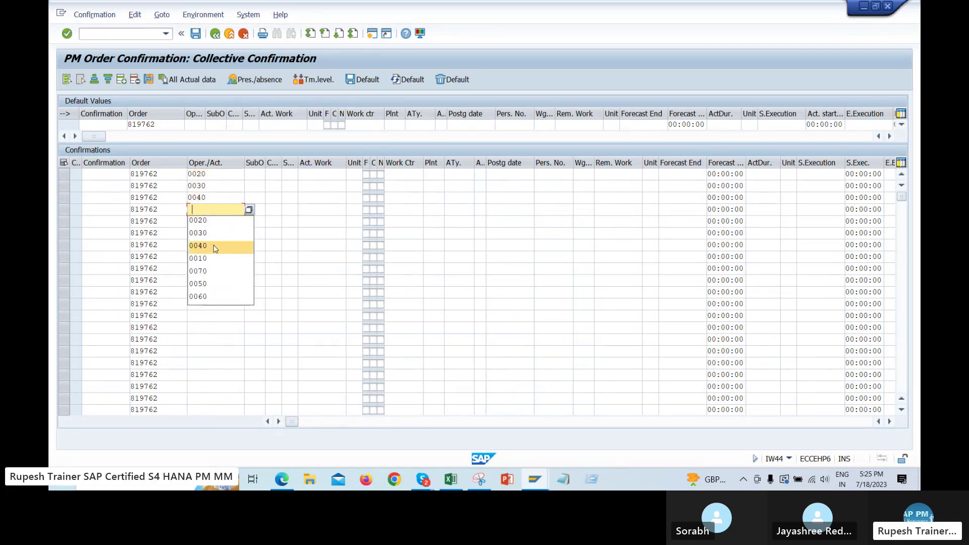
pyautogui.click(207, 271)
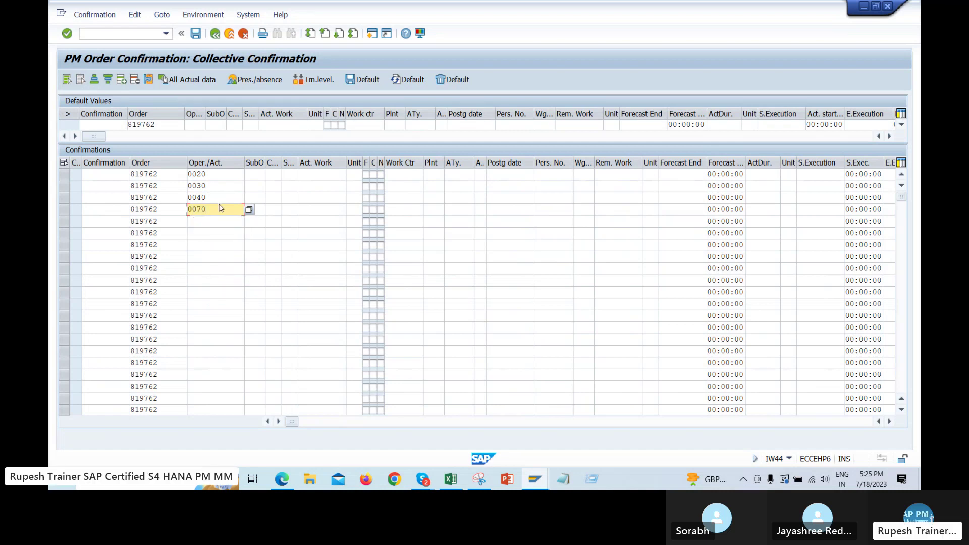
# Correct row four to operation 0050 and fill rows five and six with 0060 and 0070
pyautogui.press('BackSpace')
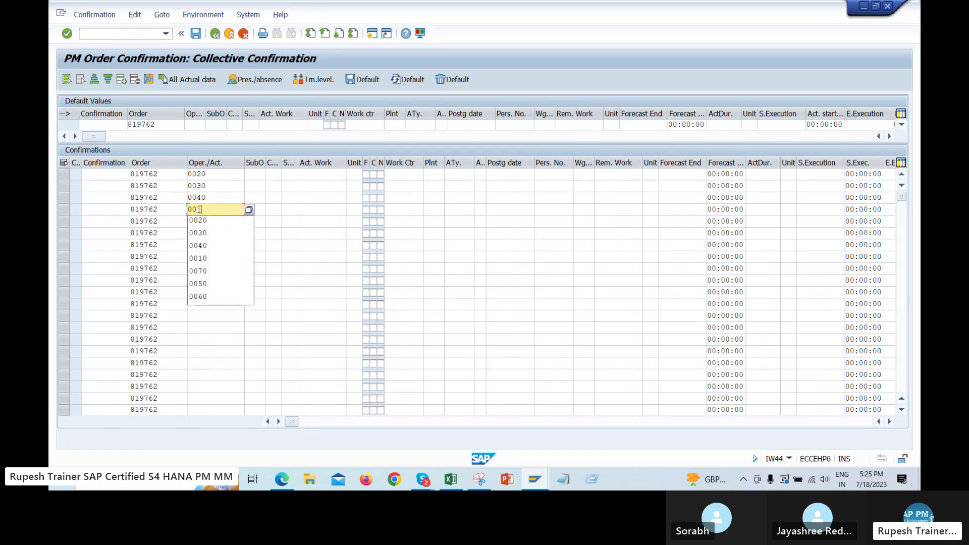
pyautogui.press('Down')
pyautogui.press('Down')
pyautogui.press('Down')
pyautogui.press('Down')
pyautogui.press('Down')
pyautogui.press('Return')
pyautogui.press('Down')
pyautogui.write('0')
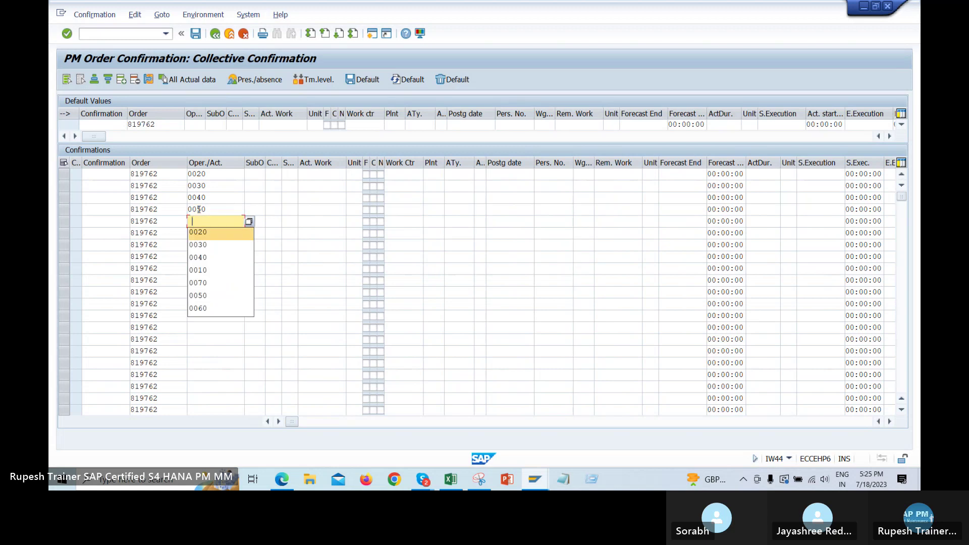
pyautogui.press('Down')
pyautogui.press('Down')
pyautogui.press('Down')
pyautogui.press('Down')
pyautogui.press('Down')
pyautogui.press('Return')
pyautogui.press('Down')
pyautogui.write('0')
pyautogui.press('Down')
pyautogui.press('Down')
pyautogui.press('Down')
pyautogui.press('Down')
pyautogui.press('Down')
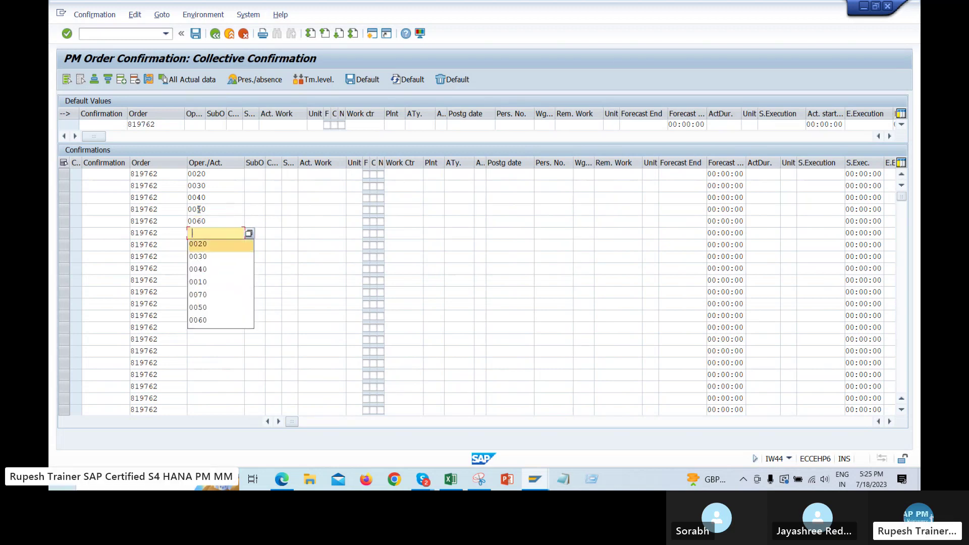
pyautogui.press('Return')
pyautogui.press('Return')
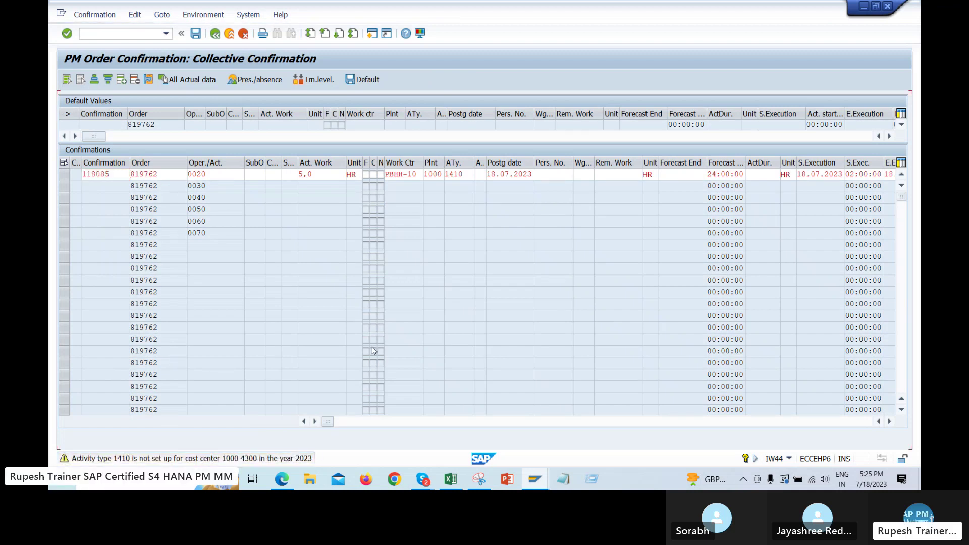
# Process all six rows and mark confirmations 118085–118087 final with no remaining work
pyautogui.press('Return')
pyautogui.press('Return')
pyautogui.press('Return')
pyautogui.press('Return')
pyautogui.press('Return')
pyautogui.press('Return')
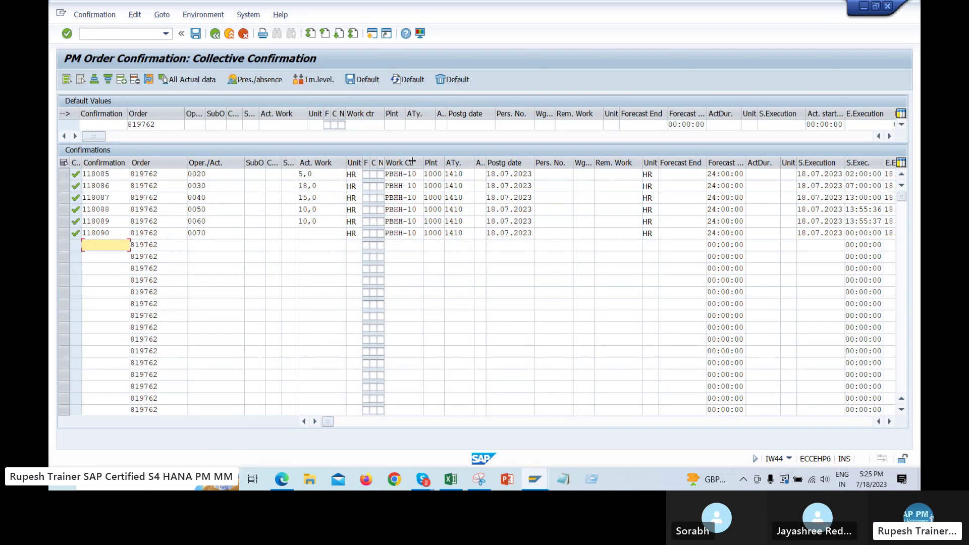
pyautogui.moveTo(383, 160); pyautogui.dragTo(409, 163)
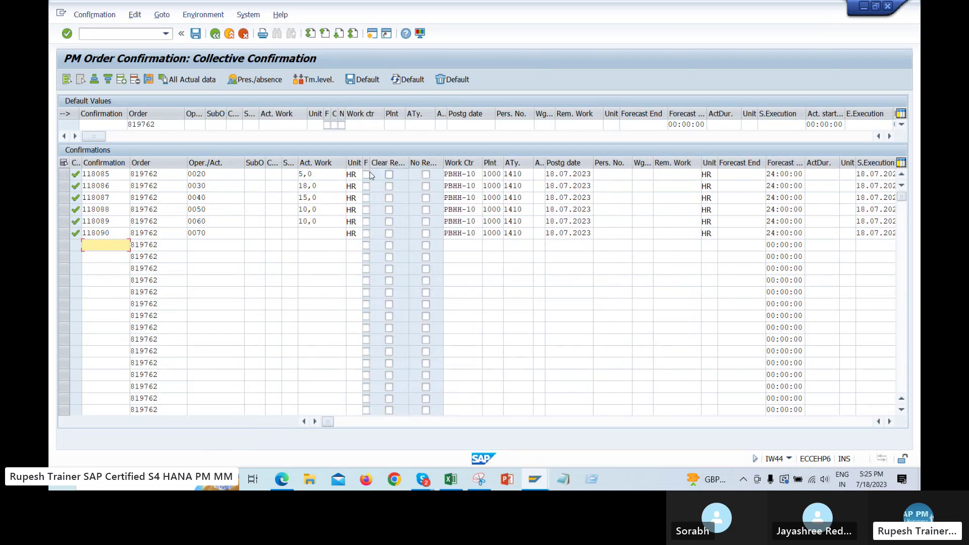
pyautogui.click(366, 174)
pyautogui.click(426, 175)
pyautogui.click(388, 174)
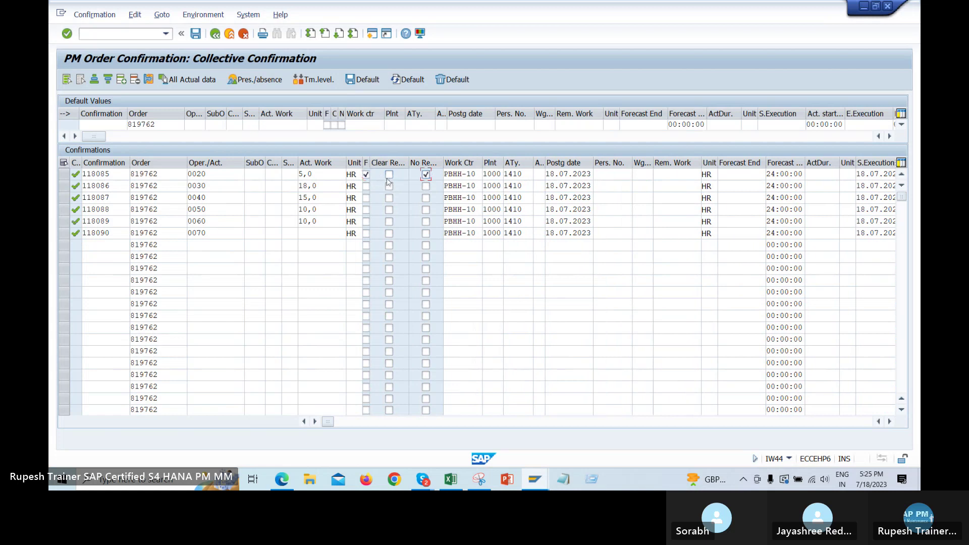
pyautogui.click(365, 186)
pyautogui.click(426, 186)
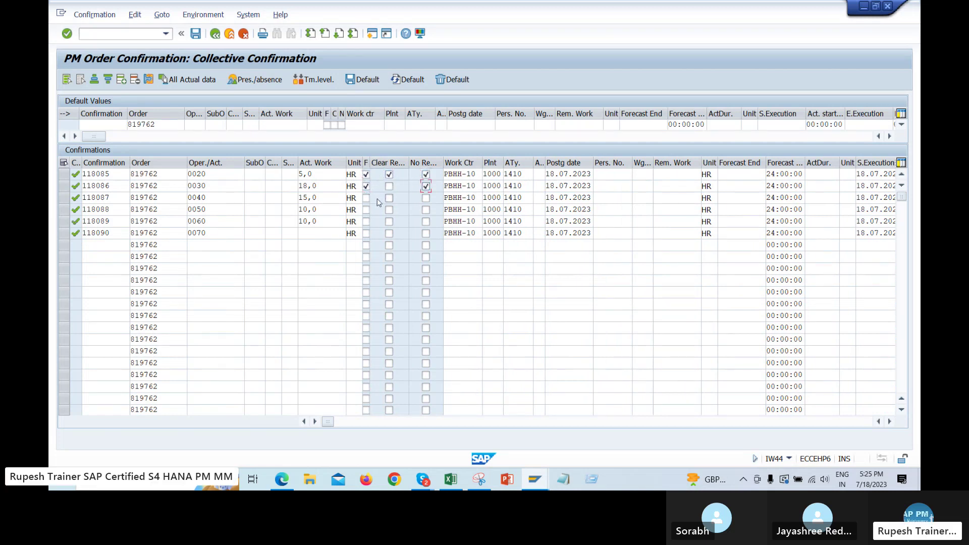
pyautogui.click(366, 198)
pyautogui.click(425, 197)
# Mark confirmations 118088, 118089 and 118090 final with no remaining work
pyautogui.click(366, 209)
pyautogui.click(425, 210)
pyautogui.click(366, 221)
pyautogui.click(425, 221)
pyautogui.click(366, 234)
pyautogui.click(425, 233)
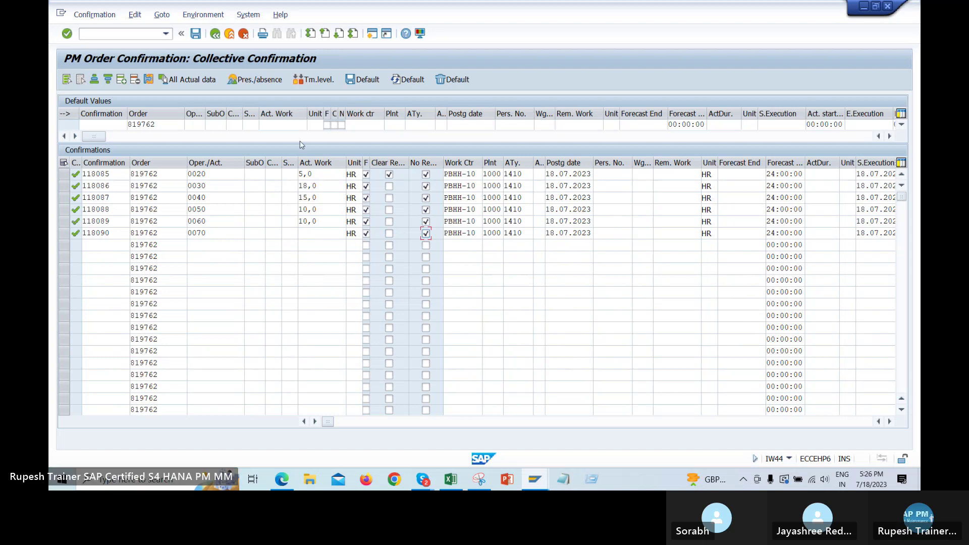
pyautogui.click(282, 479)
# Look over the SAP PM _1 sheet and video tab, then return to the IW44 confirmation
pyautogui.click(131, 8)
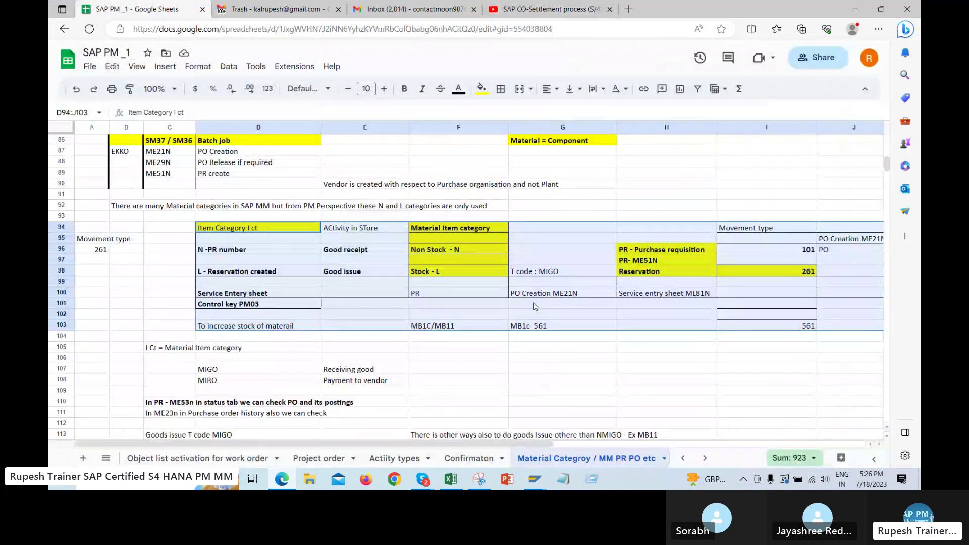
pyautogui.hotkey('alt', 'Tab')
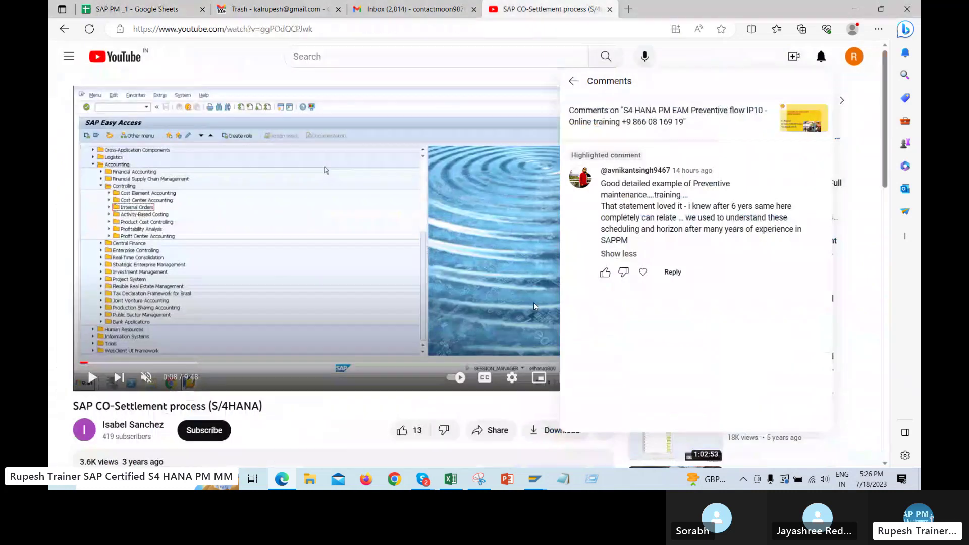
pyautogui.hotkey('alt', 'Tab')
pyautogui.press('Tab')
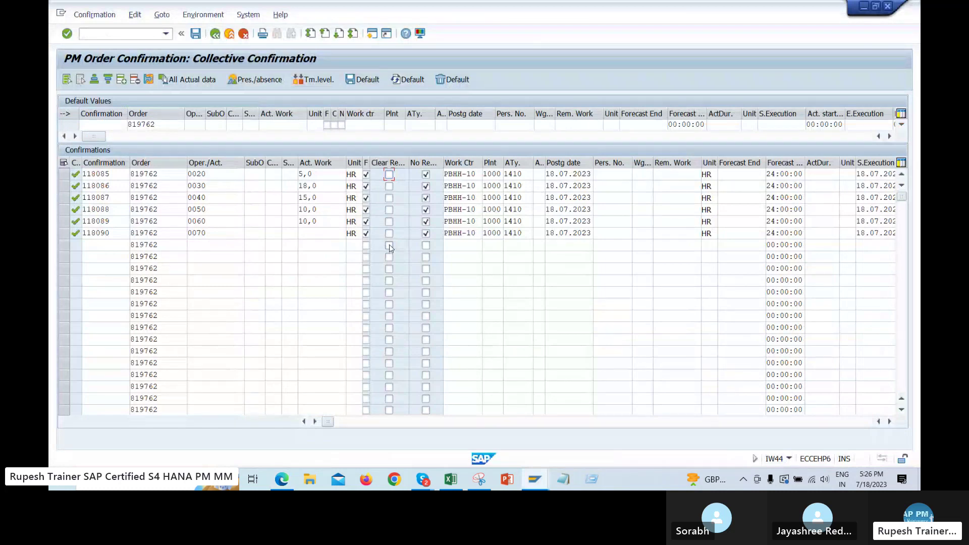
# Enter 15 hours actual work for 0020 and 15, 15, 3, 7, 25 for operations 0030–0070
pyautogui.click(312, 175)
pyautogui.press('BackSpace')
pyautogui.press('BackSpace')
pyautogui.press('BackSpace')
pyautogui.write('15')
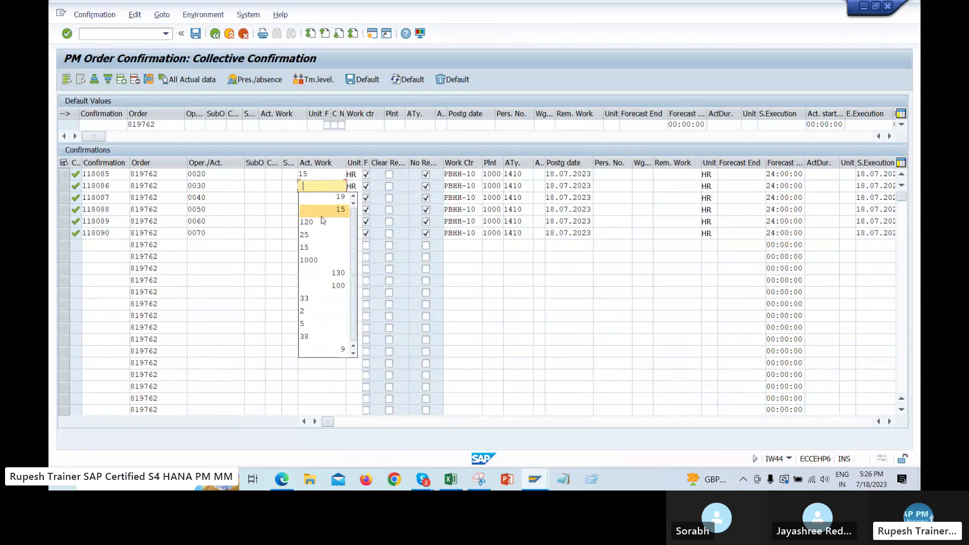
pyautogui.click(340, 209)
pyautogui.click(331, 197)
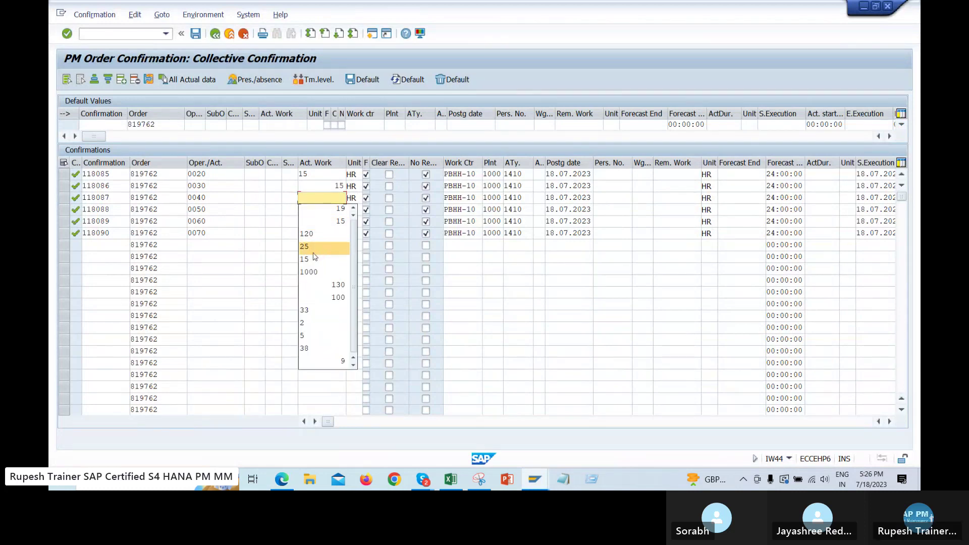
pyautogui.click(305, 259)
pyautogui.click(303, 209)
pyautogui.write('3')
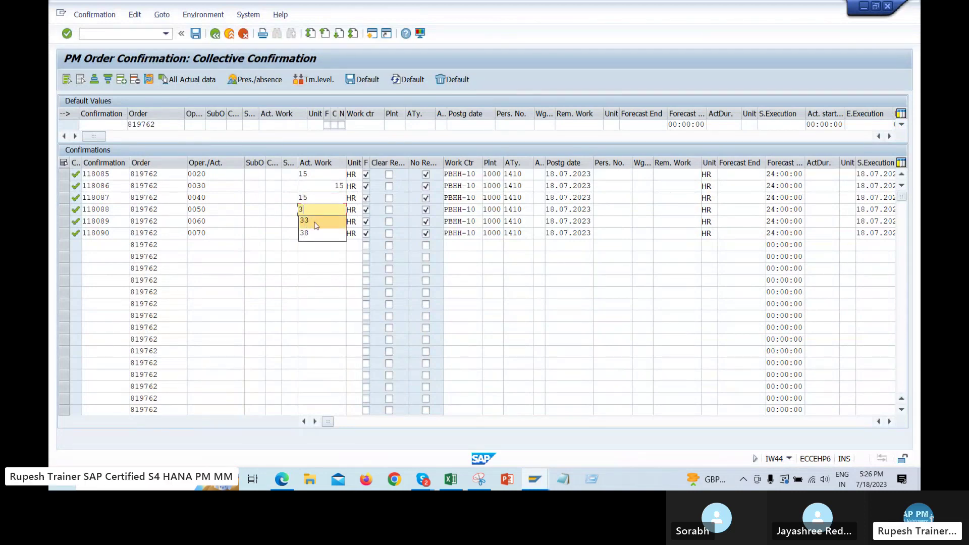
pyautogui.press('Escape')
pyautogui.press('Down')
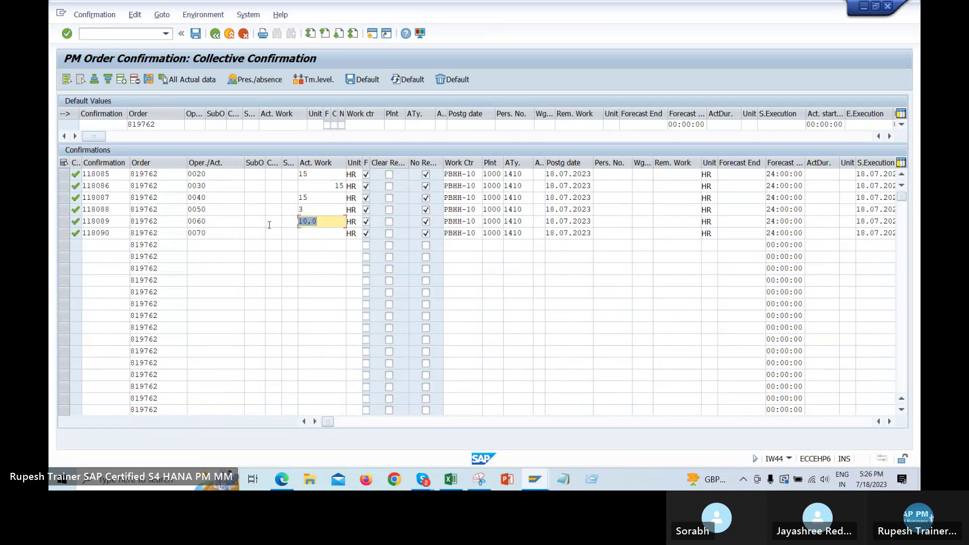
pyautogui.write('7')
pyautogui.press('Down')
pyautogui.write('2')
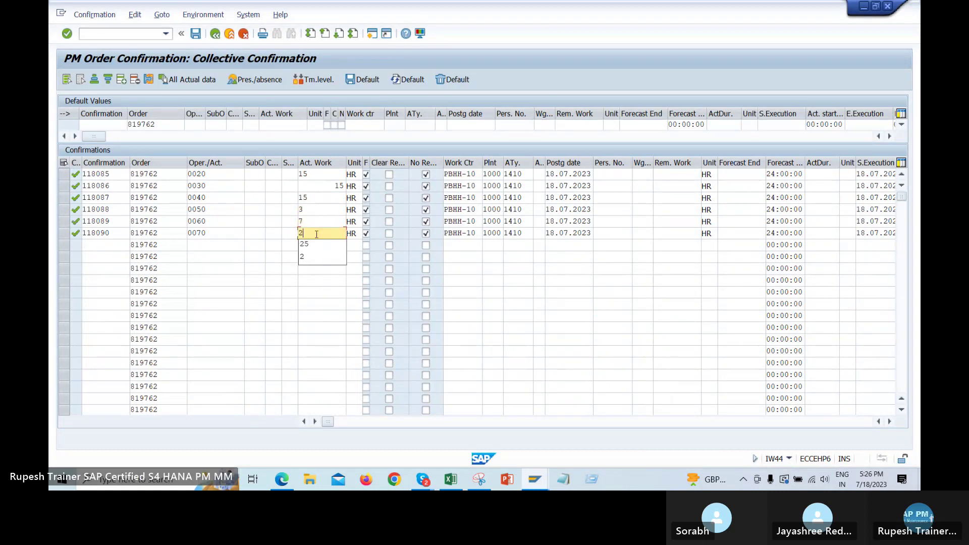
pyautogui.press('Down')
pyautogui.press('Return')
pyautogui.press('Return')
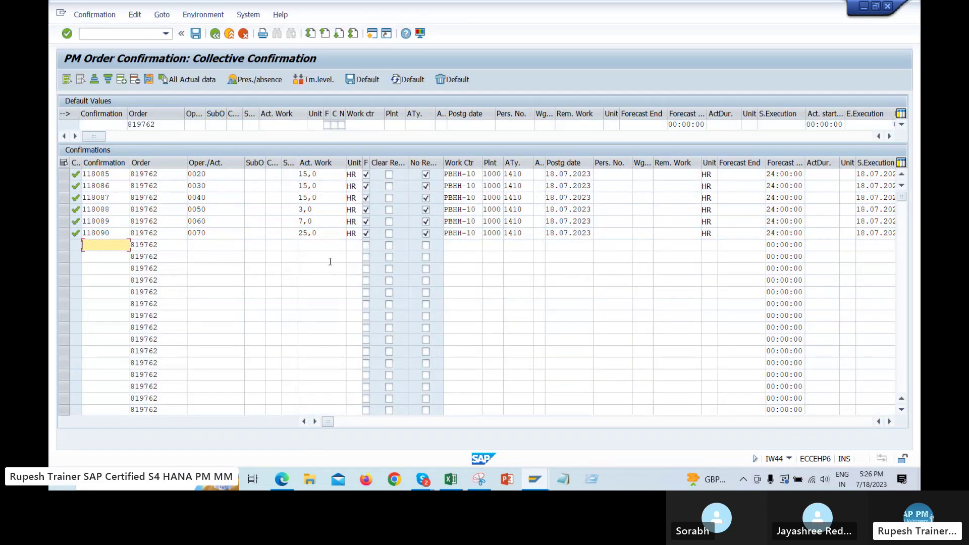
# Point out the first row's confirmation, order, operation and work, then untick final confirmation for 0070
pyautogui.doubleClick(119, 176)
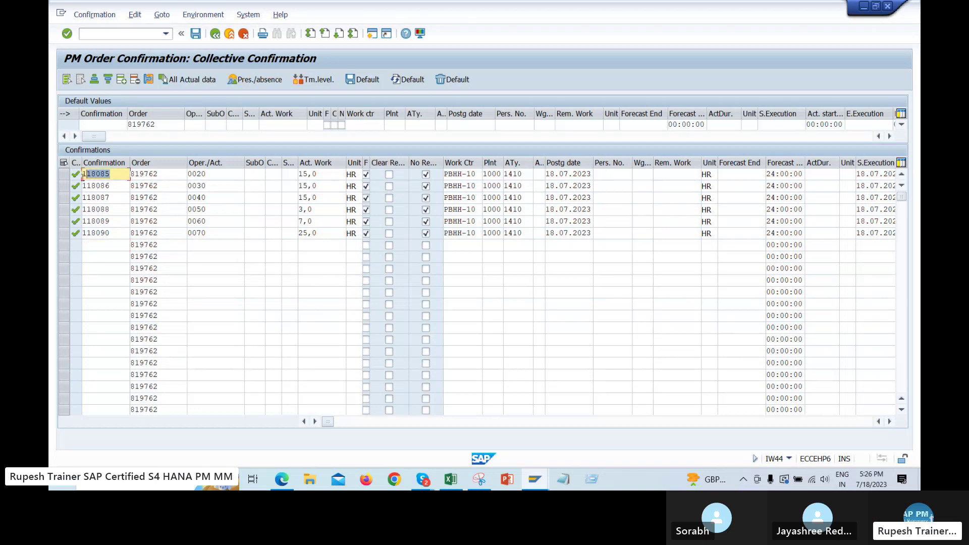
pyautogui.doubleClick(162, 177)
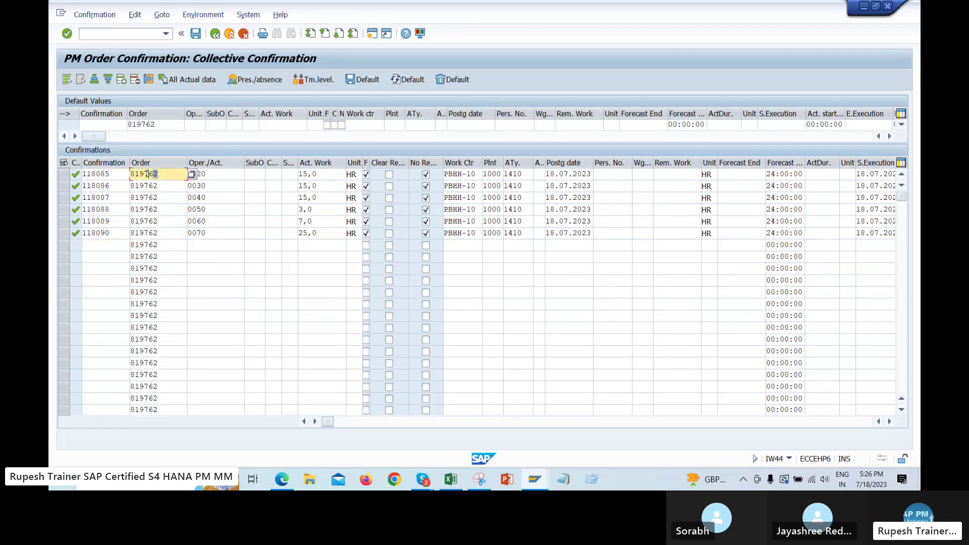
pyautogui.doubleClick(225, 176)
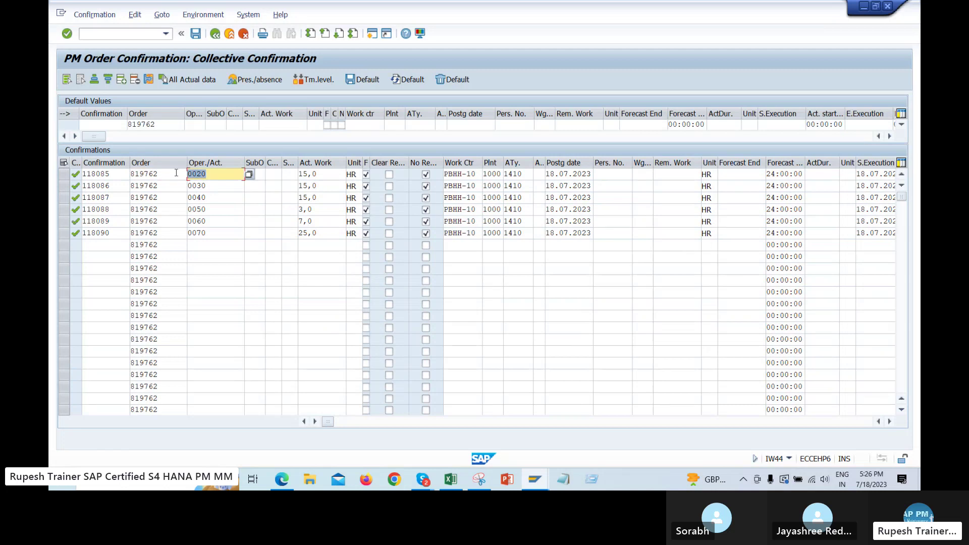
pyautogui.doubleClick(297, 176)
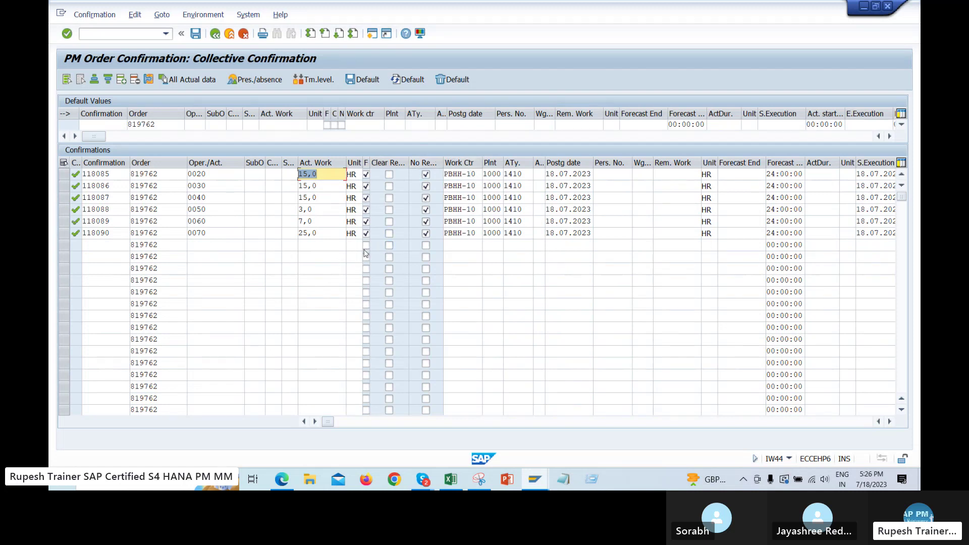
pyautogui.click(366, 233)
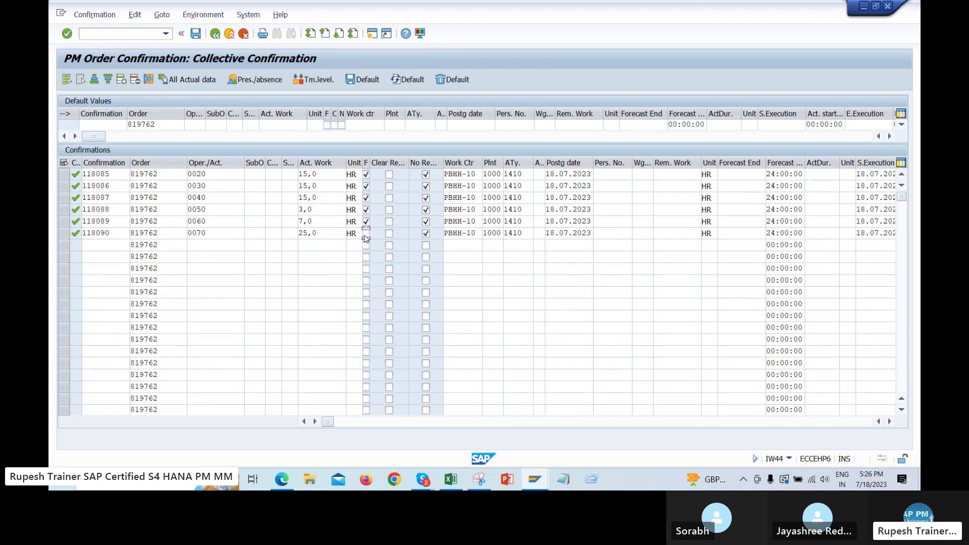
# Paste the order overview screenshot into cell H7 of a new Excel 2013 workbook, then return to SAP
pyautogui.click(479, 479)
pyautogui.rightClick(427, 248)
pyautogui.press('Escape')
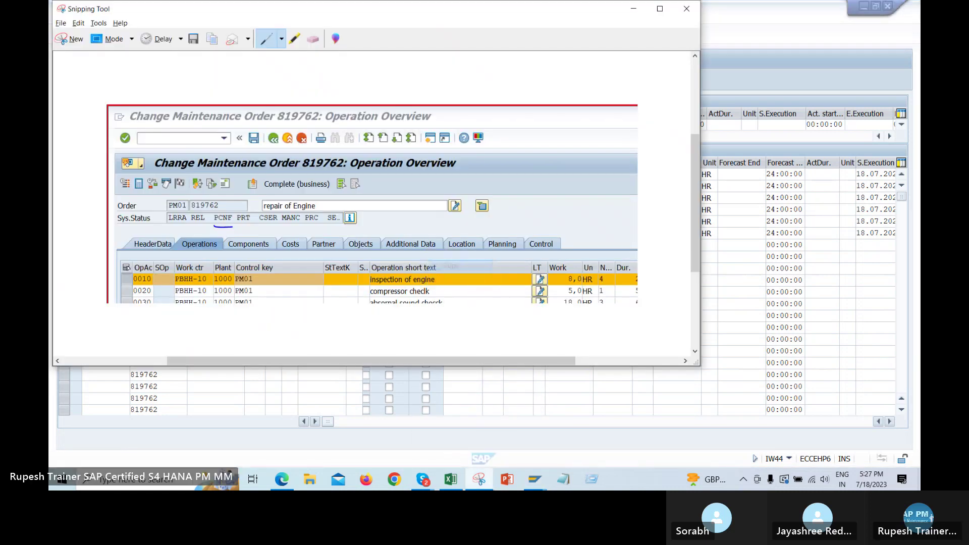
pyautogui.rightClick(449, 482)
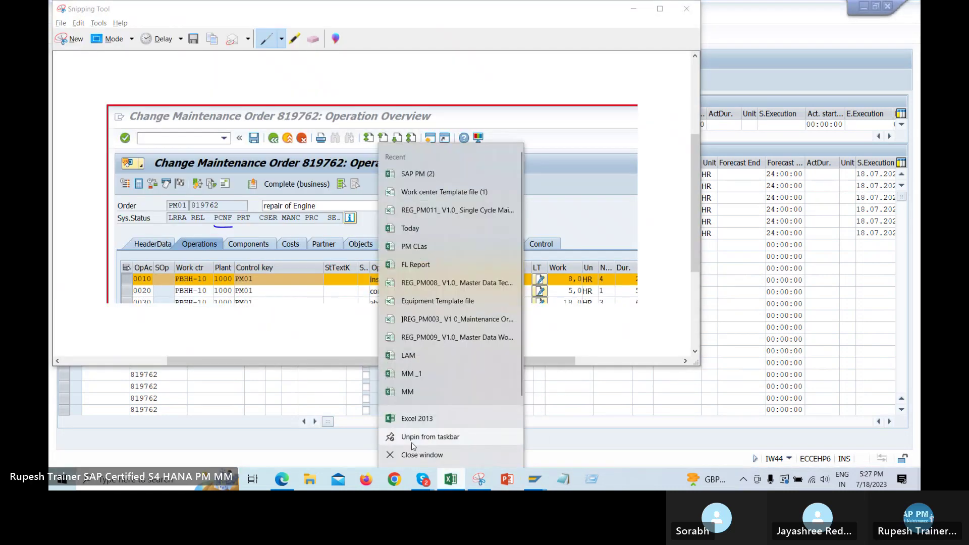
pyautogui.click(411, 419)
pyautogui.click(346, 180)
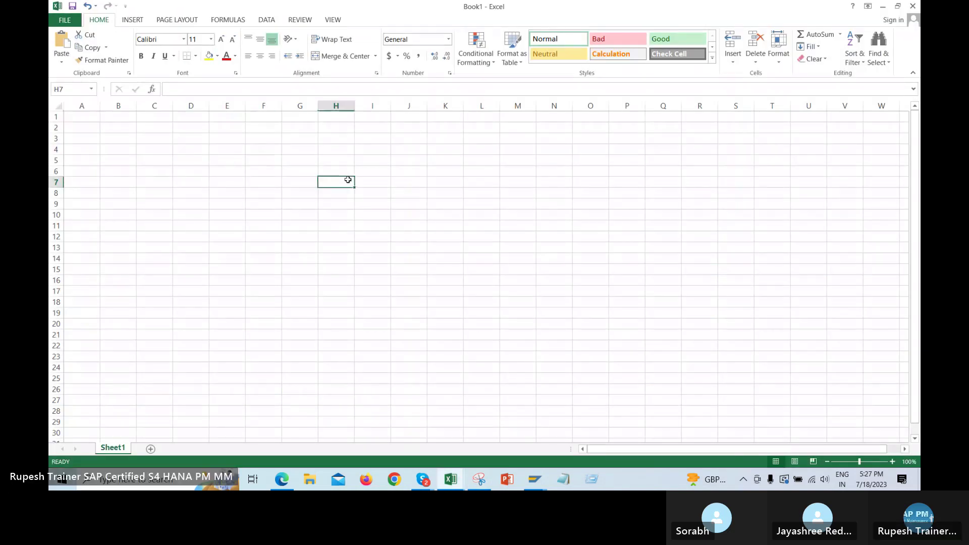
pyautogui.hotkey('ctrl', 'v')
pyautogui.hotkey('alt', 'Tab')
pyautogui.hotkey('alt', 'Tab')
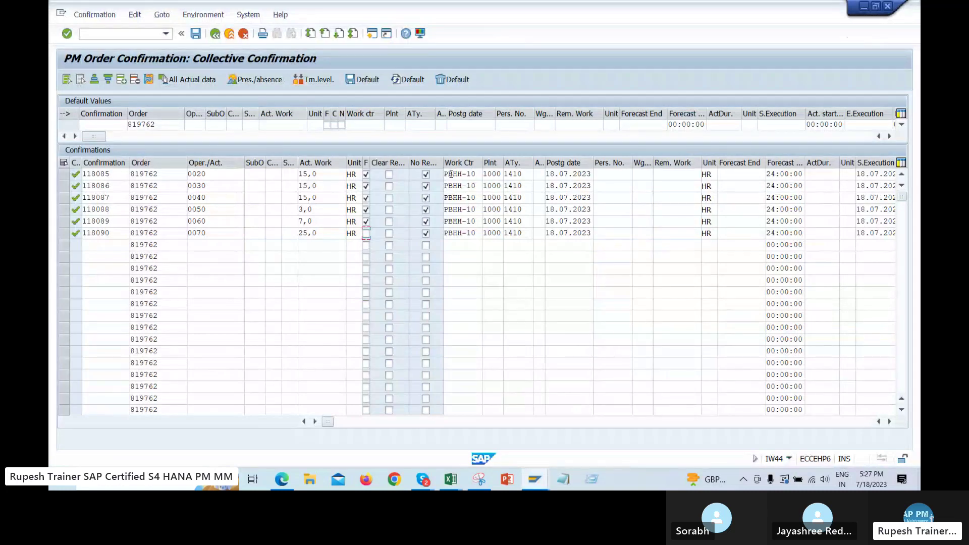
# Keep activity type 1410 and save the six confirmations despite the actual-cost and number-range errors
pyautogui.click(530, 173)
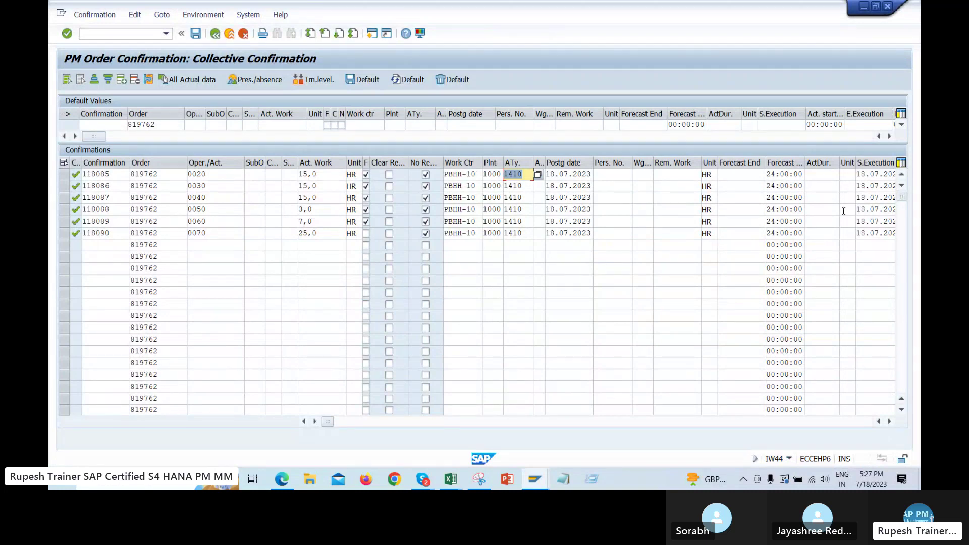
pyautogui.click(317, 249)
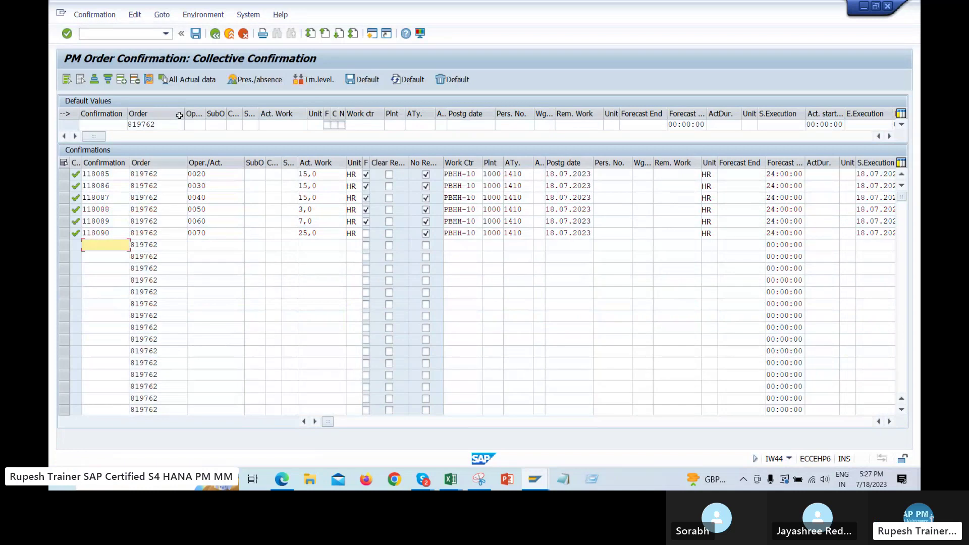
pyautogui.click(197, 34)
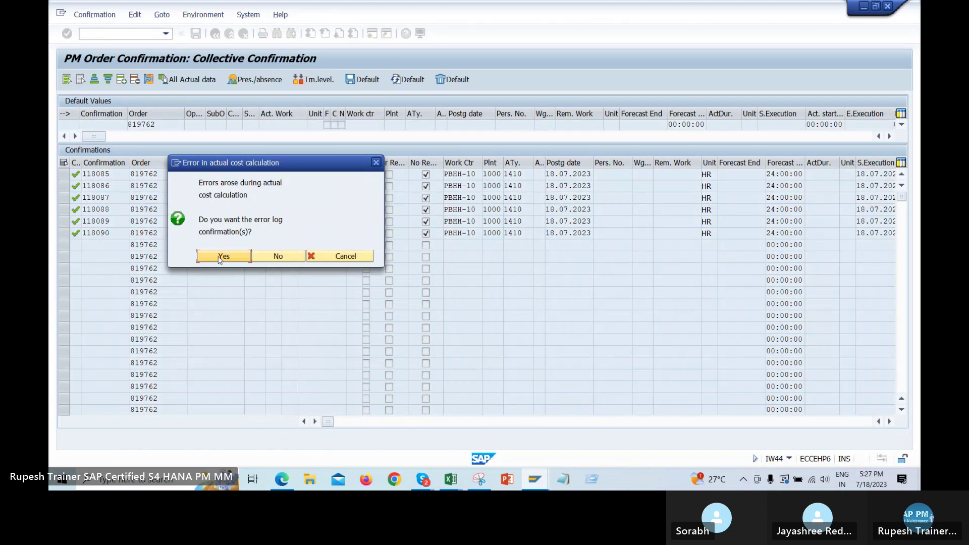
pyautogui.click(221, 257)
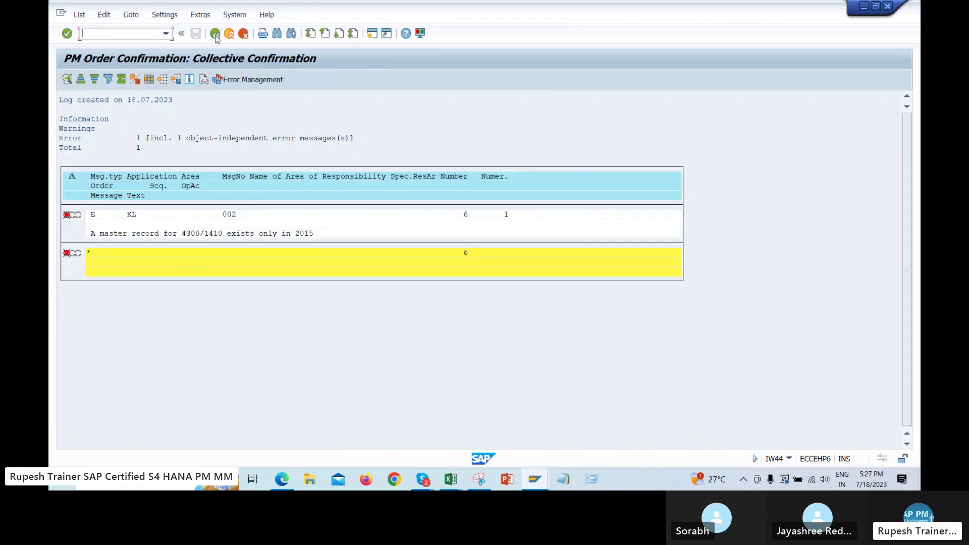
pyautogui.click(215, 34)
pyautogui.click(234, 231)
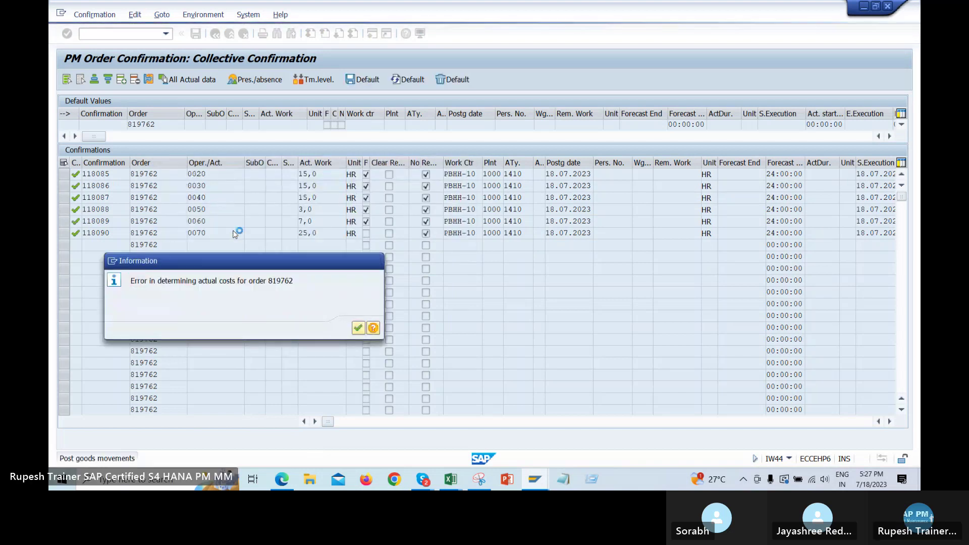
pyautogui.press('Return')
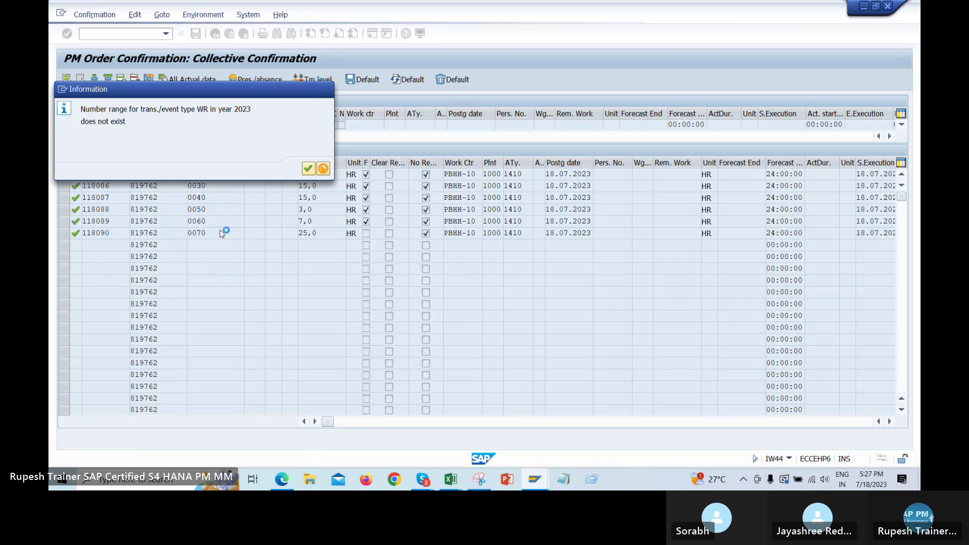
pyautogui.press('Return')
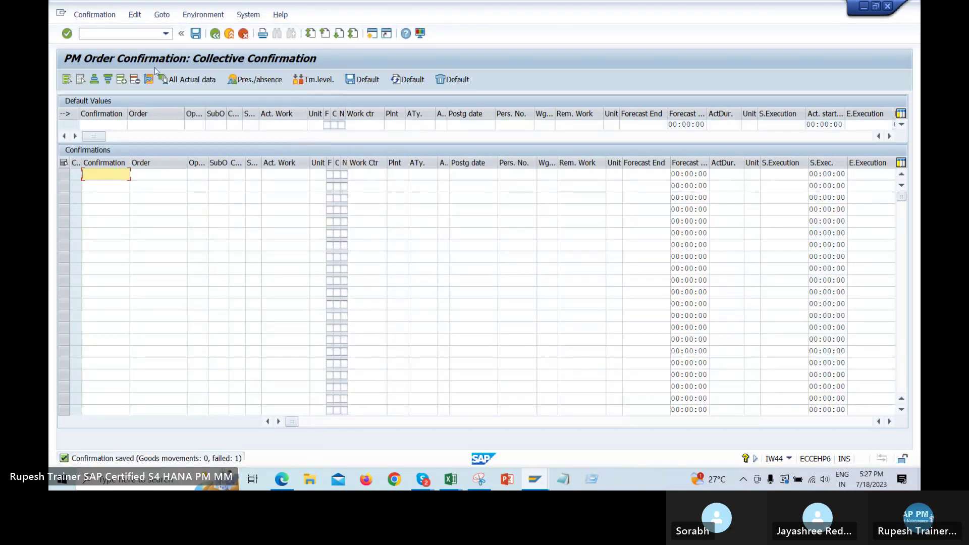
# Open order 819762 in IW32 and check its operation overview's system status for PCNF
pyautogui.click(165, 33)
pyautogui.click(142, 60)
pyautogui.press('Return')
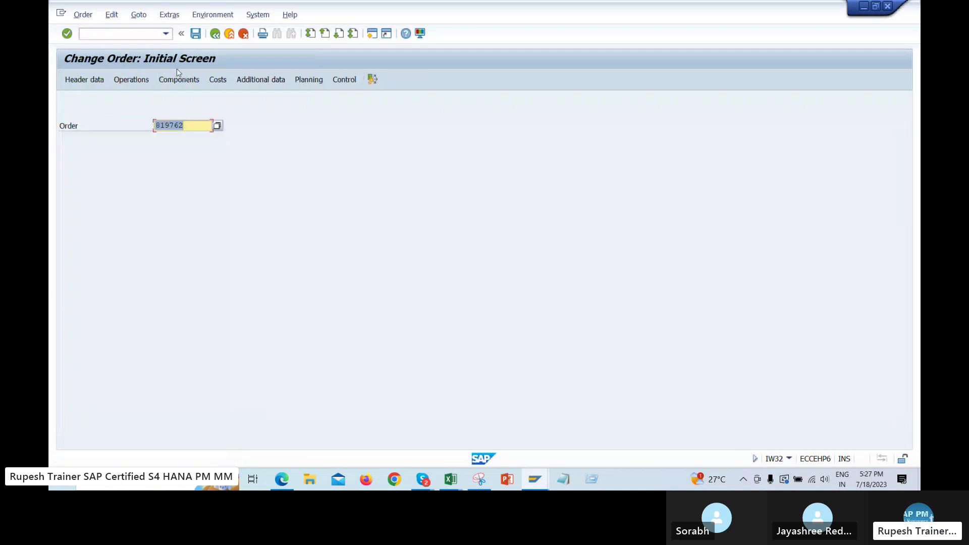
pyautogui.click(133, 80)
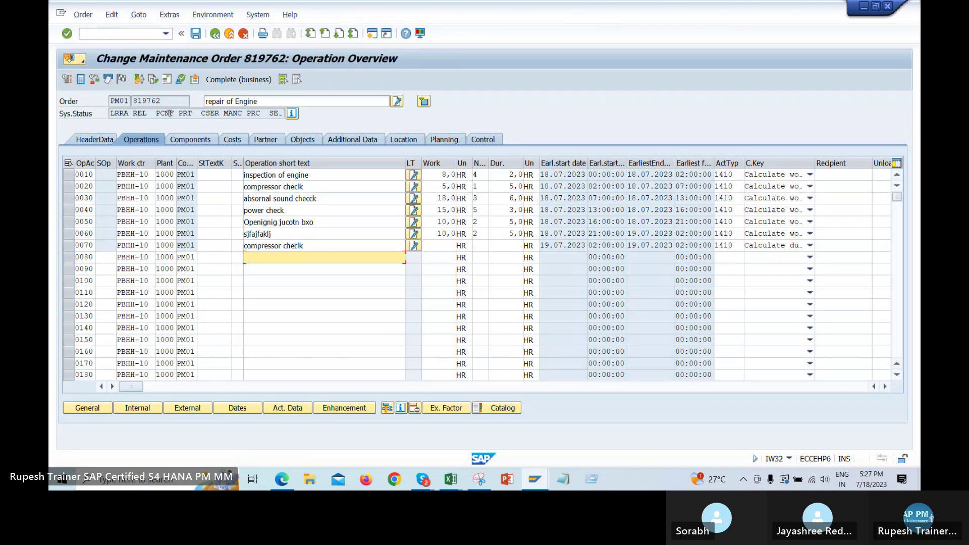
pyautogui.click(167, 113)
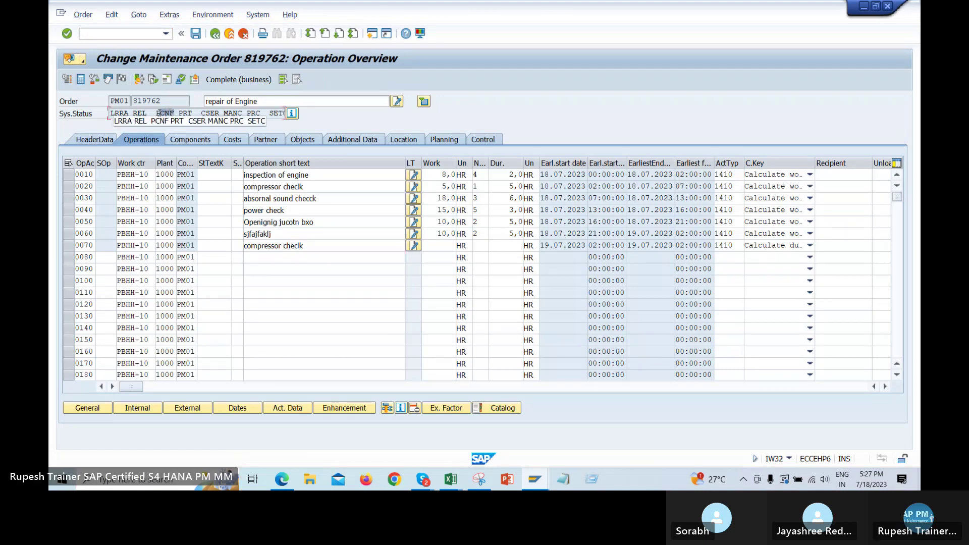
# Compare with the earlier status screenshot, widen the Control key column, and inspect operation 0070's PM01
pyautogui.click(479, 479)
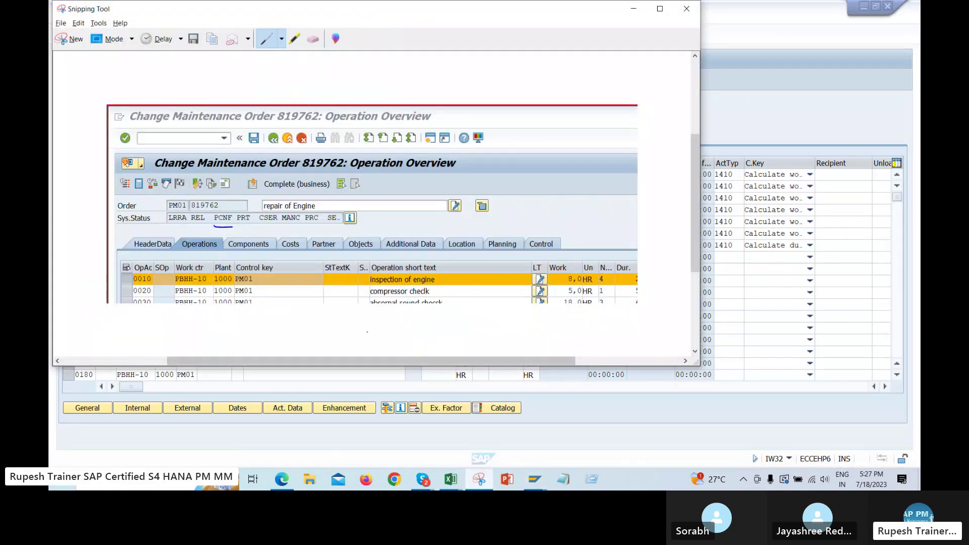
pyautogui.click(634, 9)
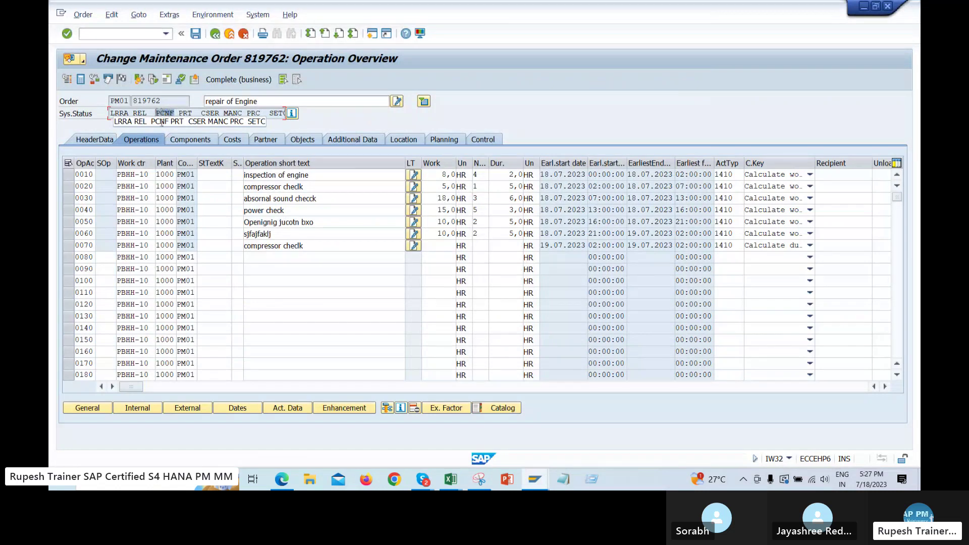
pyautogui.moveTo(197, 163); pyautogui.dragTo(237, 163)
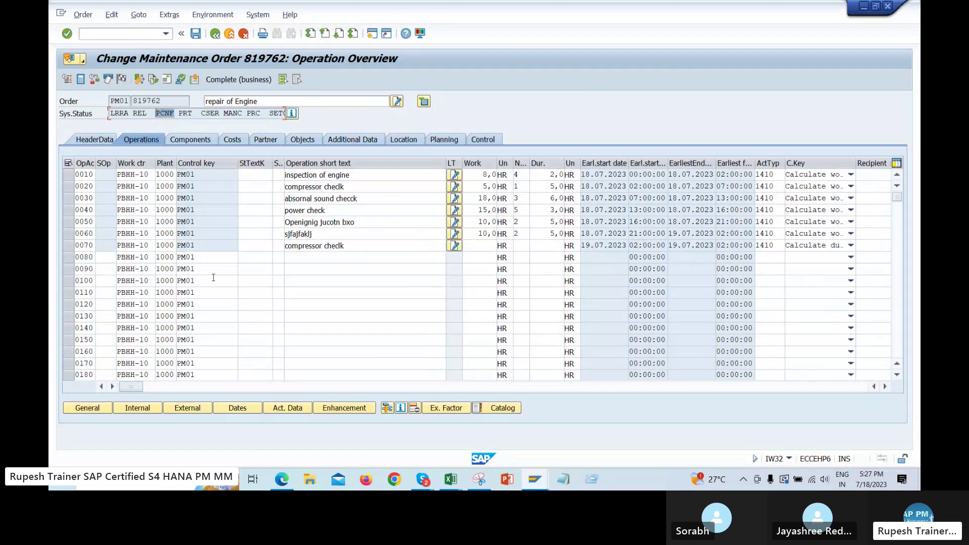
pyautogui.doubleClick(215, 246)
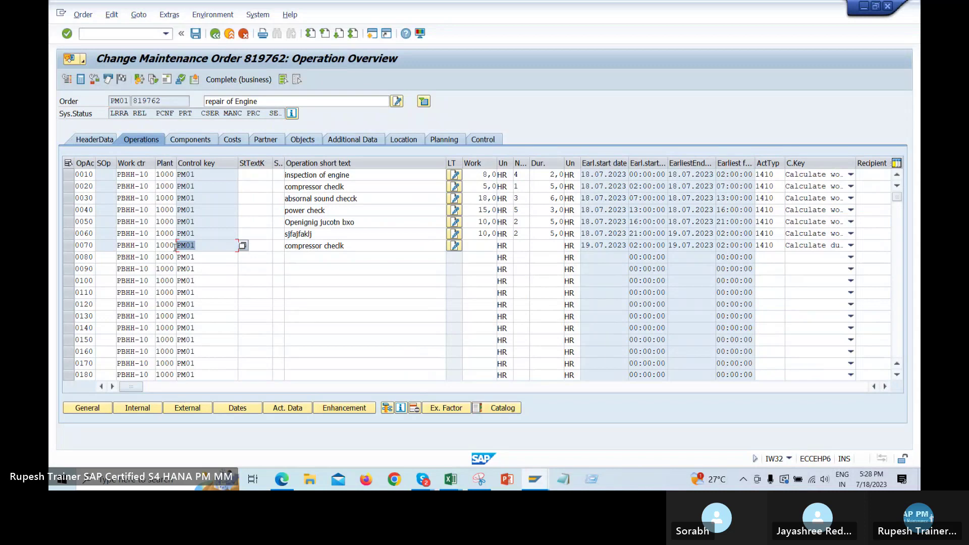
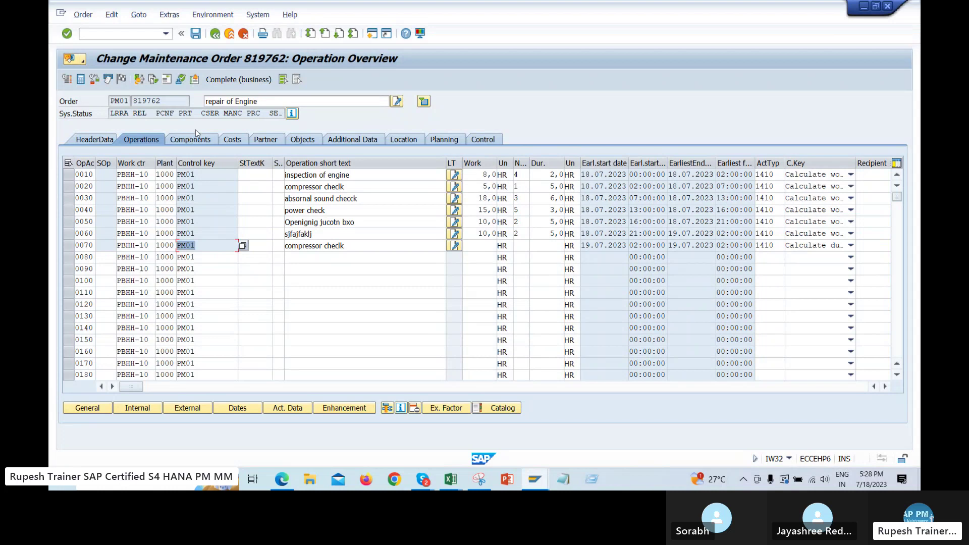
# Check the order's detailed system status, which shows Partially confirmed
pyautogui.click(162, 113)
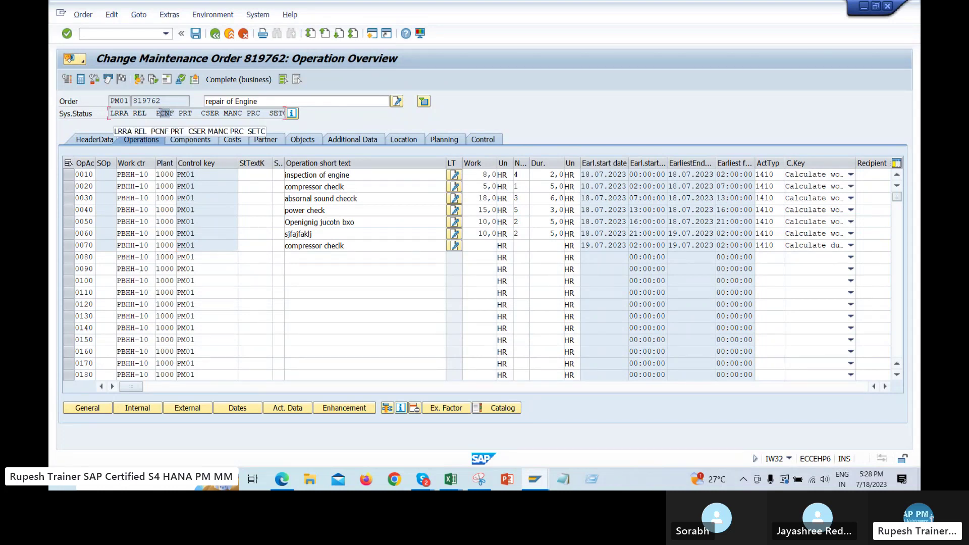
pyautogui.click(206, 217)
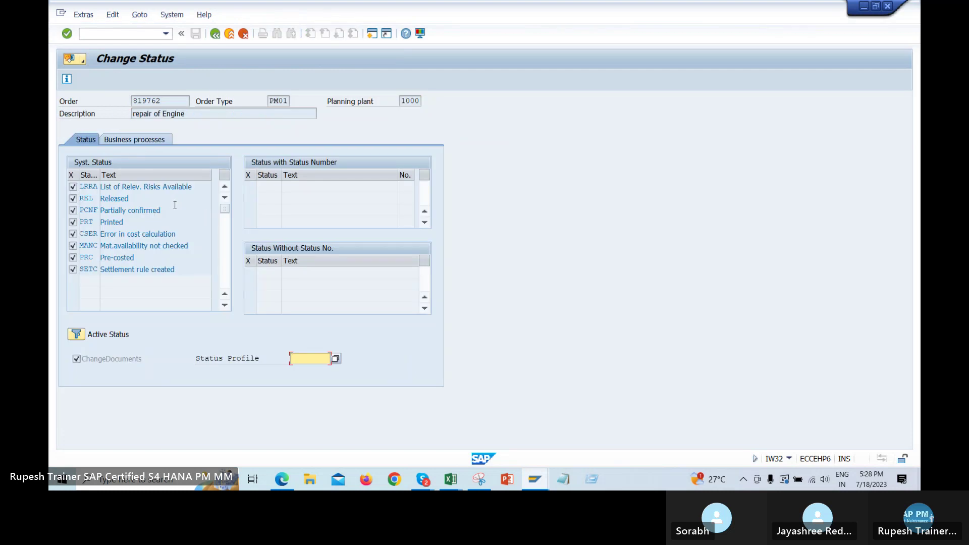
pyautogui.moveTo(174, 205); pyautogui.dragTo(100, 211)
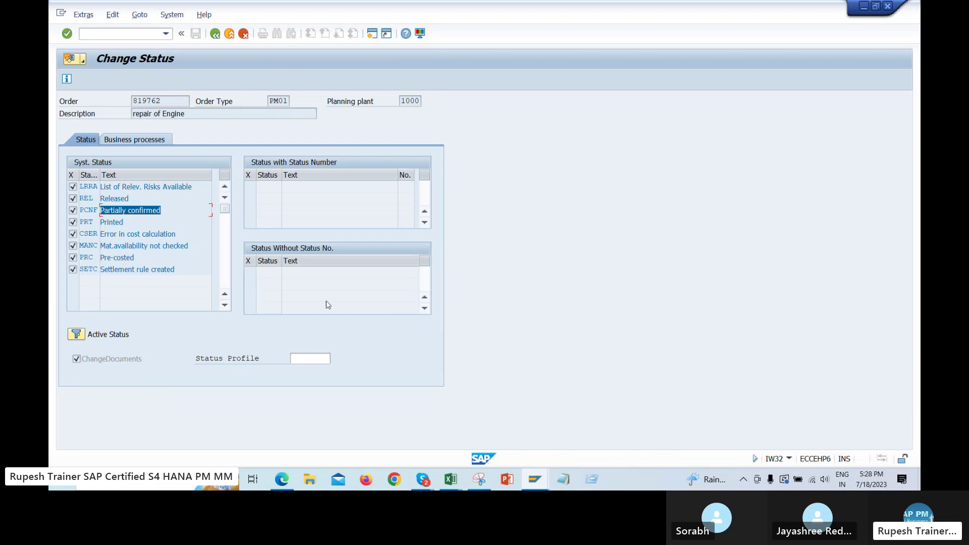
pyautogui.click(215, 34)
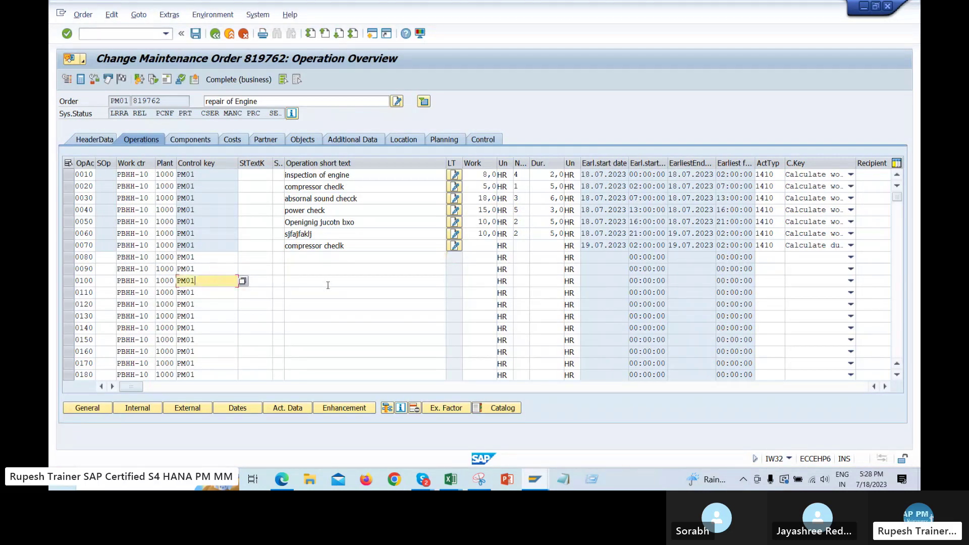
# Inspect operation 0070's status details, which show Partially confirmed
pyautogui.click(374, 287)
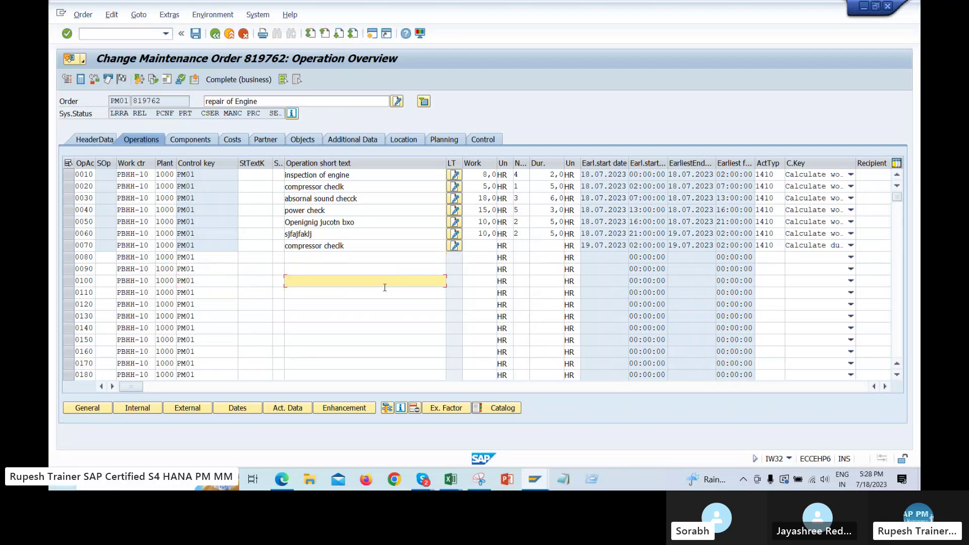
pyautogui.click(338, 257)
pyautogui.click(205, 316)
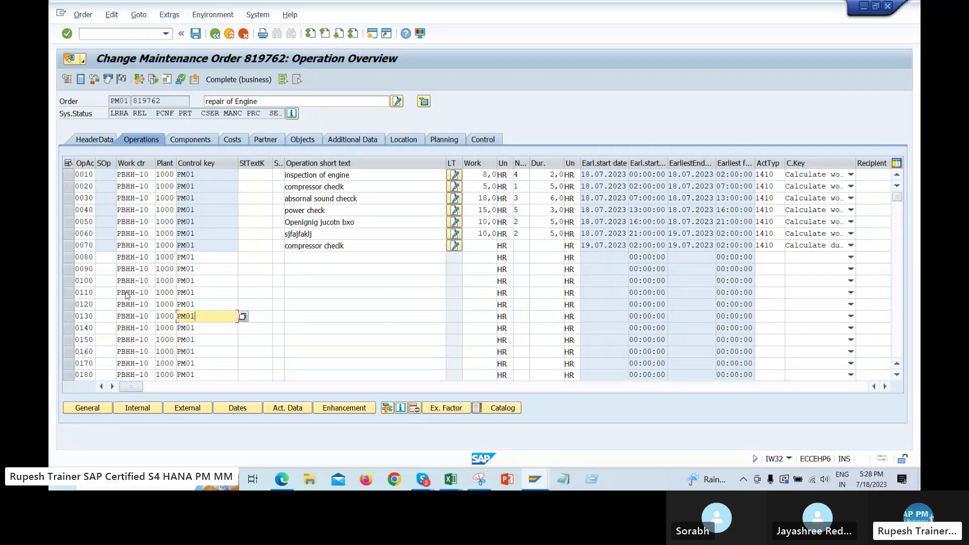
pyautogui.click(66, 246)
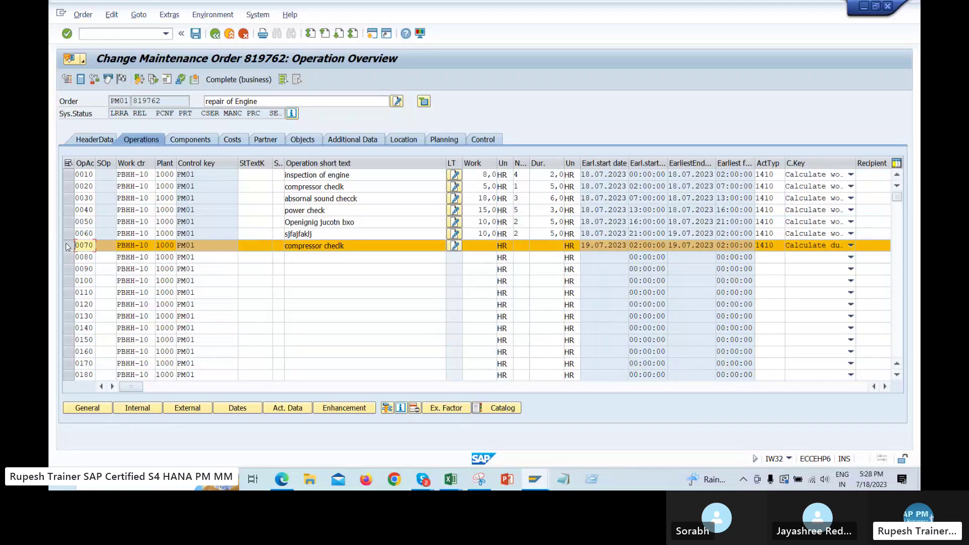
pyautogui.click(401, 408)
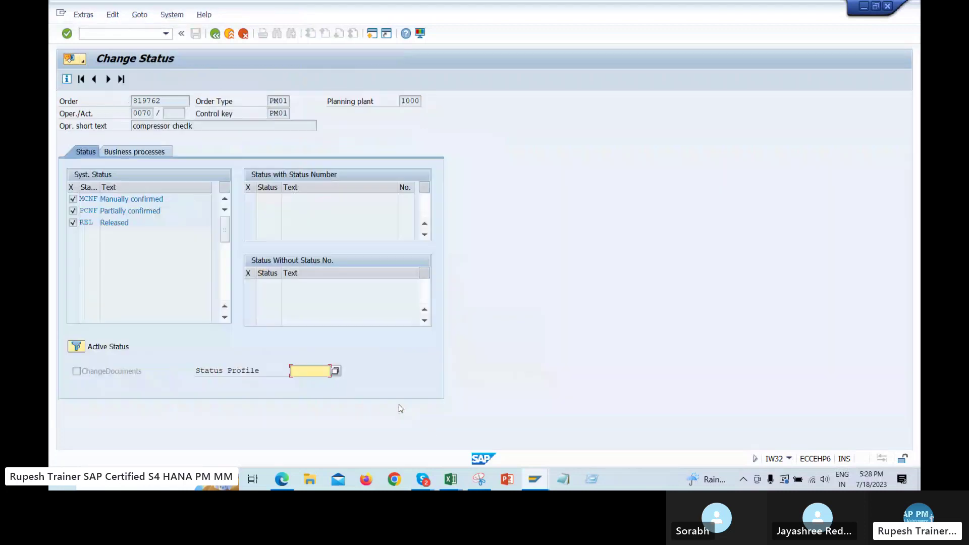
pyautogui.moveTo(173, 211); pyautogui.dragTo(101, 211)
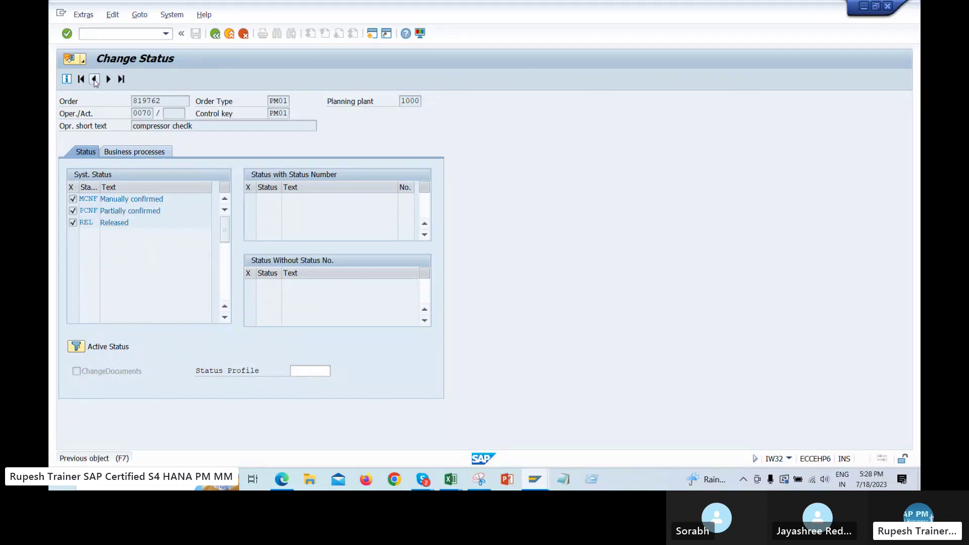
pyautogui.click(95, 80)
pyautogui.click(216, 34)
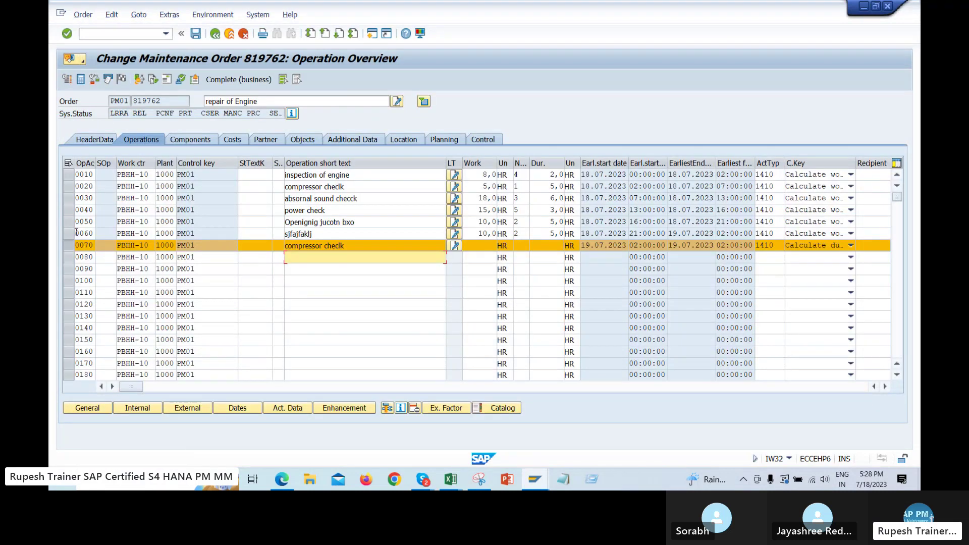
# Check operation 0060's status details, which show Confirmed
pyautogui.click(76, 233)
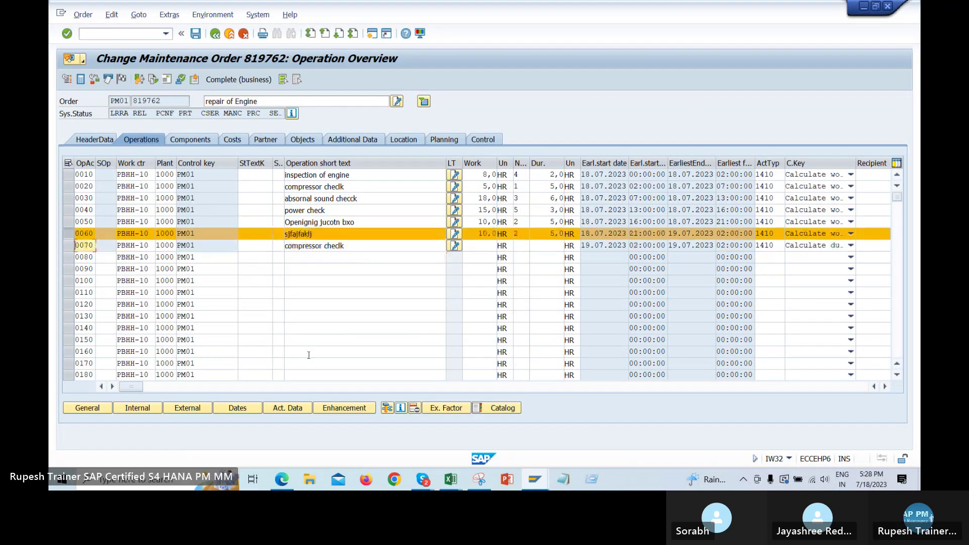
pyautogui.click(400, 408)
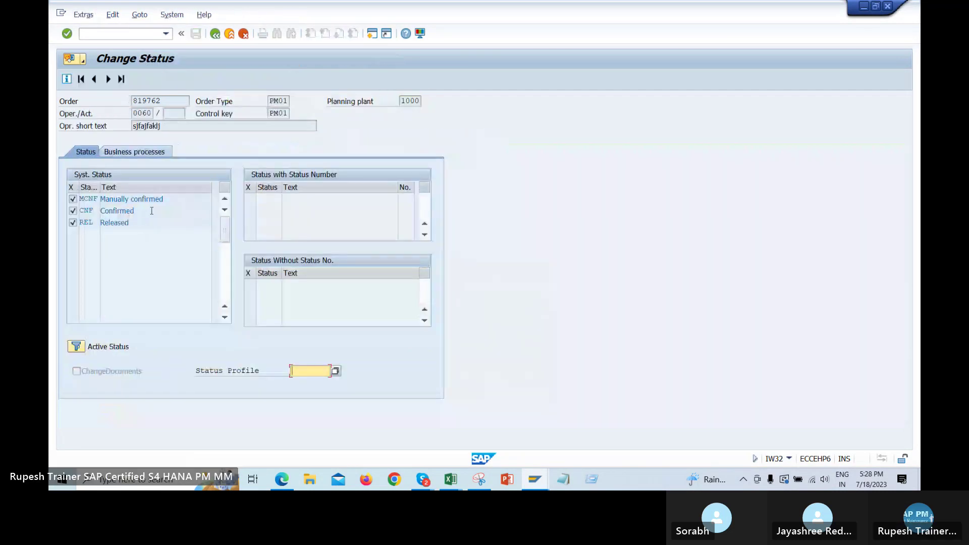
pyautogui.doubleClick(147, 209)
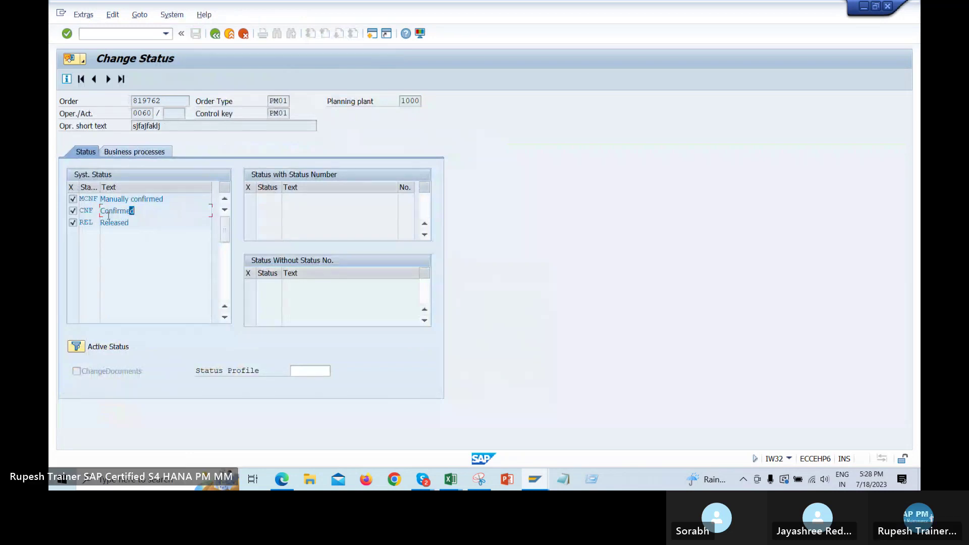
pyautogui.click(215, 34)
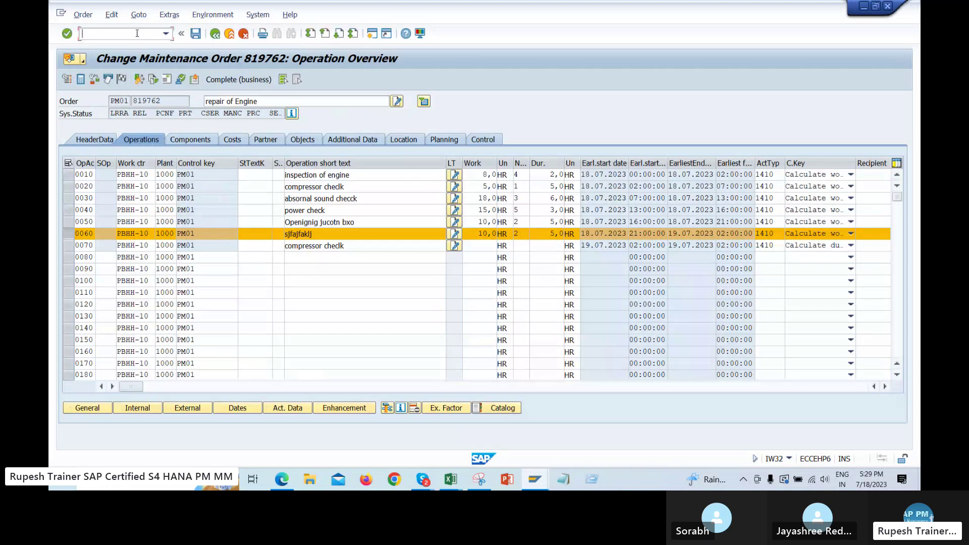
# Save a final confirmation for operation 0070 in IW41, accepting the activity type warning
pyautogui.write('/nw41')
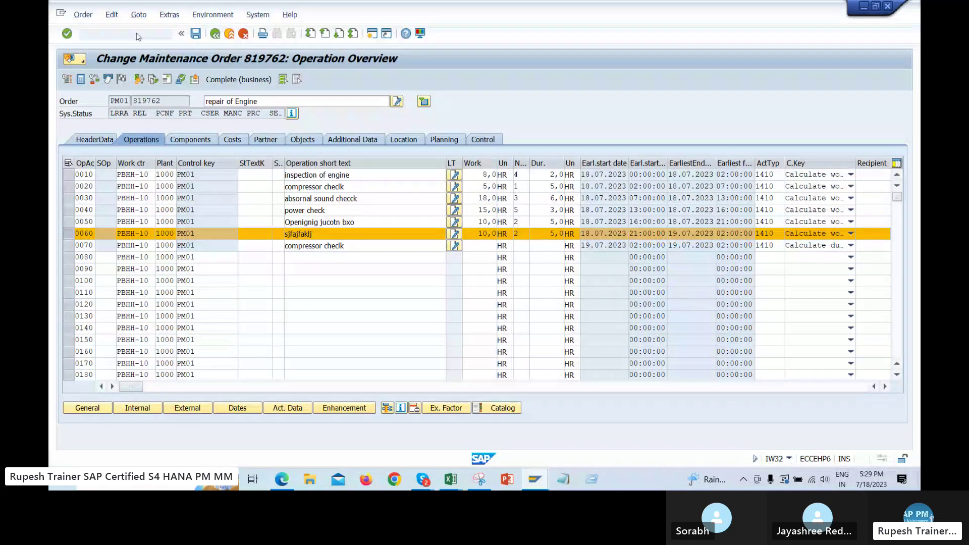
pyautogui.press('Return')
pyautogui.press('Tab')
pyautogui.press('Down')
pyautogui.press('Down')
pyautogui.press('Down')
pyautogui.press('Down')
pyautogui.press('Down')
pyautogui.press('Down')
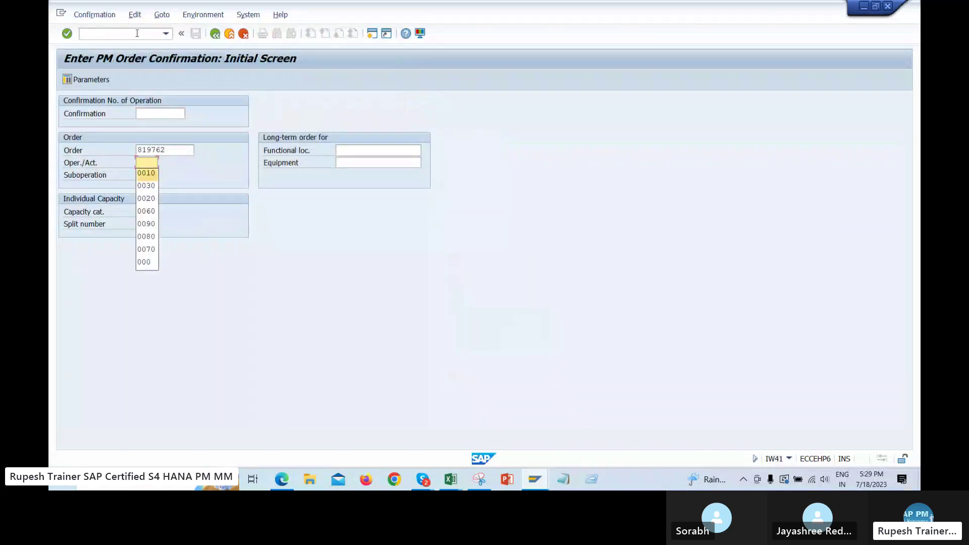
pyautogui.press('Down')
pyautogui.press('Return')
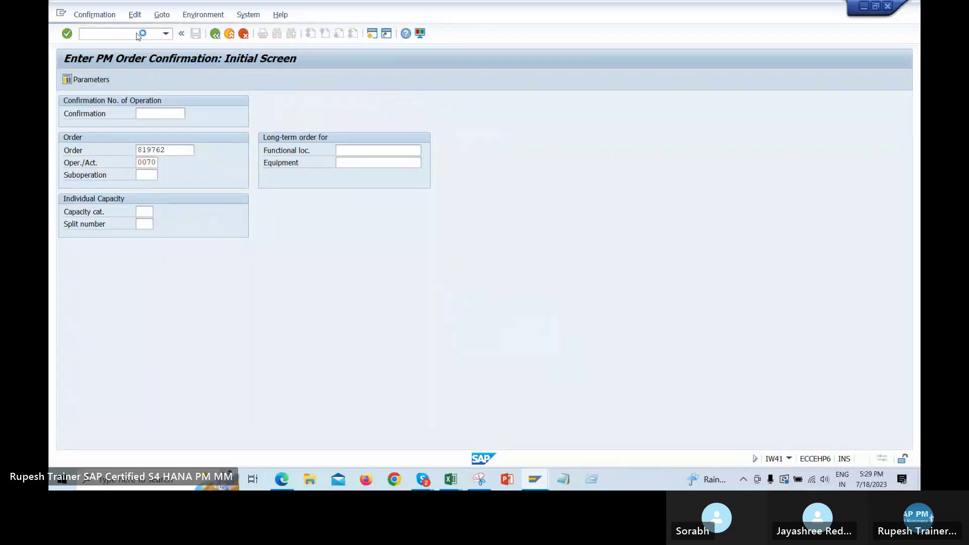
pyautogui.press('Return')
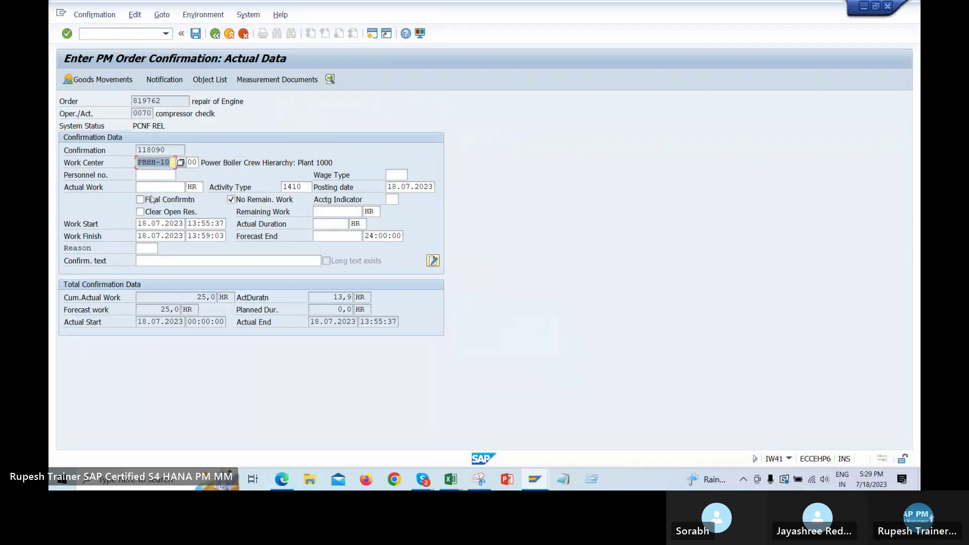
pyautogui.click(141, 199)
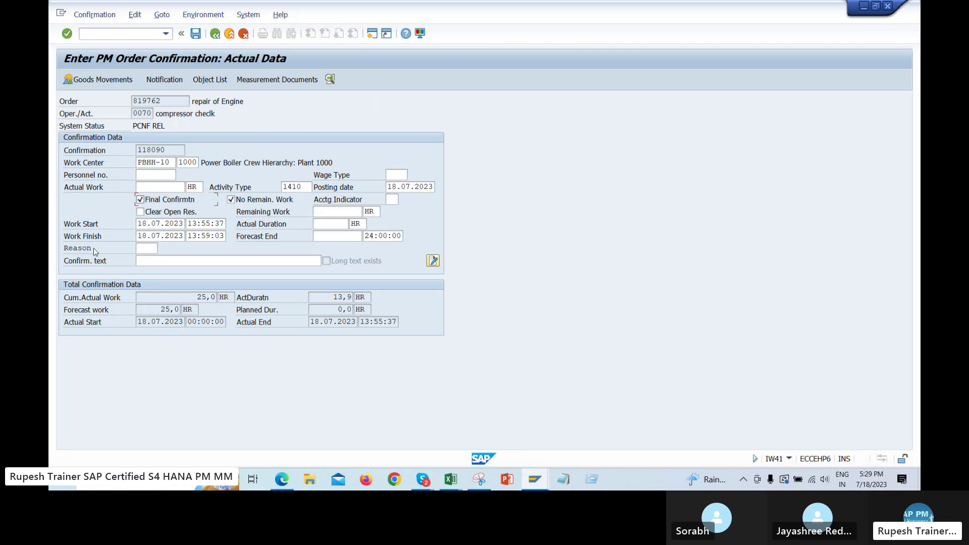
pyautogui.click(195, 34)
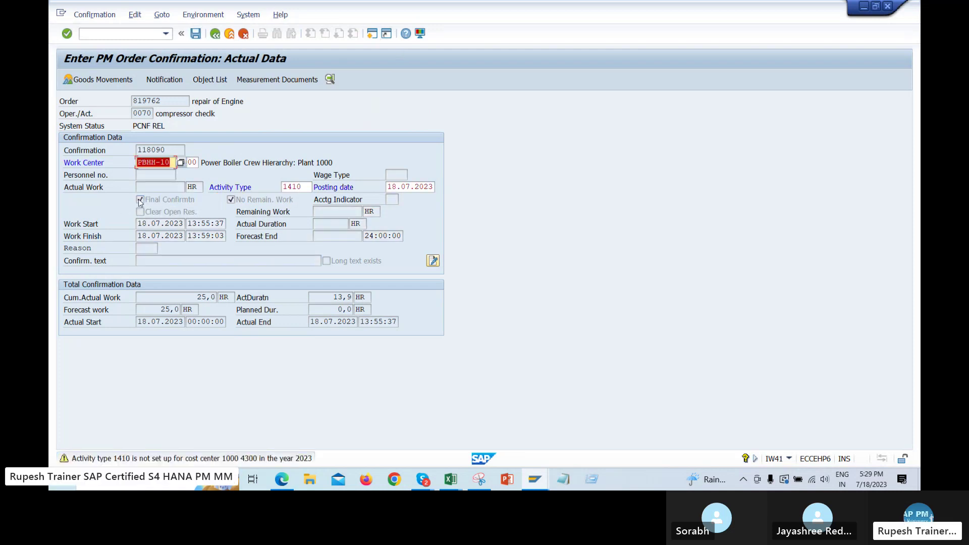
pyautogui.press('Return')
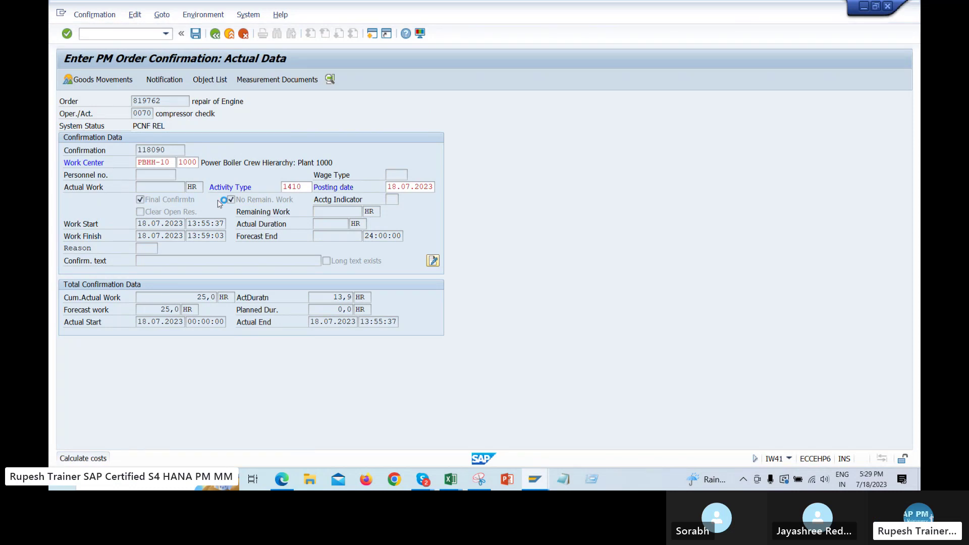
pyautogui.click(166, 34)
# Reopen the order in IW32 from the transaction history and verify its status shows CNF
pyautogui.click(121, 61)
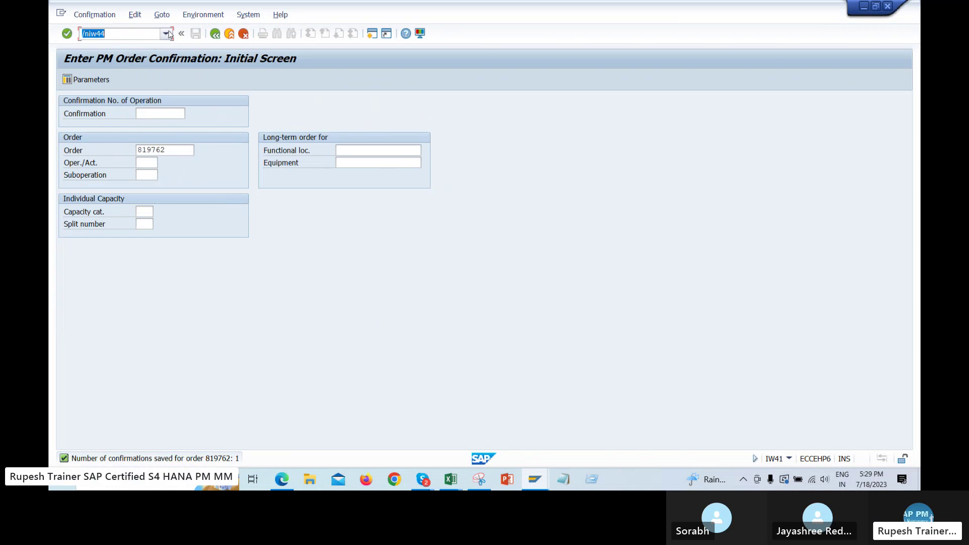
pyautogui.click(165, 33)
pyautogui.click(120, 60)
pyautogui.press('Return')
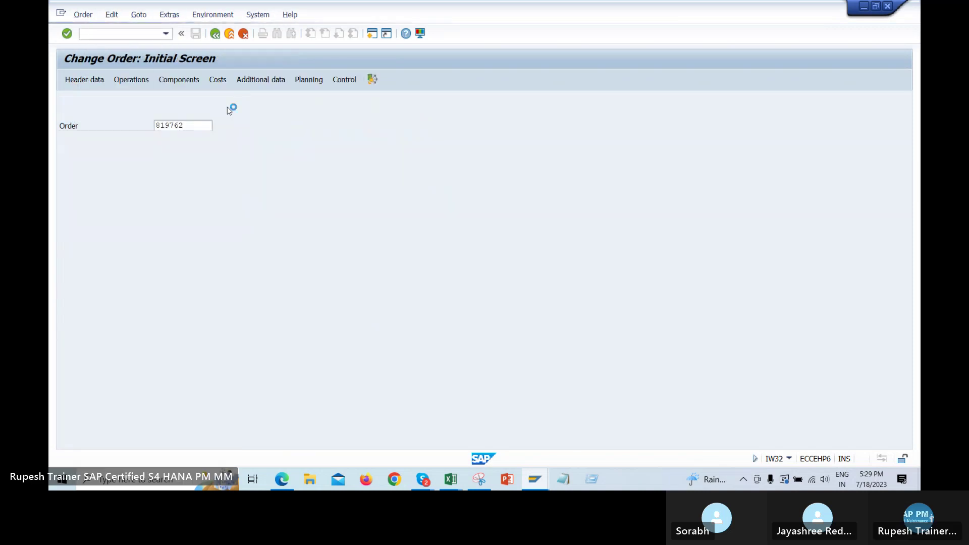
pyautogui.press('Return')
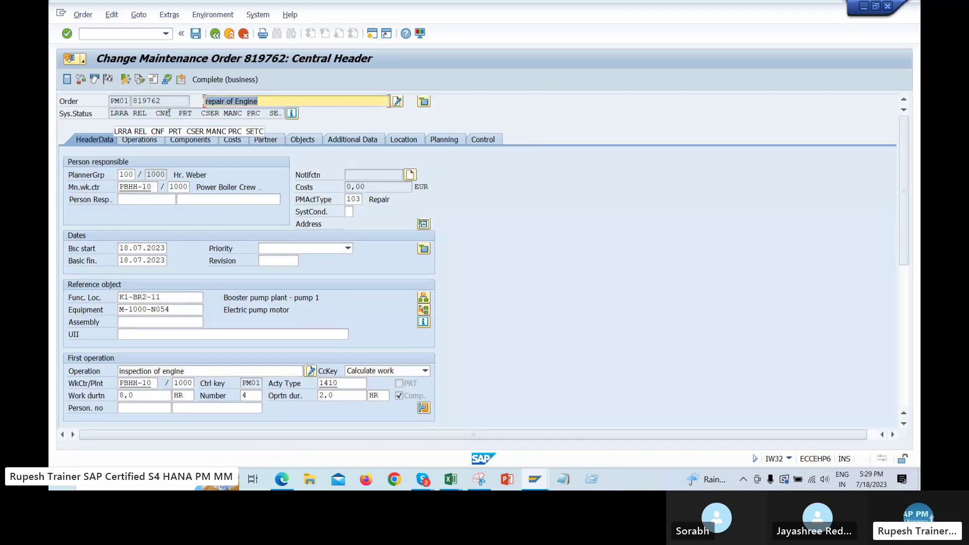
pyautogui.moveTo(170, 112); pyautogui.dragTo(161, 112)
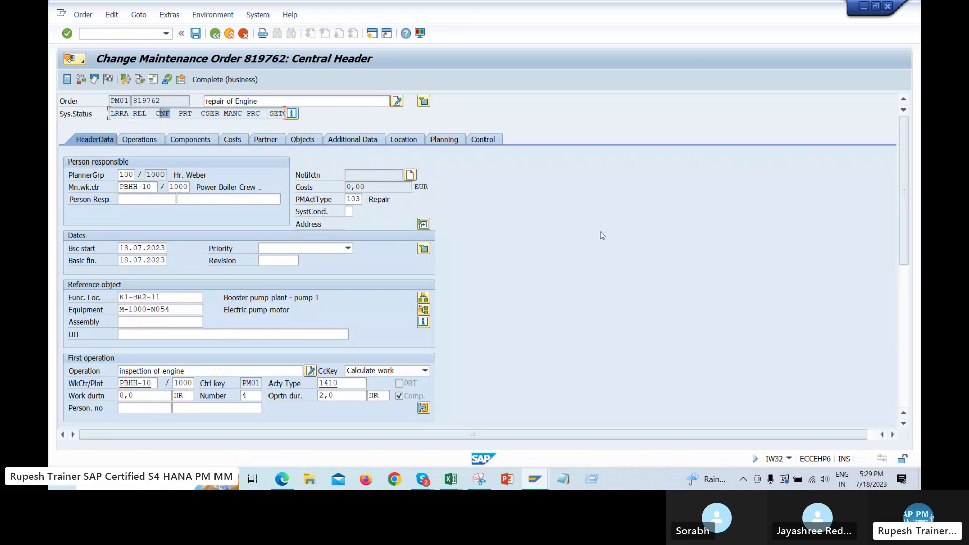
# Switch to the SAP PM (2) Excel notes workbook
pyautogui.click(450, 480)
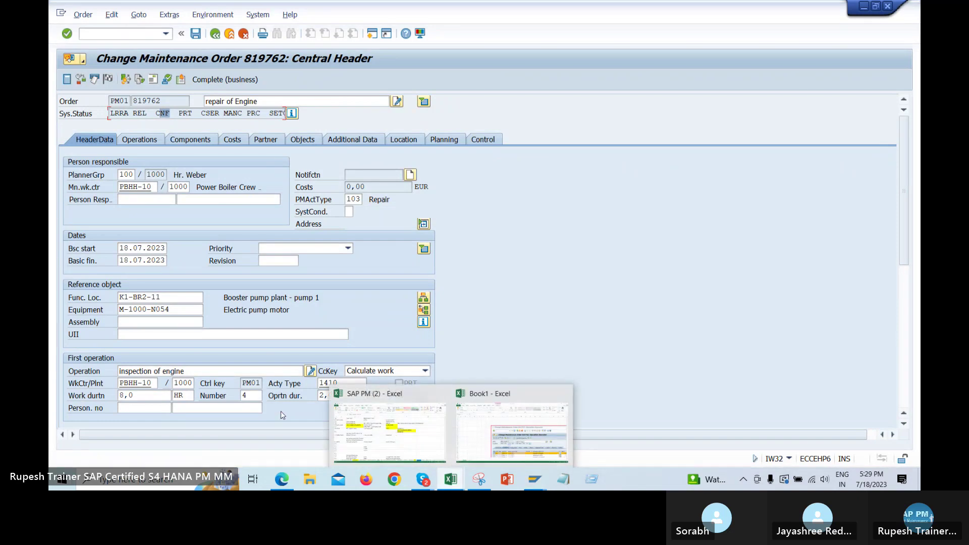
pyautogui.click(450, 479)
pyautogui.click(389, 428)
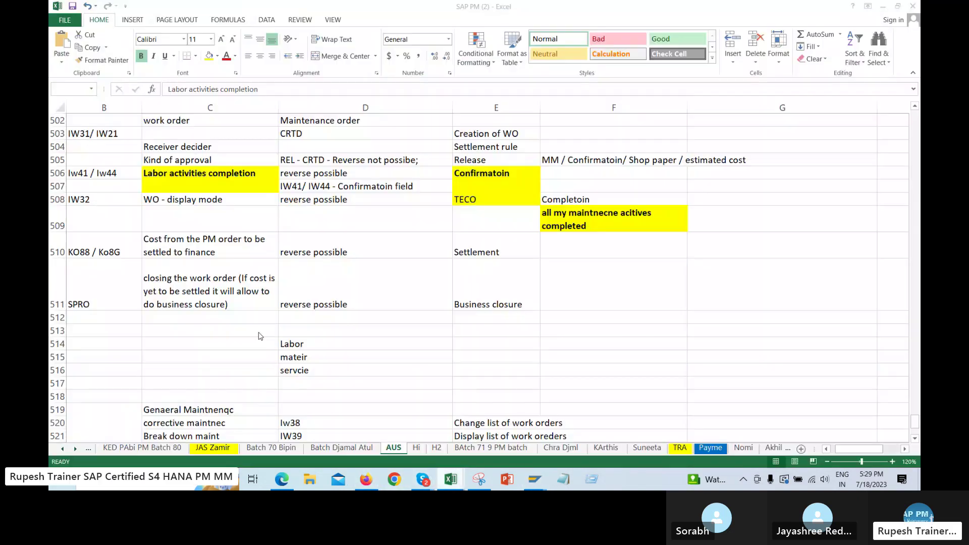
pyautogui.click(93, 178)
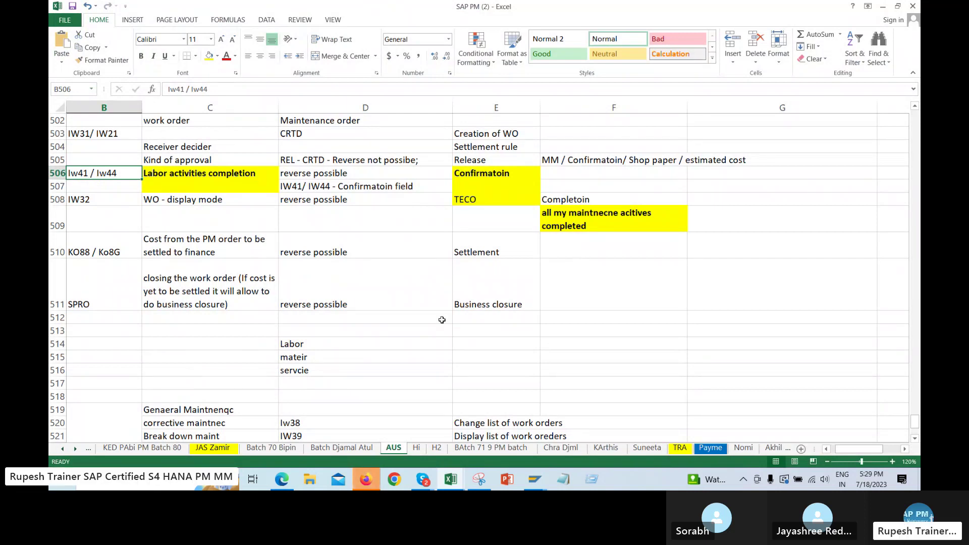
pyautogui.click(486, 170)
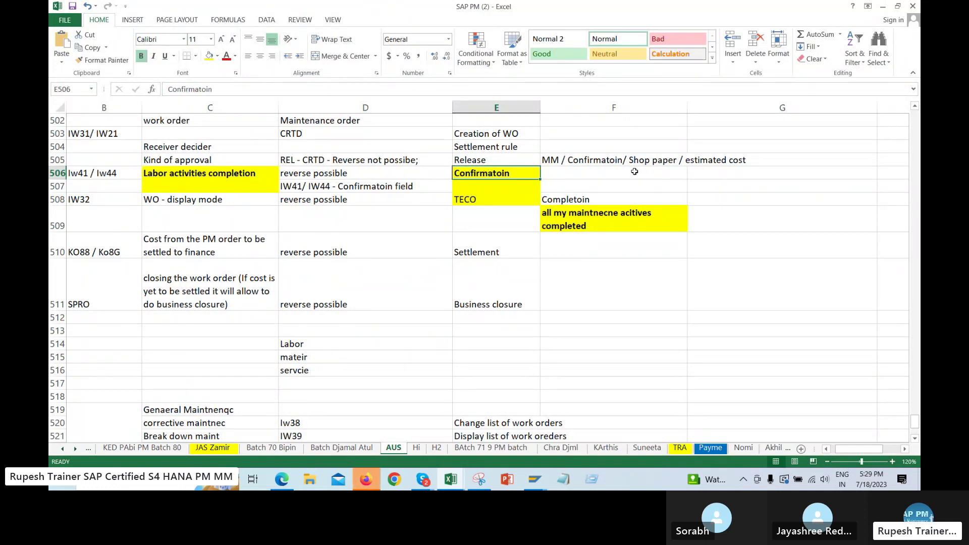
pyautogui.click(585, 172)
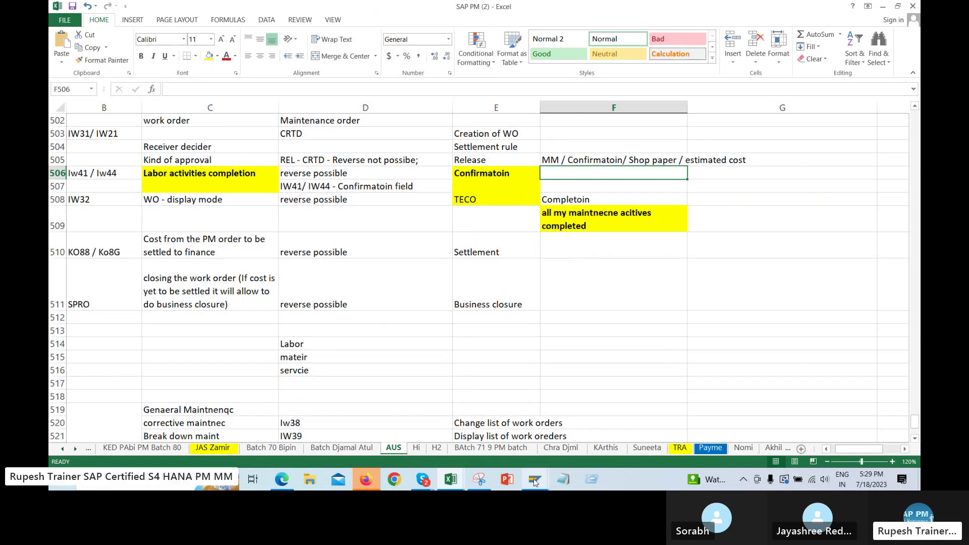
pyautogui.moveTo(535, 481)
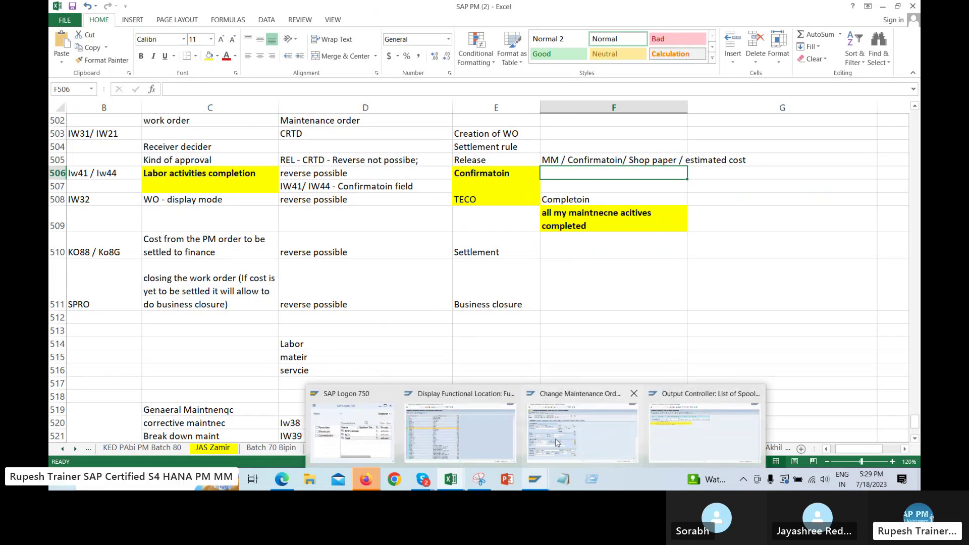
# Start /niw41, switch to Display confirmations, and load the order's confirmations overview
pyautogui.click(485, 432)
pyautogui.click(134, 34)
pyautogui.write('/niw41')
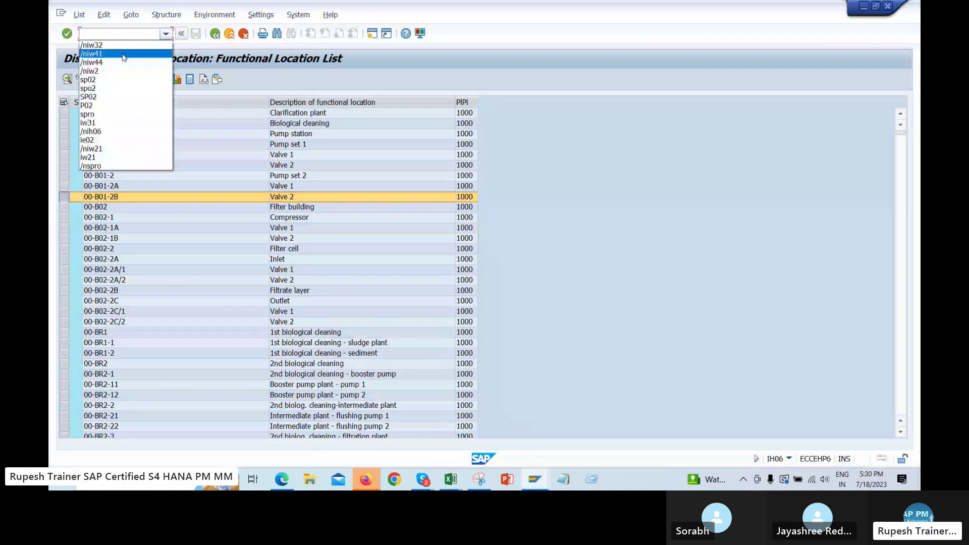
pyautogui.press('Return')
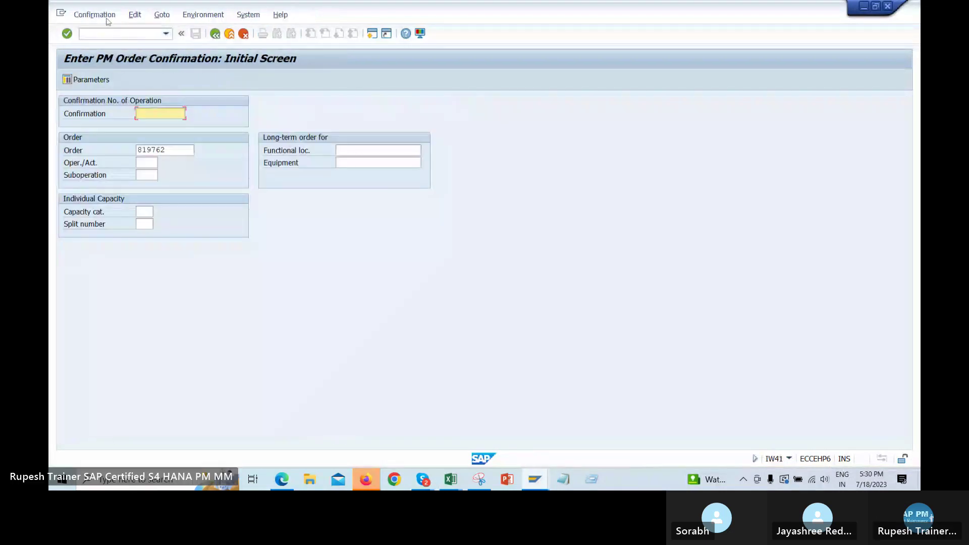
pyautogui.click(95, 14)
pyautogui.click(98, 85)
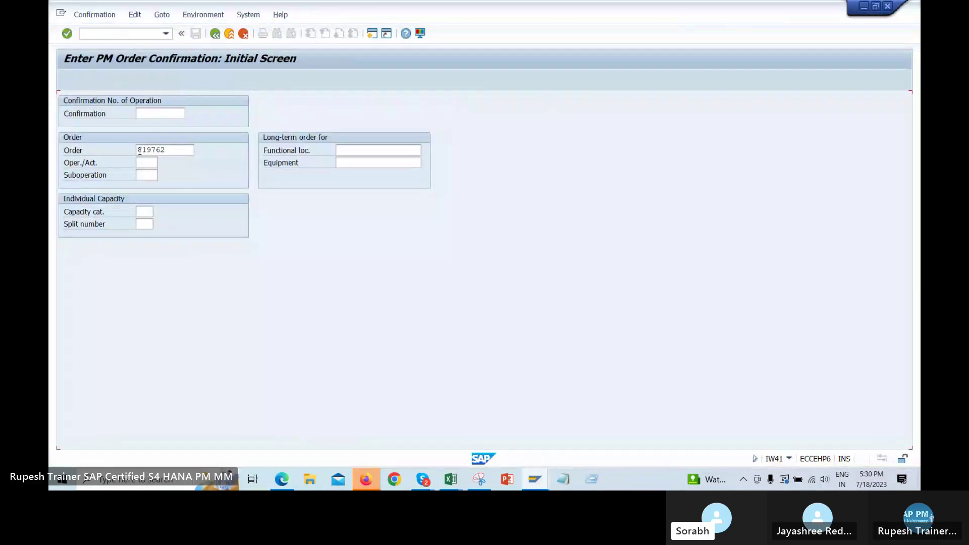
pyautogui.click(68, 34)
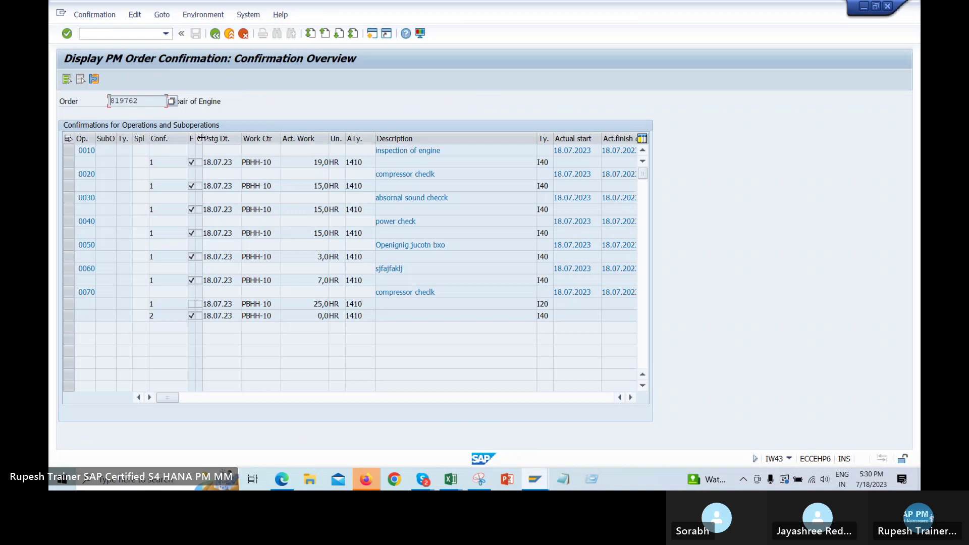
# Open operation 0010's confirmation actual data from the overview, then return to the overview
pyautogui.doubleClick(203, 137)
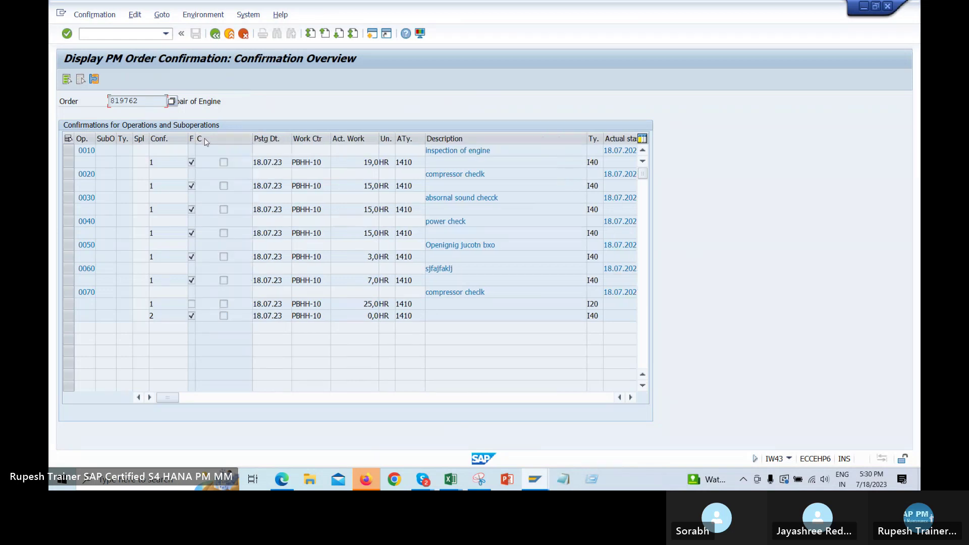
pyautogui.click(225, 160)
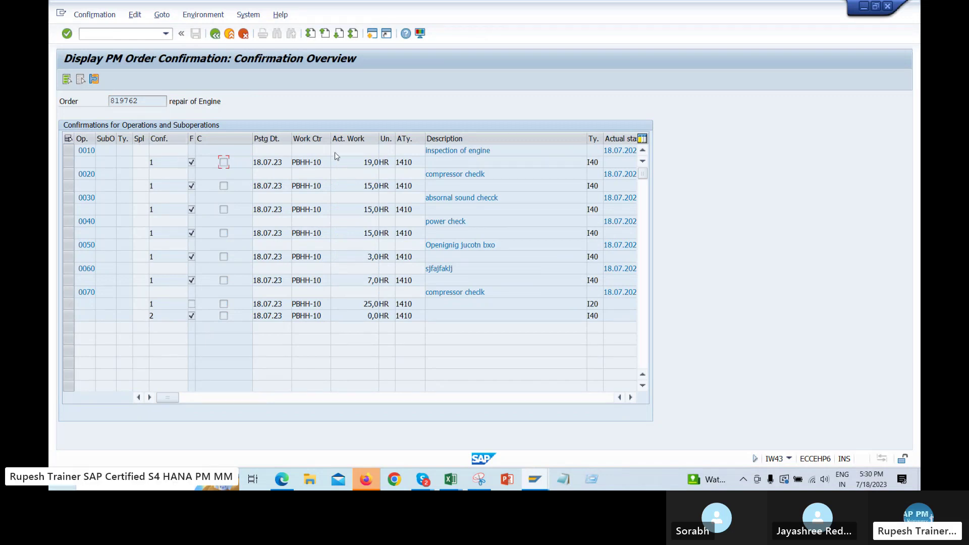
pyautogui.click(87, 152)
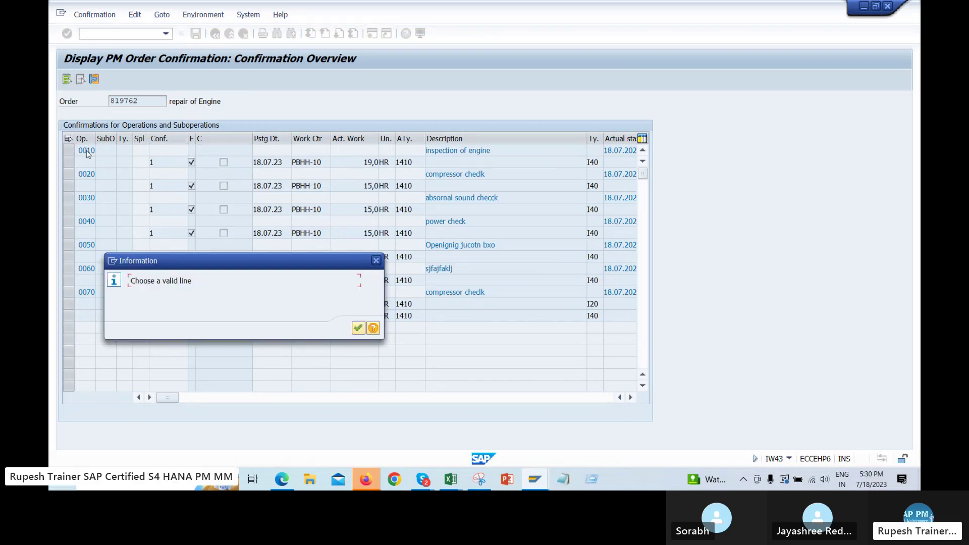
pyautogui.click(358, 328)
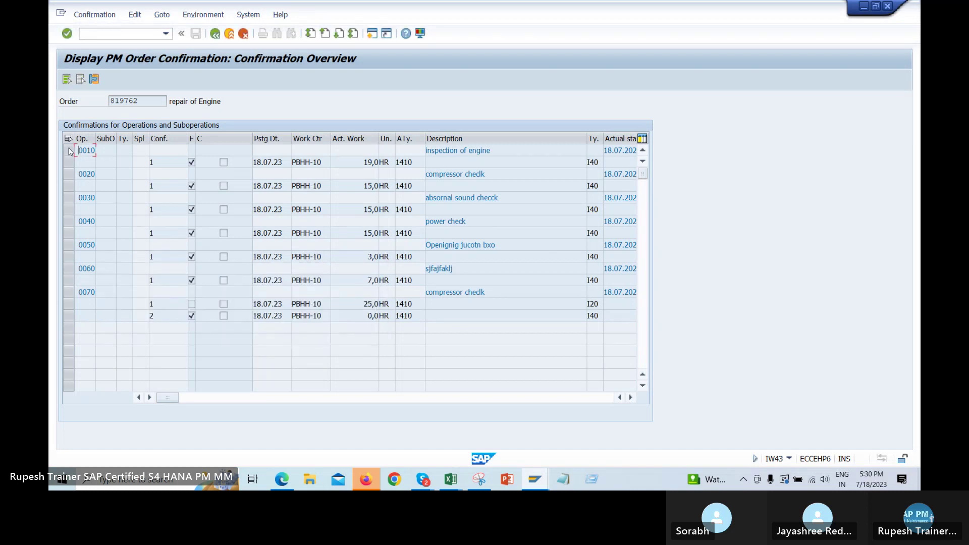
pyautogui.doubleClick(168, 161)
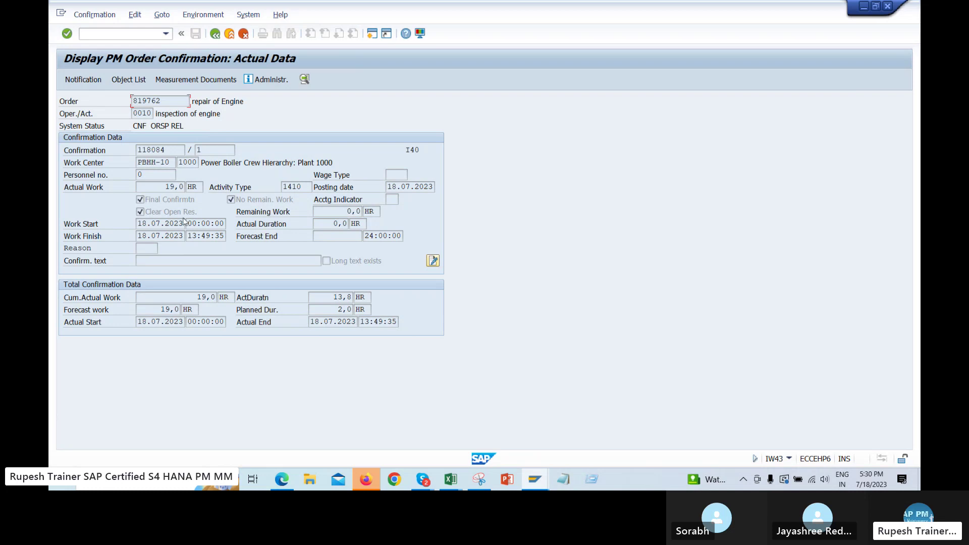
pyautogui.click(215, 34)
# Close the confirmation display and return to the Change Order window
pyautogui.click(888, 7)
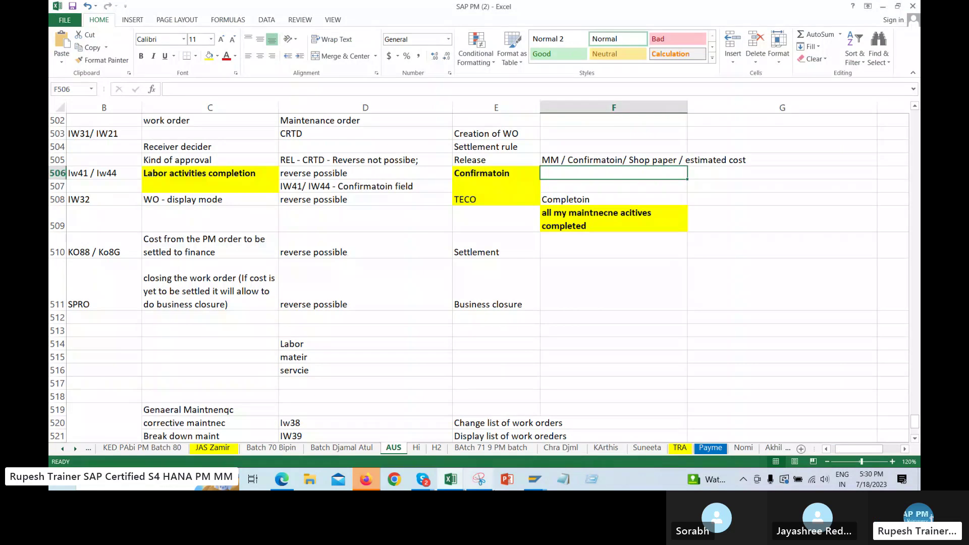
pyautogui.moveTo(534, 479)
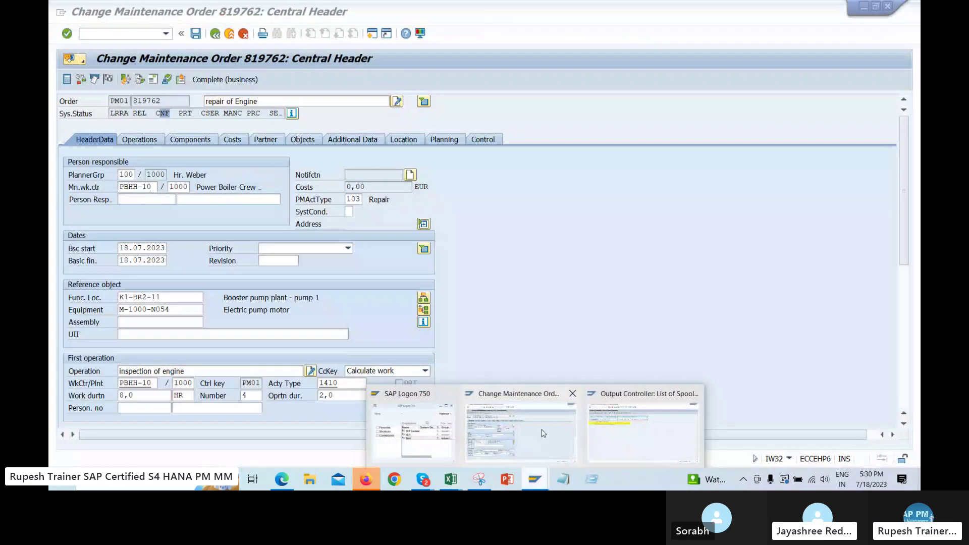
pyautogui.moveTo(540, 435)
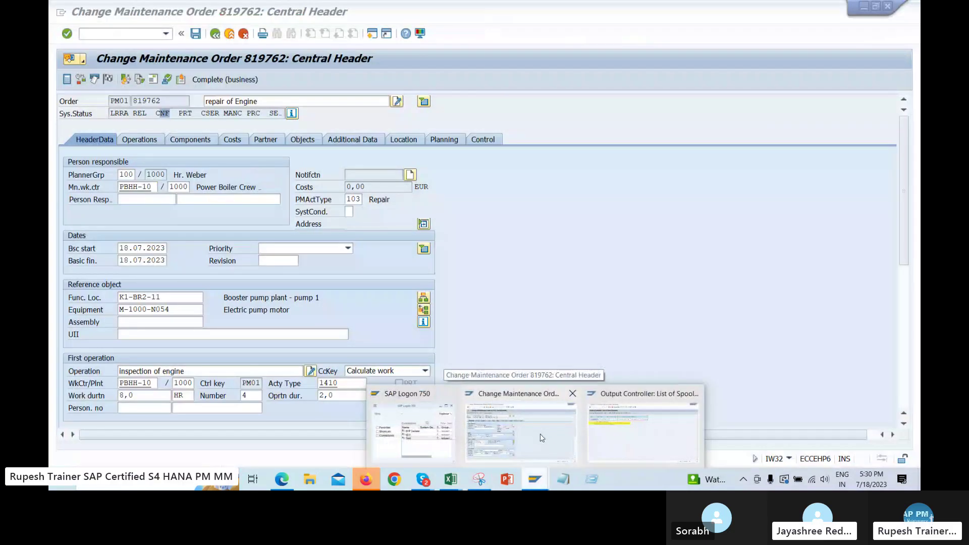
pyautogui.click(511, 425)
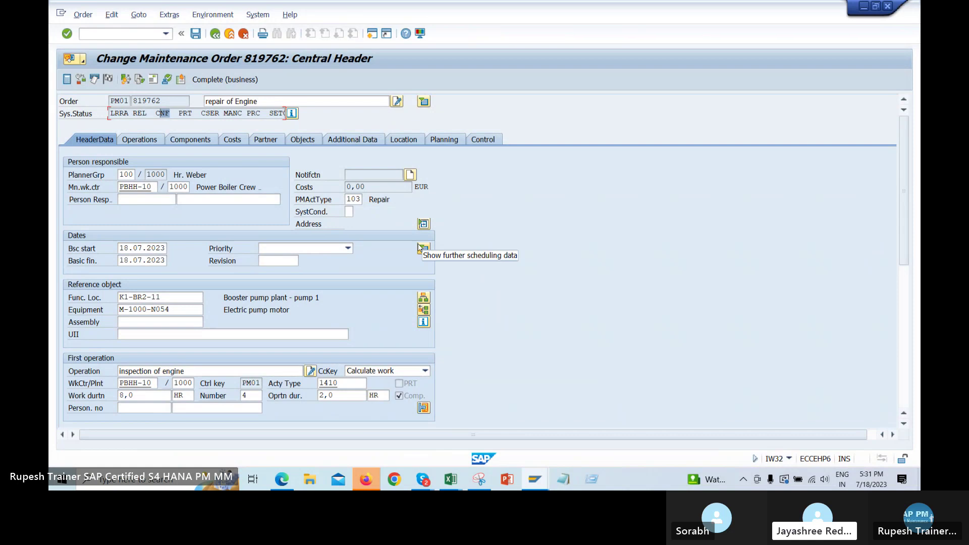
pyautogui.click(451, 479)
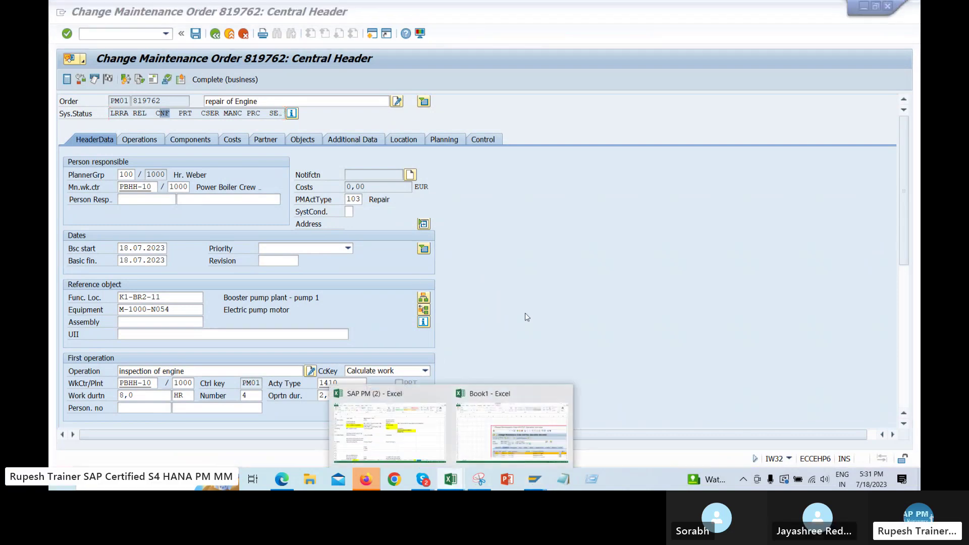
# Return to the SAP PM (2) workbook and review the 10, 8 and 2 figures, selecting F531
pyautogui.click(442, 393)
pyautogui.scroll(-4, 525, 318)
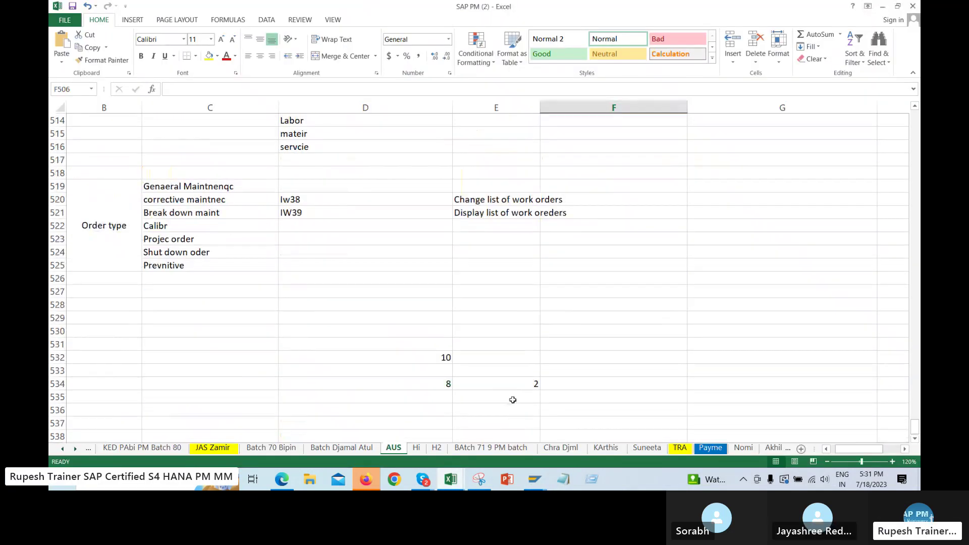
pyautogui.moveTo(524, 370); pyautogui.dragTo(525, 406)
pyautogui.click(428, 382)
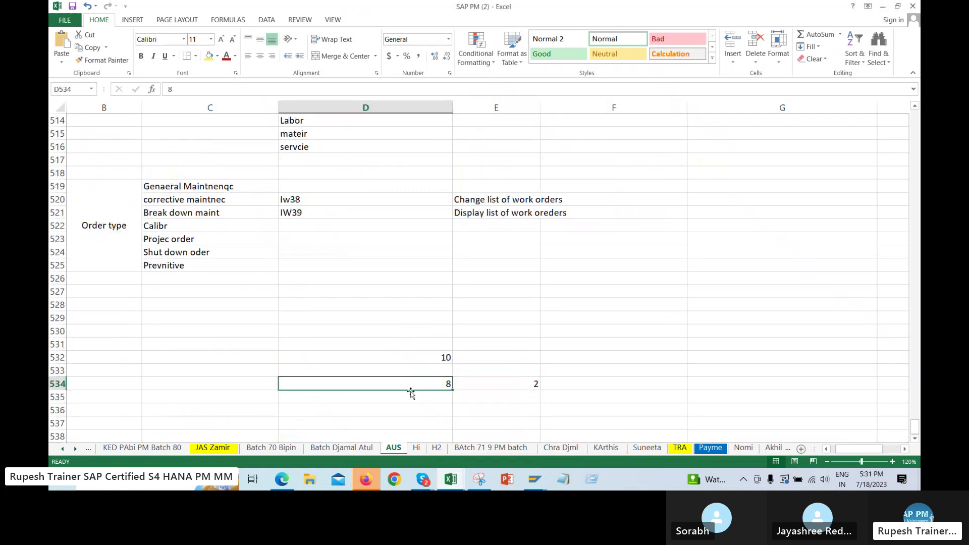
pyautogui.click(499, 383)
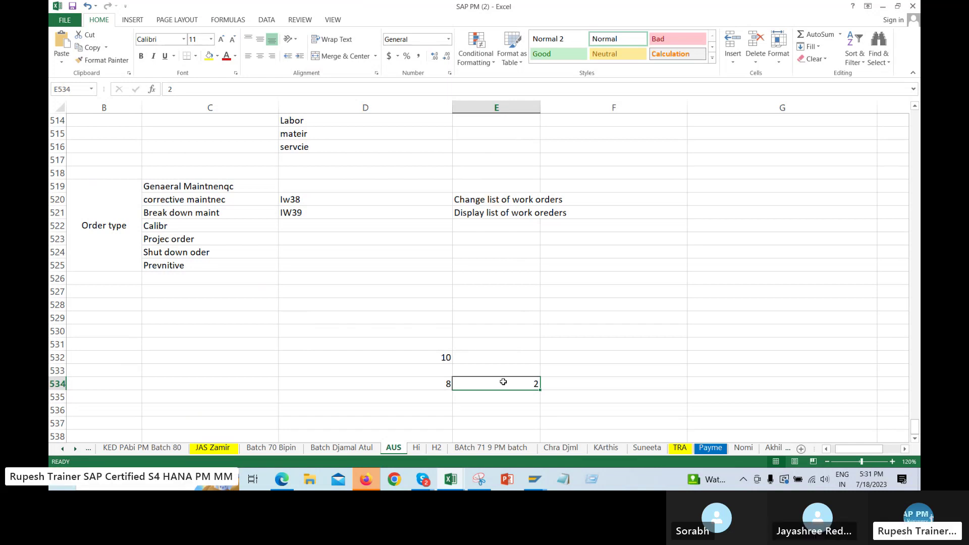
pyautogui.click(410, 384)
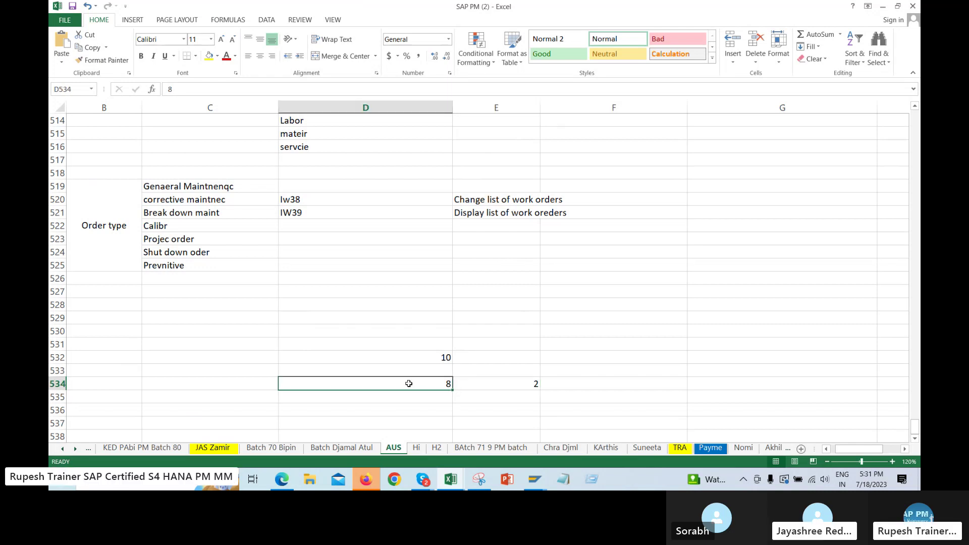
pyautogui.click(509, 383)
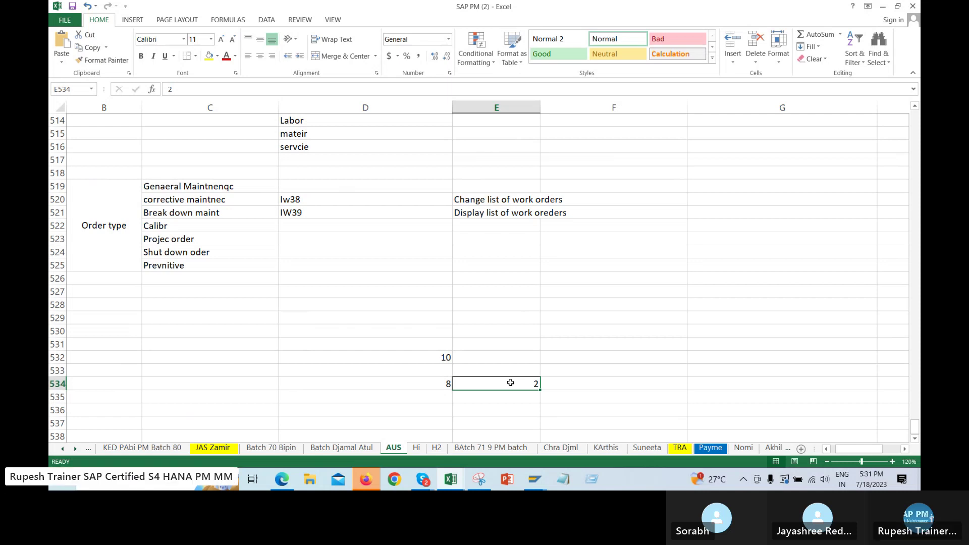
pyautogui.click(638, 339)
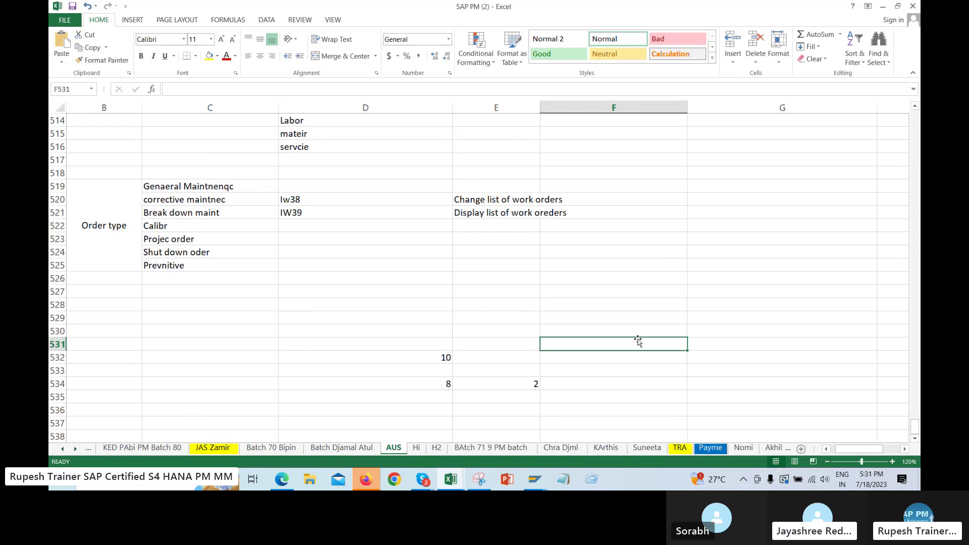
# Enter 500 in cell F531 beside the 10 figure
pyautogui.write('500')
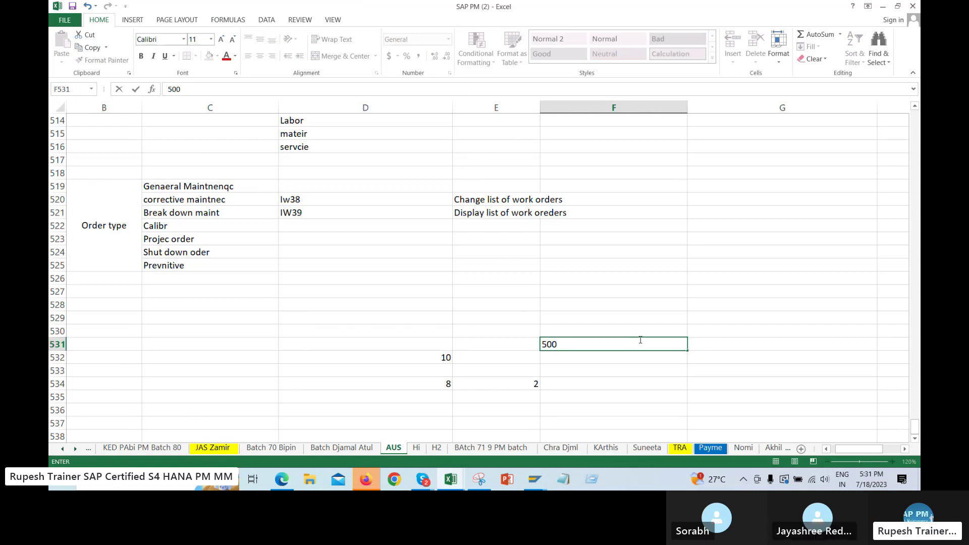
pyautogui.click(625, 346)
pyautogui.click(634, 369)
pyautogui.click(425, 356)
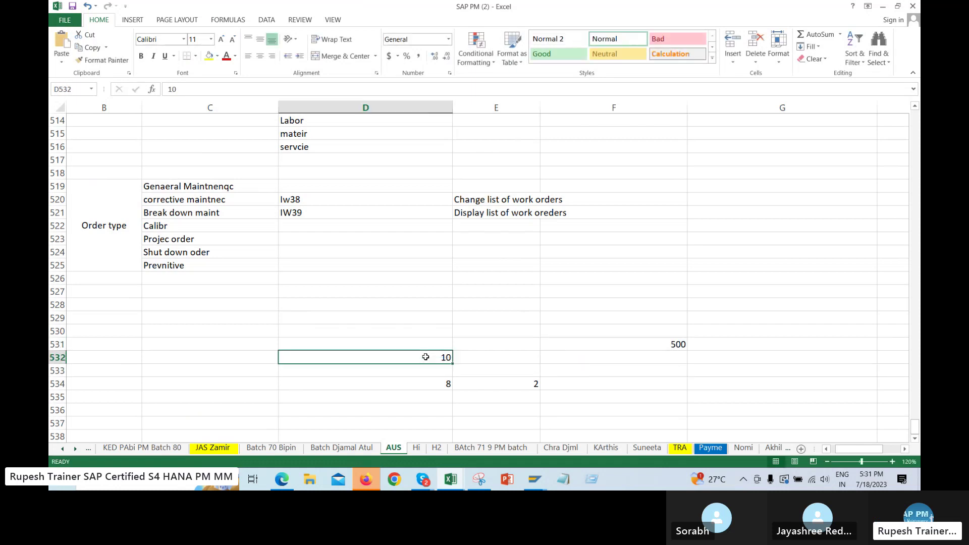
pyautogui.click(664, 347)
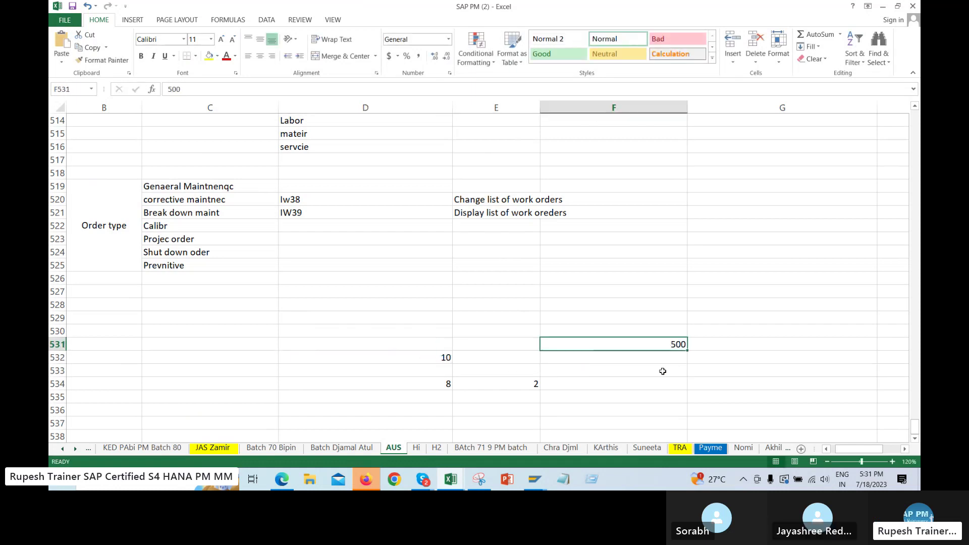
pyautogui.click(660, 373)
# Enter 490 in cell F533 as the remainder
pyautogui.write('490')
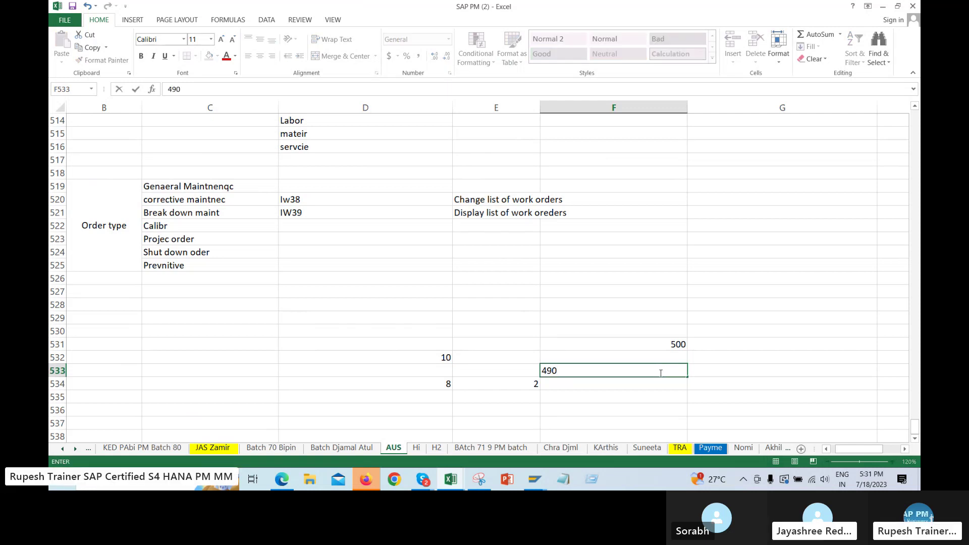
pyautogui.press('Return')
pyautogui.click(438, 384)
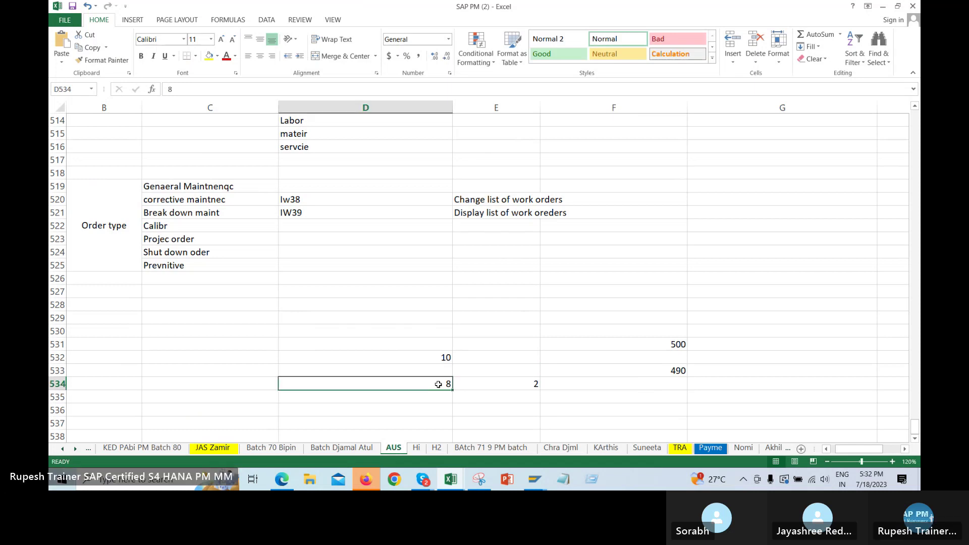
pyautogui.click(528, 384)
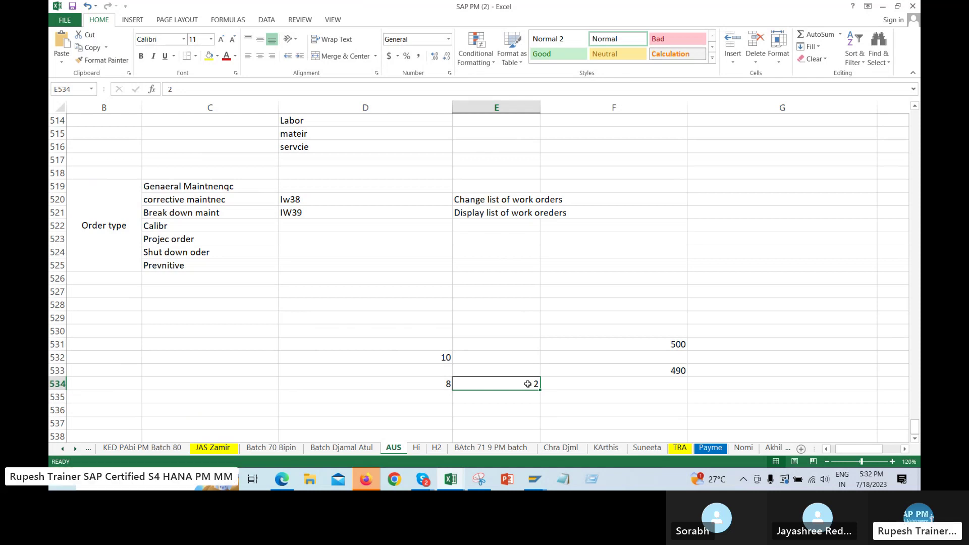
pyautogui.click(674, 372)
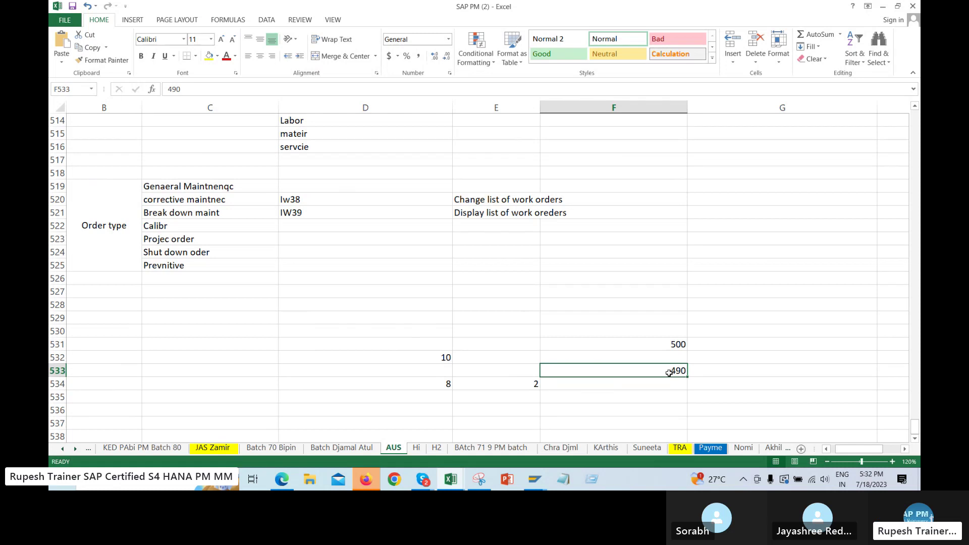
# Enter 492 in cell F534 (490 plus 2) and recheck the figures
pyautogui.click(655, 386)
pyautogui.write('492')
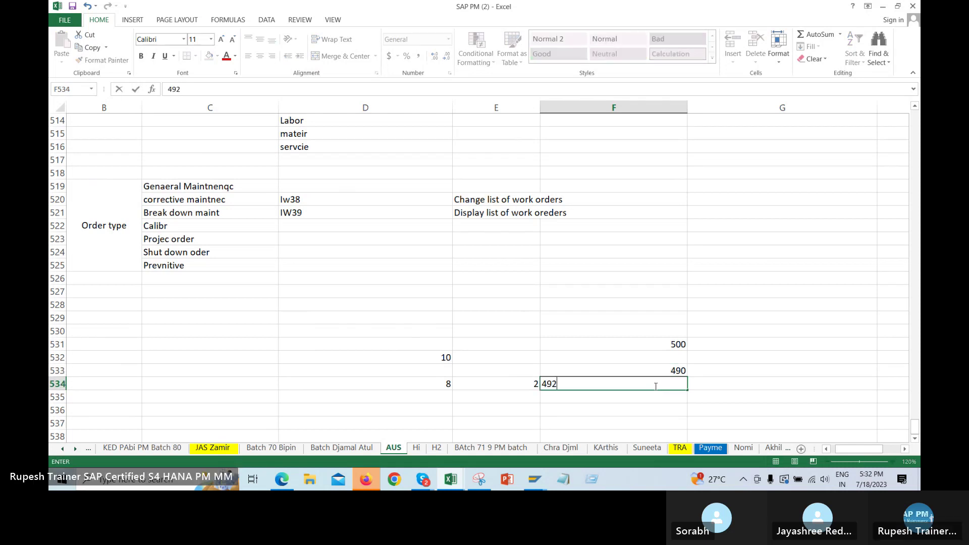
pyautogui.press('Return')
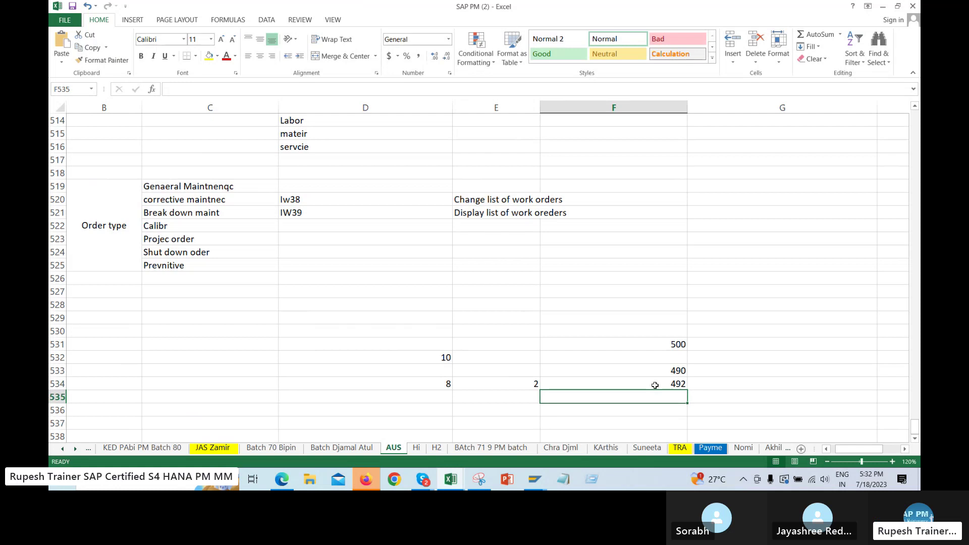
pyautogui.click(648, 367)
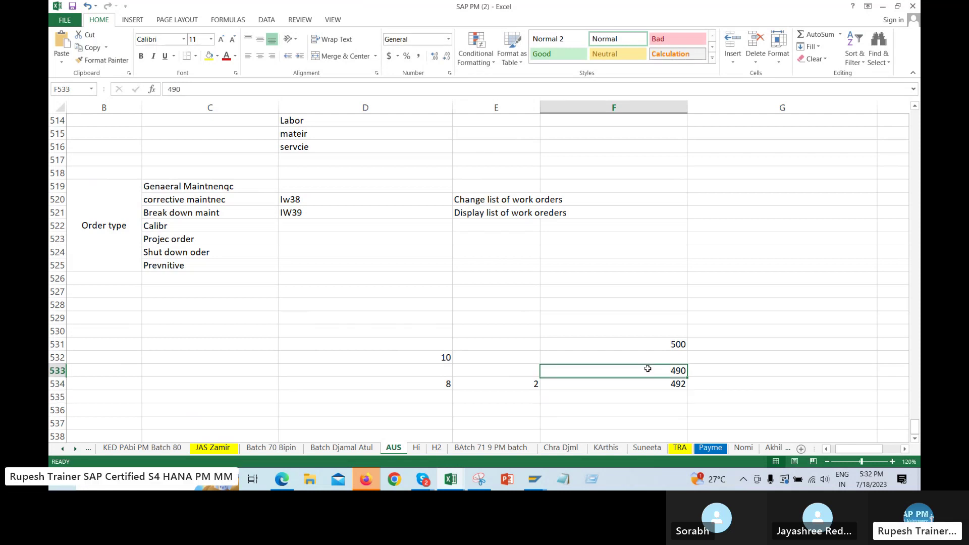
pyautogui.click(422, 357)
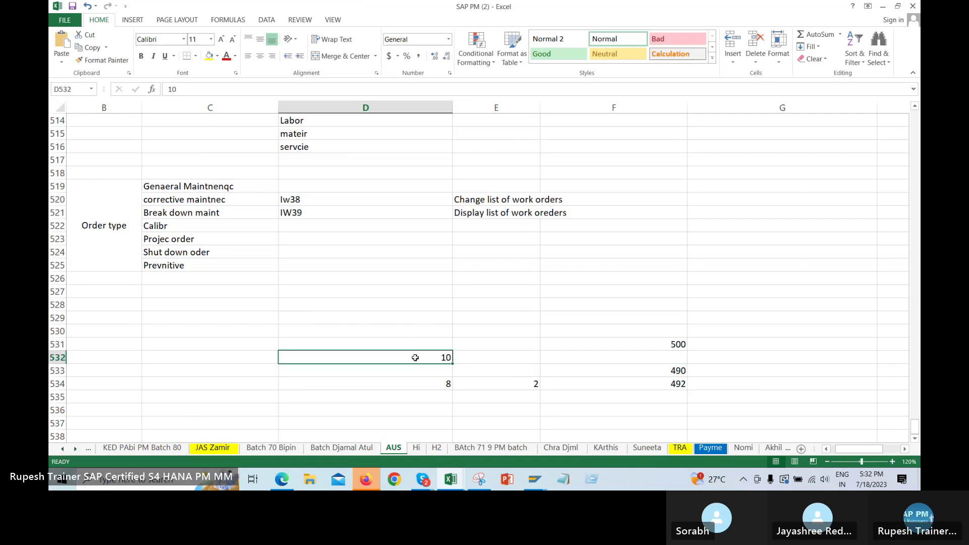
pyautogui.moveTo(519, 363); pyautogui.dragTo(519, 409)
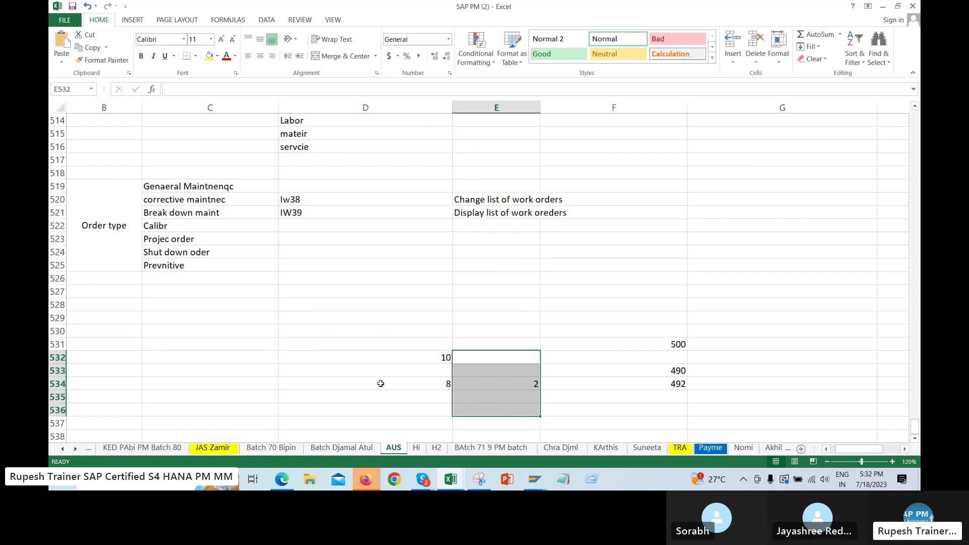
pyautogui.click(535, 479)
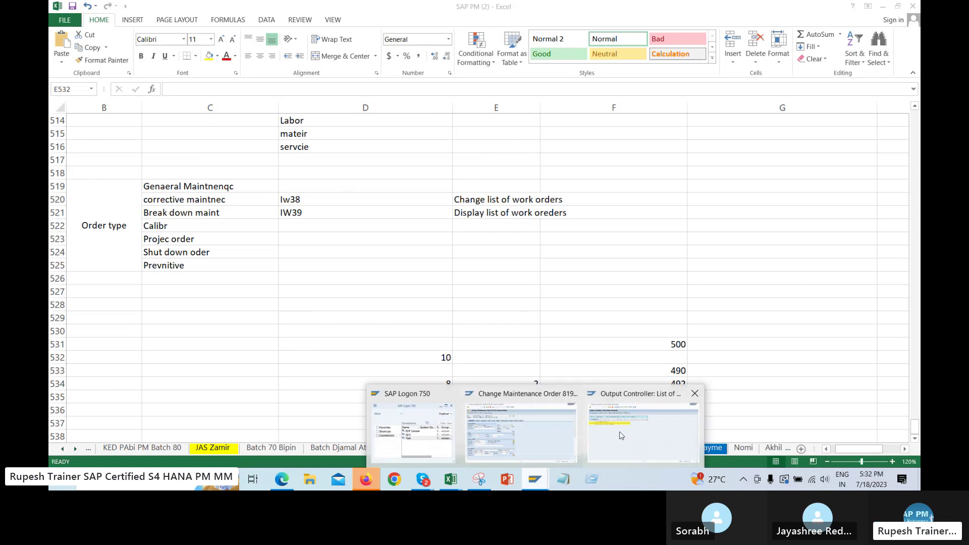
# Paste the maintenance order number copied from SAP into cell E530
pyautogui.click(525, 426)
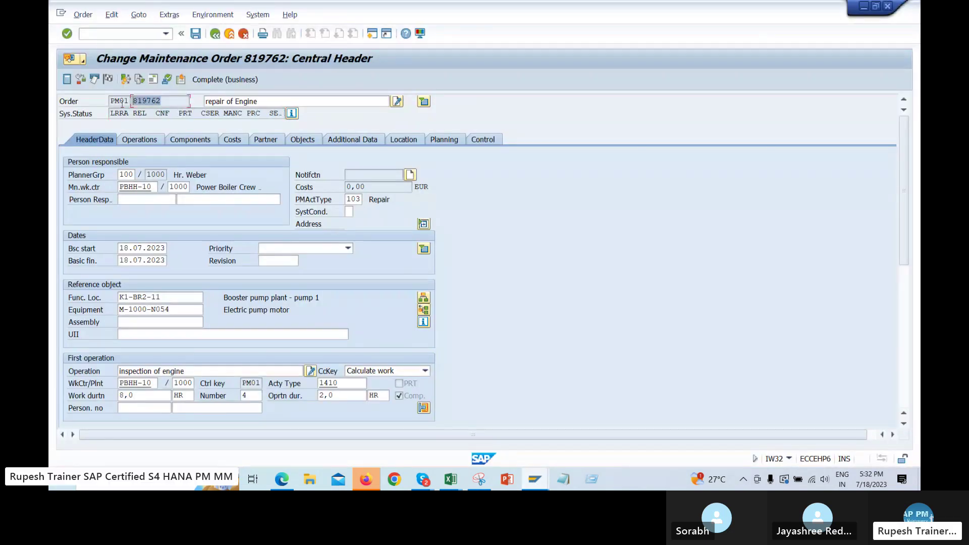
pyautogui.hotkey('alt', 'Tab')
pyautogui.click(499, 333)
pyautogui.write('819762')
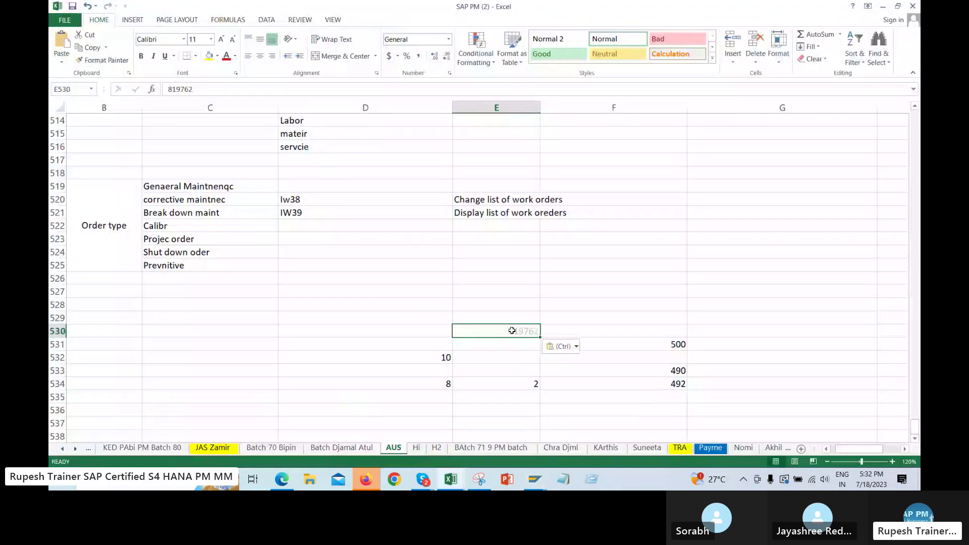
# Delete the 2 from cell E534 and recheck the 490 and 492 values
pyautogui.click(493, 385)
pyautogui.click(669, 383)
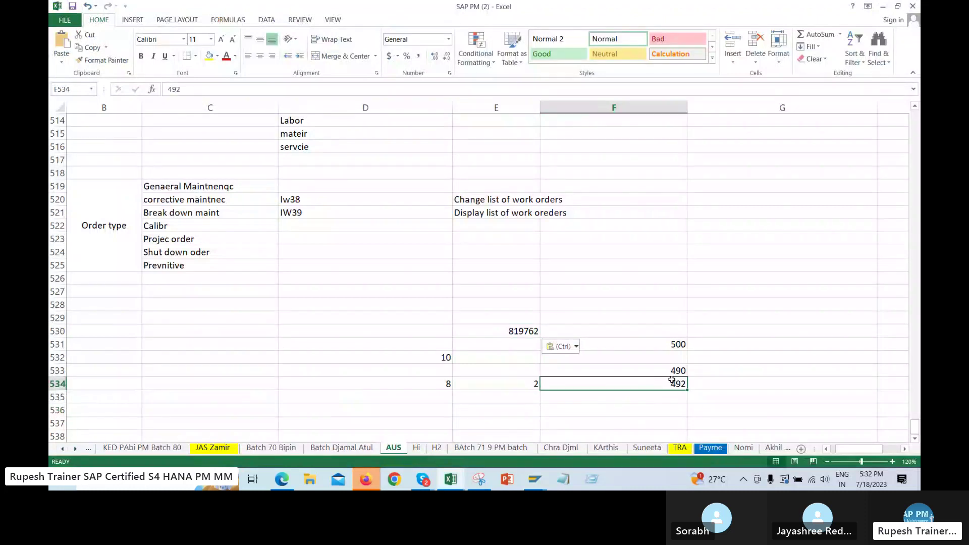
pyautogui.click(676, 369)
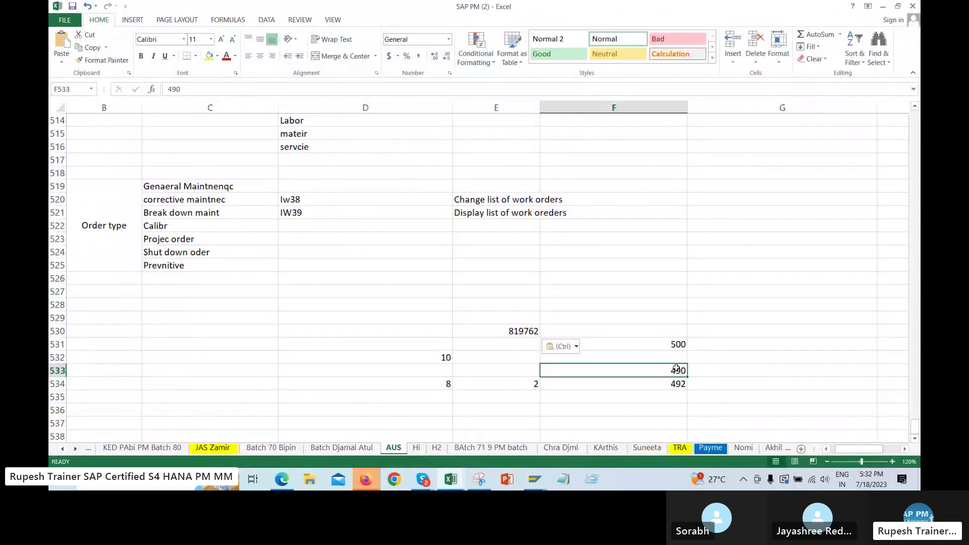
pyautogui.scroll(1, 676, 369)
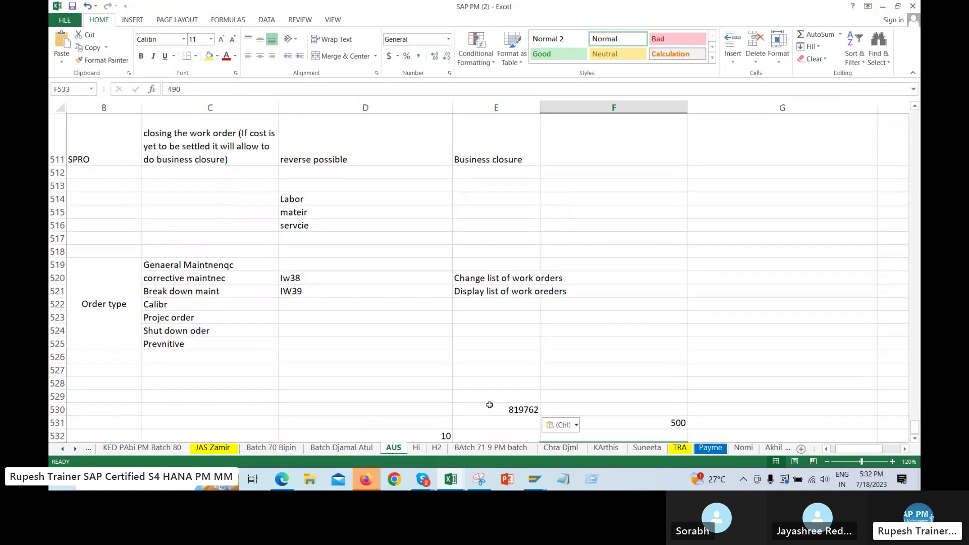
pyautogui.scroll(-2, 555, 353)
pyautogui.click(522, 279)
pyautogui.click(522, 341)
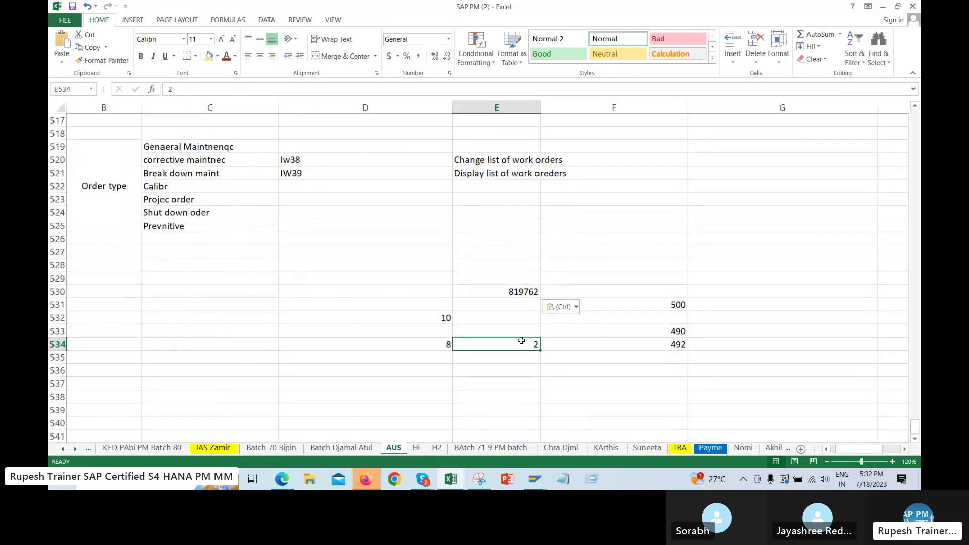
pyautogui.press('Delete')
pyautogui.click(671, 330)
pyautogui.click(666, 341)
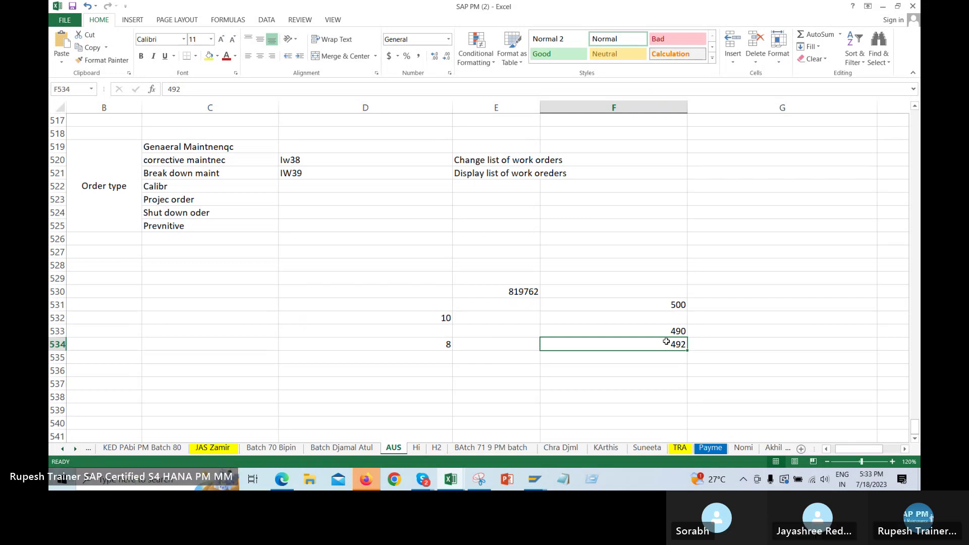
pyautogui.hotkey('alt', 'Tab')
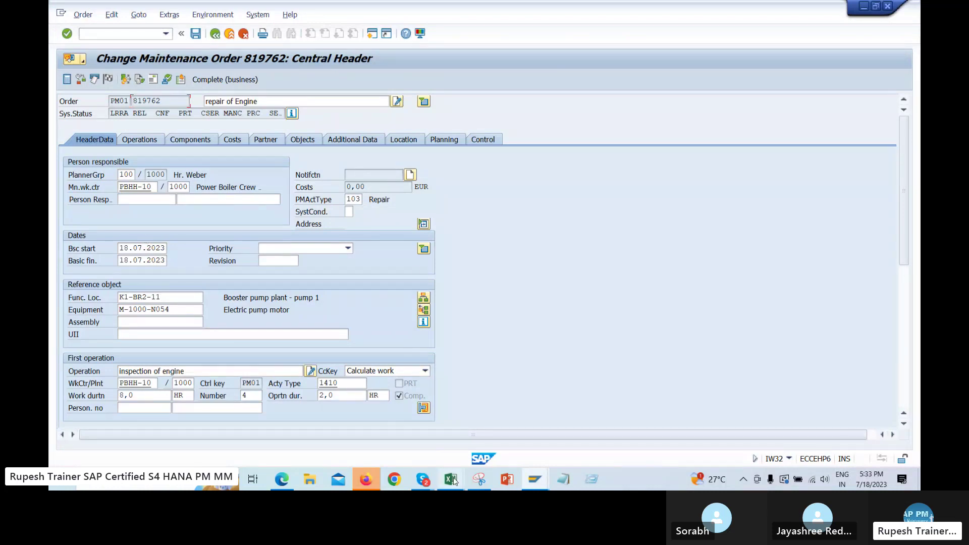
# Review the order type list in column C, including Calibr and Break down maint
pyautogui.moveTo(453, 480)
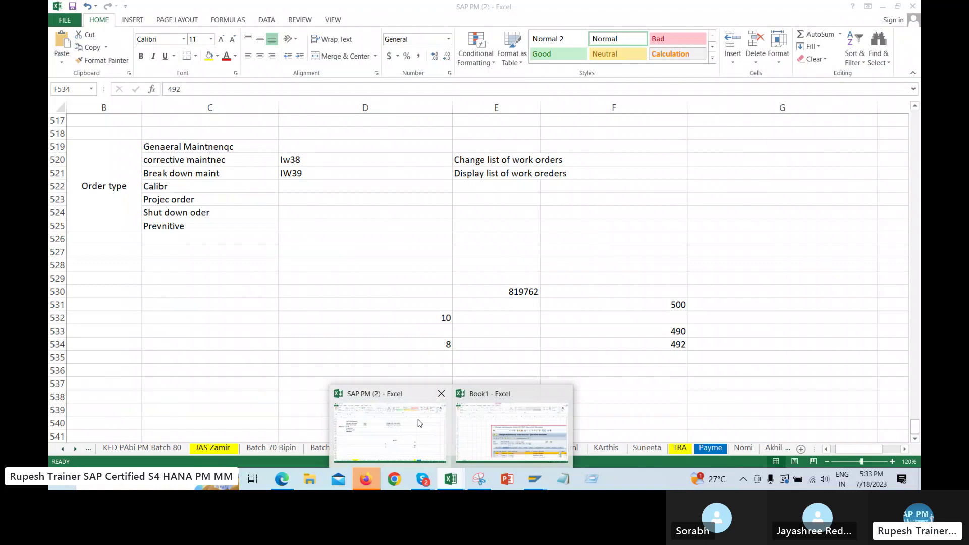
pyautogui.click(384, 424)
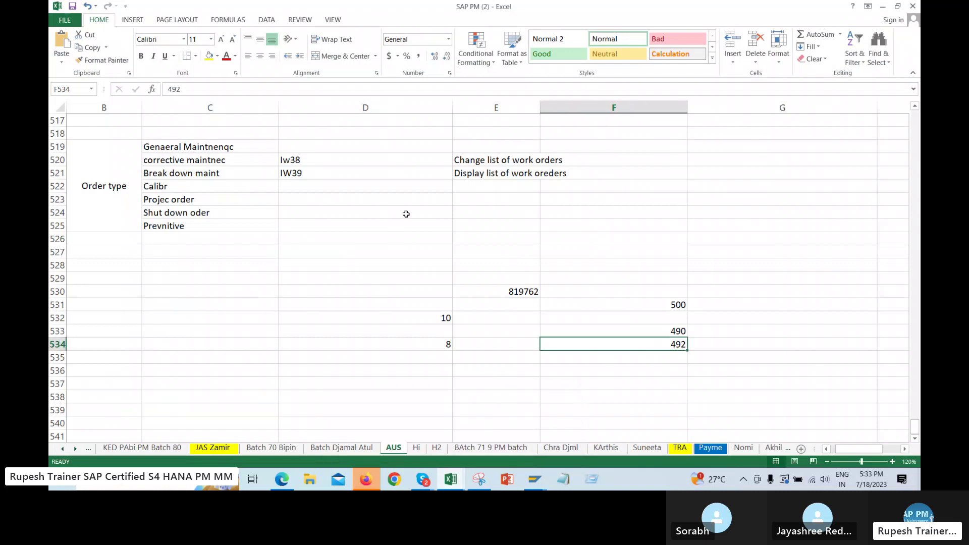
pyautogui.scroll(6, 424, 210)
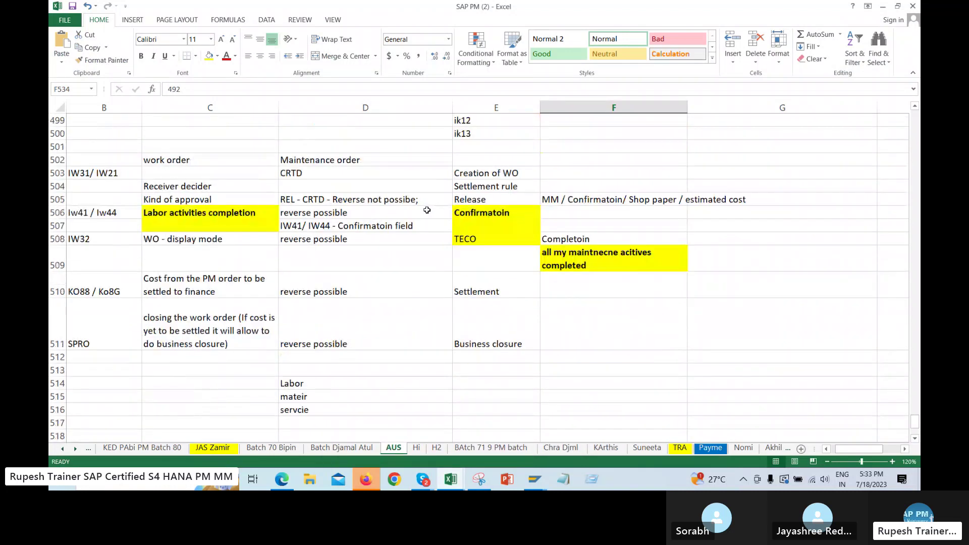
pyautogui.click(492, 237)
pyautogui.scroll(-5, 253, 372)
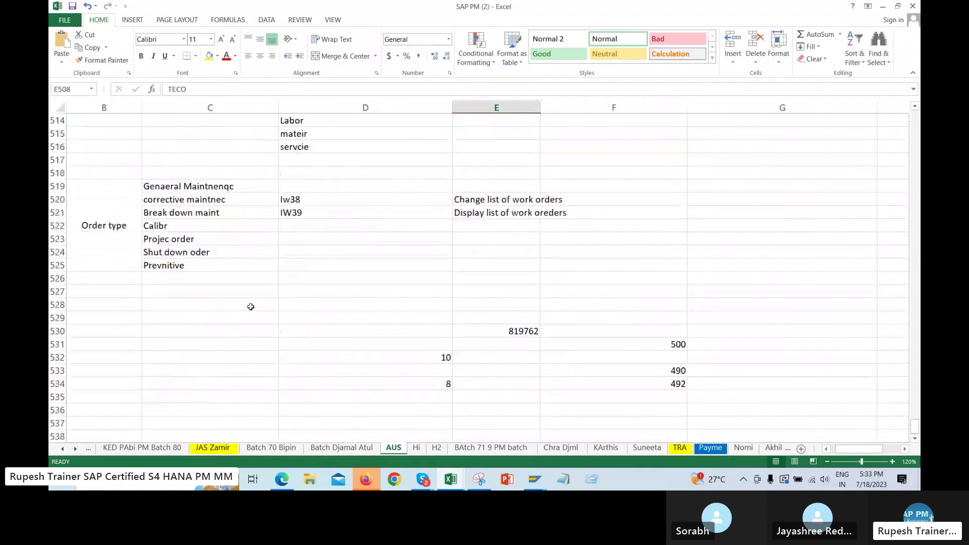
pyautogui.moveTo(171, 188); pyautogui.dragTo(496, 273)
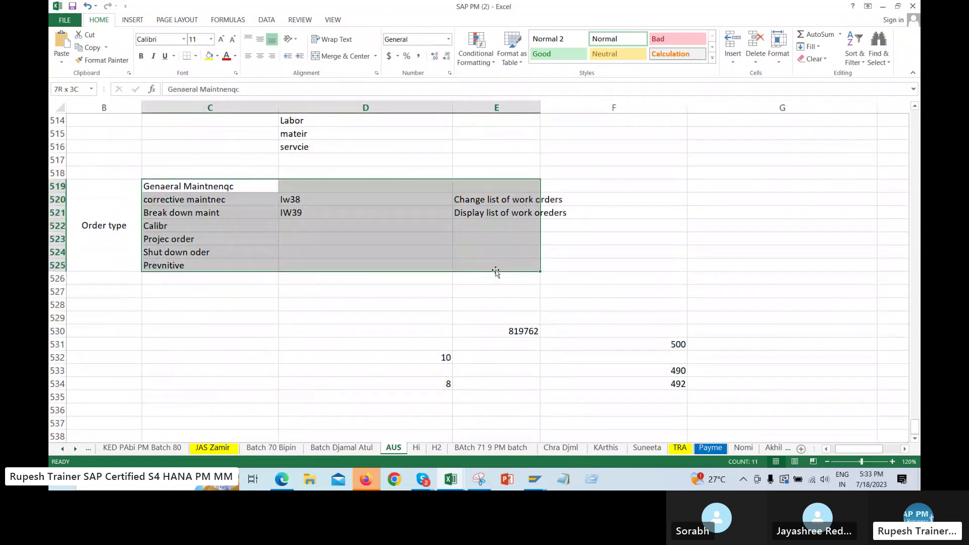
pyautogui.click(170, 276)
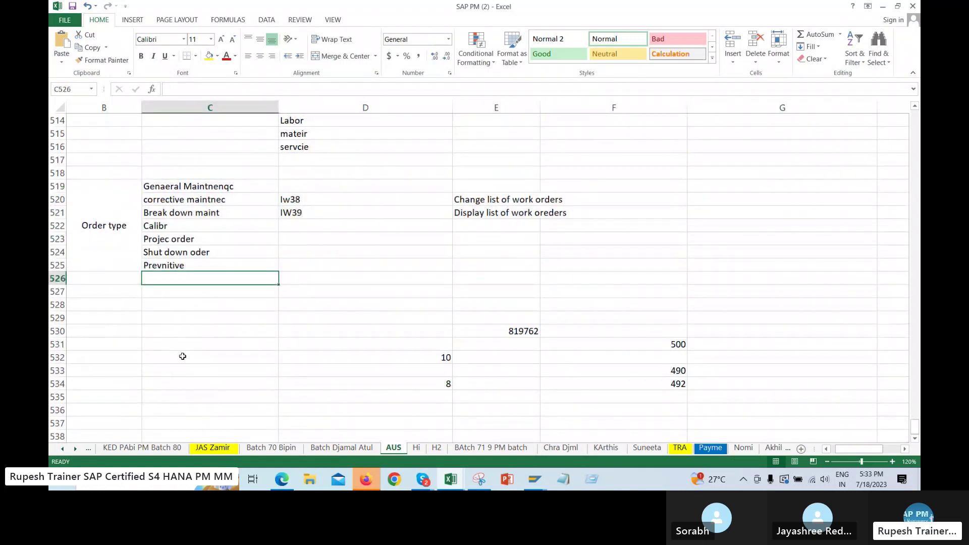
pyautogui.click(209, 204)
pyautogui.click(208, 228)
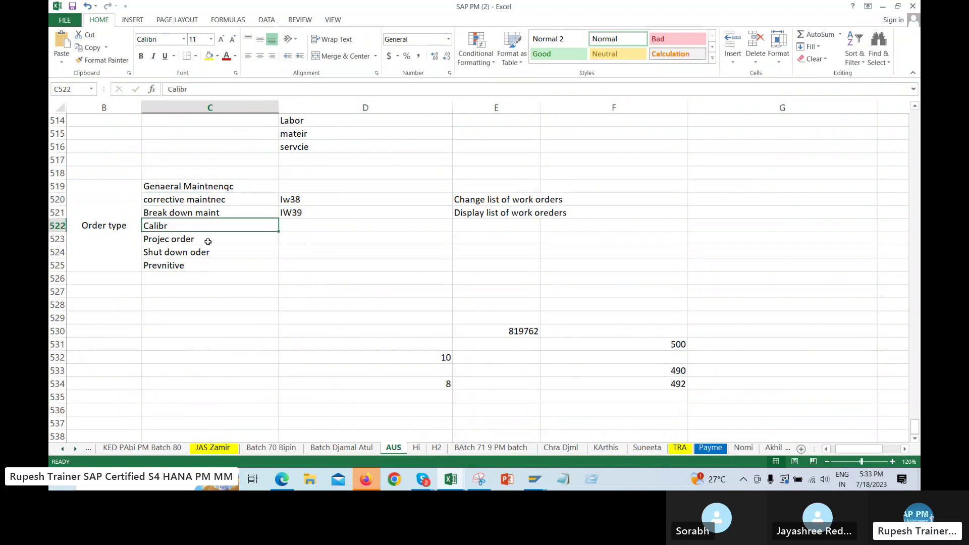
pyautogui.click(212, 250)
pyautogui.click(210, 214)
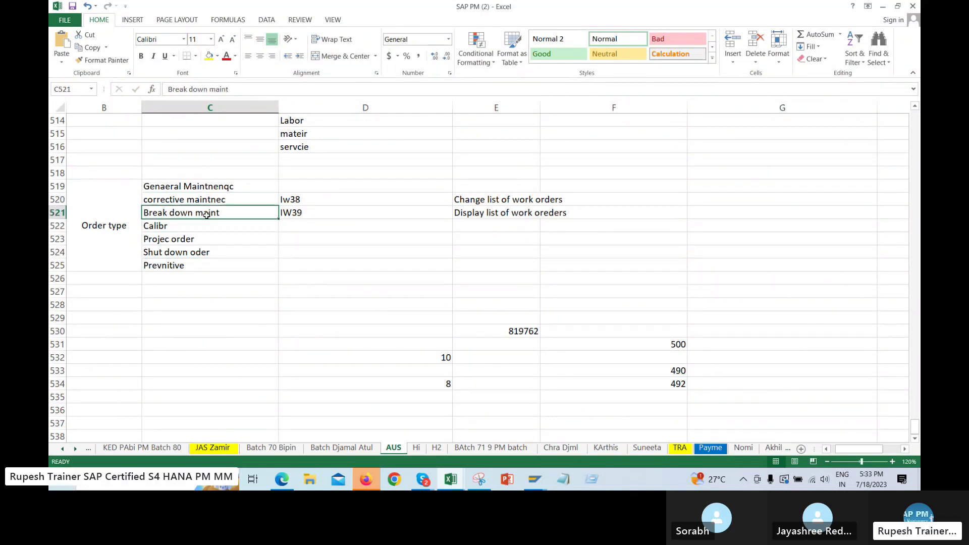
pyautogui.moveTo(207, 170); pyautogui.dragTo(186, 285)
pyautogui.click(177, 228)
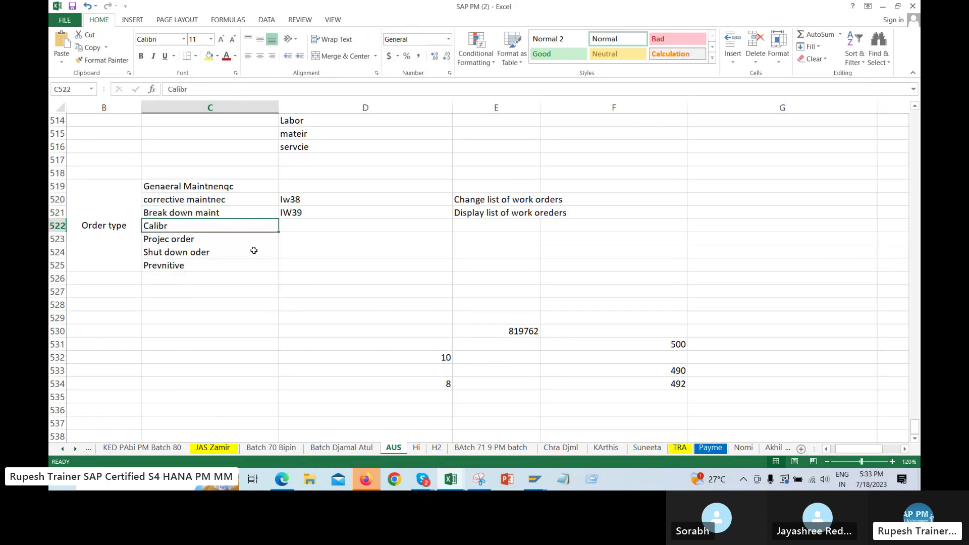
# Select the work order process steps from Creation of WO to Business closure (E502–E511)
pyautogui.hotkey('alt', 'Tab')
pyautogui.hotkey('alt', 'Tab')
pyautogui.scroll(5, 340, 163)
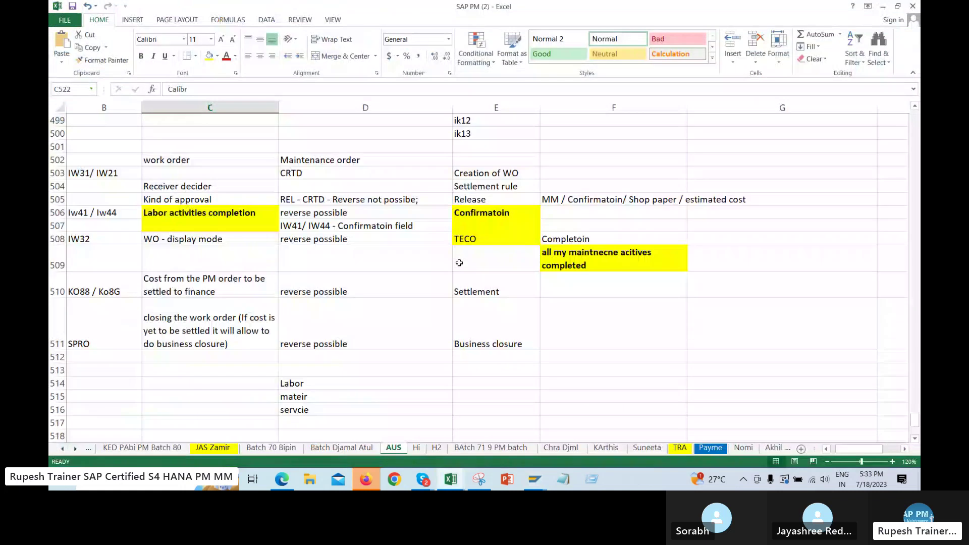
pyautogui.moveTo(485, 160); pyautogui.dragTo(505, 326)
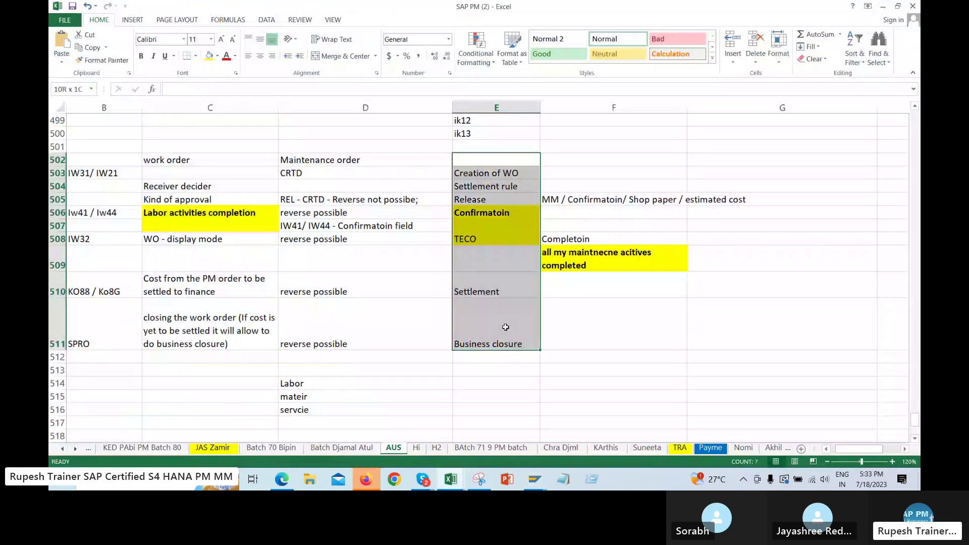
pyautogui.moveTo(505, 327); pyautogui.dragTo(501, 320)
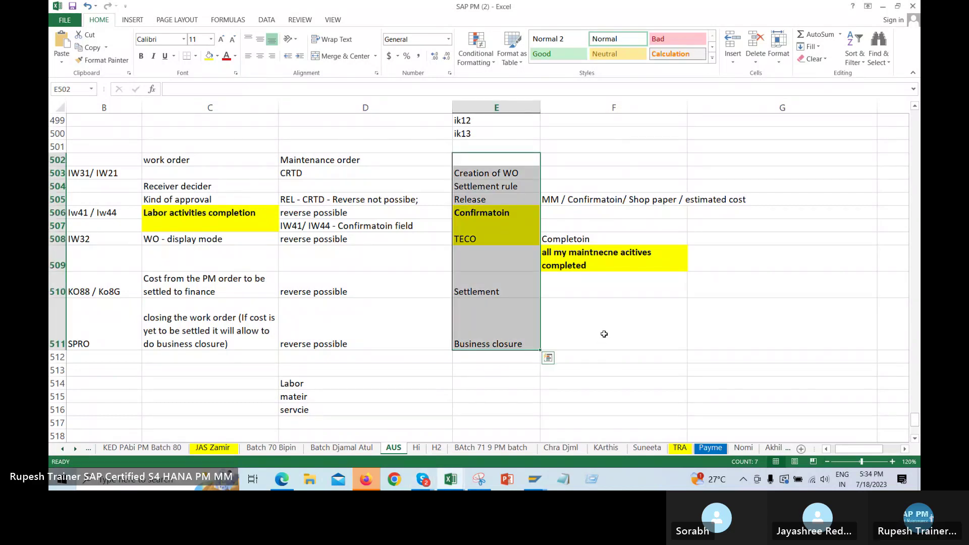
pyautogui.moveTo(484, 172); pyautogui.dragTo(506, 360)
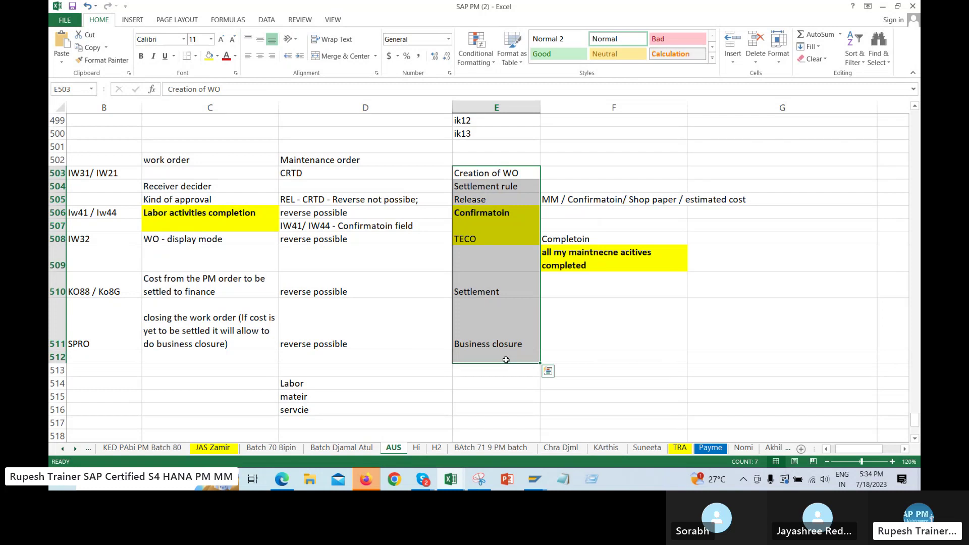
# Scroll over the order type list again and clear the selection
pyautogui.scroll(-3, 392, 298)
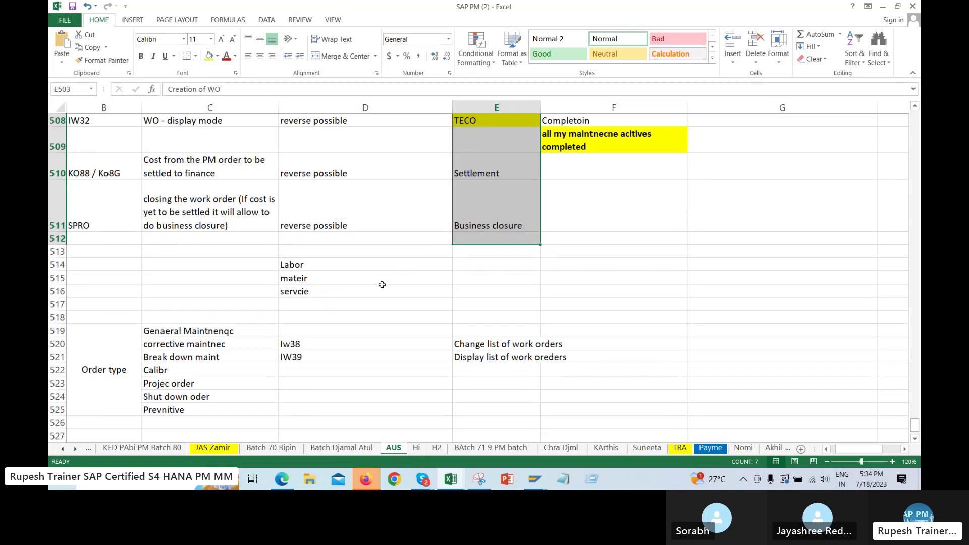
pyautogui.scroll(-2, 404, 285)
pyautogui.moveTo(194, 162); pyautogui.dragTo(212, 304)
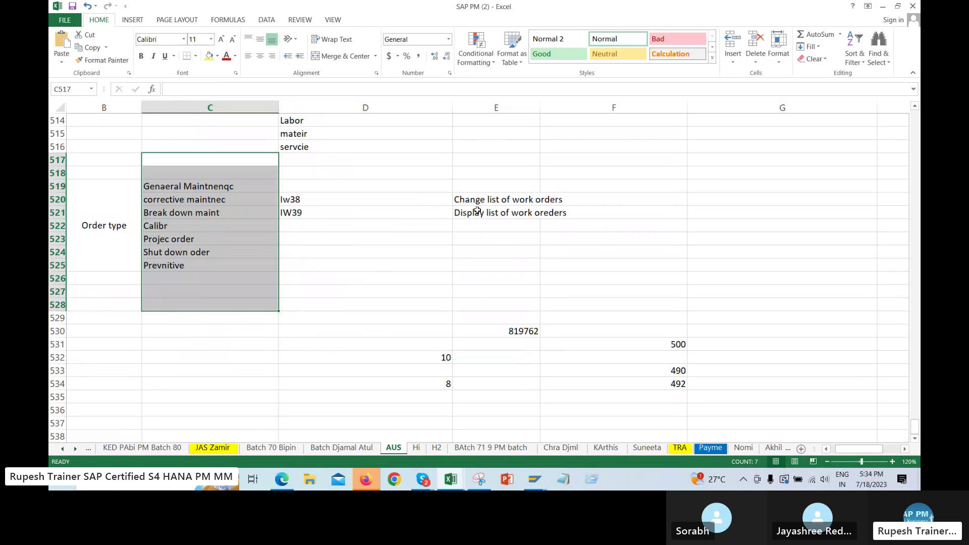
pyautogui.scroll(3, 499, 217)
pyautogui.scroll(1, 505, 221)
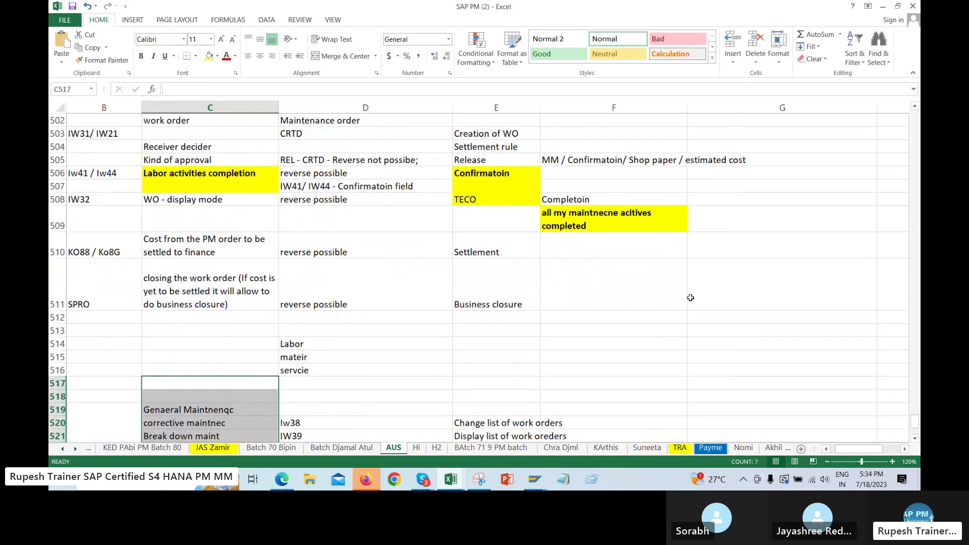
pyautogui.scroll(-1, 478, 295)
pyautogui.scroll(-2, 539, 310)
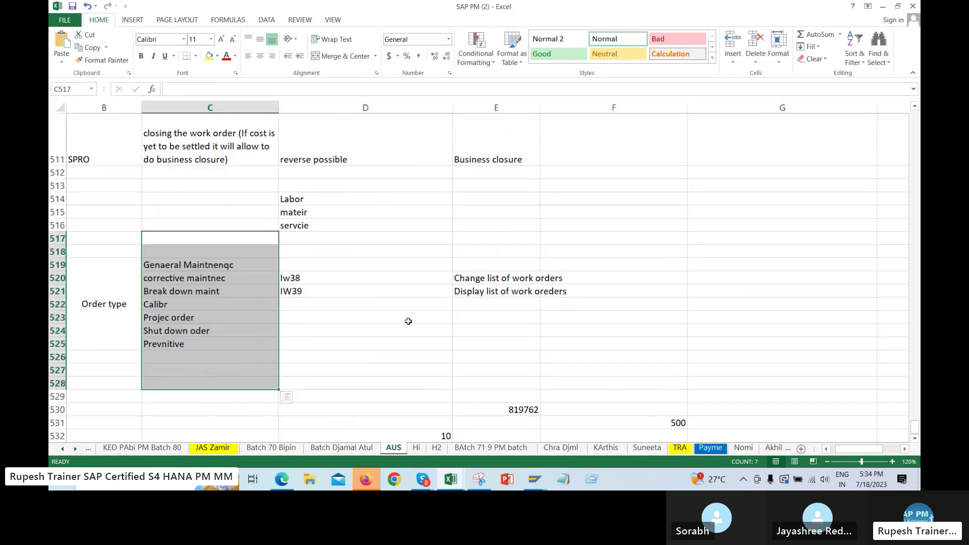
pyautogui.click(411, 318)
pyautogui.moveTo(224, 270); pyautogui.dragTo(212, 344)
pyautogui.click(476, 353)
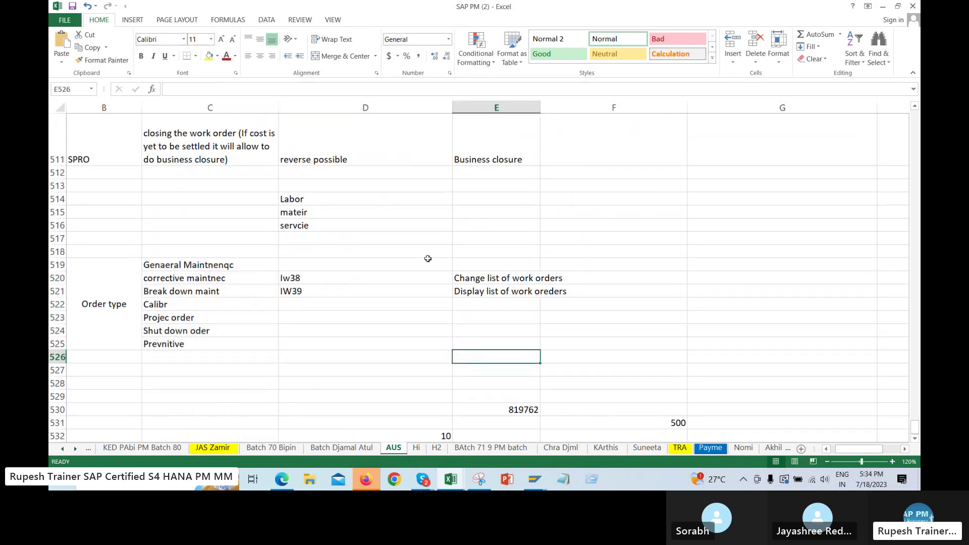
pyautogui.scroll(5, 429, 265)
# Review the Confirmation, reverse-possible, IW32 reversal and TECO notes in rows 506–508
pyautogui.click(497, 253)
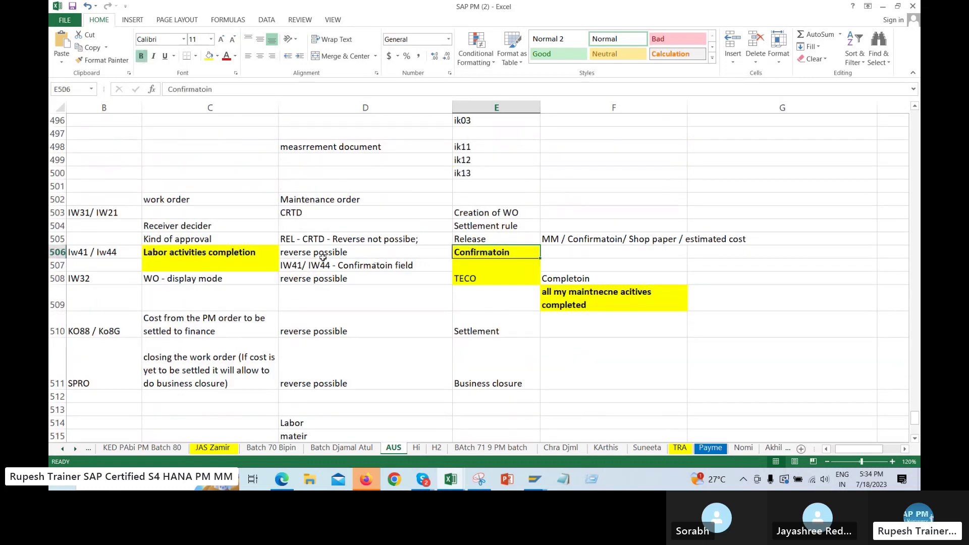
pyautogui.moveTo(217, 250); pyautogui.dragTo(494, 252)
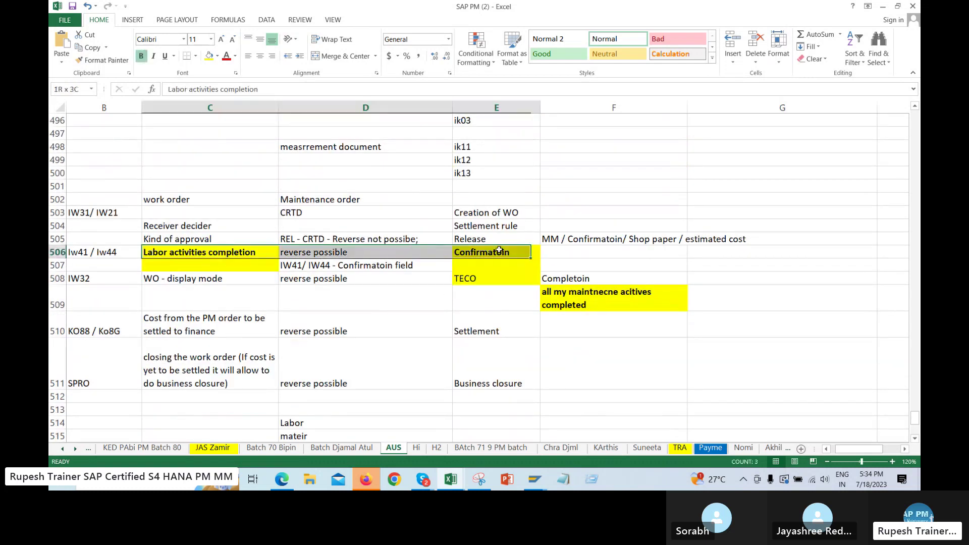
pyautogui.click(314, 254)
pyautogui.click(312, 279)
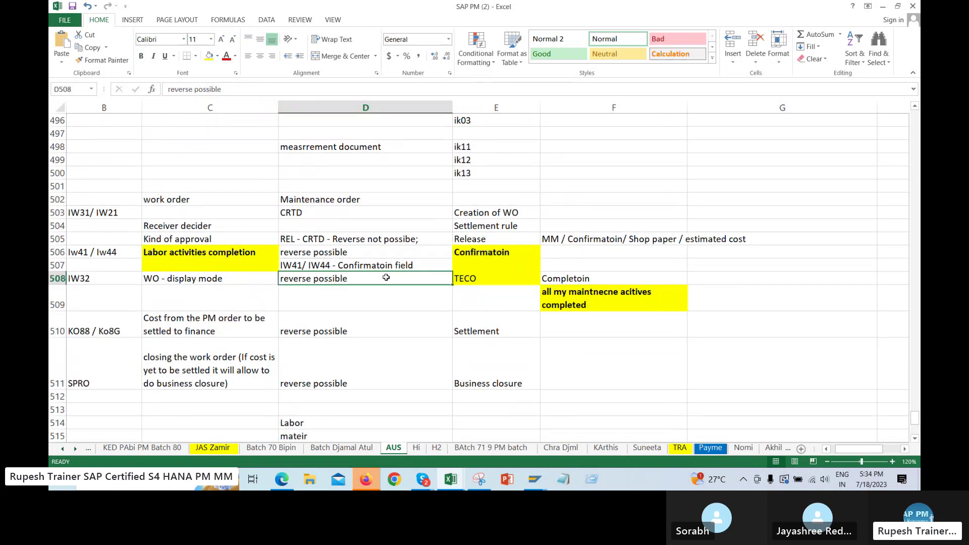
pyautogui.click(509, 278)
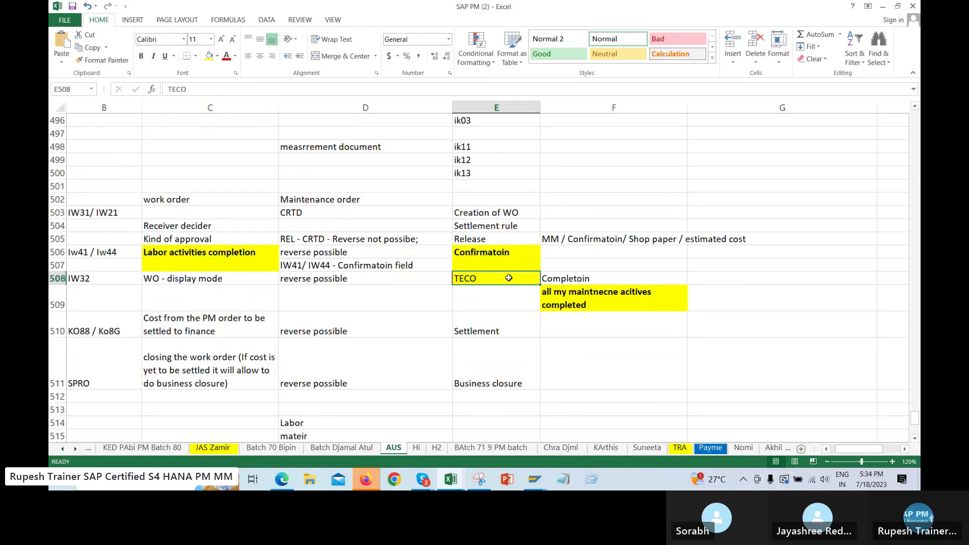
pyautogui.hotkey('alt', 'Tab')
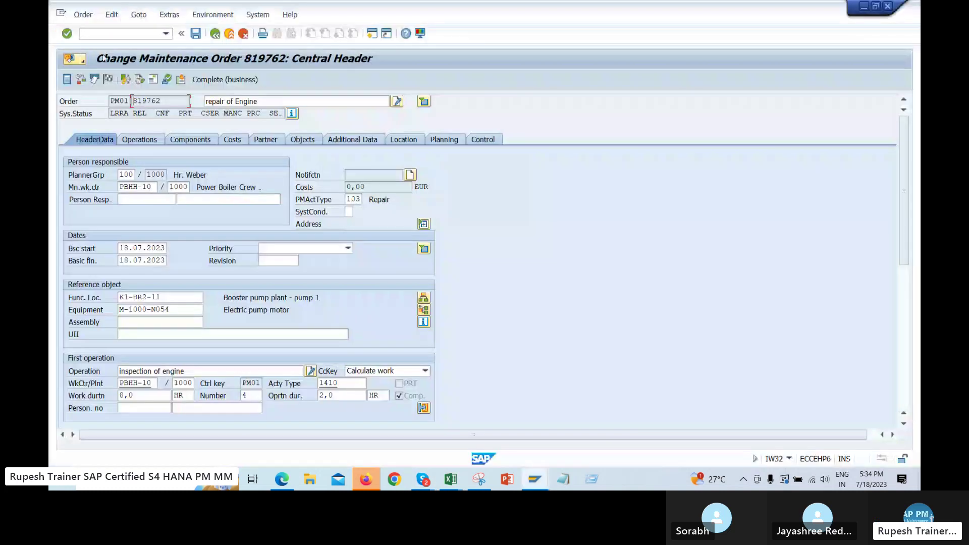
# Check Order > Functions > Complete, review operations and costs, then start technical completion
pyautogui.click(82, 15)
pyautogui.moveTo(96, 131)
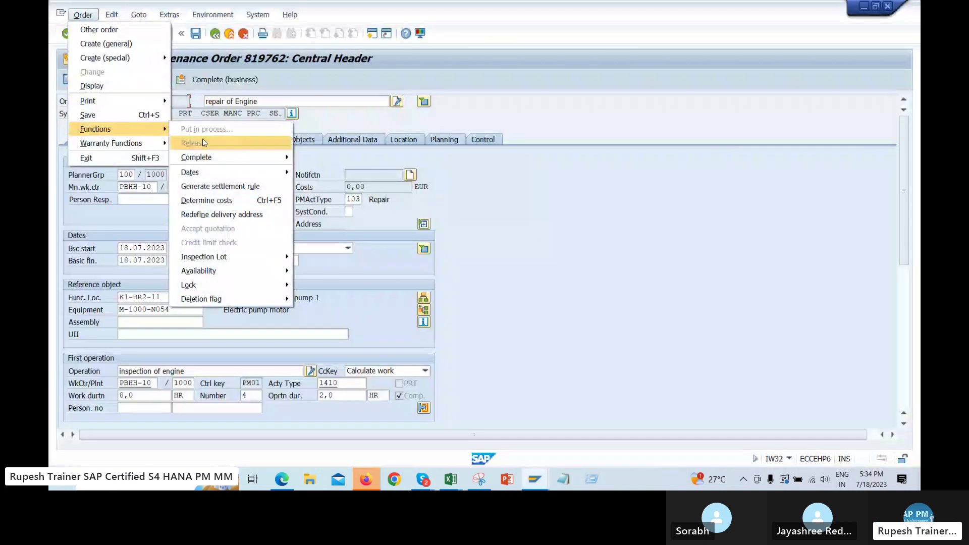
pyautogui.moveTo(255, 157)
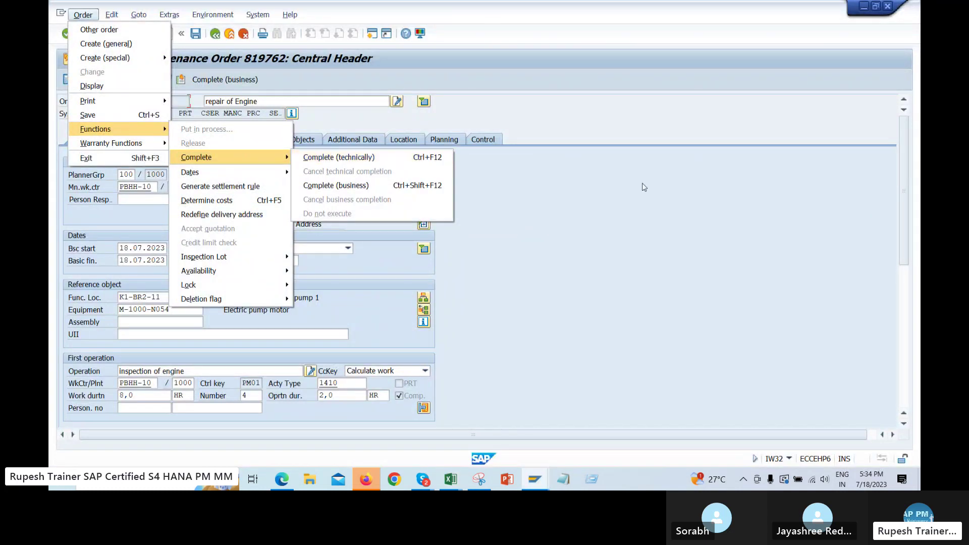
pyautogui.click(323, 121)
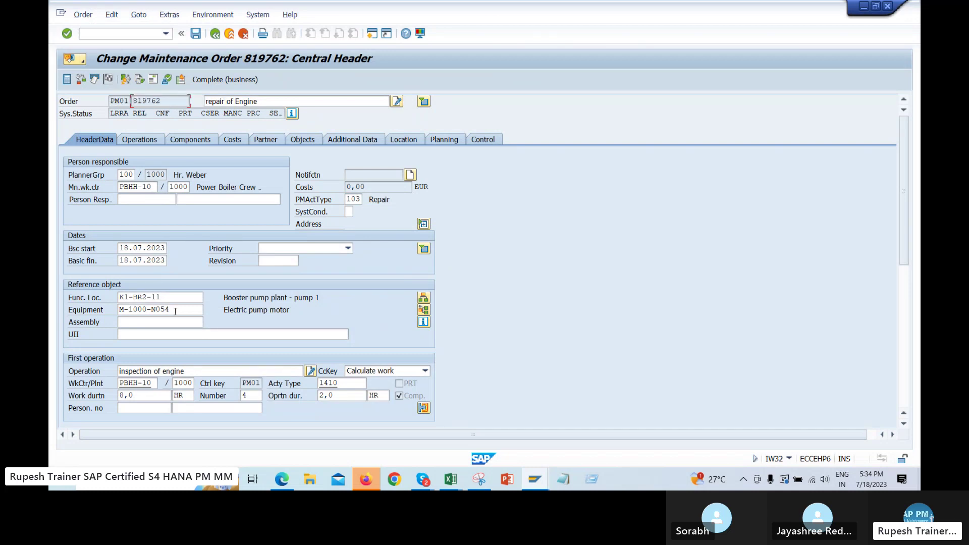
pyautogui.click(134, 383)
pyautogui.click(160, 142)
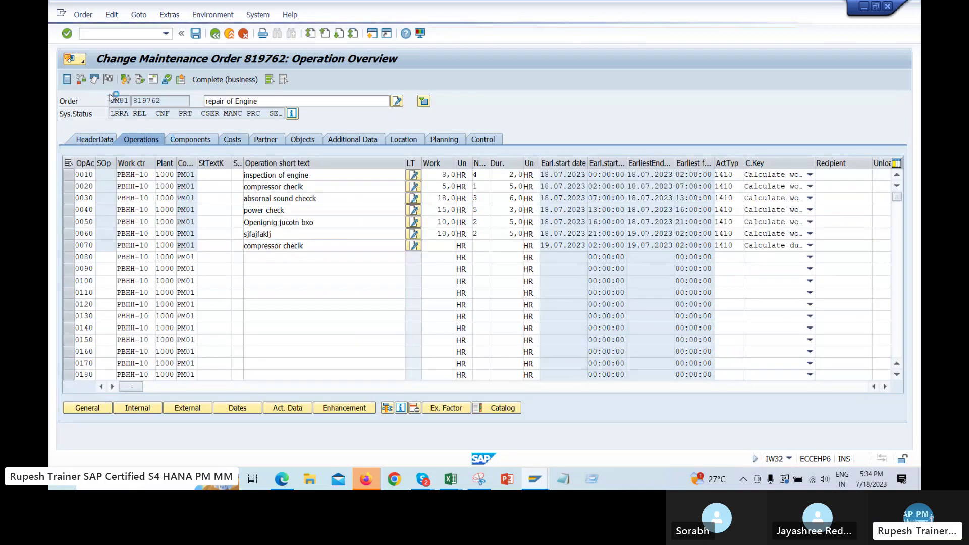
pyautogui.click(232, 140)
pyautogui.click(109, 81)
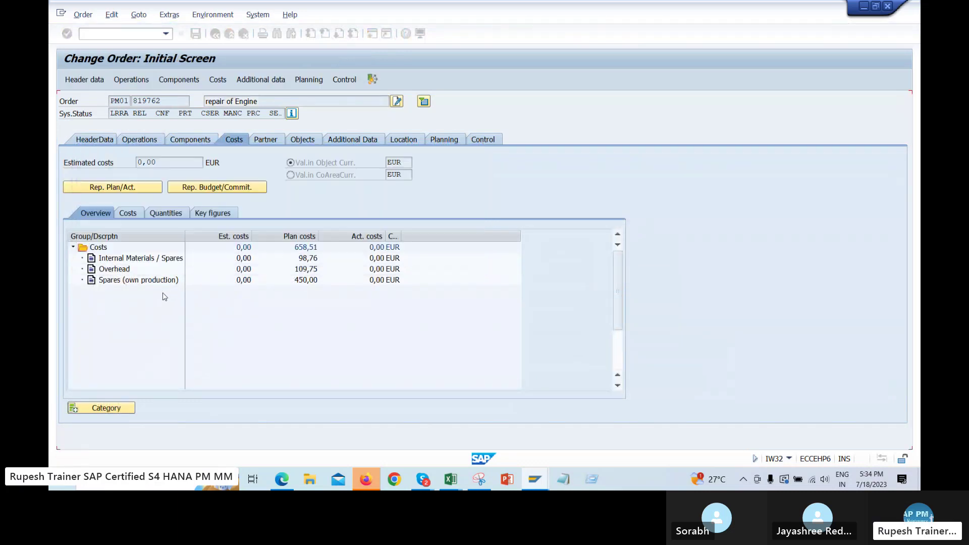
# Review order 819762's header data, operations, components and planned costs
pyautogui.click(87, 81)
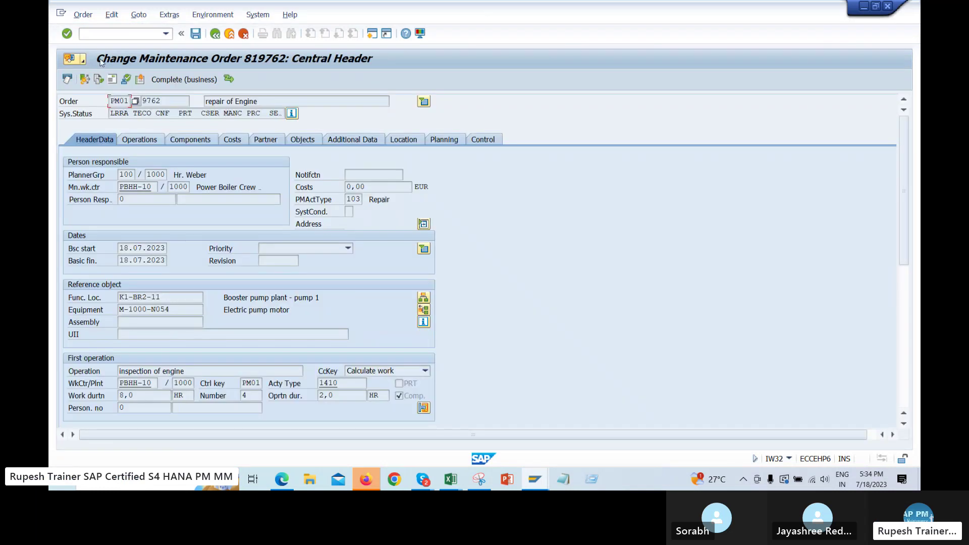
pyautogui.click(151, 140)
pyautogui.click(197, 144)
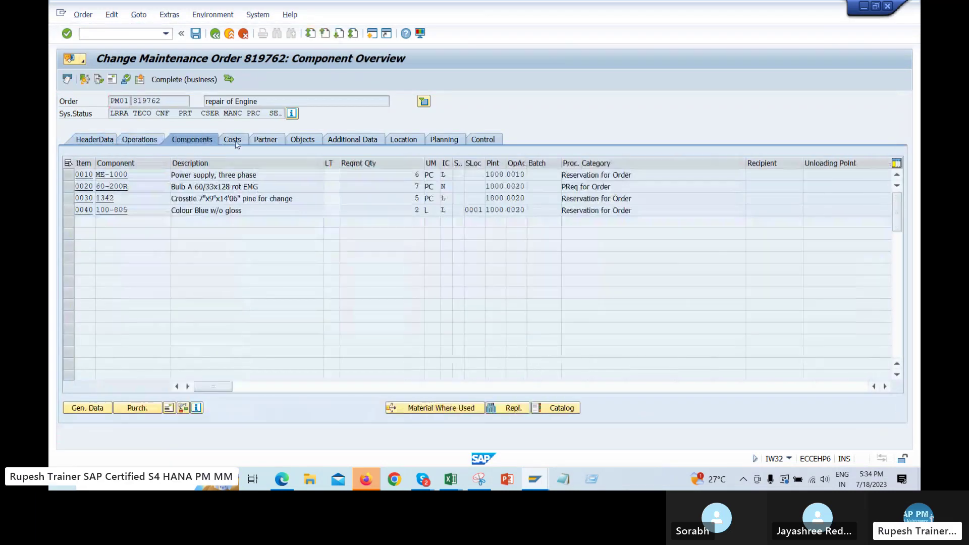
pyautogui.click(232, 139)
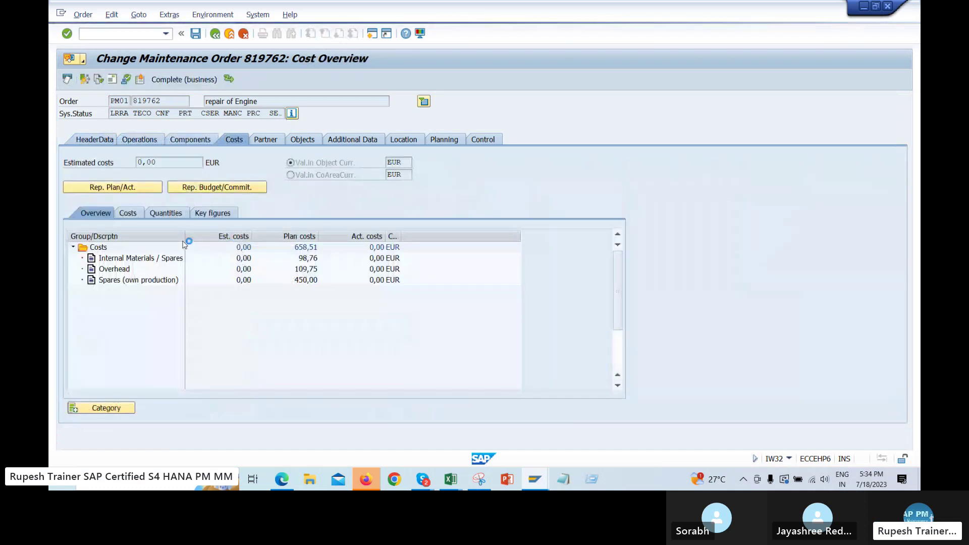
# Check the order's full status showing Technically completed, then switch back to the Excel notes
pyautogui.click(180, 199)
pyautogui.hotkey('shift', 'Left')
pyautogui.hotkey('shift', 'Left')
pyautogui.hotkey('shift', 'Left')
pyautogui.hotkey('shift', 'Left')
pyautogui.hotkey('shift', 'Left')
pyautogui.hotkey('shift', 'Left')
pyautogui.hotkey('shift', 'Left')
pyautogui.hotkey('shift', 'Left')
pyautogui.hotkey('shift', 'Left')
pyautogui.hotkey('shift', 'Left')
pyautogui.hotkey('shift', 'Left')
pyautogui.hotkey('shift', 'Left')
pyautogui.hotkey('shift', 'Left')
pyautogui.hotkey('shift', 'Left')
pyautogui.hotkey('shift', 'Left')
pyautogui.hotkey('shift', 'Left')
pyautogui.hotkey('shift', 'Left')
pyautogui.hotkey('shift', 'Left')
pyautogui.hotkey('shift', 'Left')
pyautogui.hotkey('shift', 'Left')
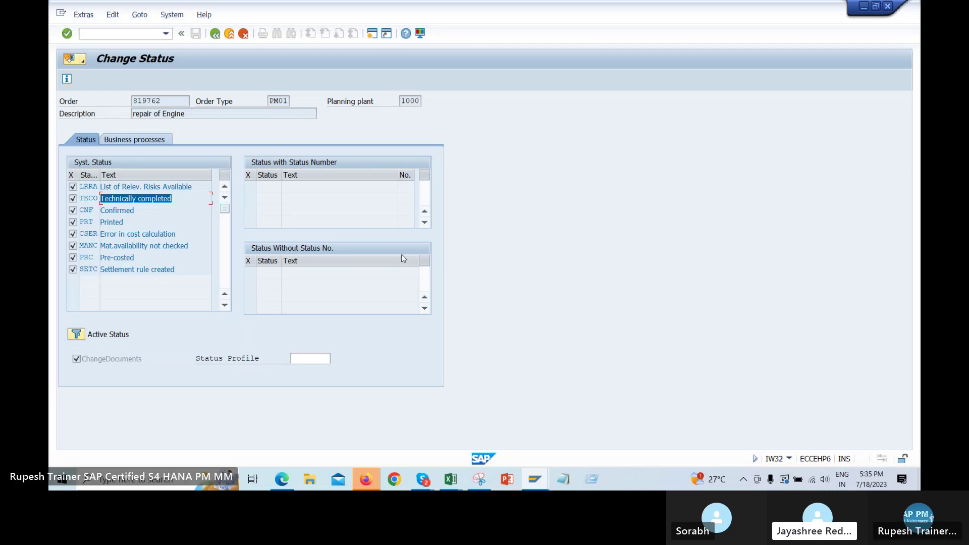
pyautogui.click(216, 34)
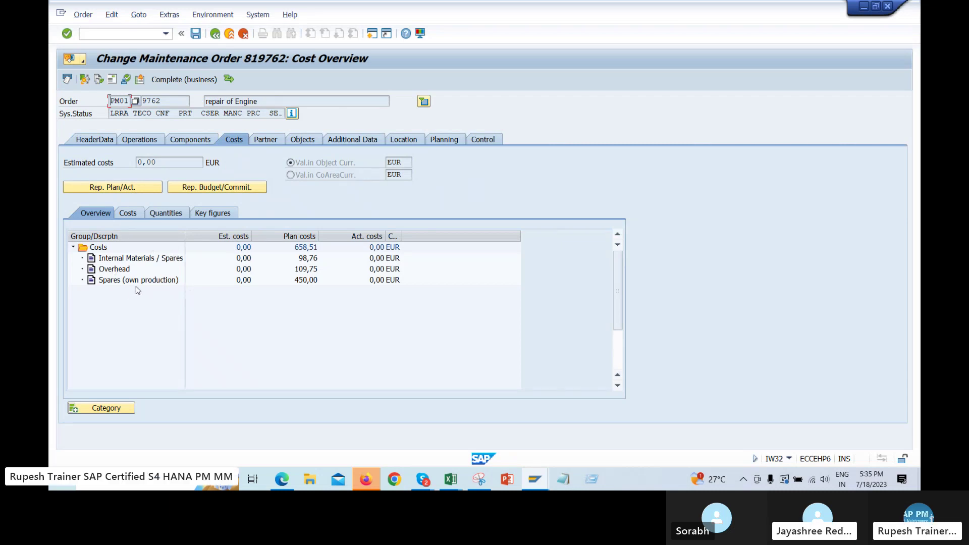
pyautogui.click(451, 480)
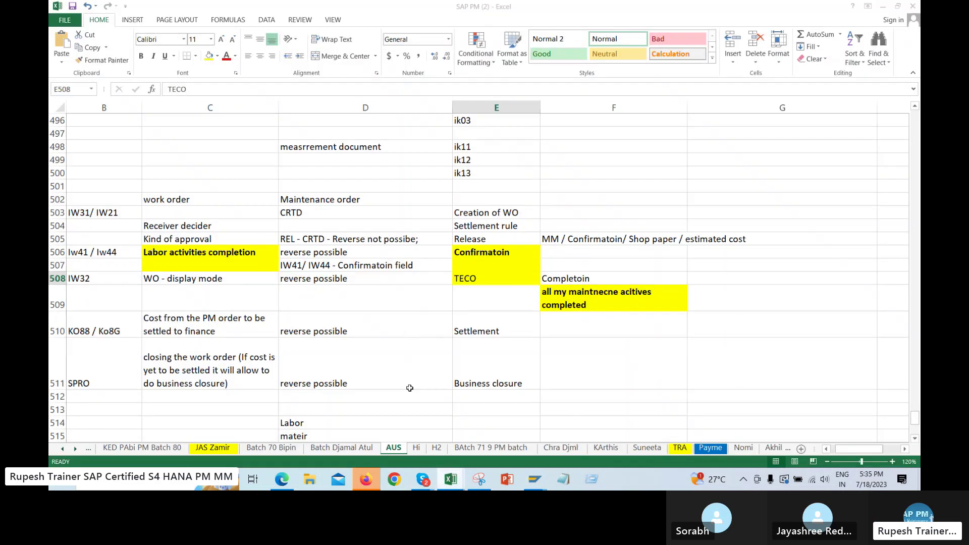
# Look up the Settlement step note in cell E510 of the SAP PM (2) workbook, then return to SAP
pyautogui.click(416, 428)
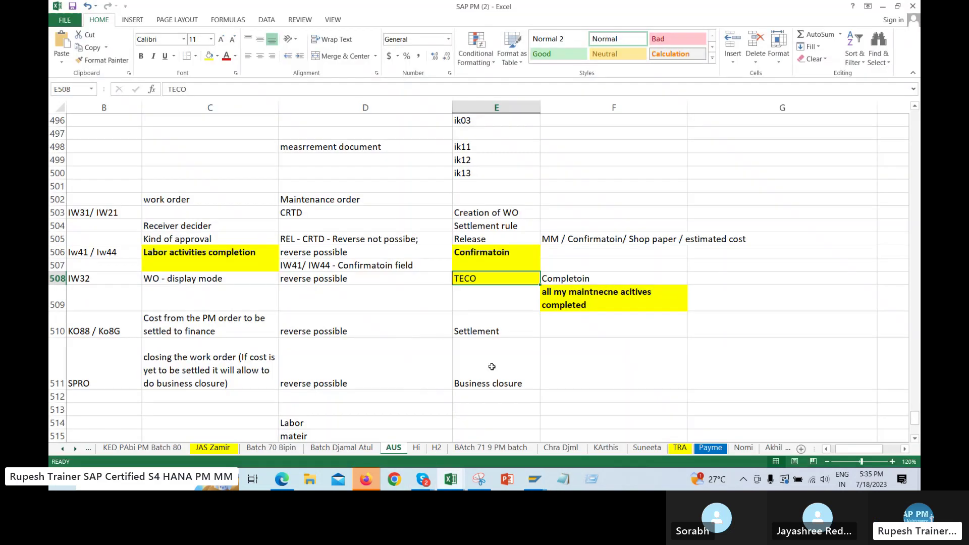
pyautogui.click(485, 337)
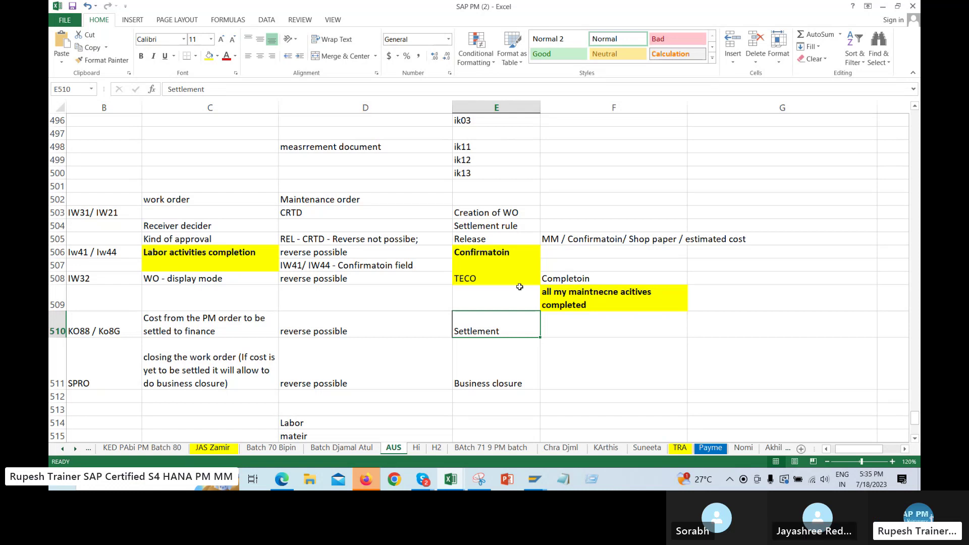
pyautogui.hotkey('alt', 'Tab')
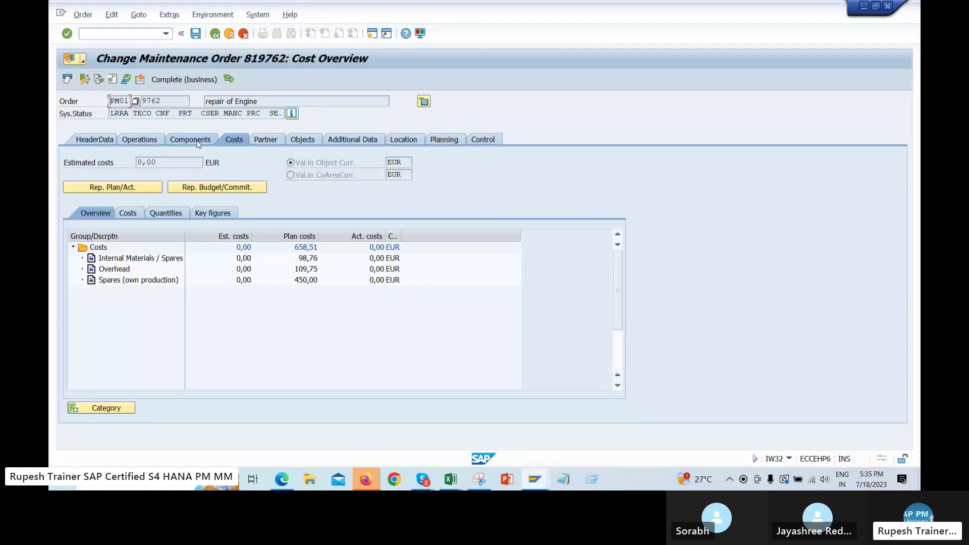
pyautogui.click(198, 144)
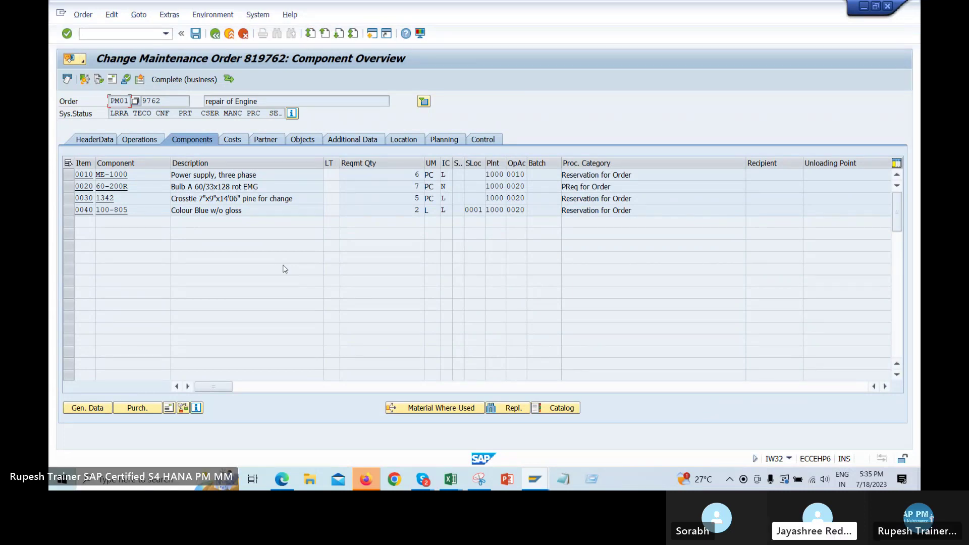
pyautogui.hotkey('alt', 'Tab')
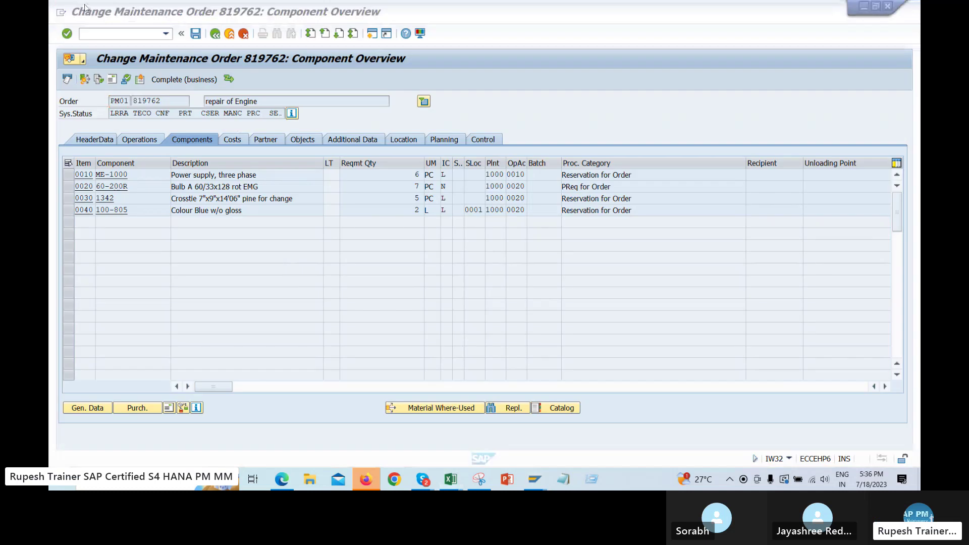
pyautogui.click(83, 16)
pyautogui.moveTo(121, 129)
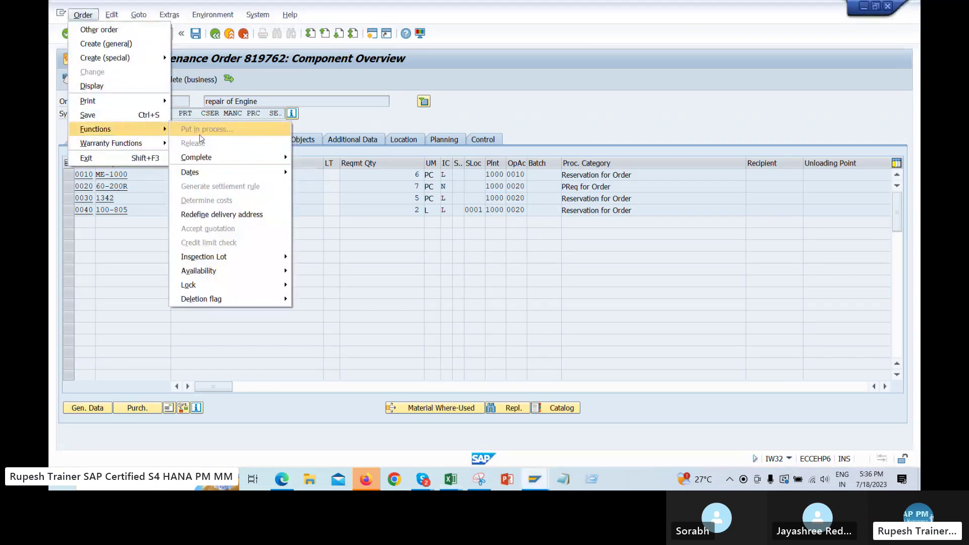
pyautogui.moveTo(227, 157)
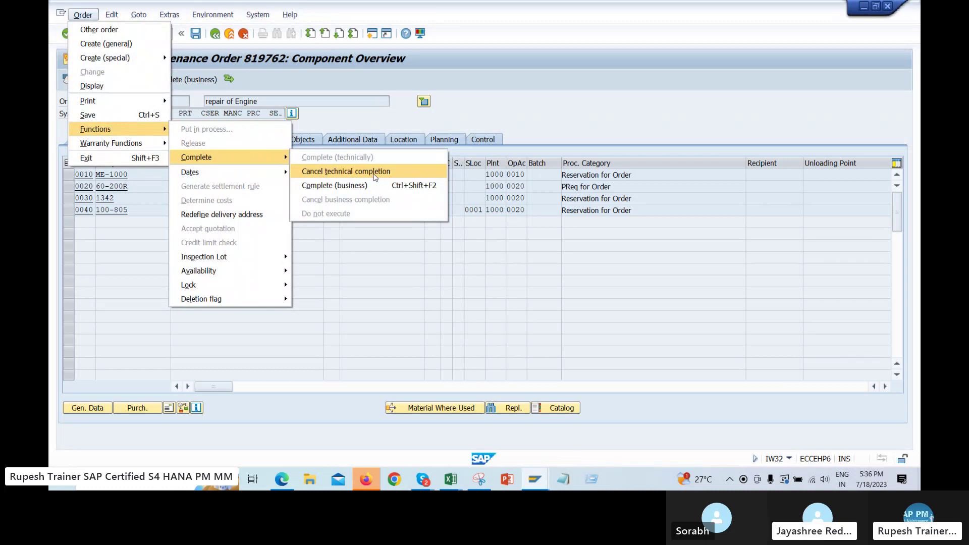
pyautogui.click(374, 173)
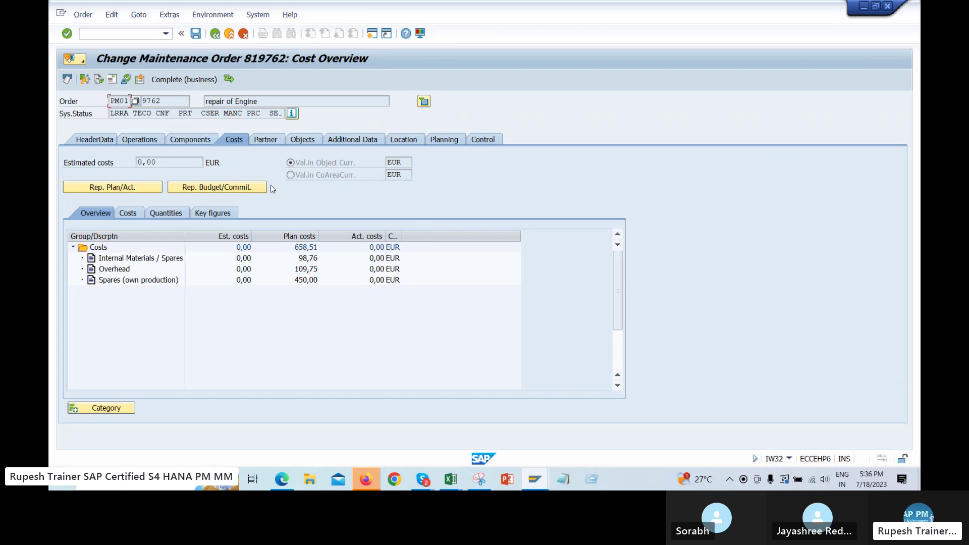
pyautogui.doubleClick(142, 113)
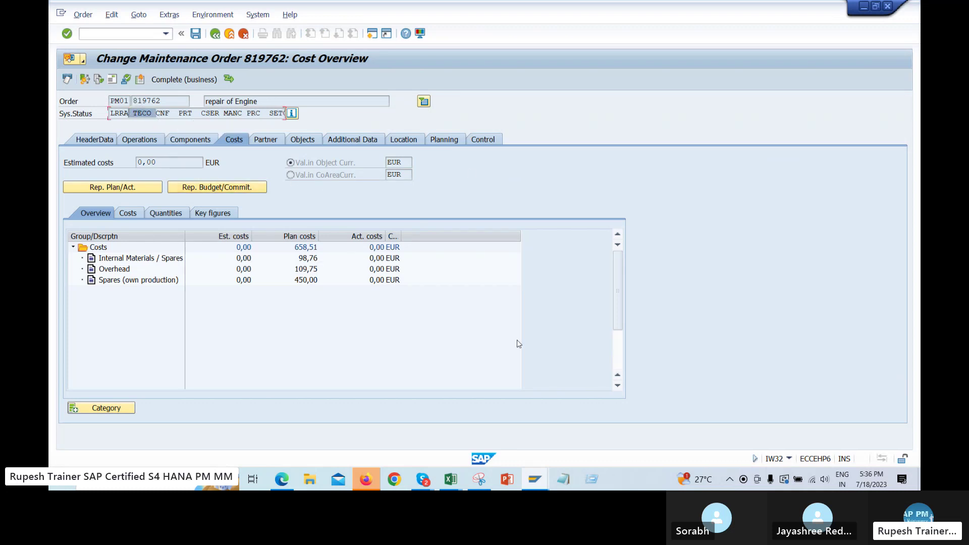
pyautogui.hotkey('alt', 'Tab')
pyautogui.click(453, 335)
# Run the plan-versus-actual cost report for order 819762 and capture it in Snipping Tool
pyautogui.hotkey('alt', 'Tab')
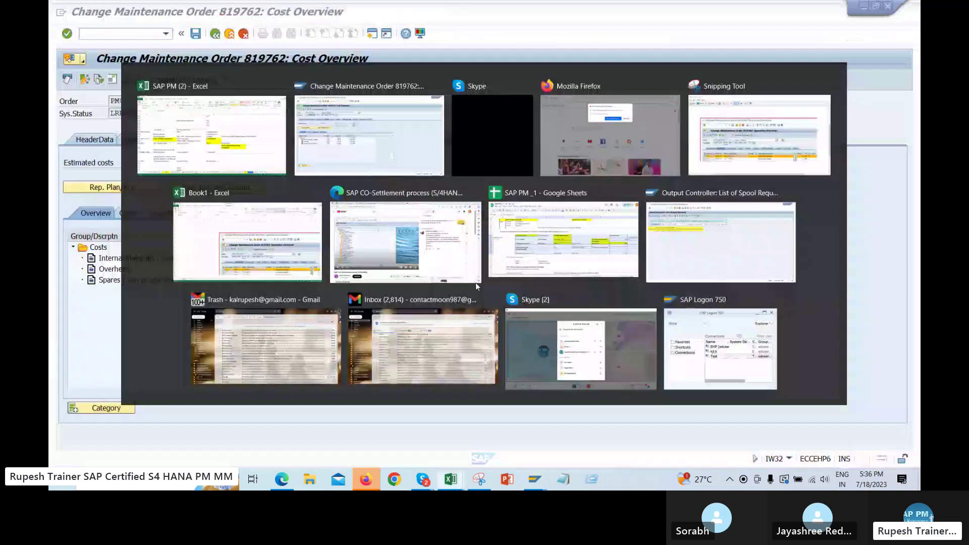
pyautogui.click(142, 186)
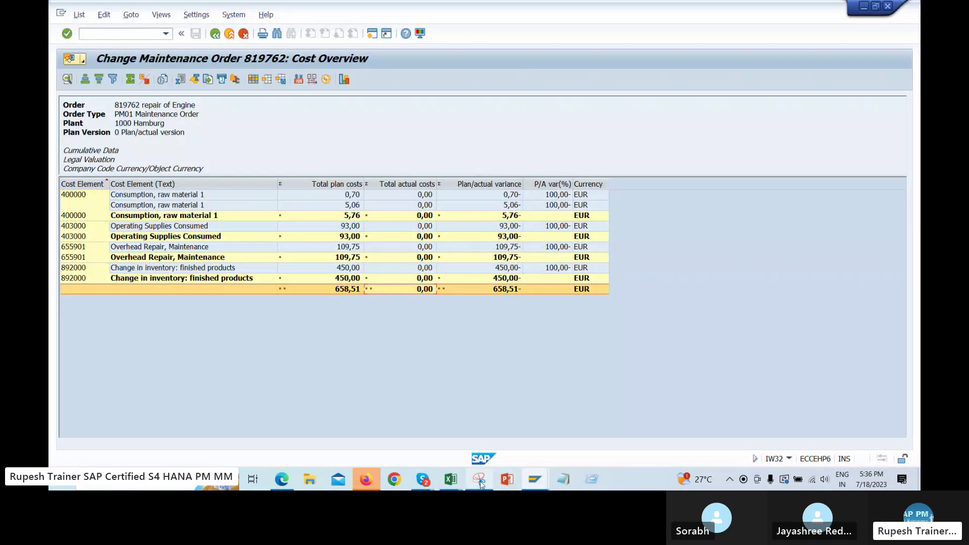
pyautogui.click(479, 479)
pyautogui.click(75, 39)
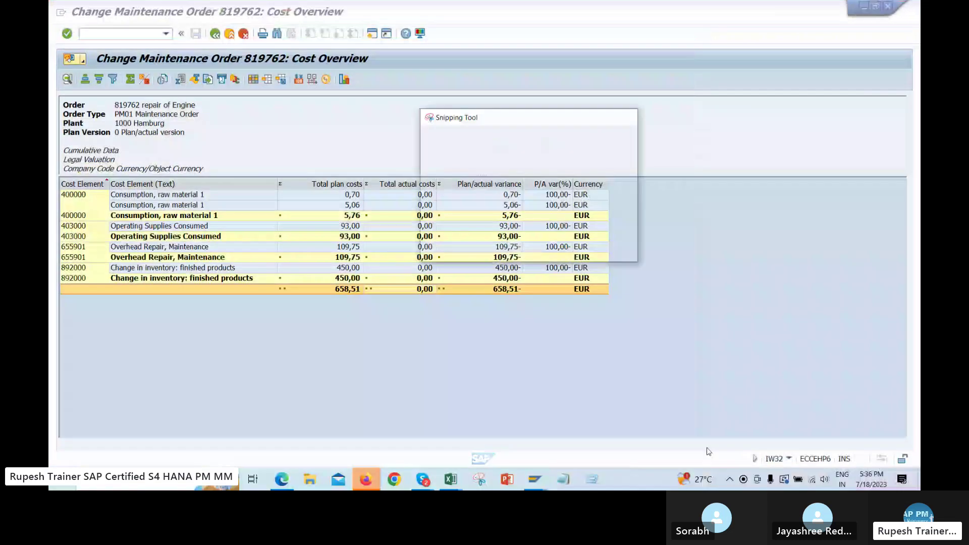
pyautogui.moveTo(48, 31); pyautogui.dragTo(707, 399)
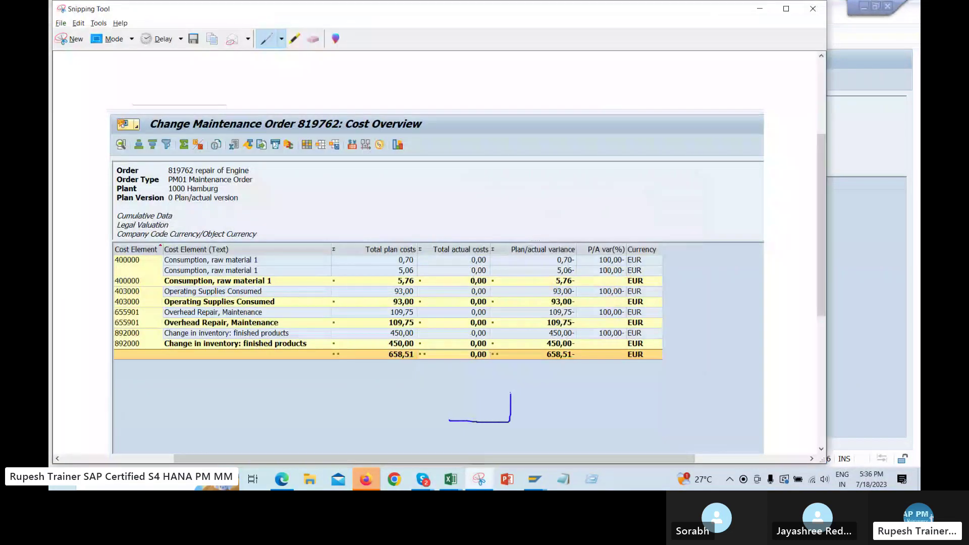
# Mark the 0,00 actual cost total on the screenshot, then close the report in SAP
pyautogui.moveTo(490, 361); pyautogui.dragTo(487, 352)
pyautogui.moveTo(624, 425); pyautogui.dragTo(626, 425)
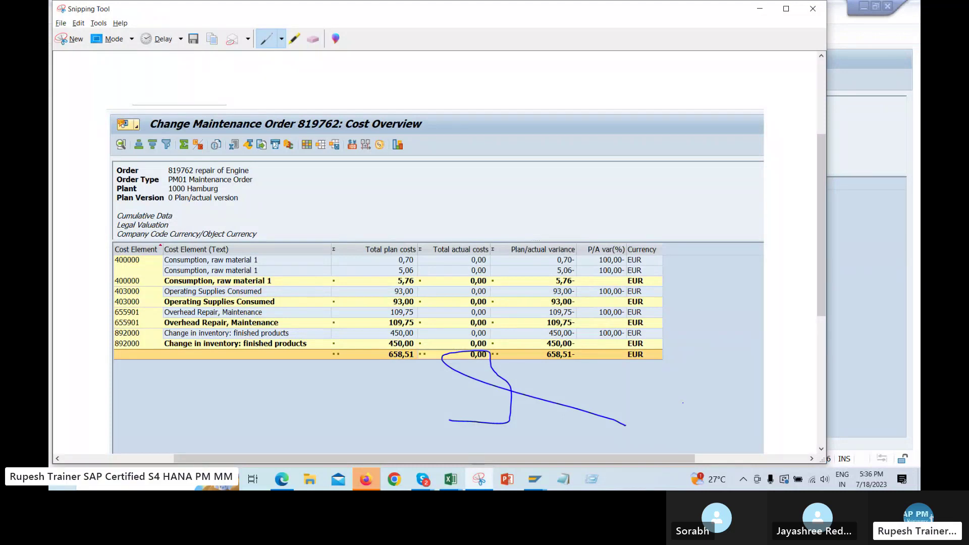
pyautogui.click(874, 373)
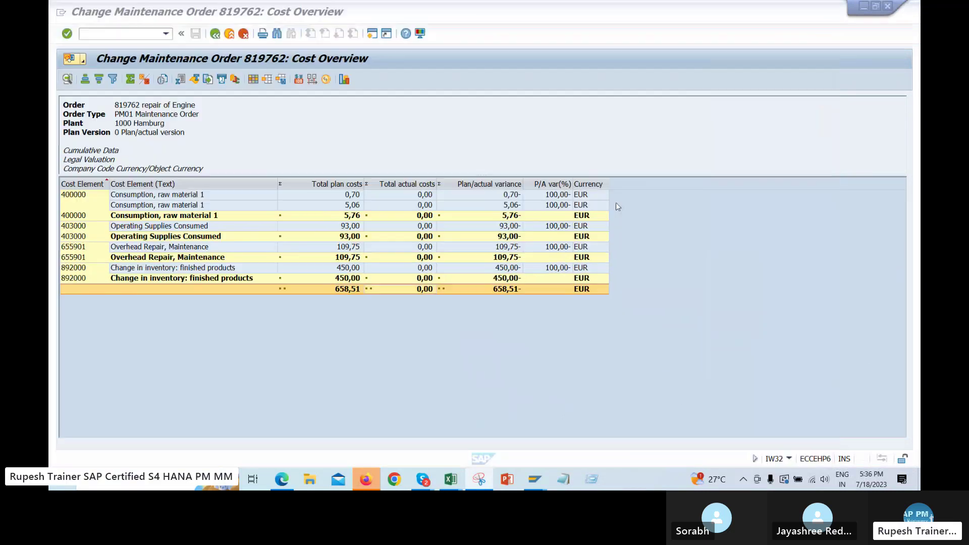
pyautogui.press('F3')
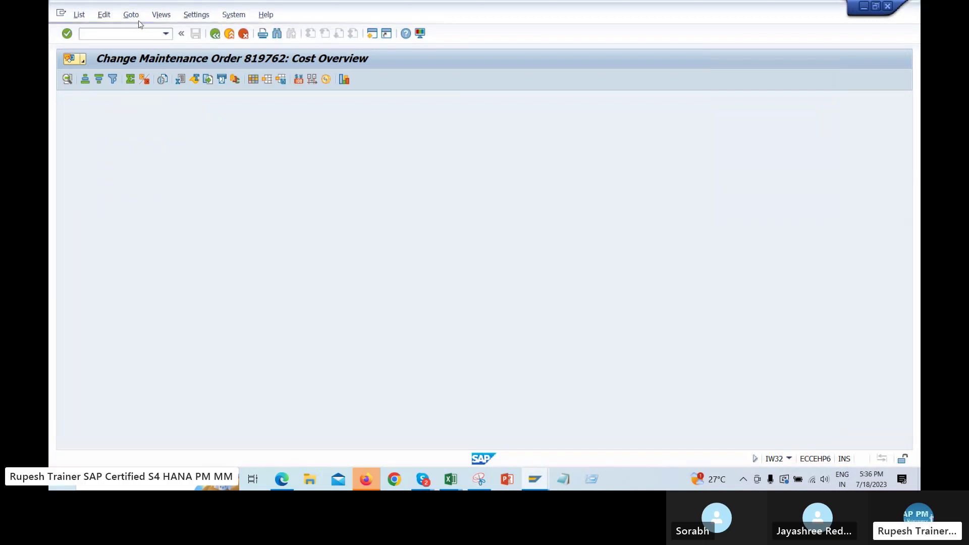
# Open the planned/actual comparison via Extras > Cost reports and select its totals row
pyautogui.click(100, 140)
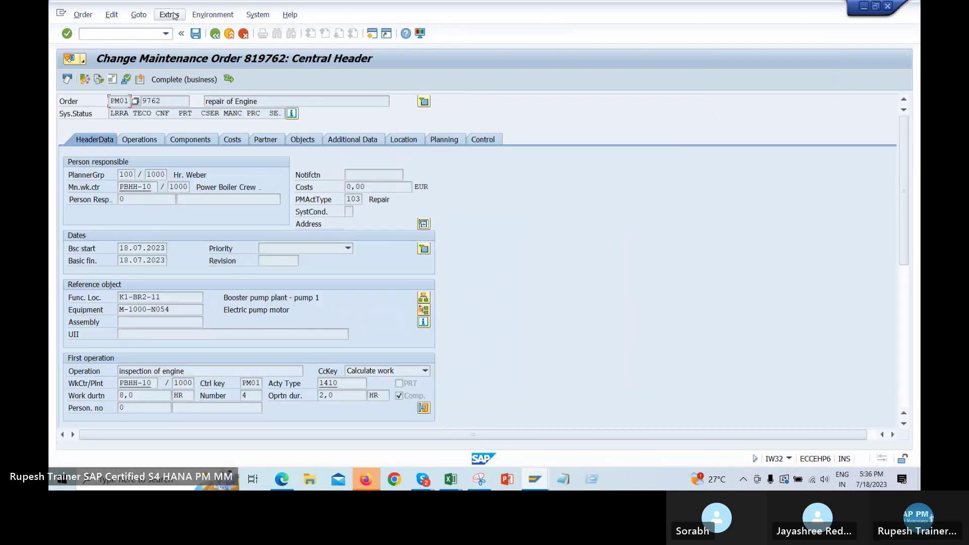
pyautogui.click(170, 14)
pyautogui.moveTo(182, 186)
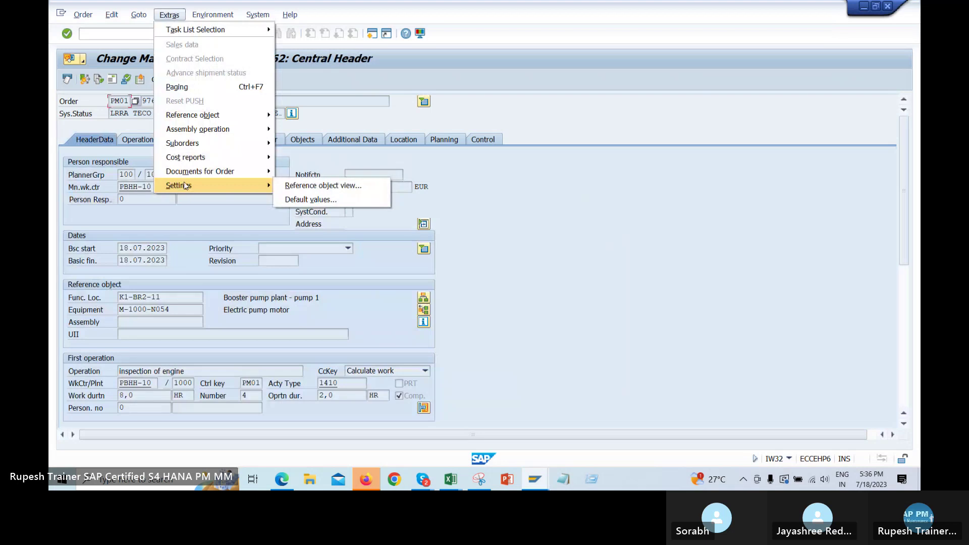
pyautogui.moveTo(213, 158)
pyautogui.click(364, 158)
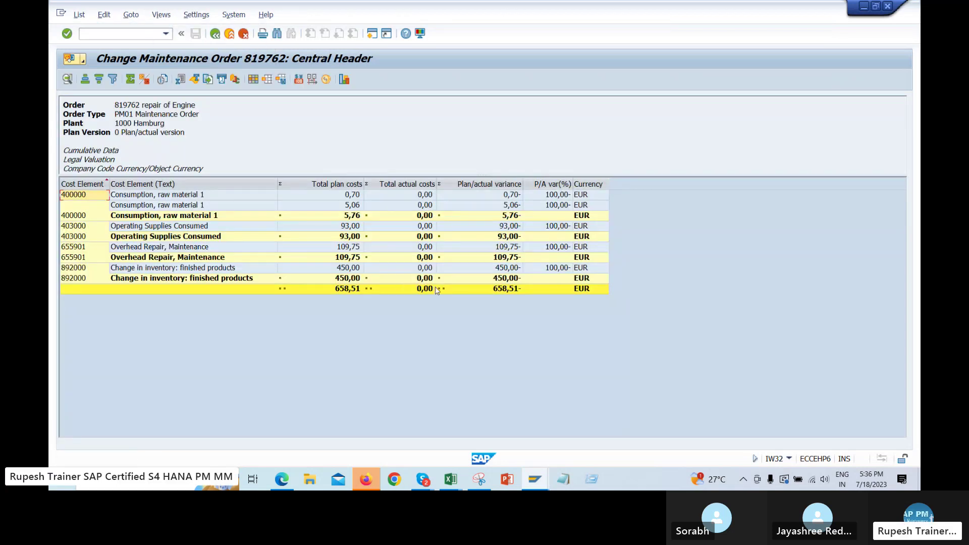
pyautogui.click(423, 290)
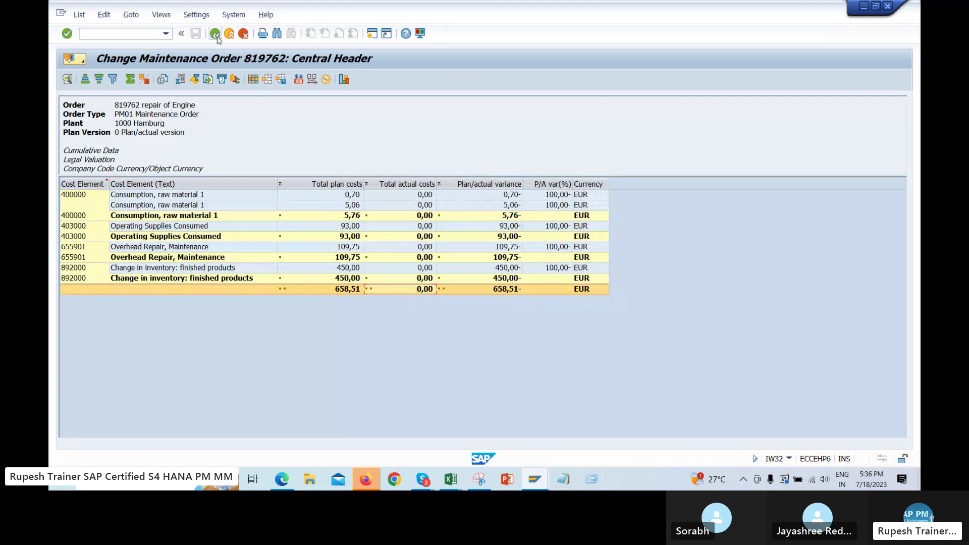
# Rerun the plan/actual report from the Costs tab and select the totals row showing 0,00 actual
pyautogui.press('F3')
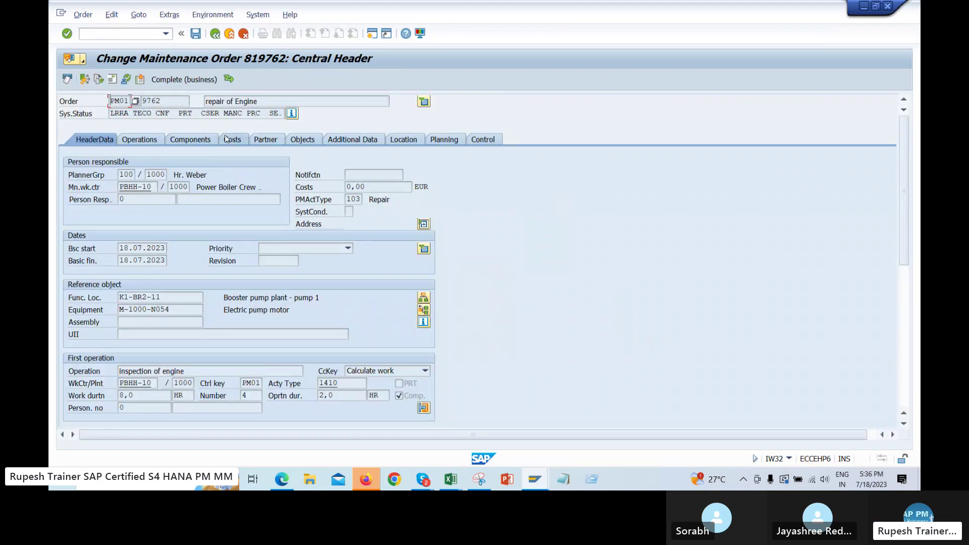
pyautogui.click(225, 138)
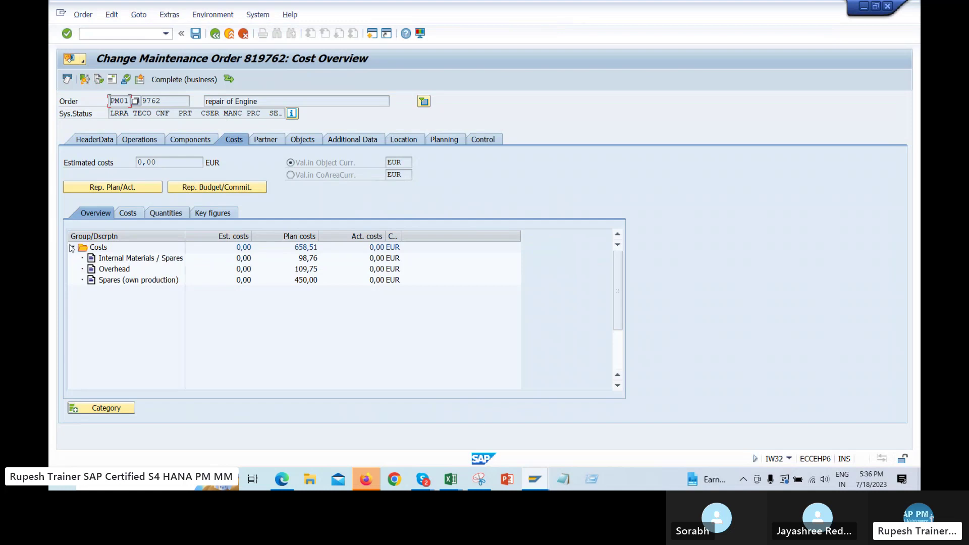
pyautogui.click(137, 192)
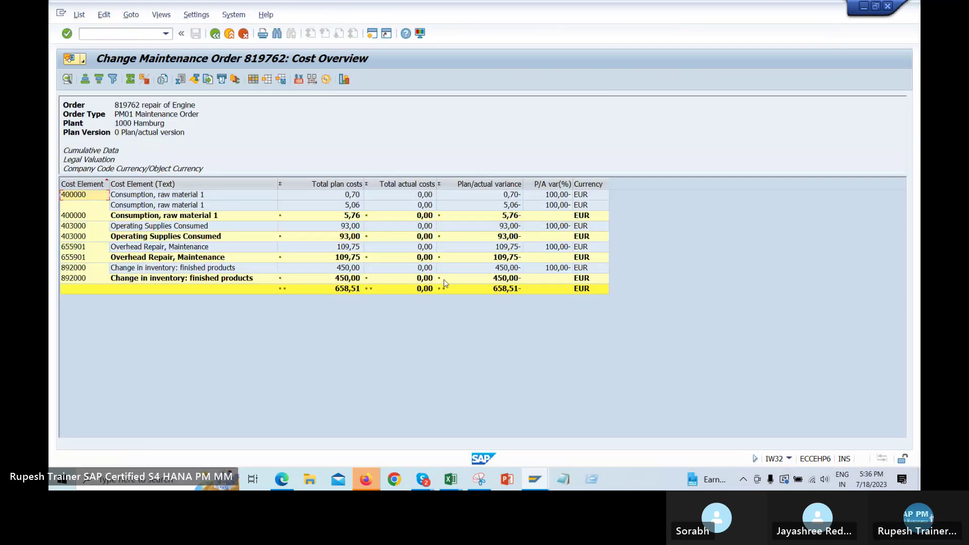
pyautogui.click(416, 290)
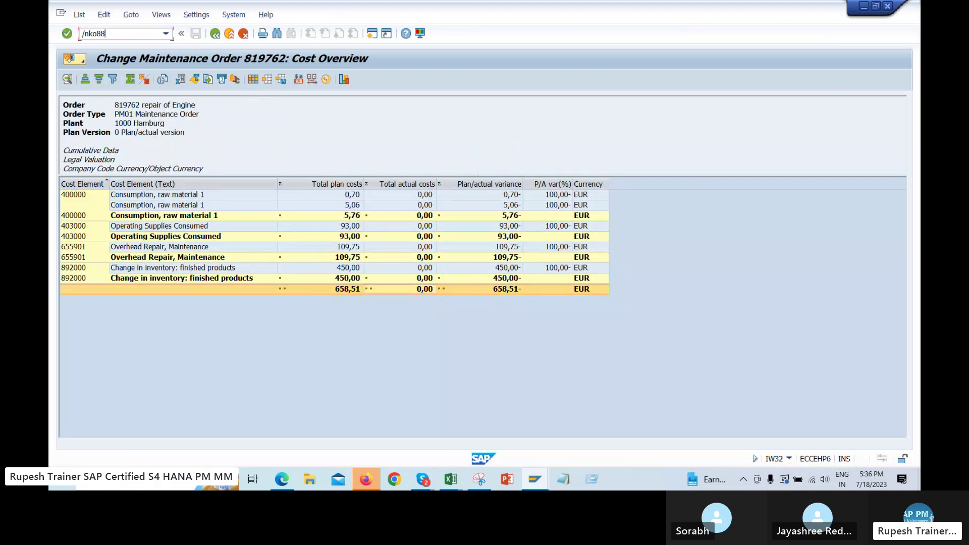
# Test-run KO88 settlement for controlling area 1000, period 7, fiscal year 2023
pyautogui.press('Return')
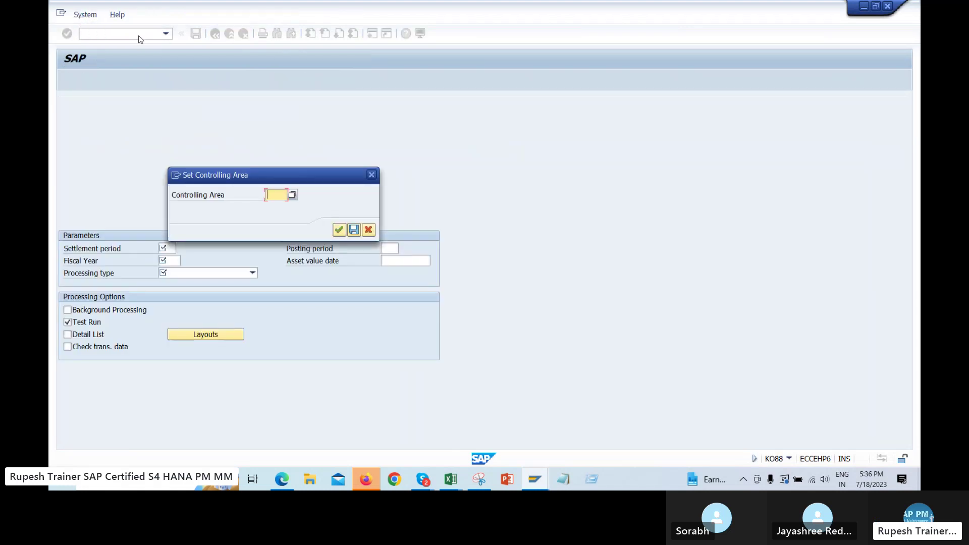
pyautogui.press('Down')
pyautogui.press('Down')
pyautogui.press('Down')
pyautogui.press('Return')
pyautogui.press('Return')
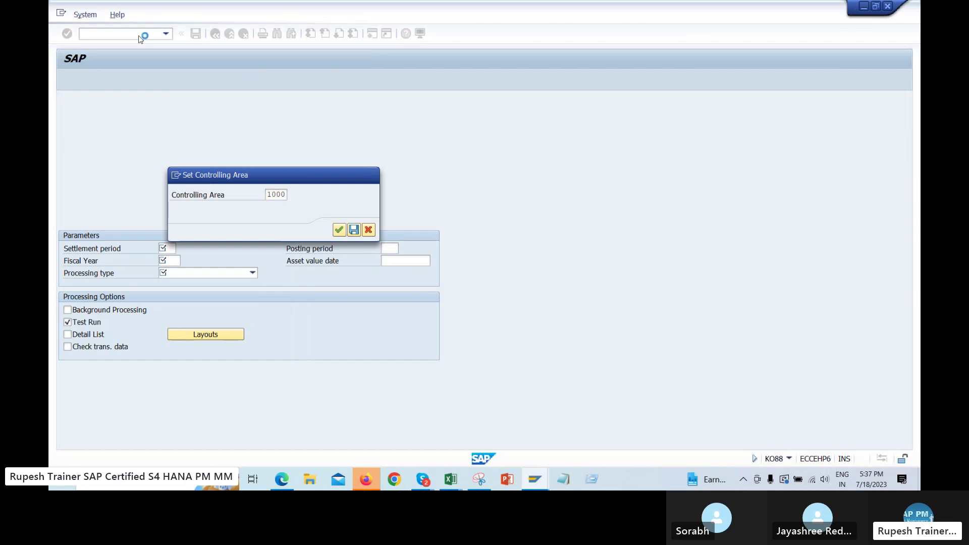
pyautogui.click(172, 163)
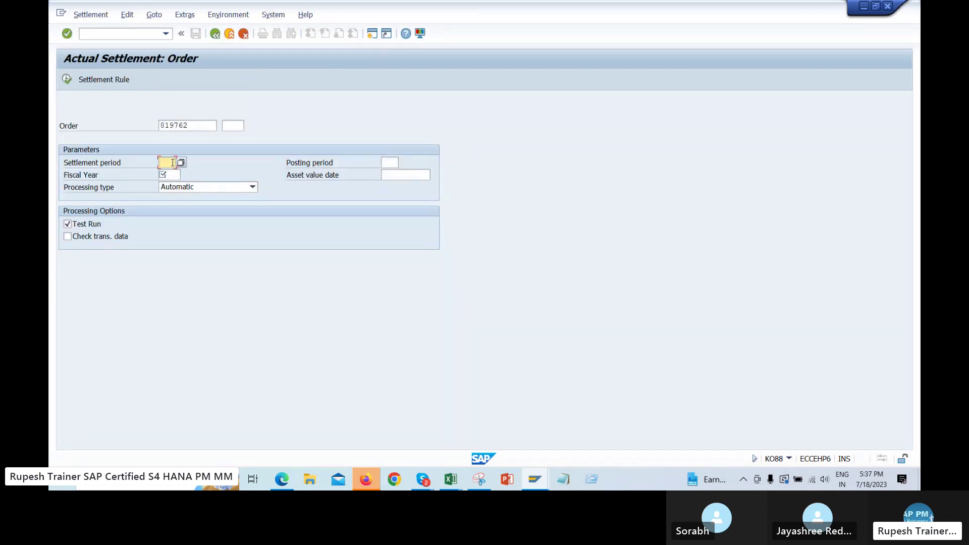
pyautogui.write('7')
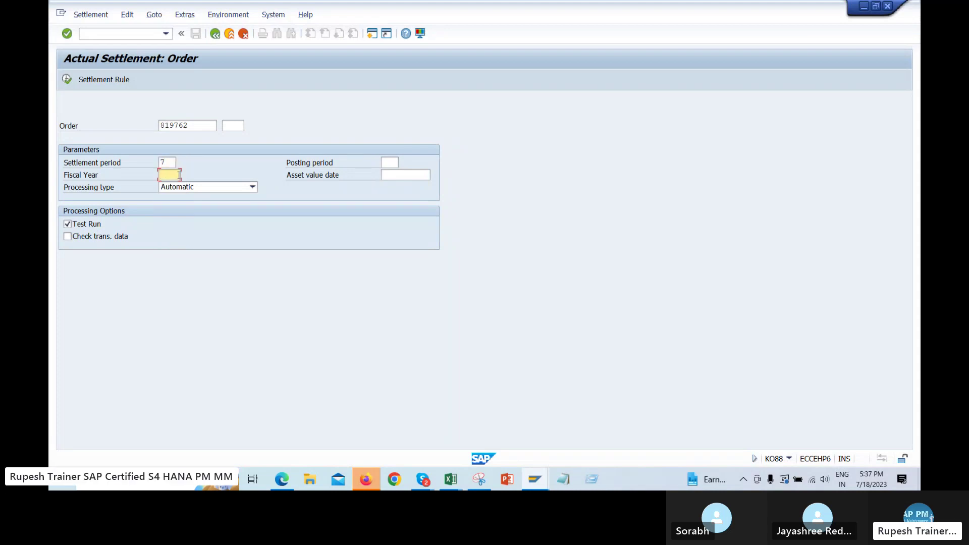
pyautogui.click(179, 175)
pyautogui.click(174, 186)
pyautogui.click(68, 80)
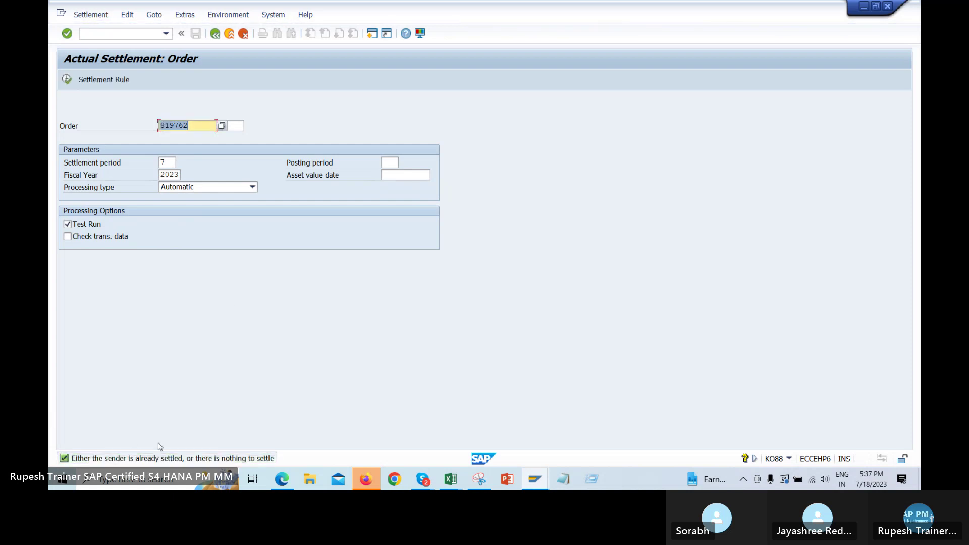
# Open message KD213's explanation, highlight 'nothing to settle' and 'sender is already settled', then return to the screenshot
pyautogui.doubleClick(177, 458)
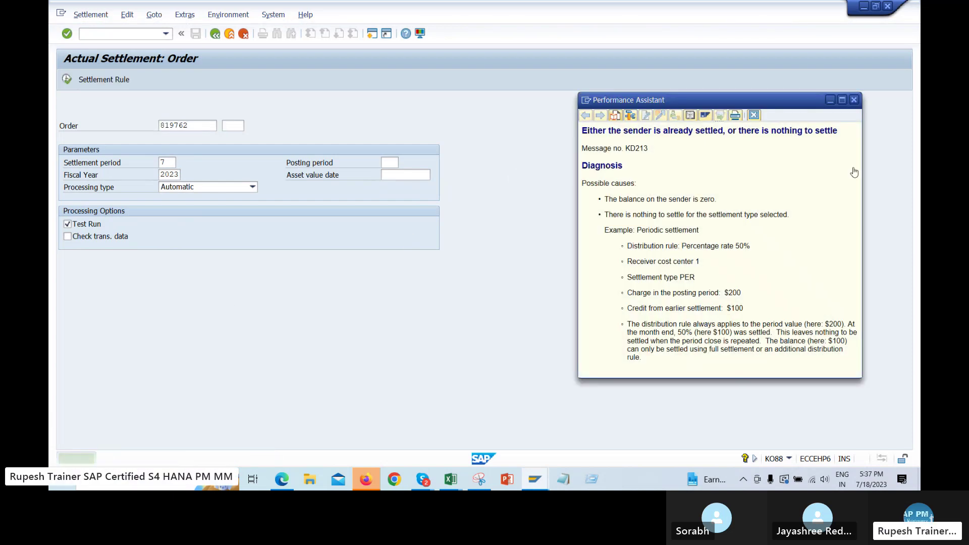
pyautogui.doubleClick(671, 132)
pyautogui.moveTo(739, 132); pyautogui.dragTo(837, 131)
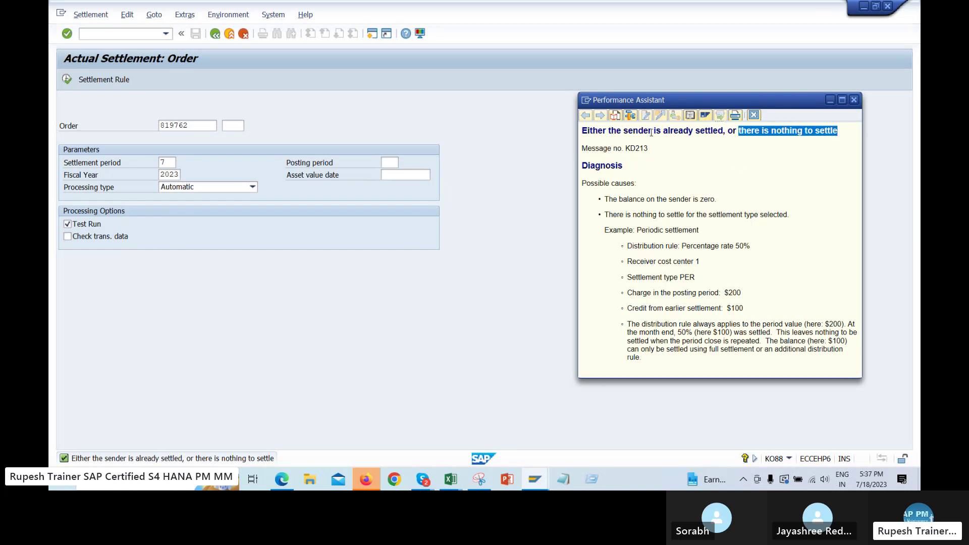
pyautogui.moveTo(645, 133); pyautogui.dragTo(712, 133)
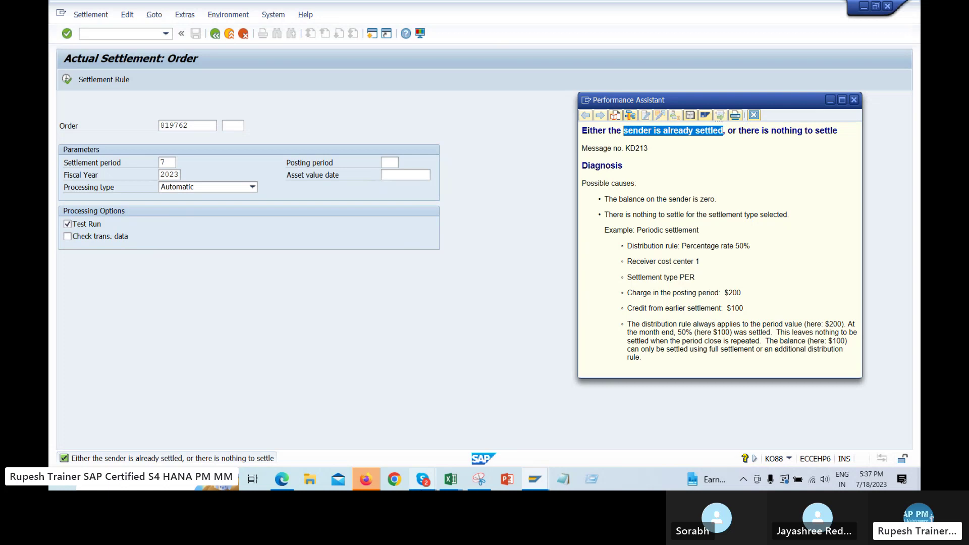
pyautogui.click(479, 479)
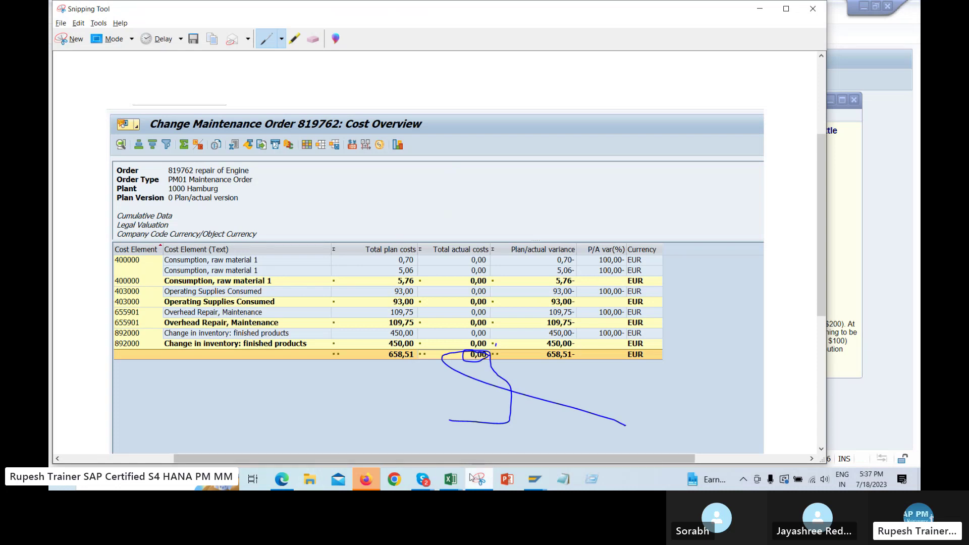
# Bring the Skype call forward, close the participants panel and browse the recent chats sidebar
pyautogui.click(423, 479)
pyautogui.click(331, 413)
pyautogui.click(277, 330)
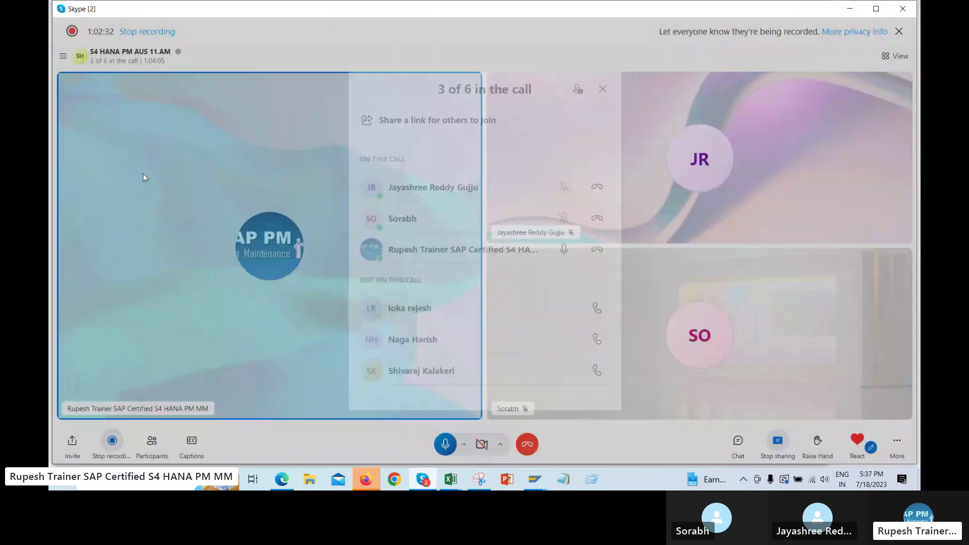
pyautogui.click(63, 56)
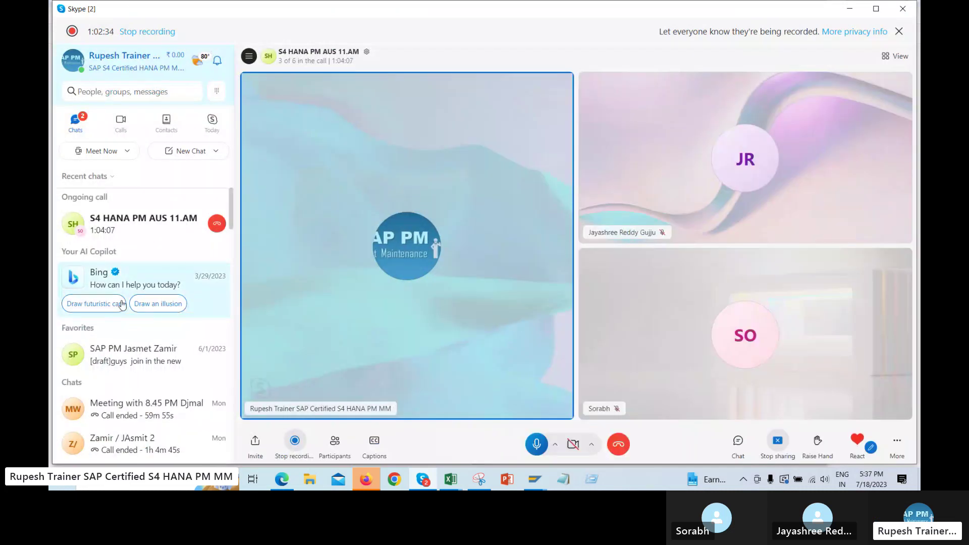
pyautogui.scroll(-4, 130, 342)
pyautogui.scroll(-10, 156, 332)
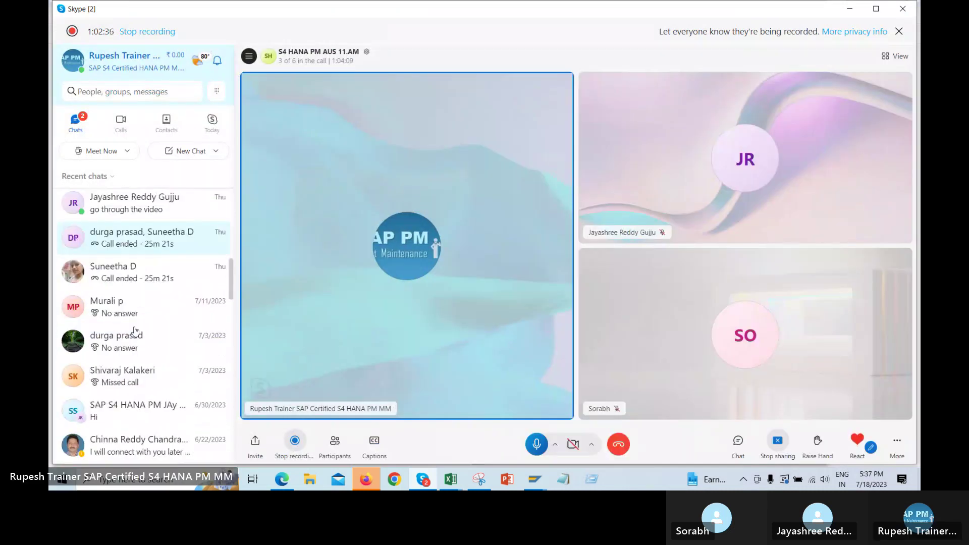
pyautogui.scroll(-3, 116, 353)
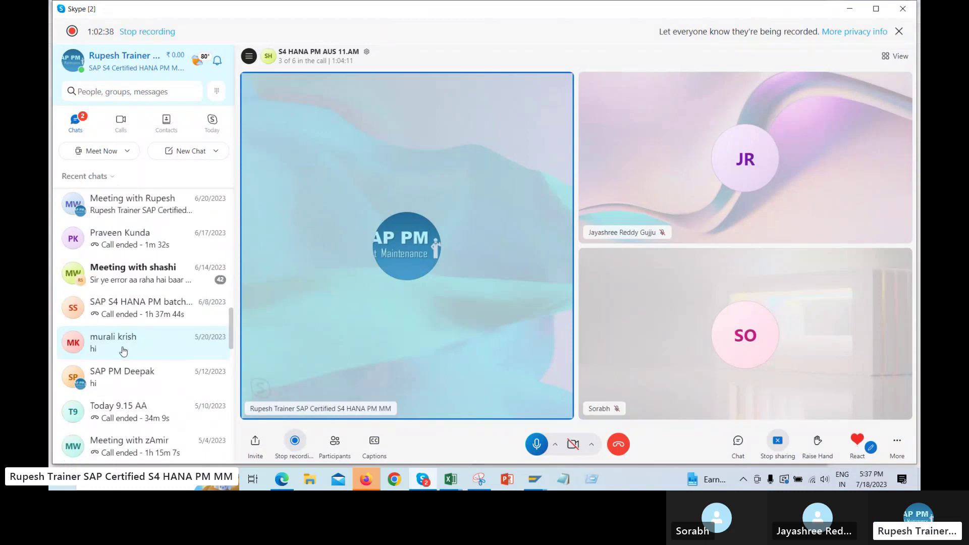
# Open the SAP S4 HANA PM batch 9 PM chat and scroll back to the CO-Settlement video link
pyautogui.click(160, 314)
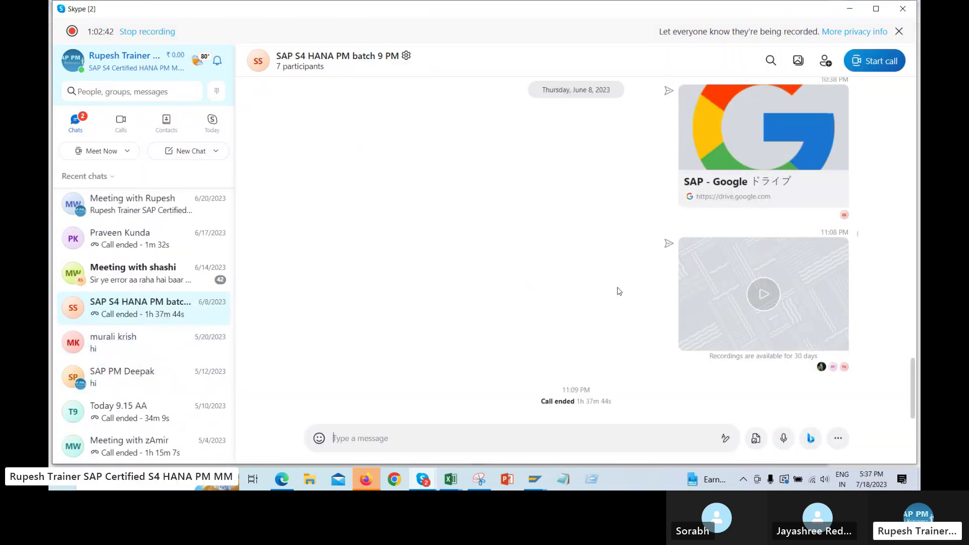
pyautogui.scroll(4, 618, 291)
pyautogui.scroll(10, 618, 290)
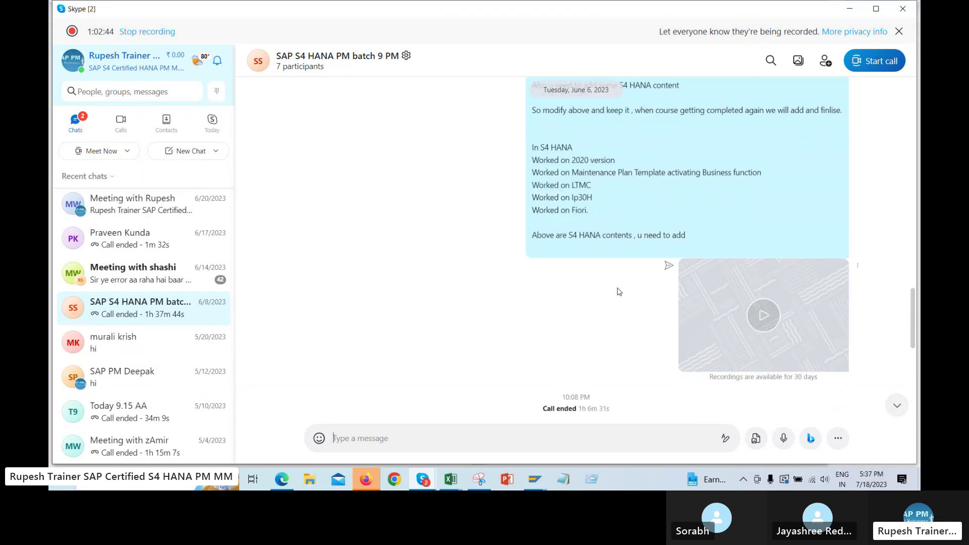
pyautogui.scroll(3, 515, 264)
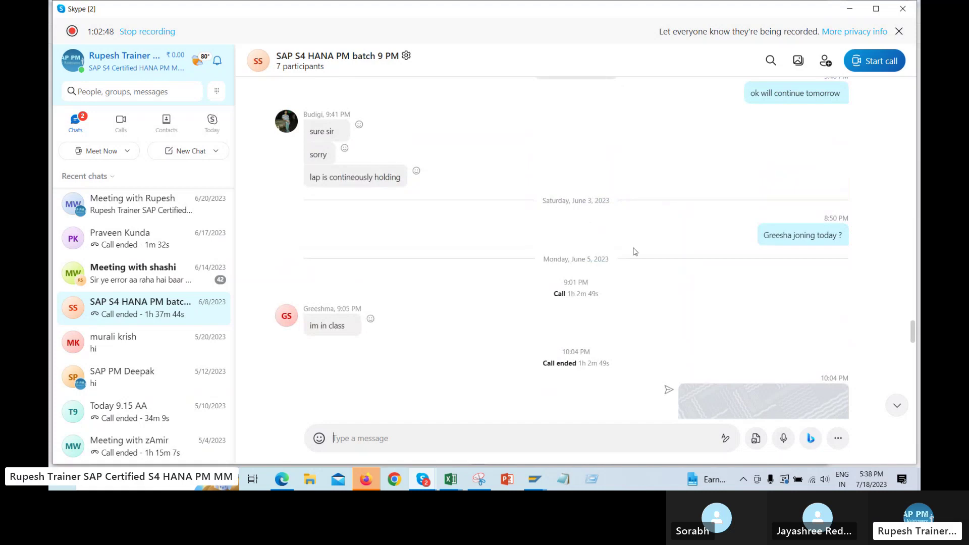
pyautogui.scroll(5, 704, 255)
pyautogui.scroll(10, 707, 255)
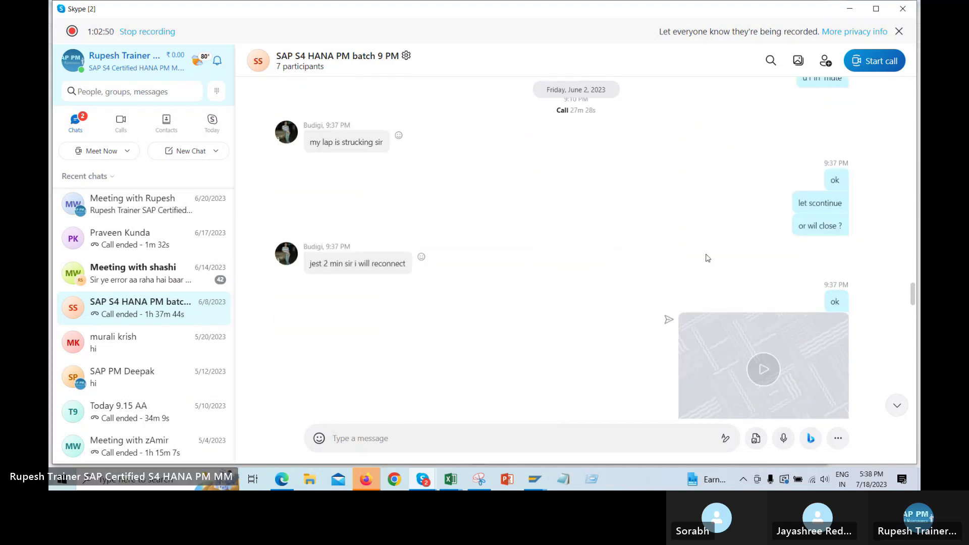
pyautogui.scroll(10, 707, 270)
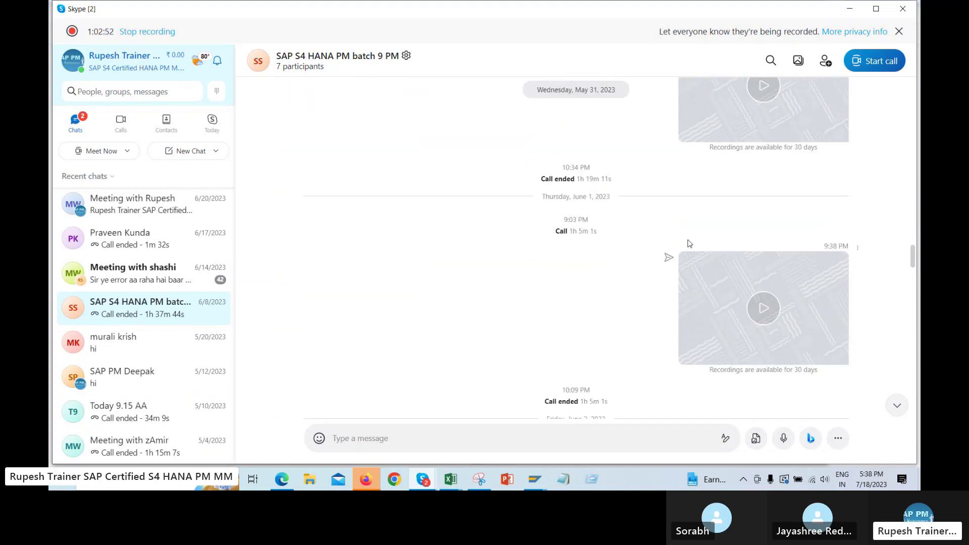
pyautogui.scroll(8, 727, 237)
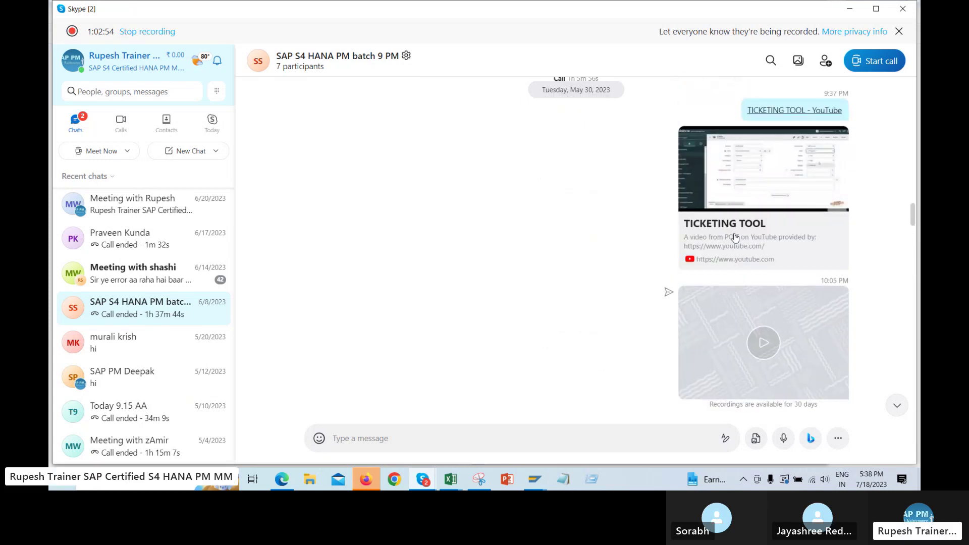
pyautogui.scroll(6, 781, 226)
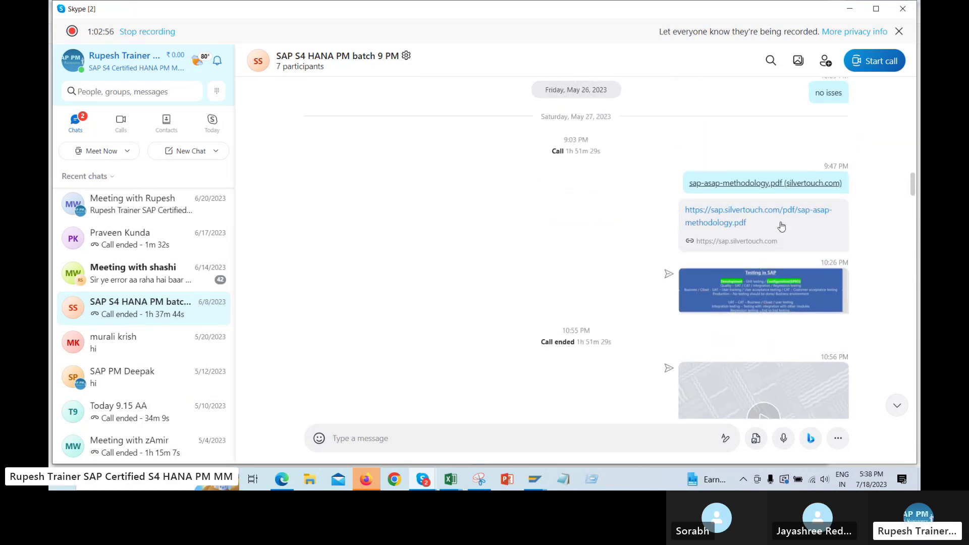
pyautogui.scroll(8, 782, 225)
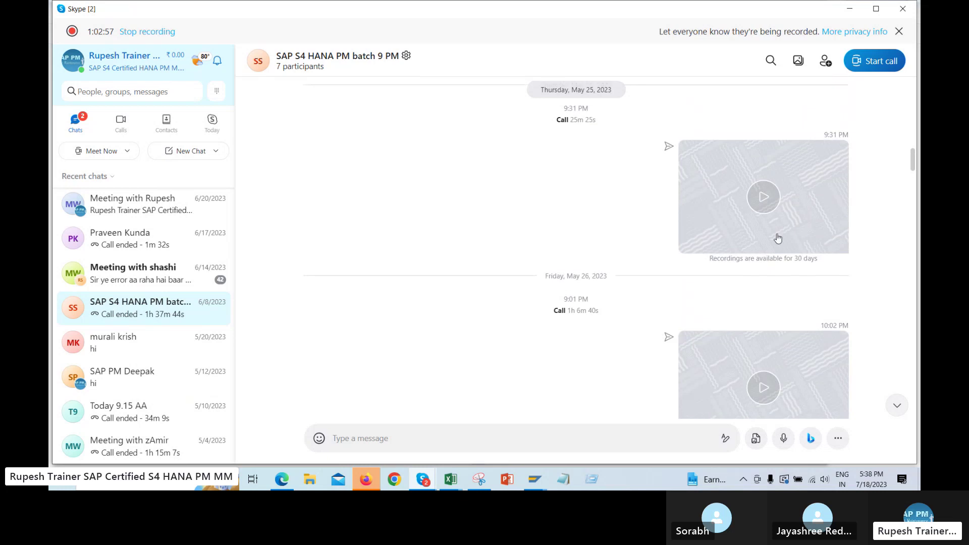
pyautogui.scroll(8, 777, 240)
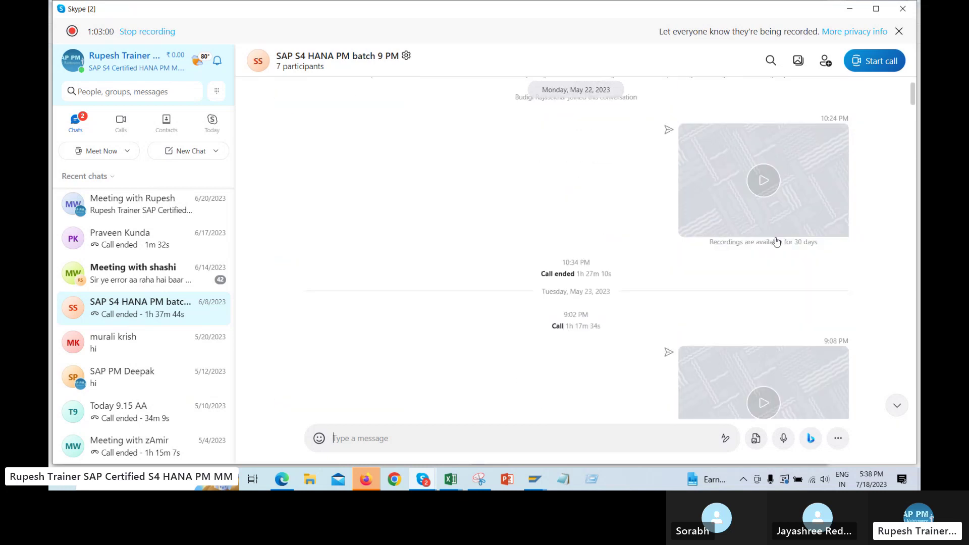
pyautogui.scroll(10, 774, 247)
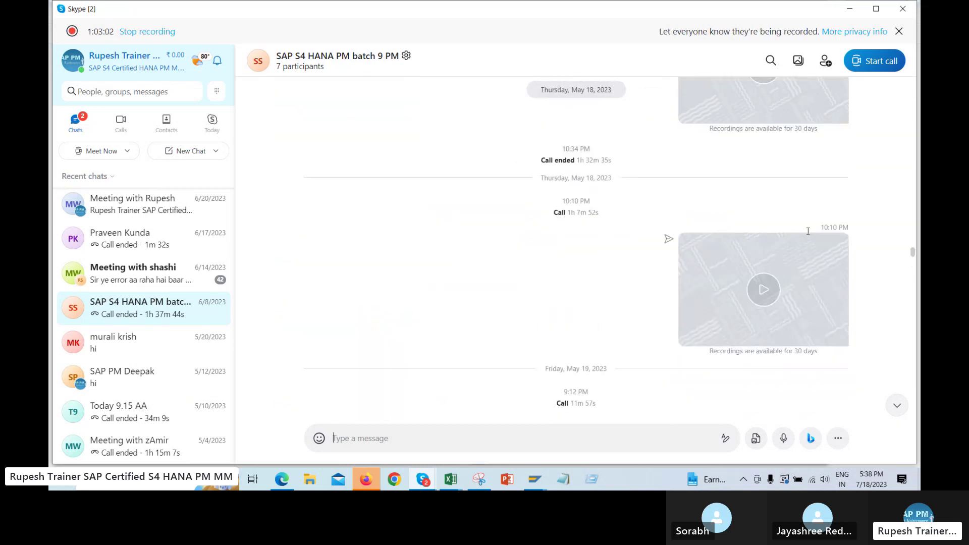
pyautogui.scroll(4, 808, 235)
pyautogui.scroll(10, 807, 237)
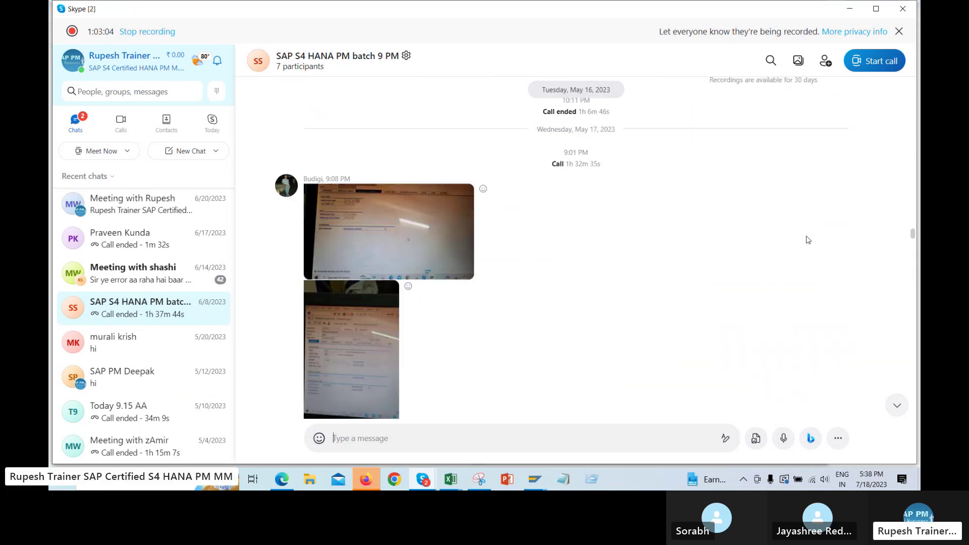
pyautogui.scroll(12, 806, 246)
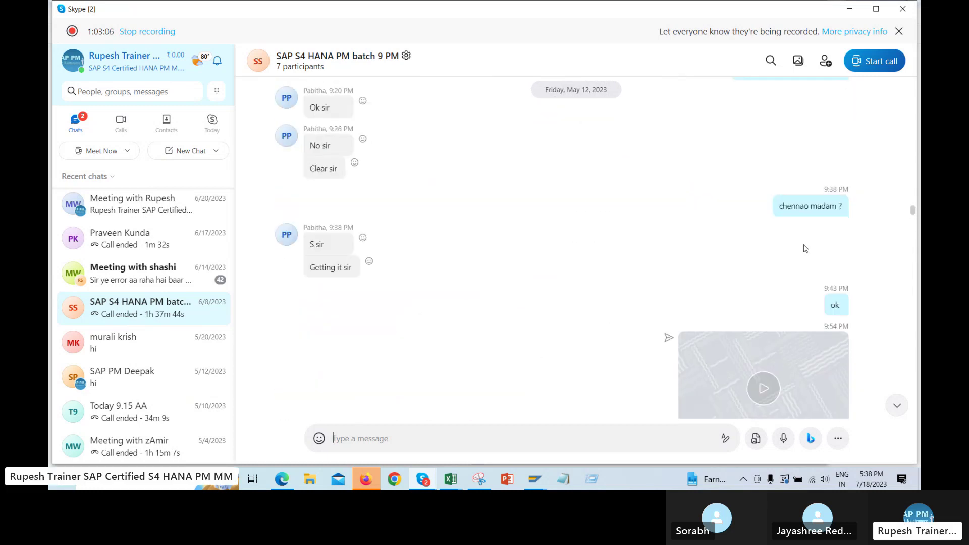
pyautogui.scroll(10, 802, 257)
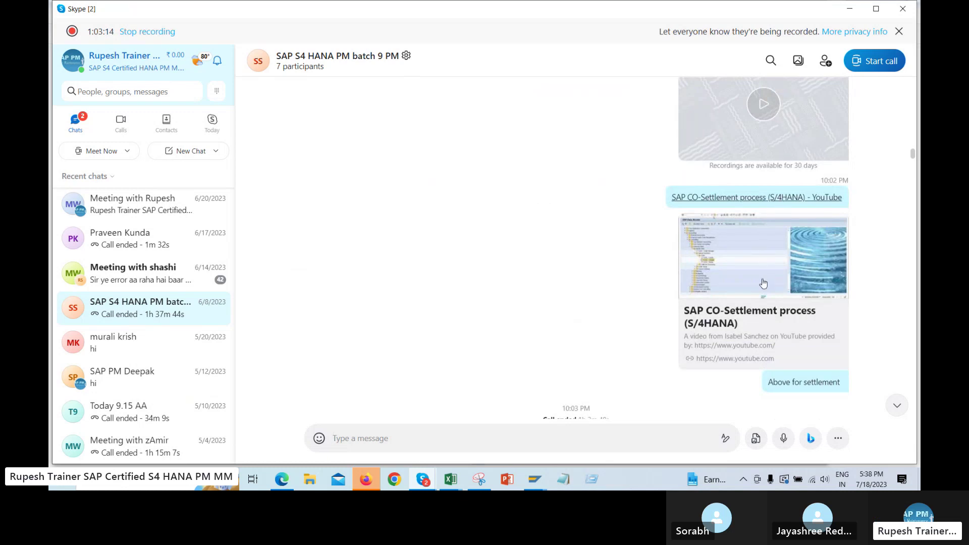
# Open the shared SAP CO-Settlement process (S/4HANA) video on YouTube in Edge
pyautogui.click(763, 313)
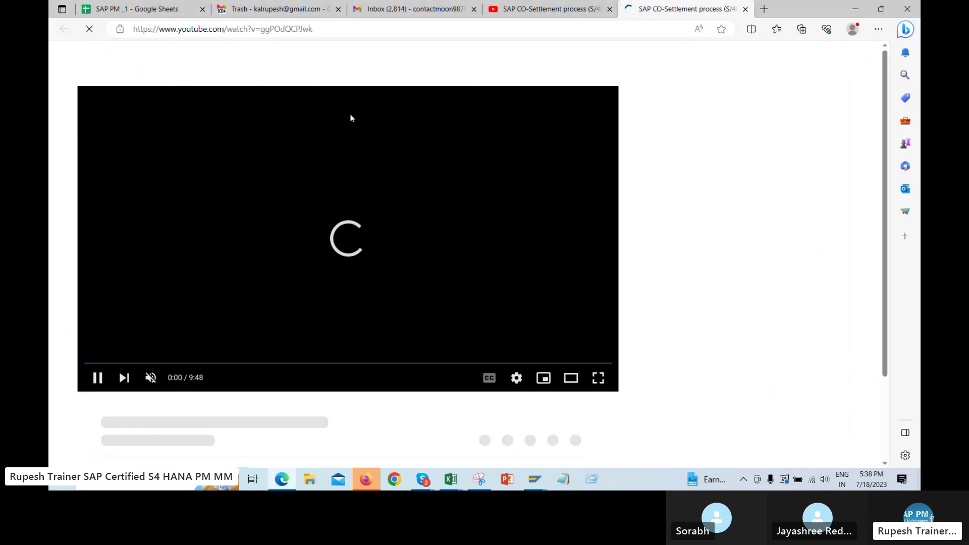
pyautogui.hotkey('ctrl', 'l')
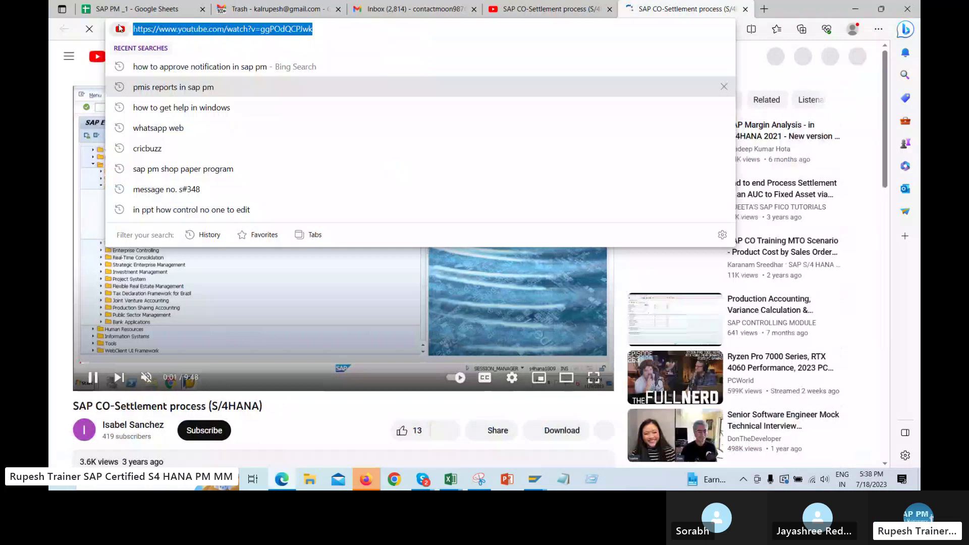
pyautogui.click(70, 63)
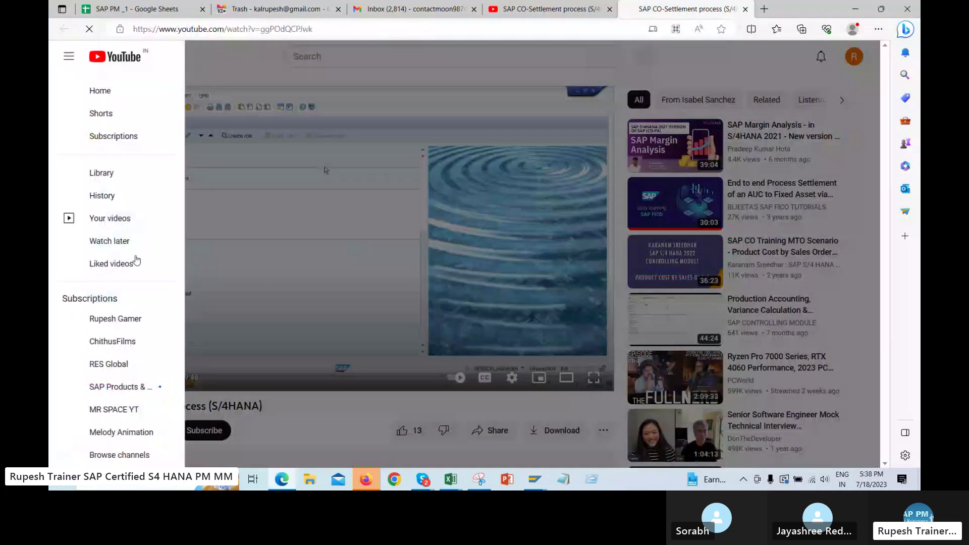
pyautogui.click(396, 68)
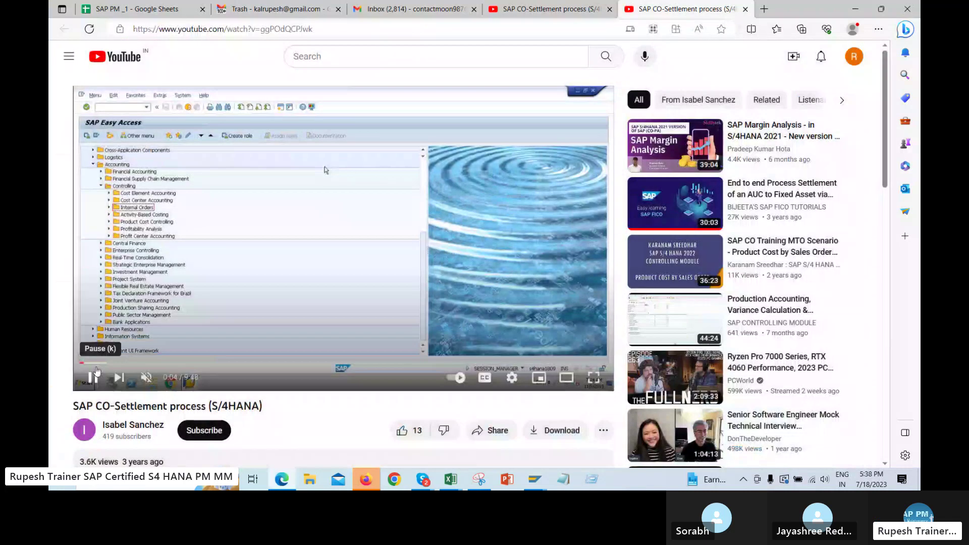
# Skip through the video past 1:09, 2:37, 4:00, 4:37 and 6:03 to Actual Settlement: Order
pyautogui.click(142, 363)
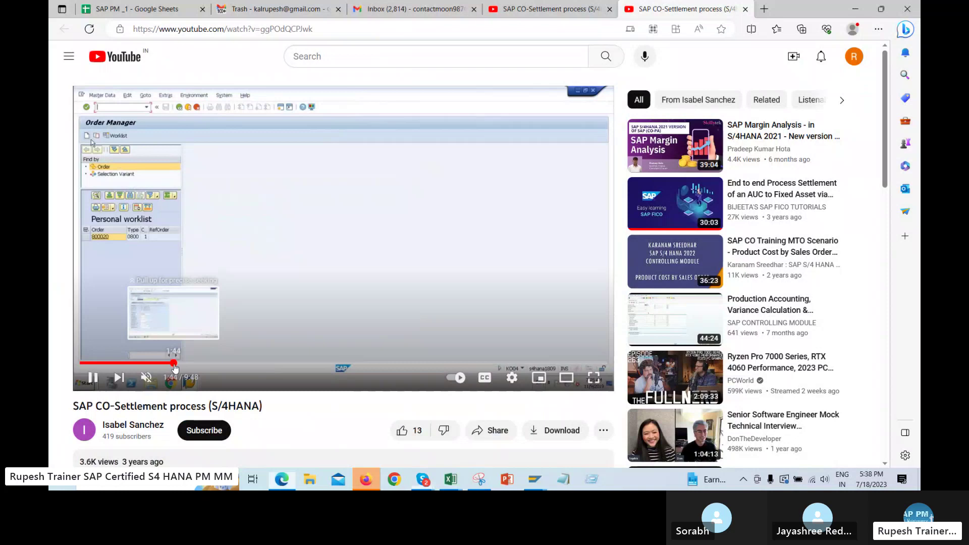
pyautogui.click(173, 364)
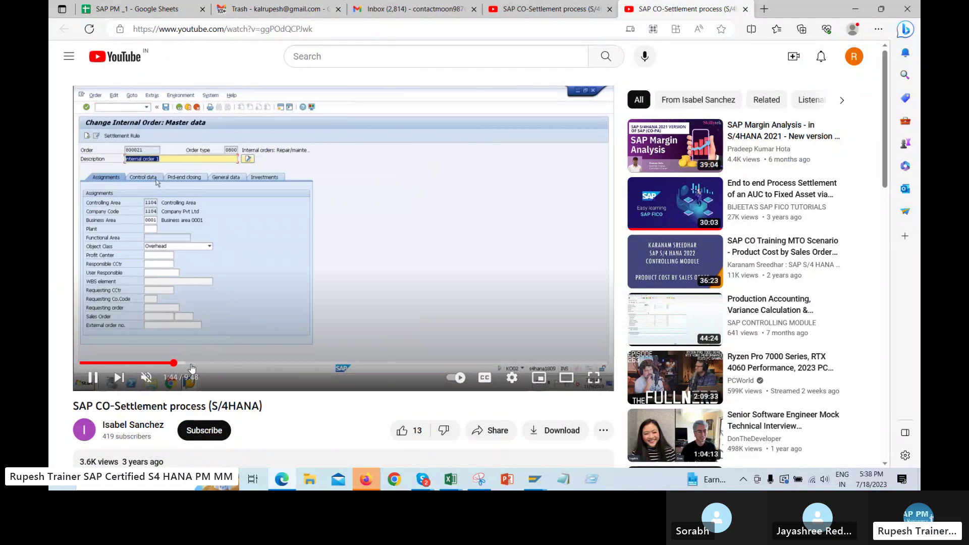
pyautogui.click(221, 364)
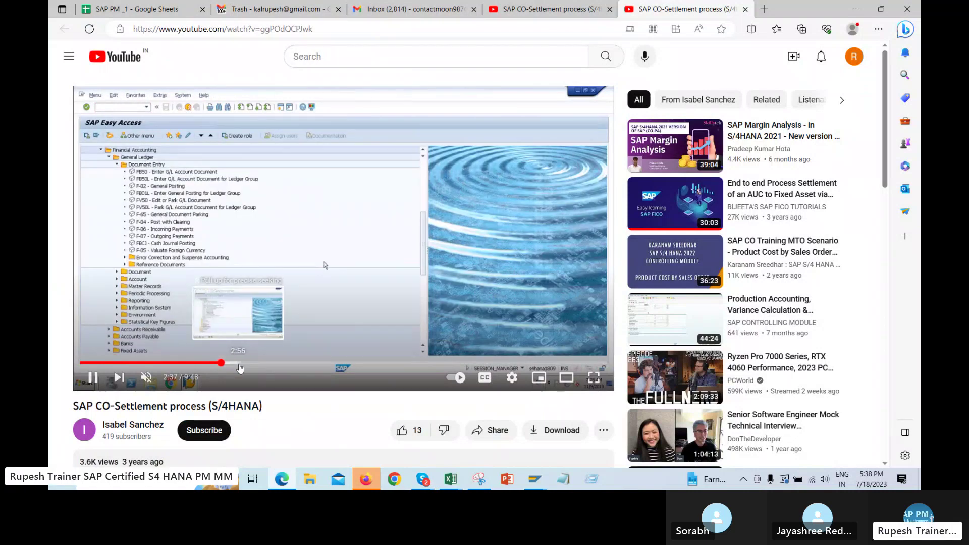
pyautogui.click(256, 364)
pyautogui.click(296, 364)
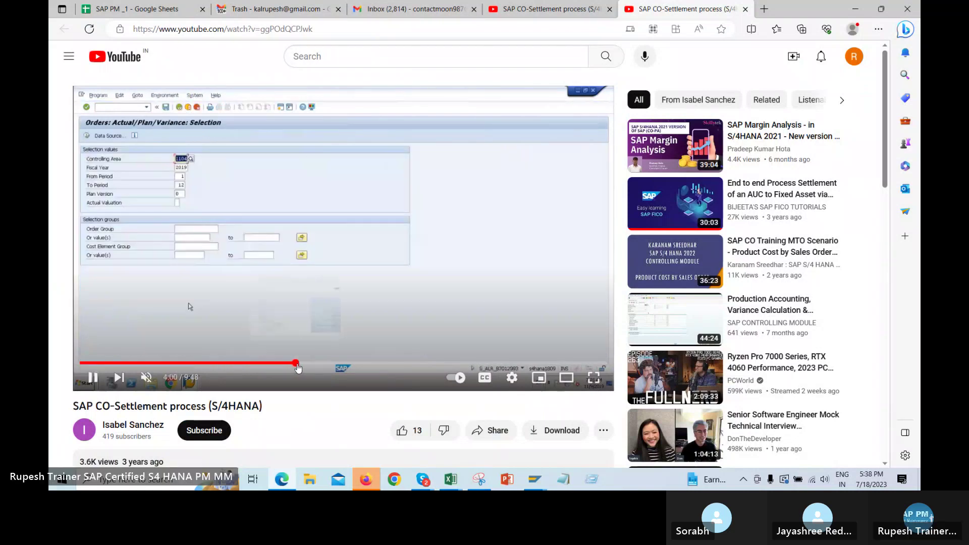
pyautogui.click(329, 364)
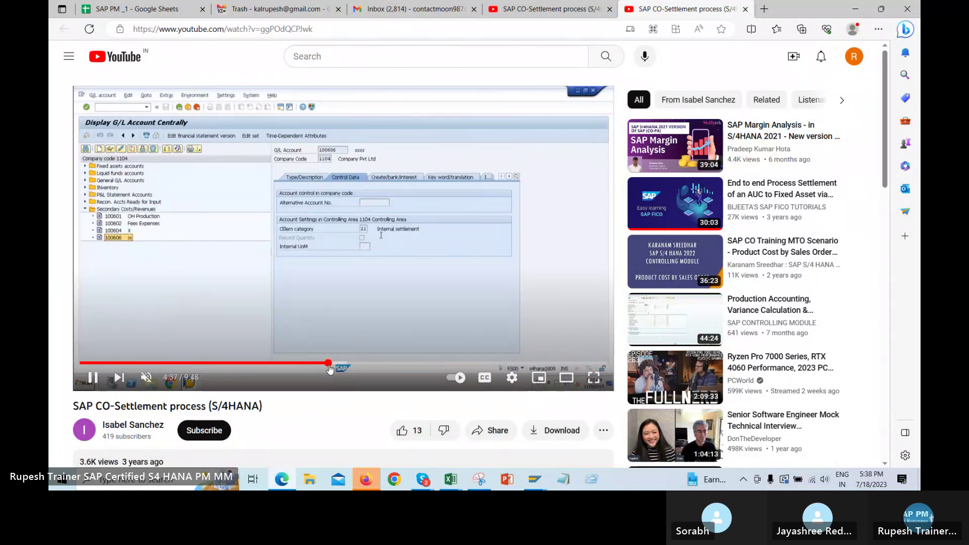
pyautogui.click(405, 364)
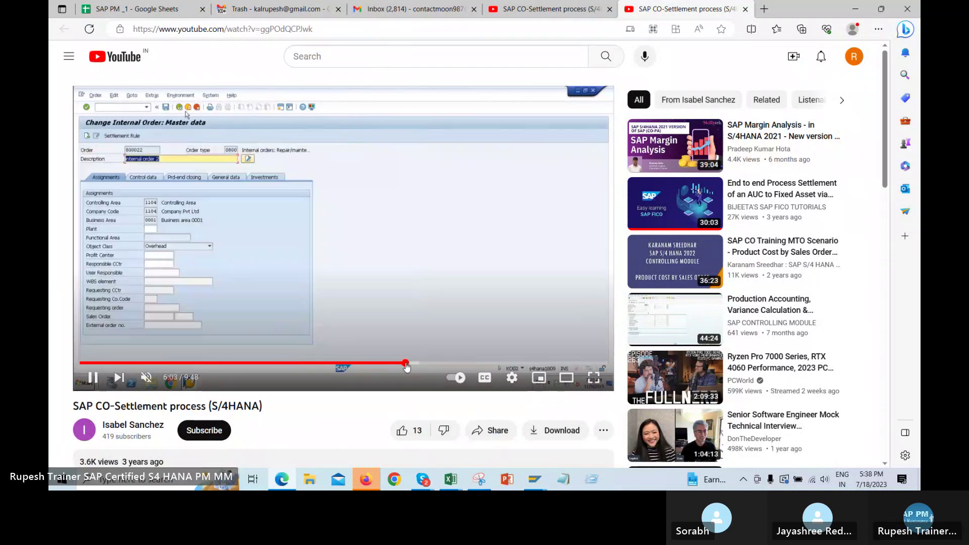
pyautogui.click(480, 364)
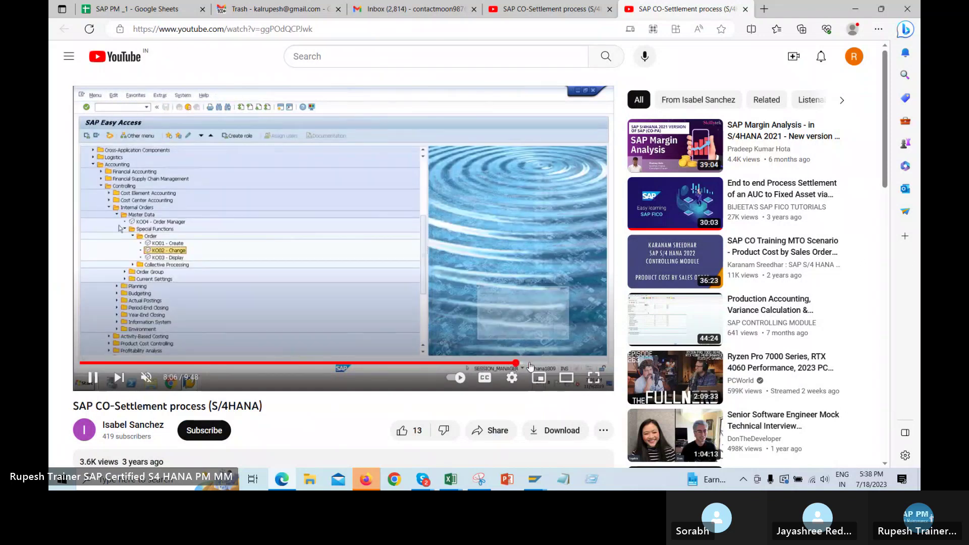
pyautogui.click(516, 364)
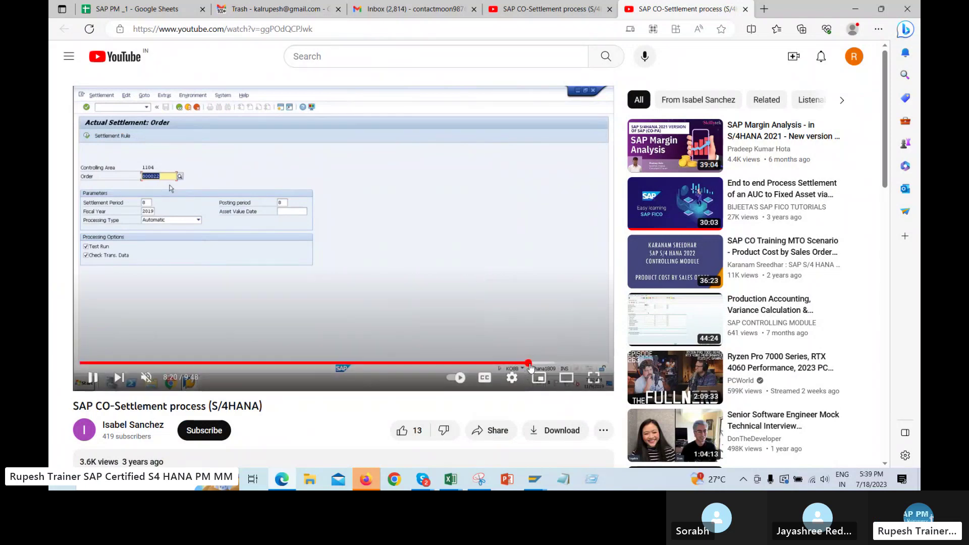
# Advance the video through 8:21–8:55, select its web address, and rewind to Actual Settlement: Order
pyautogui.click(529, 363)
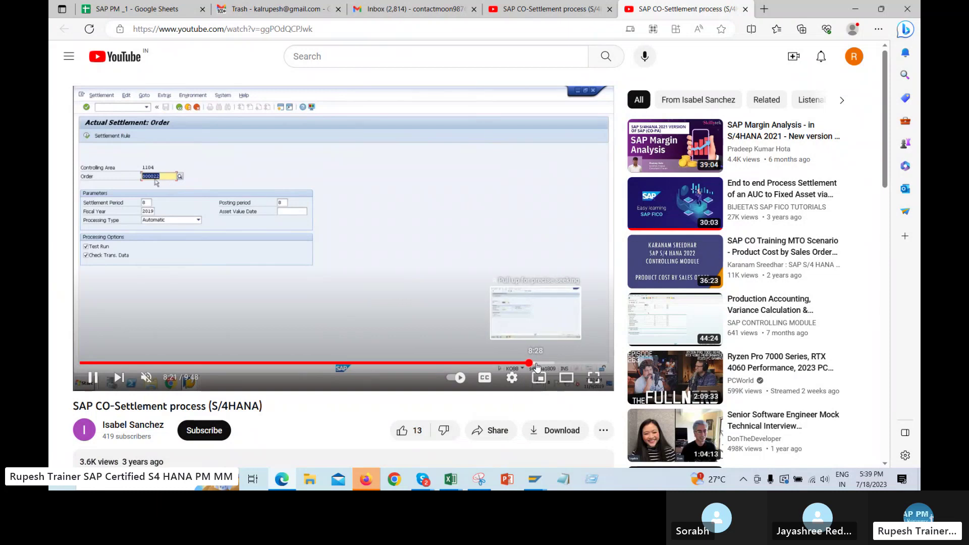
pyautogui.click(546, 363)
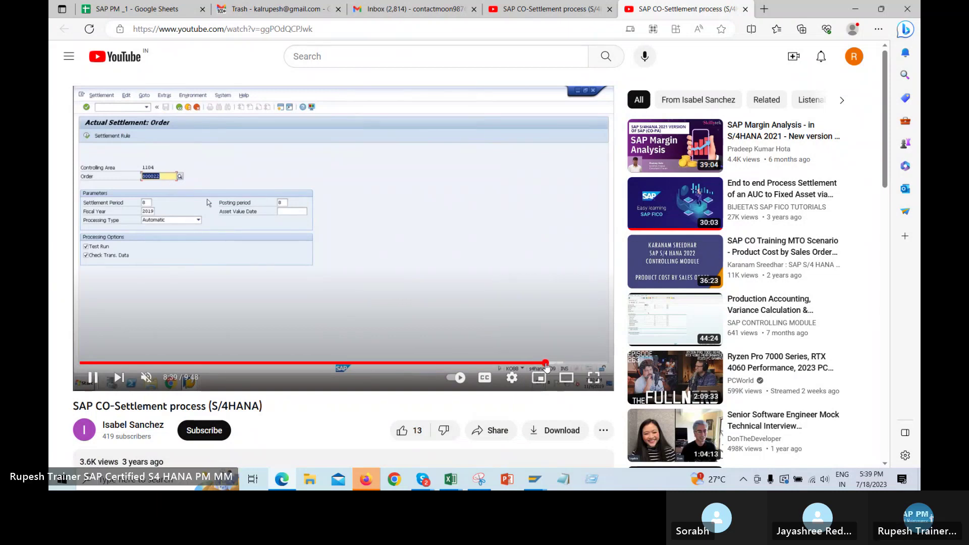
pyautogui.click(560, 364)
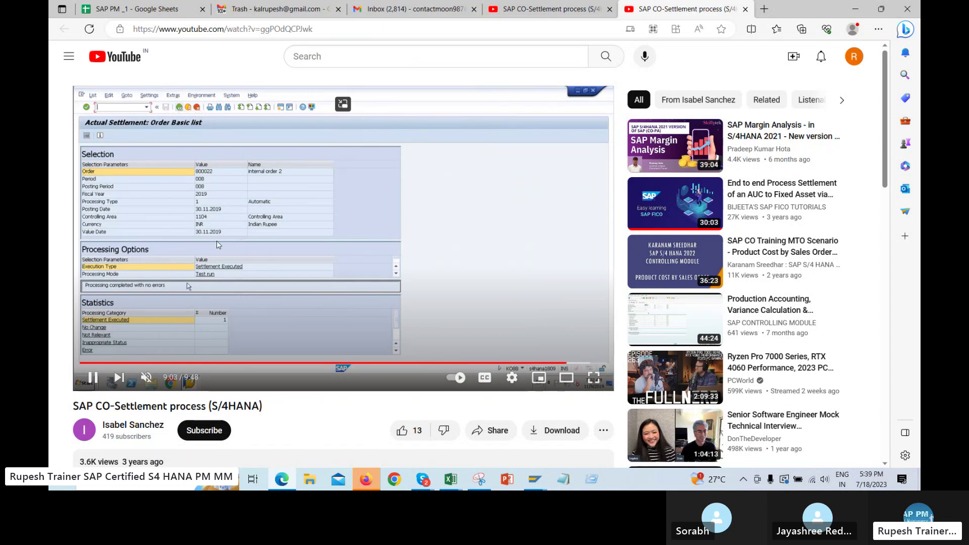
pyautogui.moveTo(343, 29); pyautogui.dragTo(125, 31)
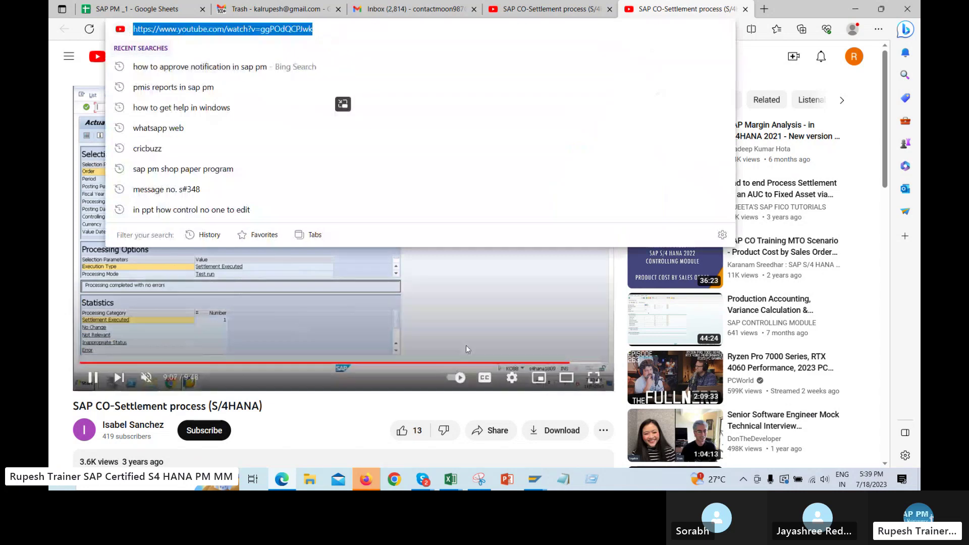
pyautogui.moveTo(510, 363); pyautogui.dragTo(527, 364)
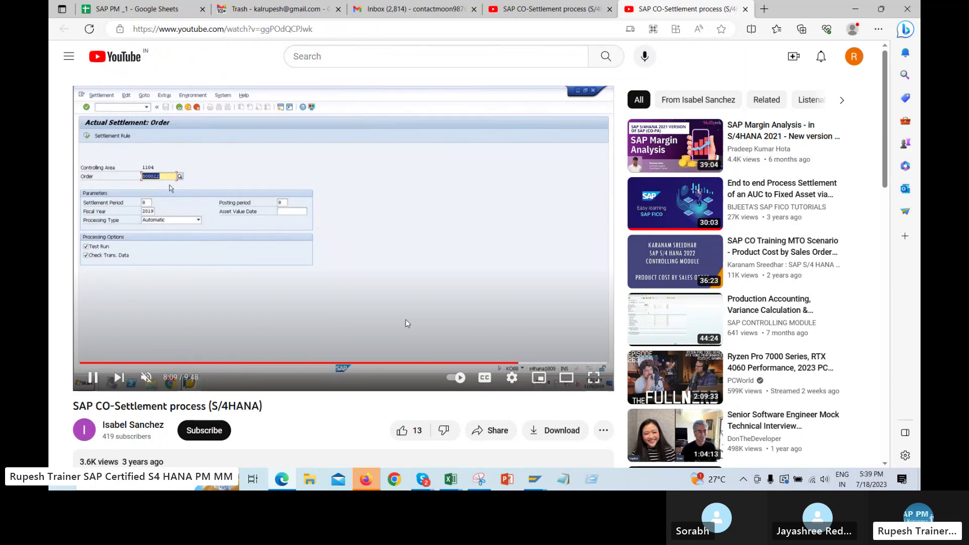
# Paste and send the CO-Settlement video link in the S4 HANA PM AUS 11.AM call chat, then return to SAP
pyautogui.moveTo(423, 480)
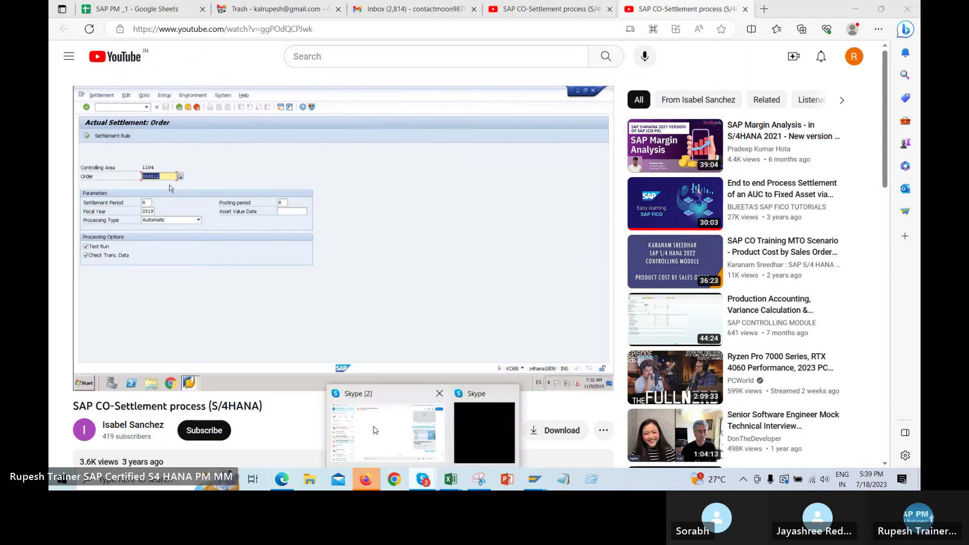
pyautogui.click(388, 435)
pyautogui.scroll(10, 127, 218)
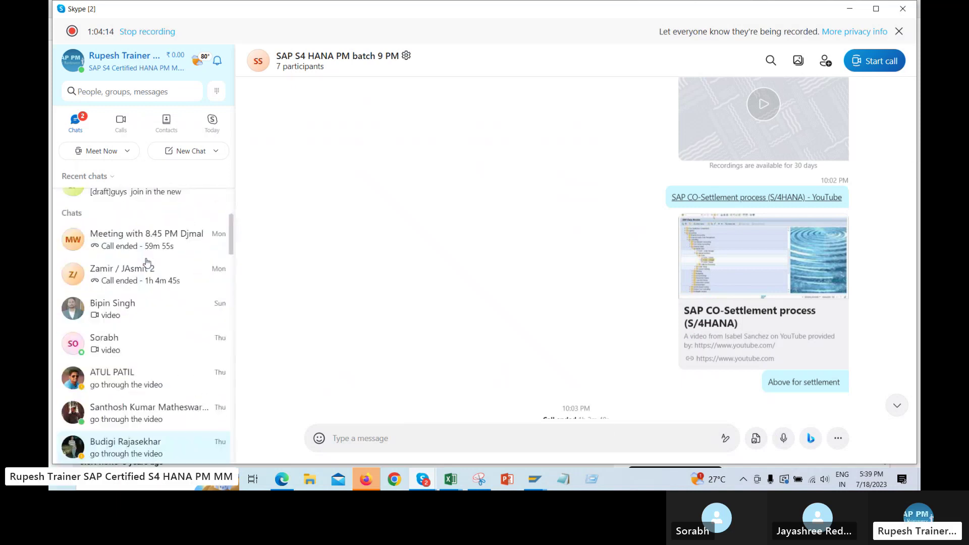
pyautogui.click(135, 236)
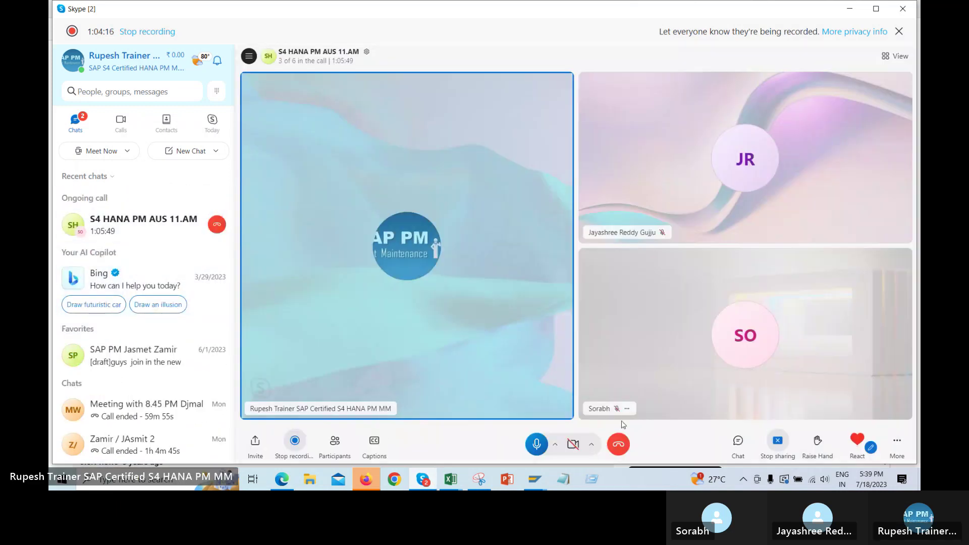
pyautogui.click(738, 440)
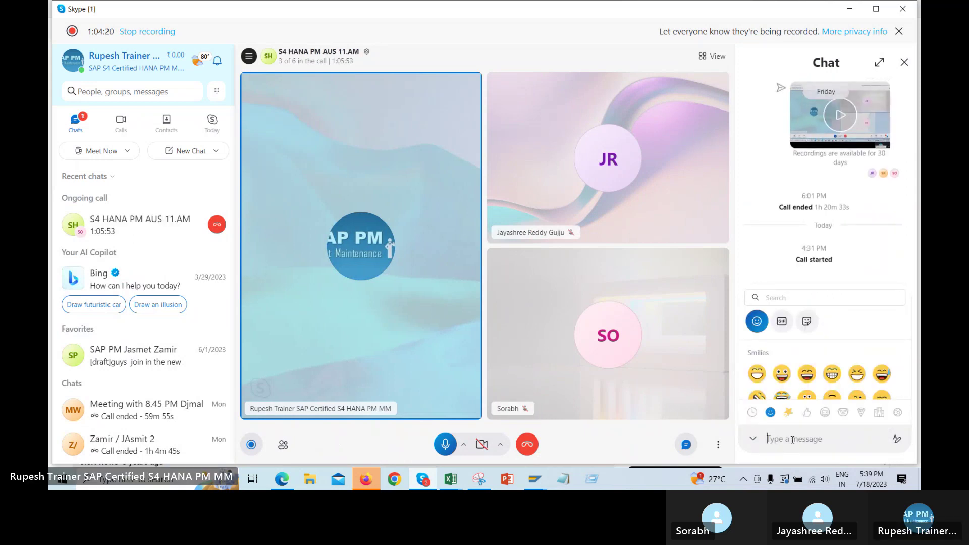
pyautogui.write('SAP CO-Settlement process (S/4HANA) - YouTube')
pyautogui.press('Return')
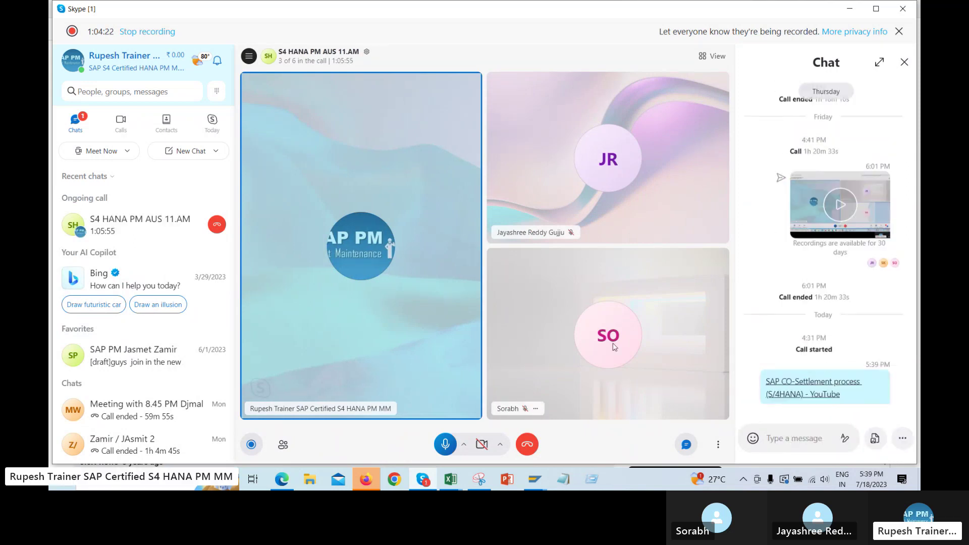
pyautogui.hotkey('alt', 'Tab')
pyautogui.hotkey('alt', 'Tab')
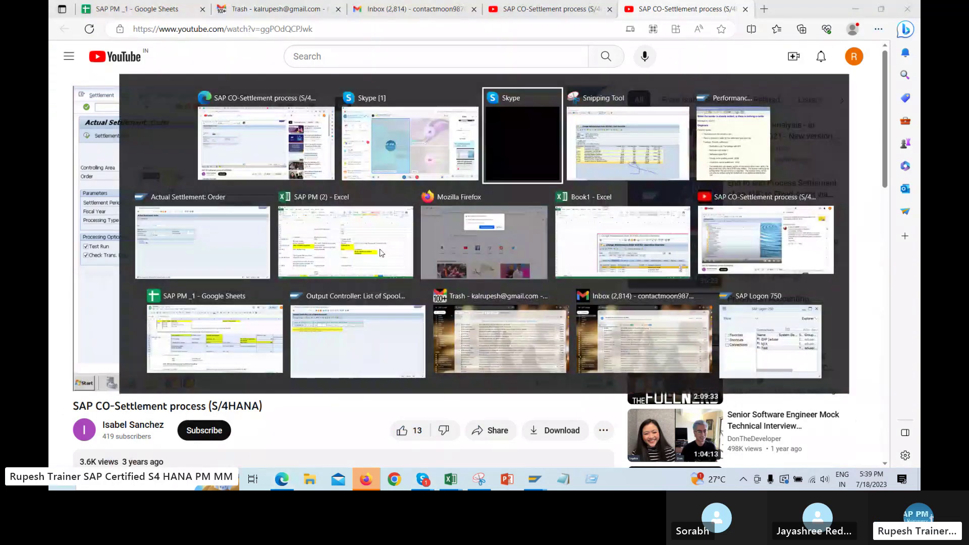
pyautogui.hotkey('alt', 'Tab')
pyautogui.hotkey('alt', 'Tab')
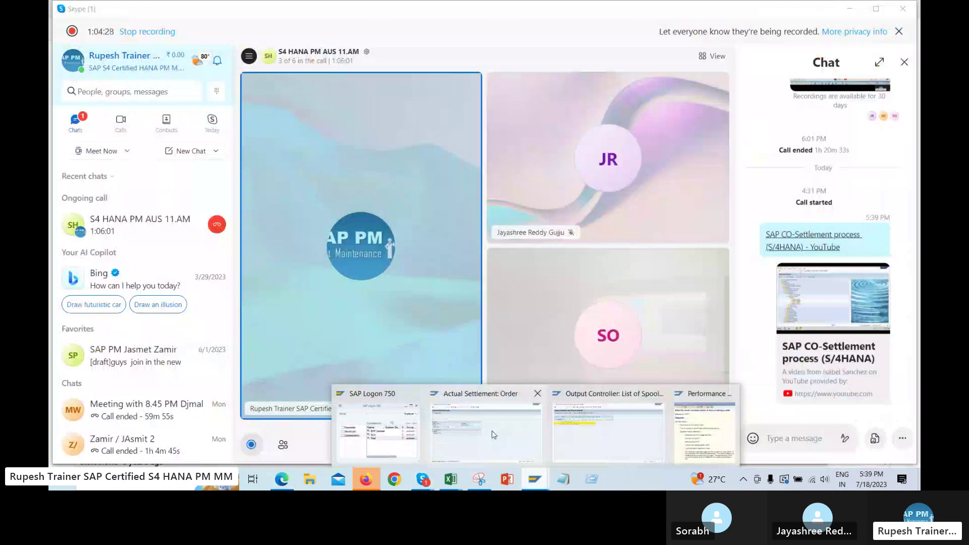
# Open maintenance order 819762 for changing with /nIW32
pyautogui.moveTo(492, 435)
pyautogui.click(525, 433)
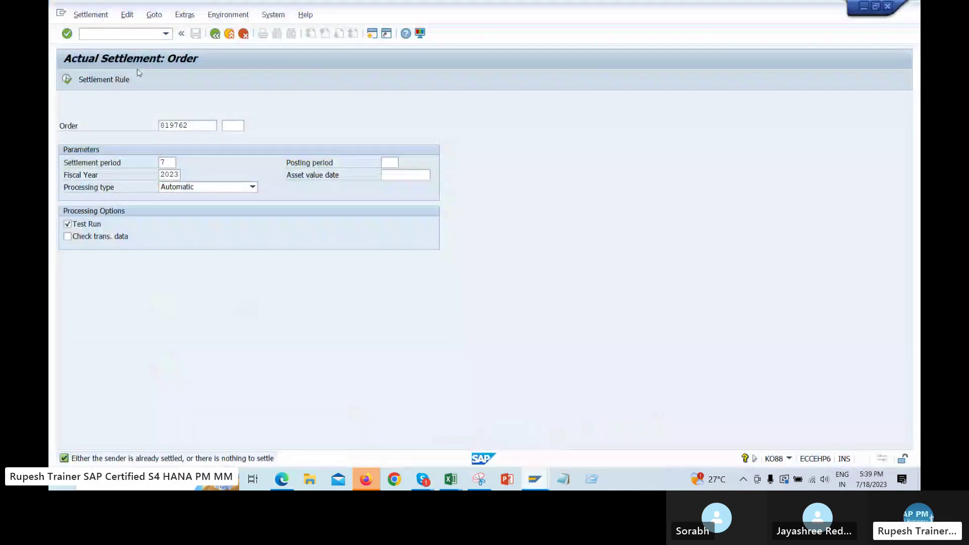
pyautogui.write('/niw')
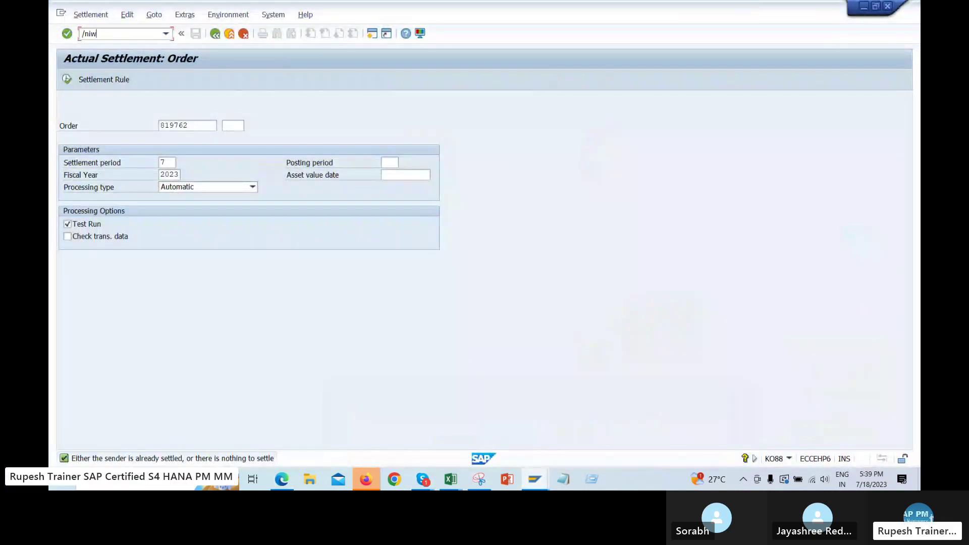
pyautogui.write('32')
pyautogui.press('Return')
pyautogui.press('Return')
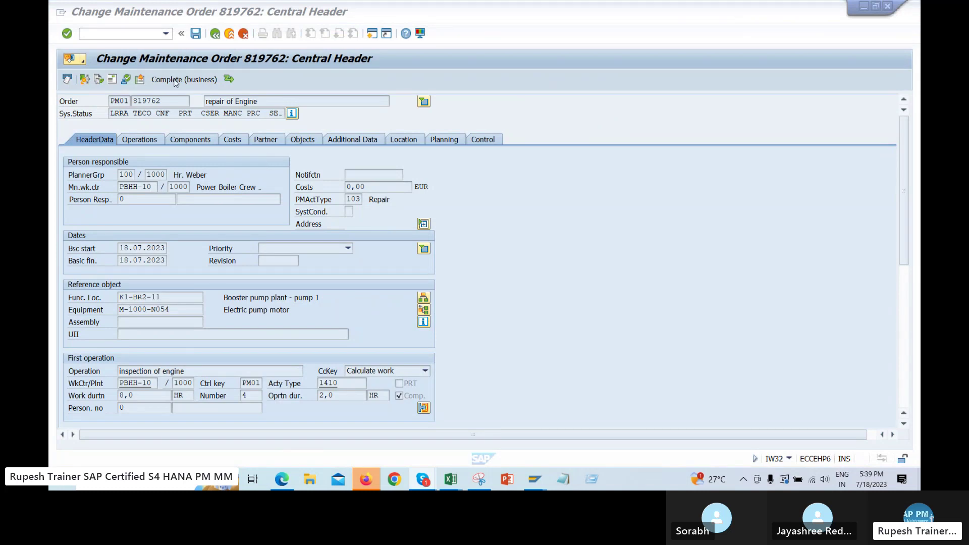
# Attempt business completion twice, checking the log showing unprocessed future change records, then cancel
pyautogui.click(193, 79)
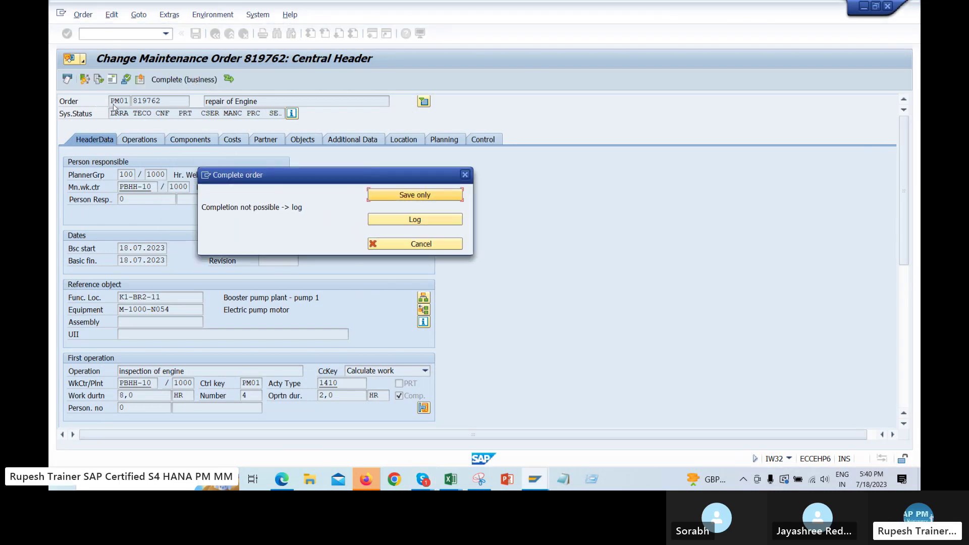
pyautogui.click(401, 219)
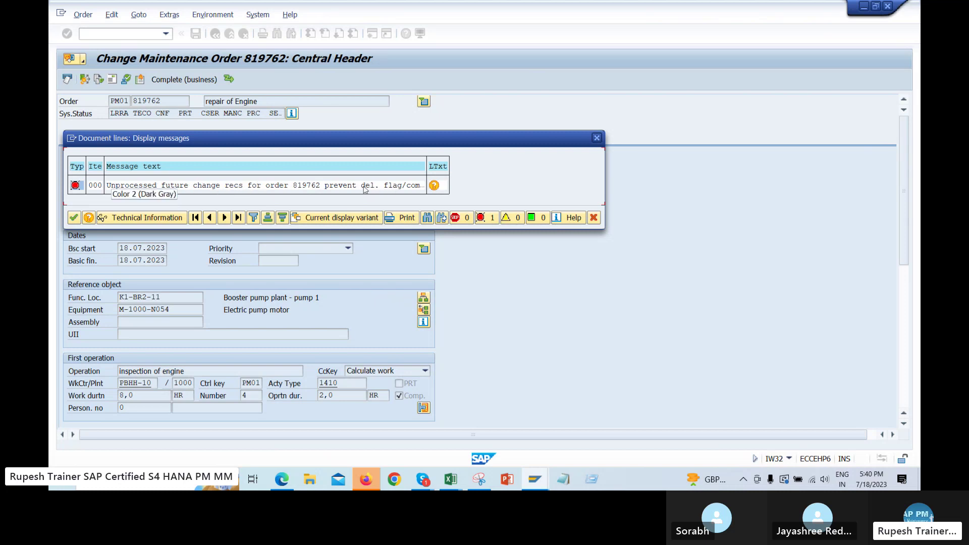
pyautogui.click(73, 218)
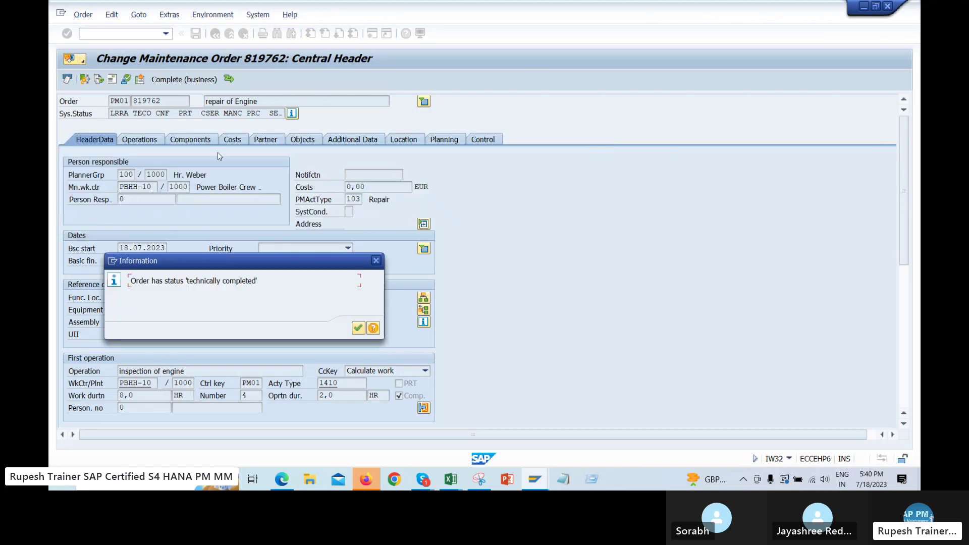
pyautogui.press('Return')
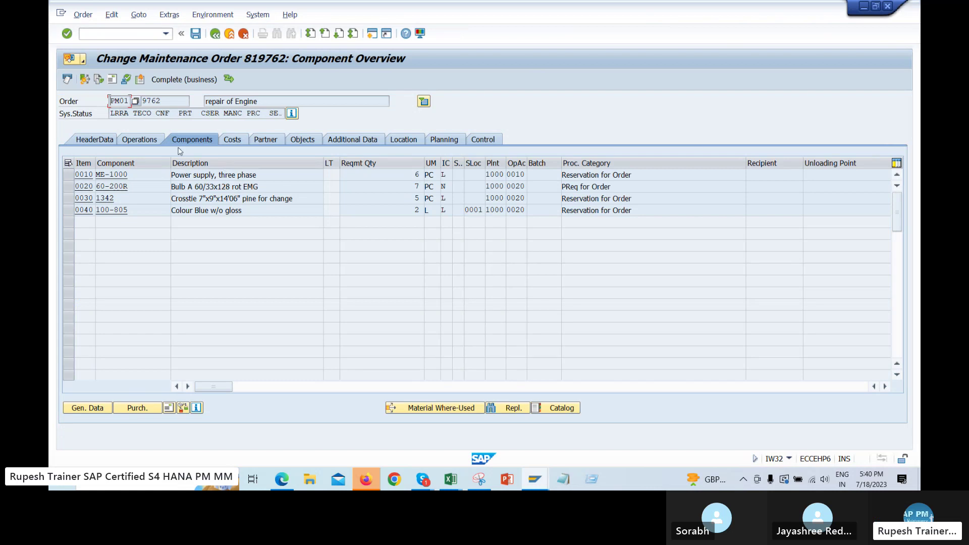
pyautogui.click(631, 199)
pyautogui.click(180, 81)
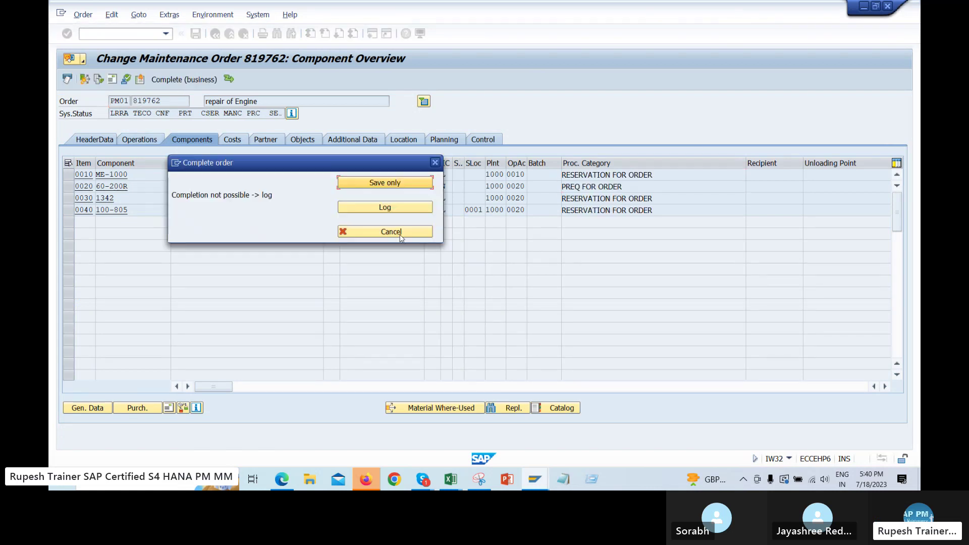
pyautogui.click(384, 182)
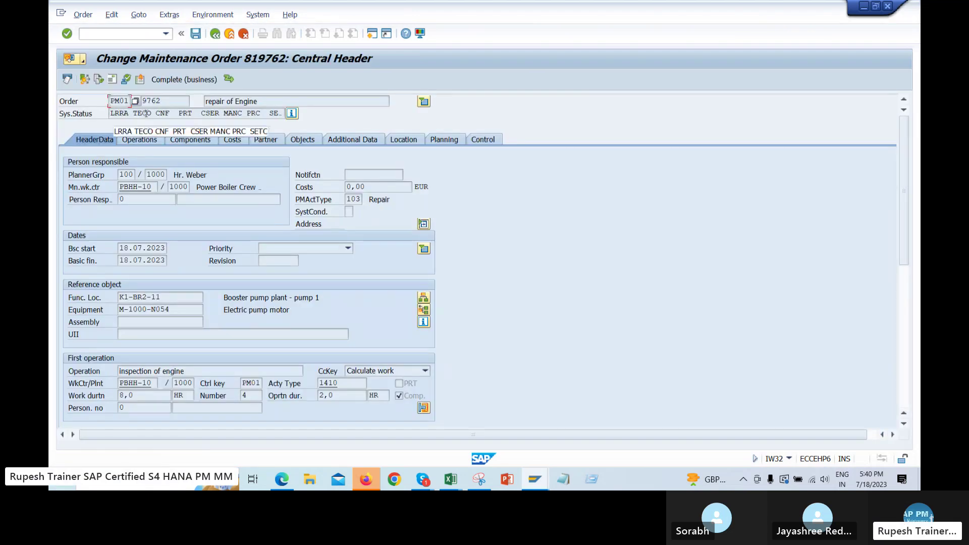
# Show the order's system status list and pick out the Pre-costed entry
pyautogui.click(292, 115)
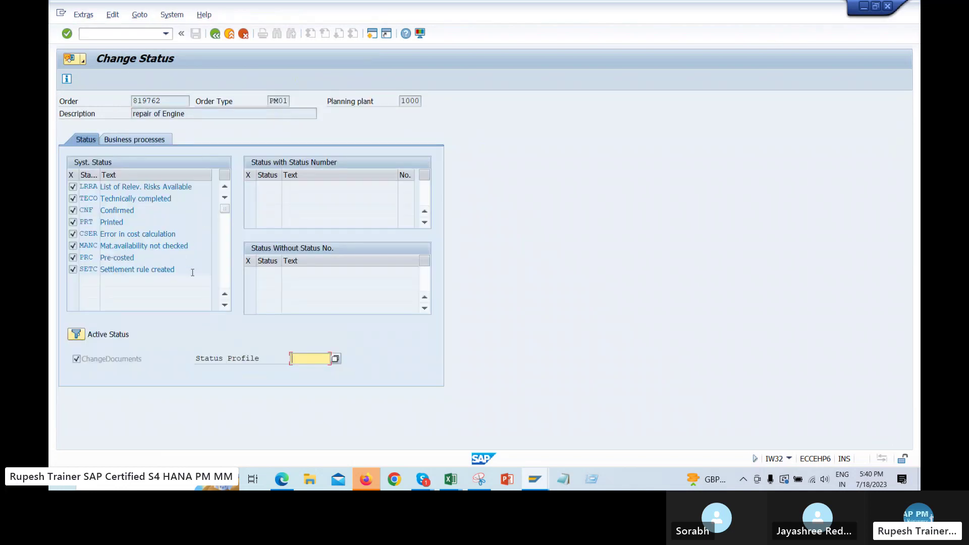
pyautogui.click(192, 272)
pyautogui.click(151, 258)
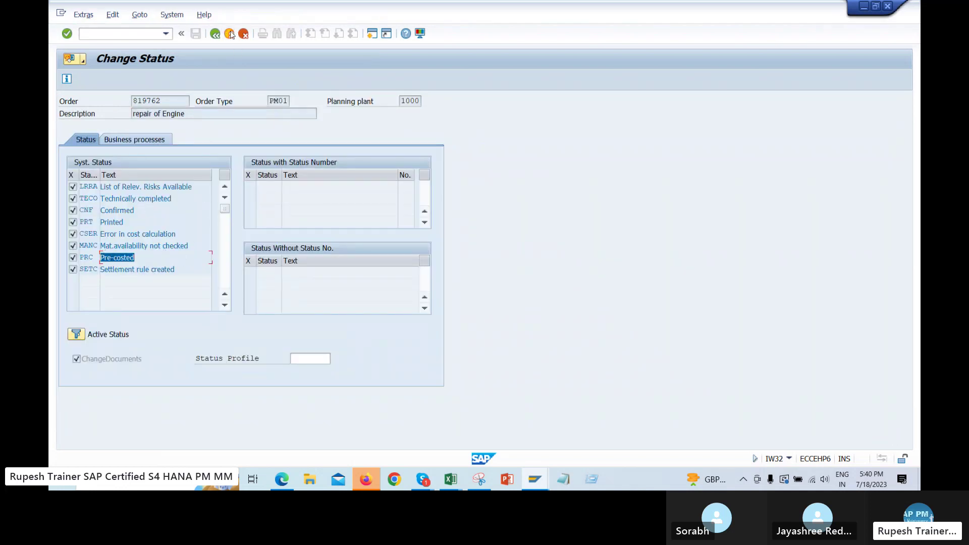
# In the SAP PM (2) workbook, review the Confirmation and Labor activities completion steps and completion note
pyautogui.moveTo(453, 484)
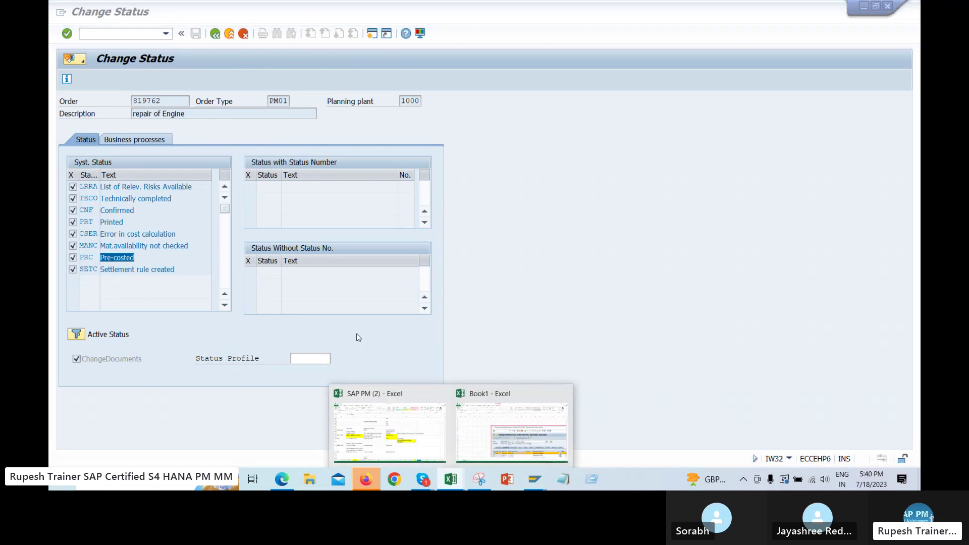
pyautogui.click(416, 401)
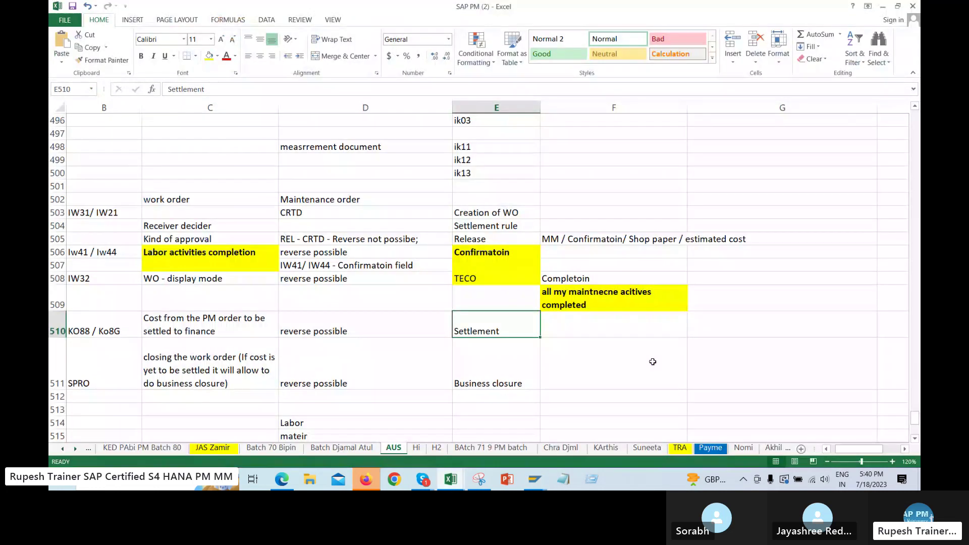
pyautogui.moveTo(501, 213); pyautogui.dragTo(502, 366)
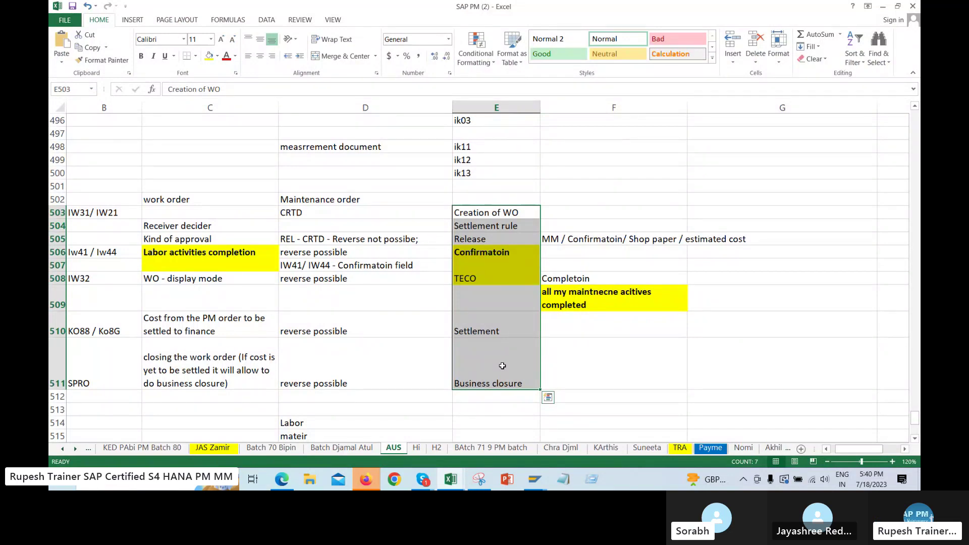
pyautogui.click(500, 255)
pyautogui.click(233, 253)
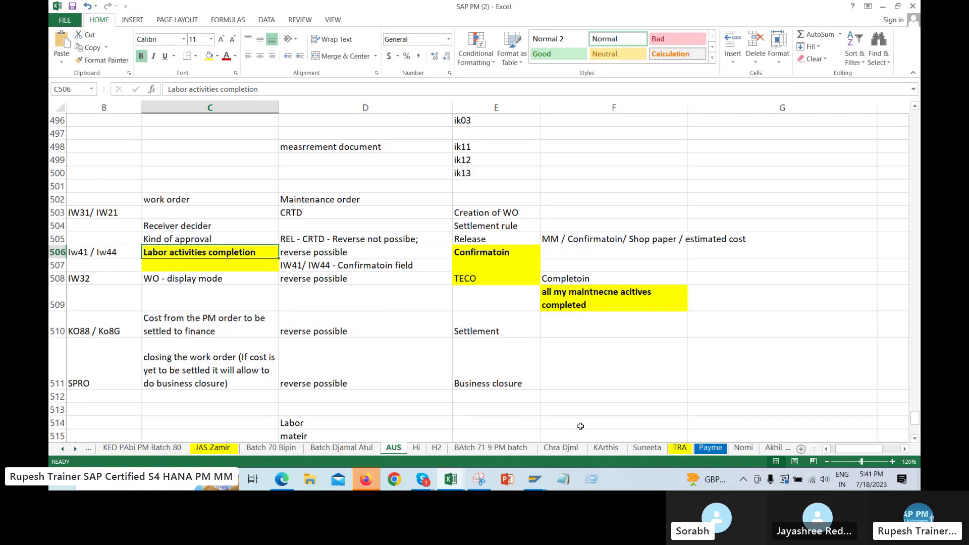
pyautogui.click(609, 300)
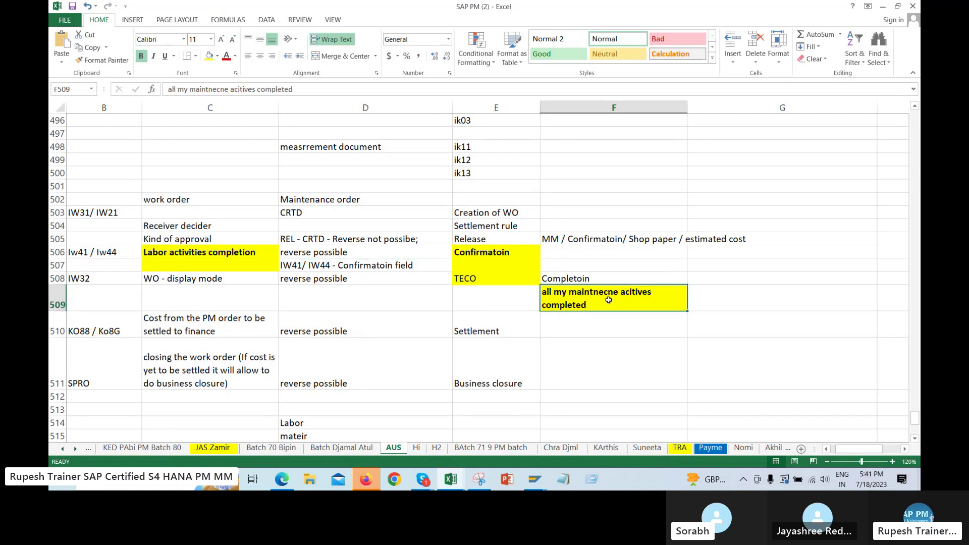
pyautogui.click(214, 252)
pyautogui.click(669, 300)
pyautogui.click(480, 253)
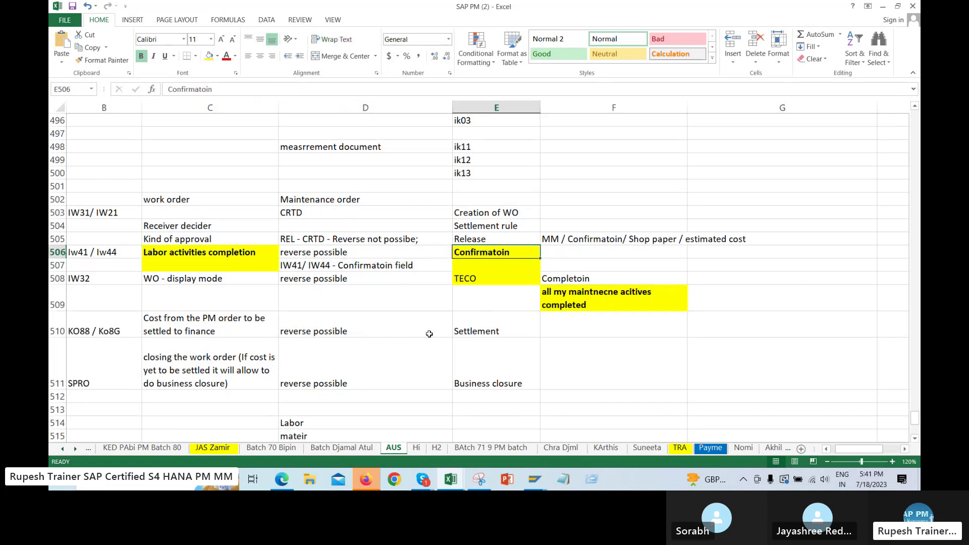
# Check cell C506 without editing, then select the full process block B498:F512 and clear it
pyautogui.doubleClick(168, 252)
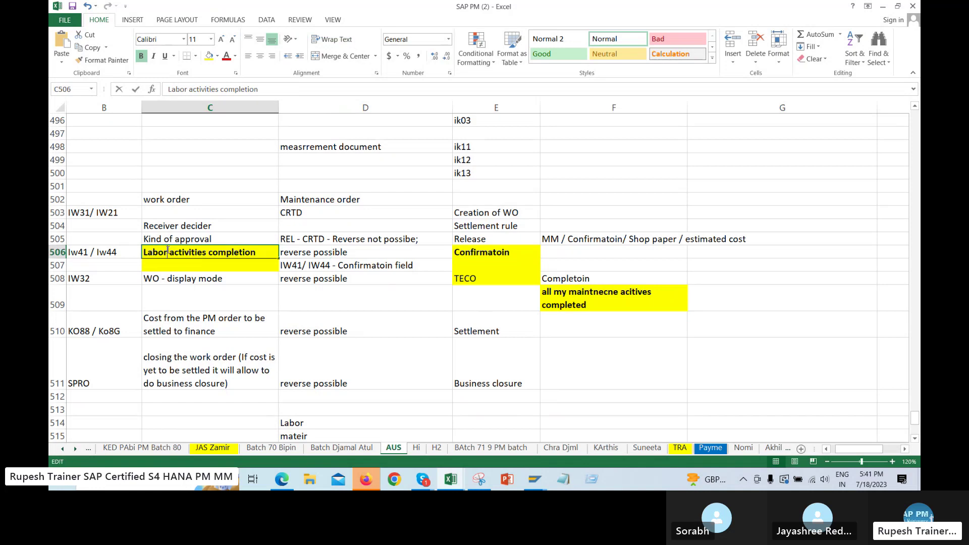
pyautogui.doubleClick(168, 253)
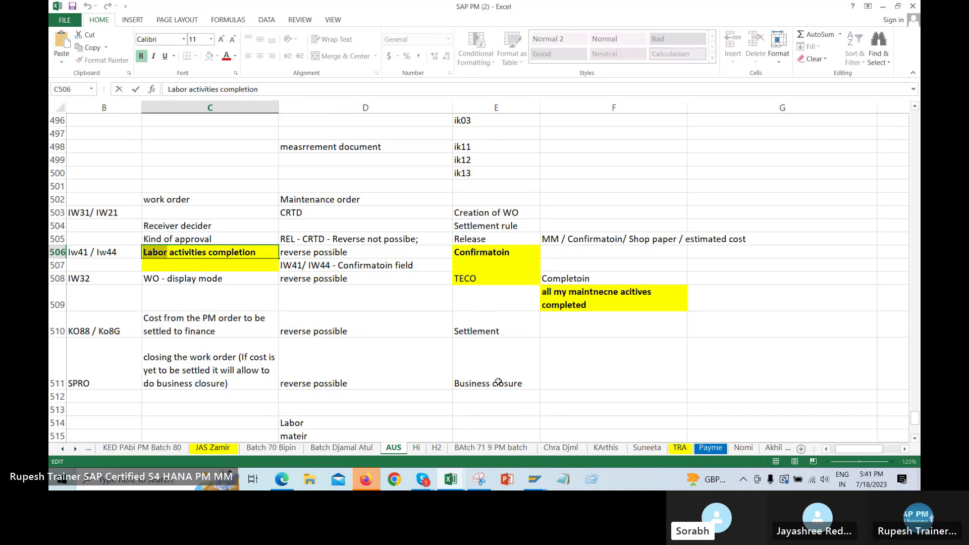
pyautogui.click(499, 382)
pyautogui.click(494, 299)
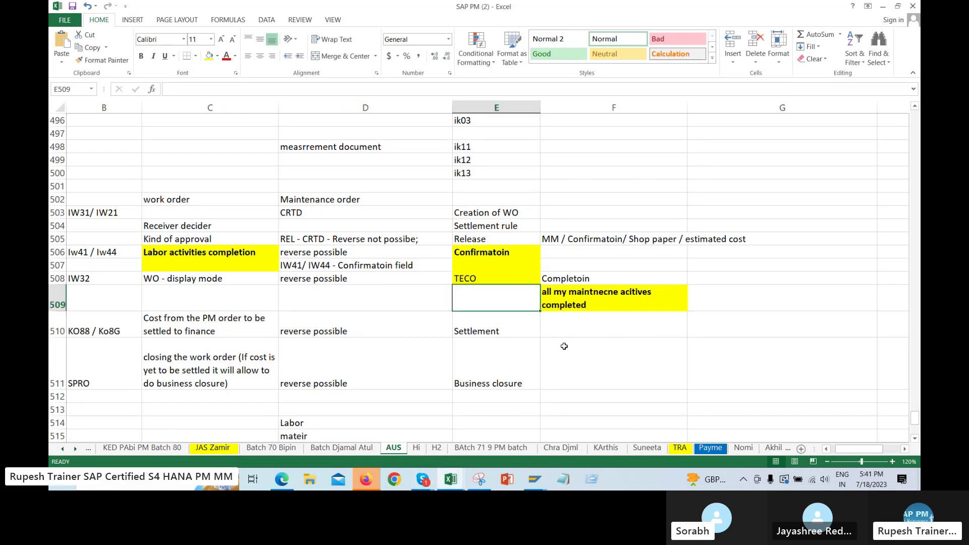
pyautogui.moveTo(176, 147); pyautogui.dragTo(642, 386)
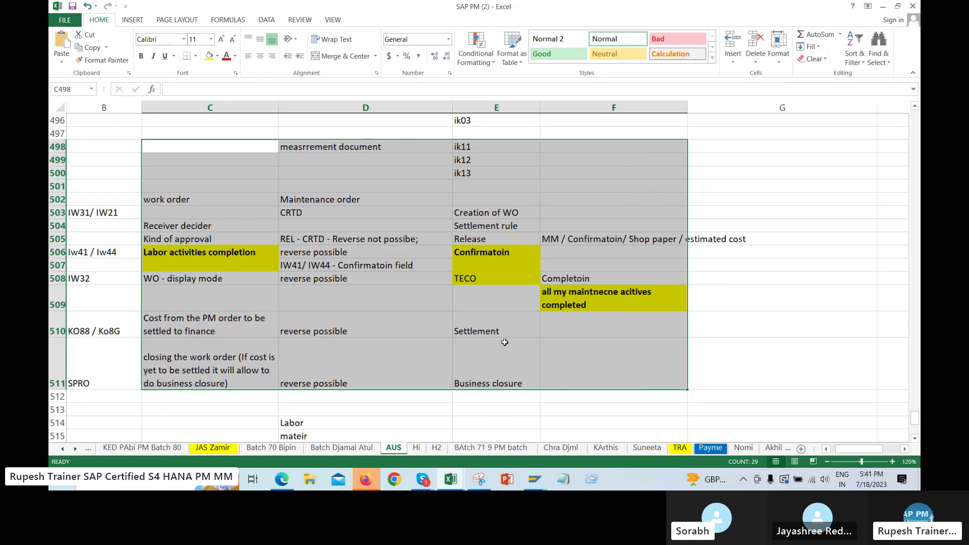
pyautogui.moveTo(133, 147); pyautogui.dragTo(643, 401)
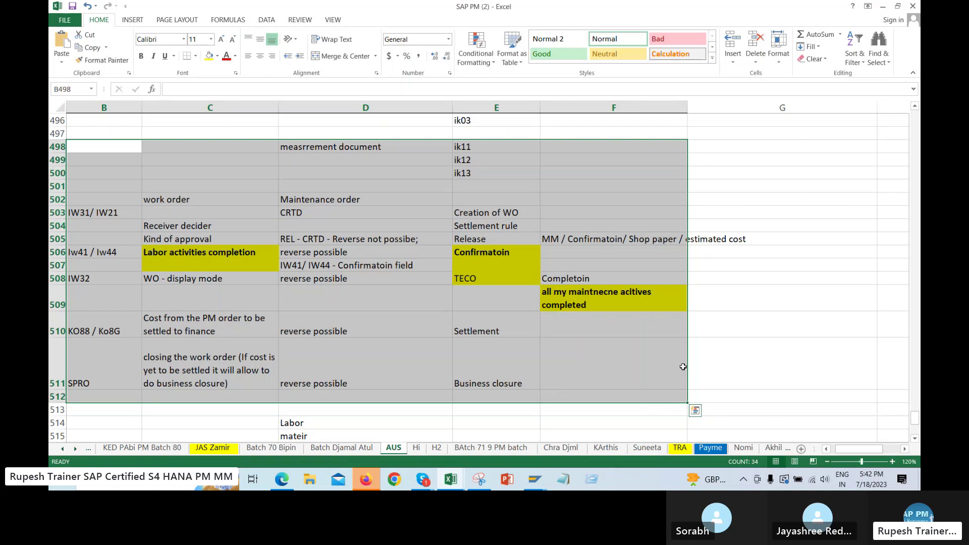
pyautogui.click(707, 362)
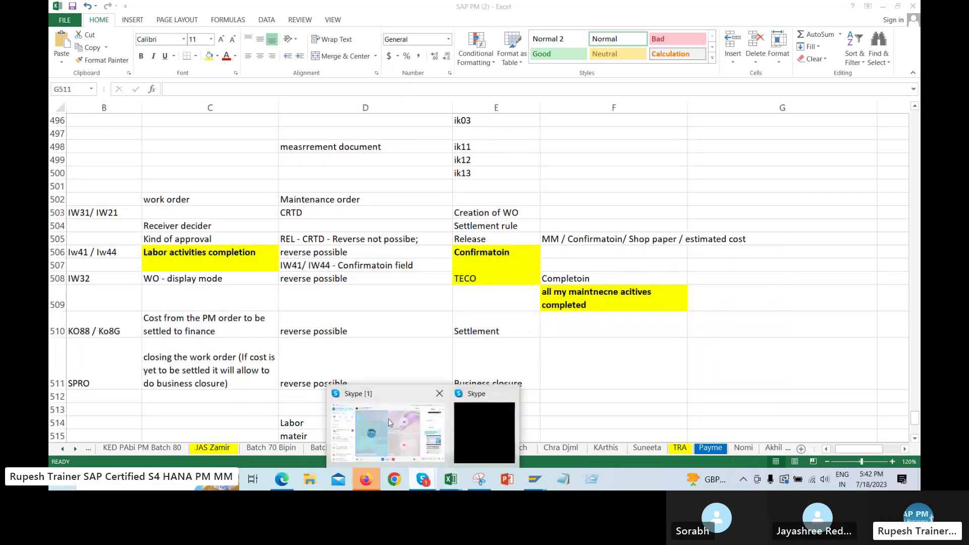